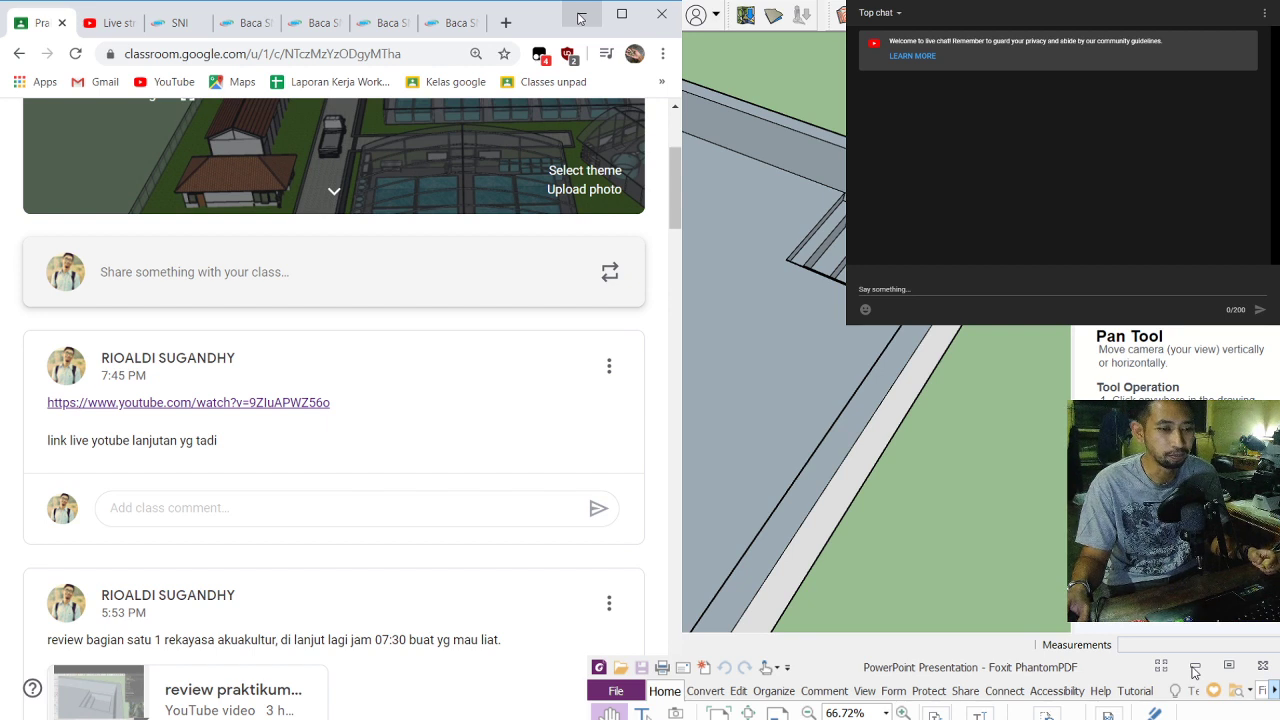
# Step: Switch from the browser to the Excel workbook and review the environmental conditions and the facilities list on Sheet1
pyautogui.click(580, 18)
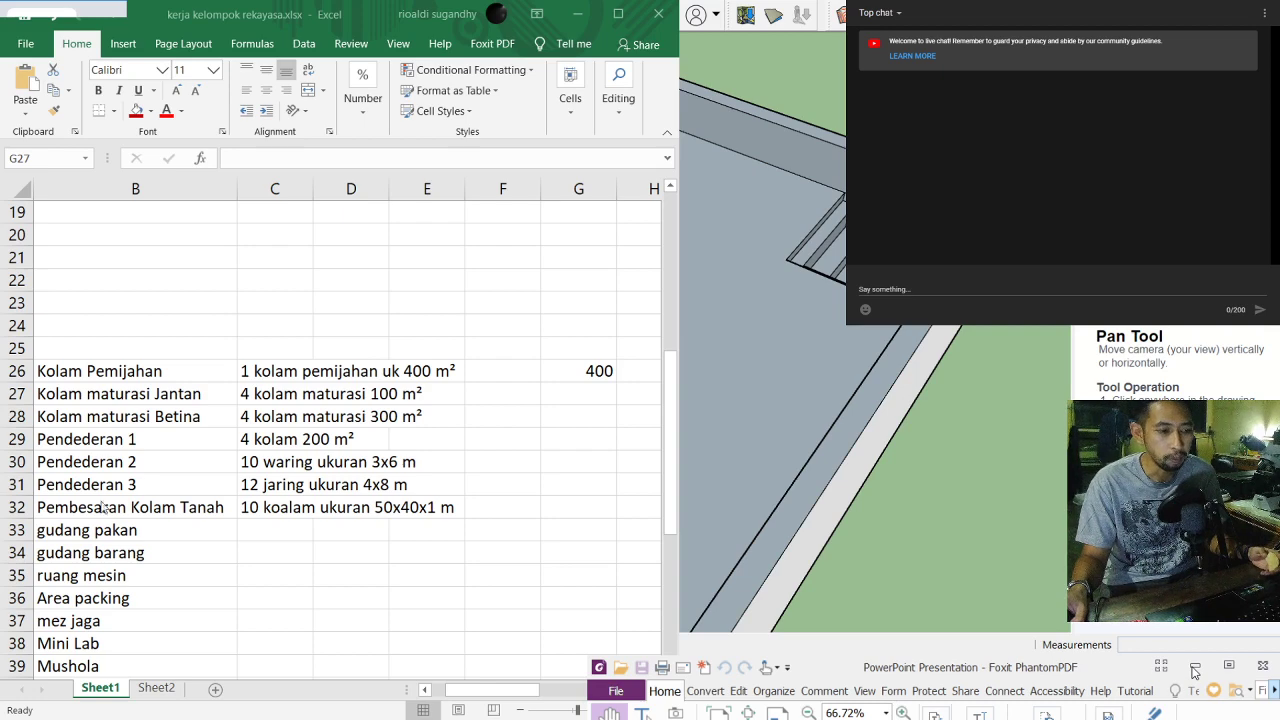
pyautogui.moveTo(474, 697); pyautogui.dragTo(457, 697)
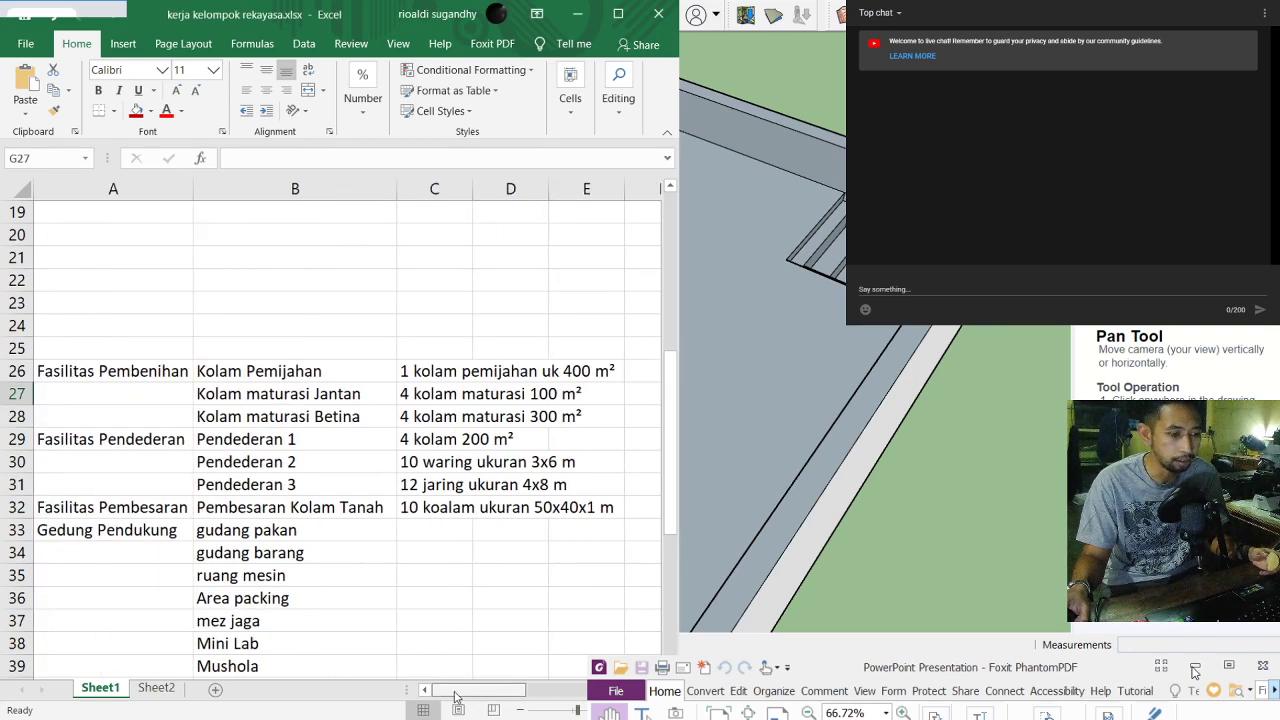
pyautogui.click(483, 594)
pyautogui.scroll(6, 483, 594)
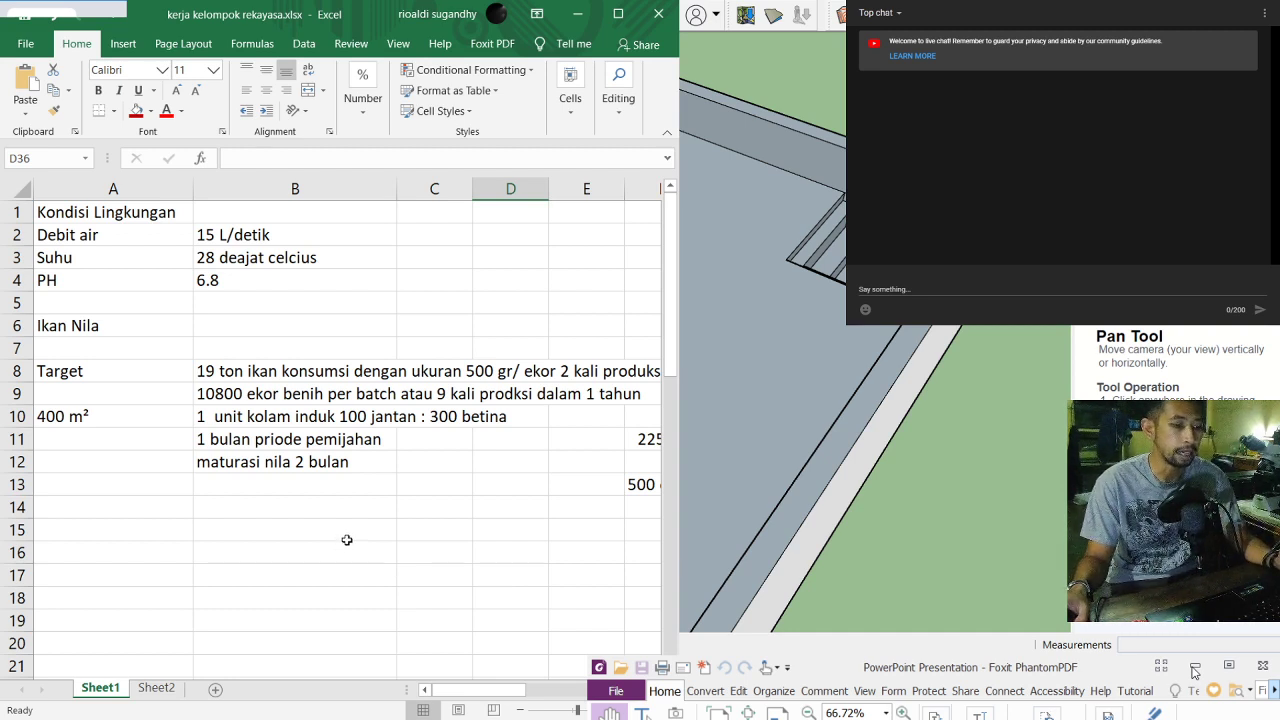
pyautogui.scroll(-2, 347, 540)
pyautogui.scroll(-2, 347, 540)
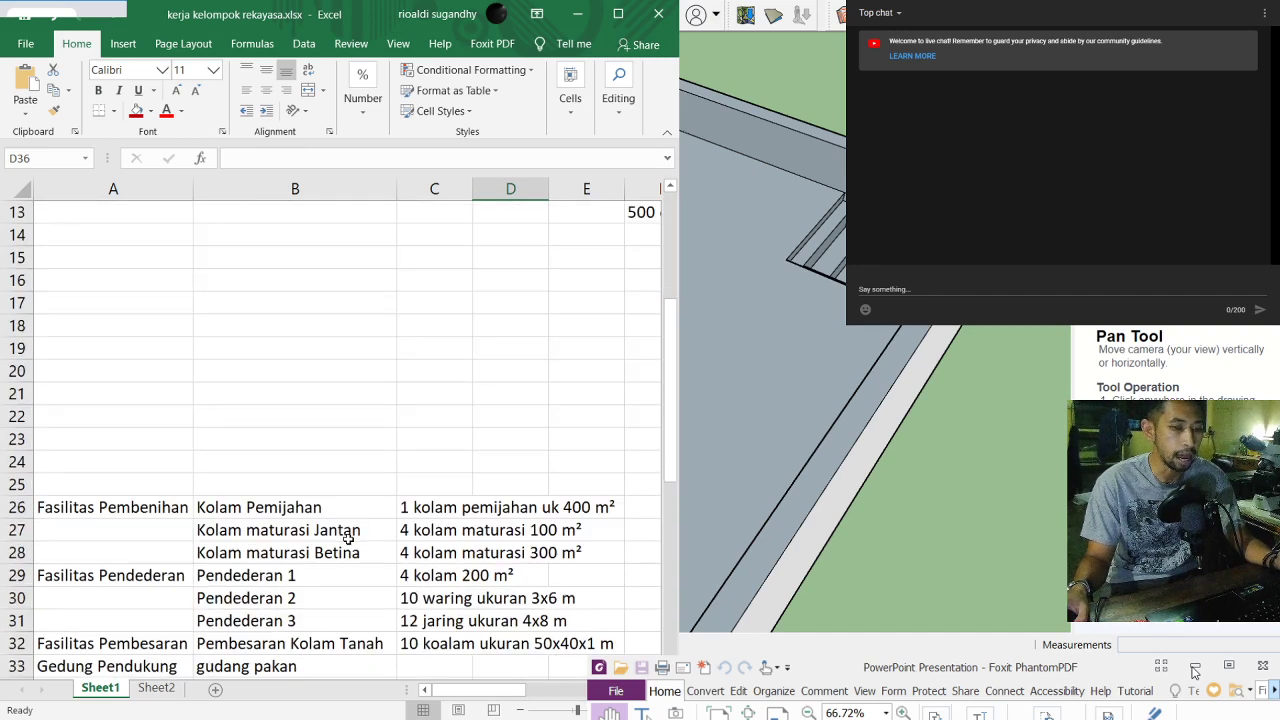
pyautogui.scroll(-2, 347, 540)
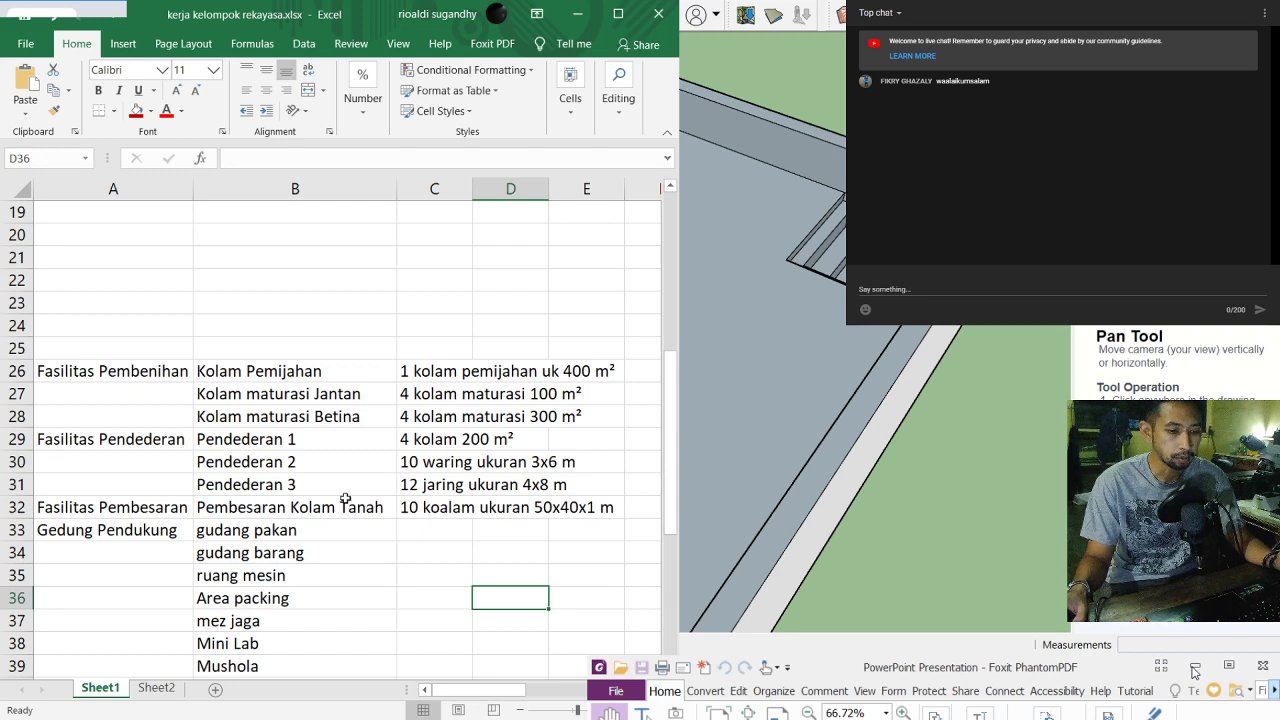
pyautogui.scroll(-1, 333, 492)
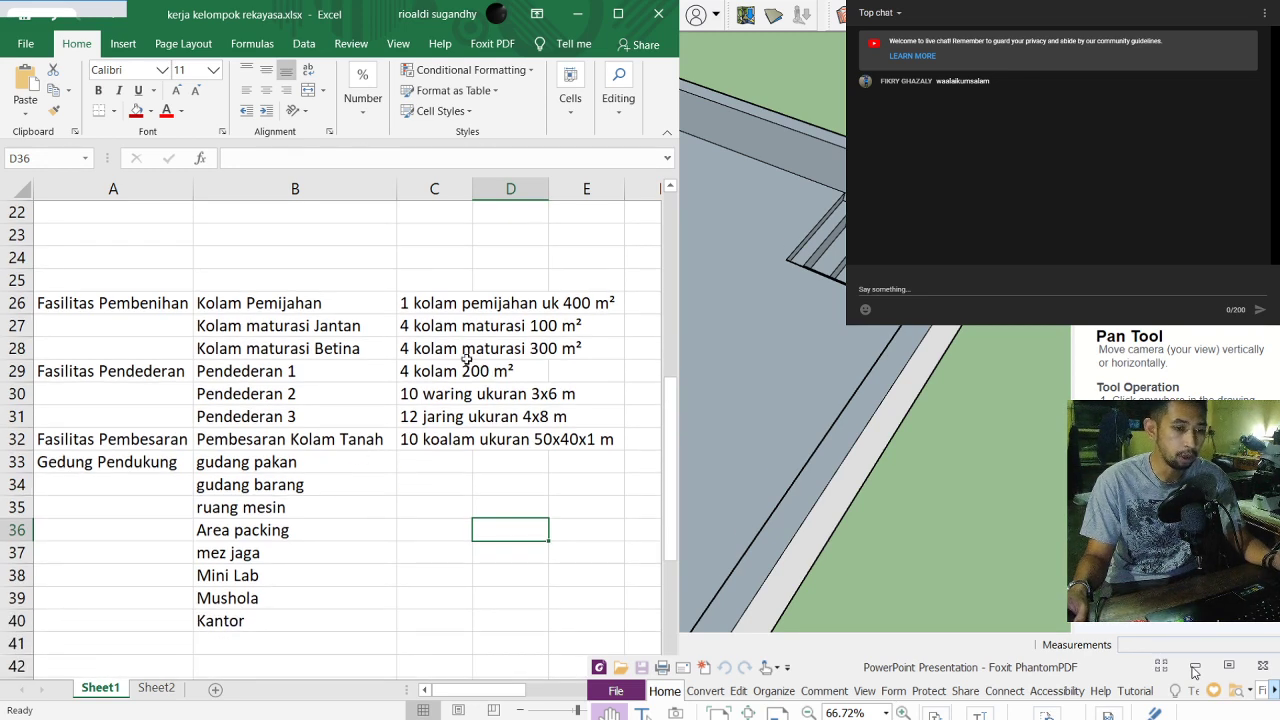
# Step: Examine the monthly production schedule and the broodstock maturation table on Sheet2
pyautogui.click(156, 688)
pyautogui.scroll(2, 311, 492)
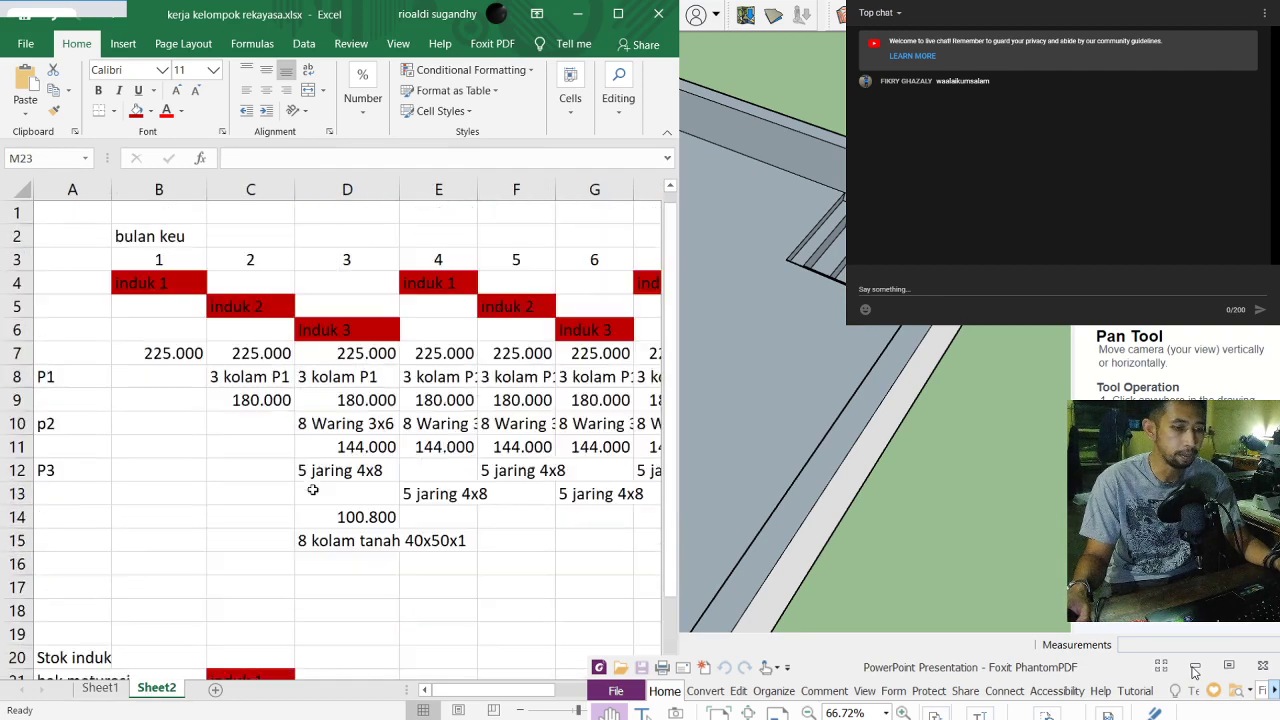
pyautogui.moveTo(447, 688)
pyautogui.mouseDown()
pyautogui.moveTo(584, 690)
pyautogui.moveTo(440, 690)
pyautogui.mouseUp()
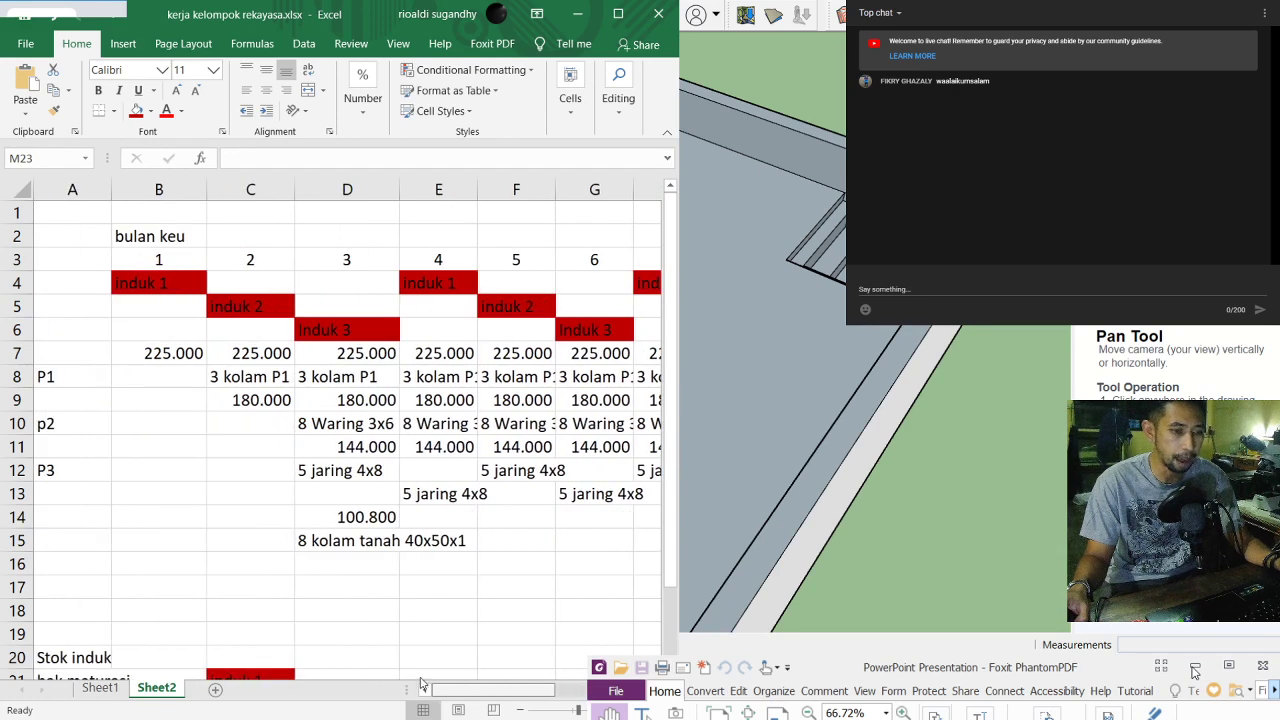
pyautogui.scroll(-3, 287, 565)
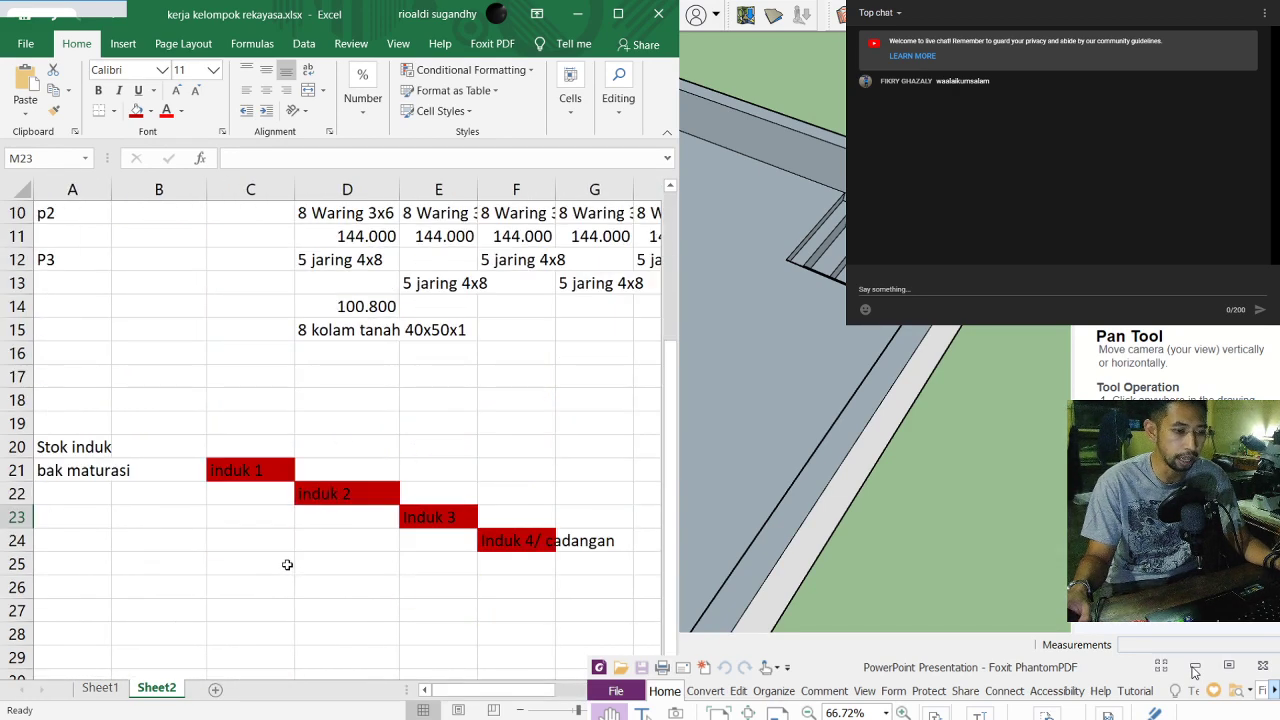
# Step: Review the production targets in B8 and B9 on Sheet1, along with the facilities list further down
pyautogui.click(99, 689)
pyautogui.scroll(5, 226, 505)
pyautogui.scroll(1, 226, 505)
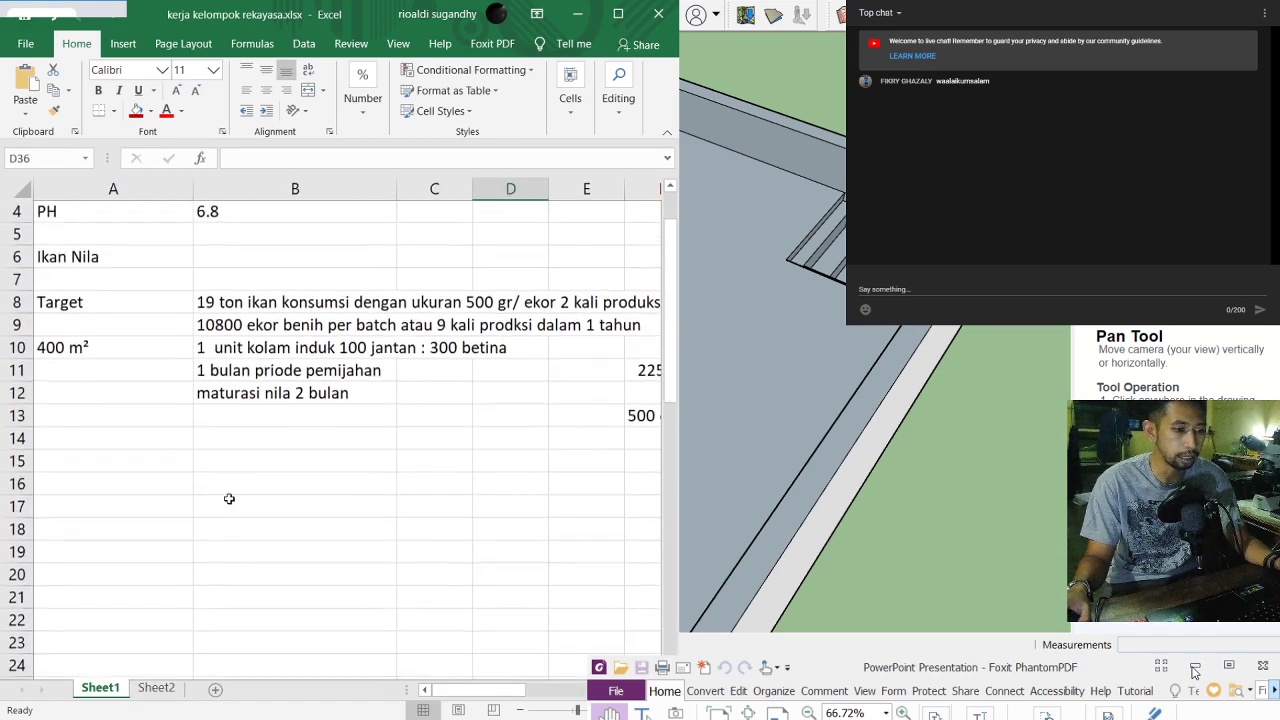
pyautogui.click(242, 305)
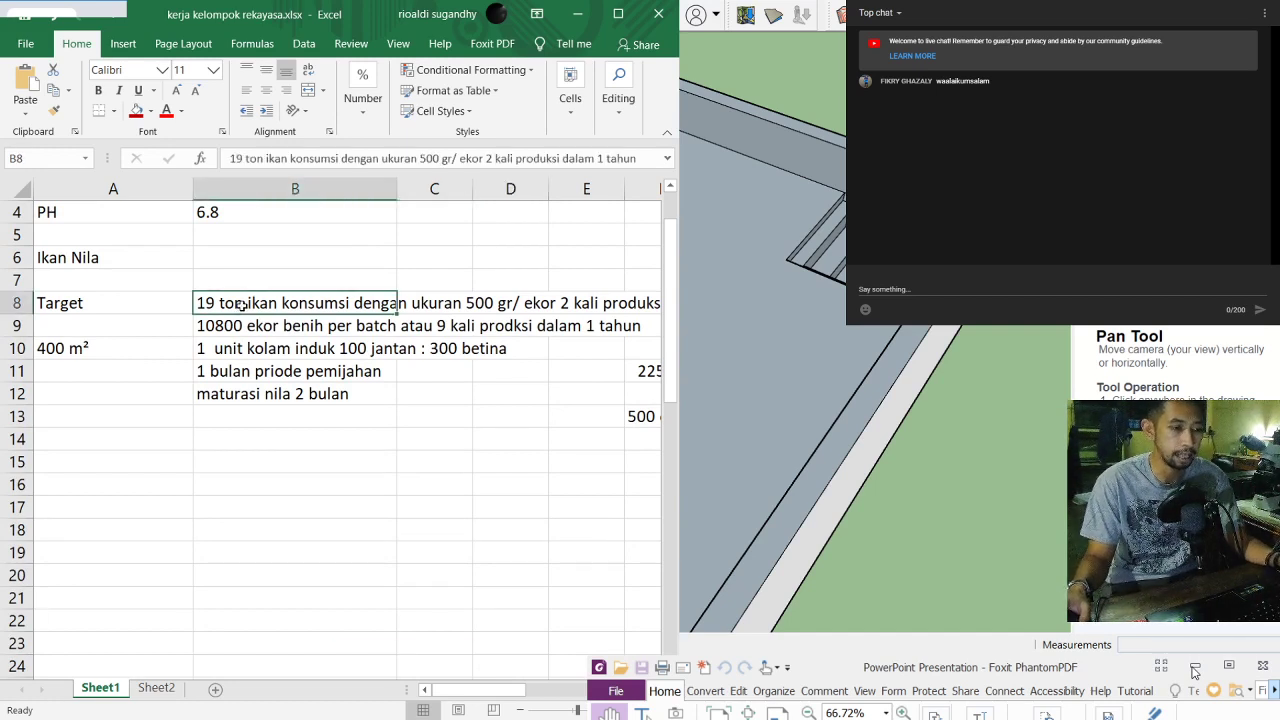
pyautogui.click(245, 326)
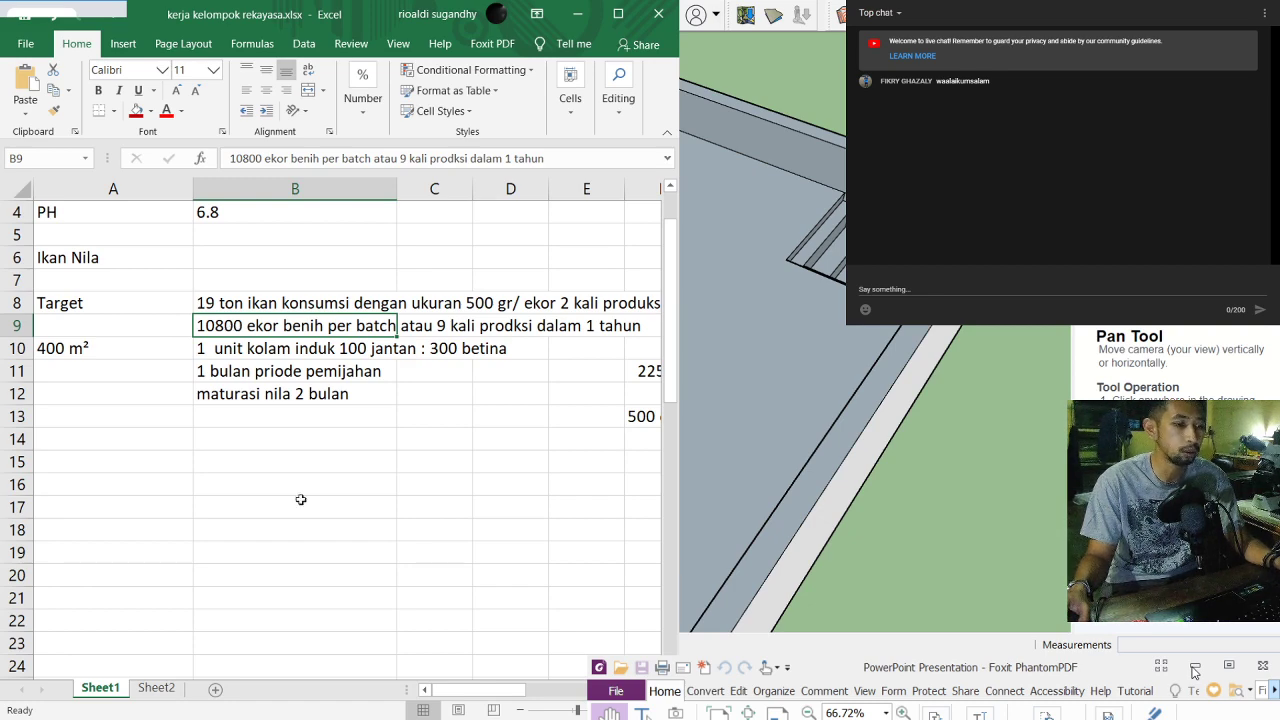
pyautogui.scroll(-1, 290, 473)
pyautogui.scroll(-5, 290, 473)
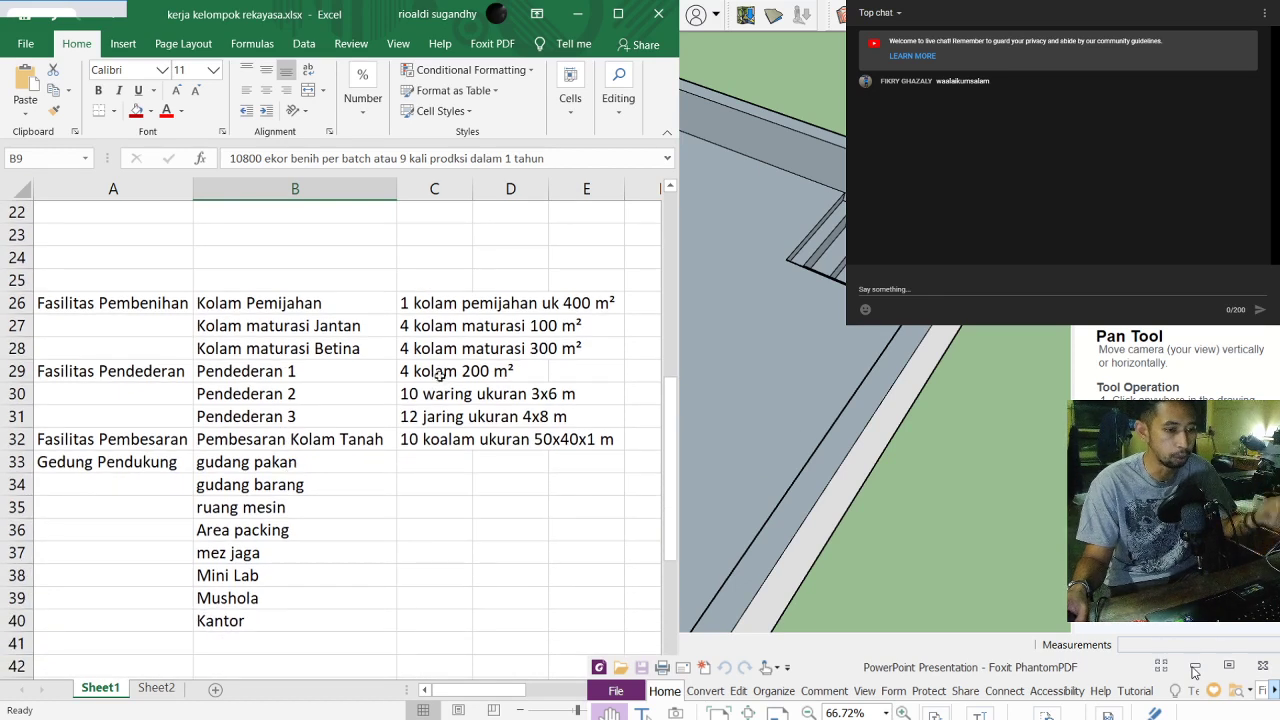
# Step: Check the reserve broodstock entry in F24 of Sheet2 against the monthly broodstock rotation
pyautogui.click(178, 682)
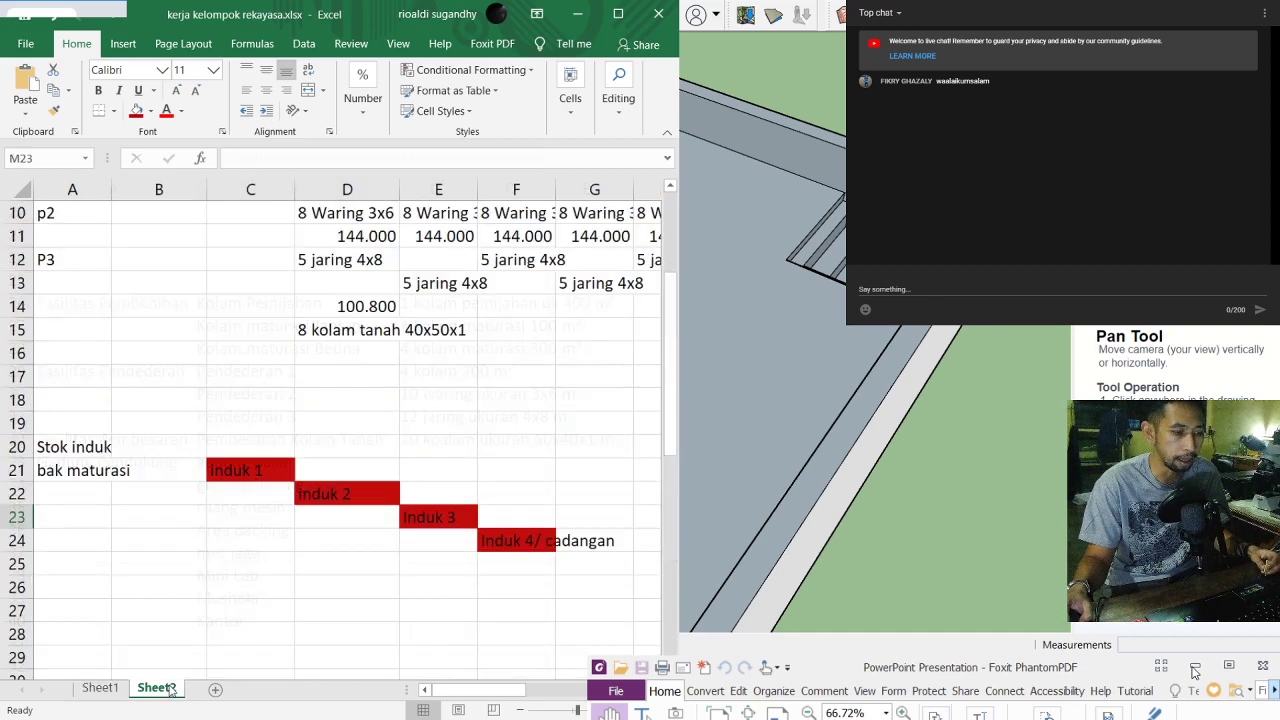
pyautogui.scroll(2, 405, 414)
pyautogui.scroll(1, 412, 414)
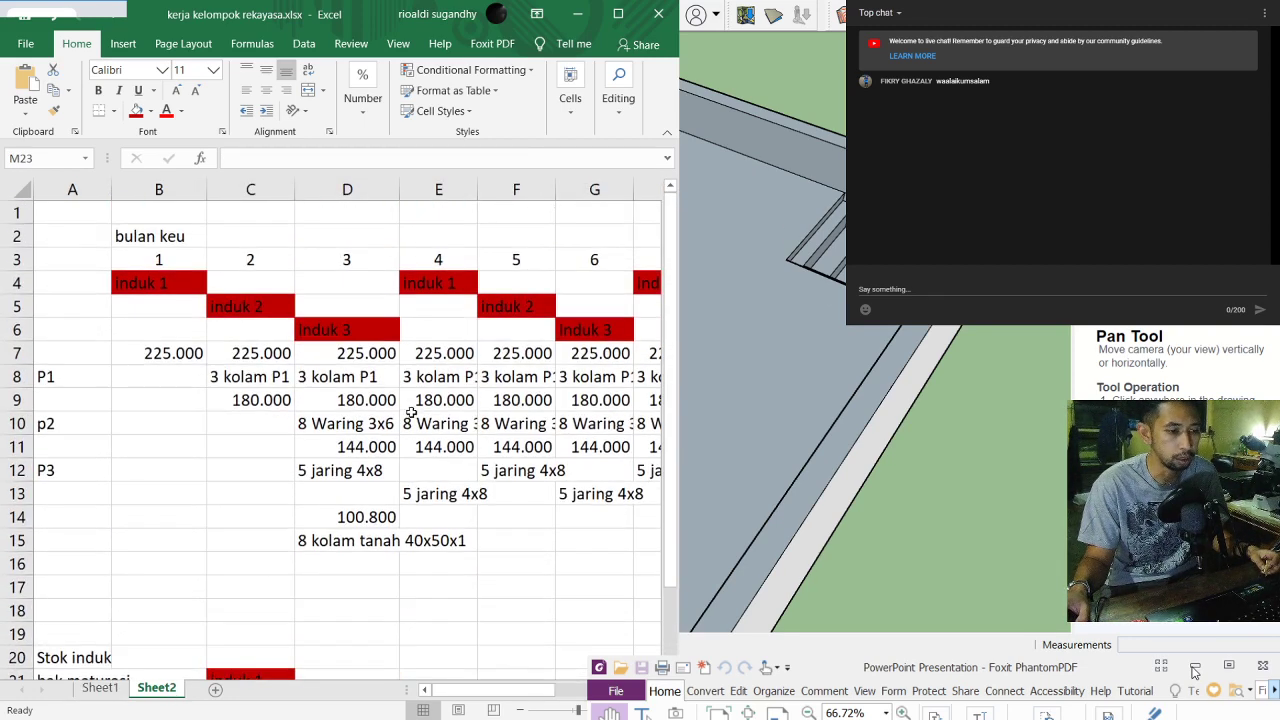
pyautogui.scroll(-2, 405, 420)
pyautogui.click(514, 611)
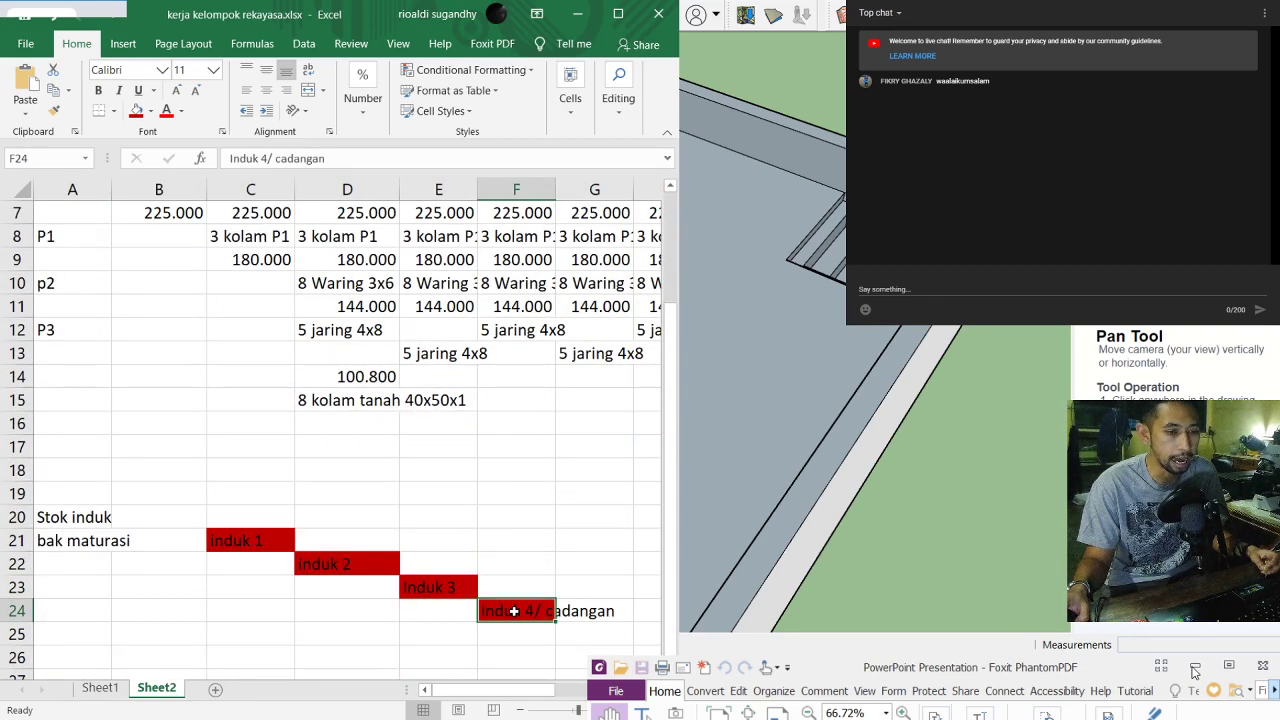
pyautogui.scroll(2, 343, 350)
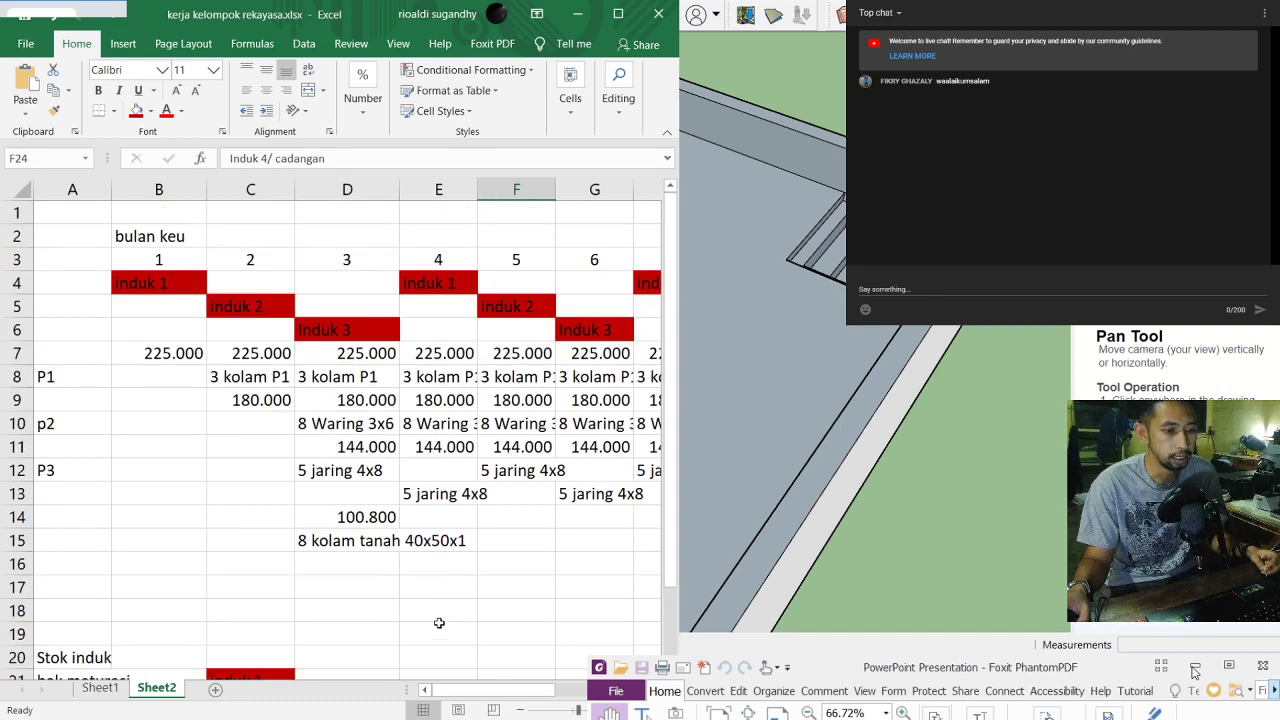
# Step: Examine the number and dimensions of the earthen grow-out ponds in row 32 of Sheet1
pyautogui.click(103, 692)
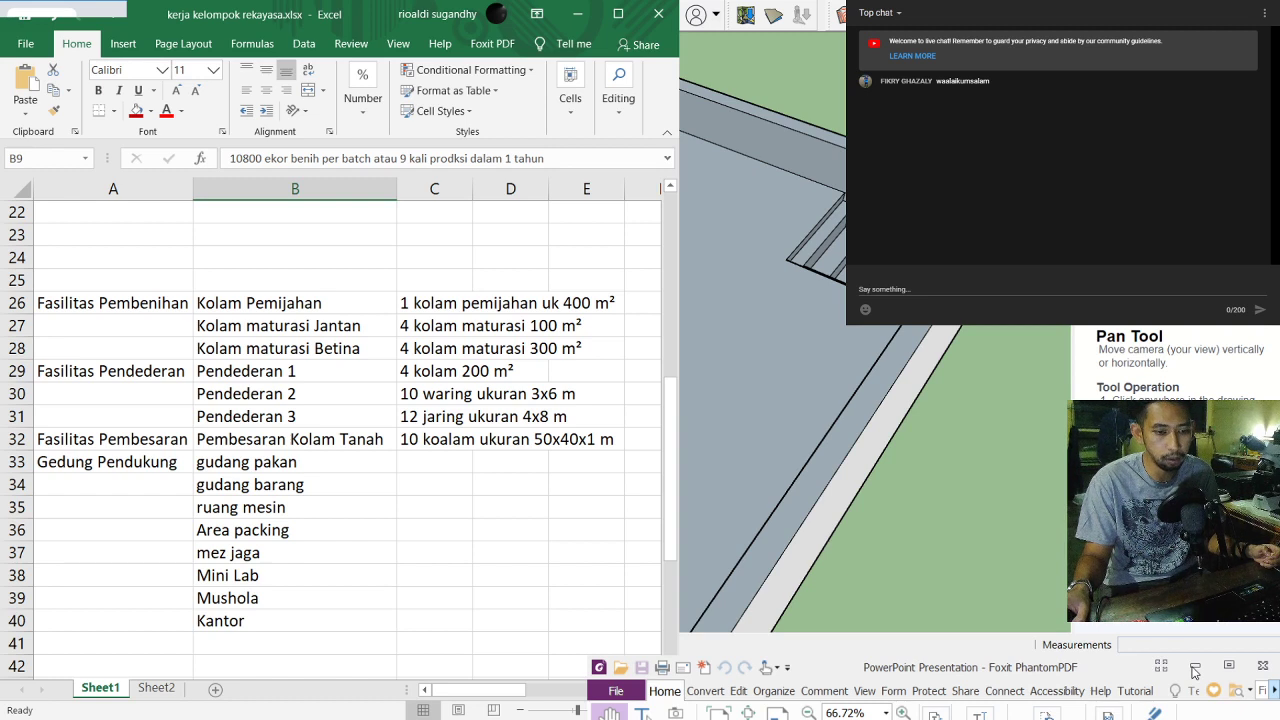
pyautogui.click(438, 512)
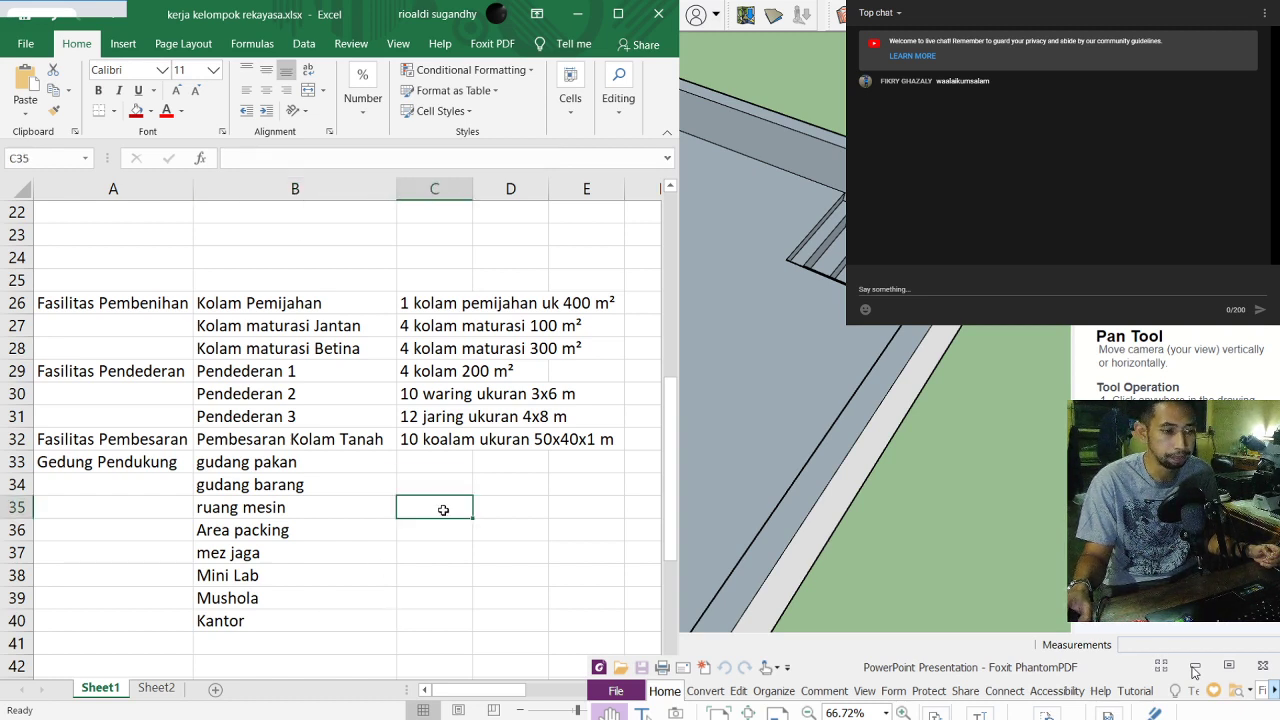
pyautogui.click(443, 439)
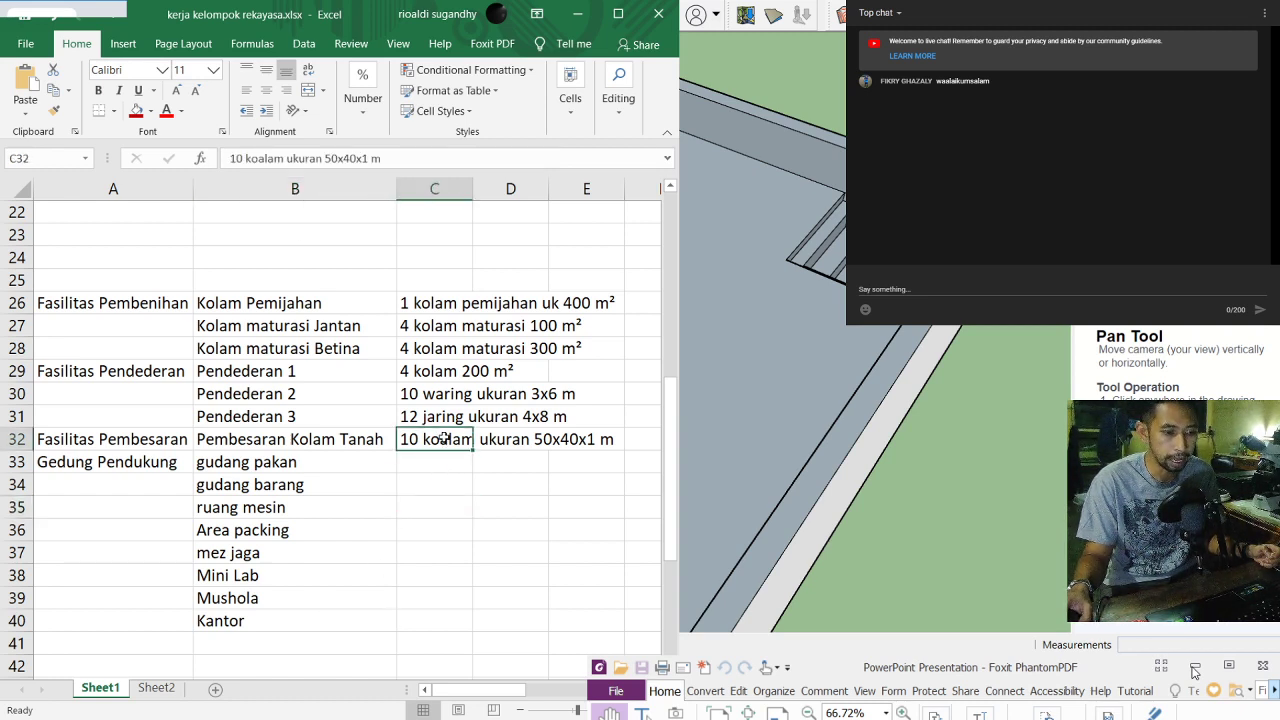
pyautogui.click(505, 438)
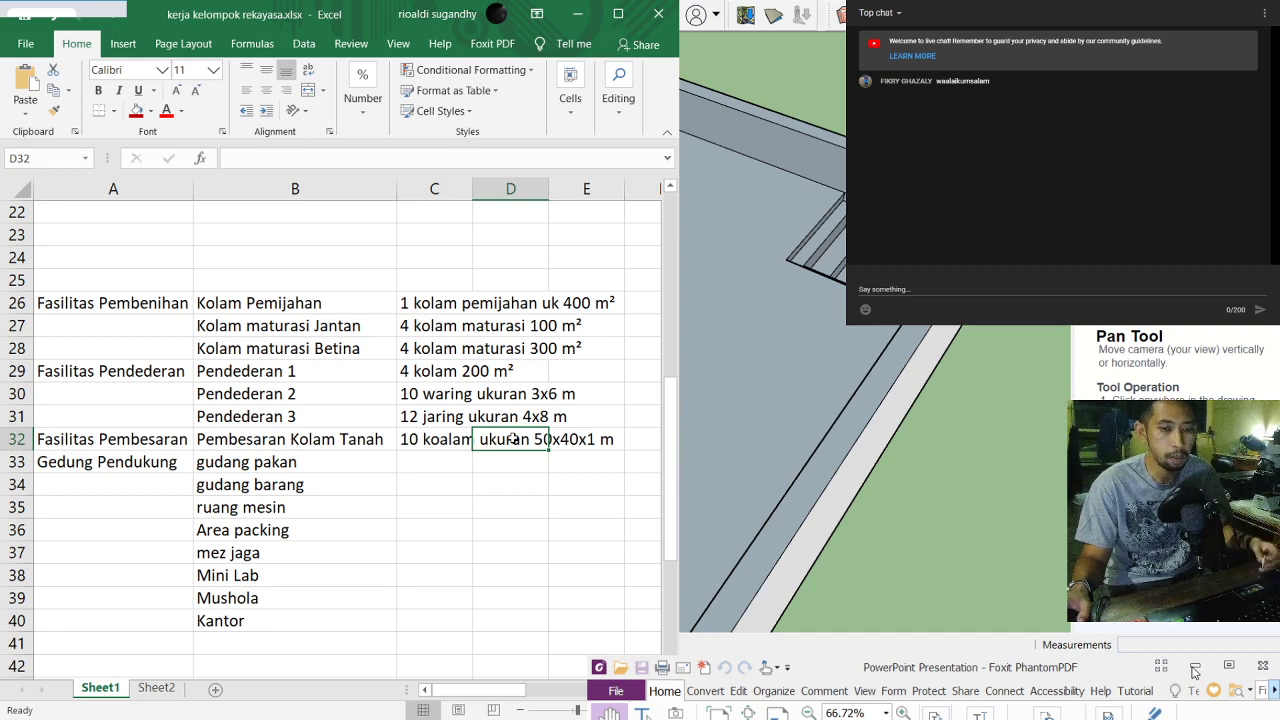
pyautogui.click(559, 440)
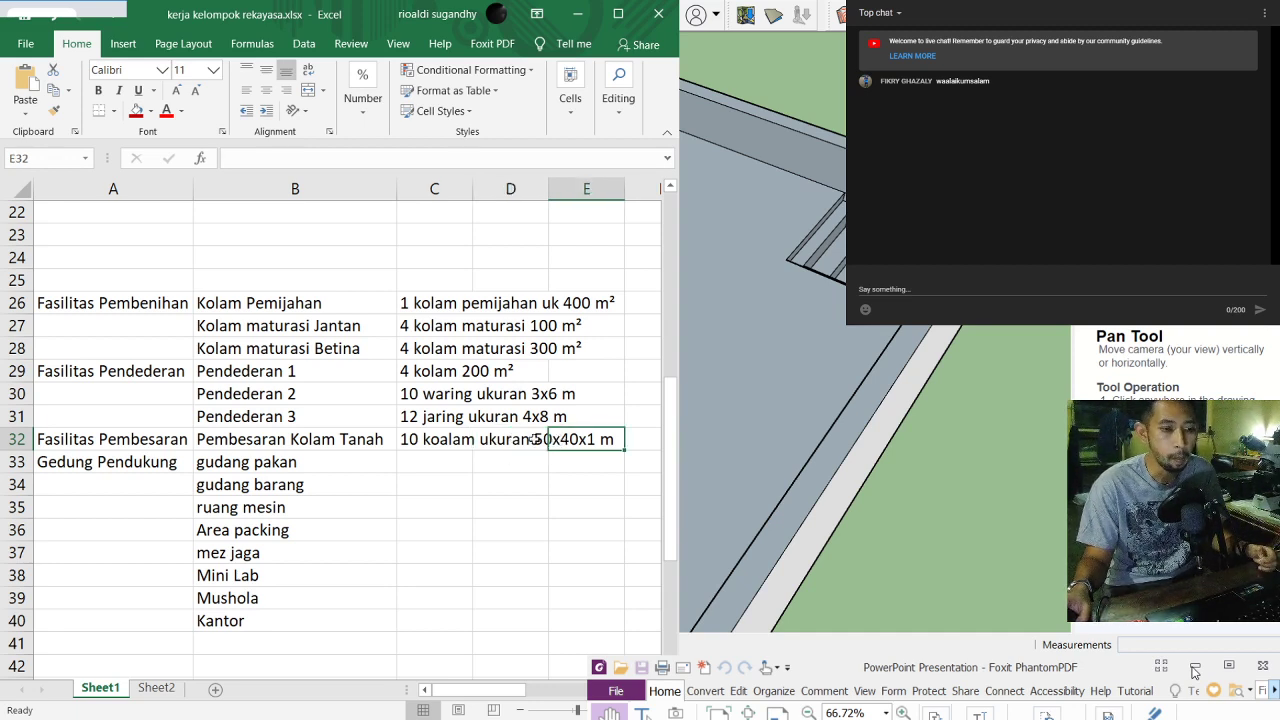
pyautogui.click(452, 440)
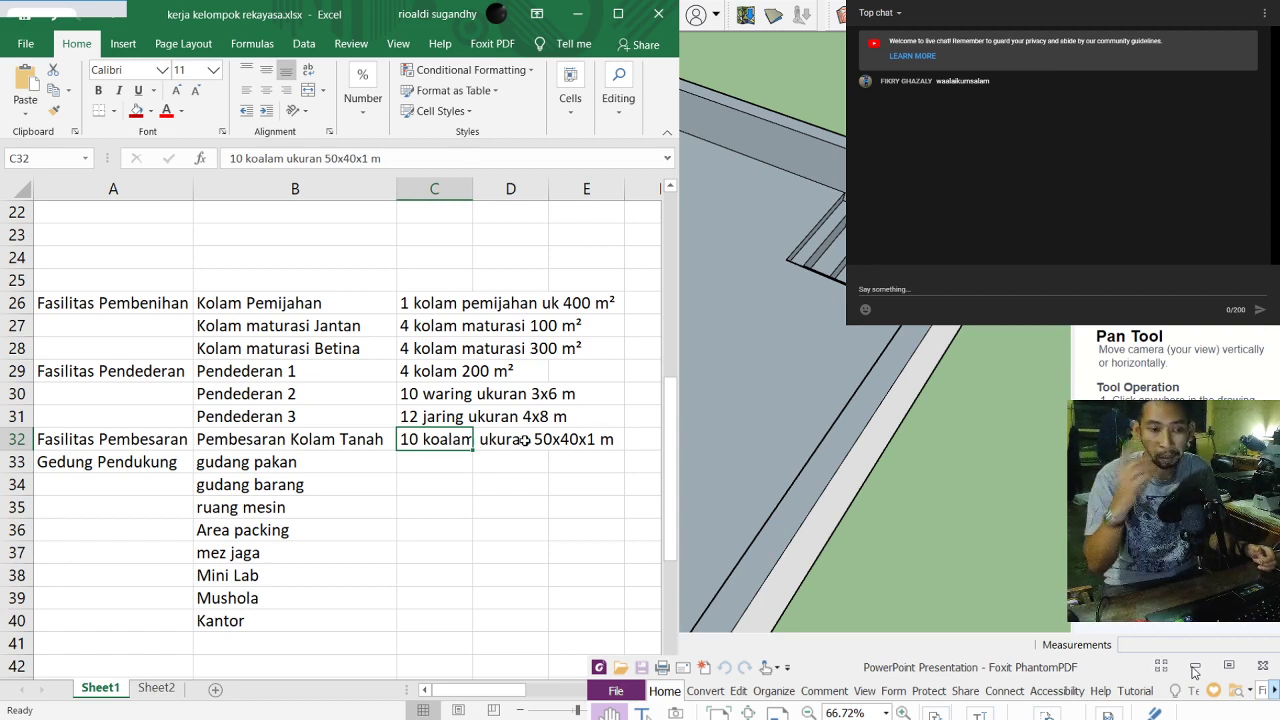
# Step: Inspect the stocking values and division formulas of the P3 harvest calculation in cells I24 to K26
pyautogui.moveTo(505, 690); pyautogui.dragTo(561, 693)
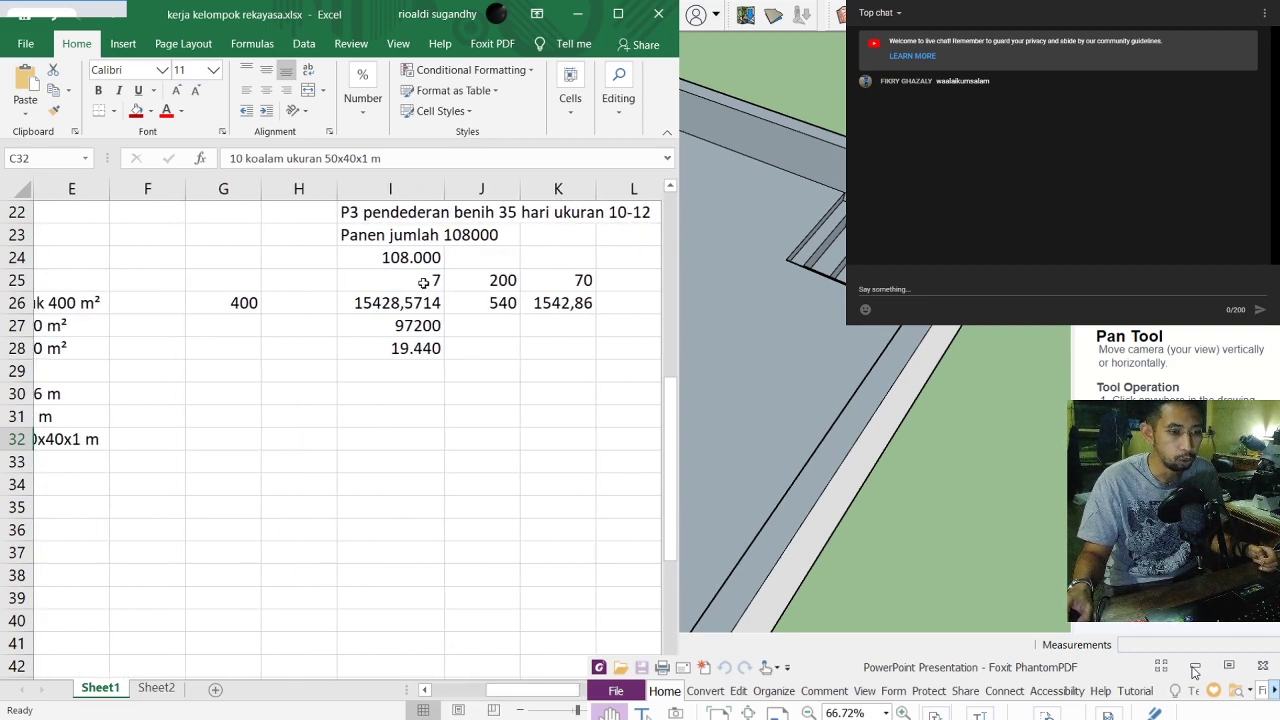
pyautogui.click(424, 281)
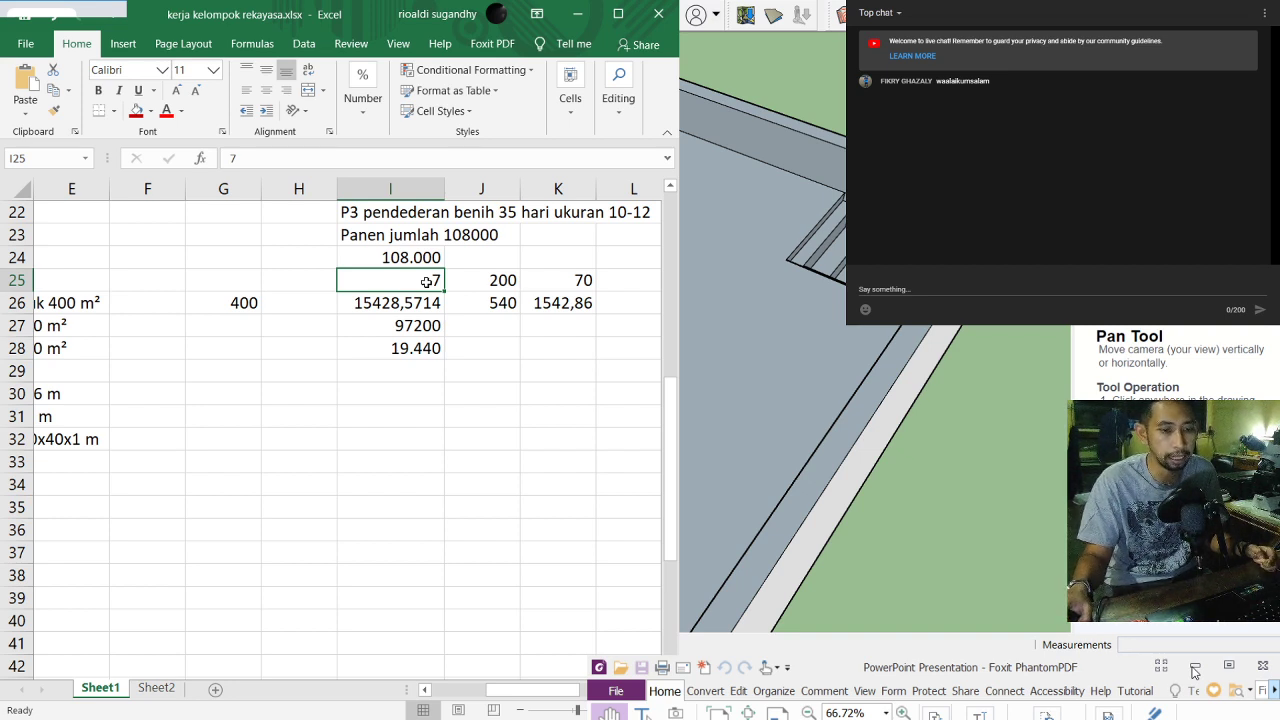
pyautogui.click(486, 282)
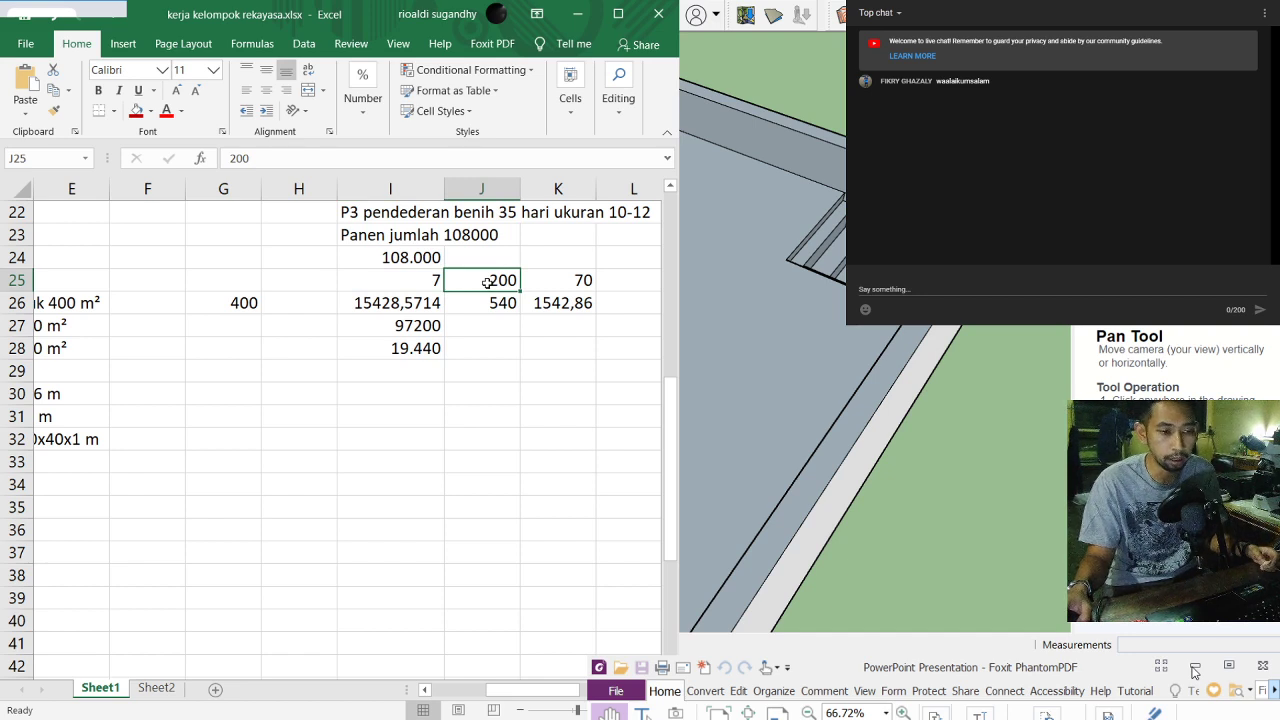
pyautogui.click(576, 282)
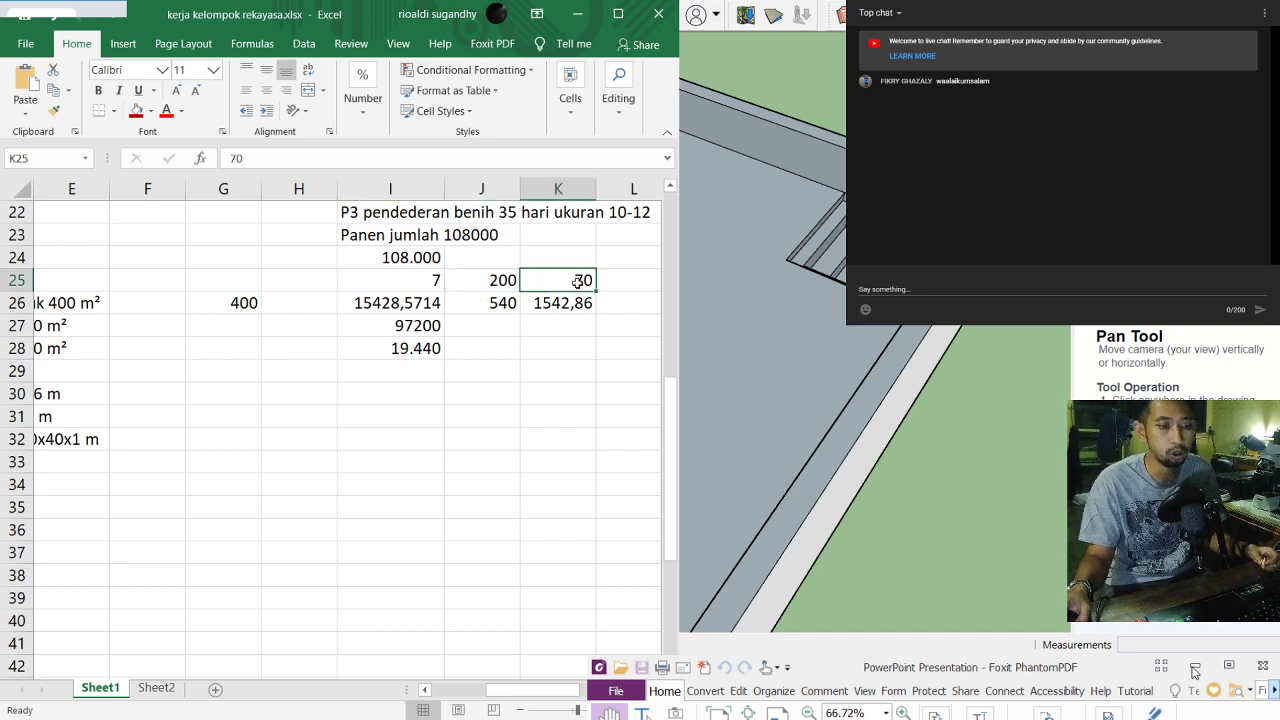
pyautogui.click(568, 299)
pyautogui.click(500, 301)
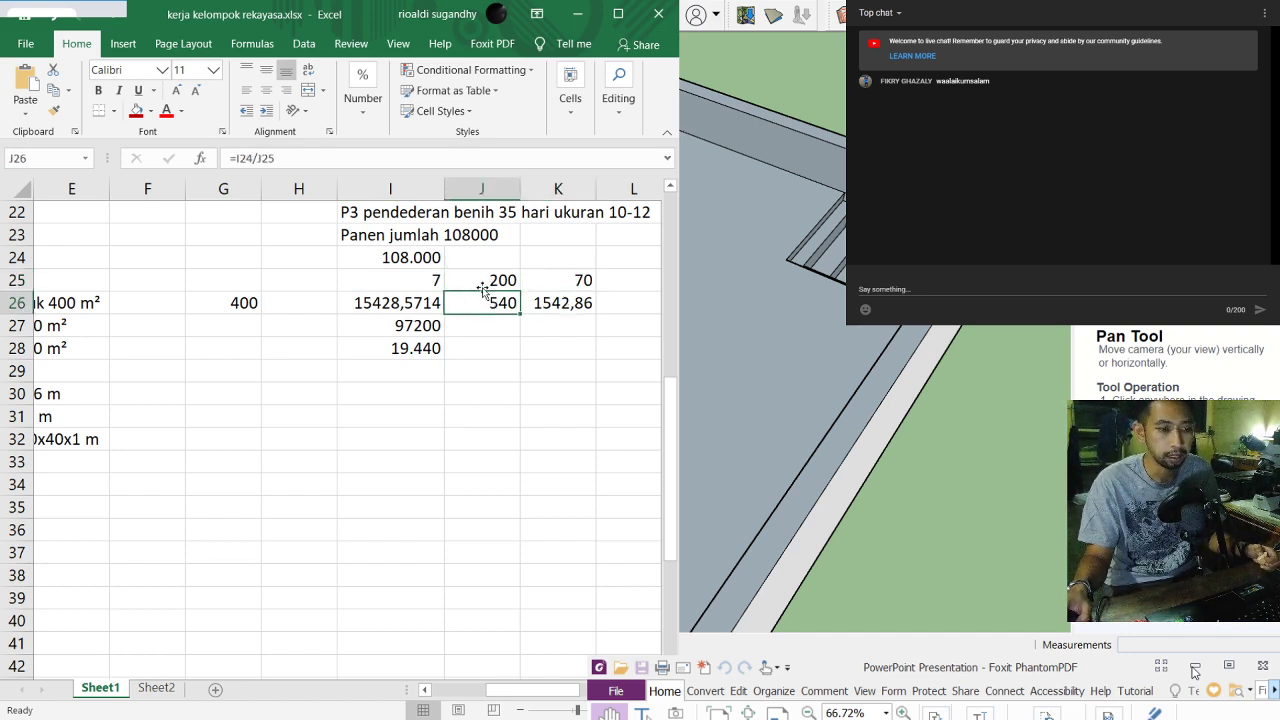
pyautogui.click(460, 285)
pyautogui.click(410, 279)
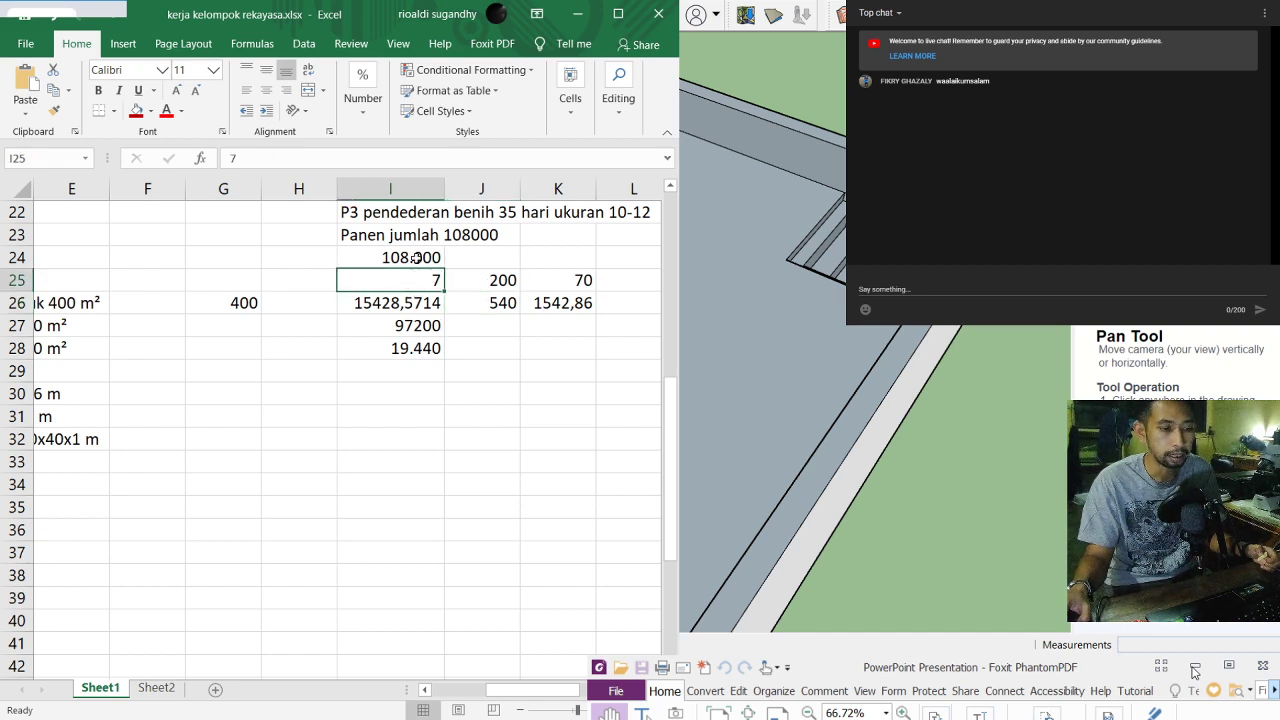
pyautogui.click(418, 258)
pyautogui.click(416, 278)
pyautogui.click(418, 252)
pyautogui.click(414, 304)
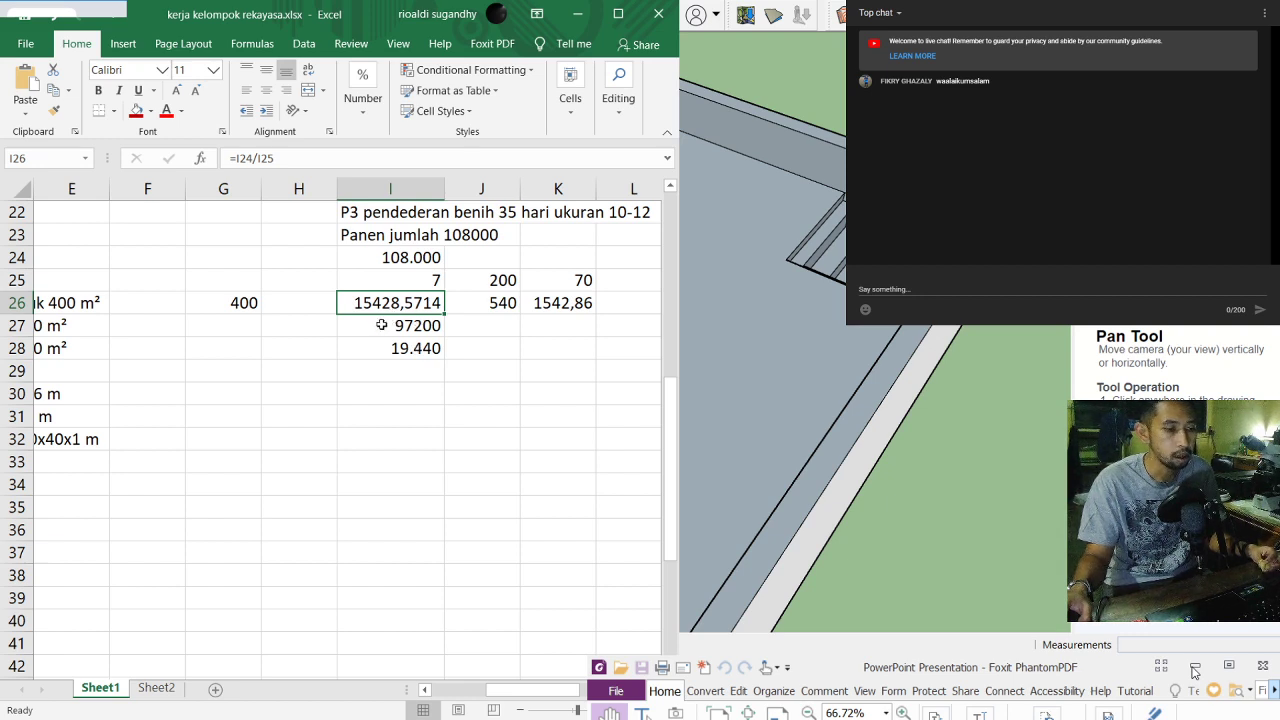
# Step: Return to the grow-out pond entry in C32 and compare its dimensions with the harvest calculation
pyautogui.moveTo(538, 690); pyautogui.dragTo(498, 690)
pyautogui.hscroll(3, 409, 603)
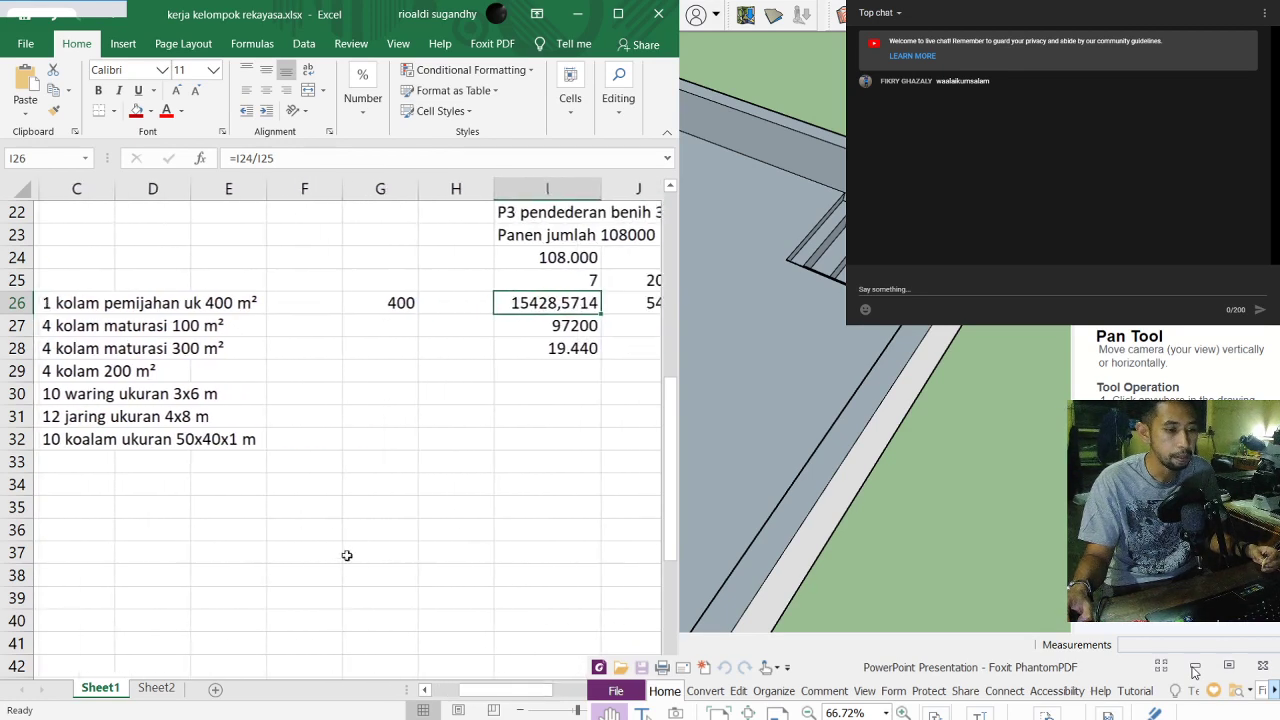
pyautogui.click(148, 441)
pyautogui.click(100, 438)
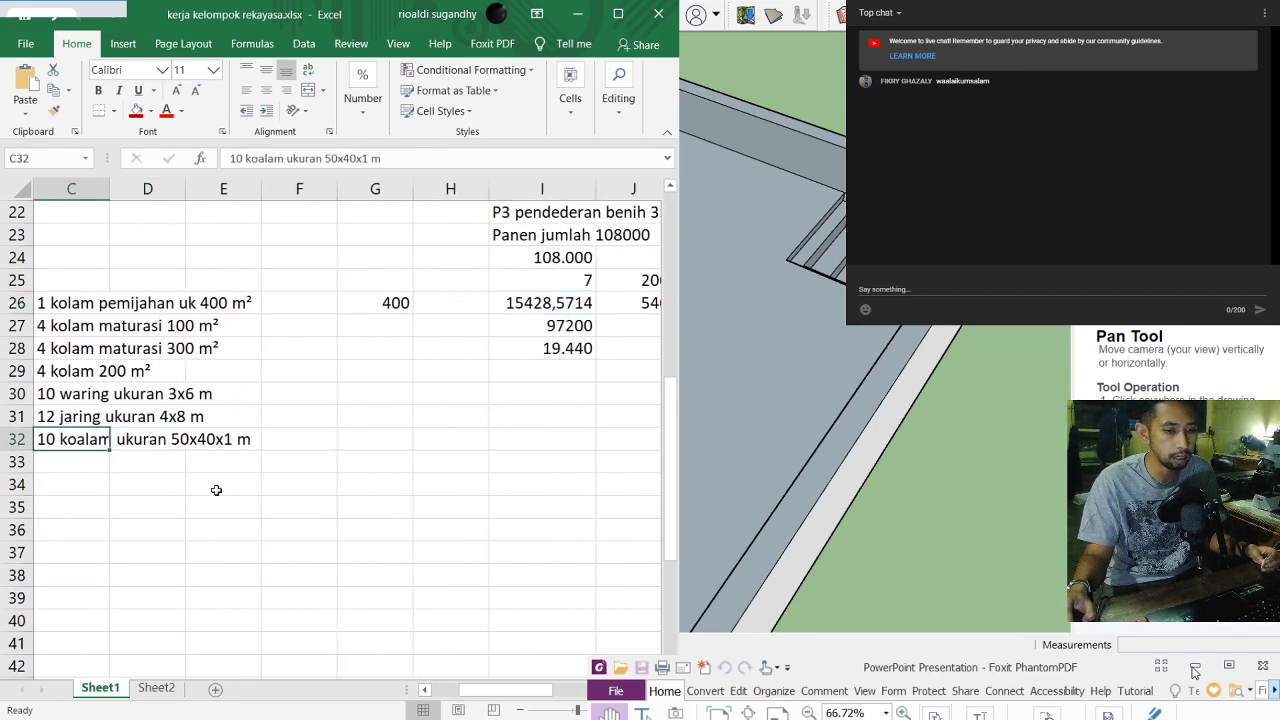
pyautogui.moveTo(502, 693); pyautogui.dragTo(403, 651)
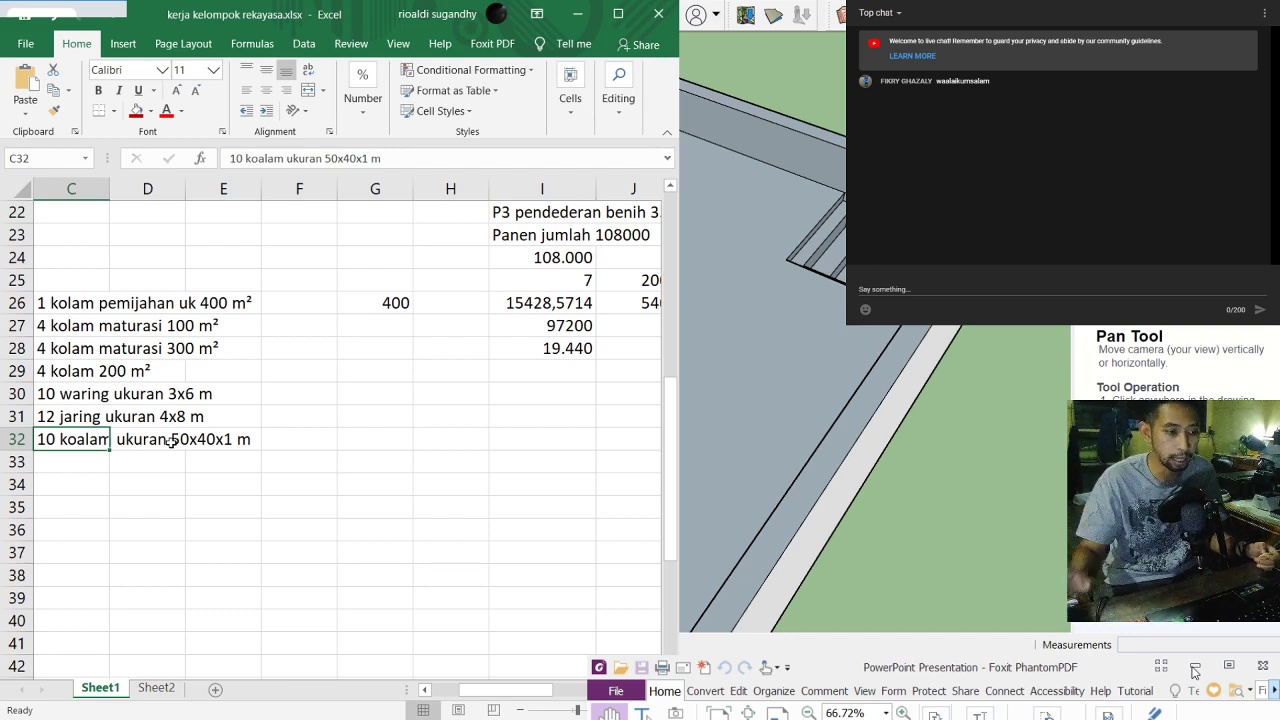
pyautogui.press('Right')
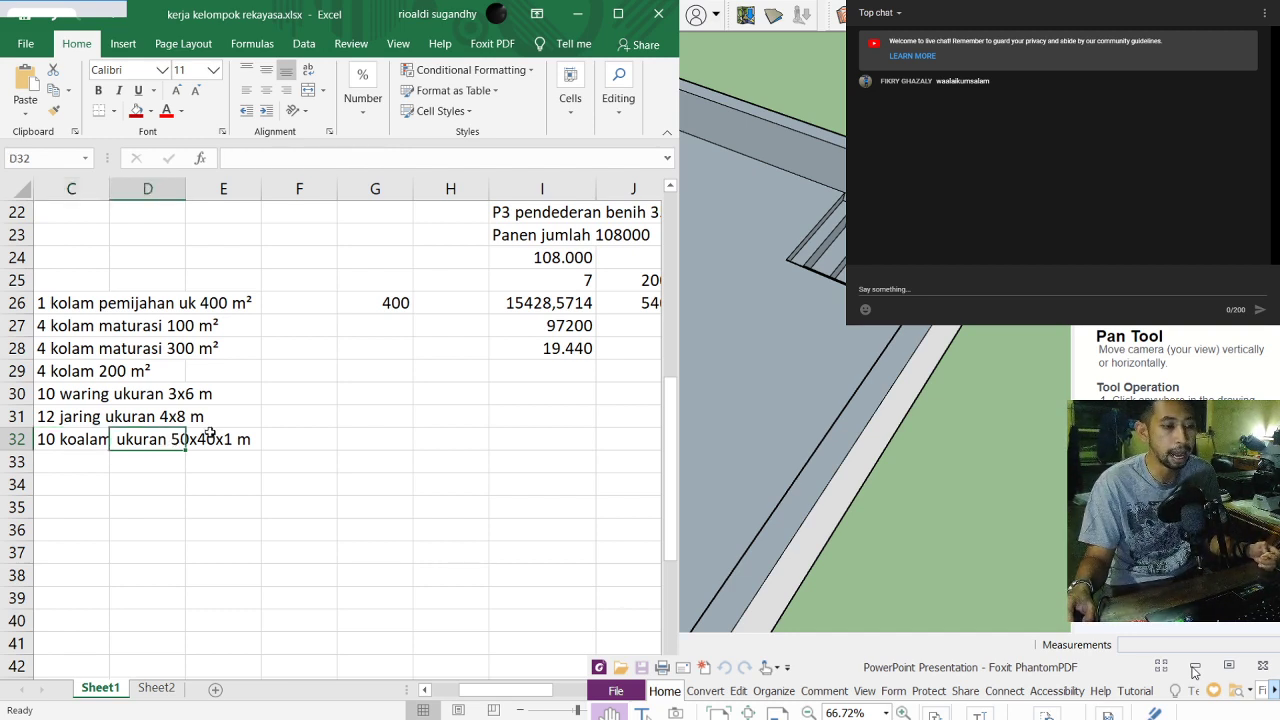
pyautogui.press('Right')
pyautogui.click(166, 441)
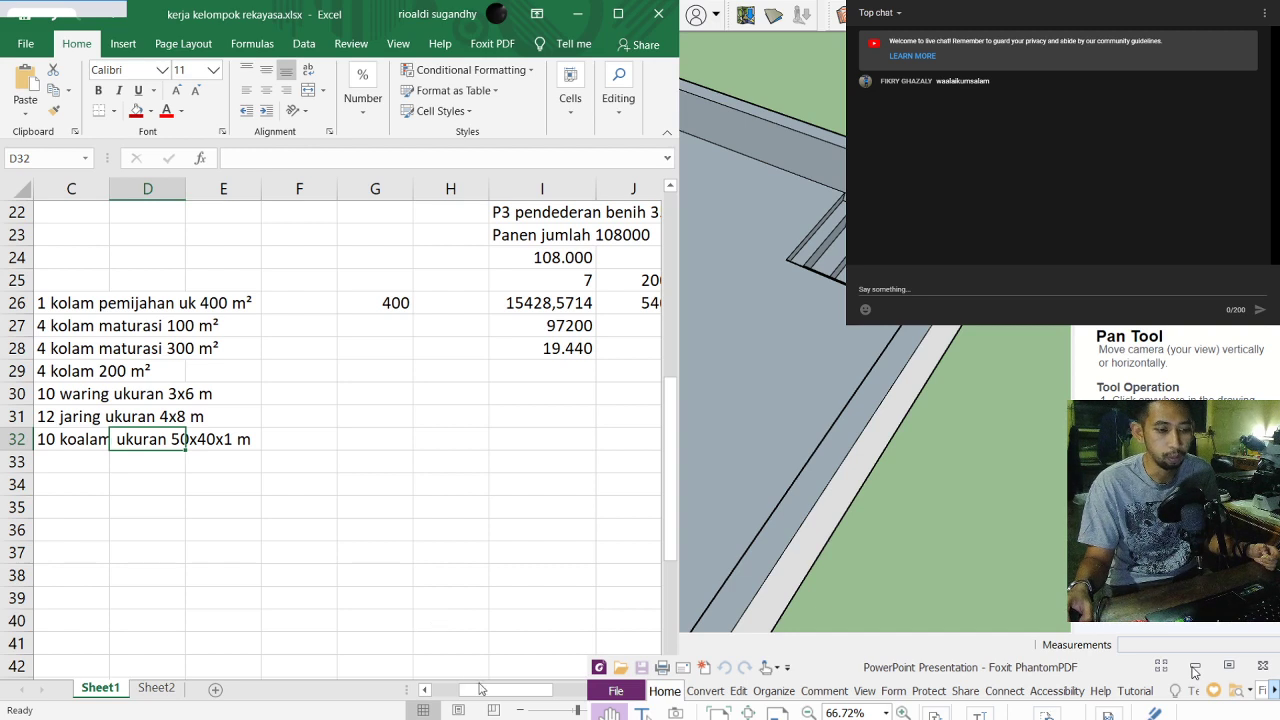
# Step: Inspect the formula in P25 and return to the facility list in columns A to C of Sheet1
pyautogui.moveTo(490, 688)
pyautogui.mouseDown()
pyautogui.moveTo(568, 686)
pyautogui.moveTo(474, 697)
pyautogui.mouseUp()
pyautogui.click(551, 279)
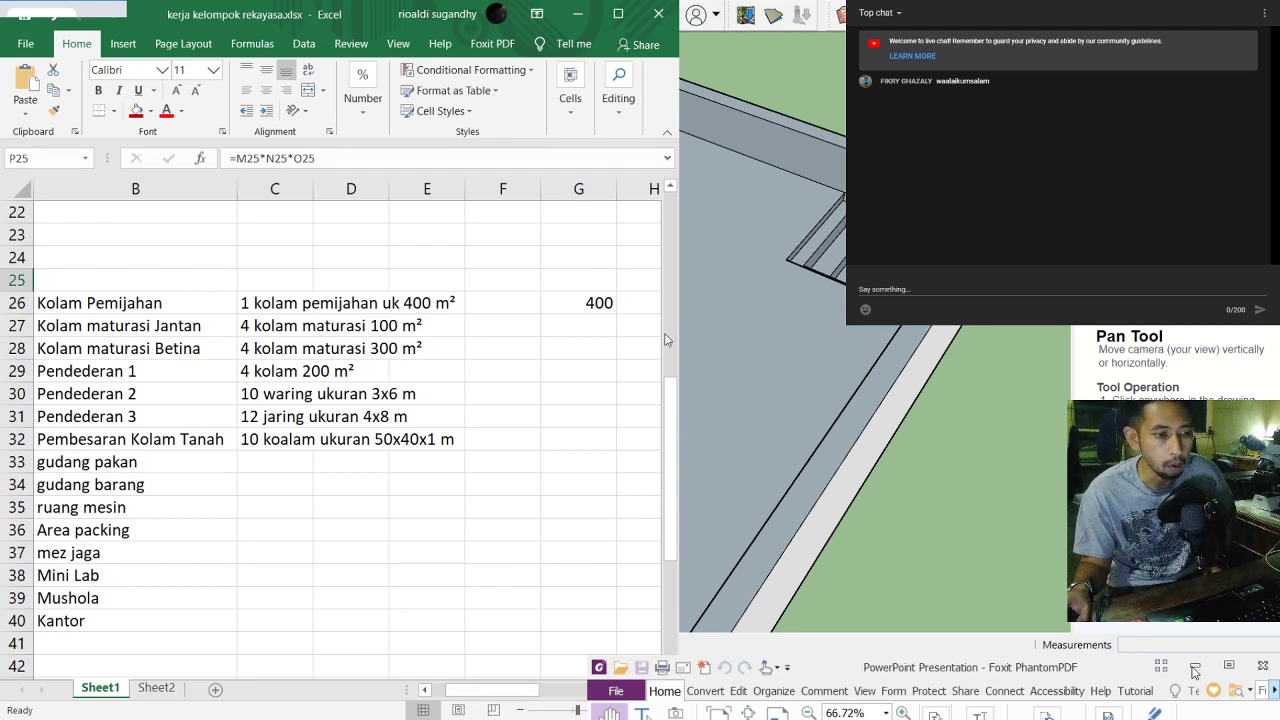
pyautogui.moveTo(474, 692); pyautogui.dragTo(455, 690)
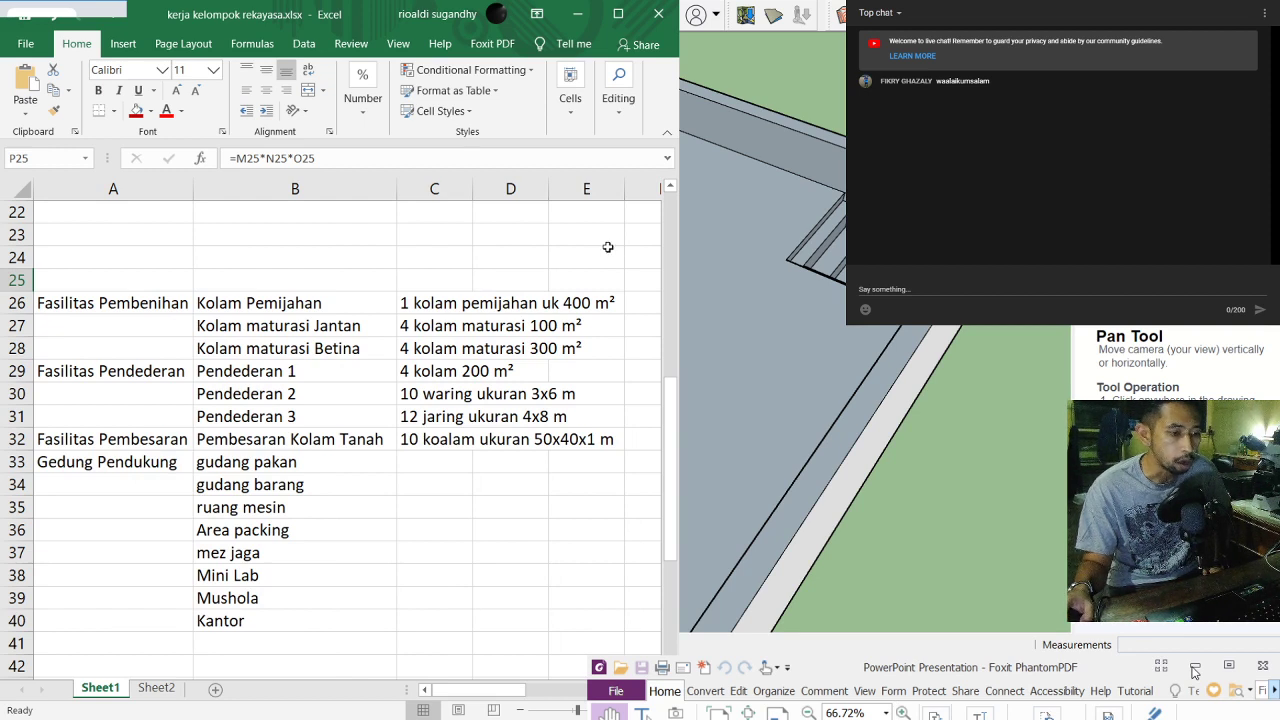
# Step: Switch to the walled pond model in SketchUp and resize its window to show the drawing beside the Default Tray
pyautogui.click(577, 16)
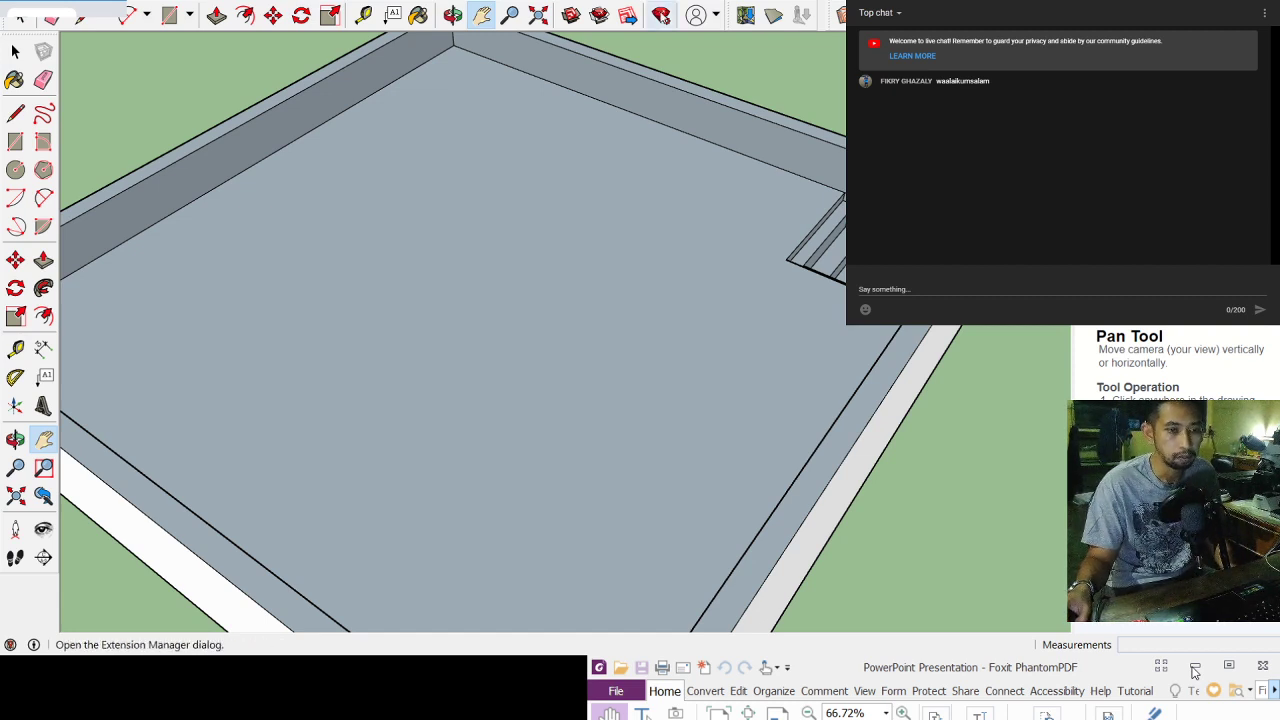
pyautogui.click(455, 18)
pyautogui.moveTo(420, 297); pyautogui.dragTo(686, 280)
pyautogui.moveTo(554, 263)
pyautogui.mouseDown()
pyautogui.moveTo(526, 260)
pyautogui.moveTo(560, 269)
pyautogui.mouseUp()
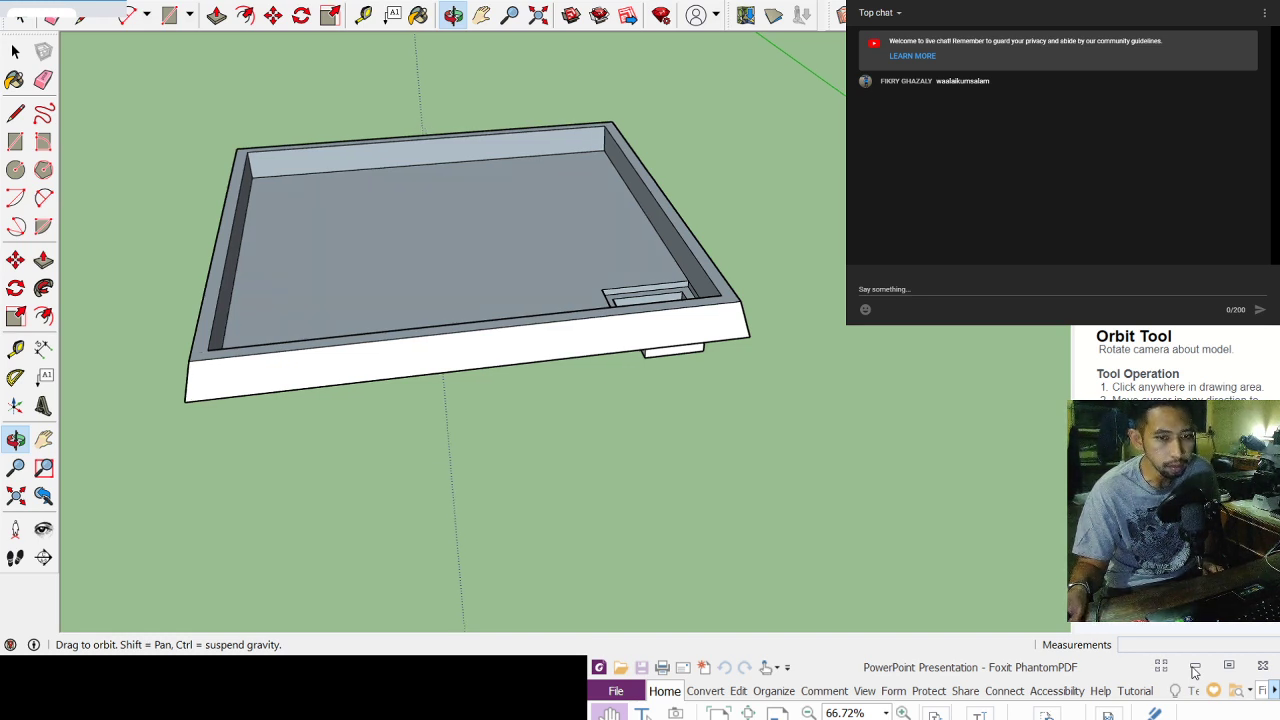
pyautogui.press('super+Left')
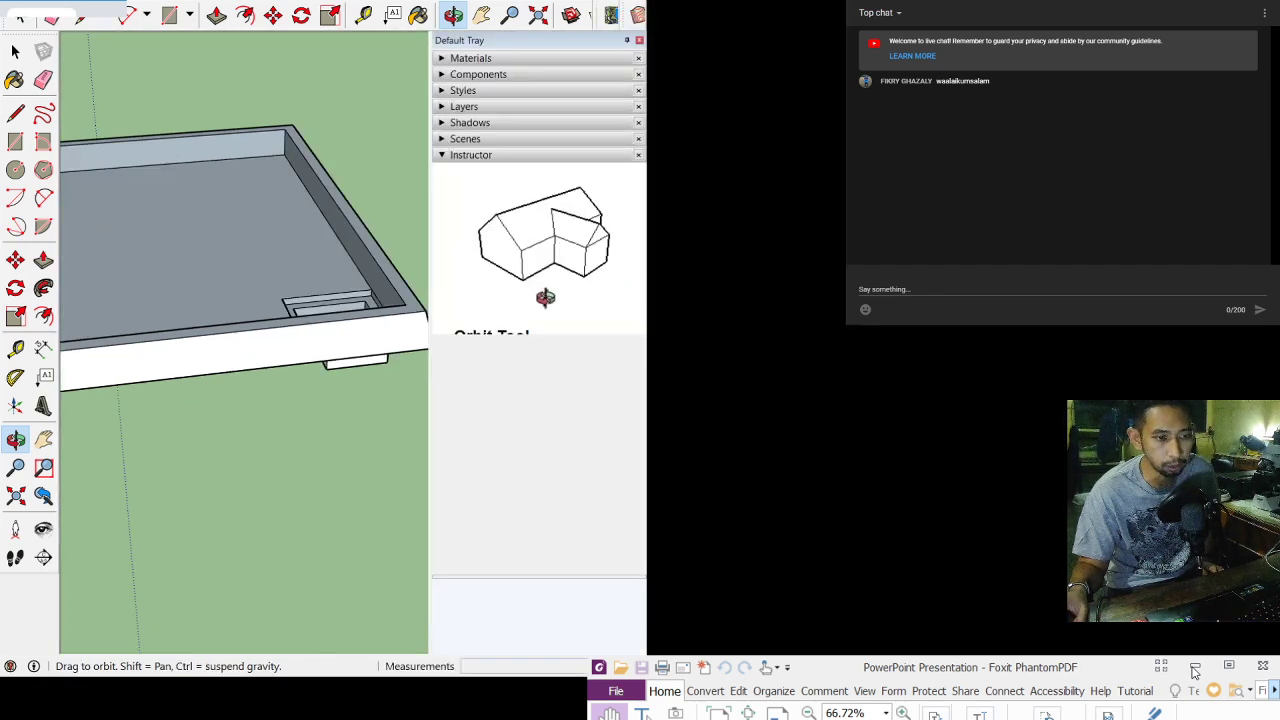
pyautogui.moveTo(641, 175); pyautogui.dragTo(1042, 196)
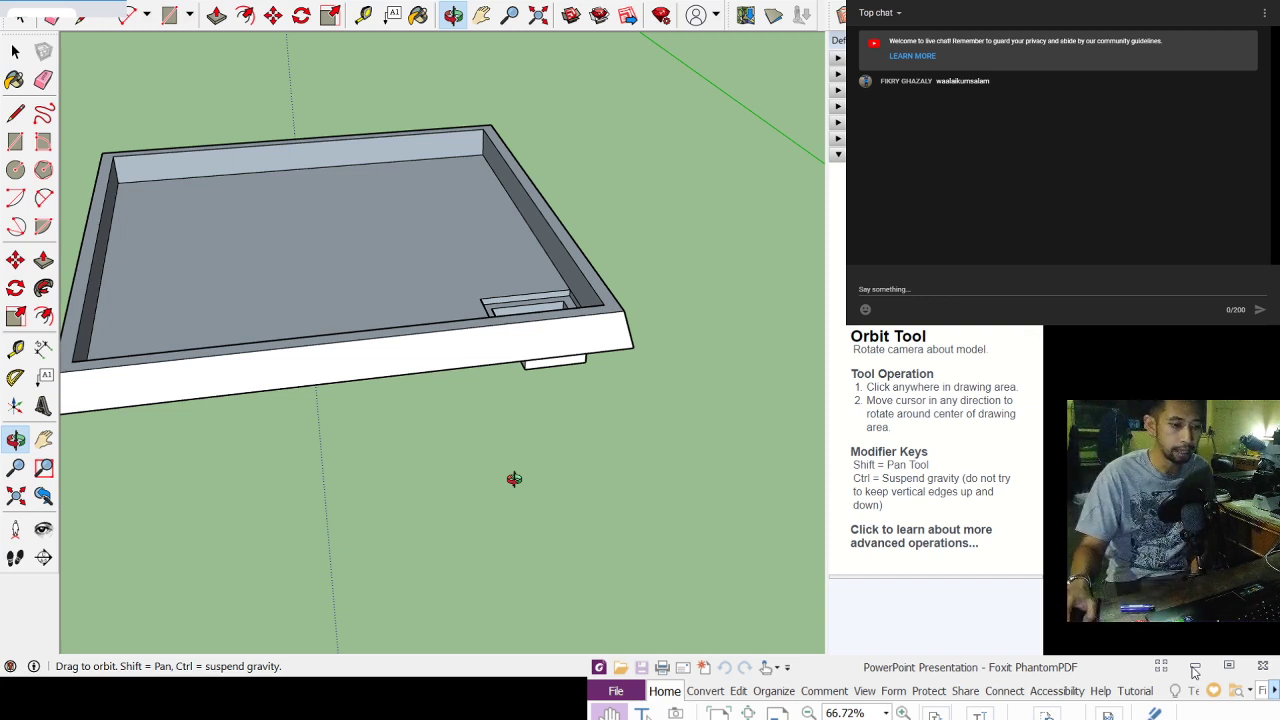
# Step: Examine the overall site model, including the aerial photo plot with its boundary and the adjacent contour terrain
pyautogui.scroll(-8, 435, 362)
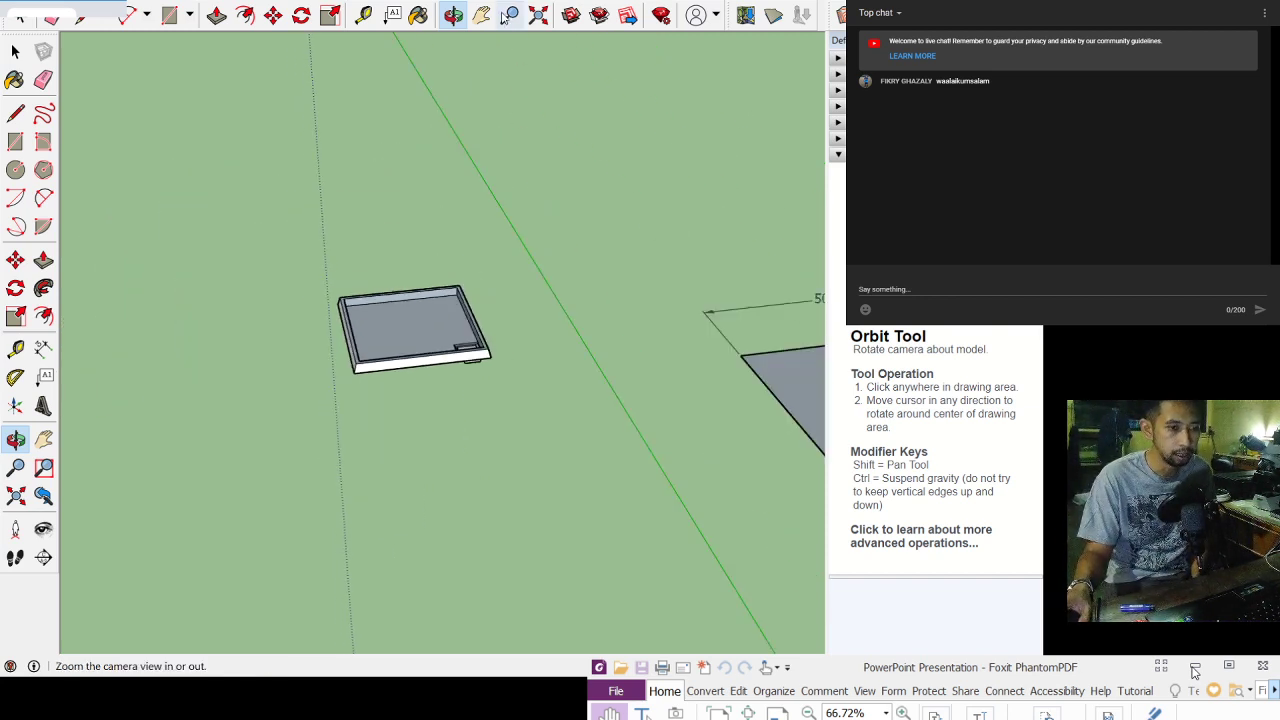
pyautogui.click(481, 15)
pyautogui.moveTo(420, 235); pyautogui.dragTo(583, 260)
pyautogui.scroll(-3, 588, 260)
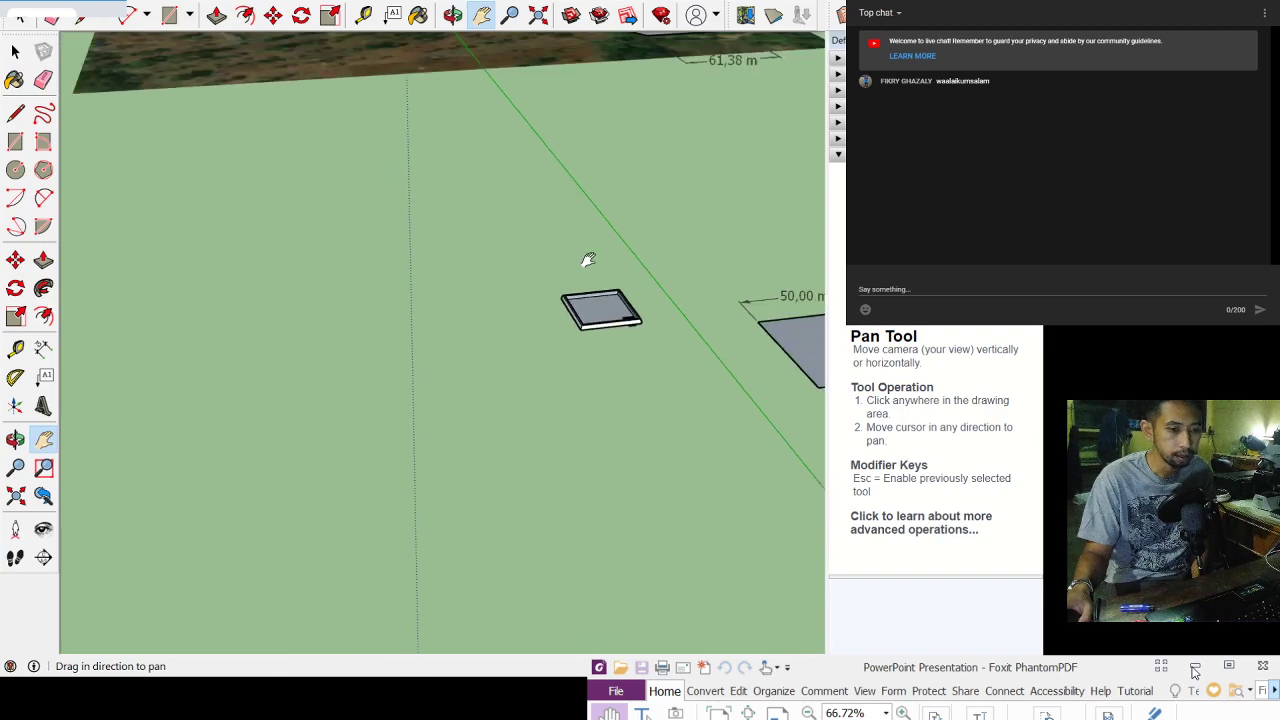
pyautogui.scroll(-10, 588, 260)
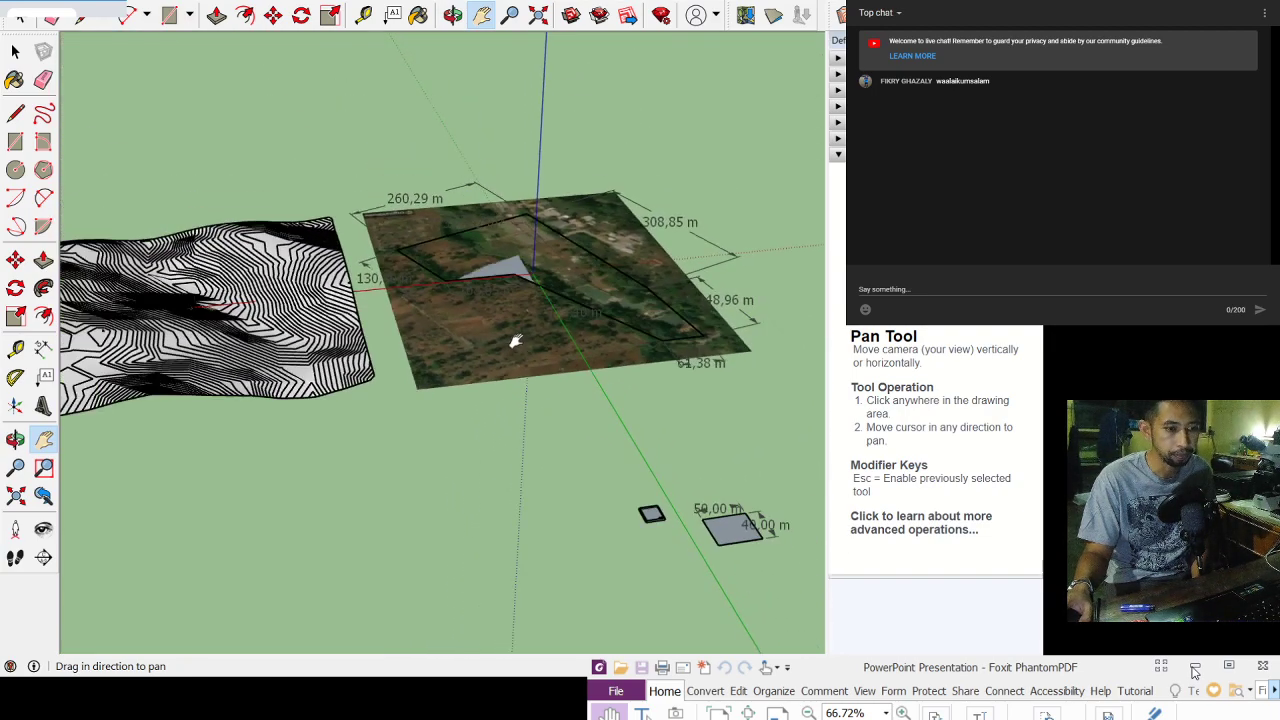
pyautogui.moveTo(515, 341); pyautogui.dragTo(610, 406, button='middle')
pyautogui.click(453, 15)
pyautogui.moveTo(800, 588); pyautogui.dragTo(260, 90)
pyautogui.moveTo(413, 457)
pyautogui.mouseDown()
pyautogui.moveTo(440, 430)
pyautogui.moveTo(408, 460)
pyautogui.mouseUp()
pyautogui.moveTo(371, 406)
pyautogui.mouseDown()
pyautogui.moveTo(527, 478)
pyautogui.moveTo(497, 363)
pyautogui.moveTo(543, 449)
pyautogui.moveTo(540, 420)
pyautogui.moveTo(530, 415)
pyautogui.moveTo(522, 451)
pyautogui.mouseUp()
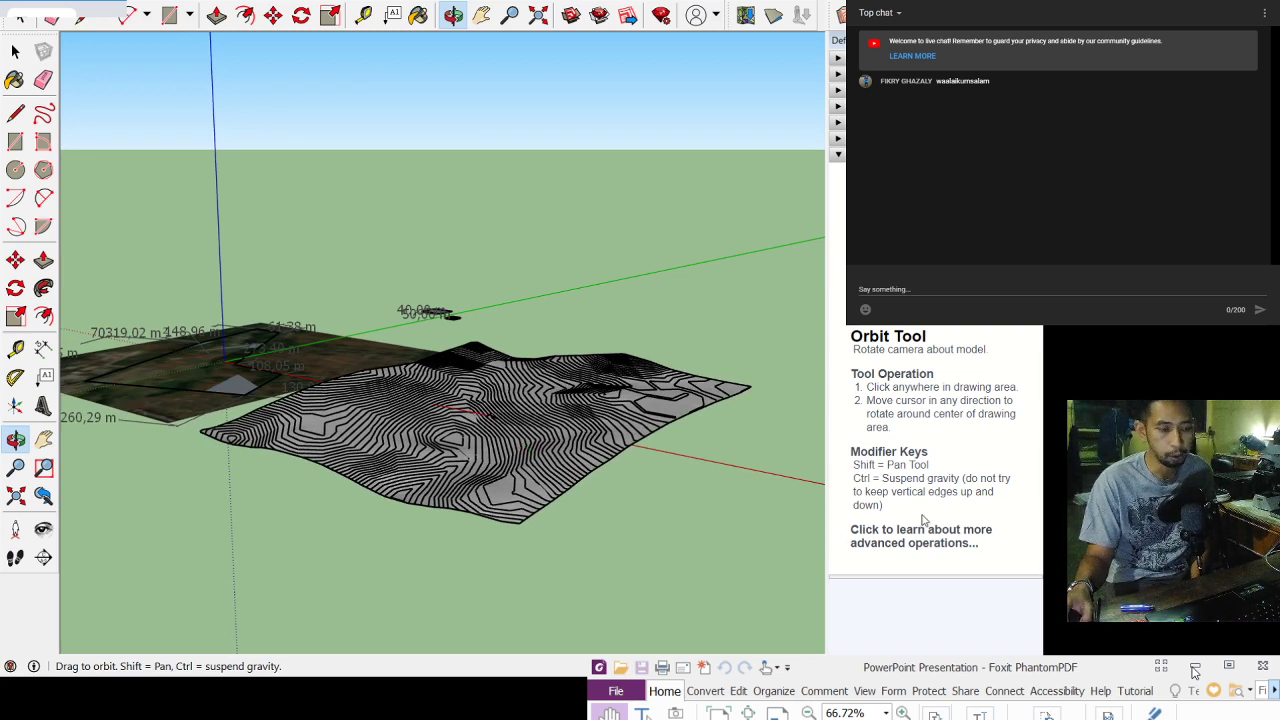
pyautogui.moveTo(486, 325)
pyautogui.mouseDown()
pyautogui.moveTo(574, 285)
pyautogui.moveTo(516, 305)
pyautogui.mouseUp()
# Step: Compare the 50 by 40 m grow-out pond outline with the smaller walled pond beside it
pyautogui.click(481, 14)
pyautogui.moveTo(612, 242); pyautogui.dragTo(297, 317)
pyautogui.scroll(6, 420, 328)
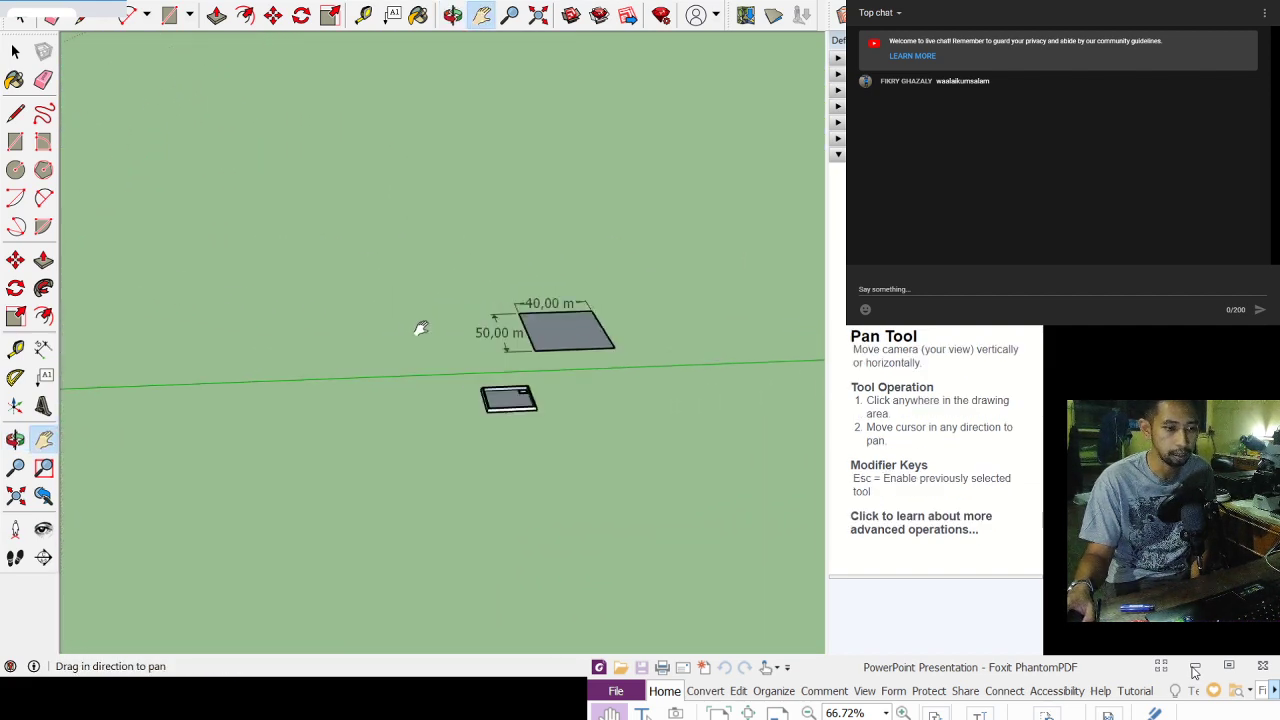
pyautogui.scroll(3, 420, 328)
pyautogui.moveTo(534, 400); pyautogui.dragTo(306, 260)
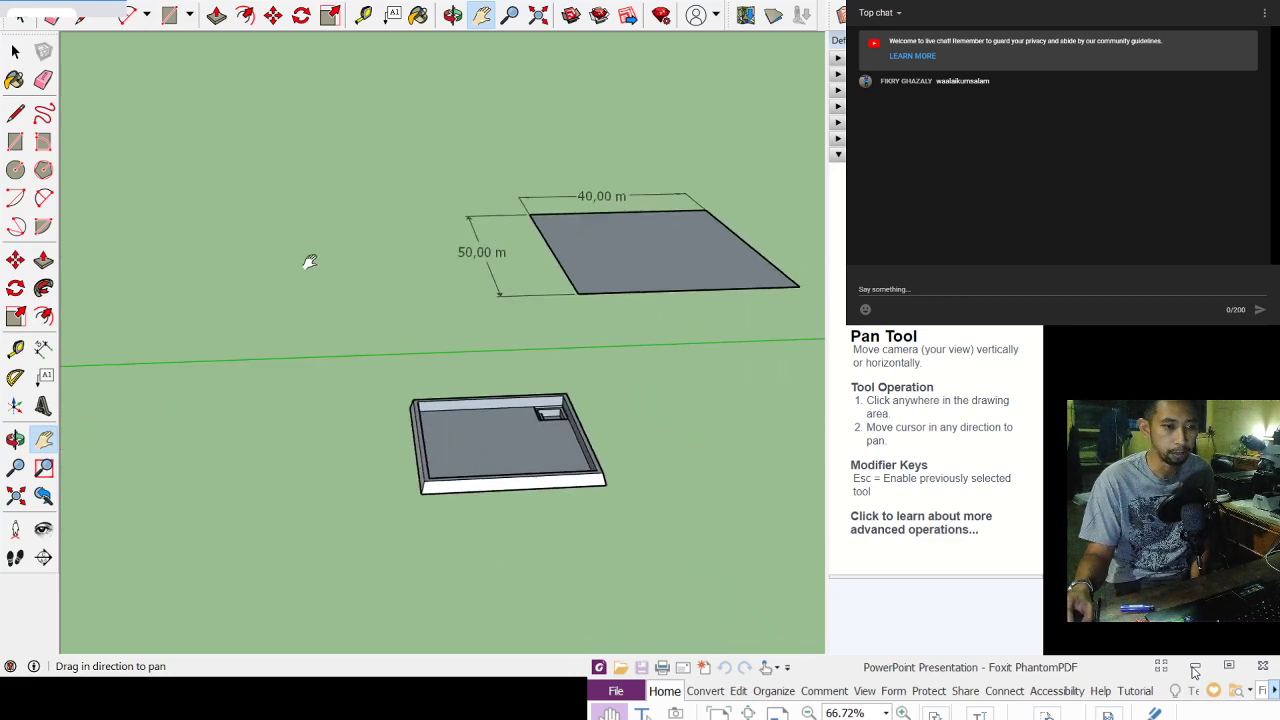
# Step: Dimension the two inner top edges of the walled pond that meet at the corner with the recessed pit
pyautogui.click(452, 14)
pyautogui.moveTo(566, 326)
pyautogui.mouseDown()
pyautogui.moveTo(571, 346)
pyautogui.moveTo(415, 320)
pyautogui.moveTo(366, 383)
pyautogui.moveTo(366, 417)
pyautogui.moveTo(351, 406)
pyautogui.moveTo(451, 500)
pyautogui.moveTo(486, 566)
pyautogui.moveTo(657, 614)
pyautogui.moveTo(529, 577)
pyautogui.moveTo(631, 603)
pyautogui.moveTo(477, 523)
pyautogui.moveTo(654, 574)
pyautogui.moveTo(363, 483)
pyautogui.moveTo(457, 537)
pyautogui.moveTo(354, 454)
pyautogui.moveTo(473, 514)
pyautogui.moveTo(434, 494)
pyautogui.moveTo(571, 429)
pyautogui.moveTo(594, 391)
pyautogui.moveTo(580, 365)
pyautogui.moveTo(363, 497)
pyautogui.moveTo(180, 474)
pyautogui.moveTo(129, 506)
pyautogui.moveTo(371, 465)
pyautogui.moveTo(257, 437)
pyautogui.moveTo(486, 477)
pyautogui.moveTo(409, 451)
pyautogui.moveTo(557, 461)
pyautogui.moveTo(340, 494)
pyautogui.moveTo(314, 437)
pyautogui.moveTo(267, 490)
pyautogui.mouseUp()
pyautogui.scroll(6, 473, 514)
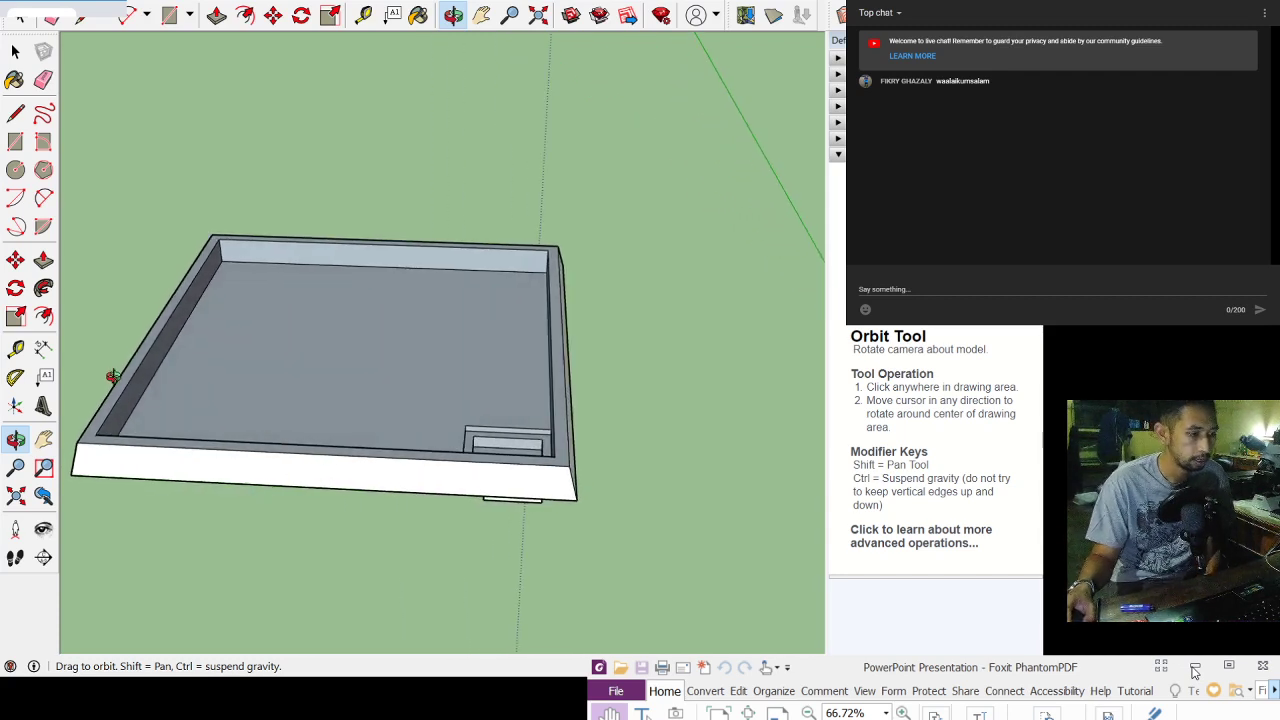
pyautogui.click(43, 348)
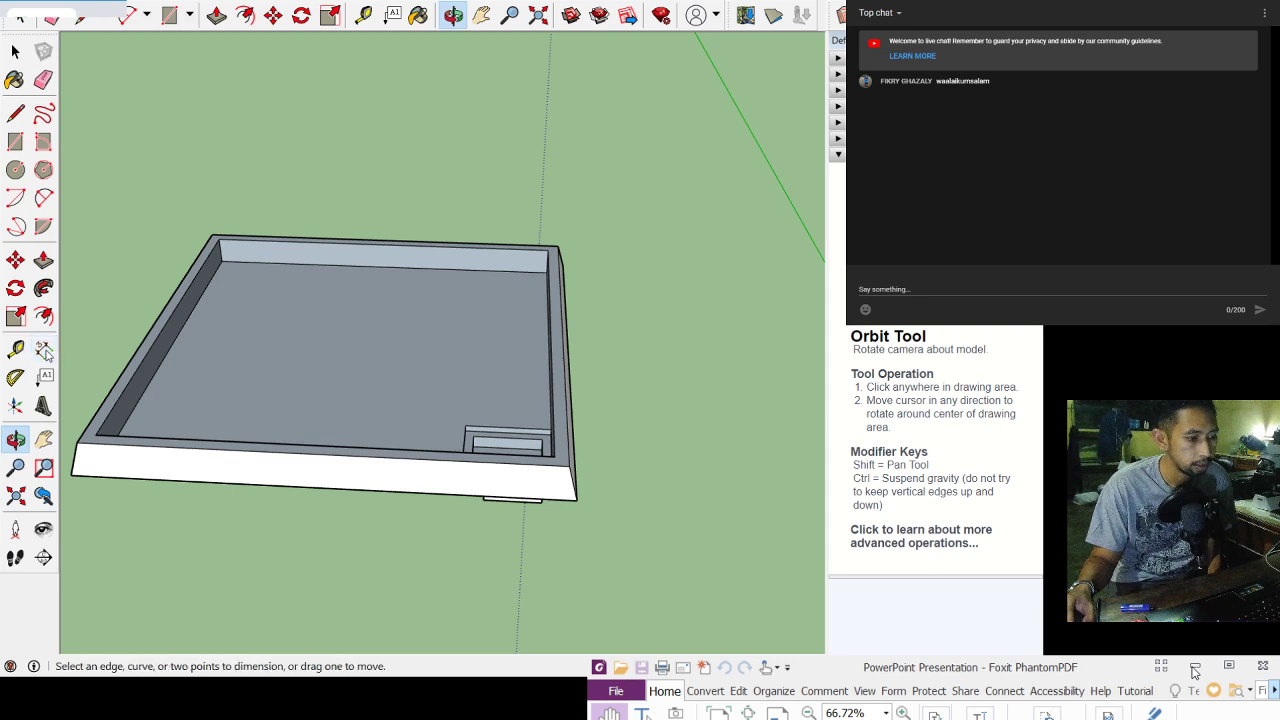
pyautogui.click(548, 250)
pyautogui.click(555, 456)
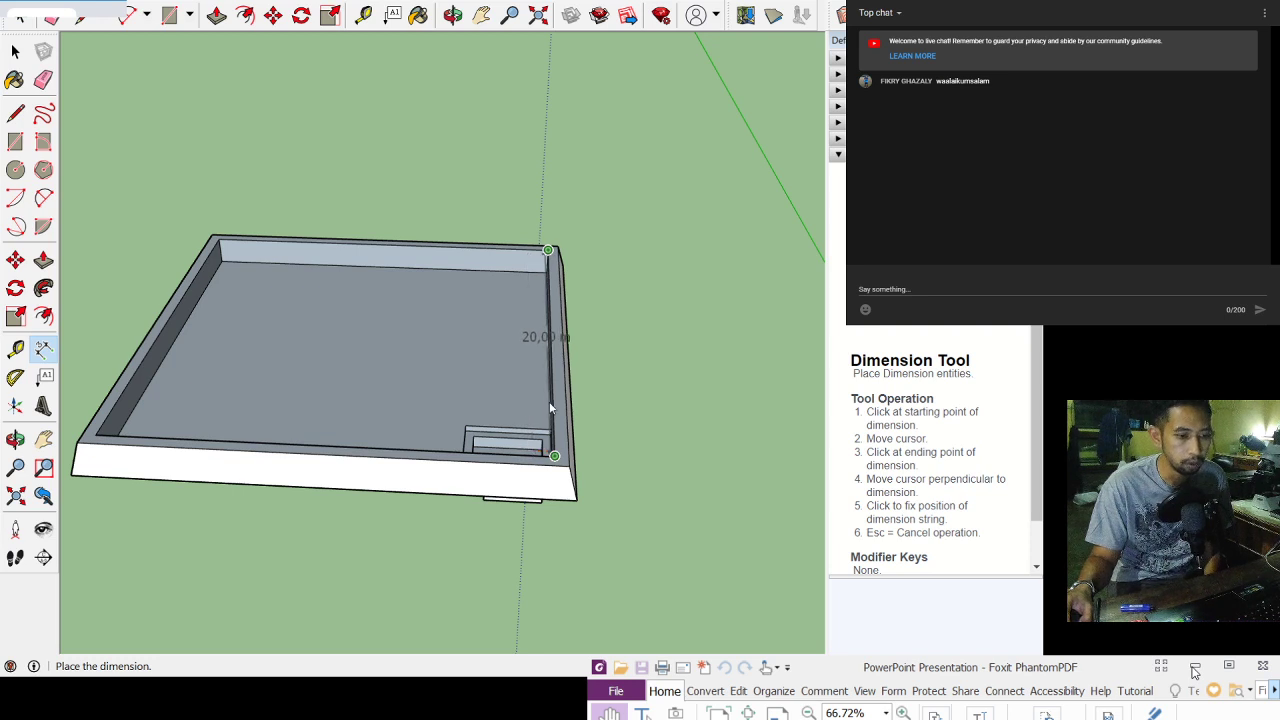
pyautogui.click(605, 372)
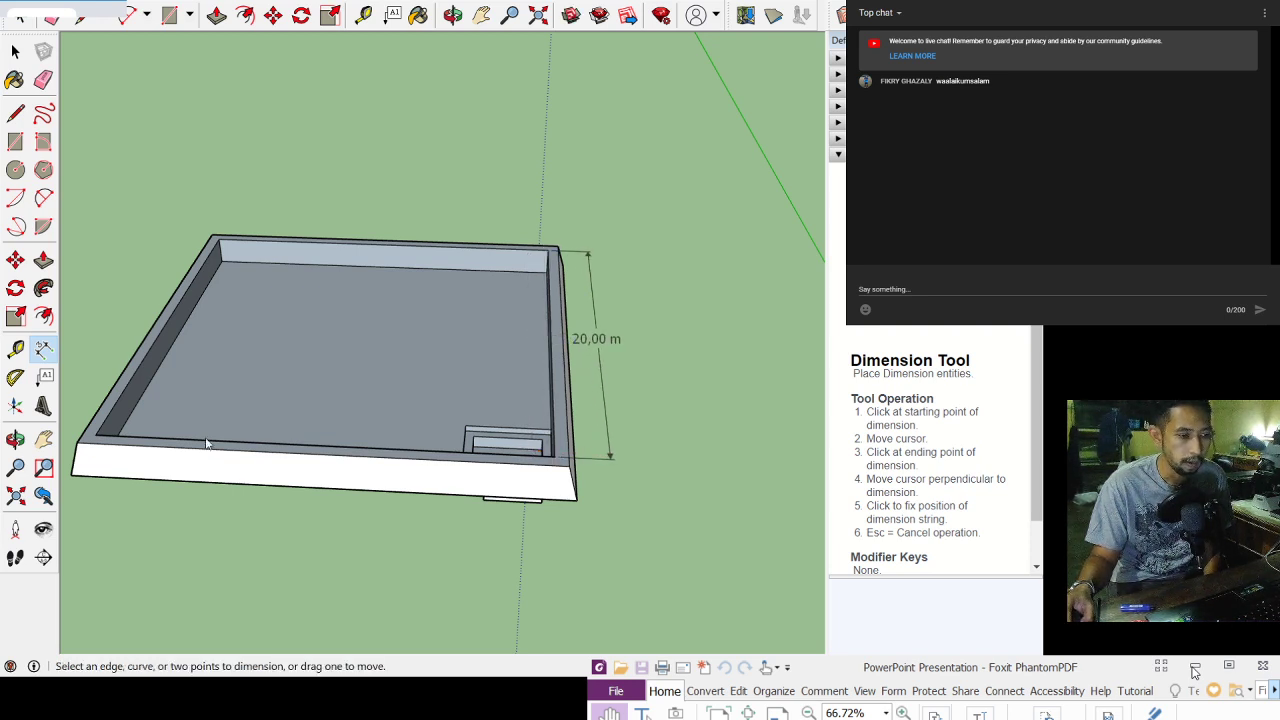
pyautogui.click(95, 434)
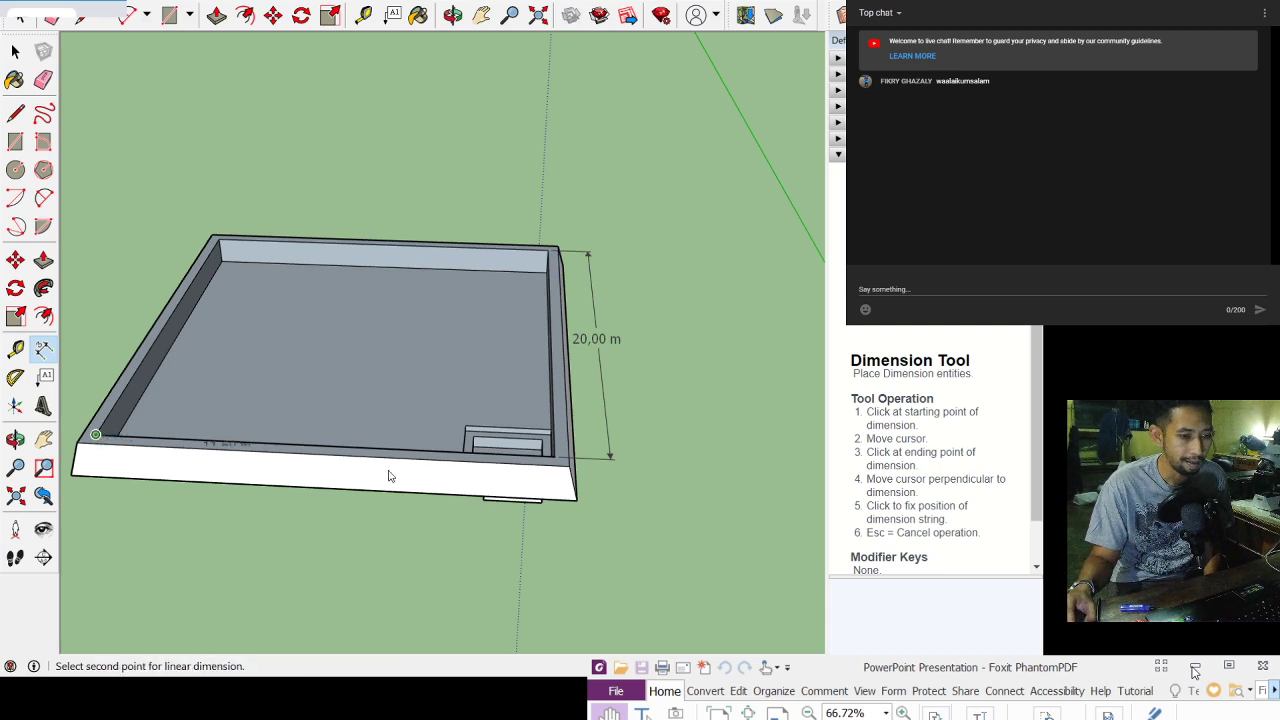
pyautogui.click(554, 456)
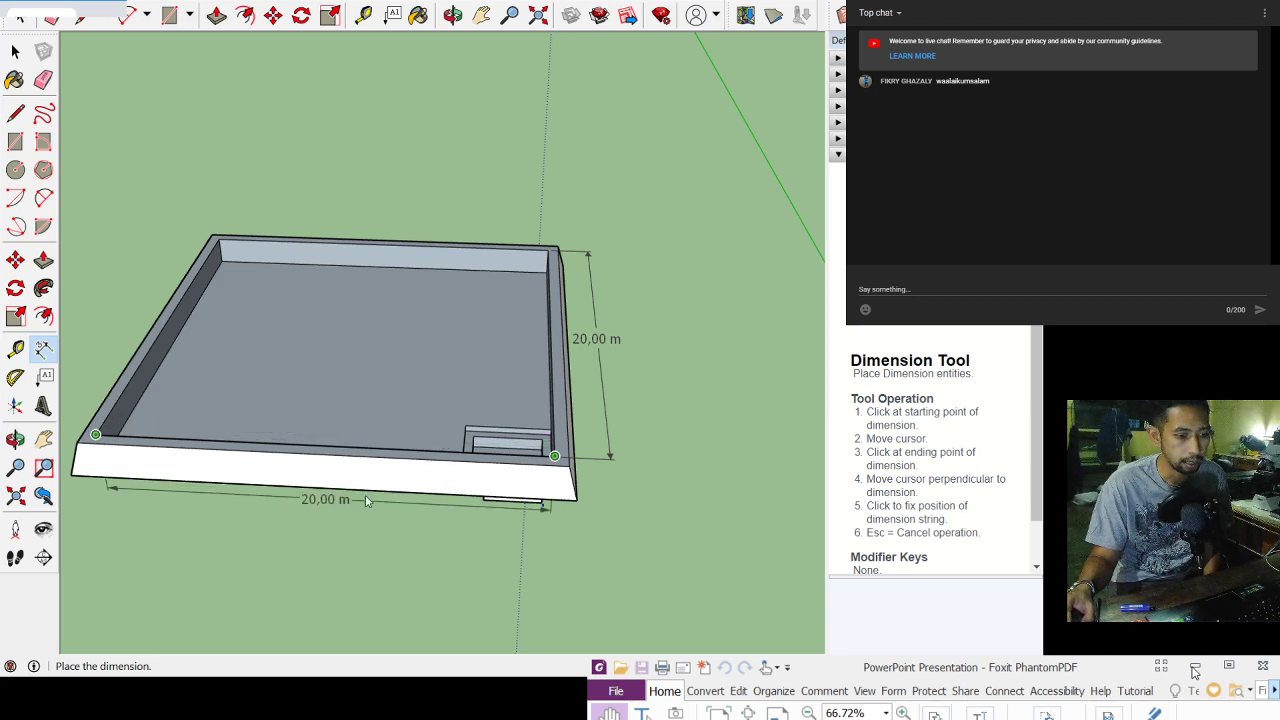
pyautogui.click(393, 446)
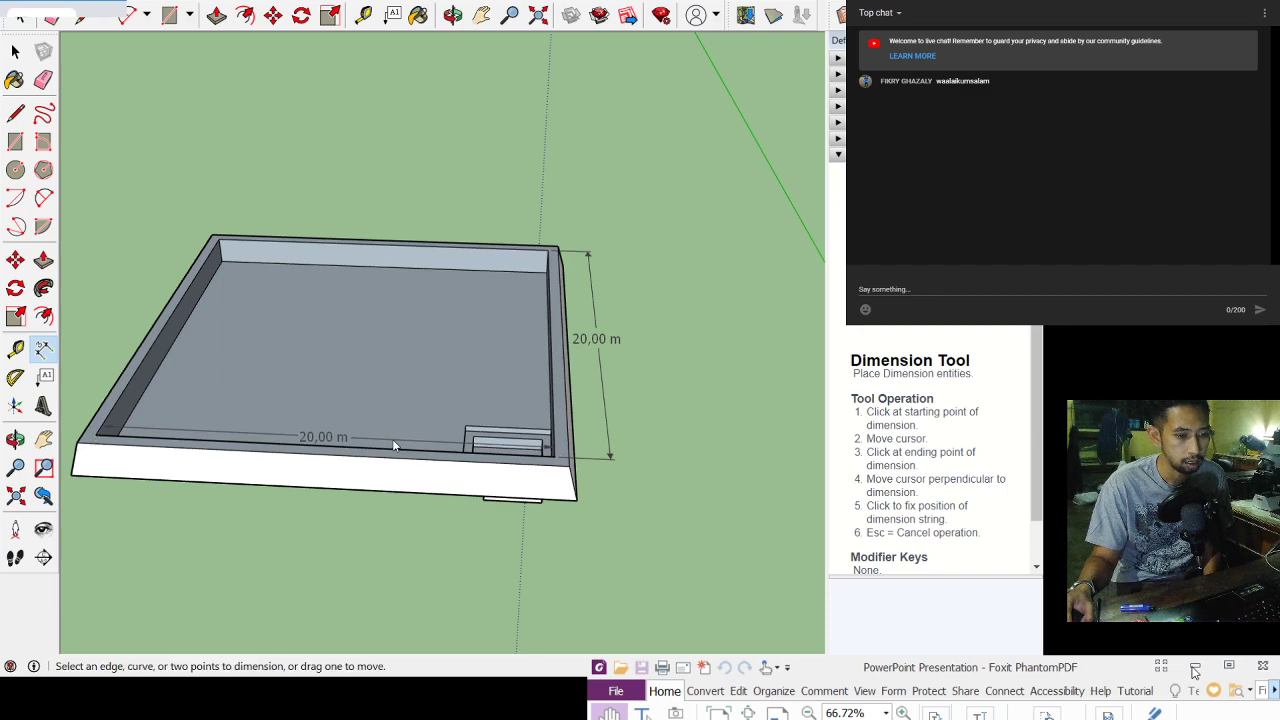
# Step: Dimension the walled pond's inner depth from the wall's top edge to the floor at an inside corner
pyautogui.click(453, 14)
pyautogui.moveTo(408, 349); pyautogui.dragTo(603, 390)
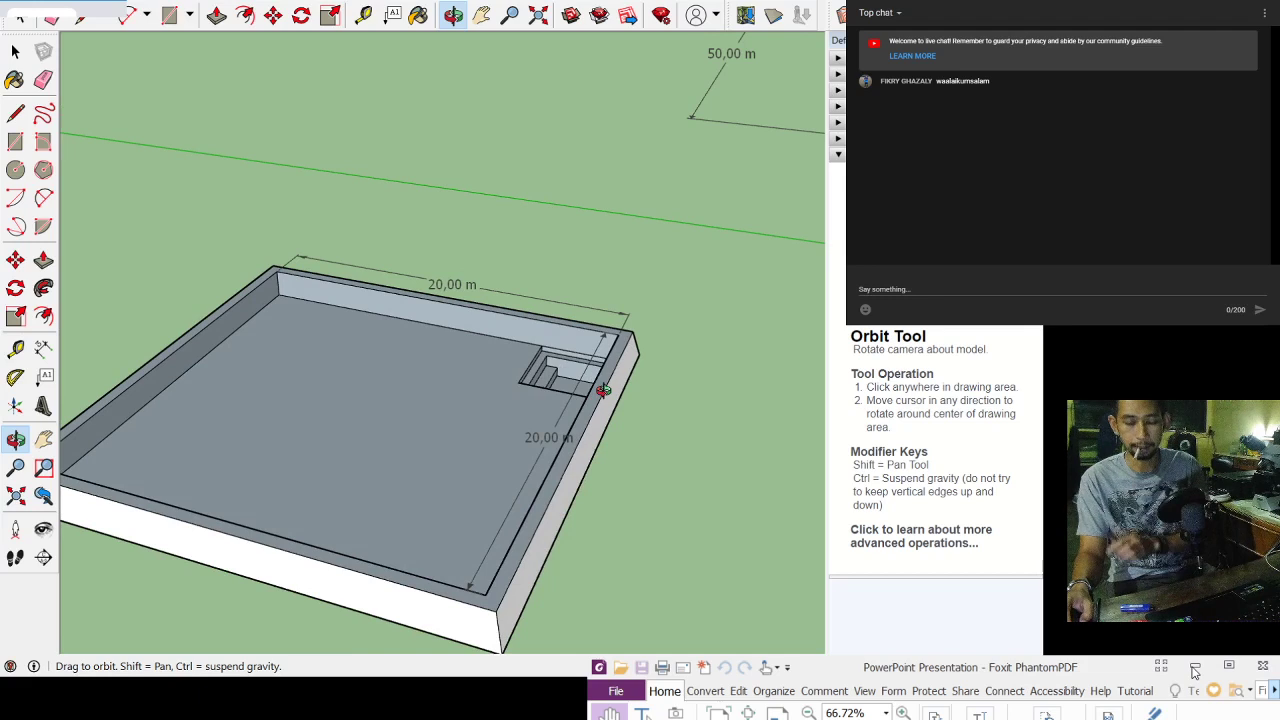
pyautogui.moveTo(500, 429); pyautogui.dragTo(580, 403)
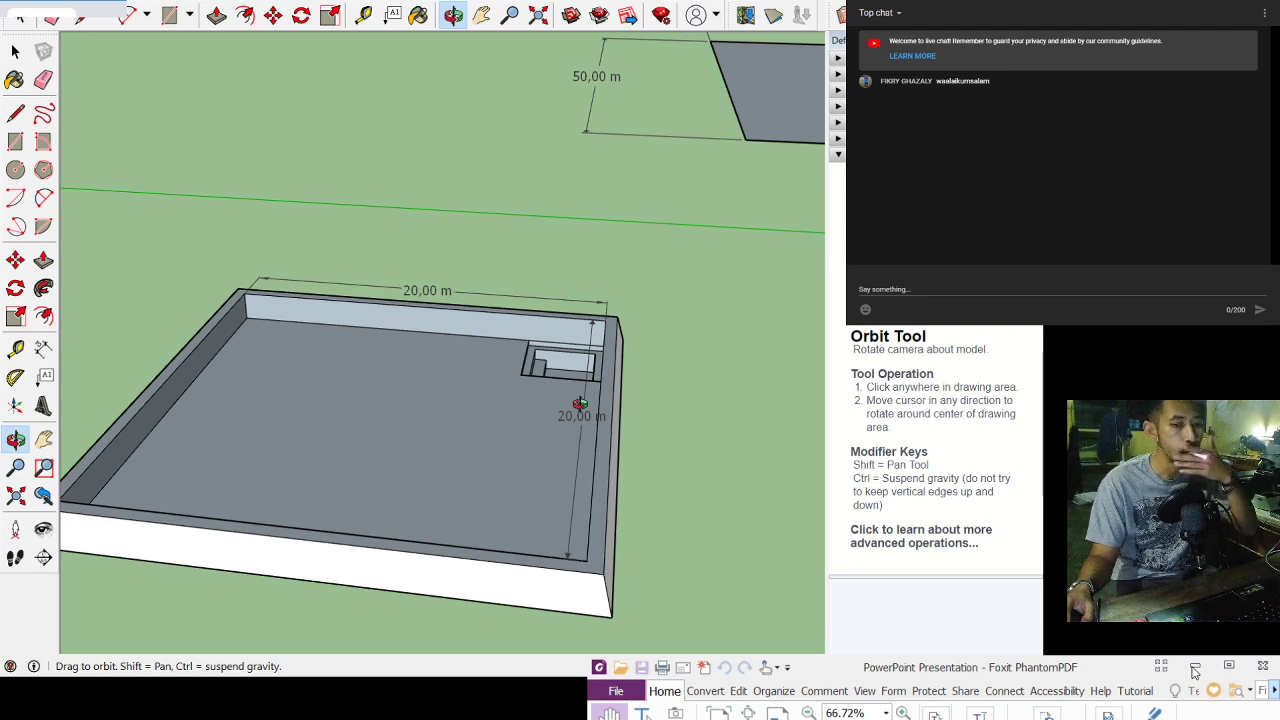
pyautogui.moveTo(490, 408); pyautogui.dragTo(260, 340)
pyautogui.scroll(3, 208, 283)
pyautogui.moveTo(208, 283); pyautogui.dragTo(257, 279)
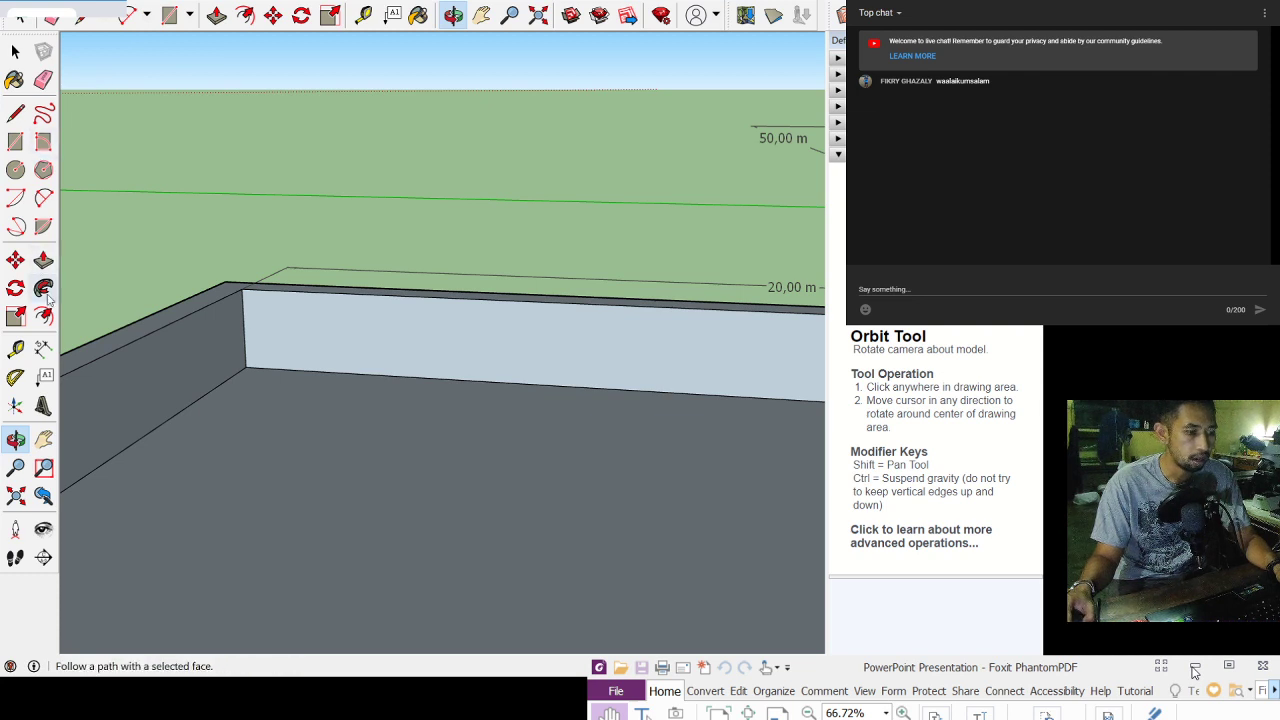
pyautogui.click(43, 347)
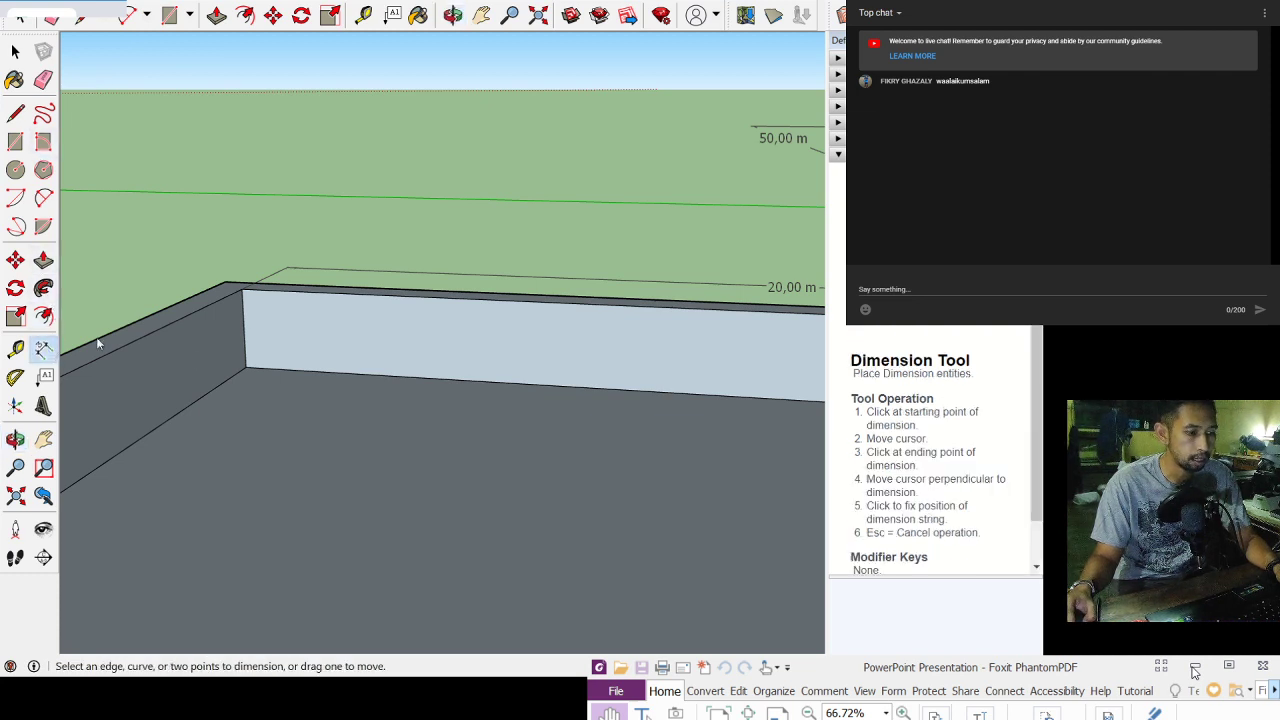
pyautogui.click(242, 290)
pyautogui.click(246, 367)
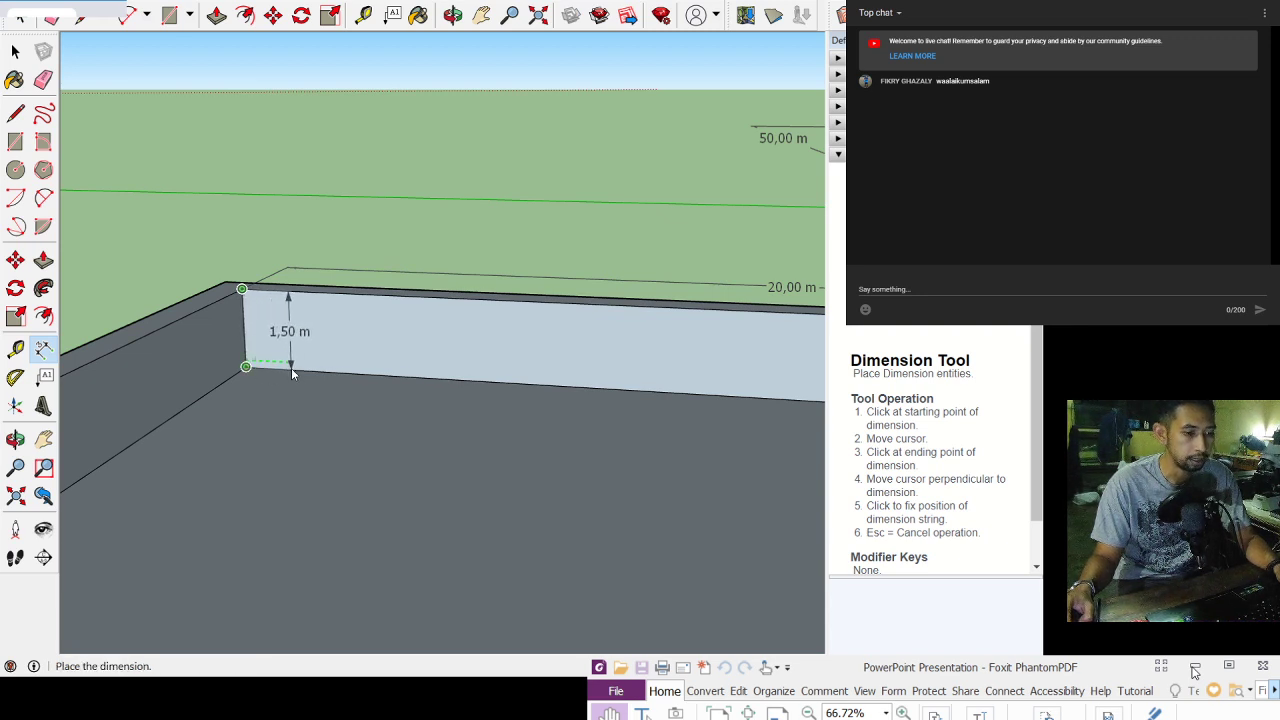
pyautogui.click(291, 368)
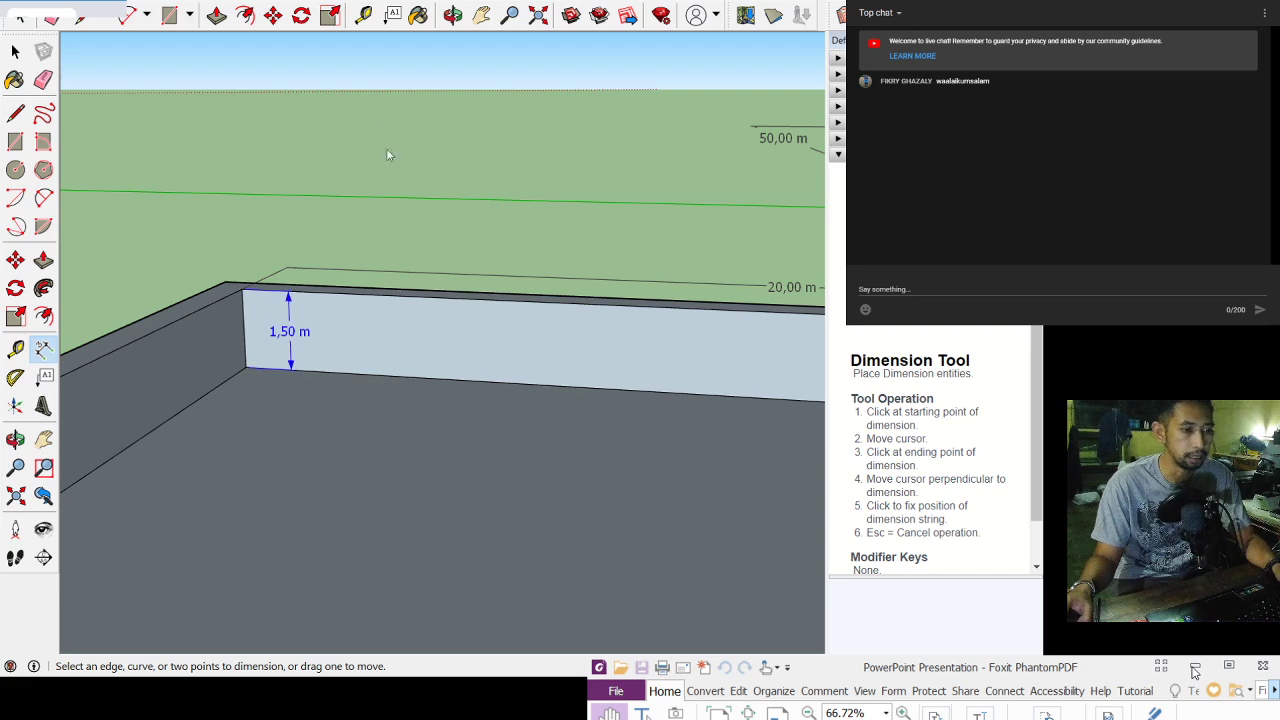
# Step: Review the fully dimensioned walled pond from above, including its recessed corner pit
pyautogui.click(453, 15)
pyautogui.moveTo(463, 426); pyautogui.dragTo(270, 521)
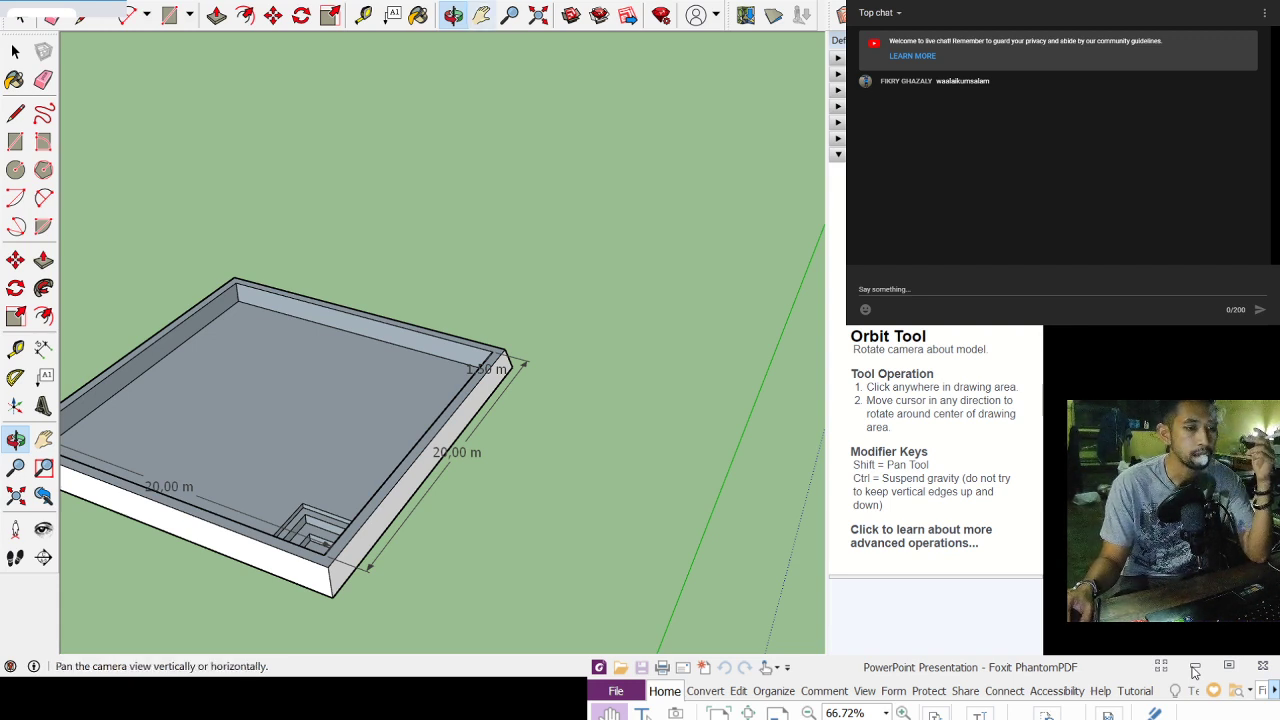
pyautogui.click(481, 14)
pyautogui.moveTo(437, 251); pyautogui.dragTo(466, 310)
pyautogui.scroll(2, 462, 315)
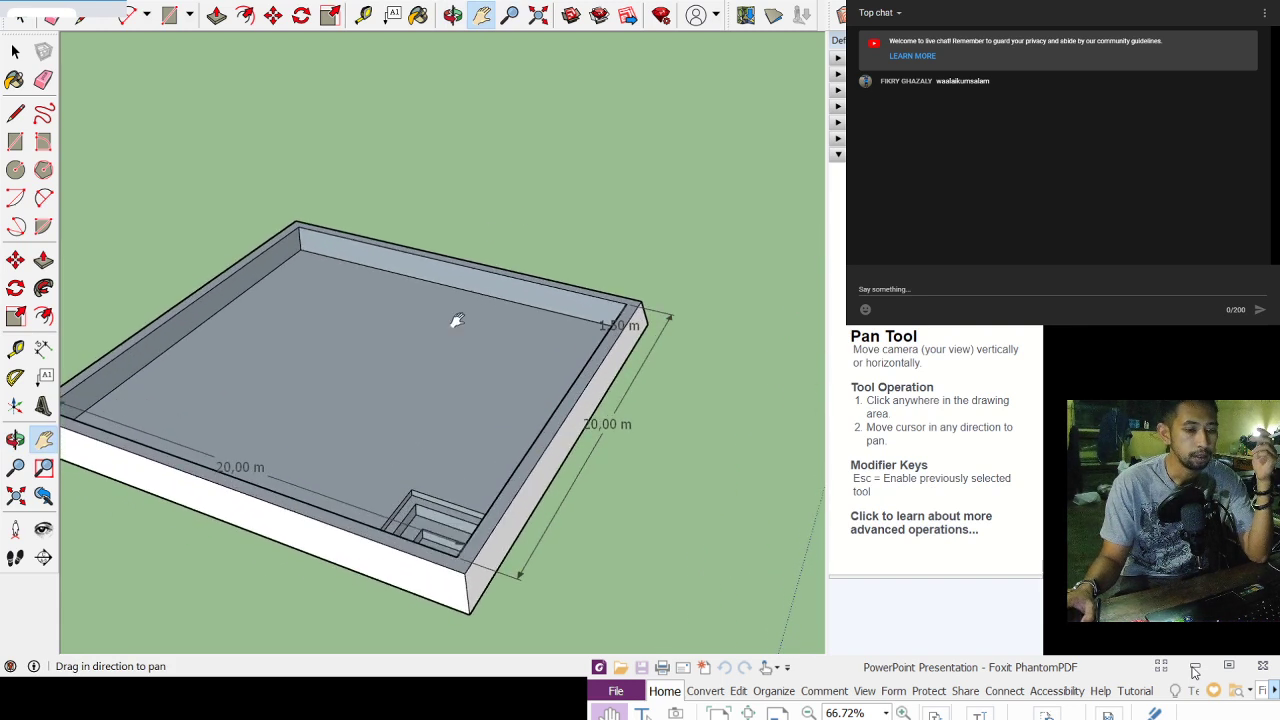
pyautogui.scroll(-1, 457, 320)
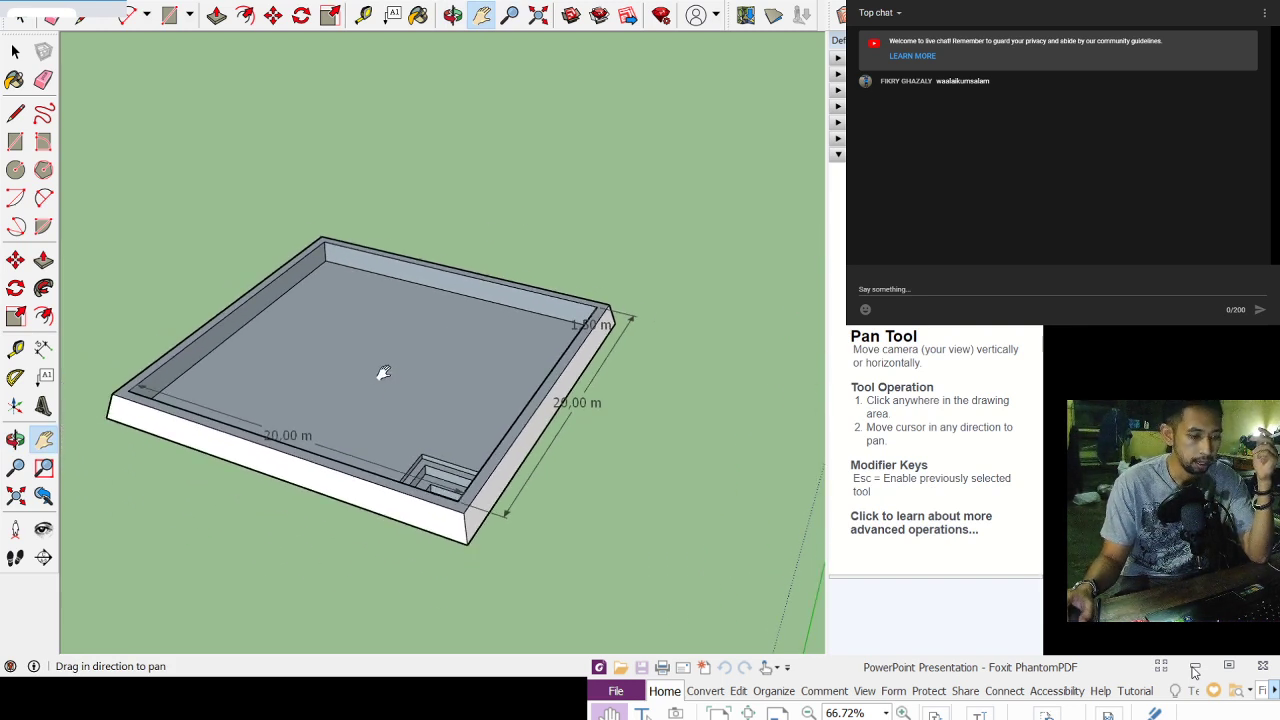
# Step: Return to the Excel workbook and enter =10*10 in G27 as the area of a male maturation pond
pyautogui.hotkey('alt', 'Tab')
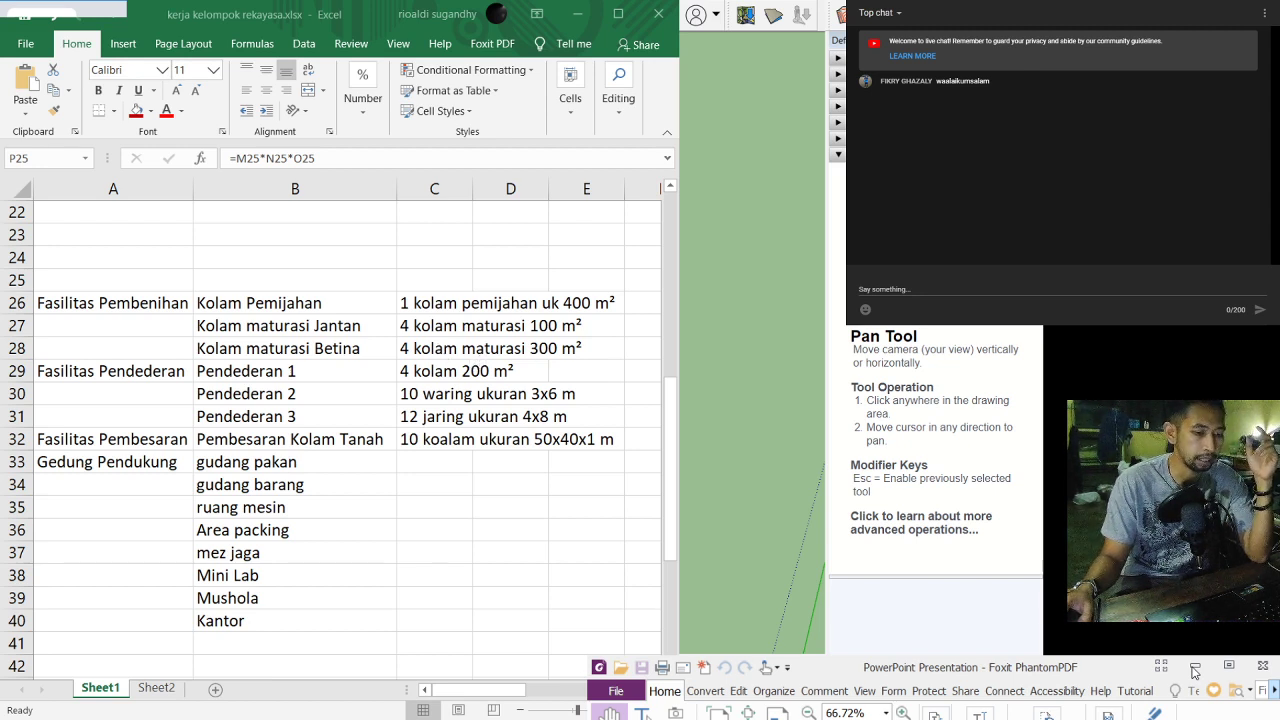
pyautogui.hscroll(1, 346, 430)
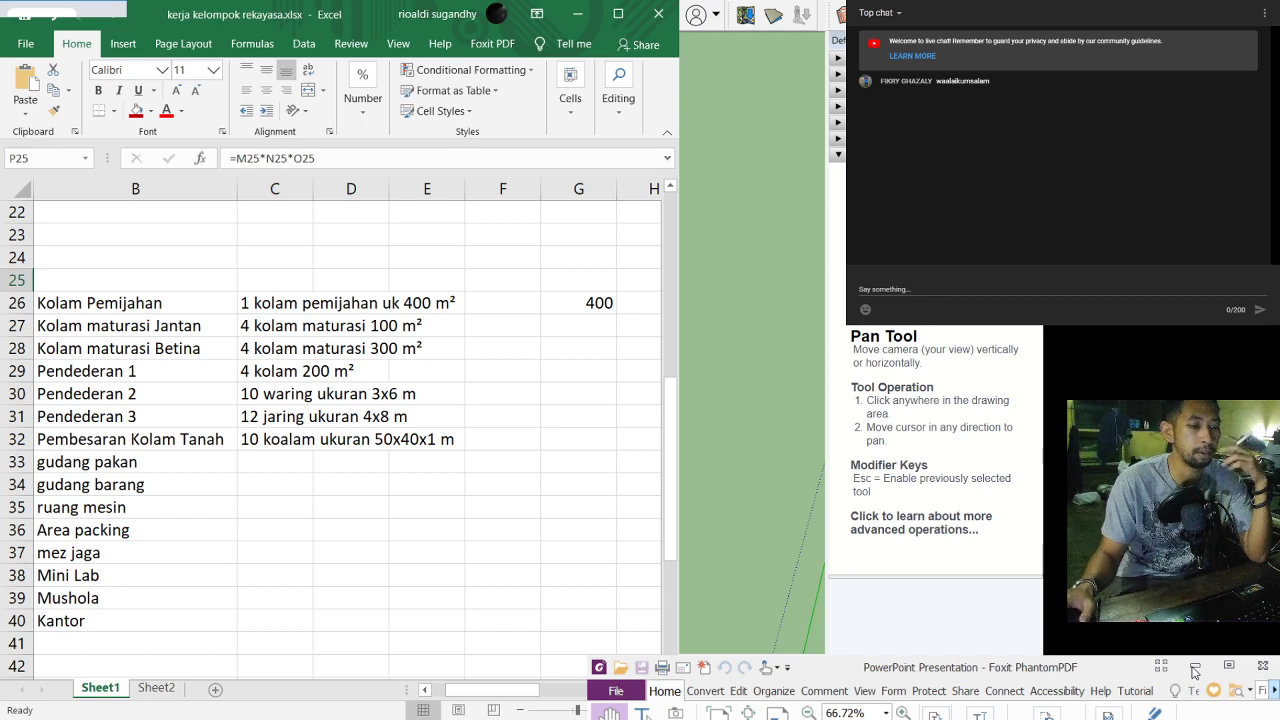
pyautogui.click(578, 327)
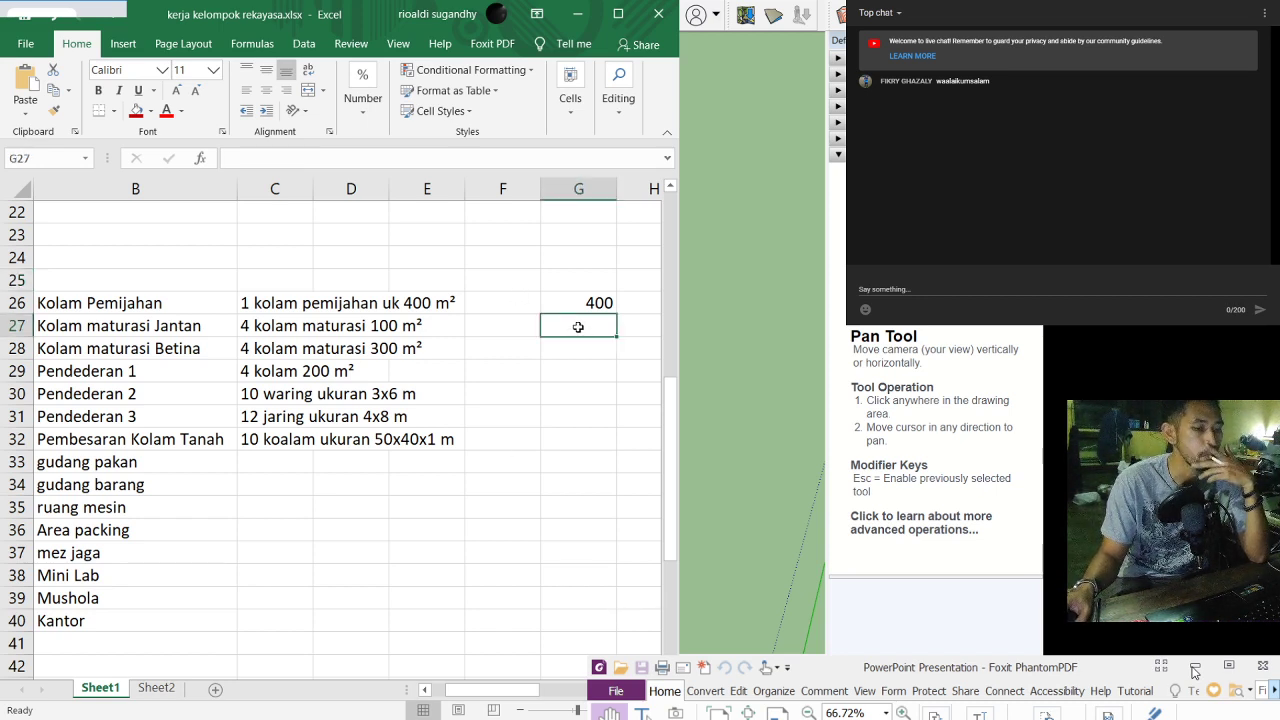
pyautogui.write('=10')
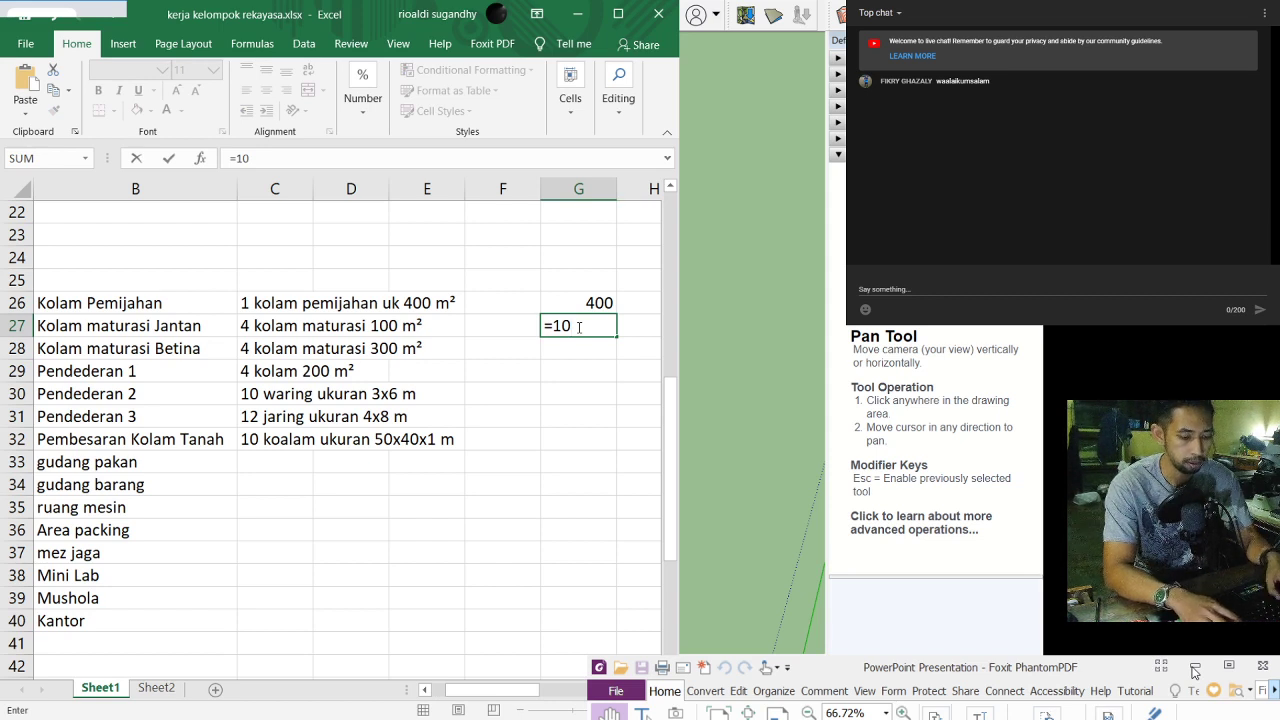
pyautogui.write('*10')
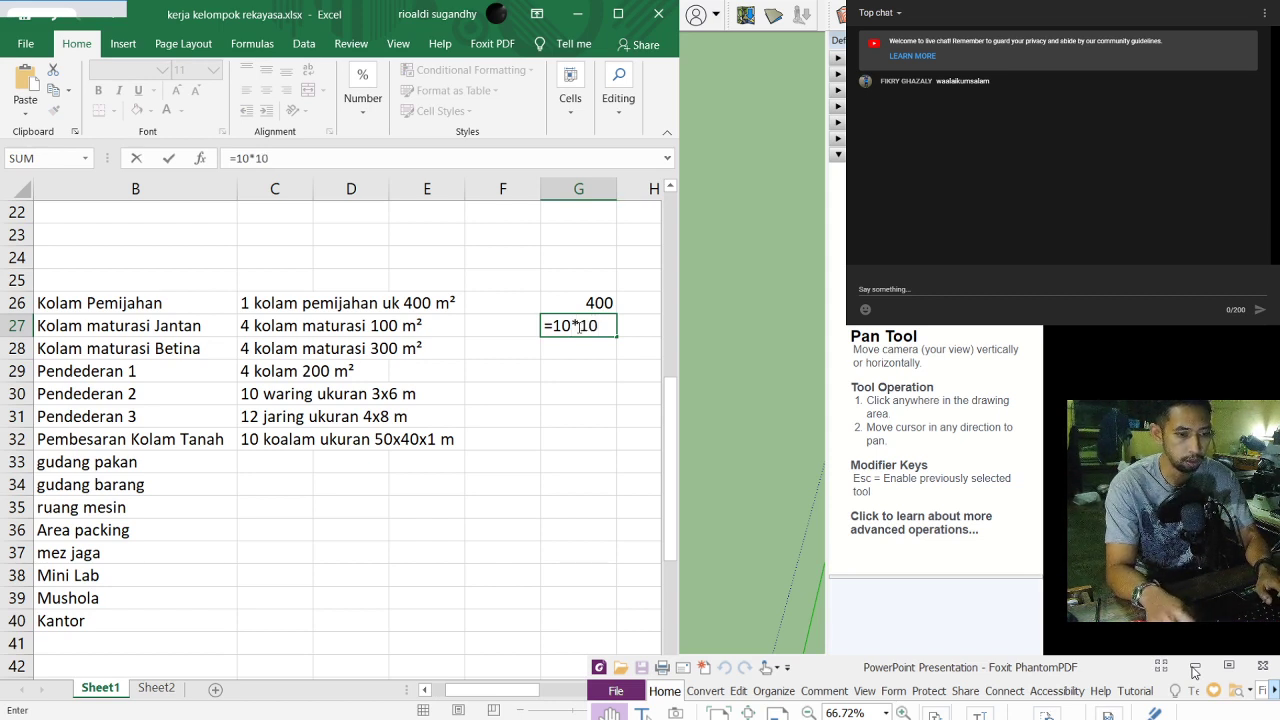
pyautogui.press('Return')
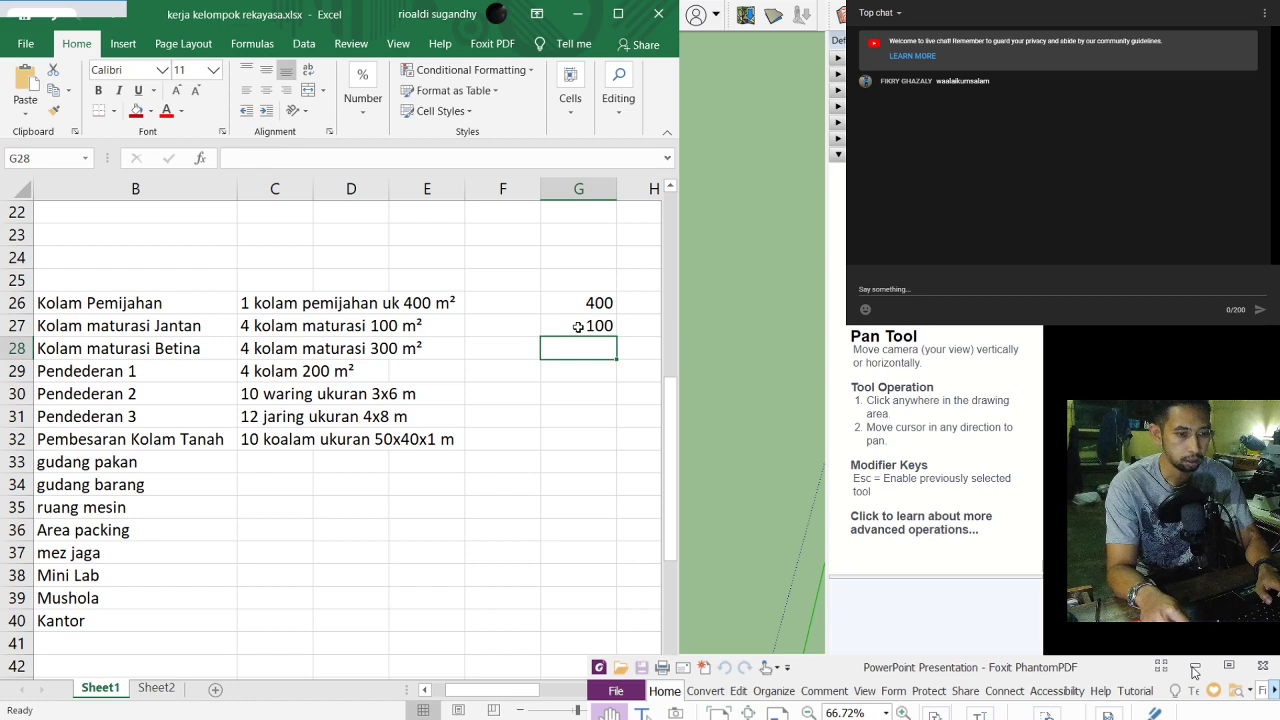
# Step: Enter =15*20 in G28 as the area of a female maturation pond
pyautogui.write('=')
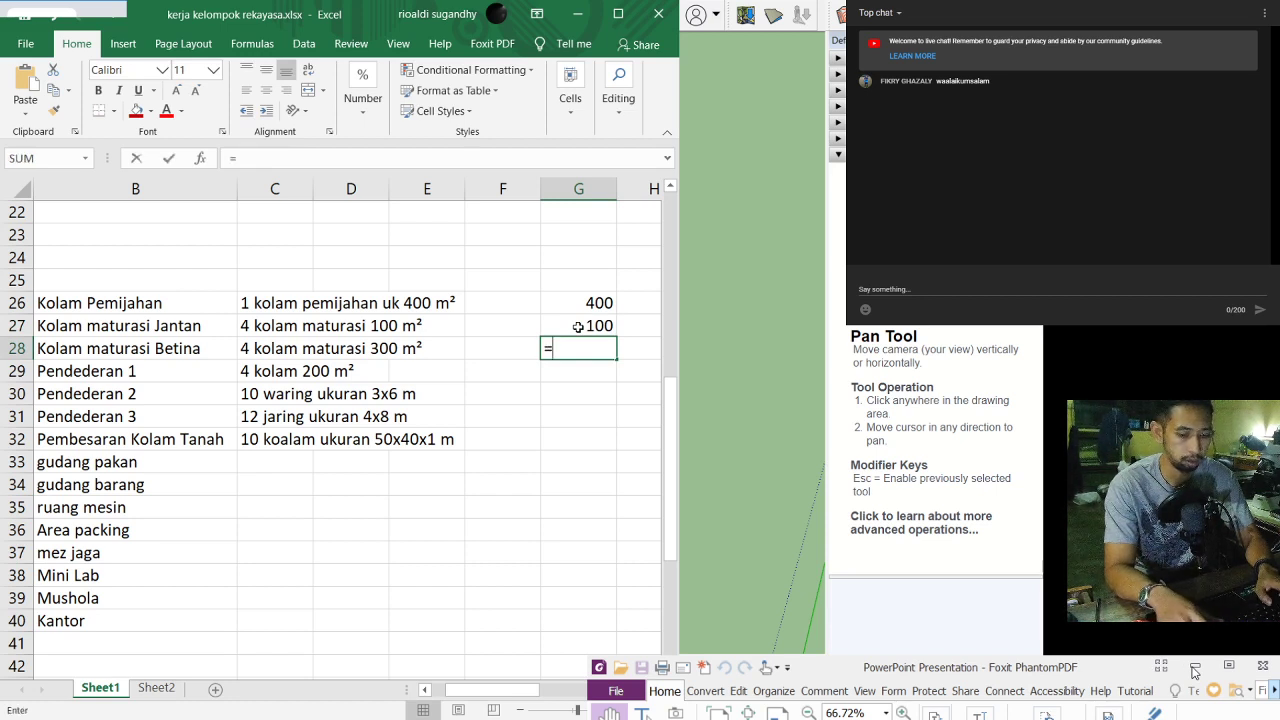
pyautogui.write('15')
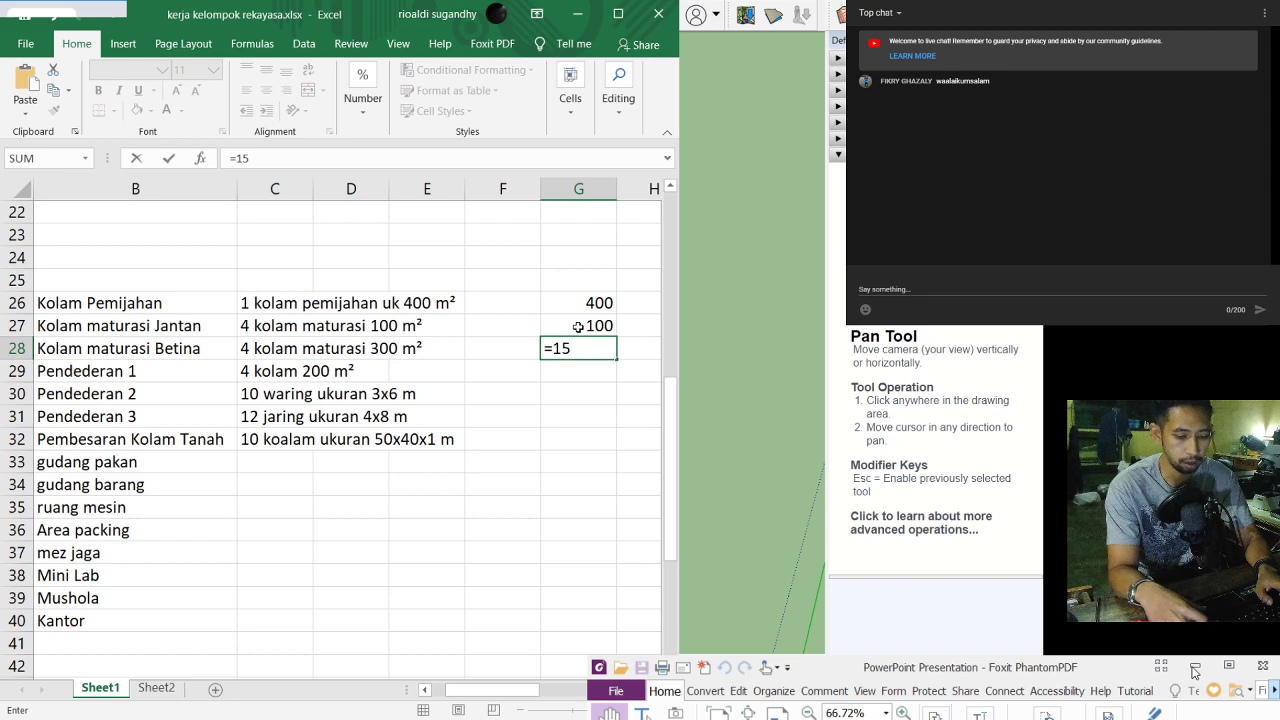
pyautogui.write('*20')
pyautogui.press('Return')
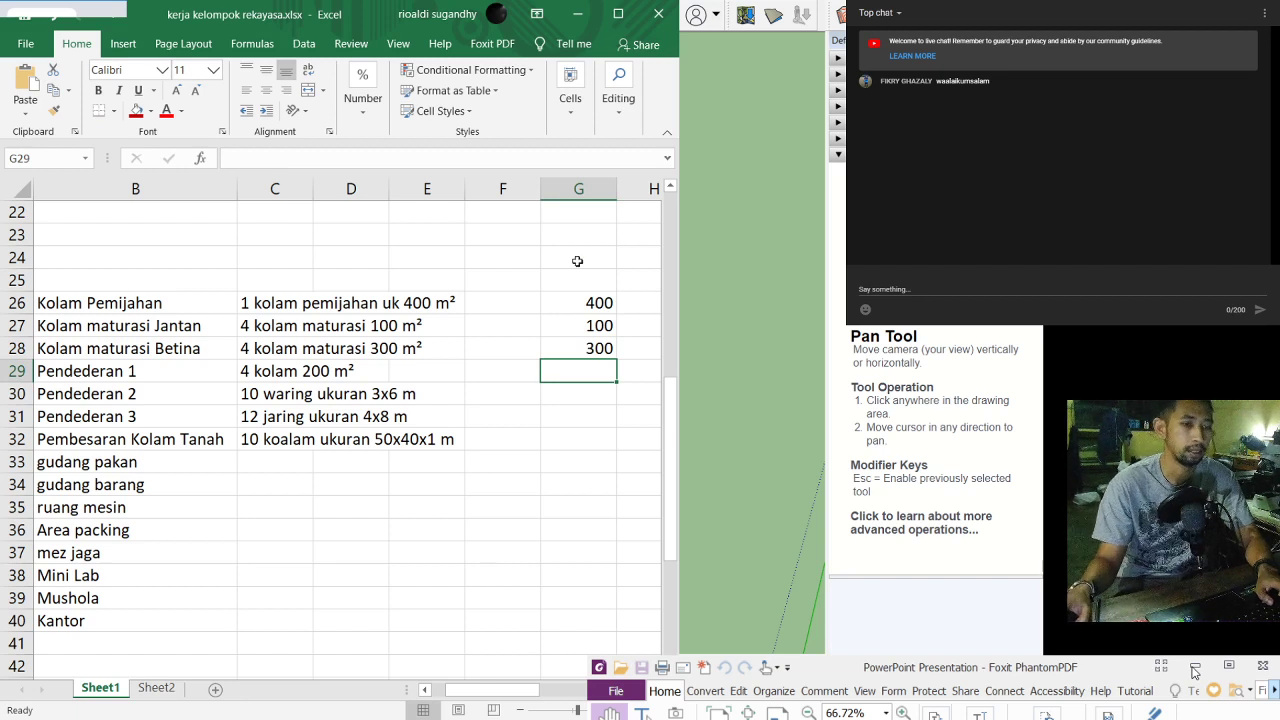
# Step: Switch to the SketchUp model and bring the open ground beside the 20 m walled pond into view
pyautogui.click(577, 16)
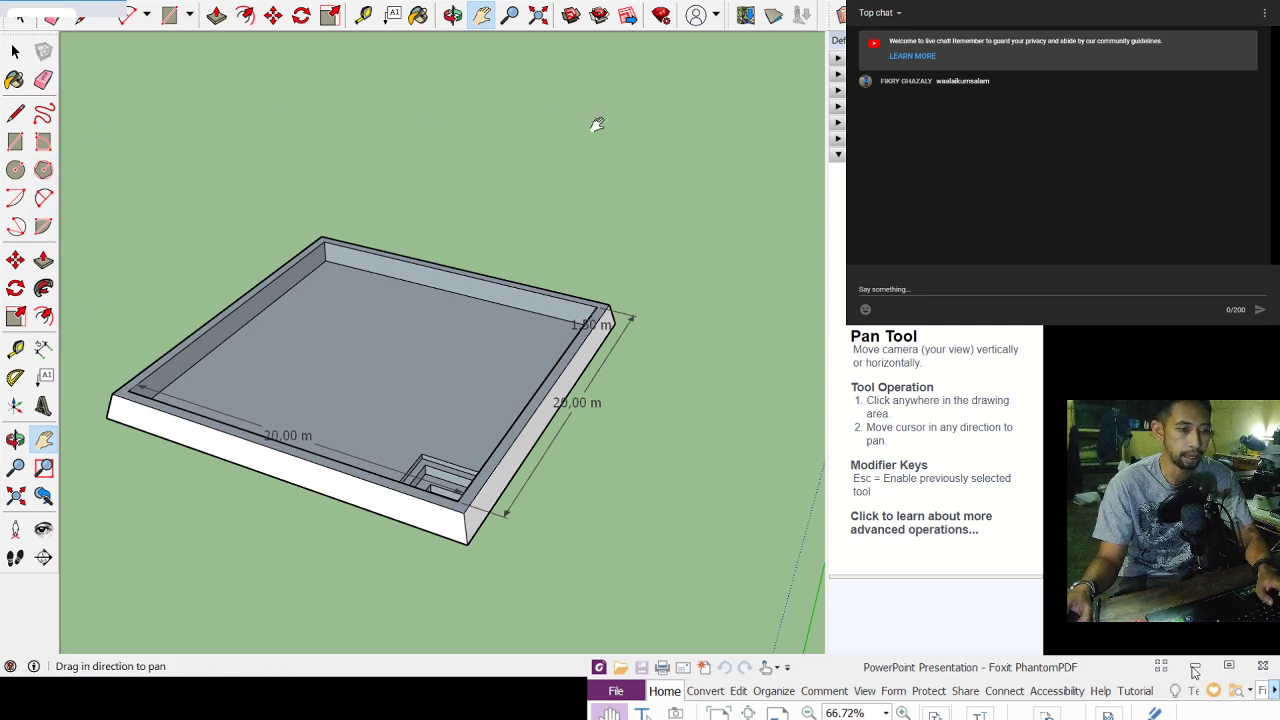
pyautogui.moveTo(432, 112); pyautogui.dragTo(429, 163)
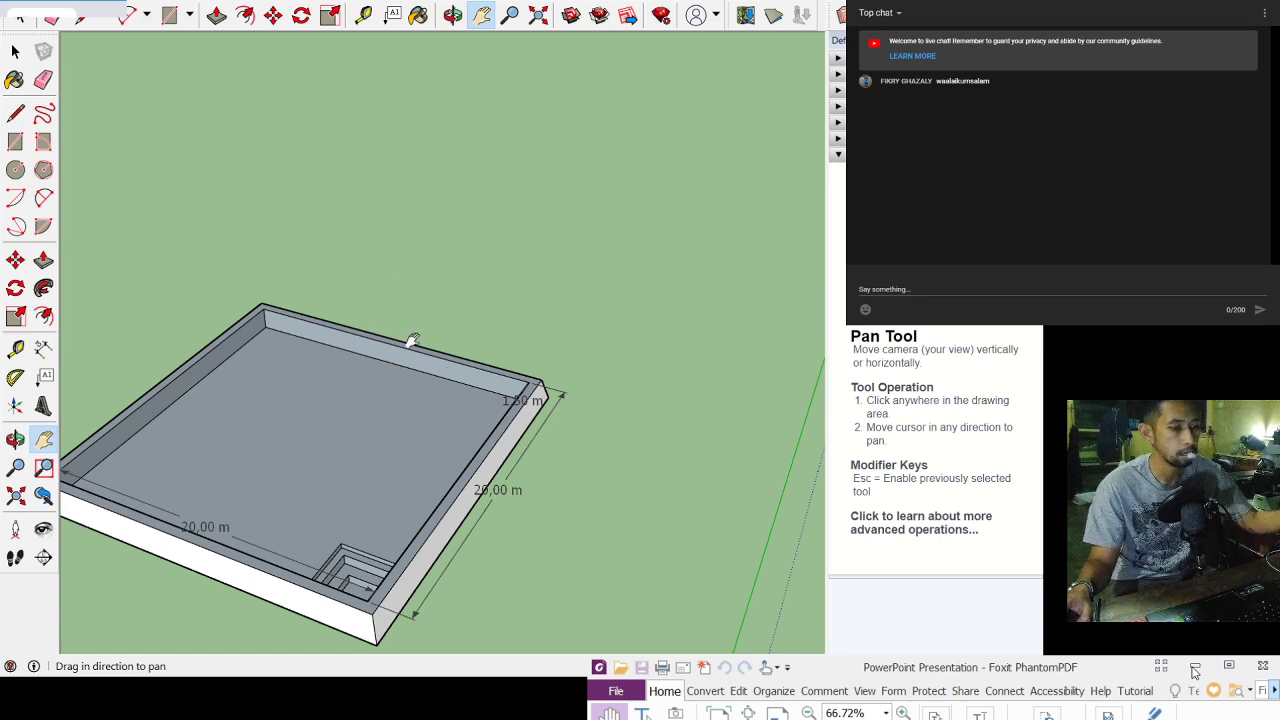
pyautogui.moveTo(195, 226); pyautogui.dragTo(290, 240)
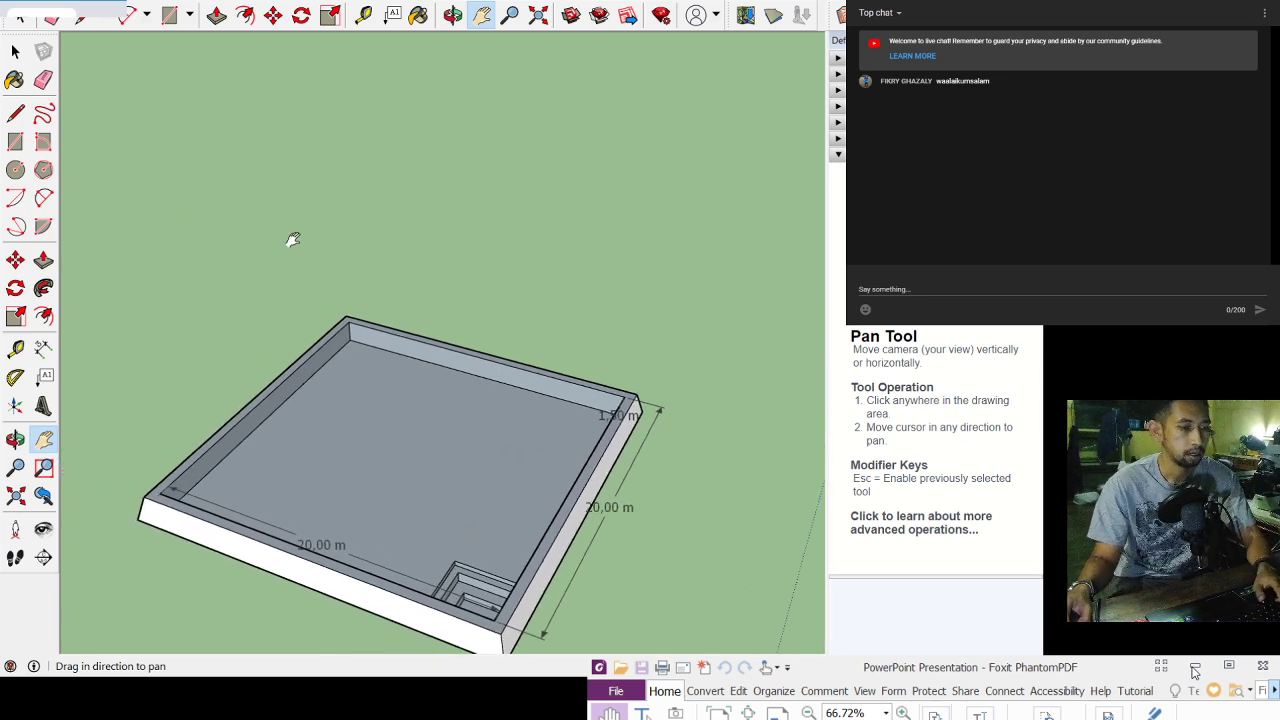
pyautogui.click(453, 14)
pyautogui.moveTo(377, 303)
pyautogui.mouseDown()
pyautogui.moveTo(607, 386)
pyautogui.moveTo(543, 377)
pyautogui.moveTo(474, 440)
pyautogui.moveTo(586, 437)
pyautogui.moveTo(497, 464)
pyautogui.mouseUp()
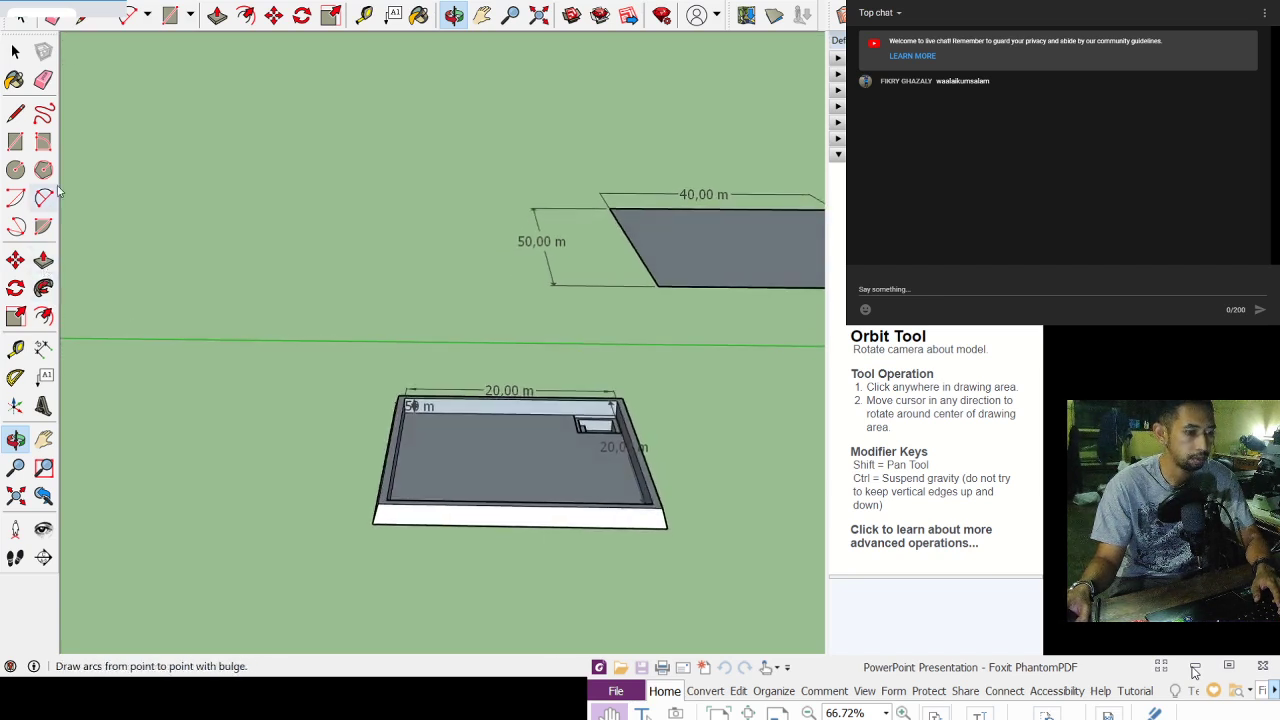
pyautogui.click(170, 17)
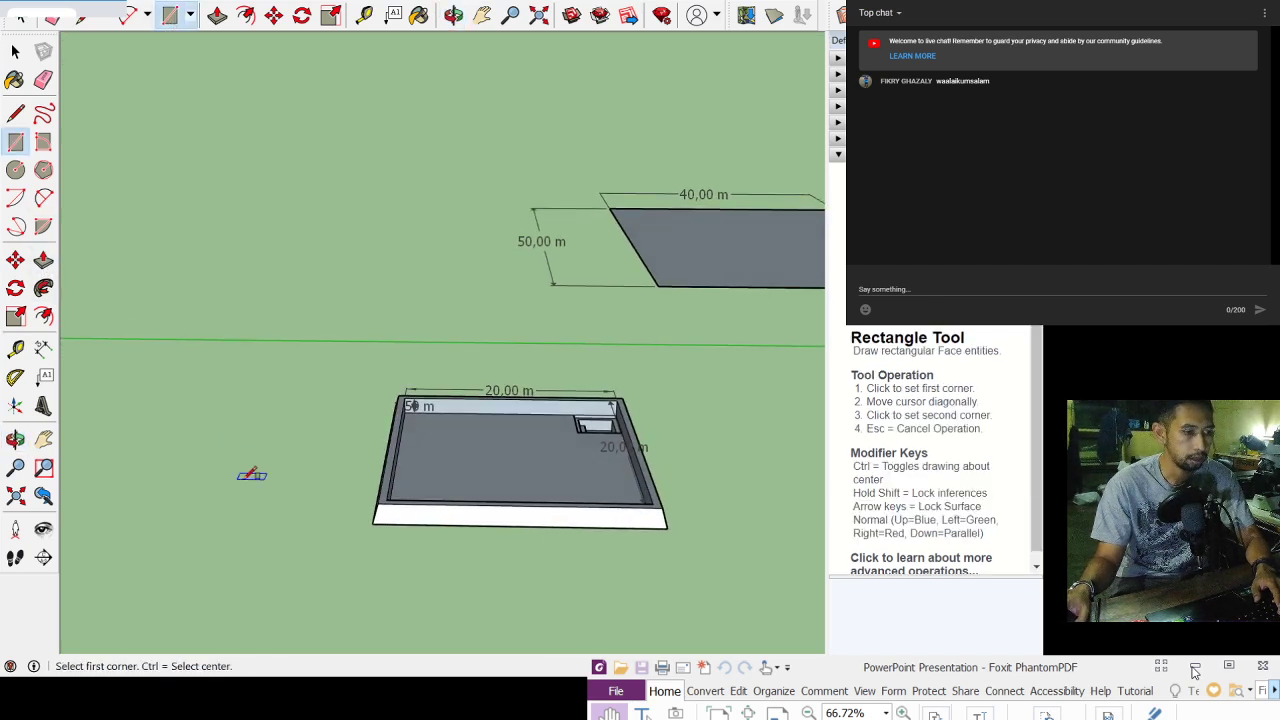
pyautogui.click(158, 396)
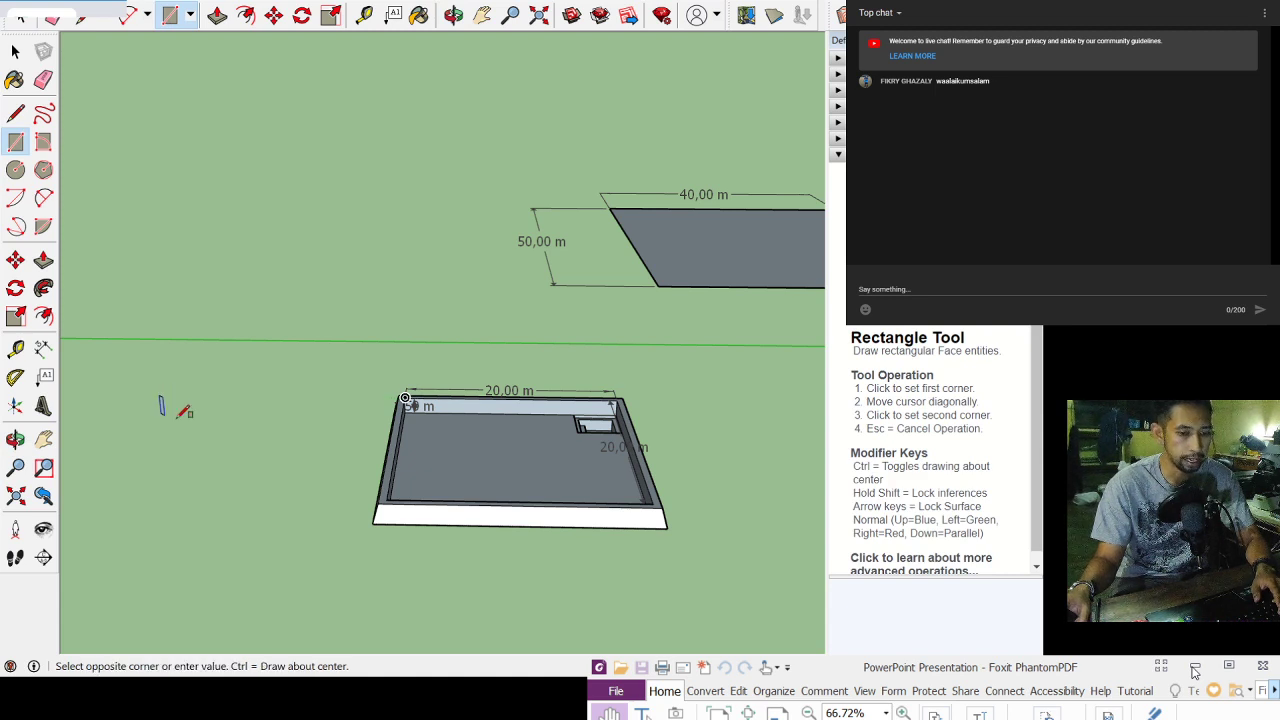
pyautogui.click(263, 461)
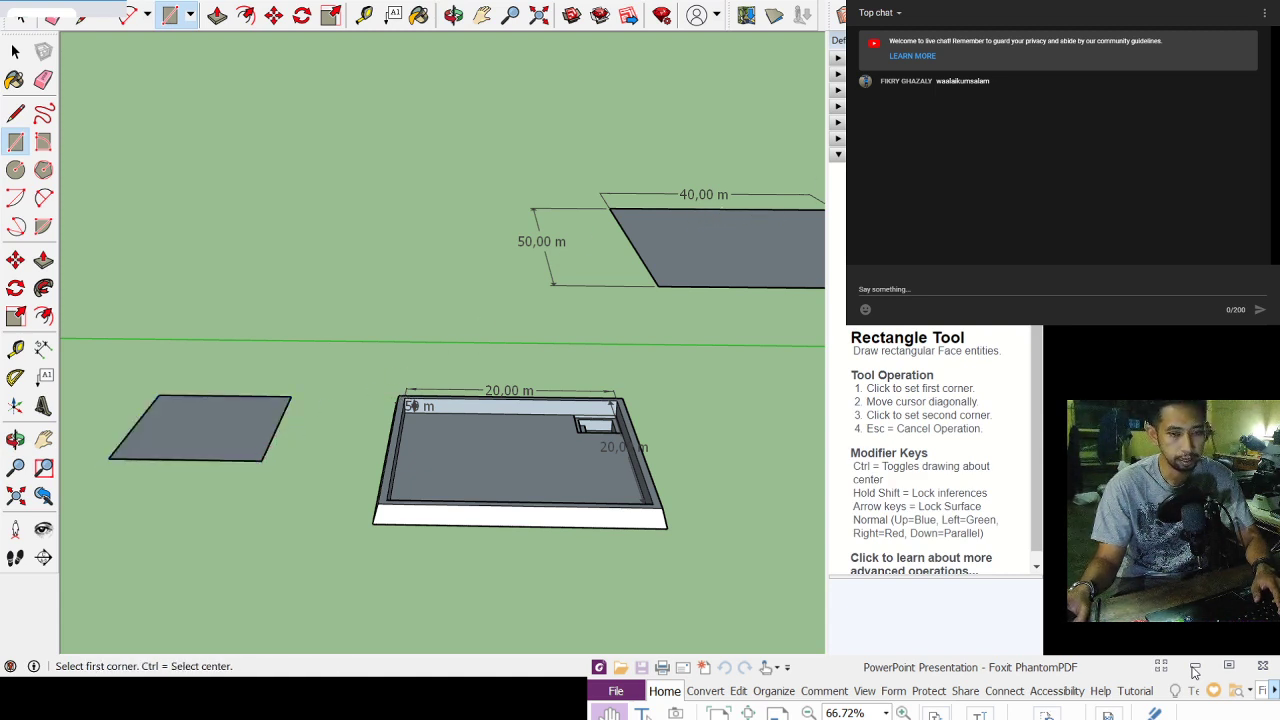
pyautogui.click(1193, 672)
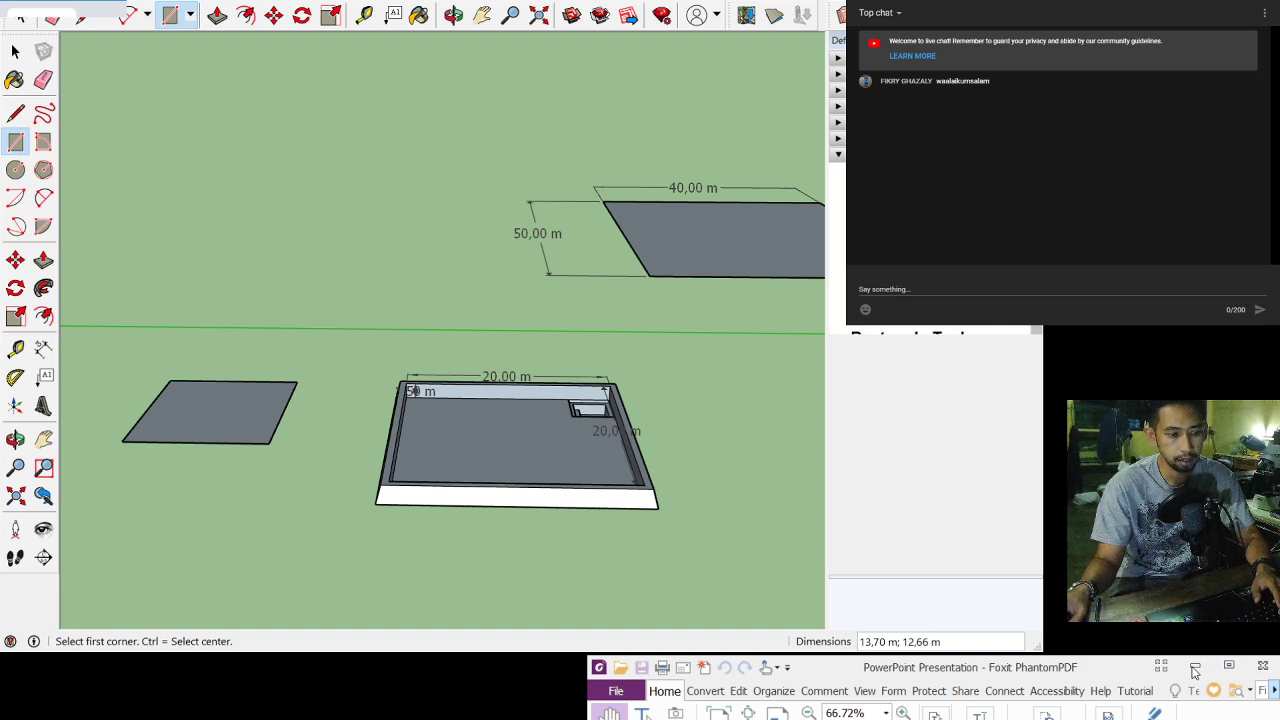
pyautogui.click(15, 51)
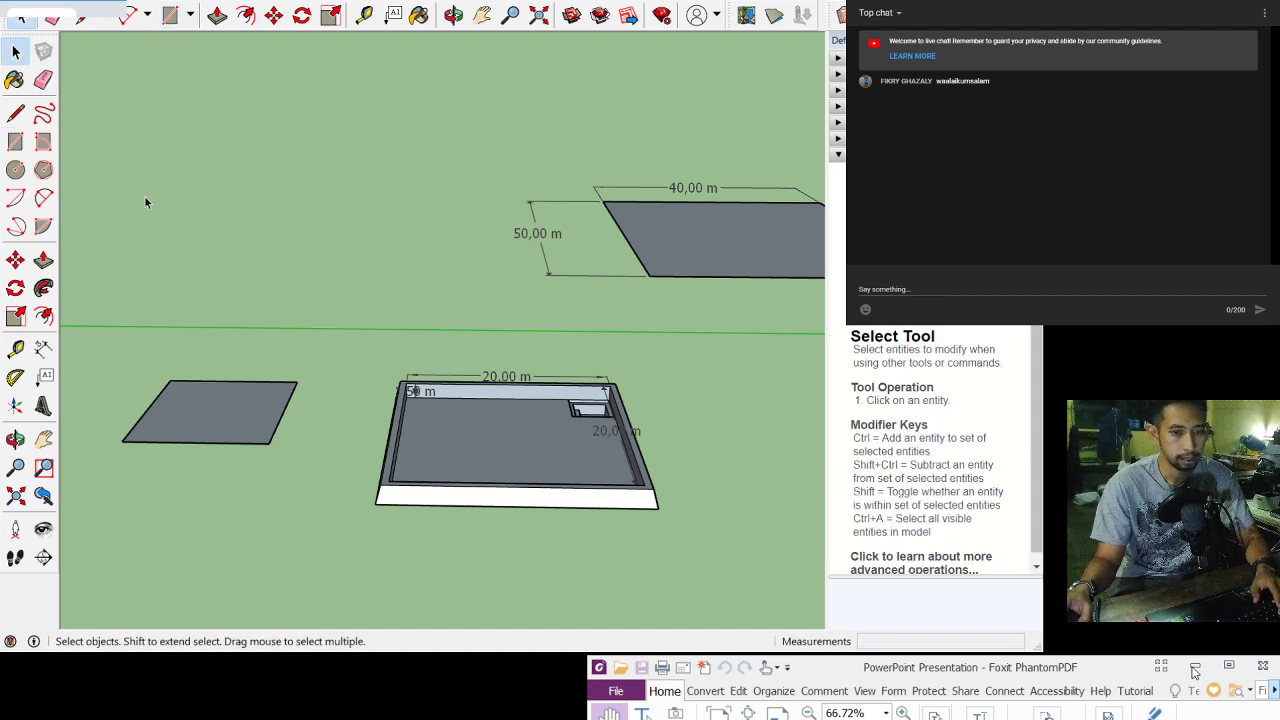
pyautogui.moveTo(122, 310); pyautogui.dragTo(334, 503)
pyautogui.moveTo(69, 302); pyautogui.dragTo(336, 520)
pyautogui.press('Delete')
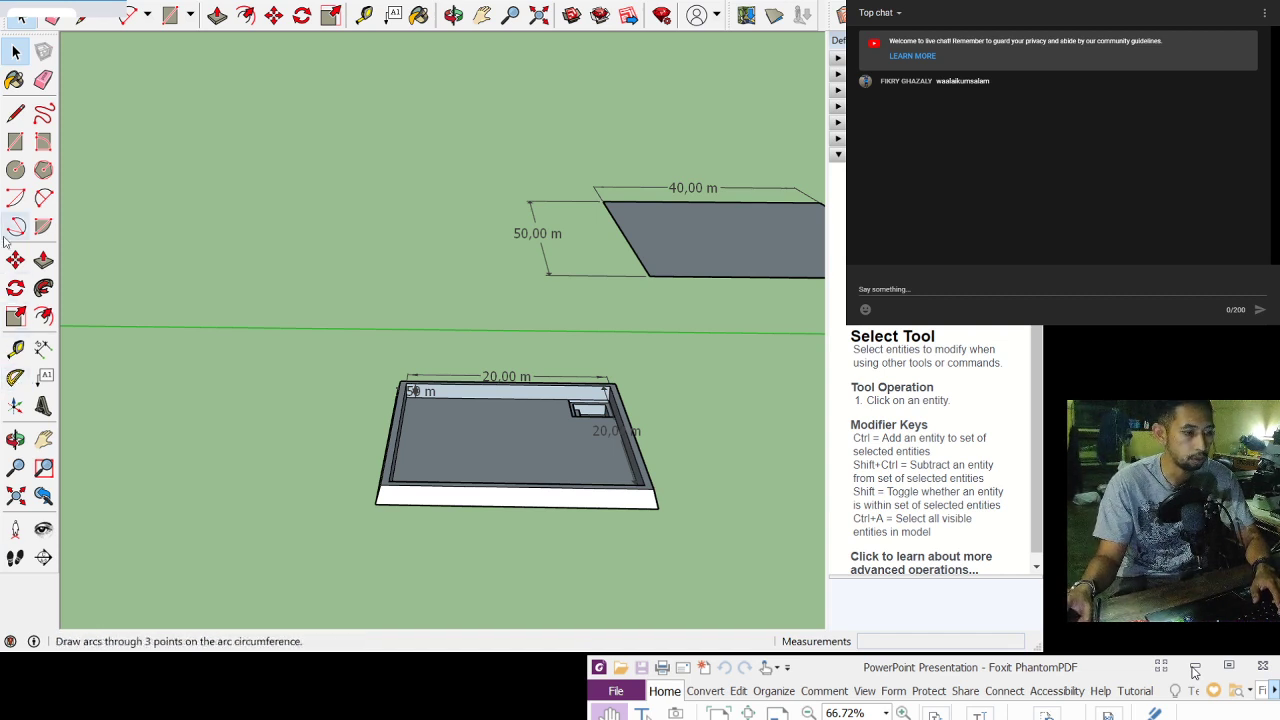
# Step: Draw a 10 m by 10 m rectangle on the ground beside the 20 m walled pond
pyautogui.click(15, 141)
pyautogui.click(169, 382)
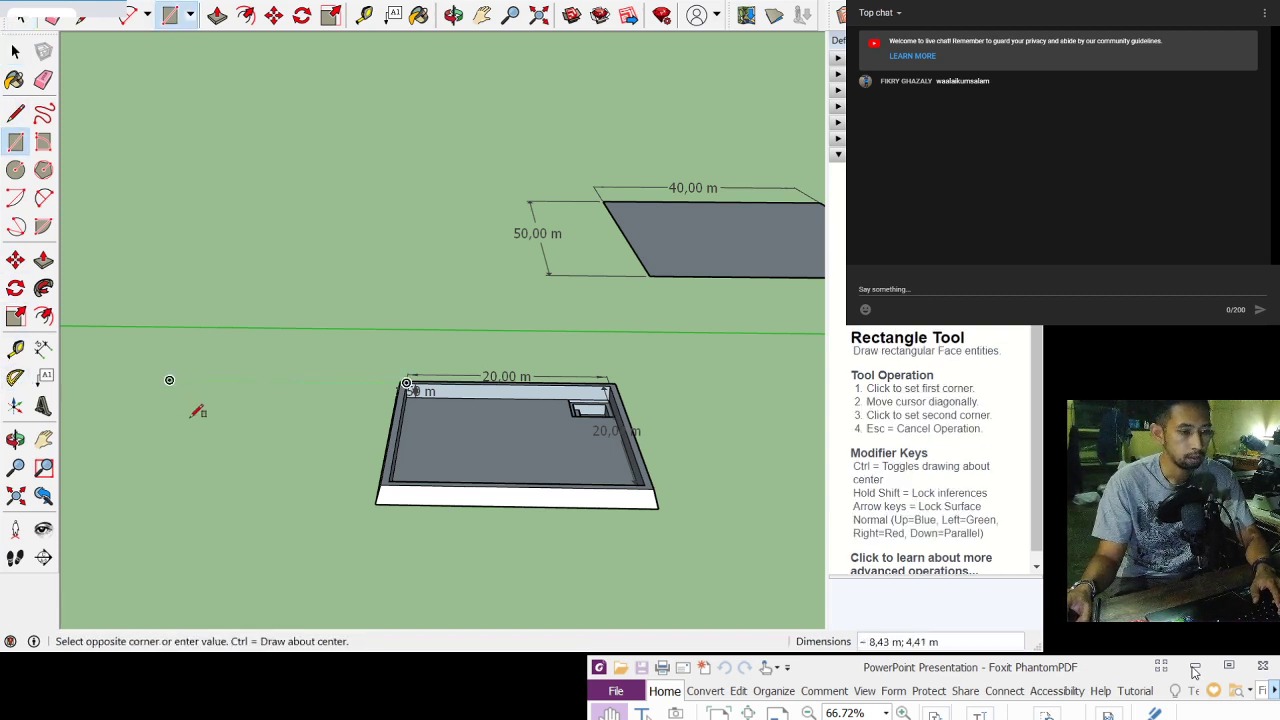
pyautogui.click(251, 455)
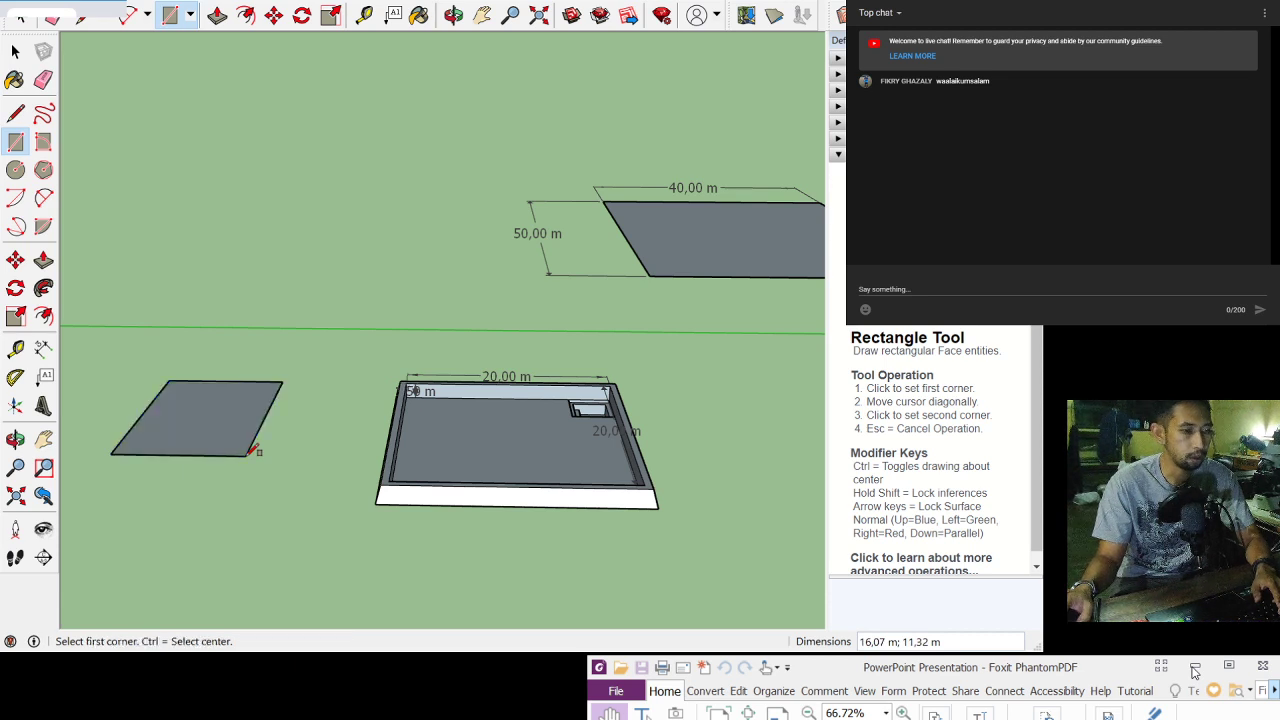
pyautogui.write('1')
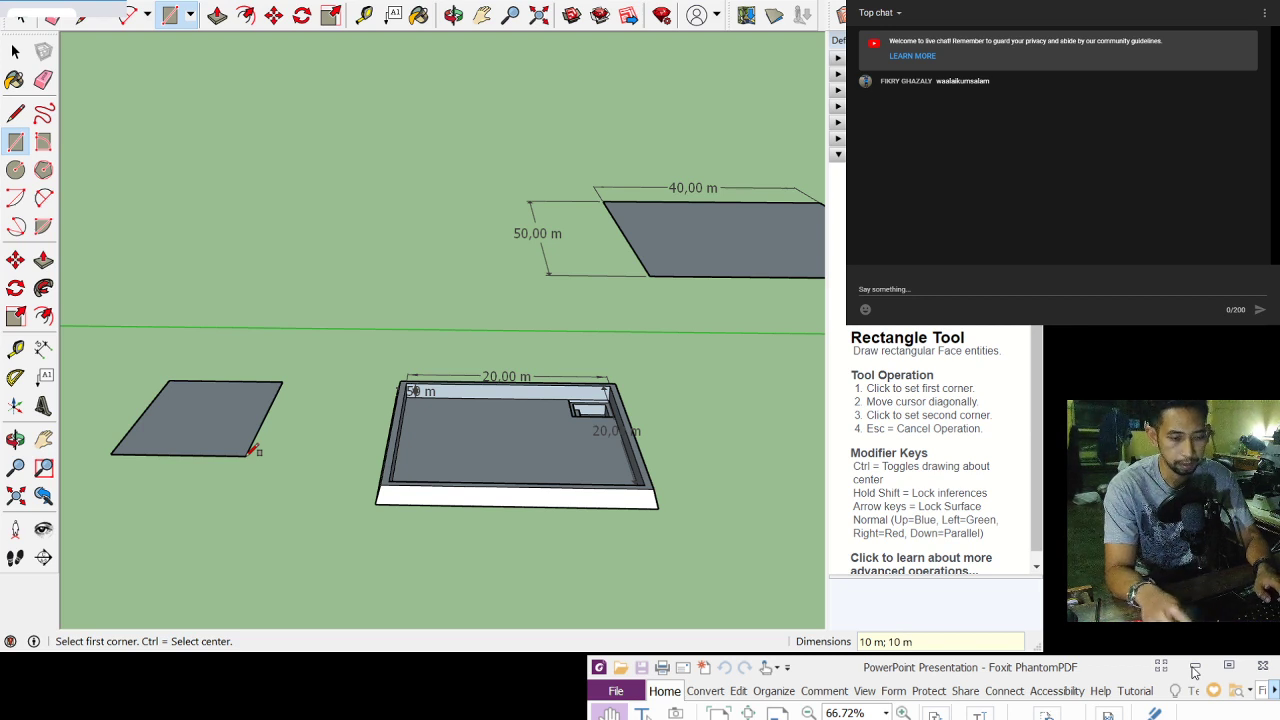
pyautogui.press('Return')
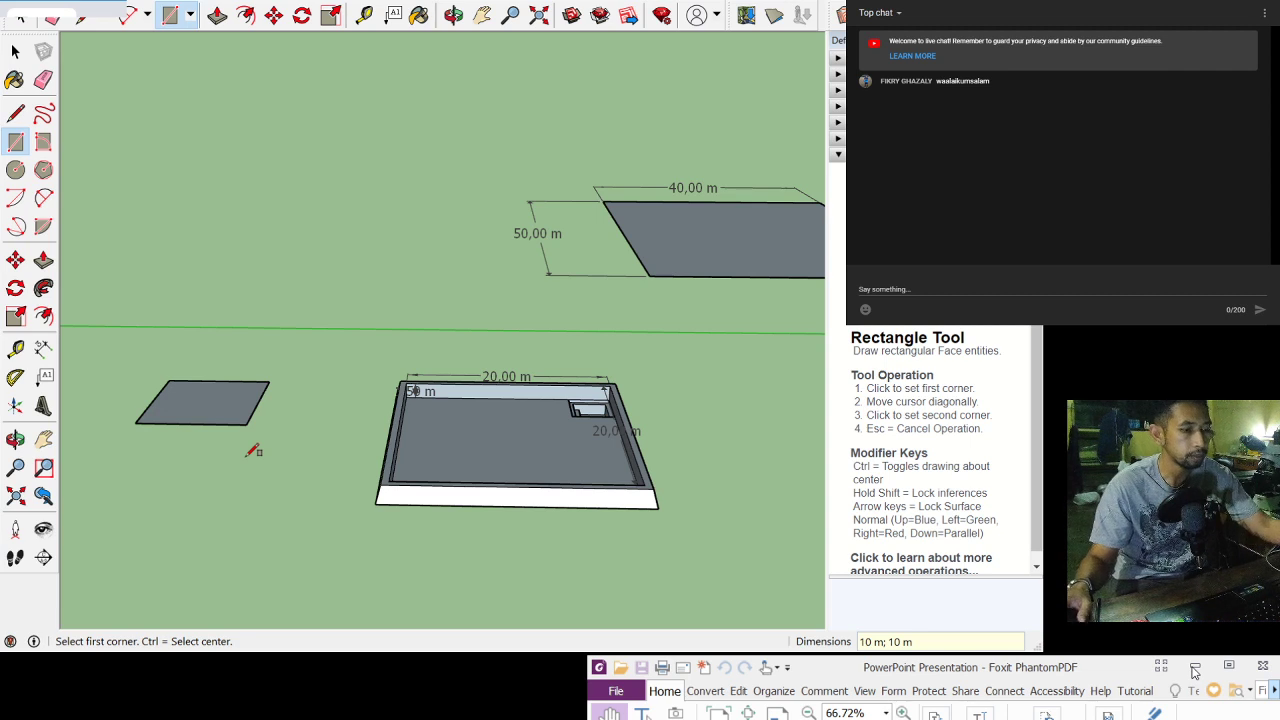
pyautogui.click(15, 50)
# Step: Offset the 10 m square's outline outward by 0.6 m to form the pond's wall thickness
pyautogui.click(453, 14)
pyautogui.moveTo(360, 363); pyautogui.dragTo(585, 485)
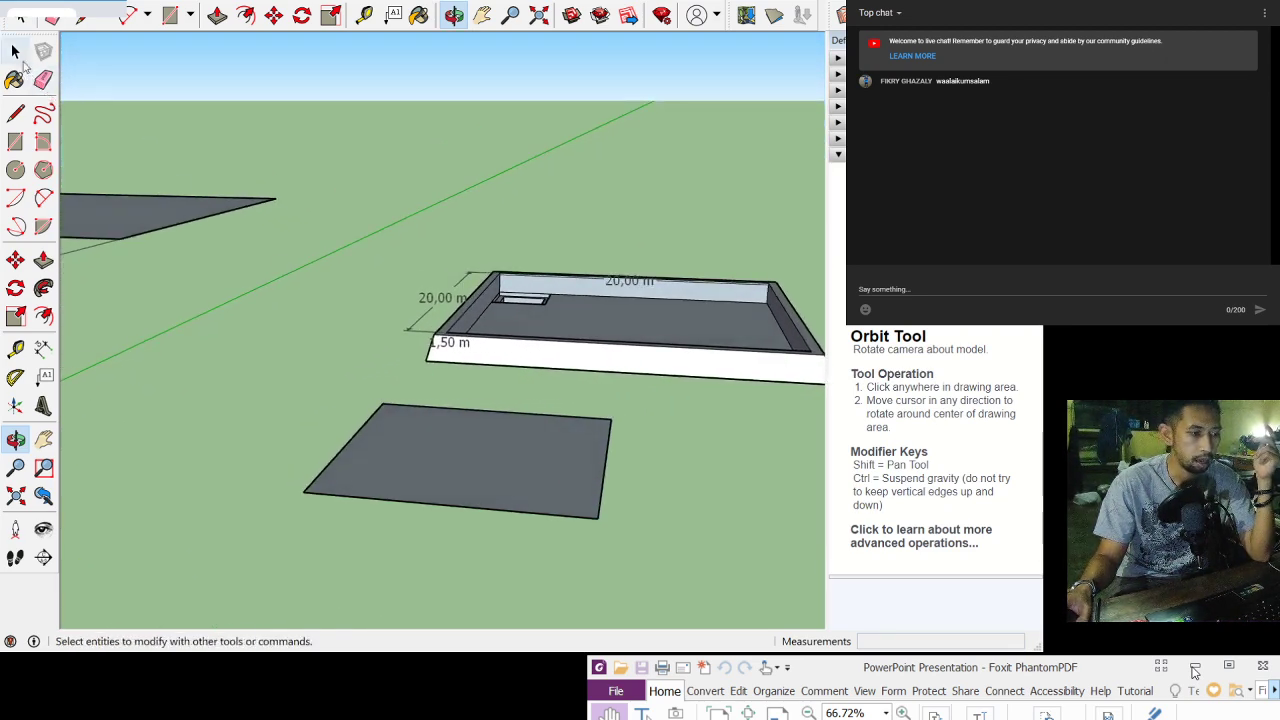
pyautogui.click(16, 53)
pyautogui.click(435, 468)
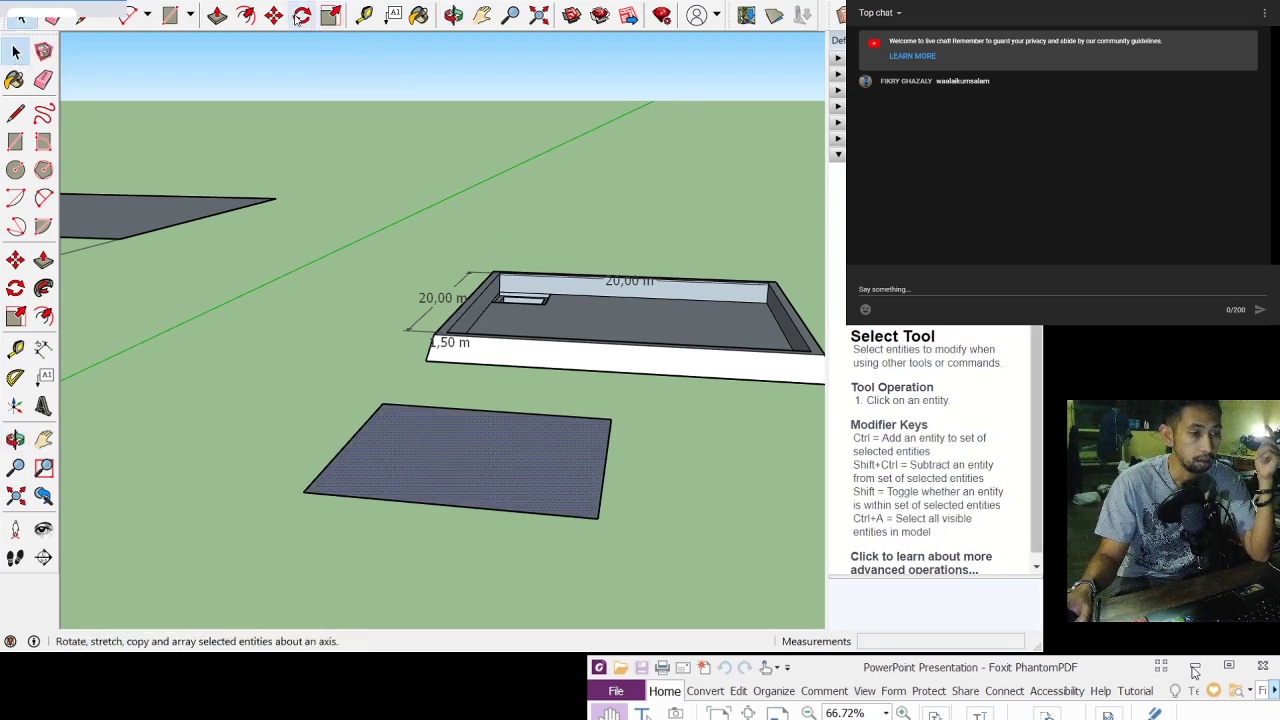
pyautogui.click(245, 15)
pyautogui.click(592, 519)
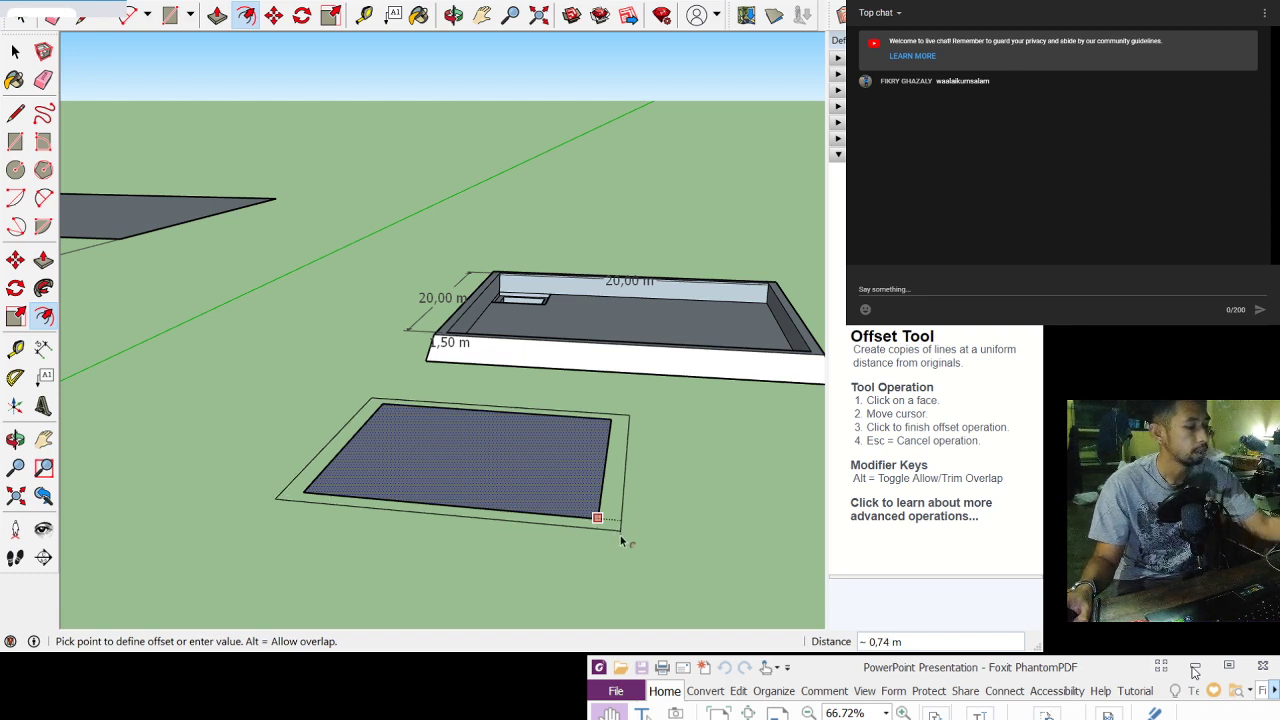
pyautogui.click(620, 540)
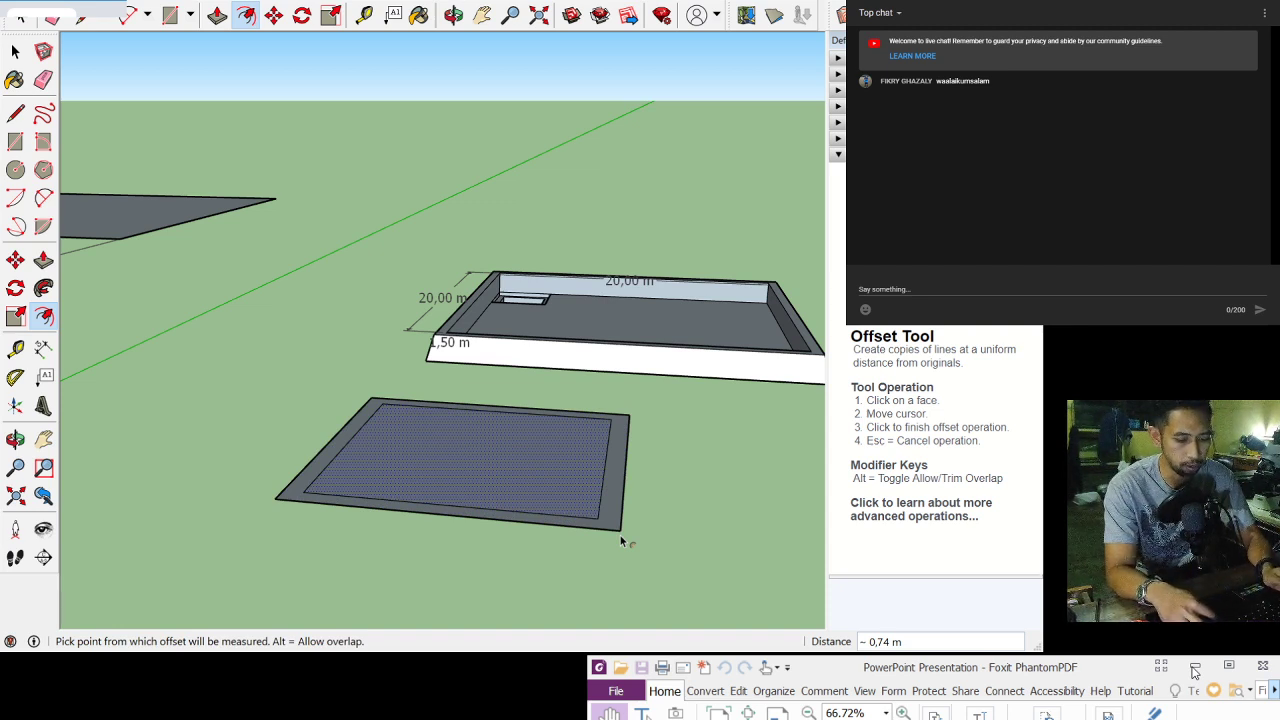
pyautogui.write('0,6')
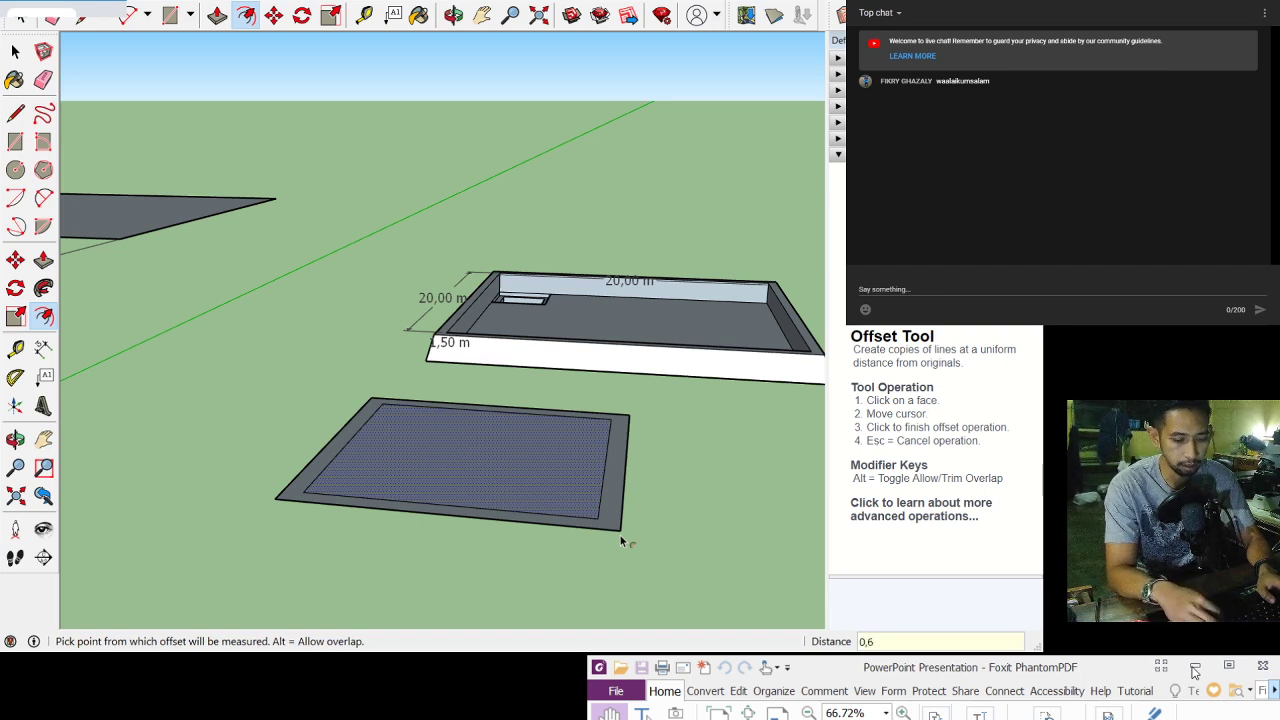
pyautogui.press('Return')
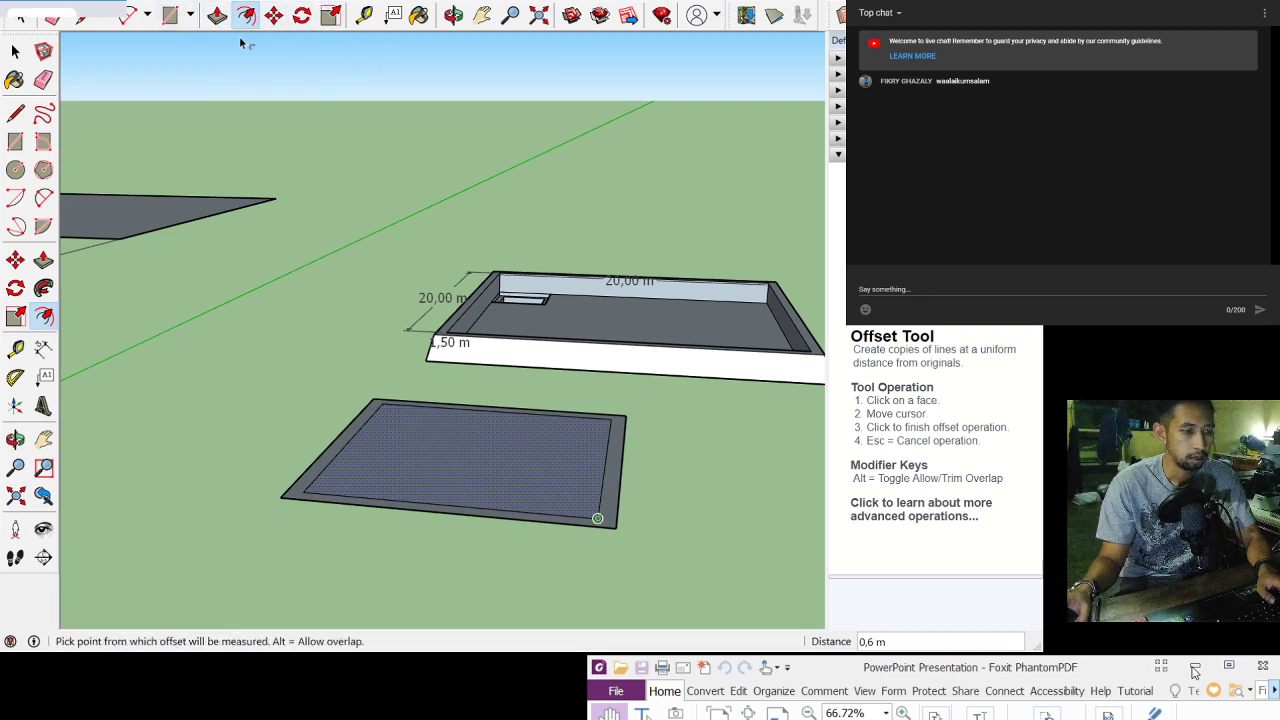
# Step: Push the new pond's inner square face down 1.5 m from its underside with Push/Pull
pyautogui.click(453, 15)
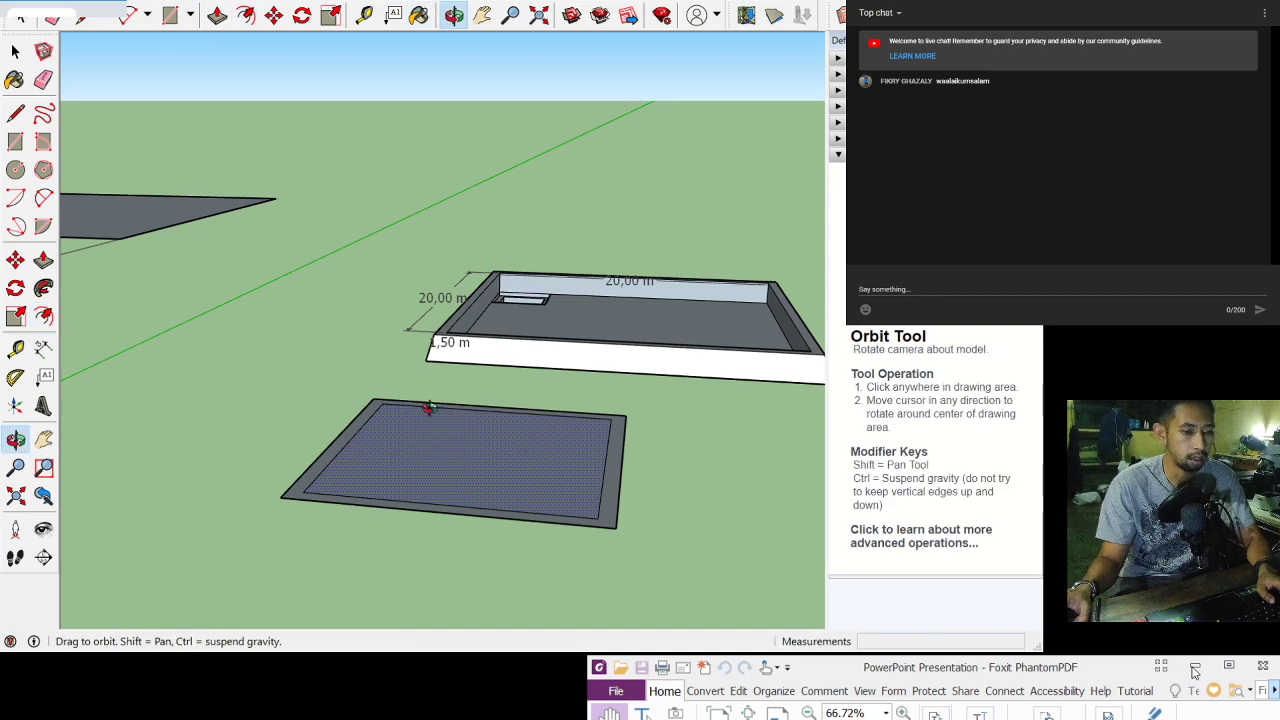
pyautogui.moveTo(430, 408); pyautogui.dragTo(430, 288)
pyautogui.scroll(4, 443, 212)
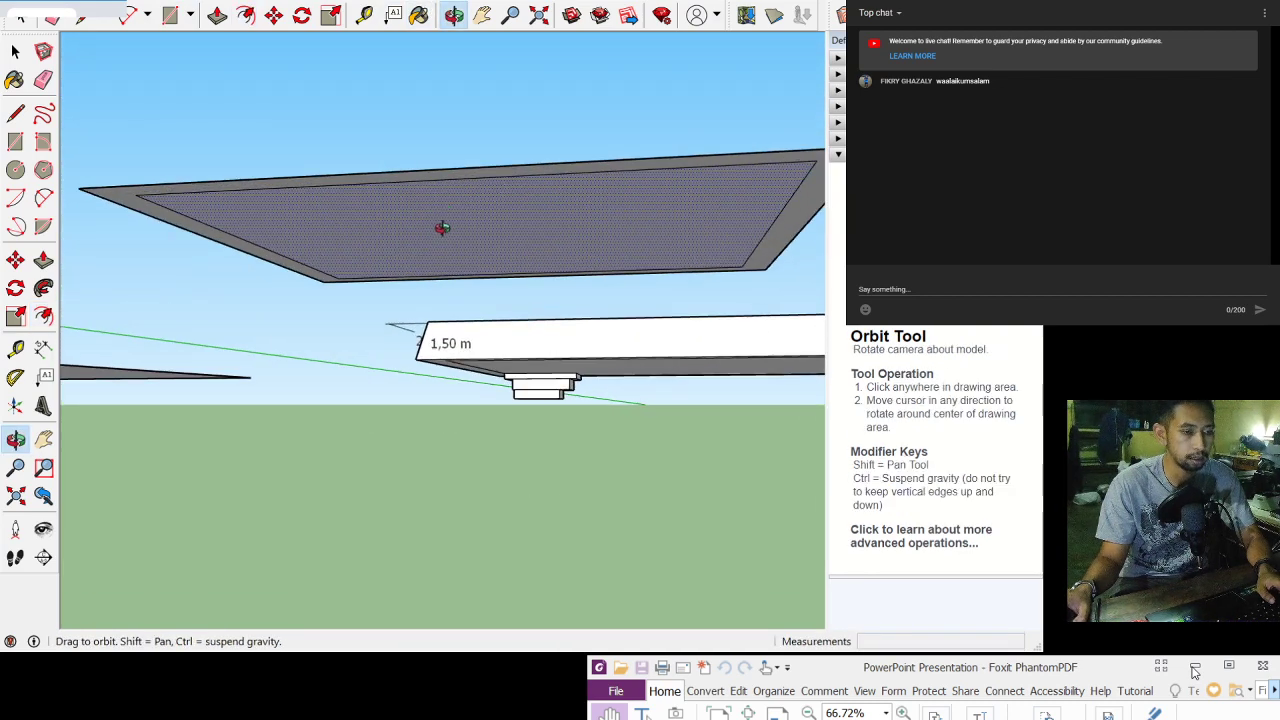
pyautogui.click(15, 51)
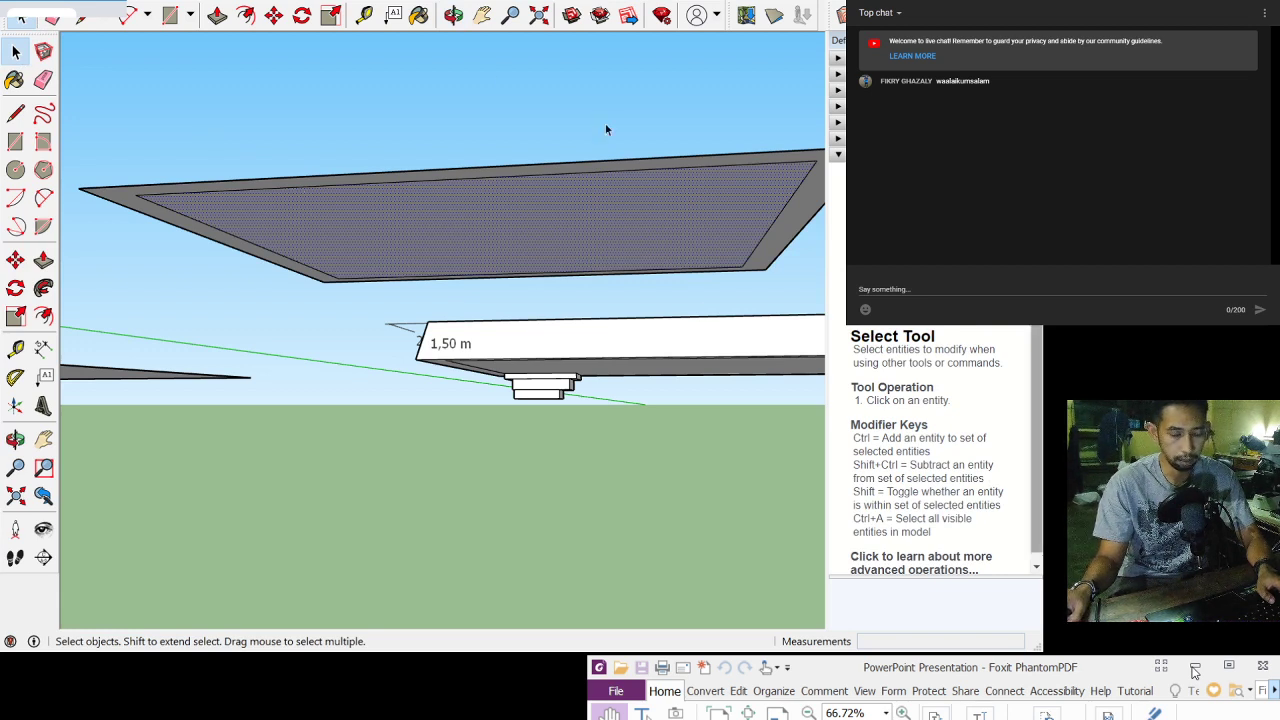
pyautogui.click(217, 15)
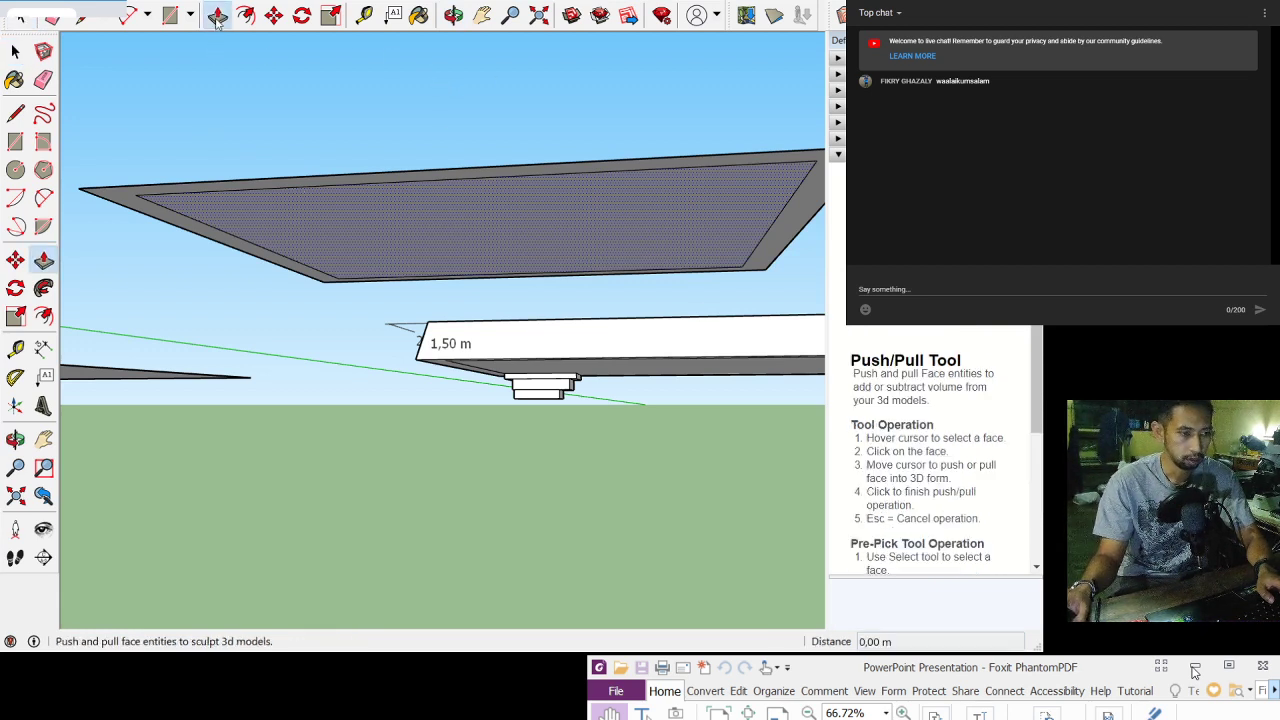
pyautogui.click(387, 248)
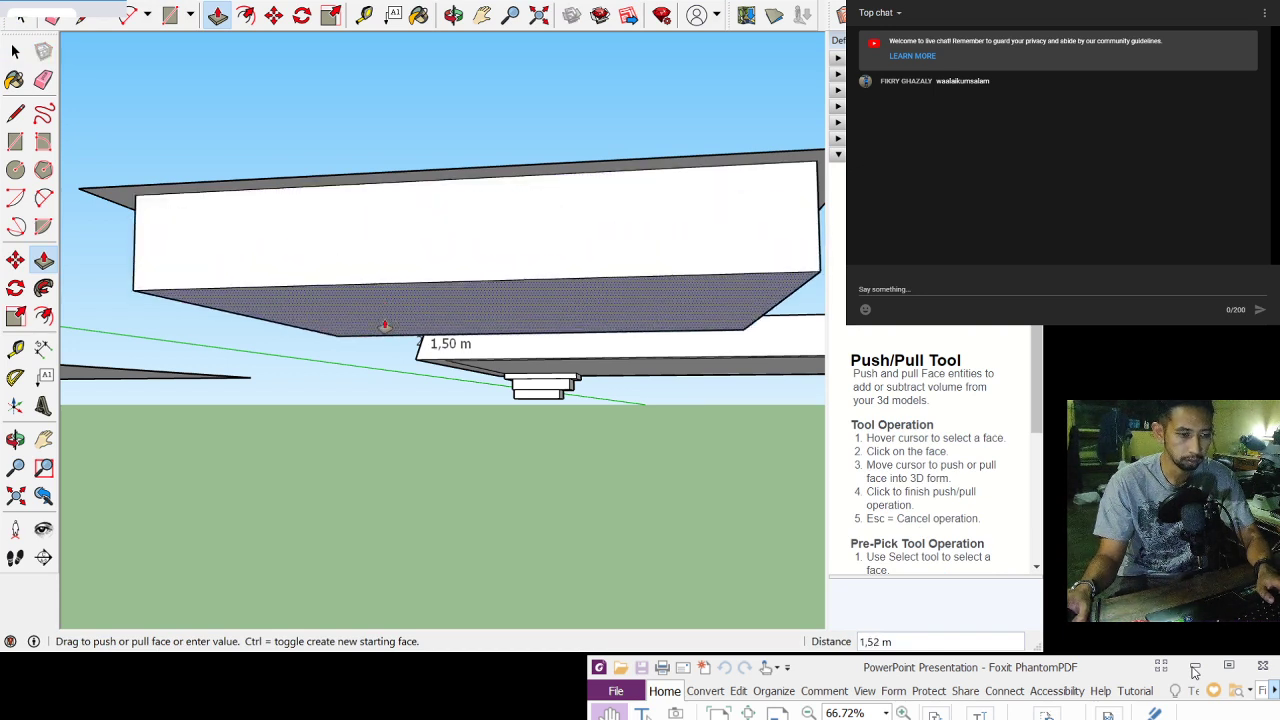
pyautogui.click(385, 333)
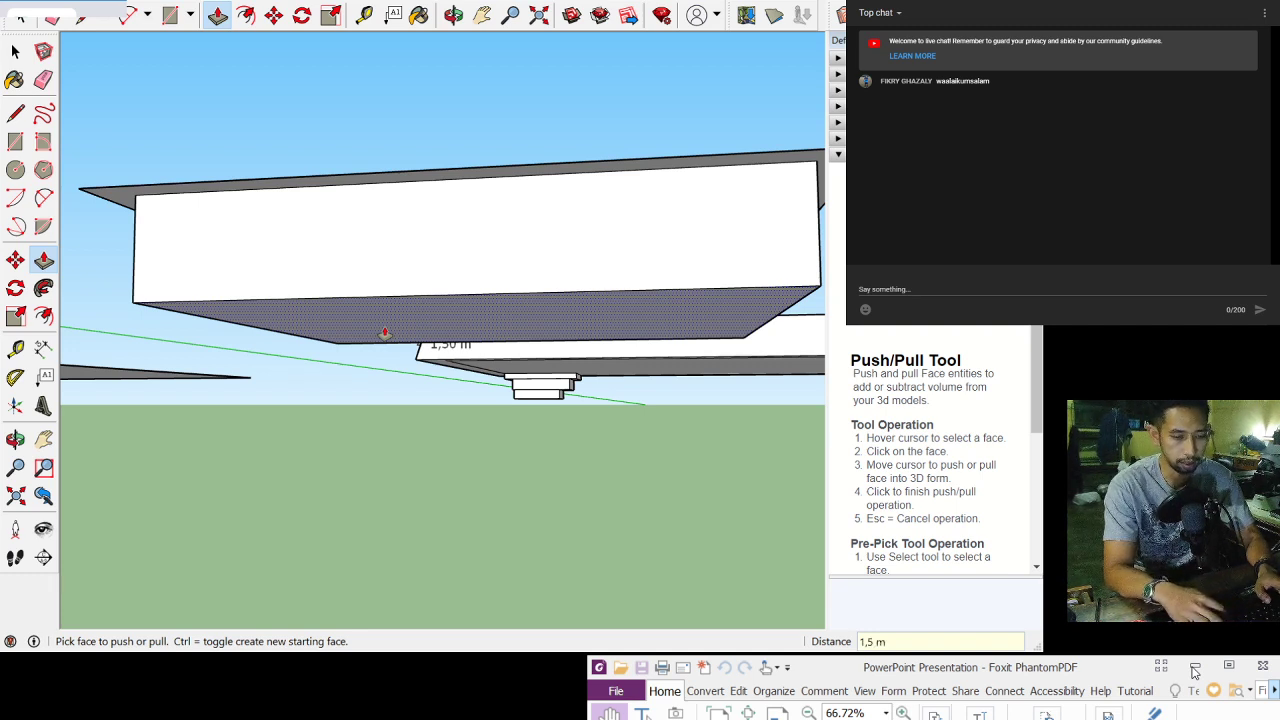
pyautogui.click(384, 333)
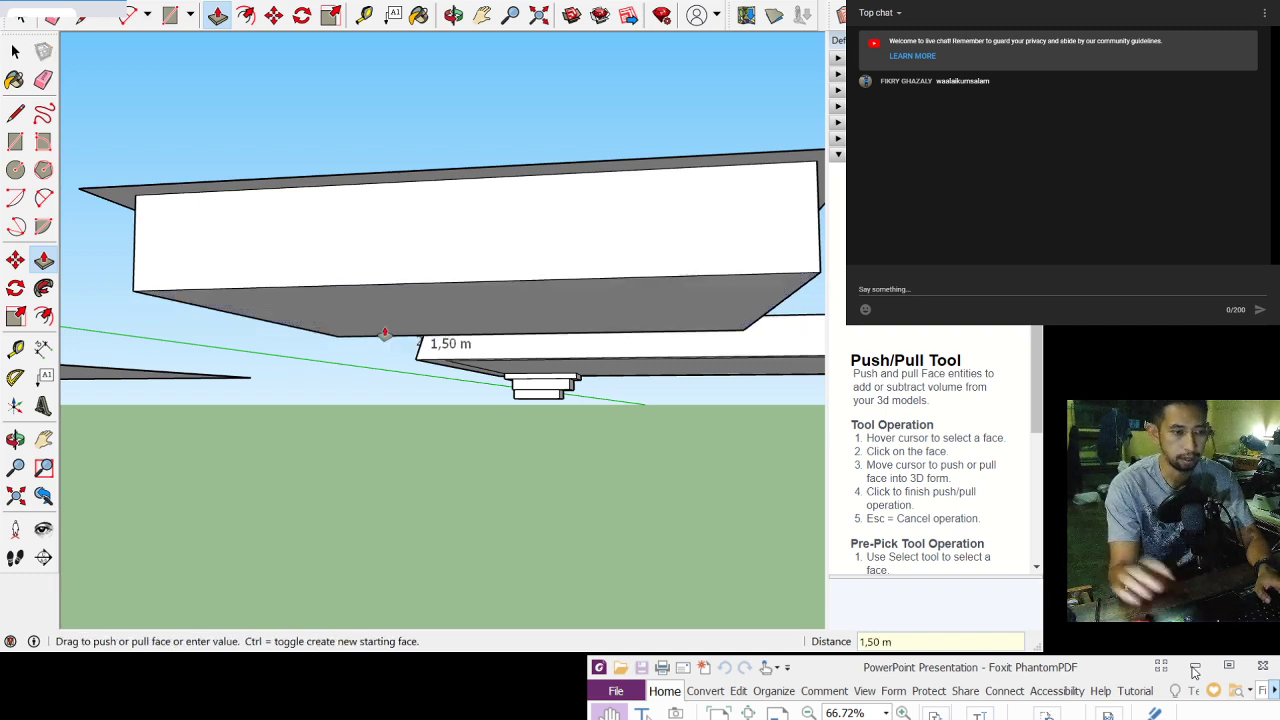
# Step: Offset the outline of the new pond's bottom face outward by 0.8 m to form the wall's base
pyautogui.click(453, 14)
pyautogui.moveTo(483, 123)
pyautogui.mouseDown()
pyautogui.moveTo(474, 197)
pyautogui.moveTo(467, 126)
pyautogui.mouseUp()
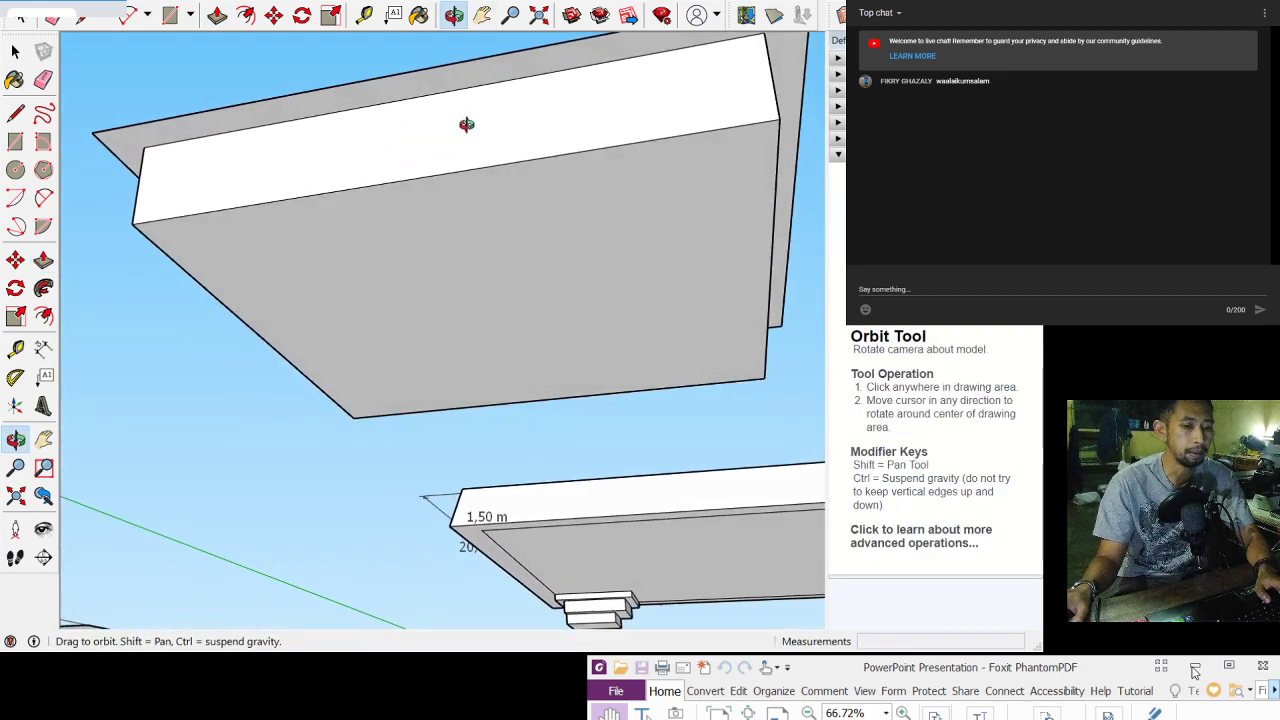
pyautogui.click(15, 51)
pyautogui.click(392, 306)
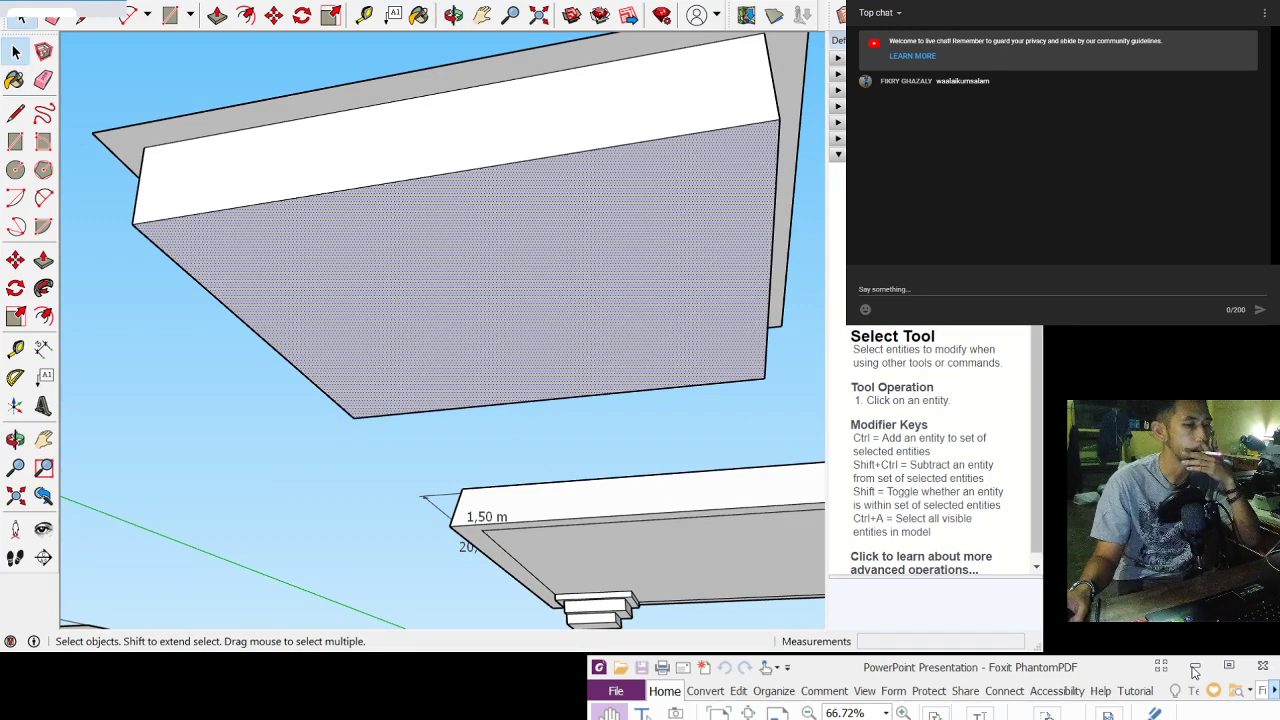
pyautogui.click(245, 14)
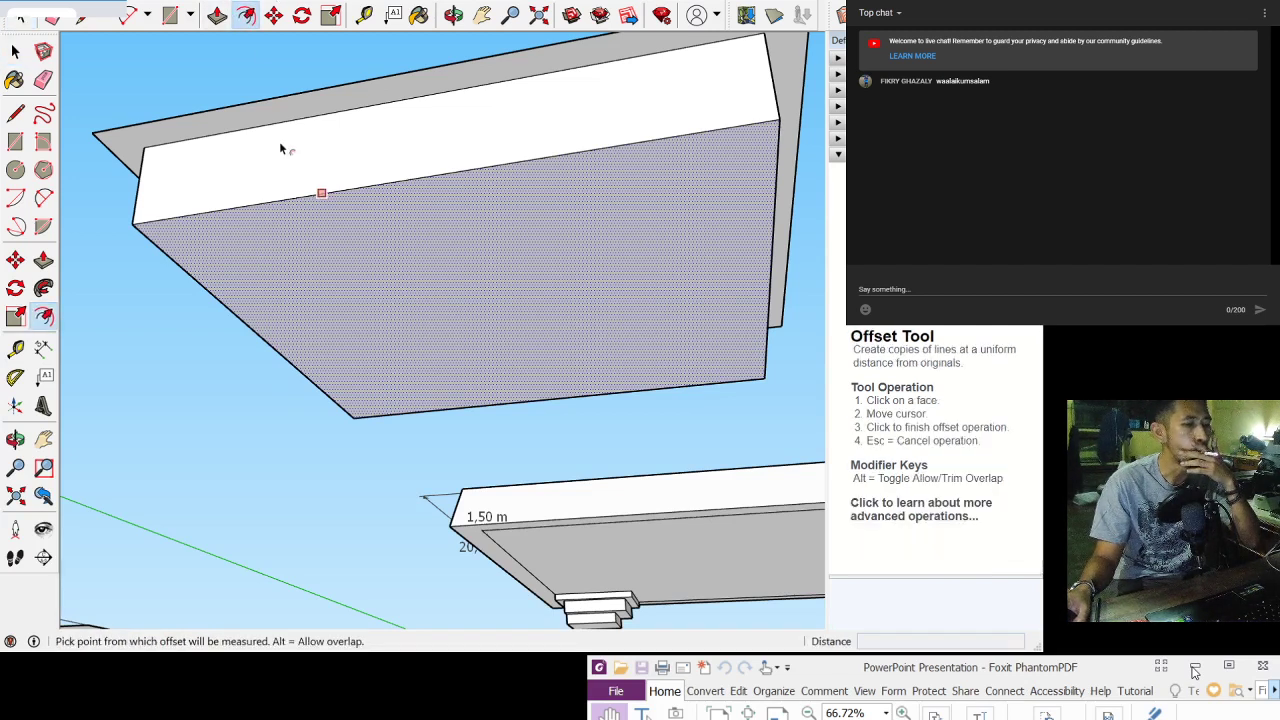
pyautogui.click(308, 196)
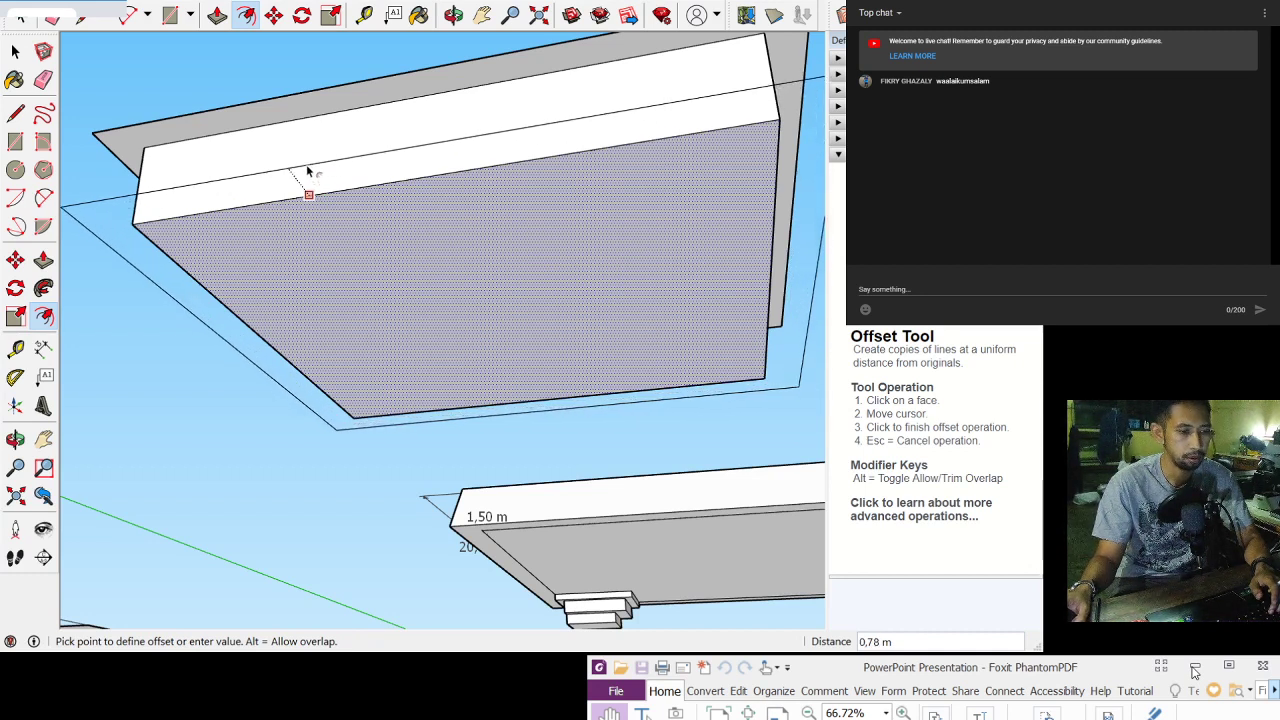
pyautogui.click(308, 171)
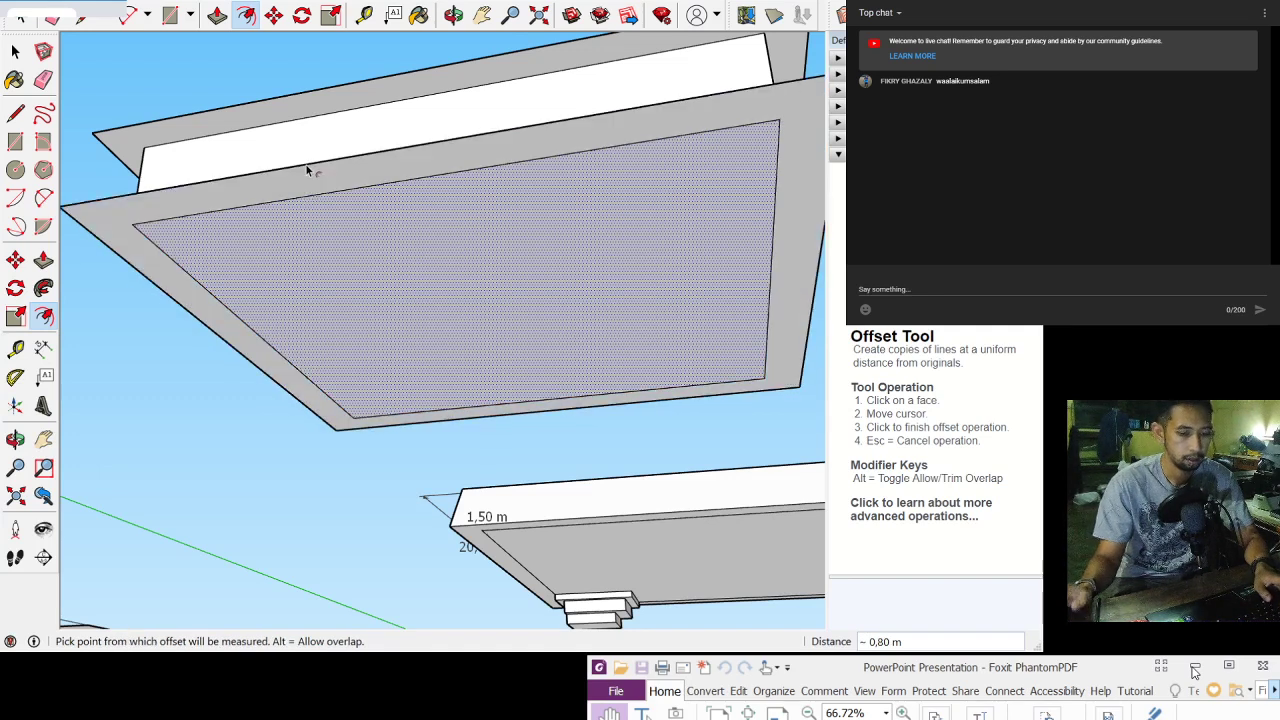
pyautogui.write('0,8')
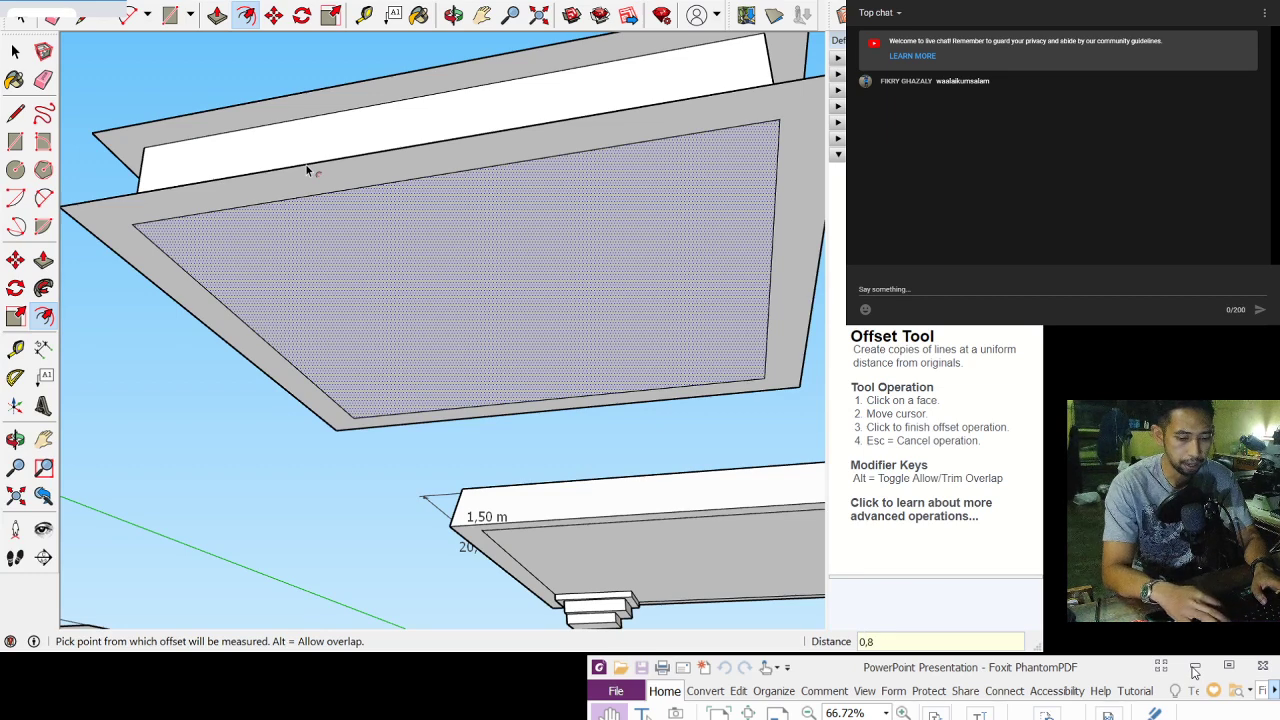
pyautogui.press('Return')
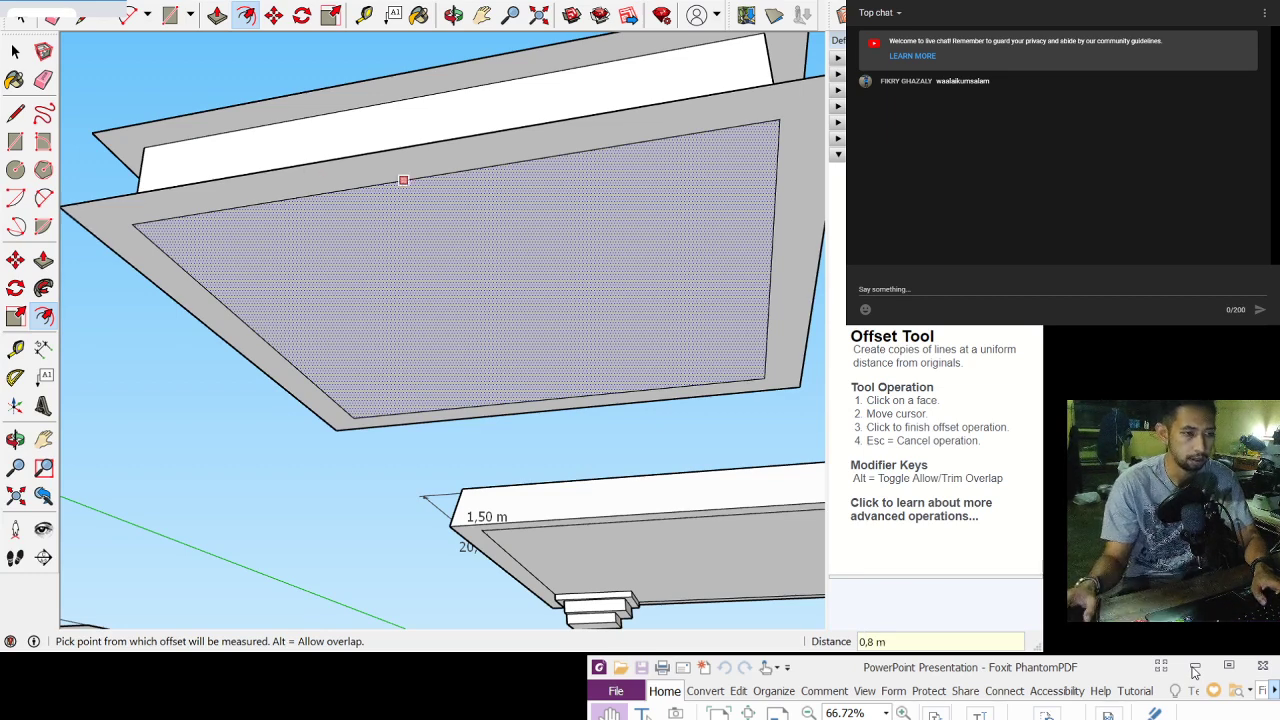
# Step: Draw an edge from one outer corner of the pond's rim down to the matching outer corner of its base
pyautogui.click(453, 15)
pyautogui.moveTo(426, 123)
pyautogui.mouseDown()
pyautogui.moveTo(600, 277)
pyautogui.moveTo(447, 330)
pyautogui.moveTo(480, 366)
pyautogui.moveTo(526, 351)
pyautogui.moveTo(509, 277)
pyautogui.moveTo(446, 234)
pyautogui.moveTo(426, 266)
pyautogui.moveTo(451, 263)
pyautogui.moveTo(489, 297)
pyautogui.moveTo(469, 277)
pyautogui.mouseUp()
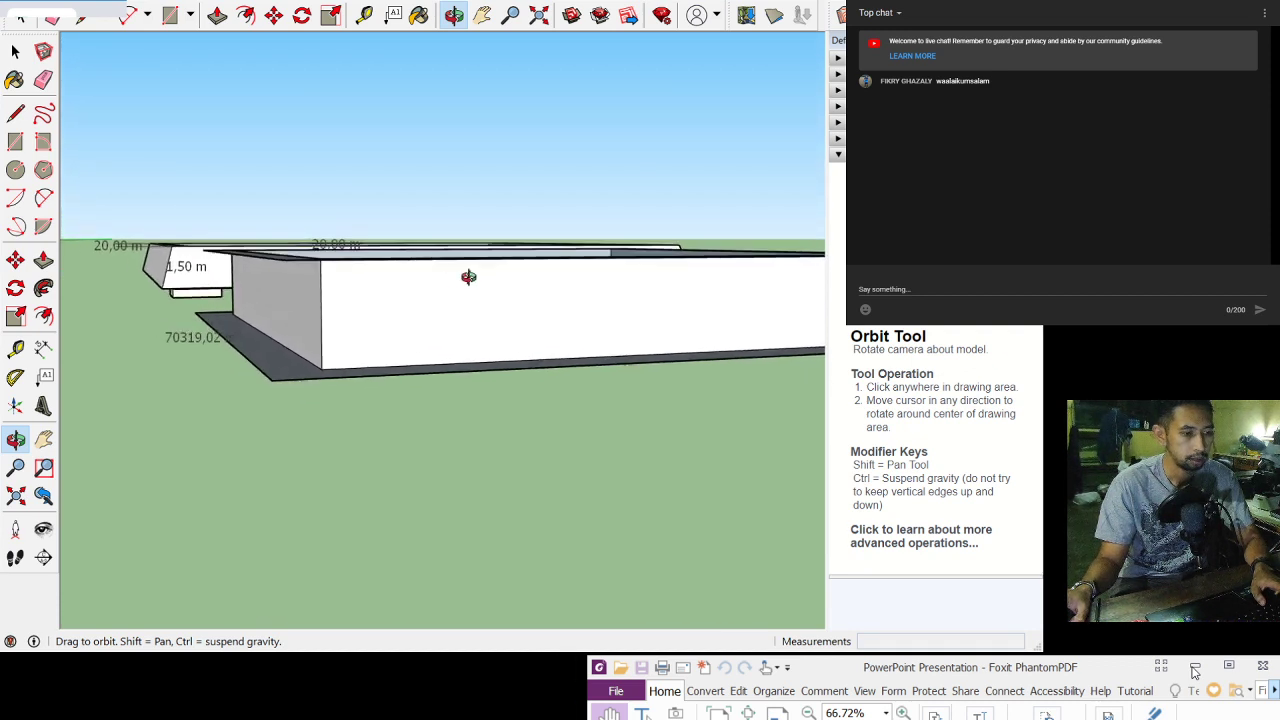
pyautogui.click(84, 20)
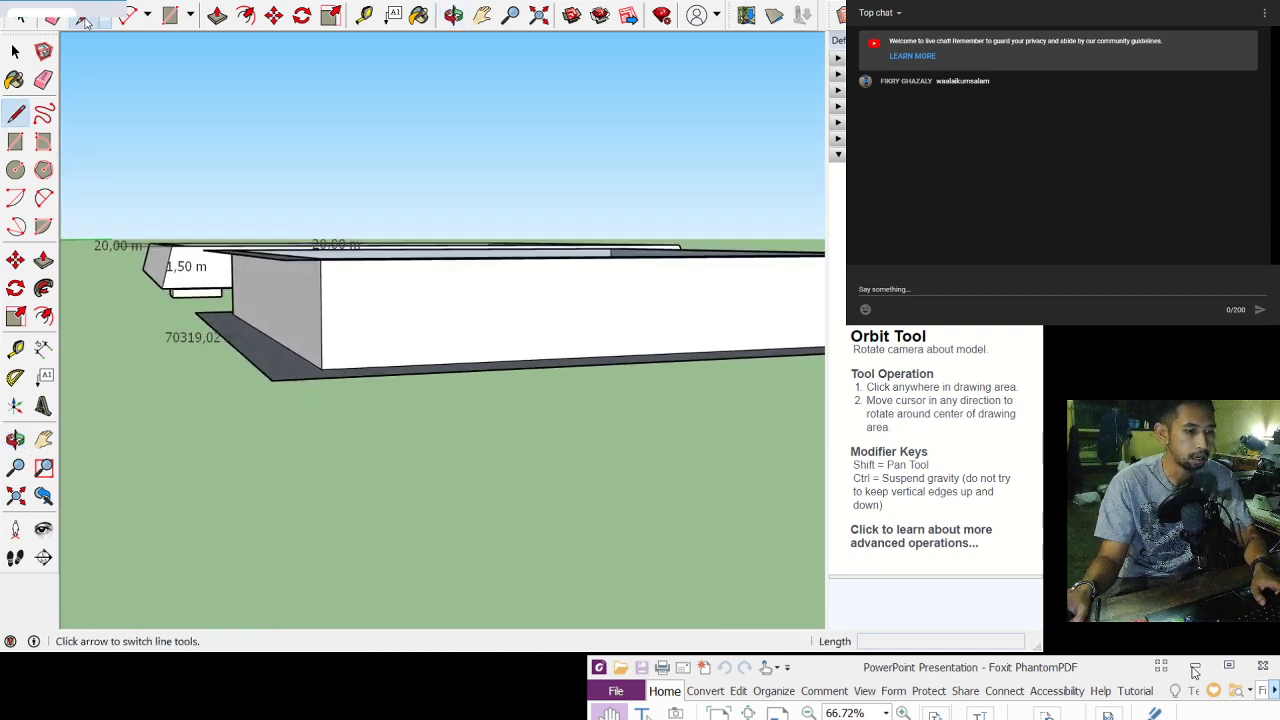
pyautogui.click(283, 259)
pyautogui.click(273, 379)
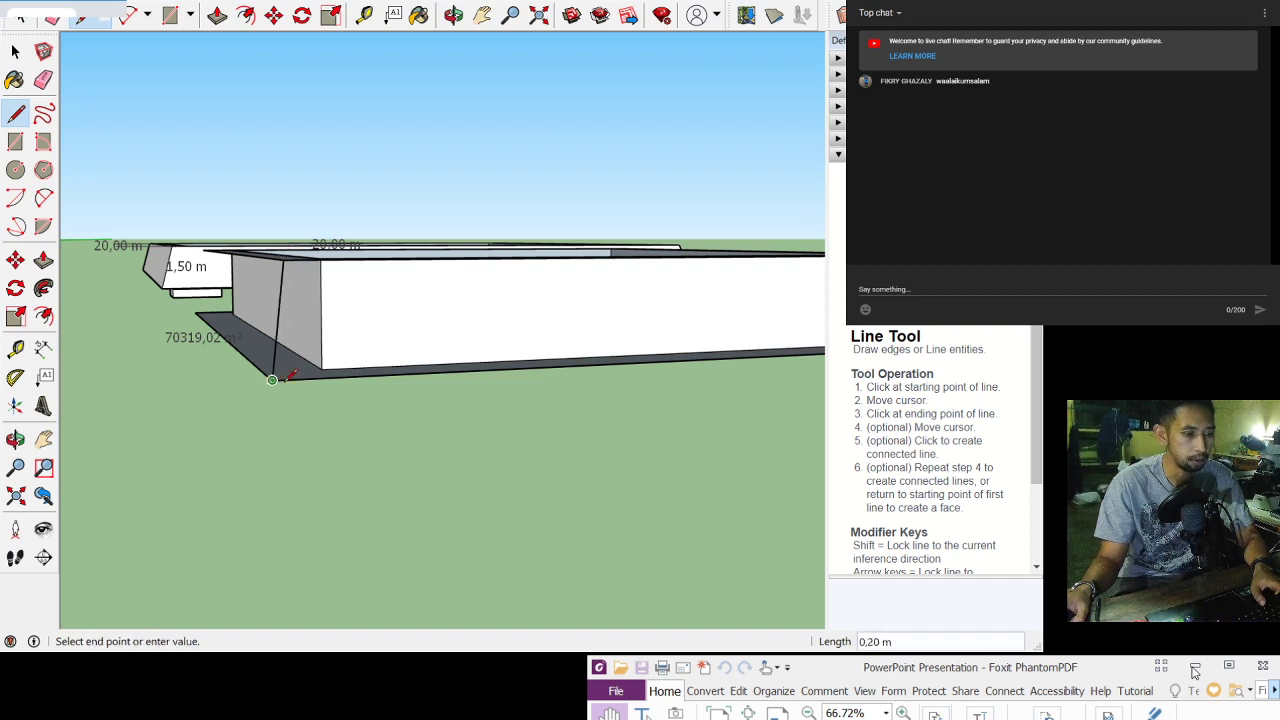
# Step: Draw a second edge joining rim and base at the adjacent outer corner to close the first sloping wall face
pyautogui.click(453, 14)
pyautogui.moveTo(300, 338); pyautogui.dragTo(546, 347)
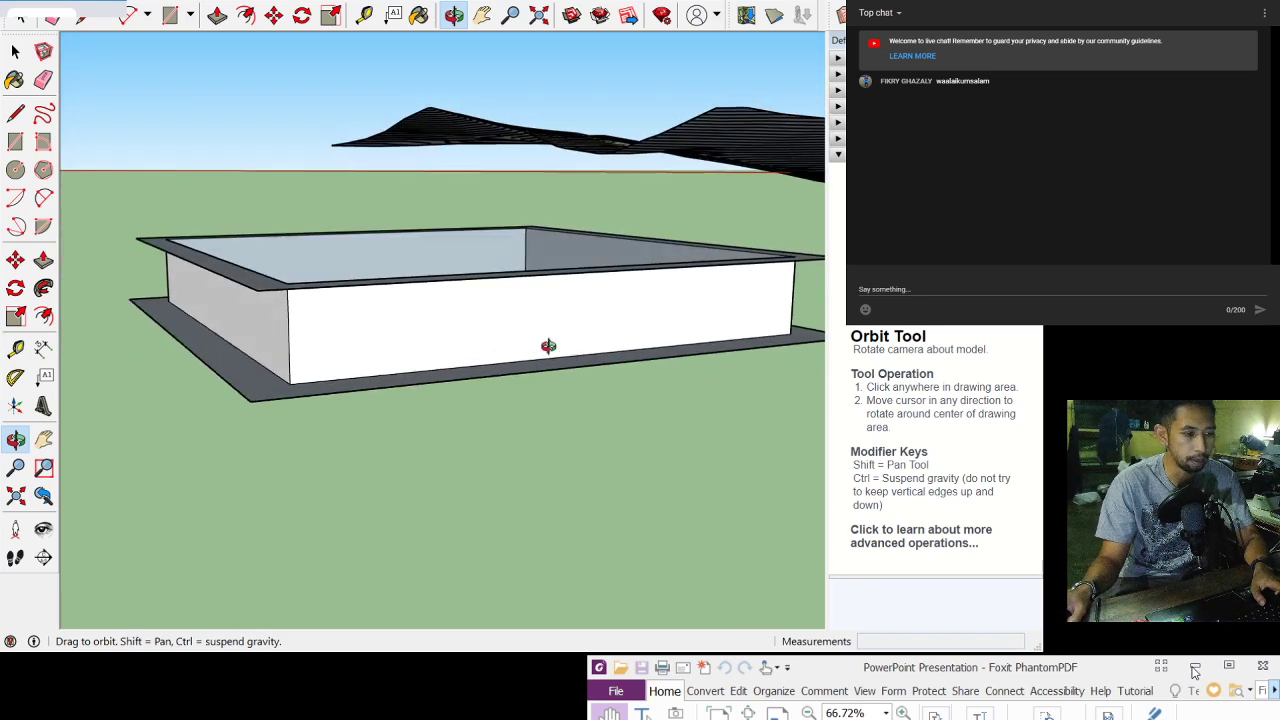
pyautogui.click(83, 20)
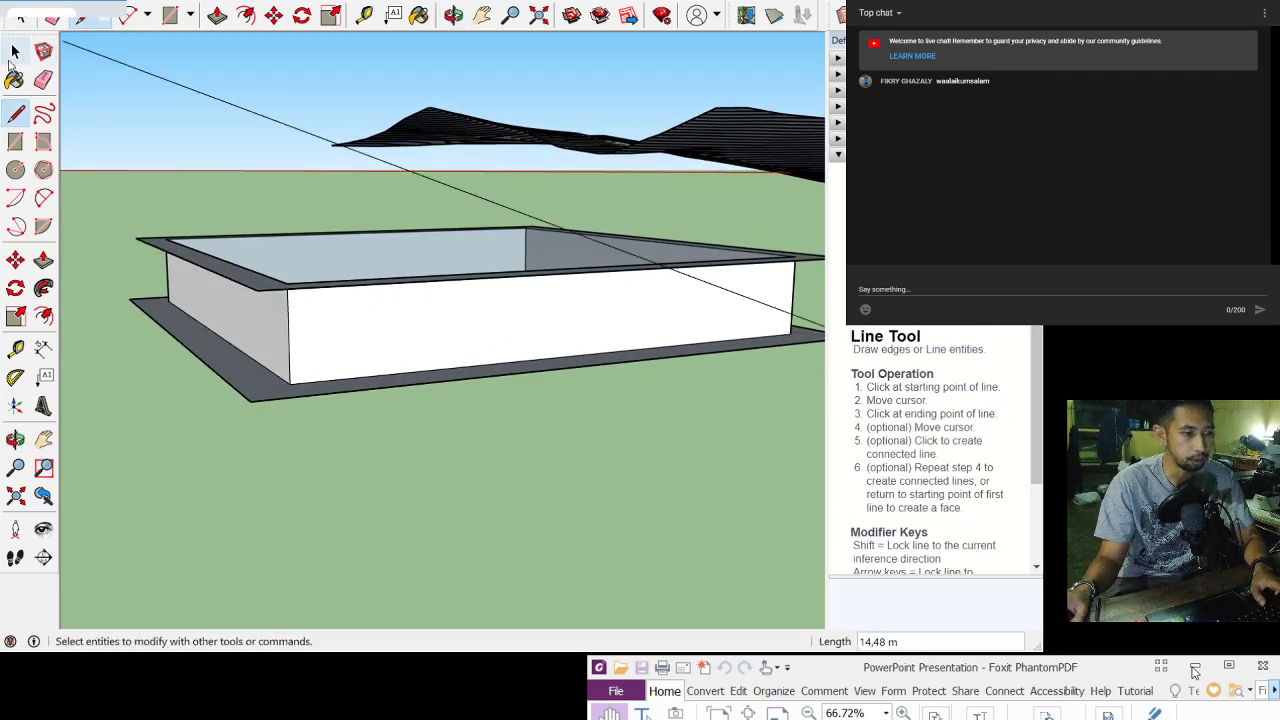
pyautogui.click(15, 51)
pyautogui.click(83, 20)
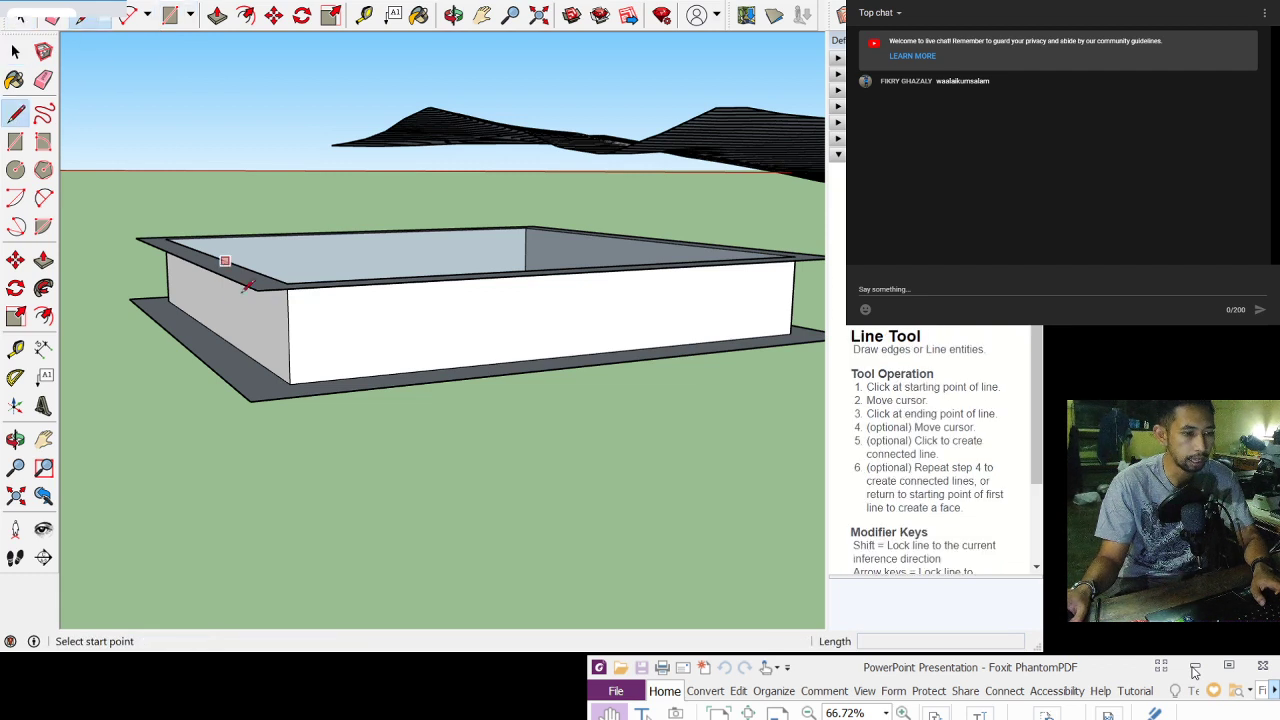
pyautogui.click(257, 289)
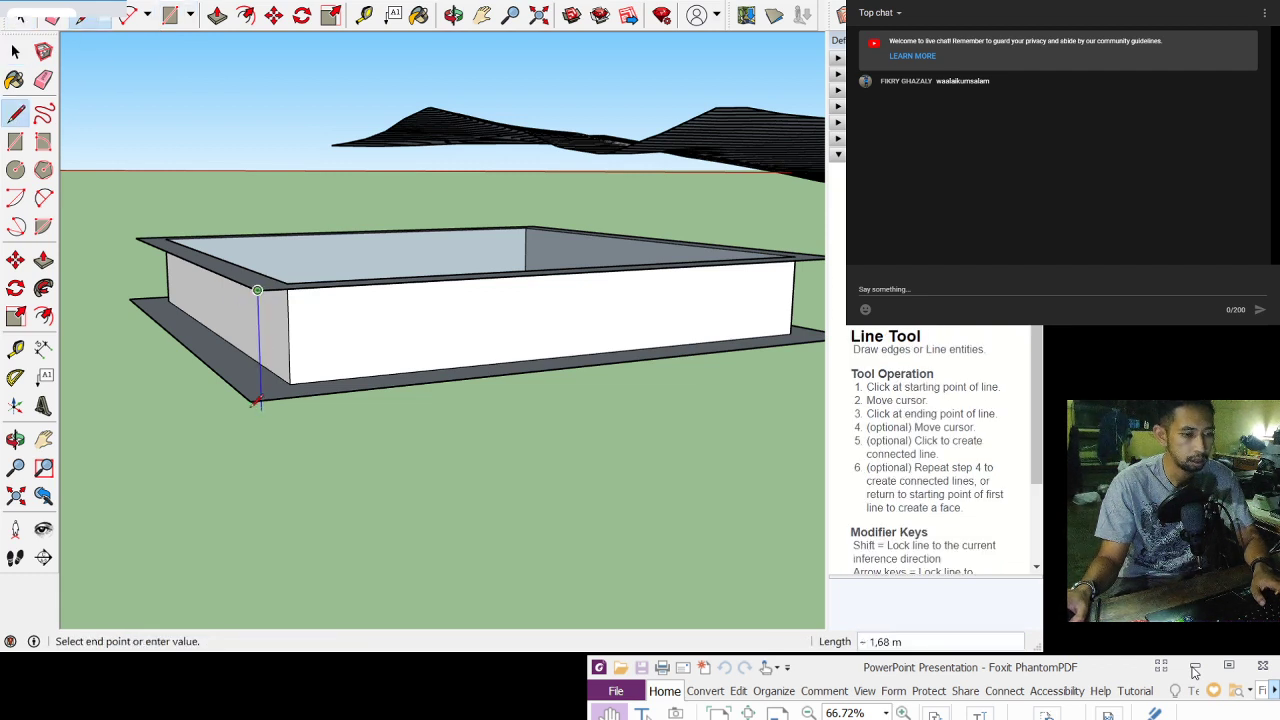
pyautogui.click(254, 396)
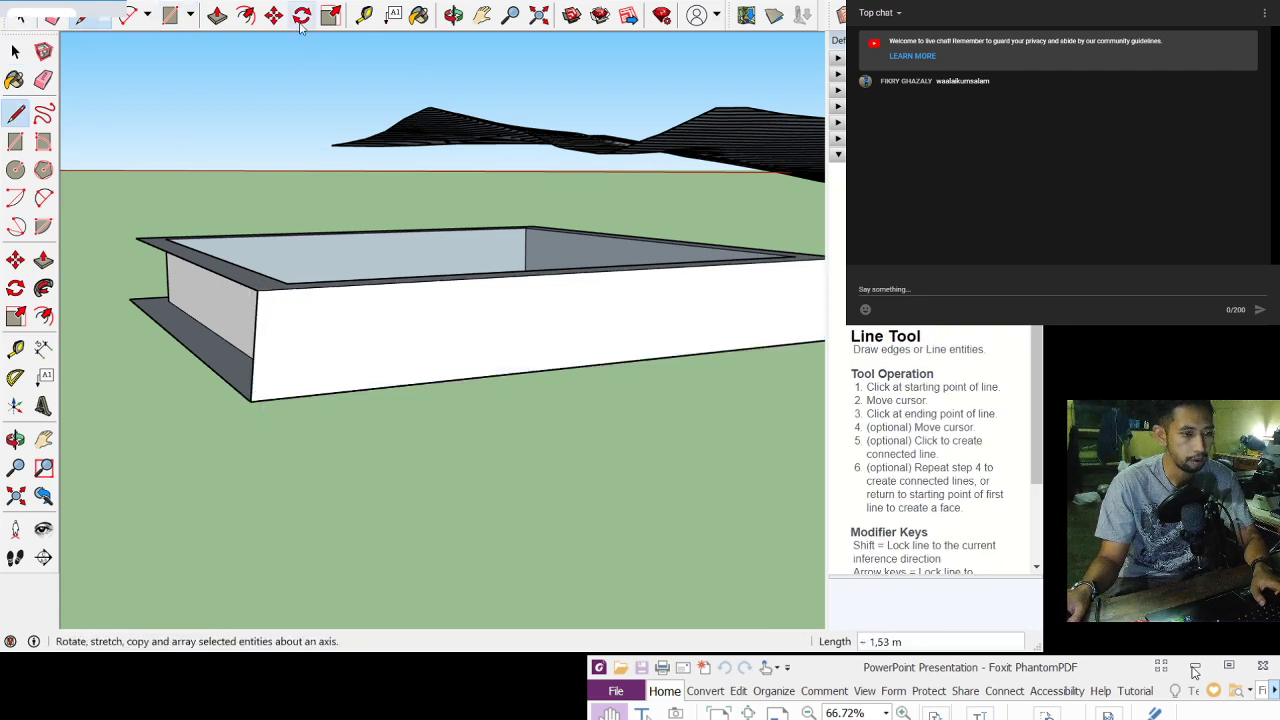
# Step: Connect the rim and base at the third outer corner with a line to close the second sloping wall face
pyautogui.click(453, 14)
pyautogui.moveTo(280, 226); pyautogui.dragTo(328, 314)
pyautogui.moveTo(493, 303); pyautogui.dragTo(483, 280)
pyautogui.press('l')
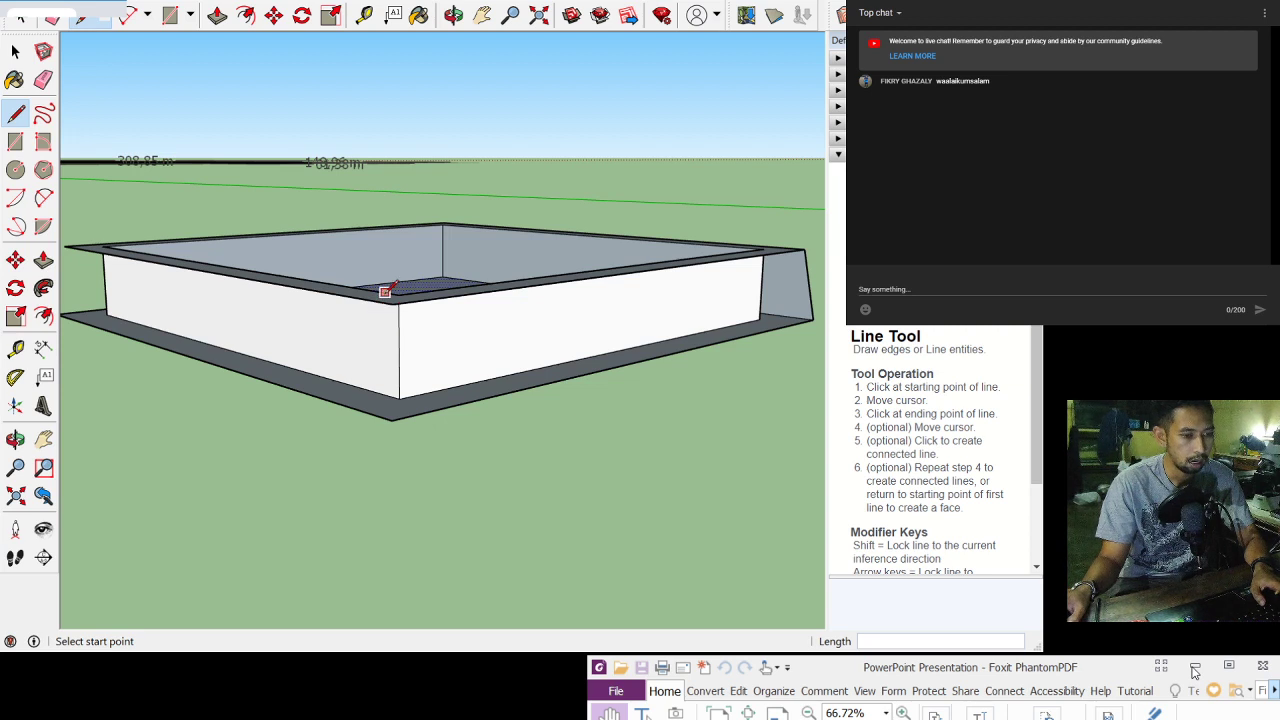
pyautogui.click(392, 303)
pyautogui.click(392, 419)
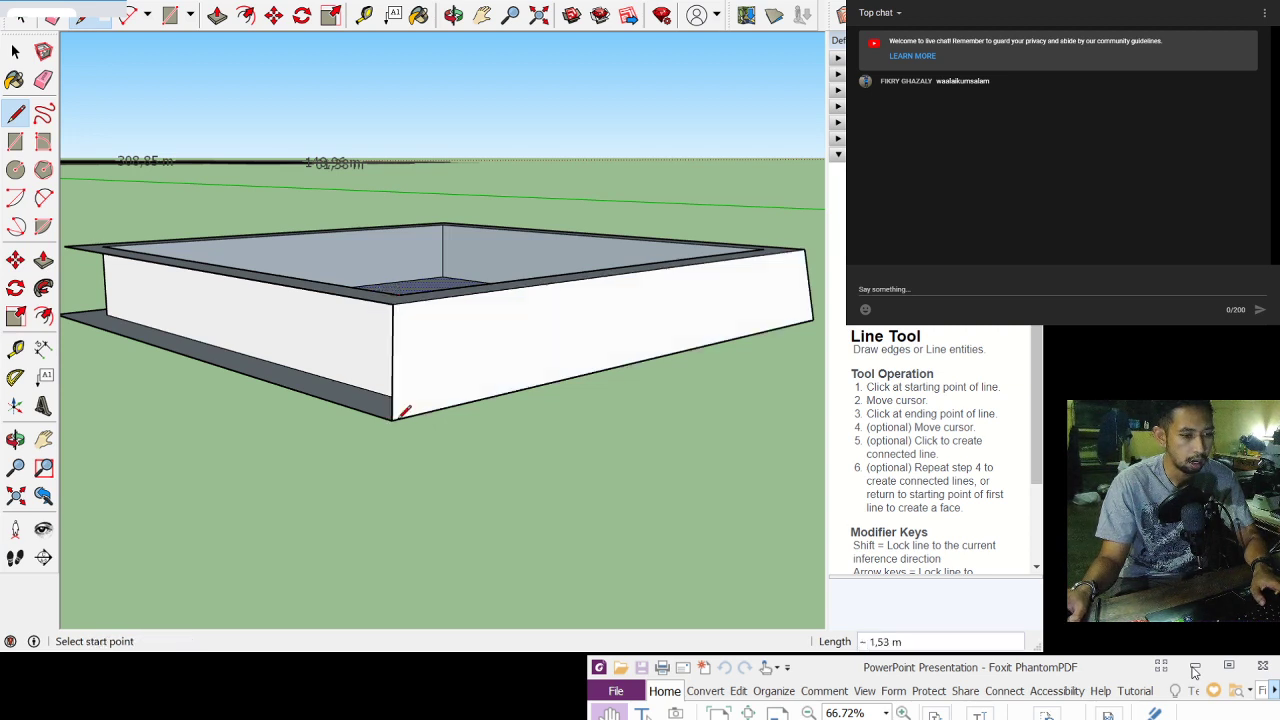
# Step: Connect the rim and base at the last outer corner to close the two remaining sloping wall faces
pyautogui.click(453, 14)
pyautogui.moveTo(305, 300); pyautogui.dragTo(473, 285)
pyautogui.moveTo(237, 280); pyautogui.dragTo(500, 289)
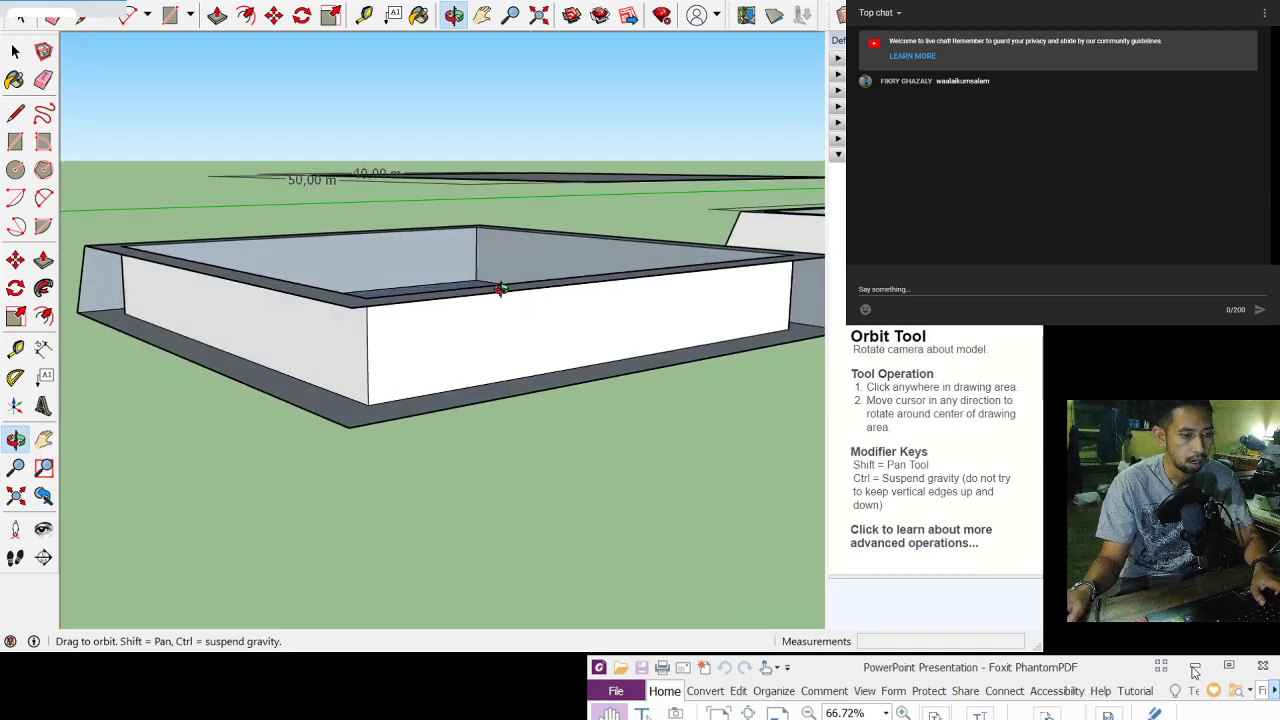
pyautogui.click(15, 113)
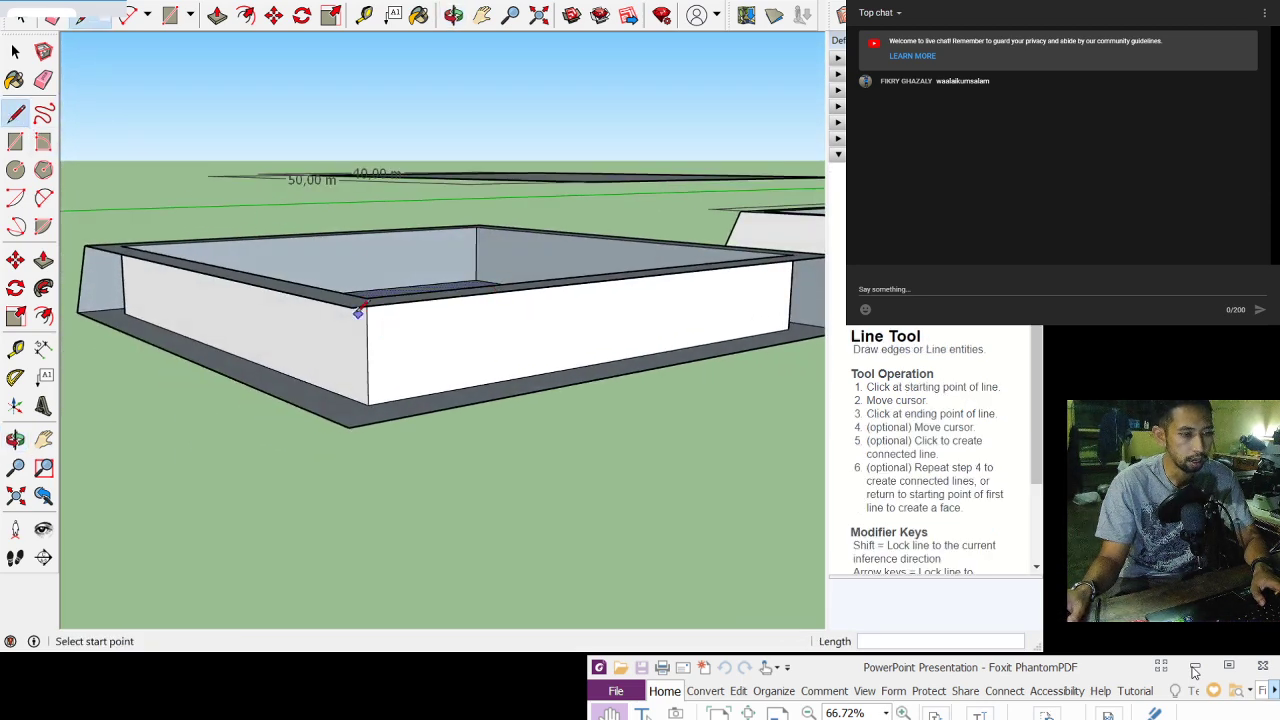
pyautogui.click(351, 304)
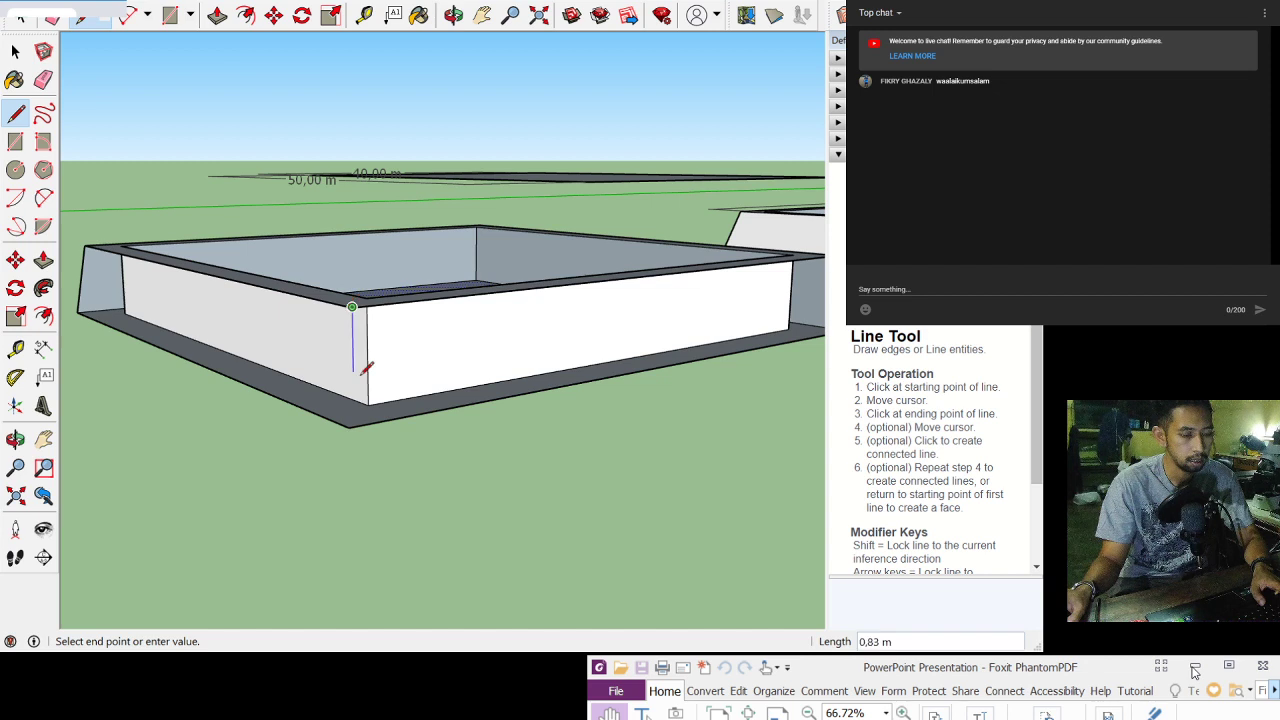
pyautogui.click(349, 426)
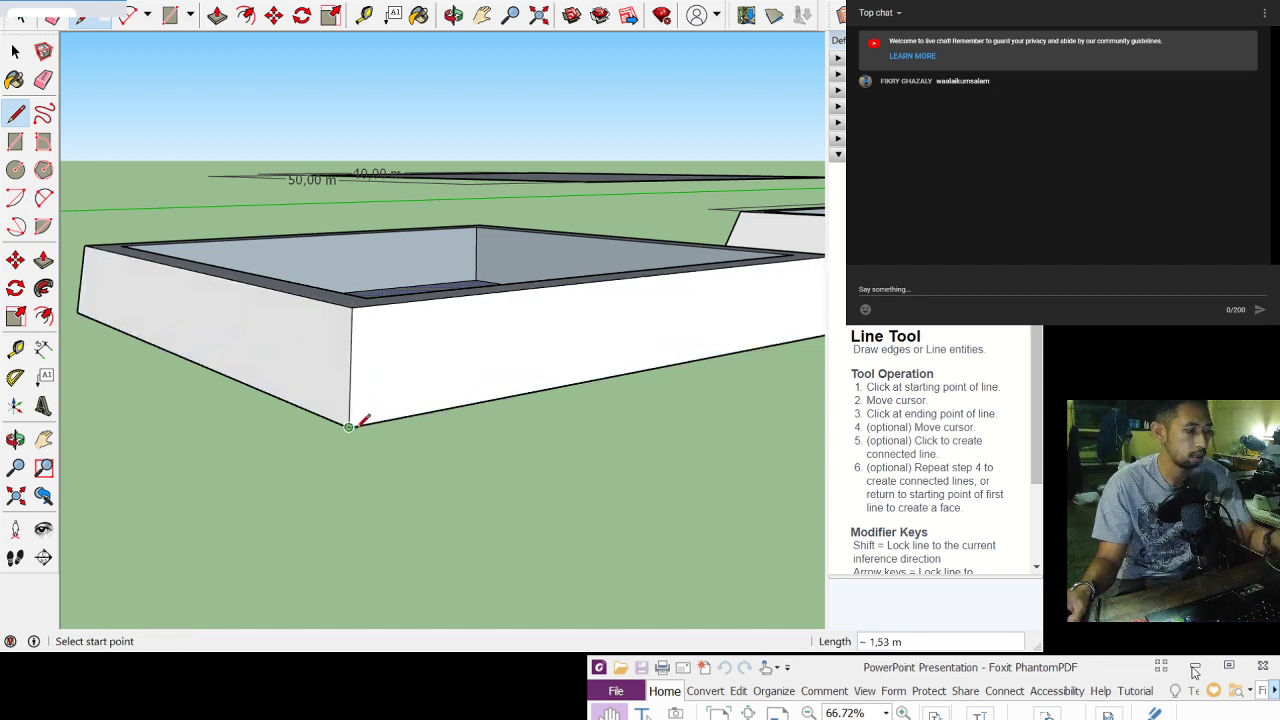
# Step: Draw a 1.5 m by 1.5 m square on the pond's underside, starting at a corner of the inner floor face
pyautogui.click(454, 15)
pyautogui.moveTo(554, 354); pyautogui.dragTo(481, 97)
pyautogui.moveTo(416, 315); pyautogui.dragTo(411, 243)
pyautogui.click(482, 15)
pyautogui.moveTo(540, 335); pyautogui.dragTo(388, 307)
pyautogui.scroll(5, 390, 307)
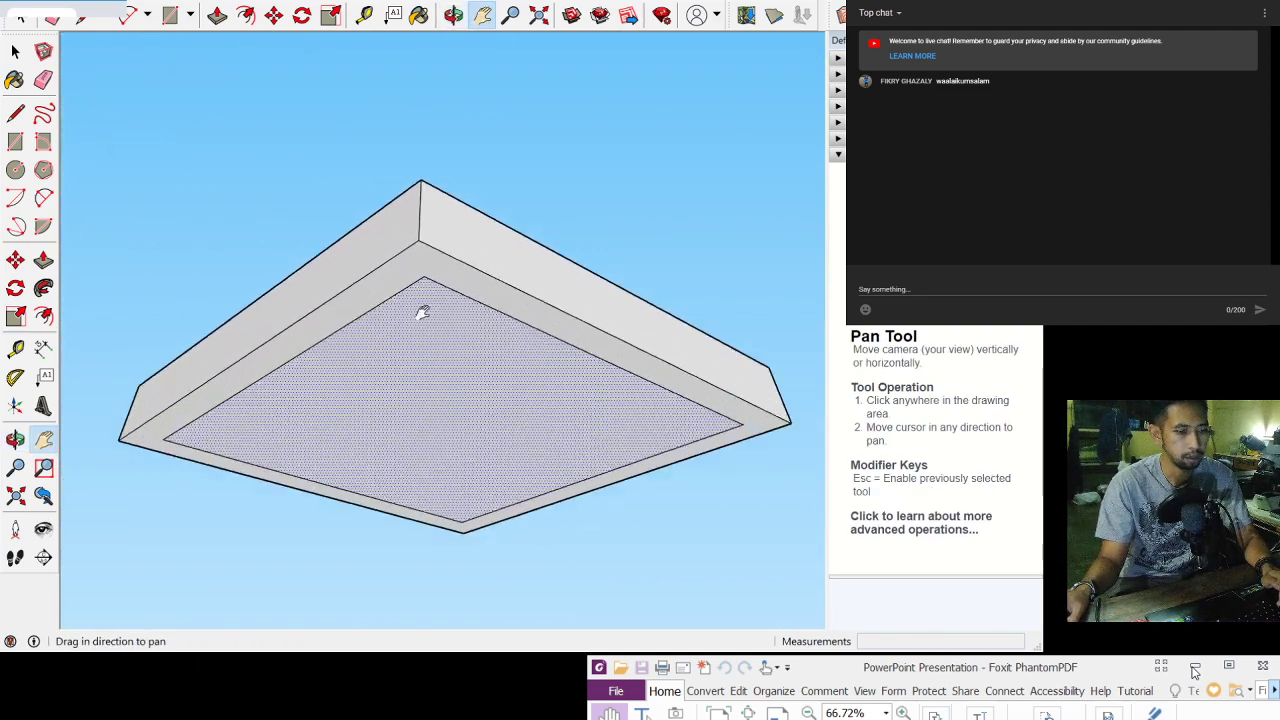
pyautogui.click(453, 15)
pyautogui.moveTo(537, 389); pyautogui.dragTo(418, 311)
pyautogui.moveTo(469, 351); pyautogui.dragTo(429, 305)
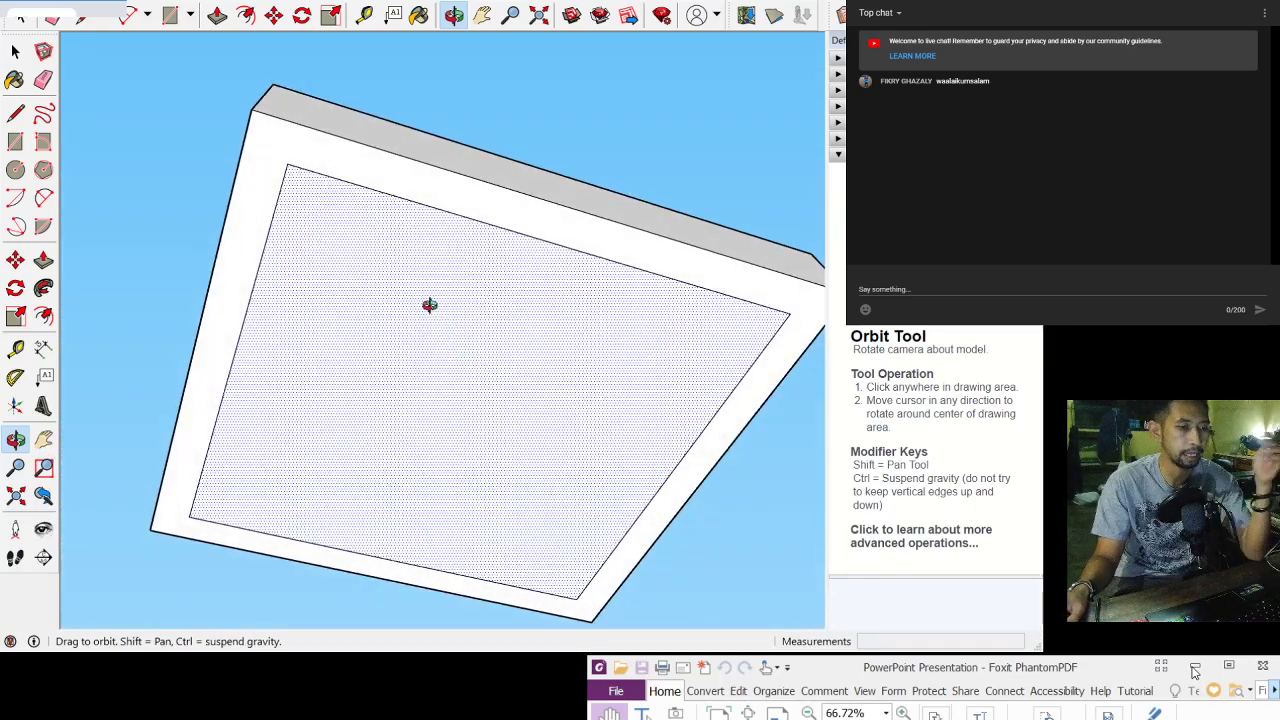
pyautogui.click(15, 143)
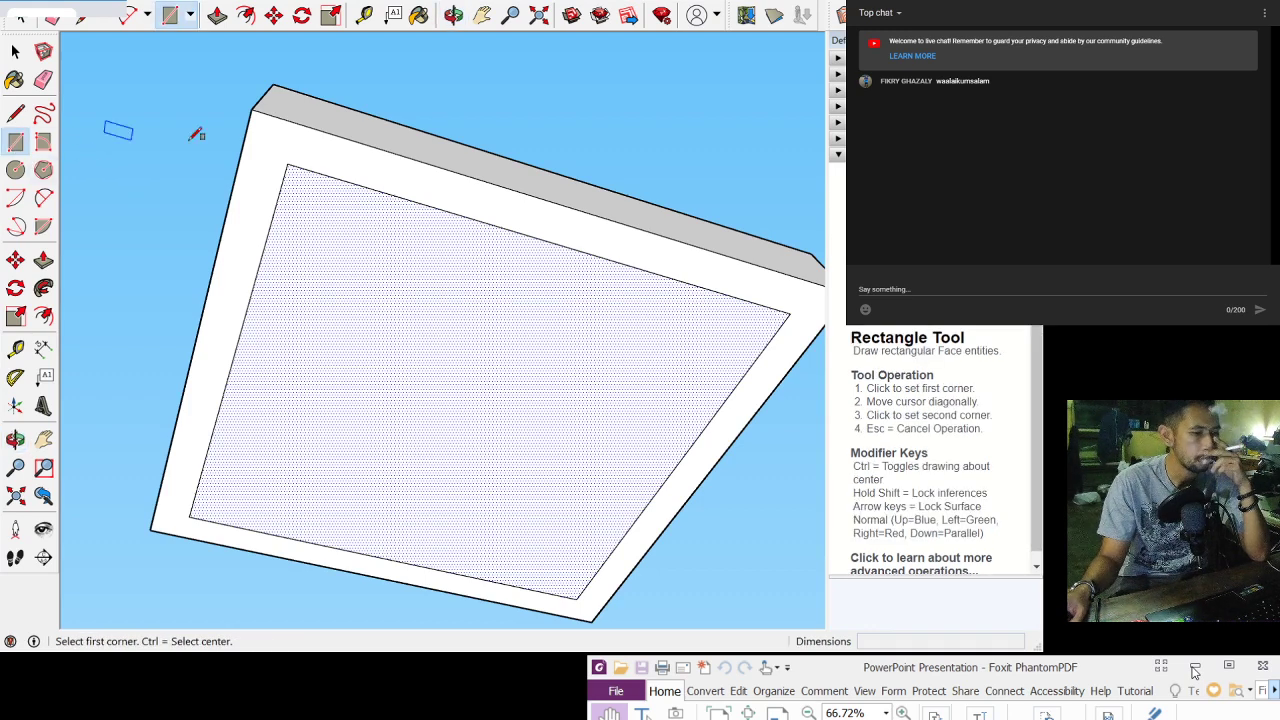
pyautogui.click(287, 163)
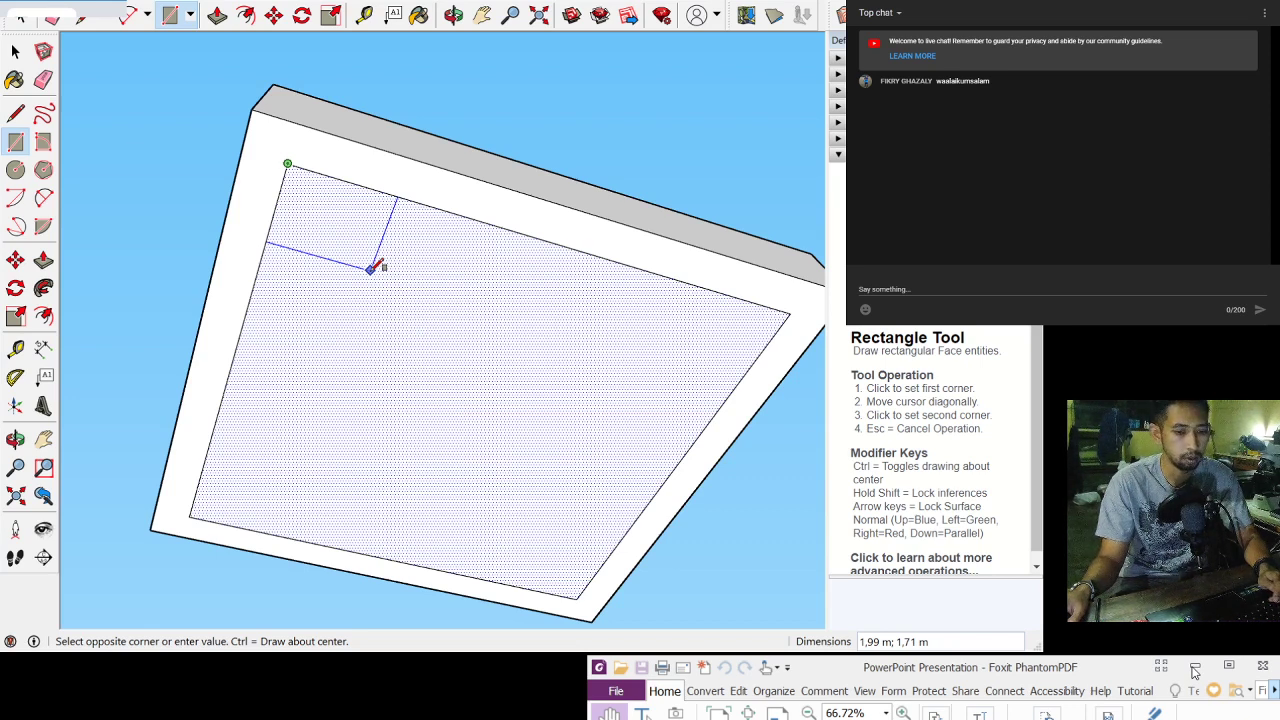
pyautogui.click(371, 268)
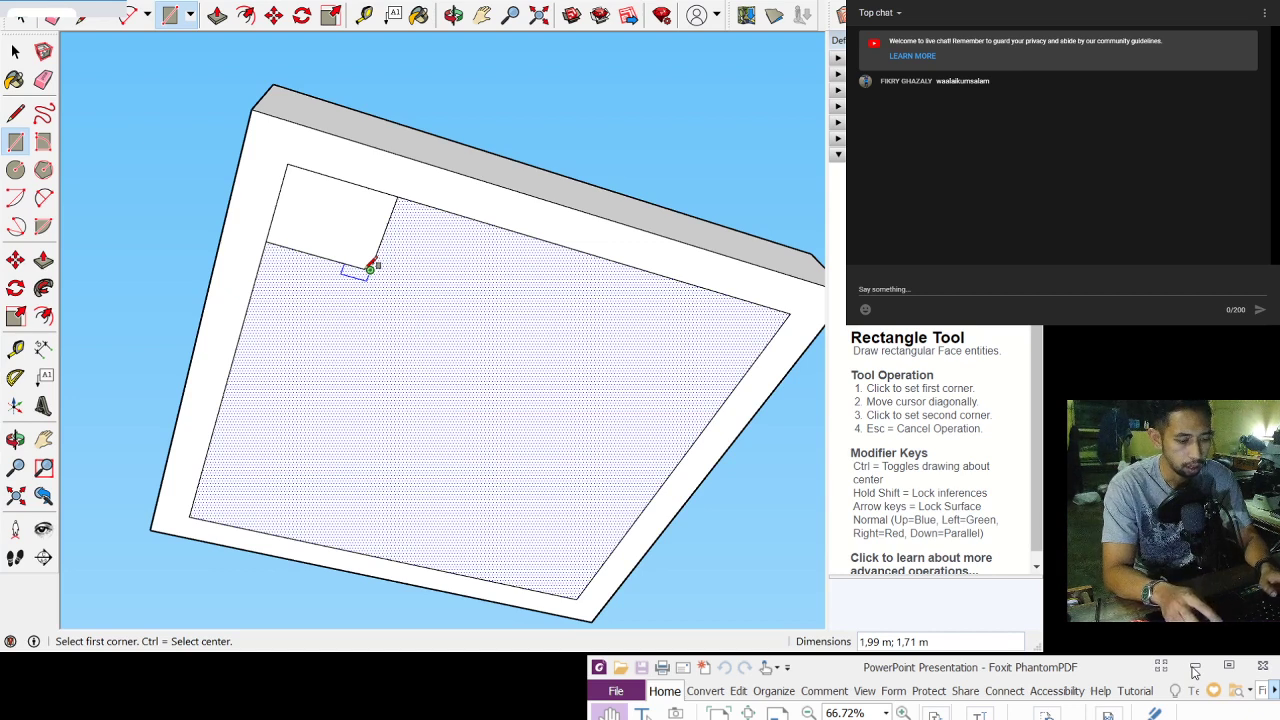
pyautogui.write('1')
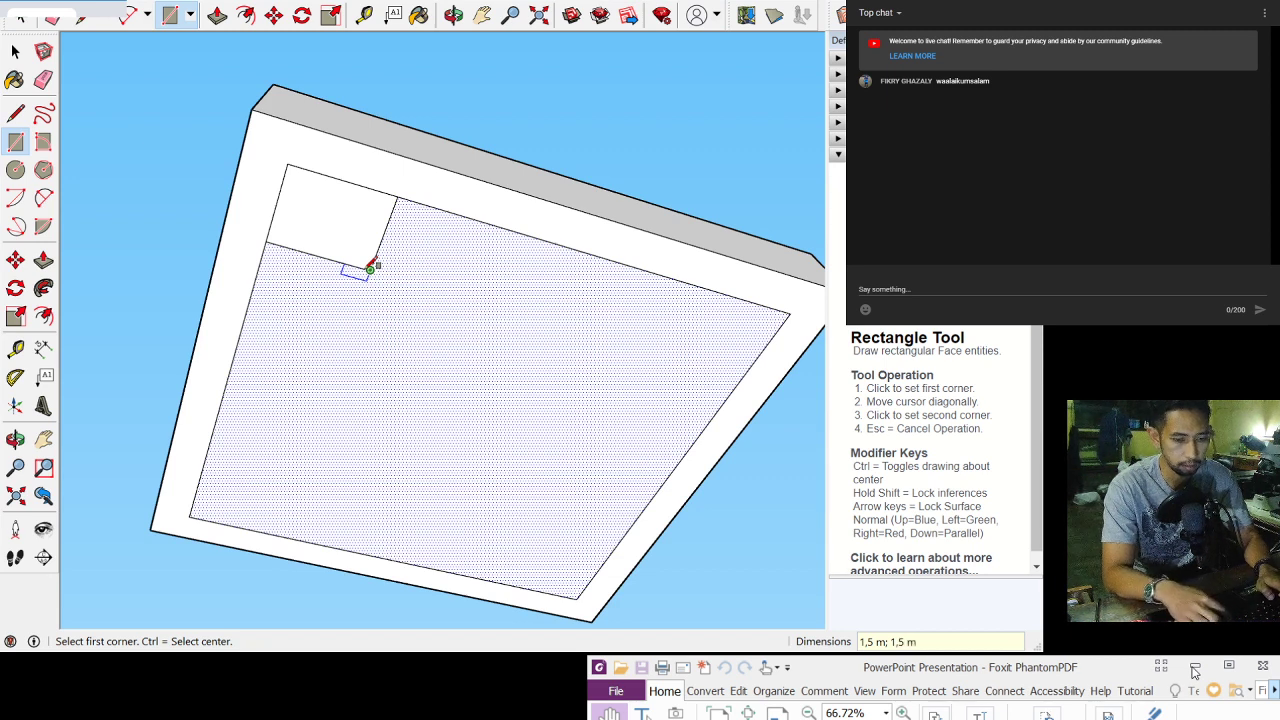
pyautogui.hotkey('ctrl', 'z')
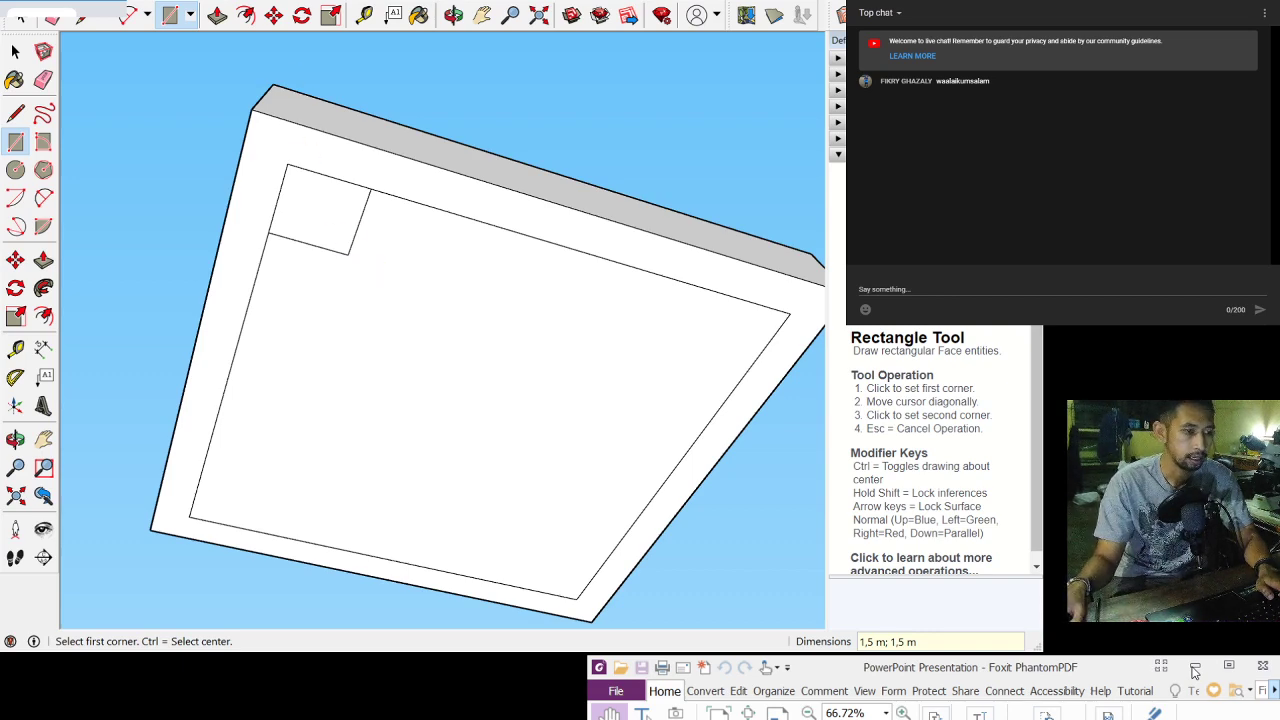
# Step: Push the 1.5 m corner square down 0.7 m from the pond's underside with Push/Pull to form a sump
pyautogui.click(453, 15)
pyautogui.moveTo(403, 280); pyautogui.dragTo(229, 197)
pyautogui.moveTo(566, 394)
pyautogui.mouseDown()
pyautogui.moveTo(349, 289)
pyautogui.moveTo(376, 284)
pyautogui.moveTo(314, 214)
pyautogui.moveTo(331, 209)
pyautogui.moveTo(315, 177)
pyautogui.mouseUp()
pyautogui.scroll(4, 380, 237)
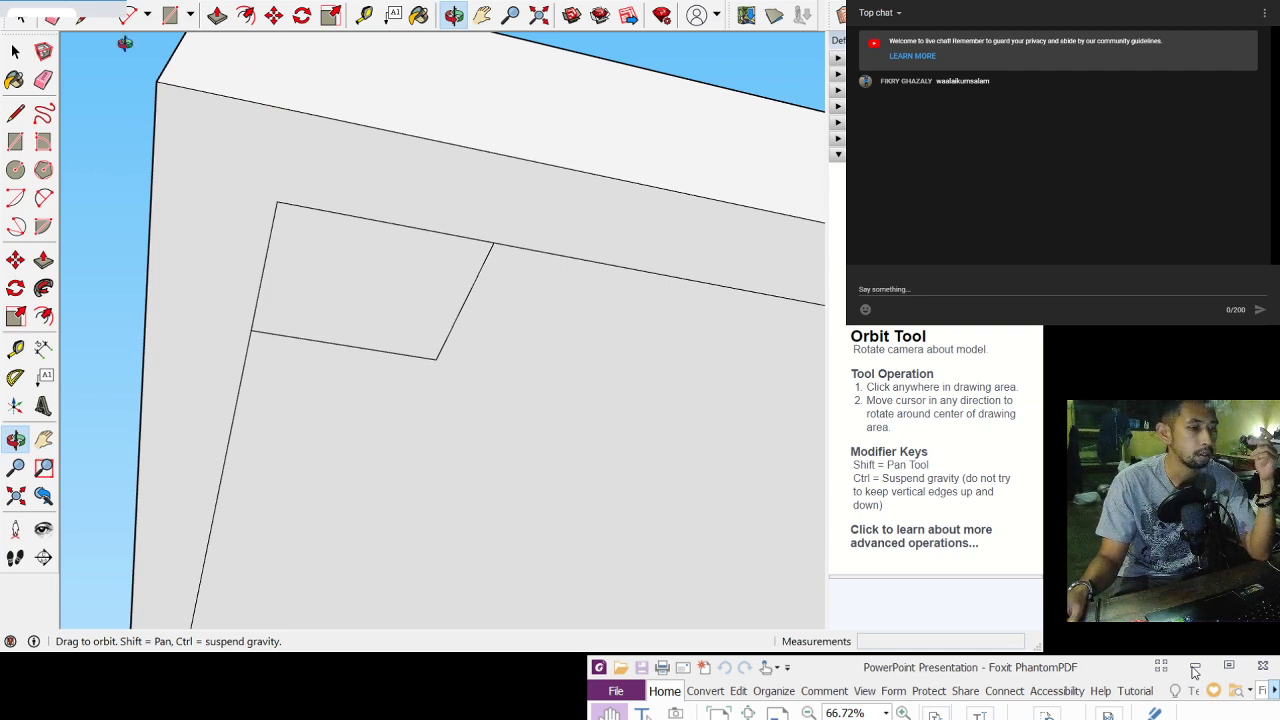
pyautogui.click(15, 50)
pyautogui.click(357, 300)
pyautogui.press('p')
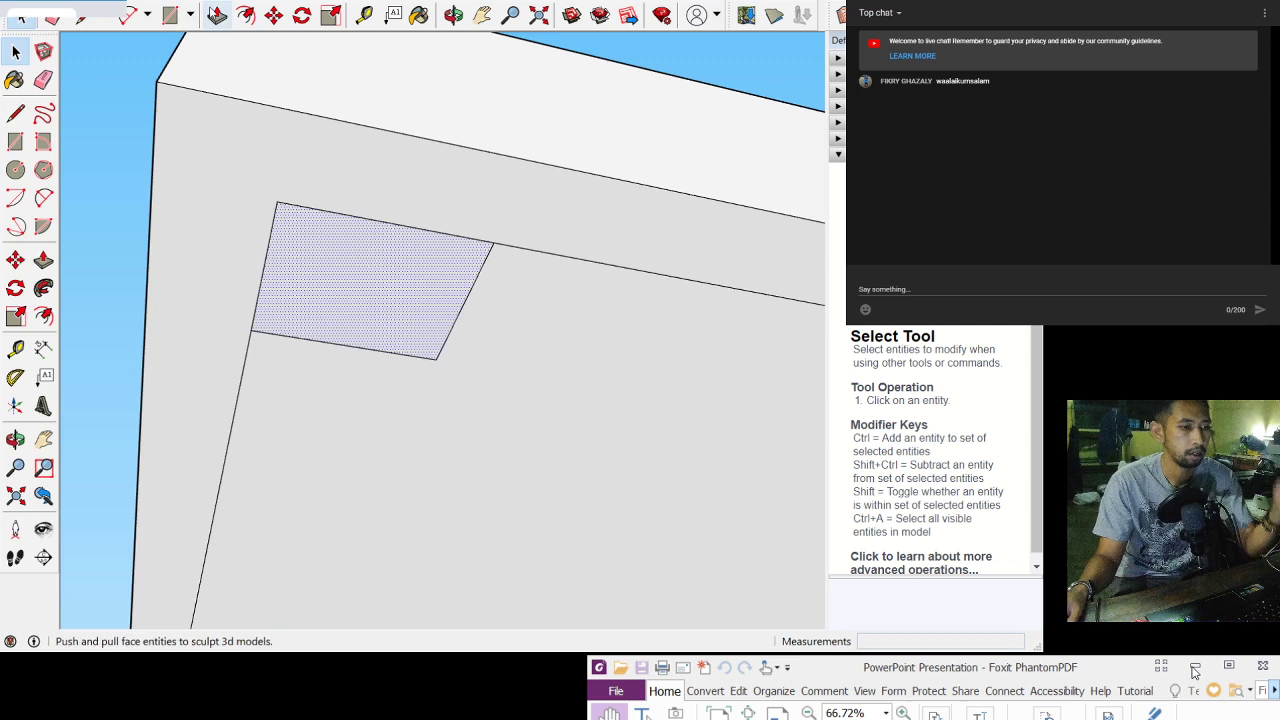
pyautogui.click(362, 316)
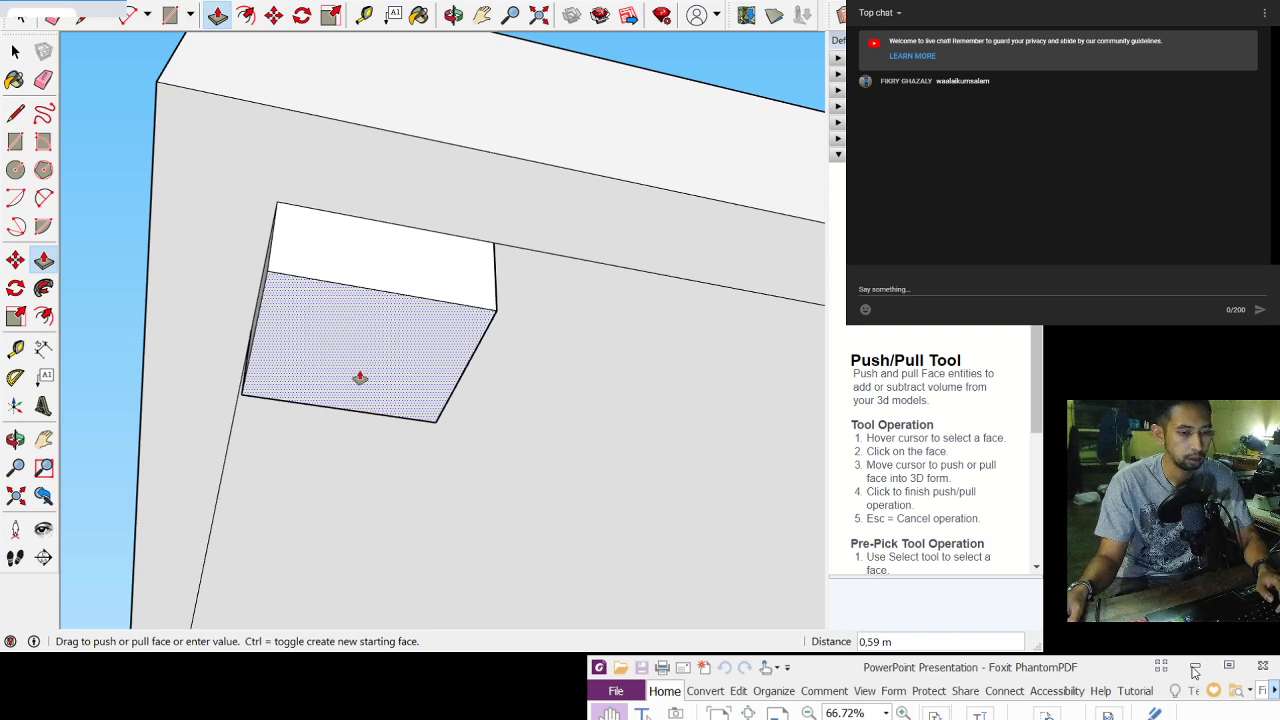
pyautogui.click(360, 378)
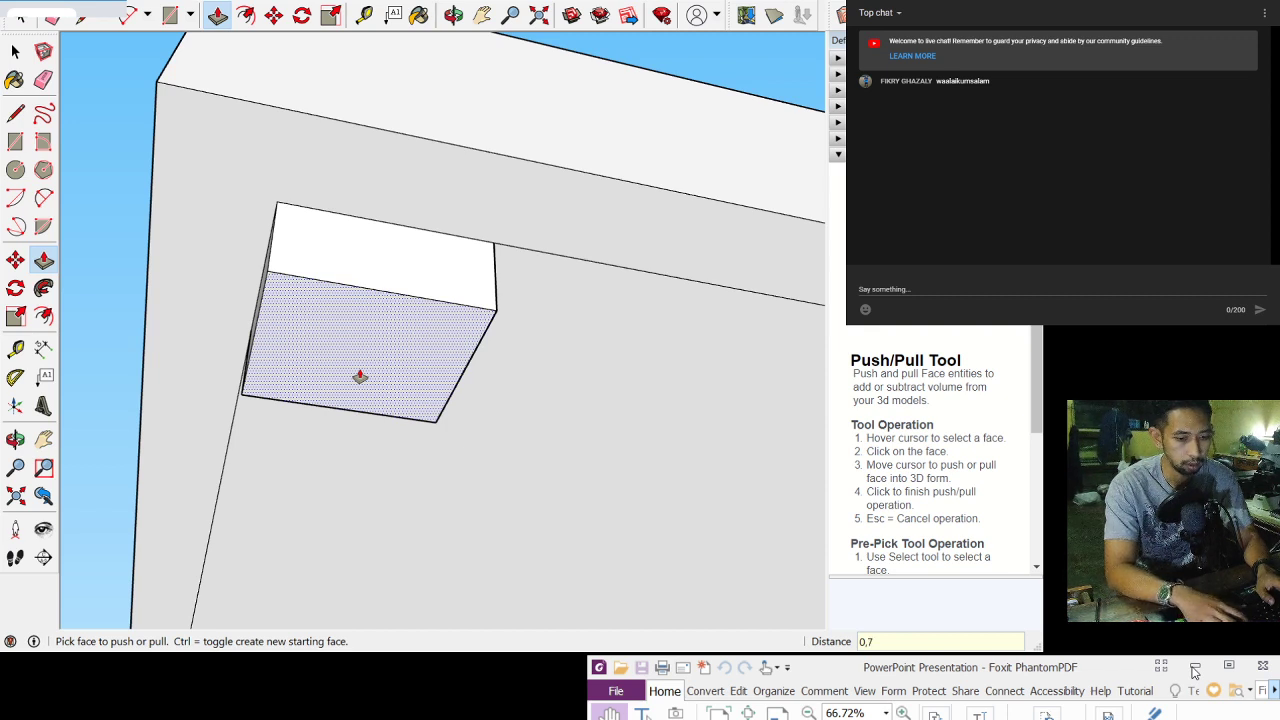
pyautogui.click(360, 377)
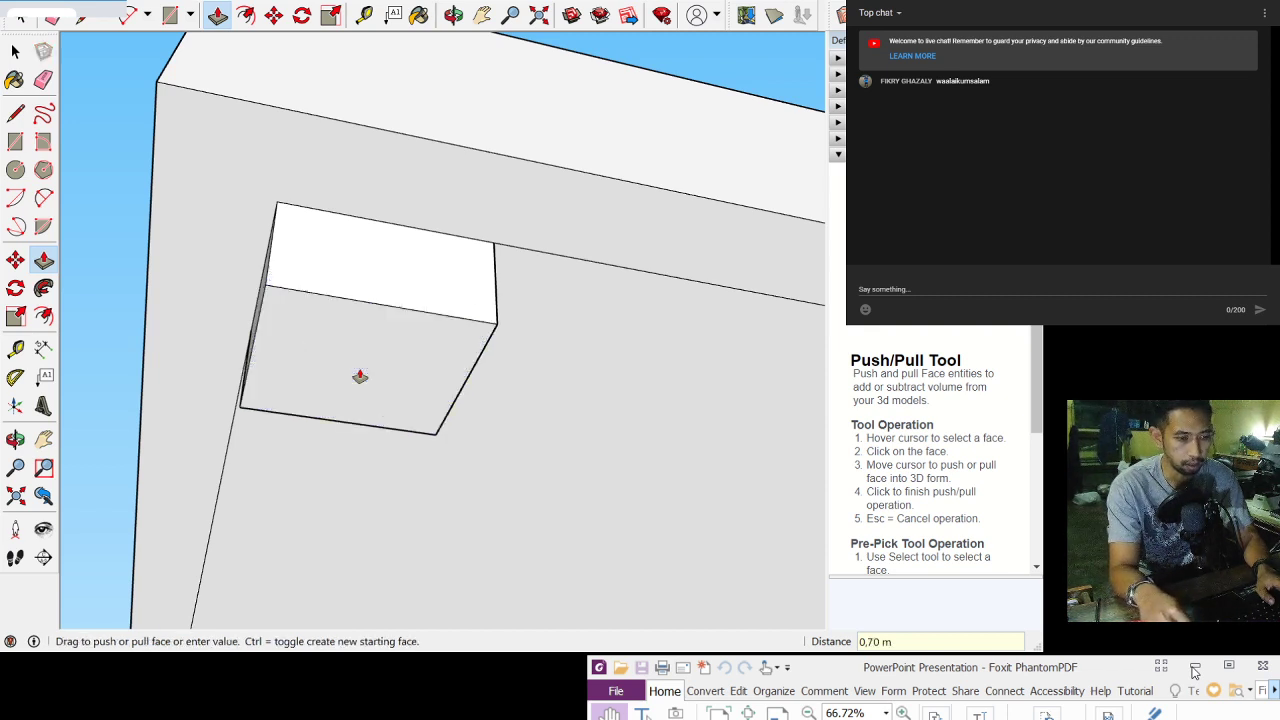
# Step: Inspect the pond's interior and the recessed square in its floor corner from above
pyautogui.click(453, 15)
pyautogui.moveTo(430, 370); pyautogui.dragTo(470, 250)
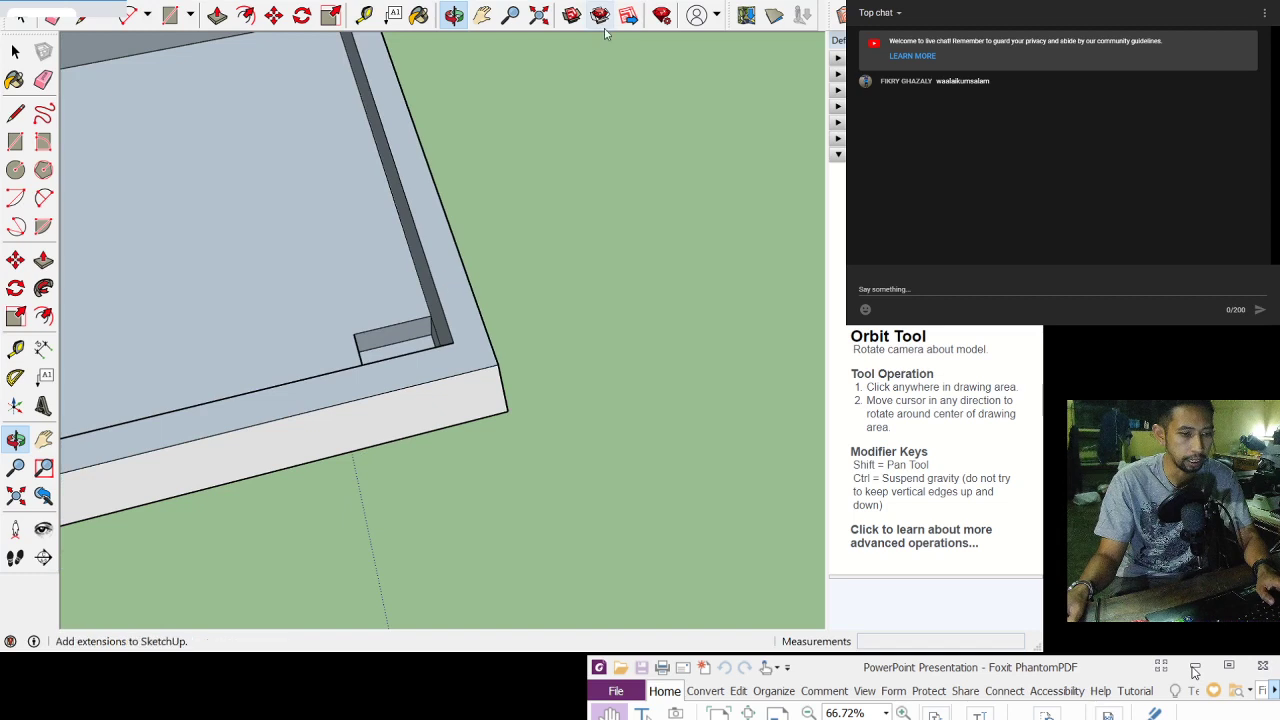
pyautogui.click(482, 15)
pyautogui.moveTo(381, 183); pyautogui.dragTo(559, 409)
pyautogui.click(454, 15)
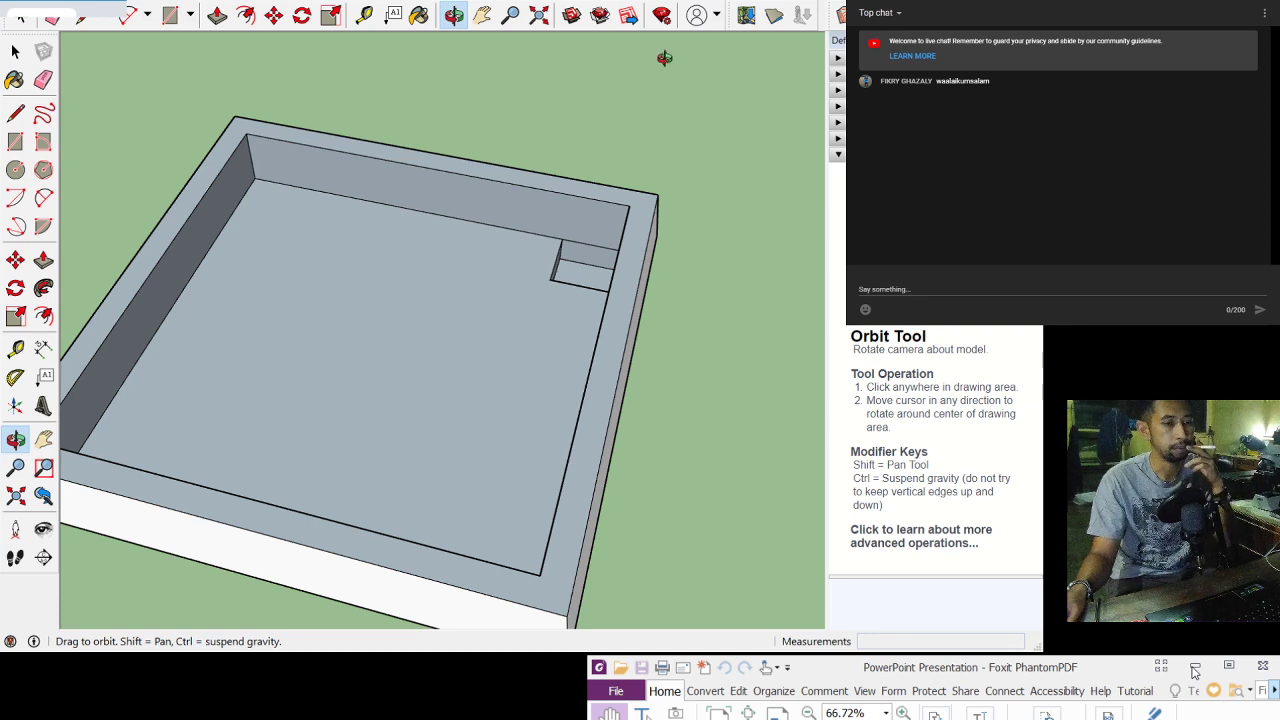
# Step: Dimension two adjacent inner rim edges of the 10 m by 10 m pond, starting from their shared corner
pyautogui.click(483, 16)
pyautogui.moveTo(471, 63); pyautogui.dragTo(586, 77)
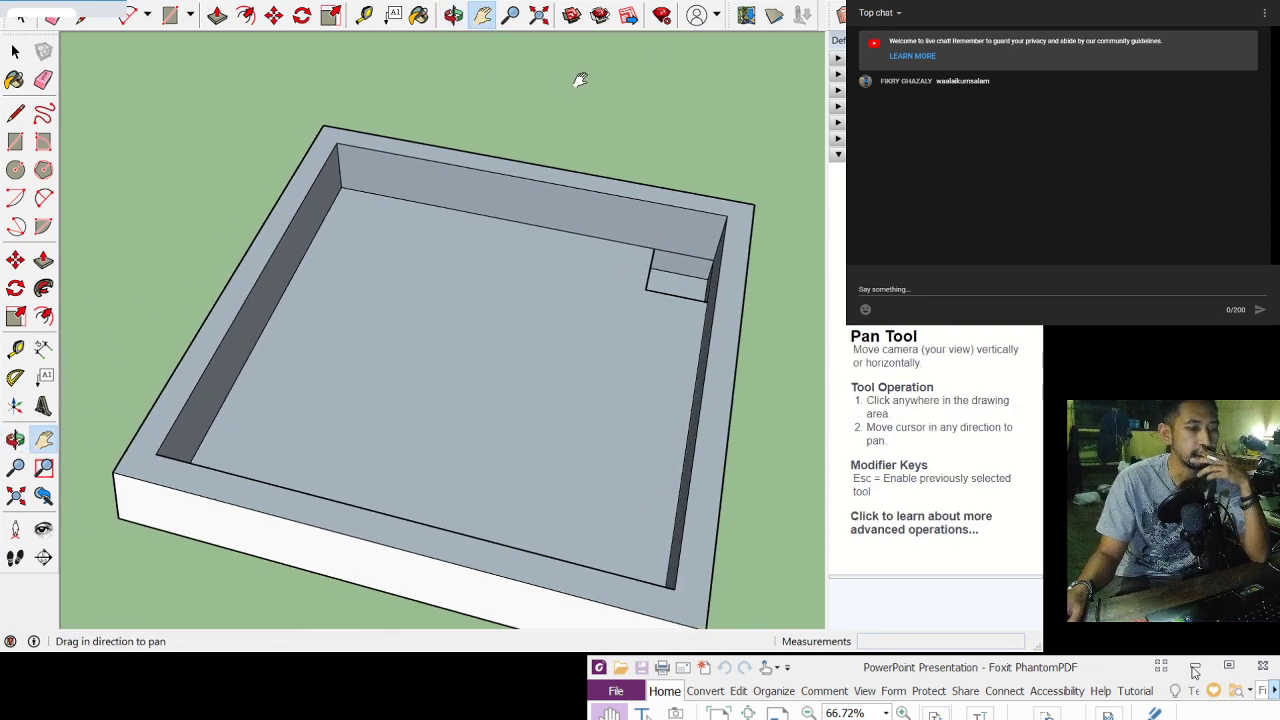
pyautogui.click(43, 348)
pyautogui.click(339, 146)
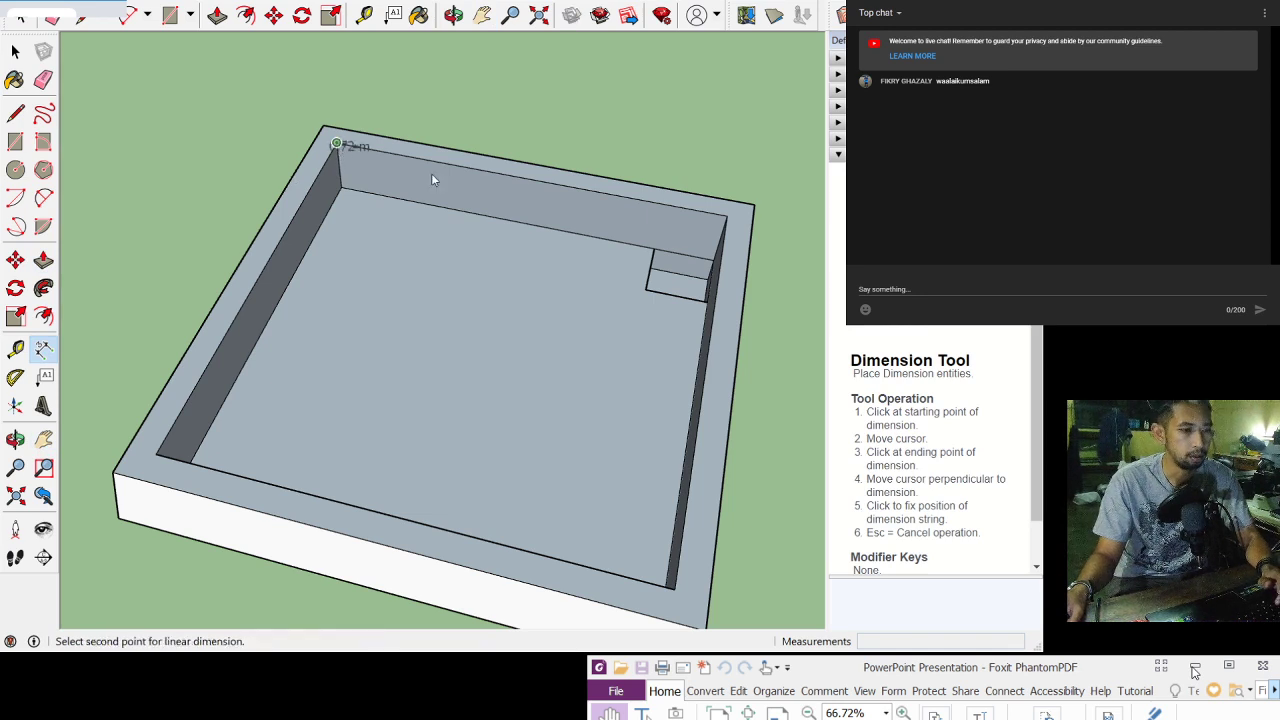
pyautogui.click(727, 212)
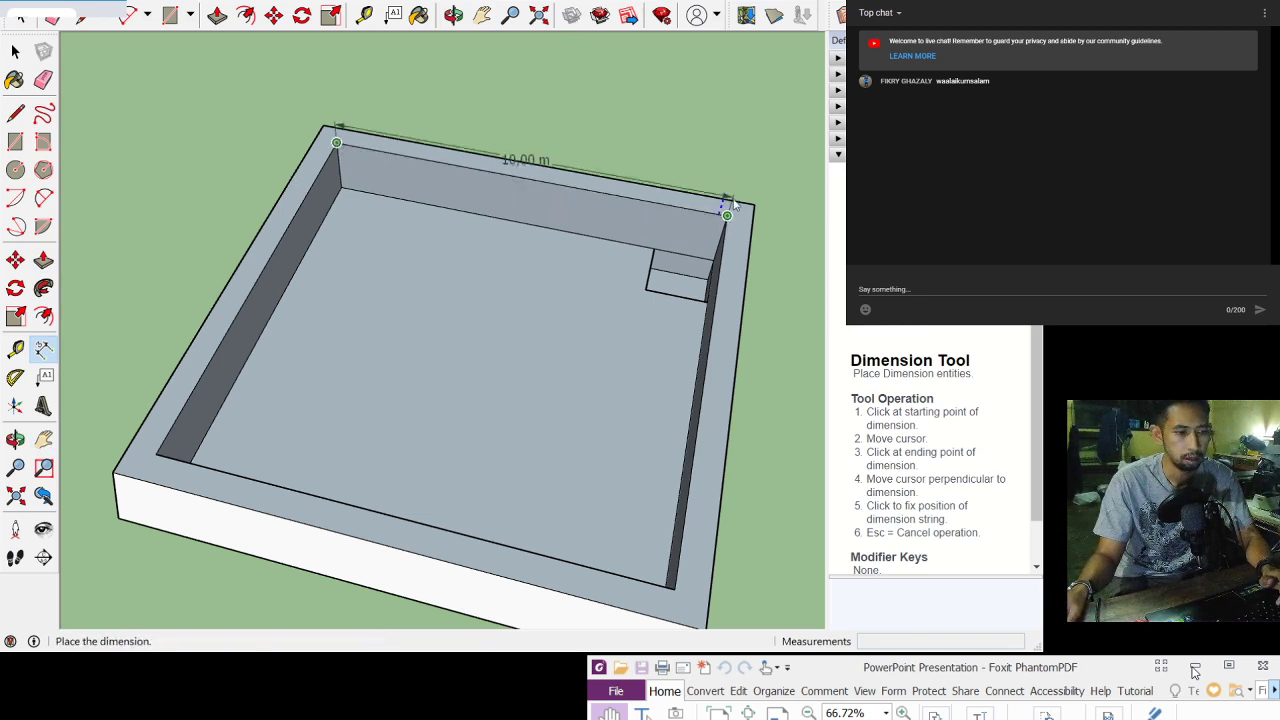
pyautogui.click(395, 202)
pyautogui.click(338, 144)
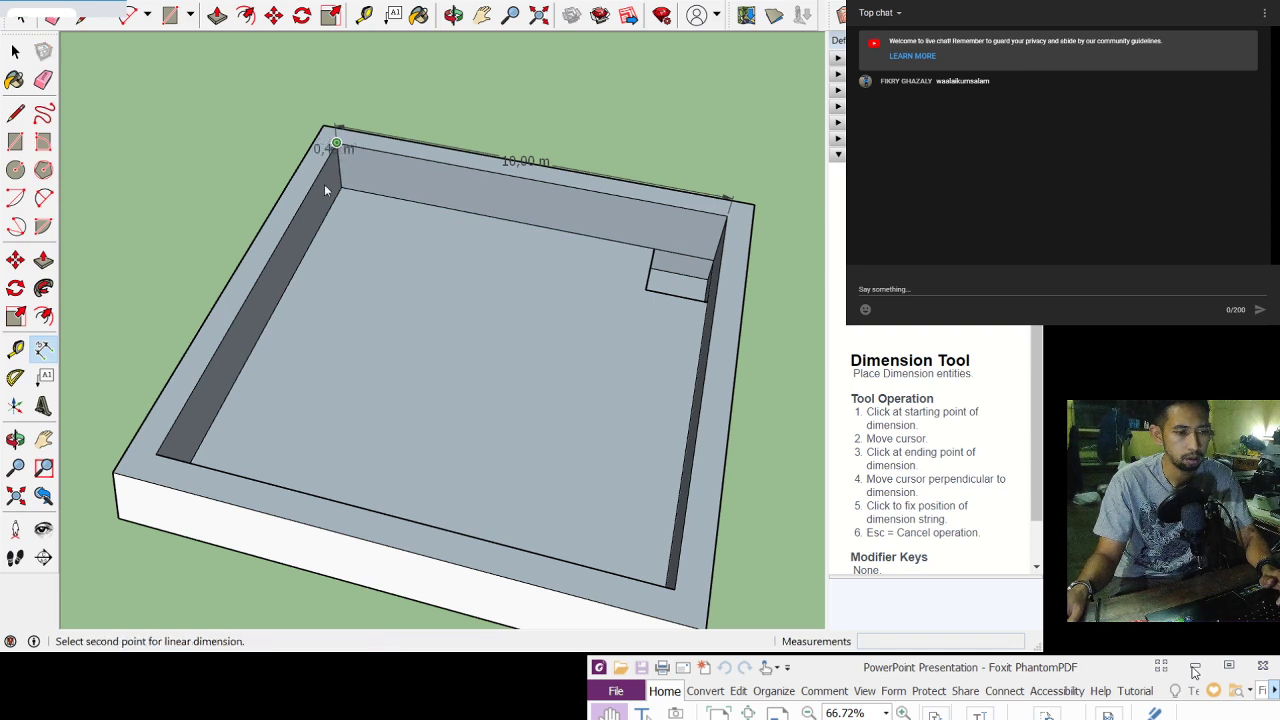
pyautogui.click(158, 455)
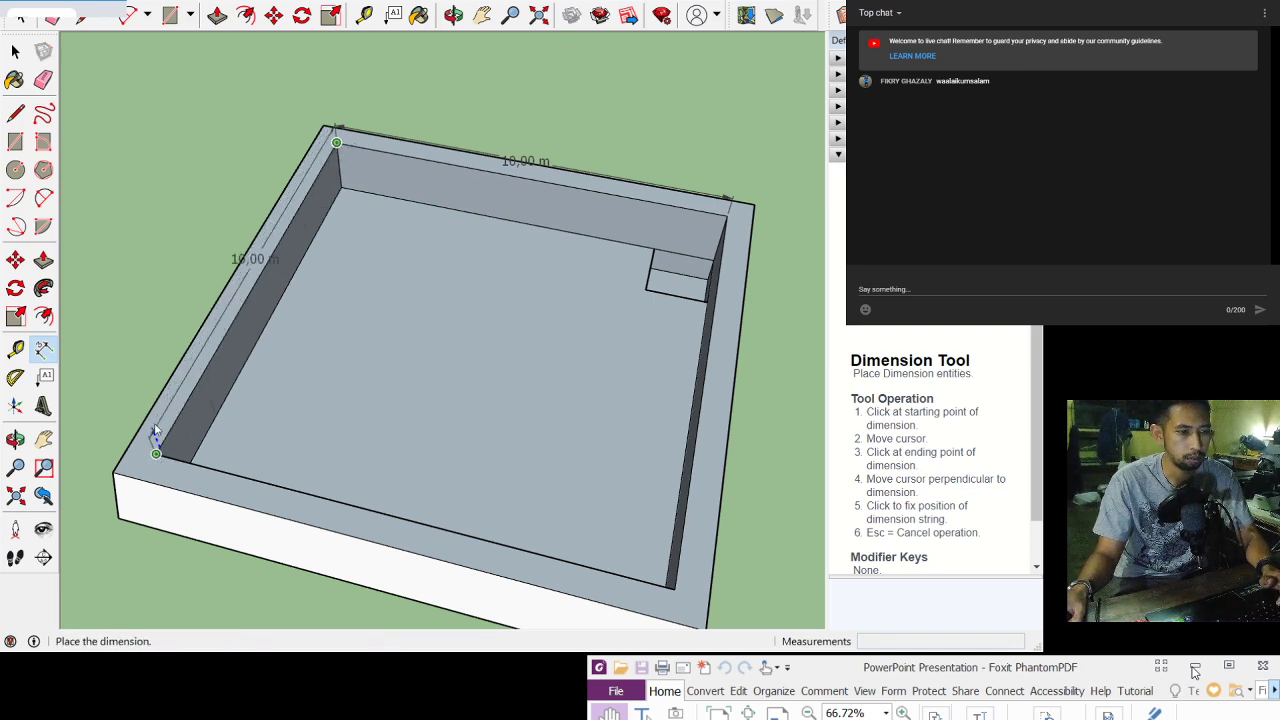
pyautogui.click(155, 429)
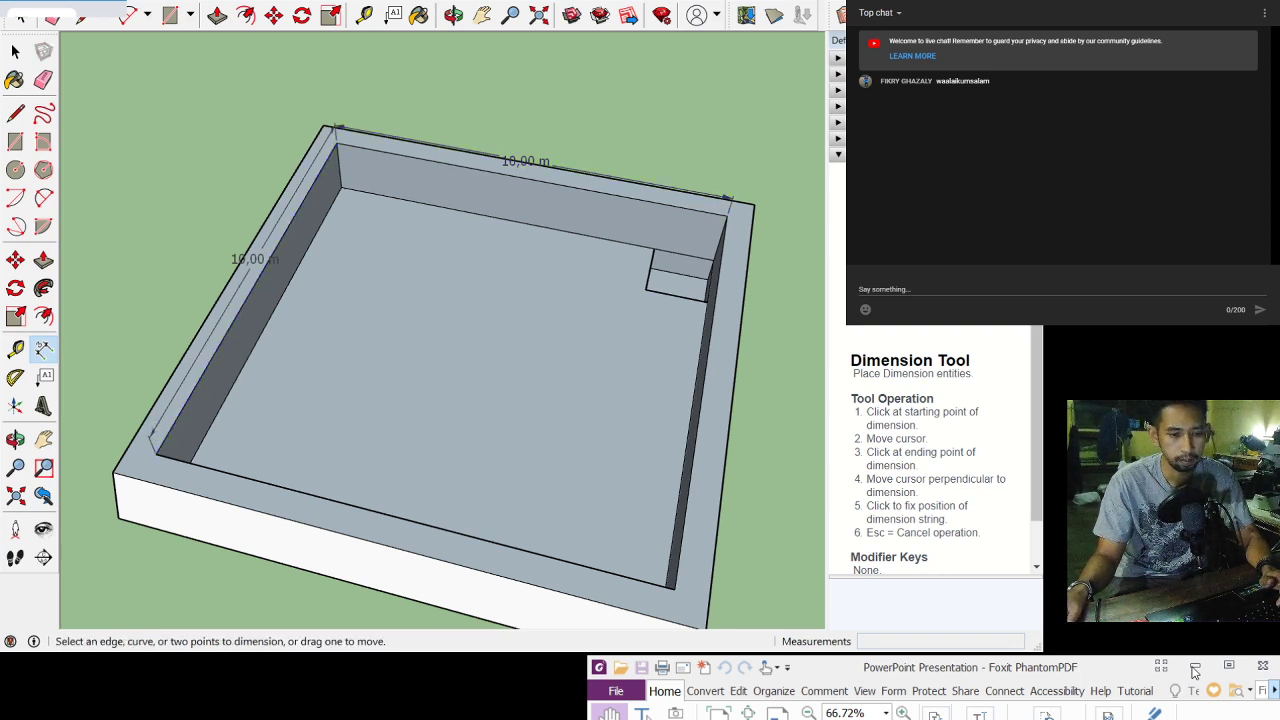
# Step: Draw a 15 m by 15 m square on the ground beside the 10 m pond with the Rectangle tool
pyautogui.click(453, 14)
pyautogui.moveTo(474, 106); pyautogui.dragTo(577, 408)
pyautogui.scroll(-5, 577, 408)
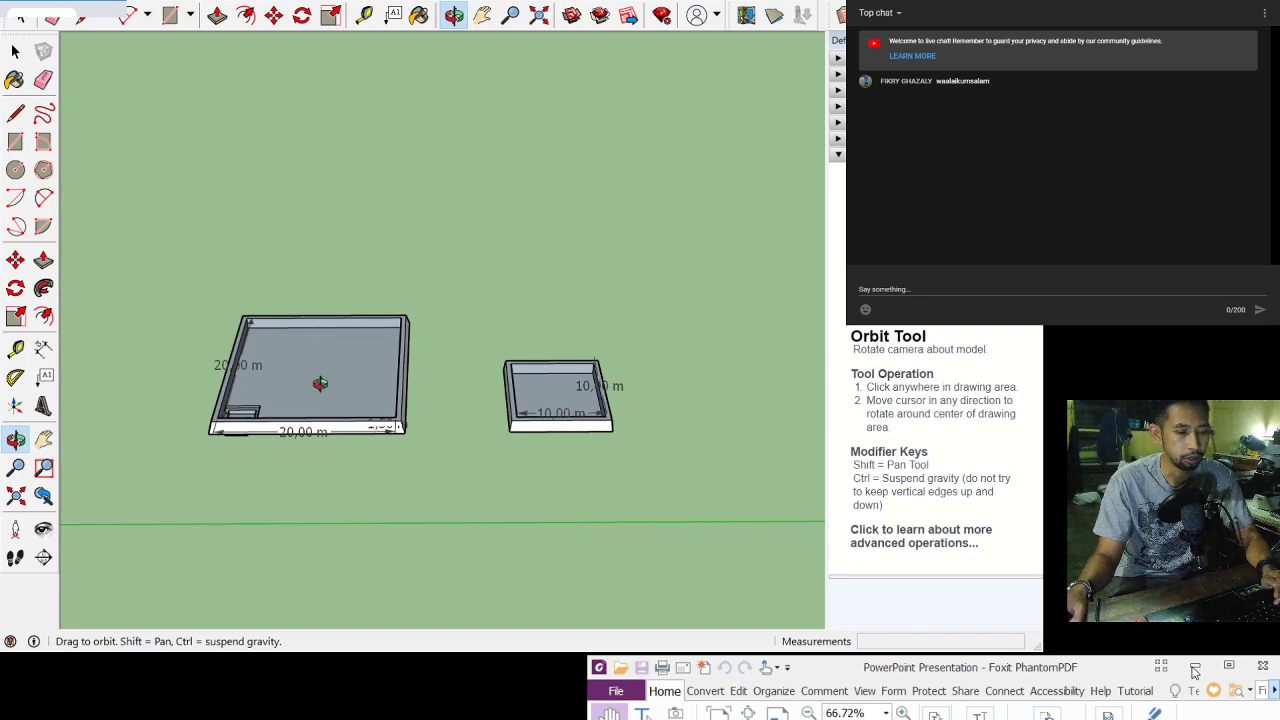
pyautogui.click(482, 15)
pyautogui.moveTo(591, 343); pyautogui.dragTo(465, 347)
pyautogui.scroll(5, 486, 383)
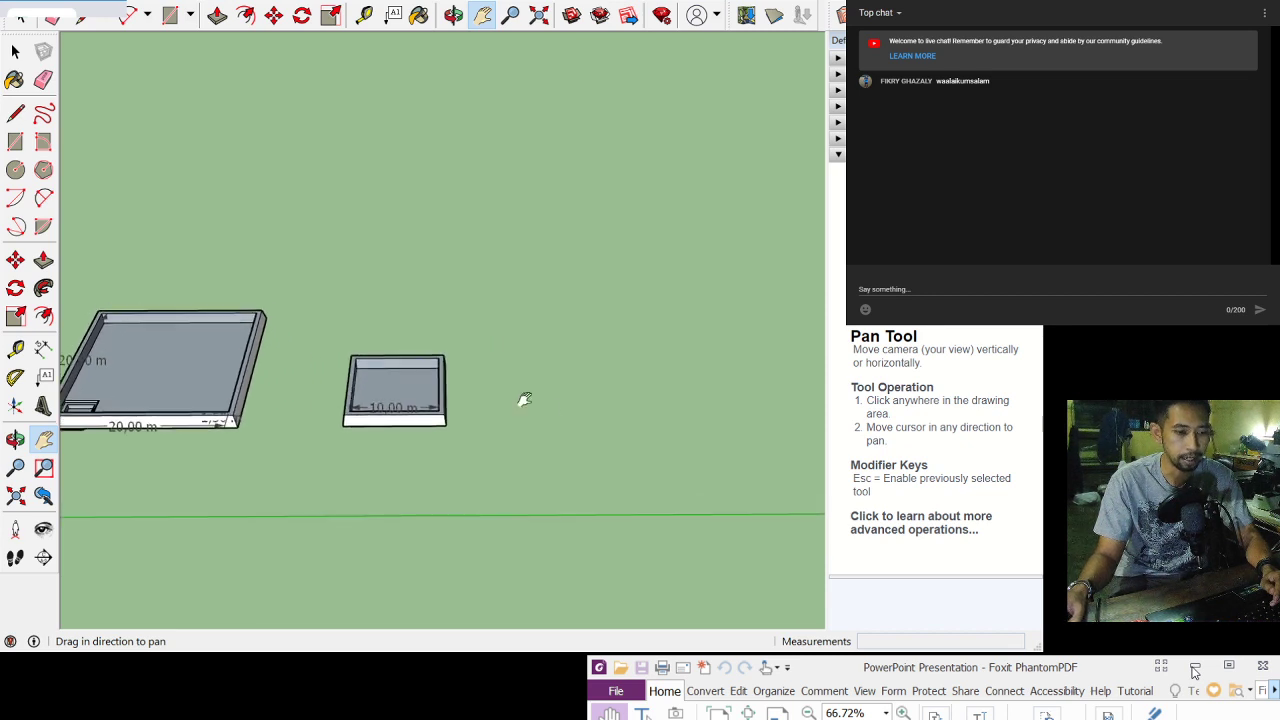
pyautogui.moveTo(517, 383); pyautogui.dragTo(469, 374)
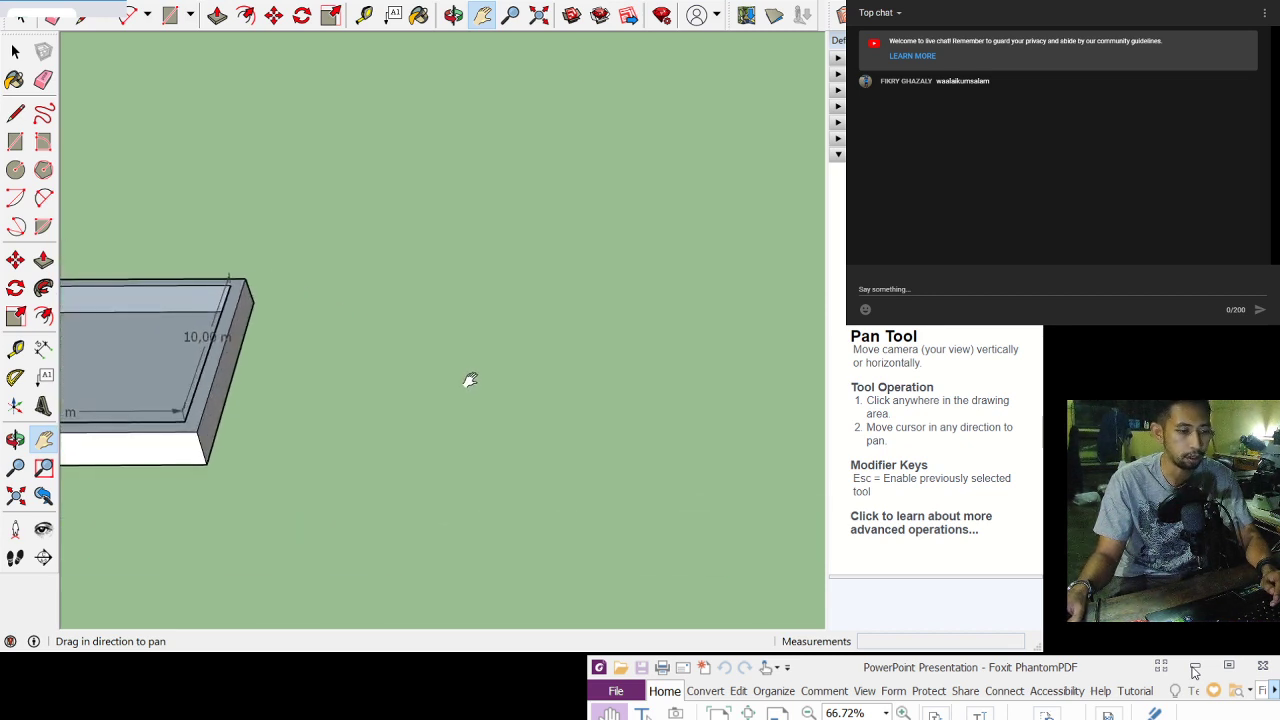
pyautogui.click(16, 142)
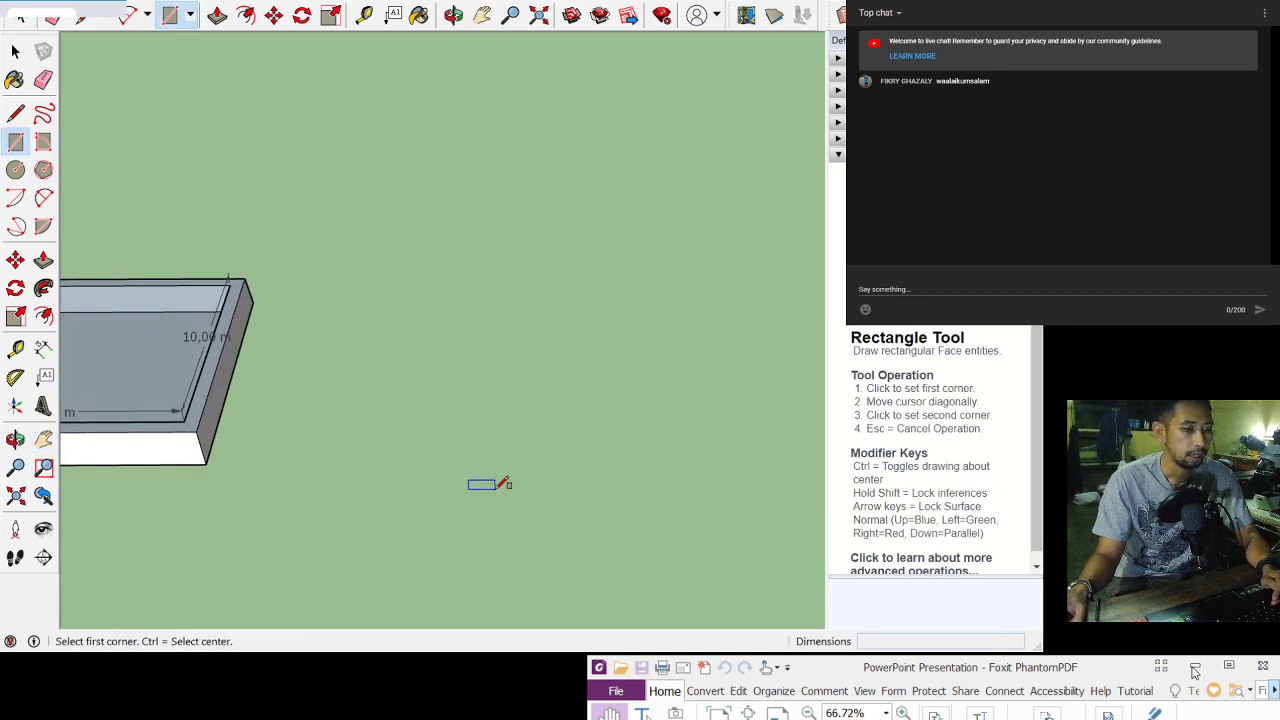
pyautogui.click(398, 461)
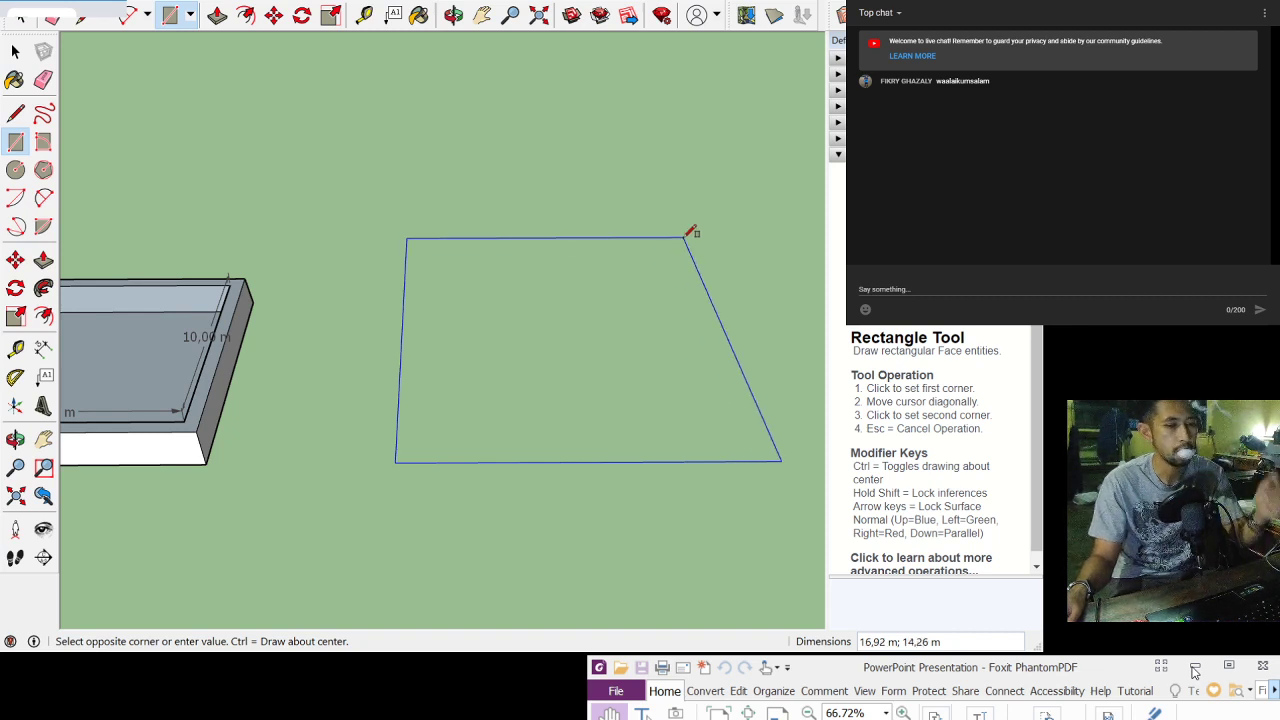
pyautogui.click(686, 237)
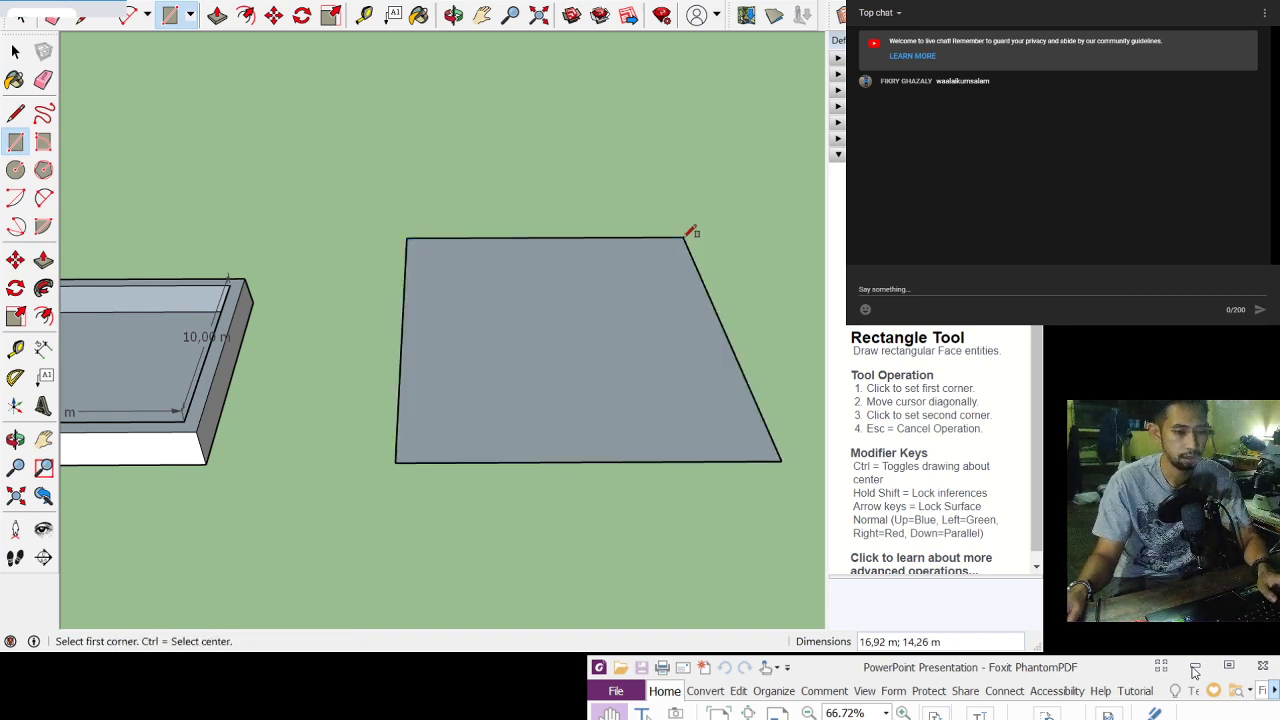
pyautogui.write('1')
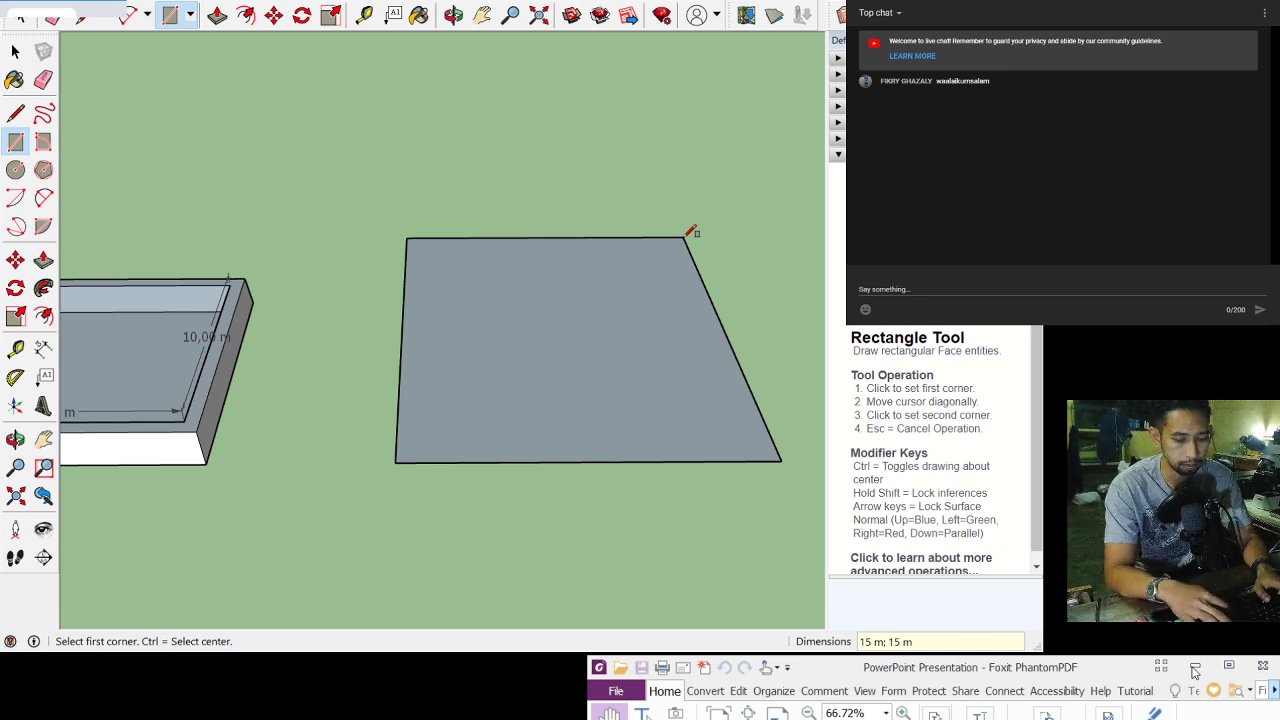
pyautogui.press('Return')
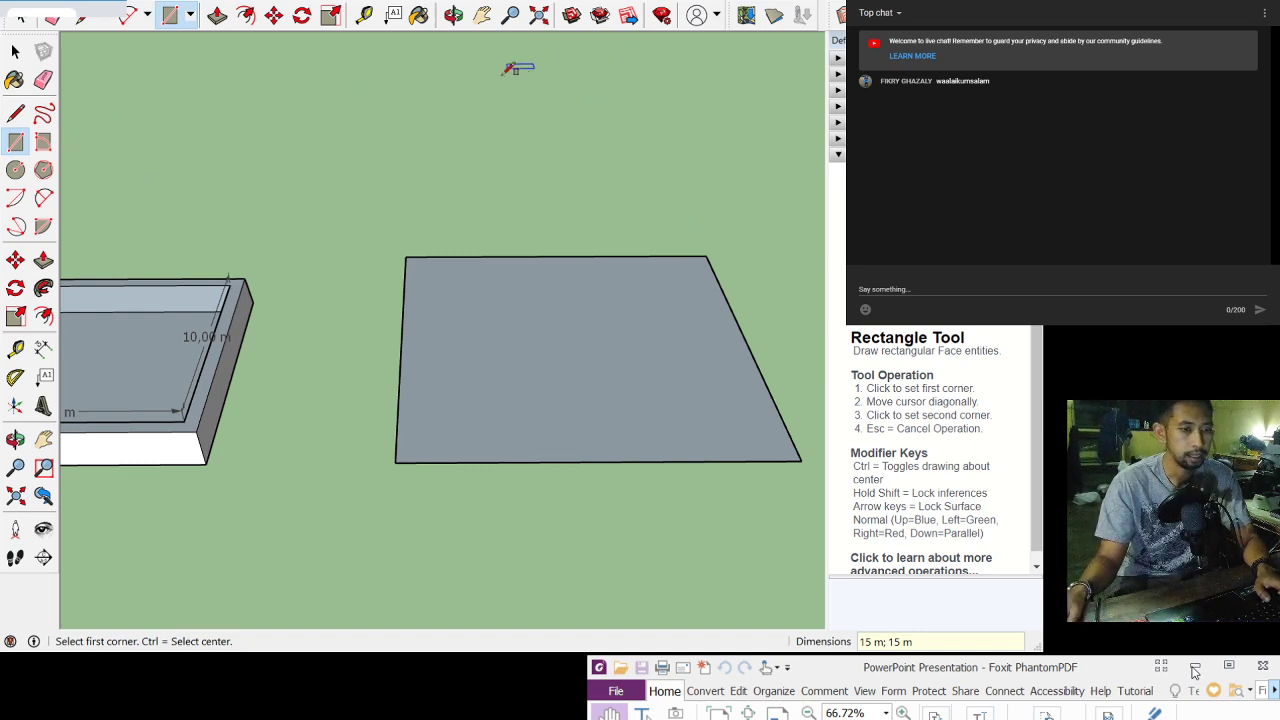
# Step: Offset the 15 m square's outline outward by 0.6 m to form the pond's rim
pyautogui.click(453, 14)
pyautogui.moveTo(545, 336); pyautogui.dragTo(260, 233)
pyautogui.click(15, 50)
pyautogui.click(370, 251)
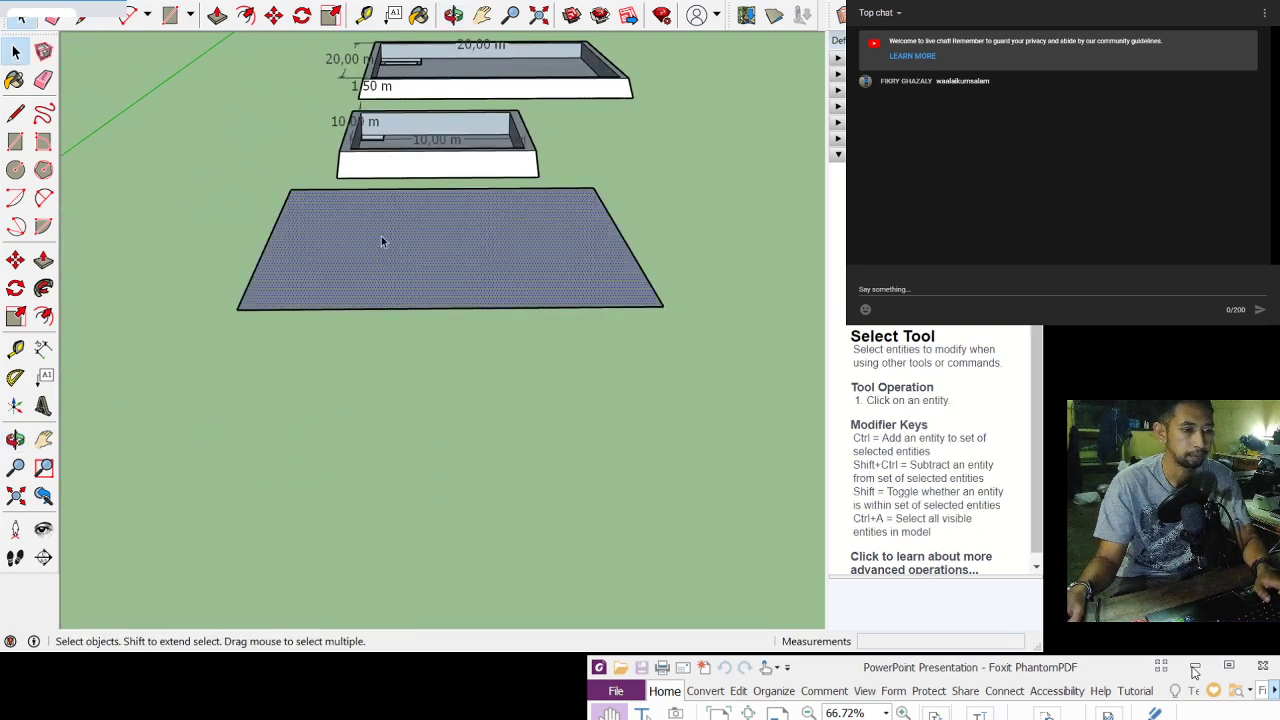
pyautogui.click(247, 15)
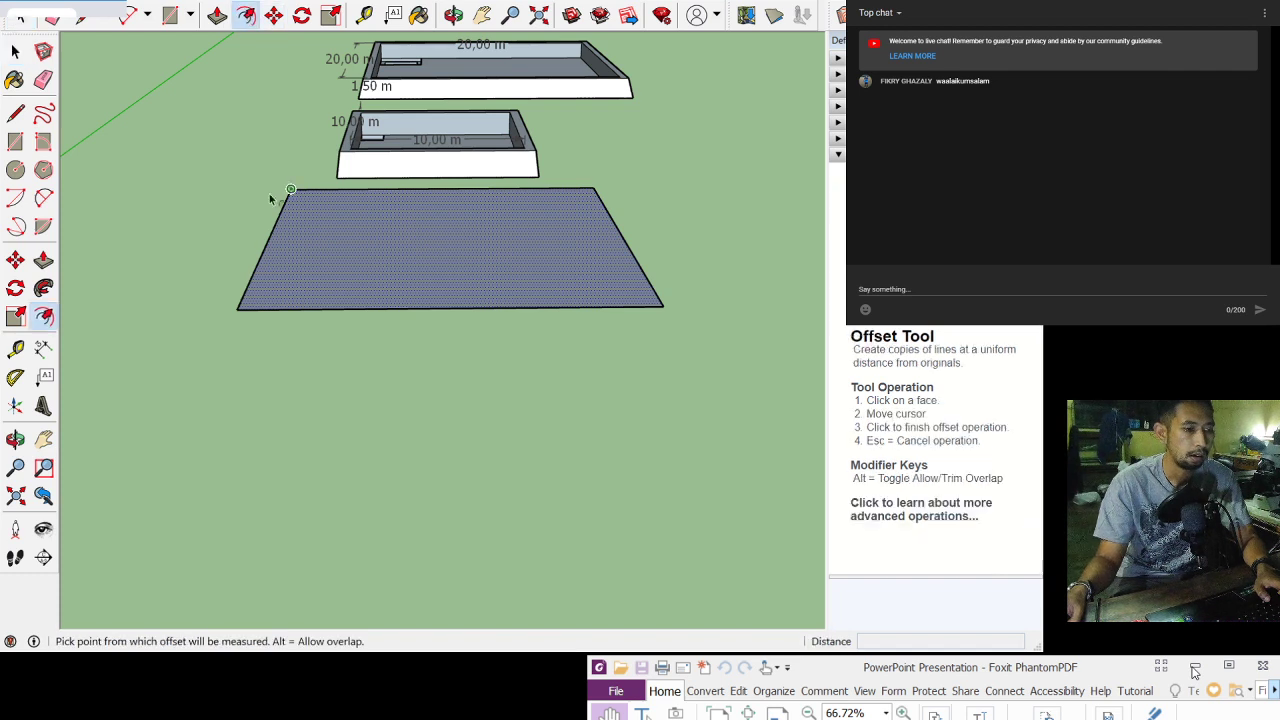
pyautogui.click(247, 288)
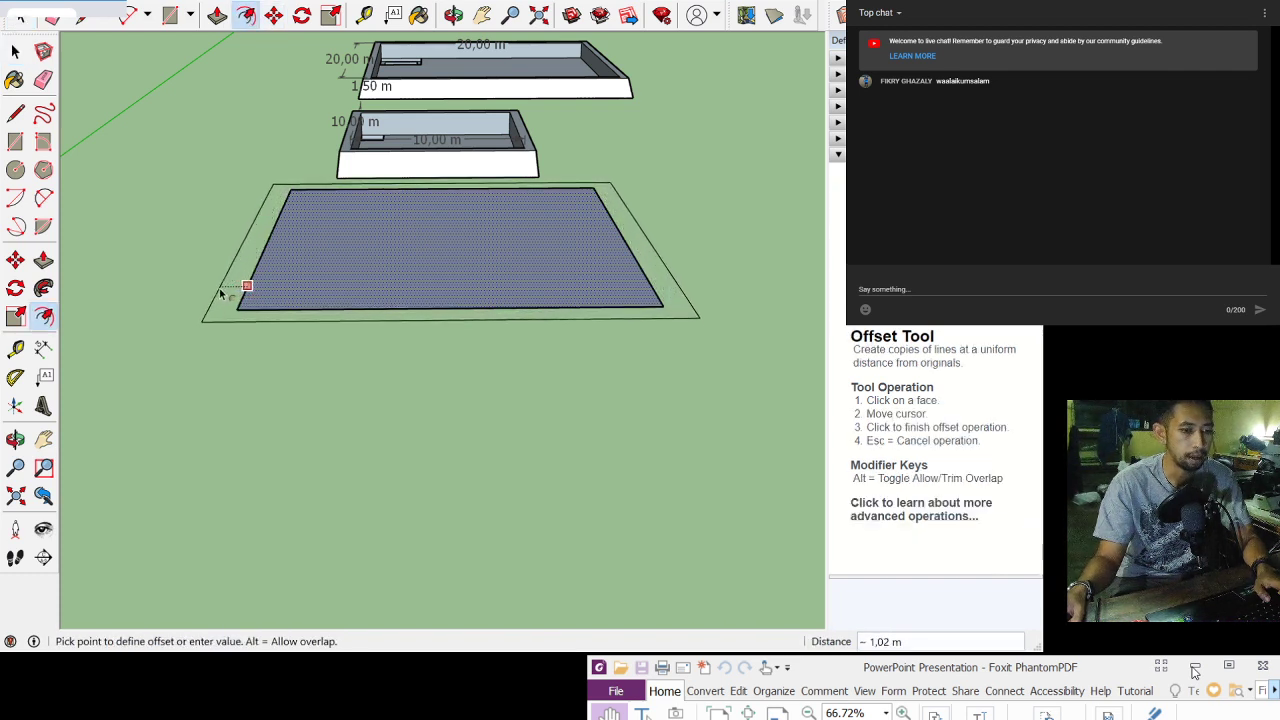
pyautogui.click(221, 292)
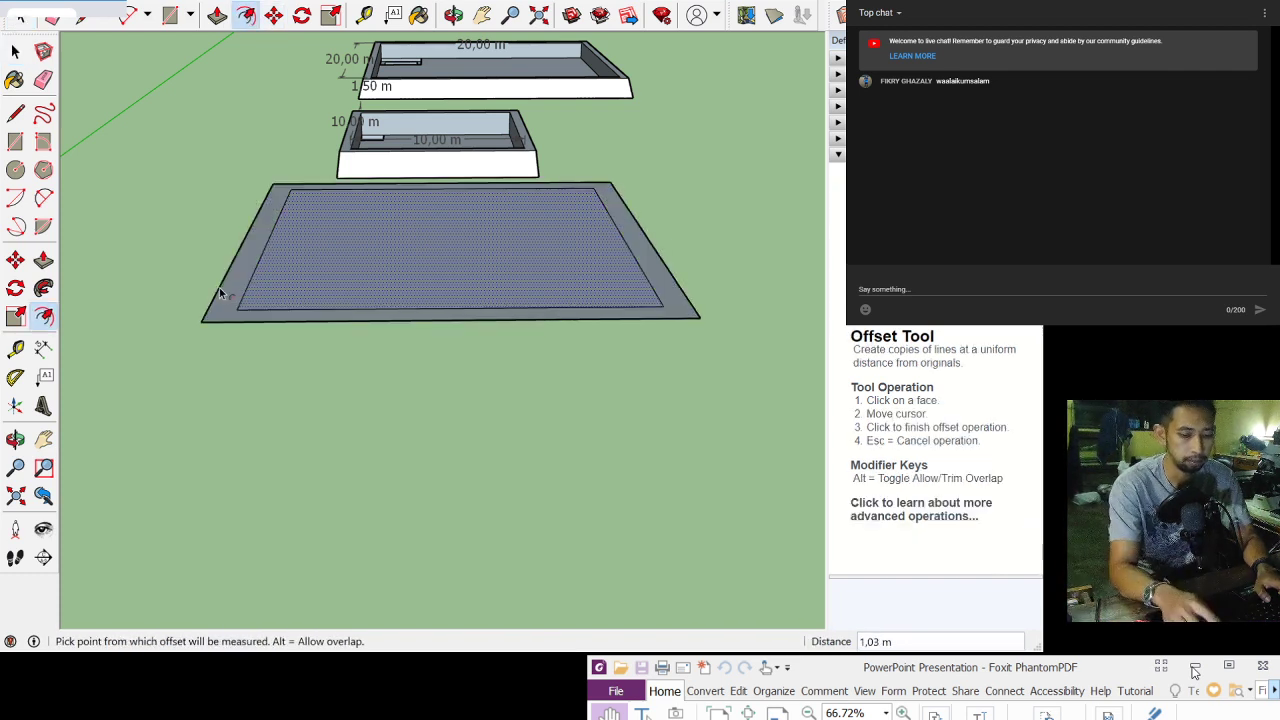
pyautogui.write('0,6')
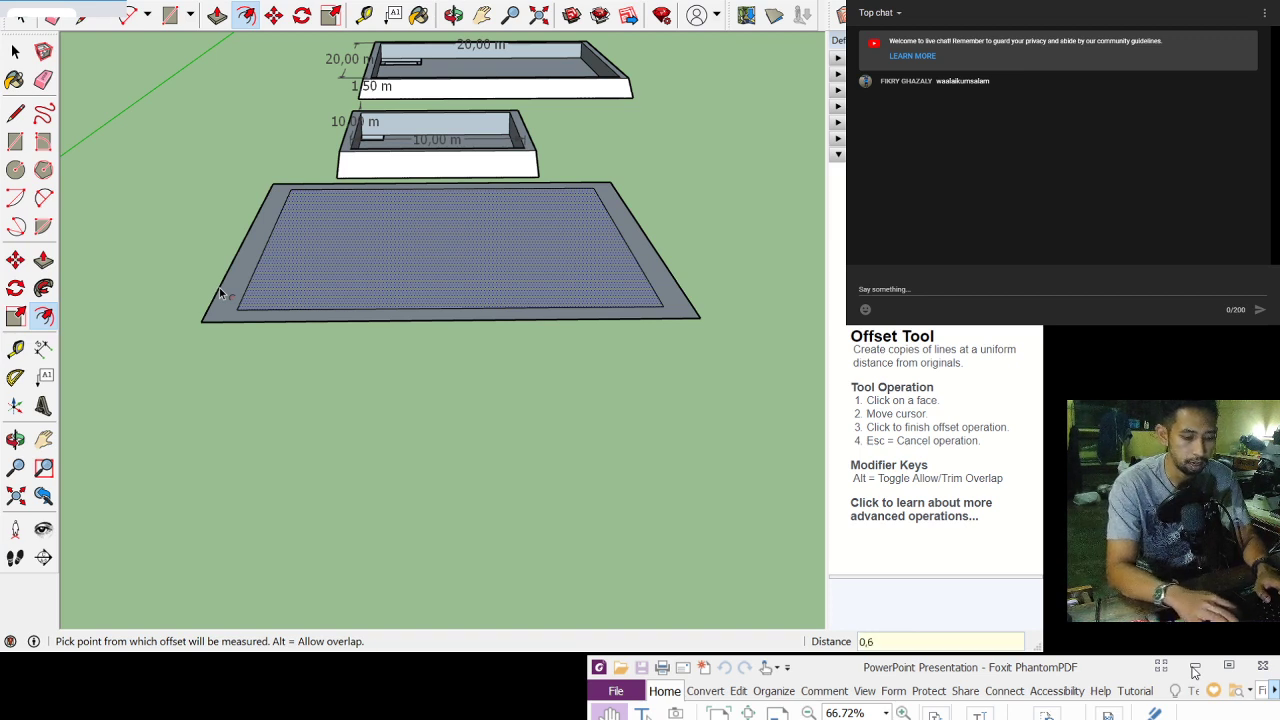
pyautogui.press('Return')
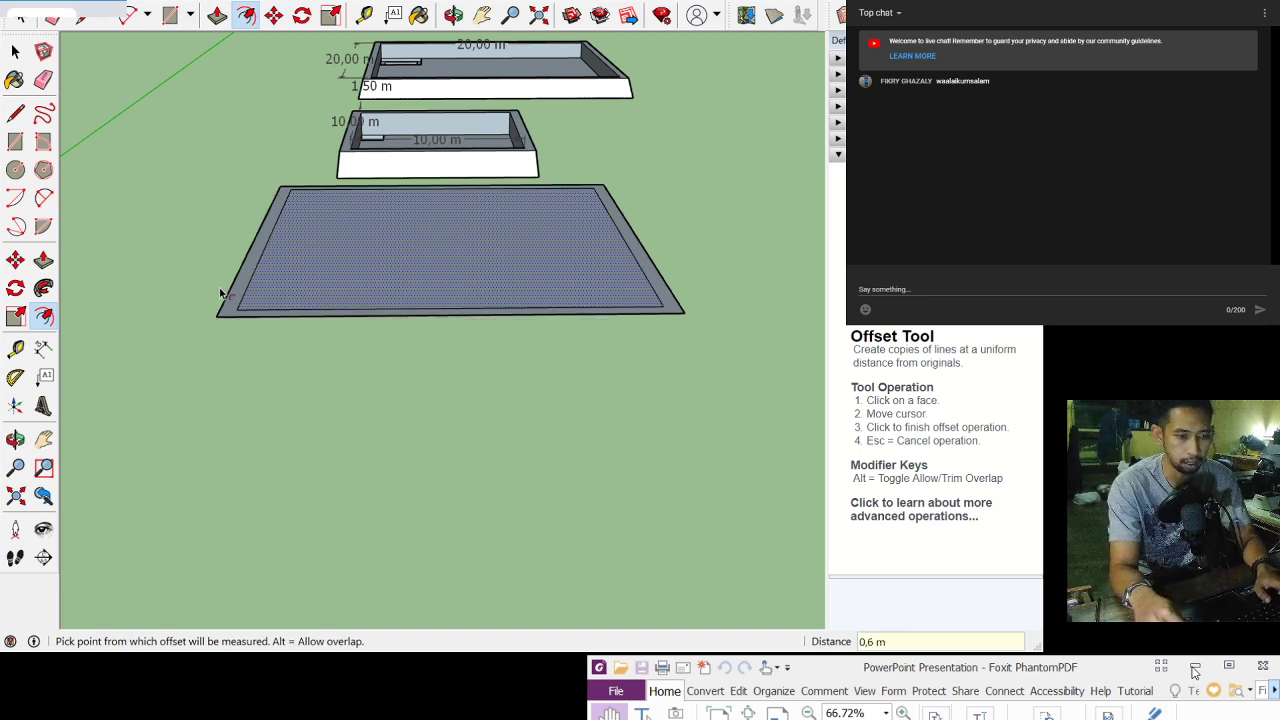
# Step: Push the inner 15 m square down 1.5 m with Push/Pull to form the pond basin
pyautogui.click(453, 14)
pyautogui.moveTo(503, 231)
pyautogui.mouseDown()
pyautogui.moveTo(555, 160)
pyautogui.moveTo(357, 157)
pyautogui.moveTo(371, 194)
pyautogui.moveTo(360, 191)
pyautogui.moveTo(586, 226)
pyautogui.moveTo(431, 120)
pyautogui.mouseUp()
pyautogui.click(15, 51)
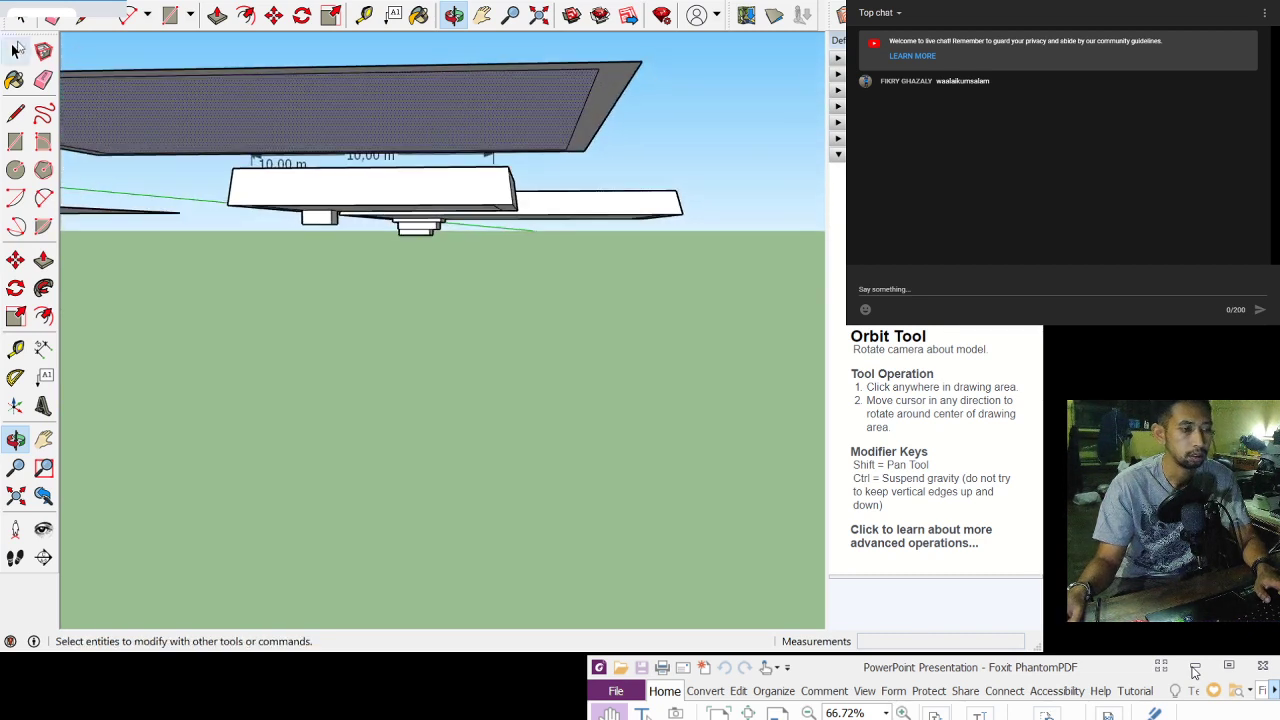
pyautogui.press('p')
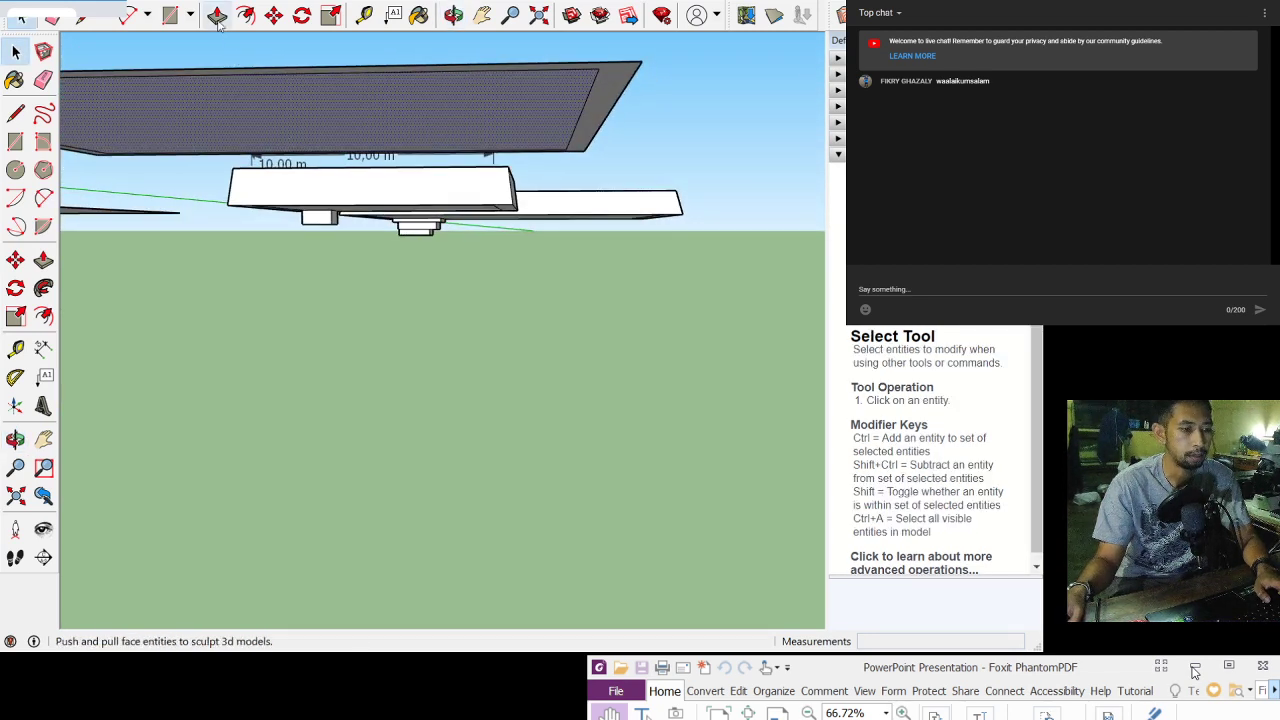
pyautogui.moveTo(259, 160); pyautogui.dragTo(263, 175)
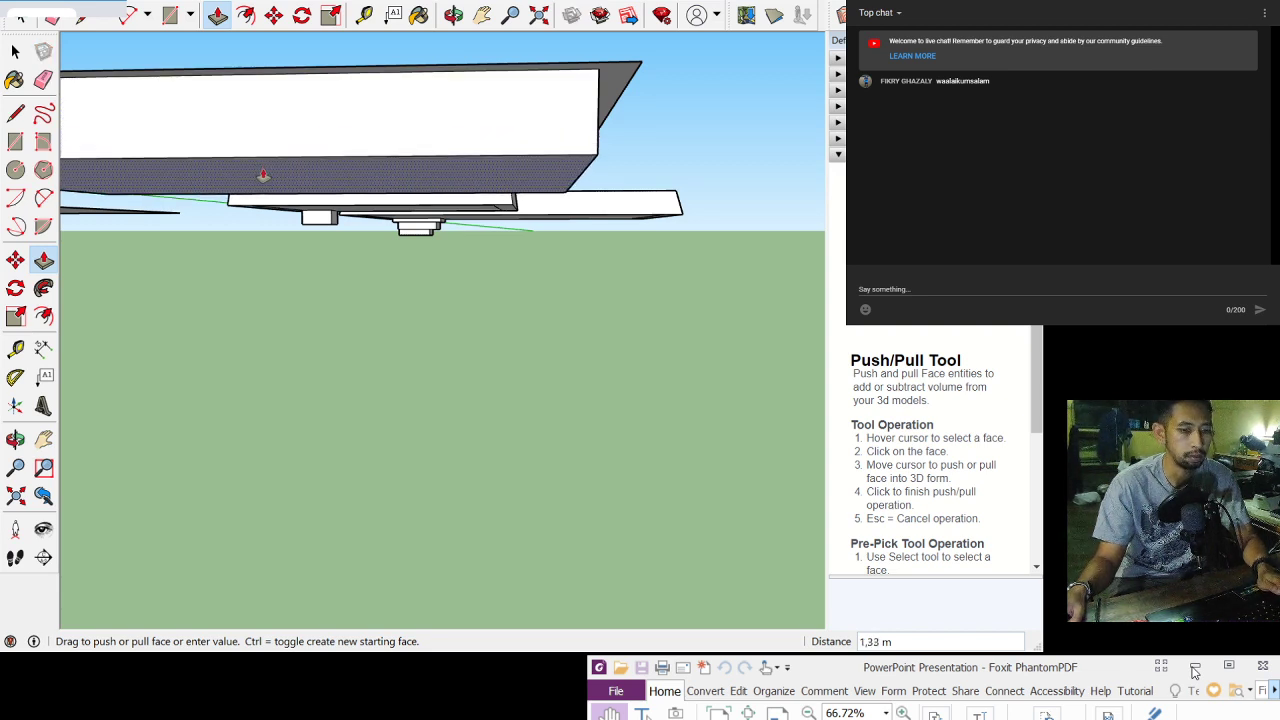
pyautogui.click(263, 175)
pyautogui.write('1')
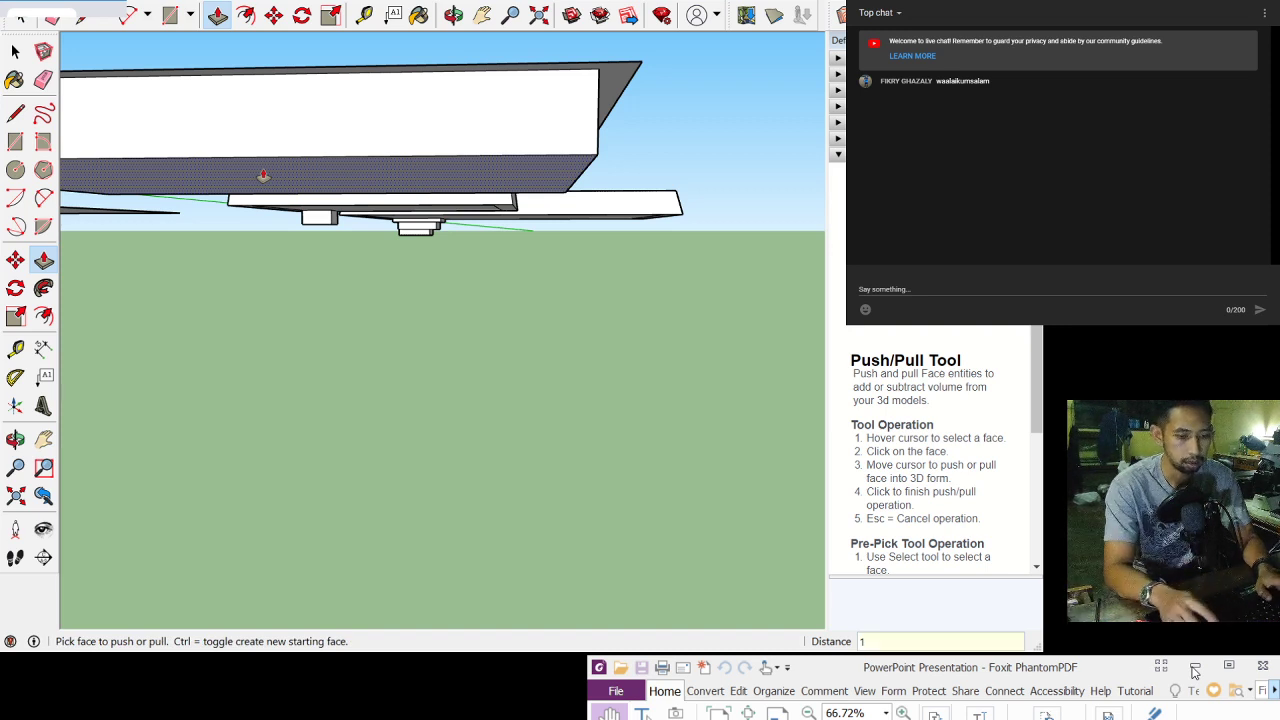
pyautogui.write(',5 m')
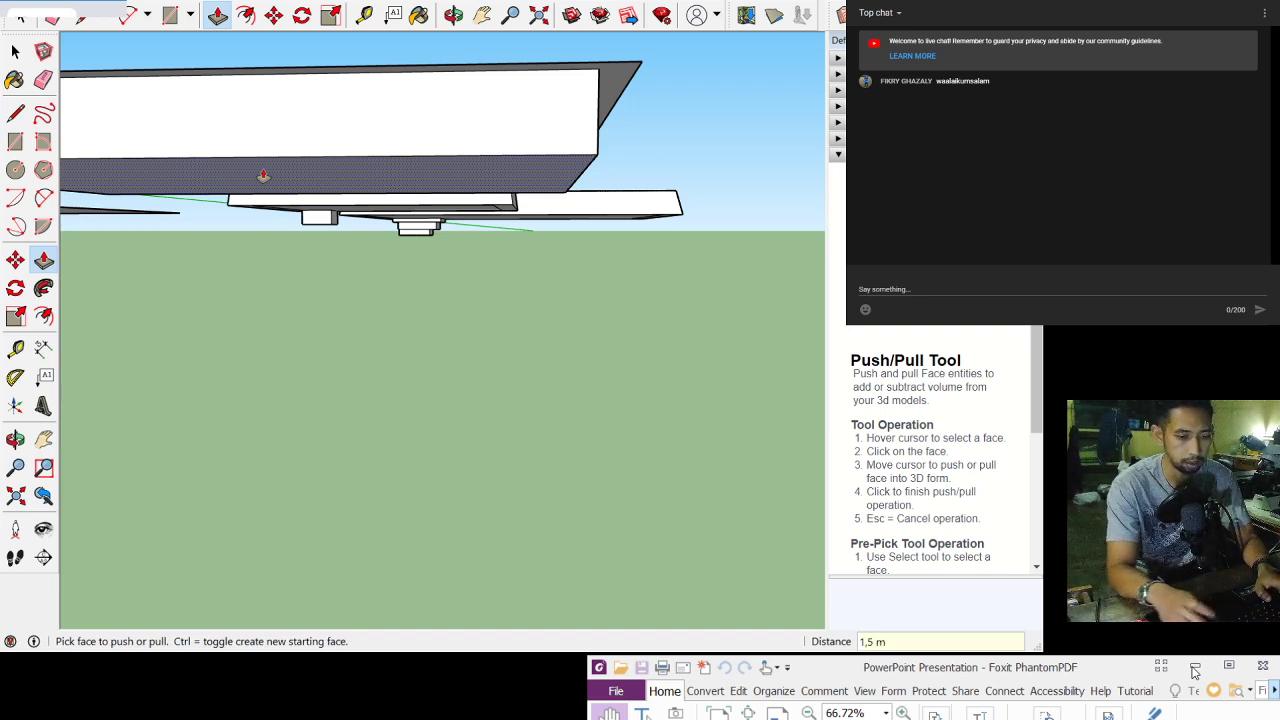
pyautogui.press('Return')
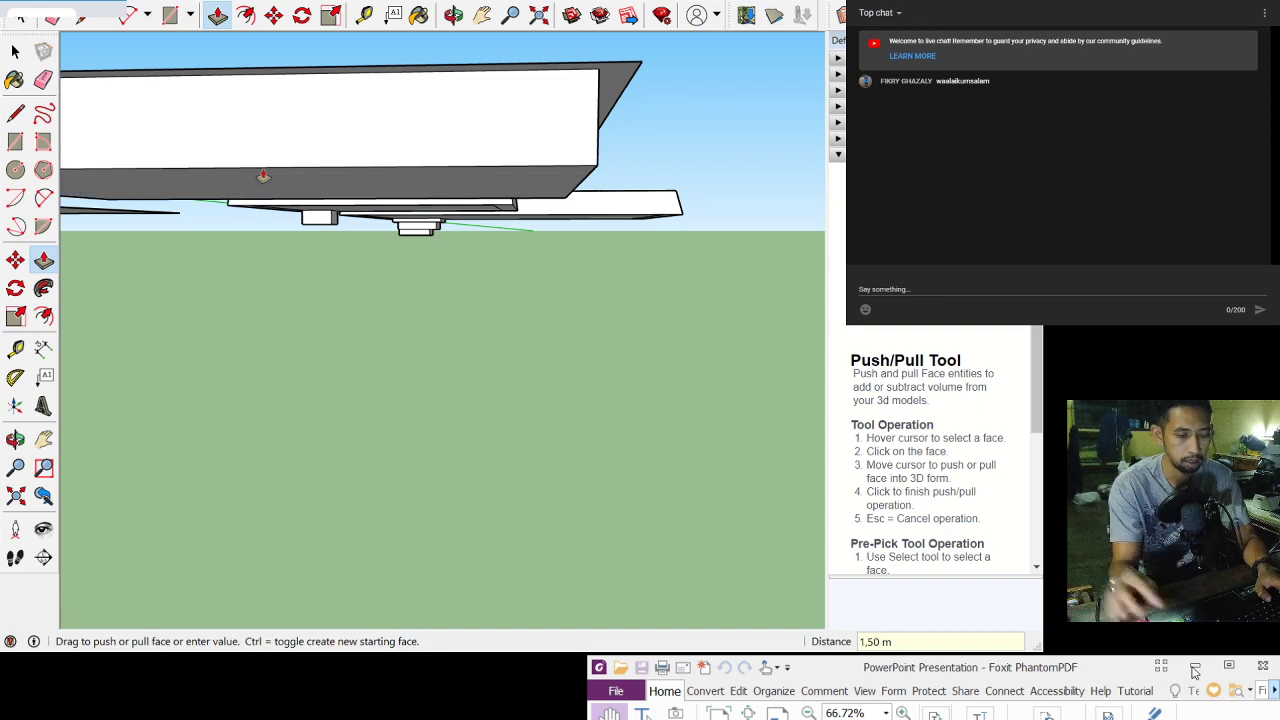
# Step: Dimension the depth of the 10 m pond along the vertical edge at its inner corner
pyautogui.press('o')
pyautogui.moveTo(429, 103); pyautogui.dragTo(747, 503)
pyautogui.scroll(-5, 446, 123)
pyautogui.click(482, 14)
pyautogui.scroll(-2, 616, 374)
pyautogui.scroll(6, 463, 165)
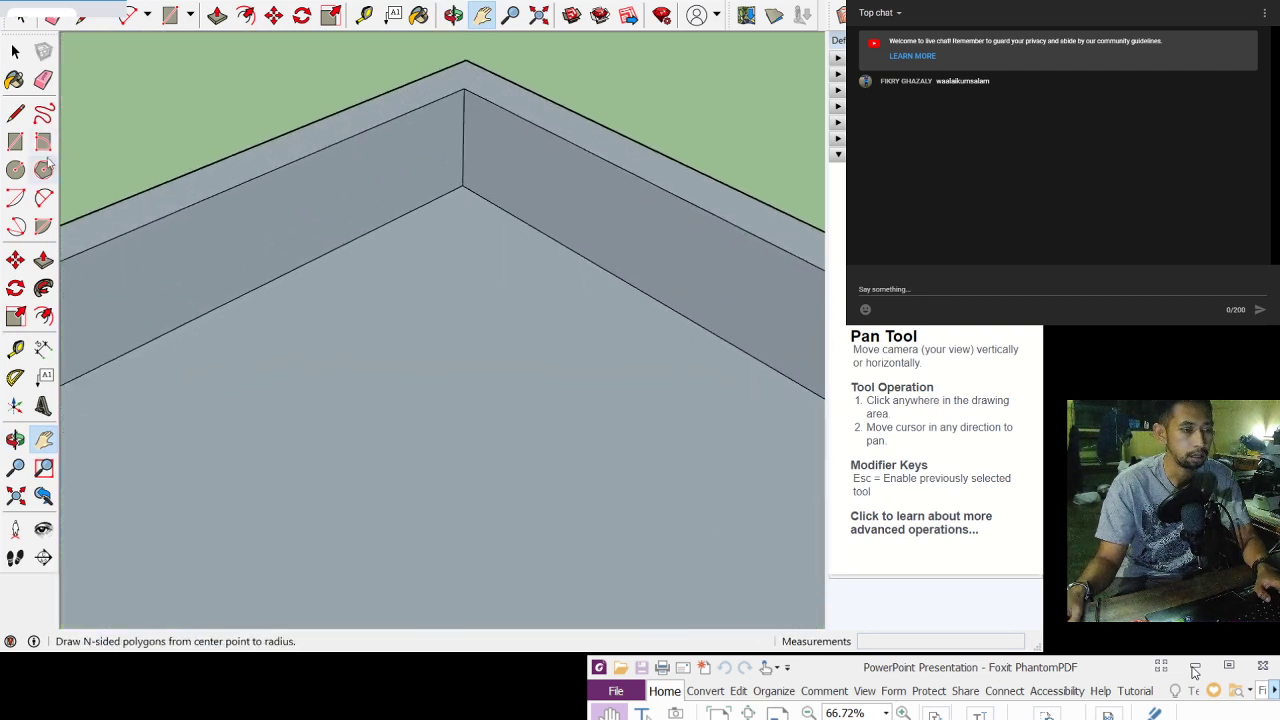
pyautogui.click(43, 348)
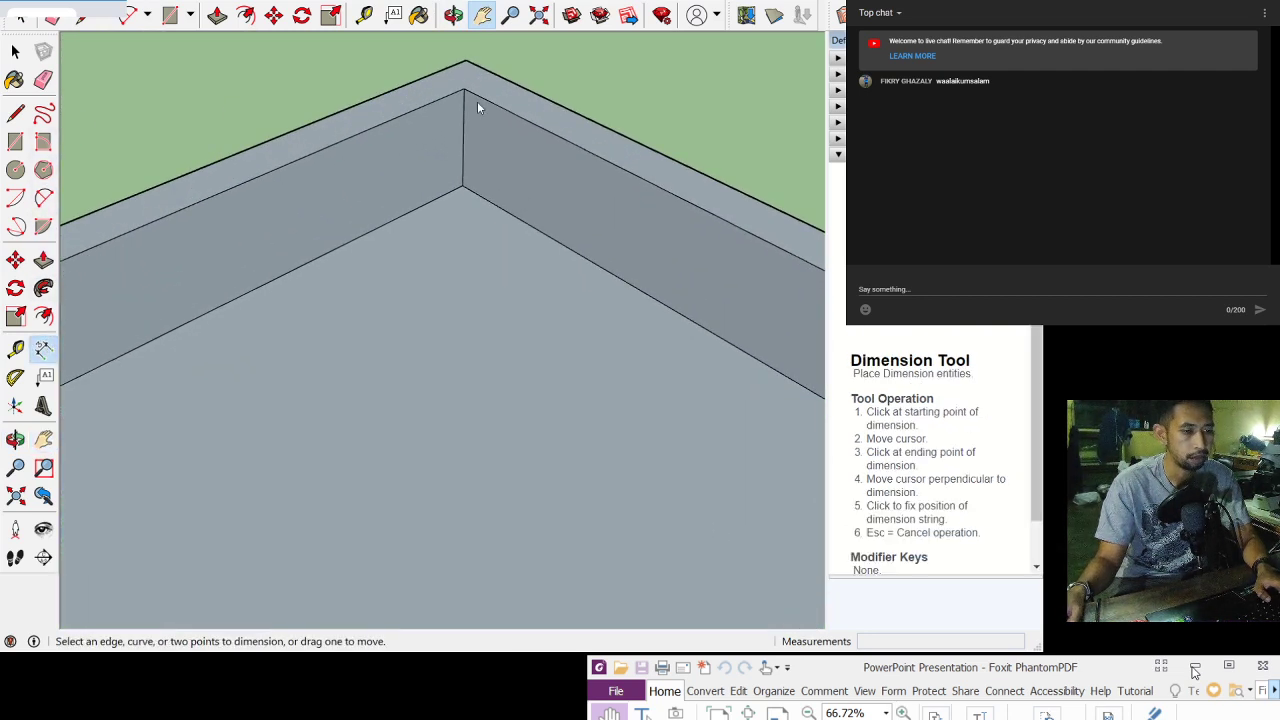
pyautogui.click(465, 95)
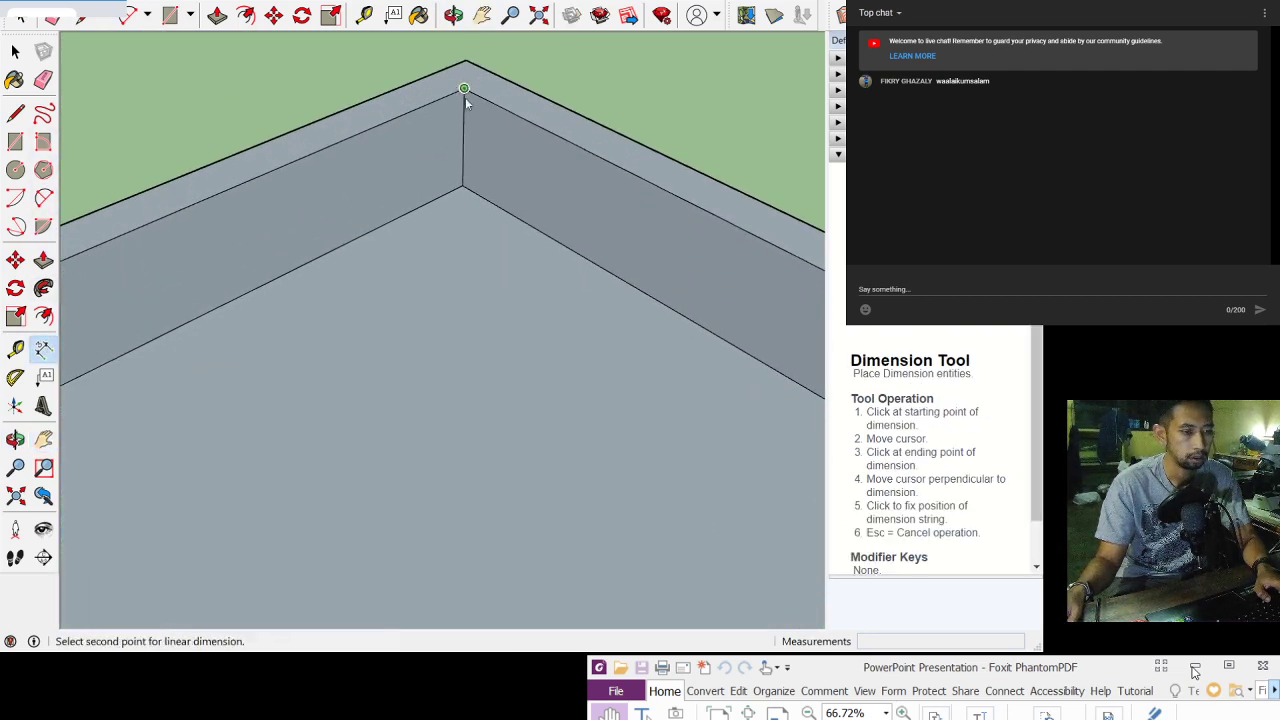
pyautogui.click(463, 187)
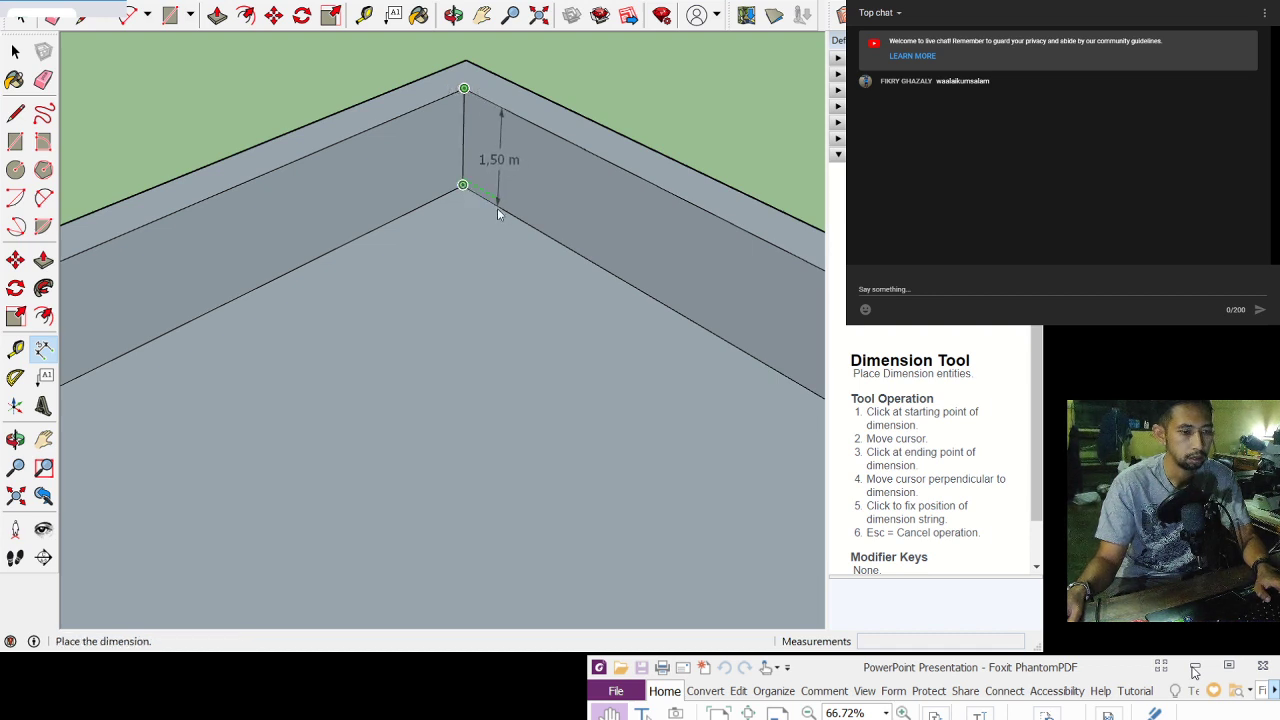
pyautogui.click(497, 208)
# Step: Offset the bottom face outline of the 15 m pond outward by 0.8 m to form the embankment's base
pyautogui.scroll(-1, 565, 240)
pyautogui.scroll(-5, 565, 240)
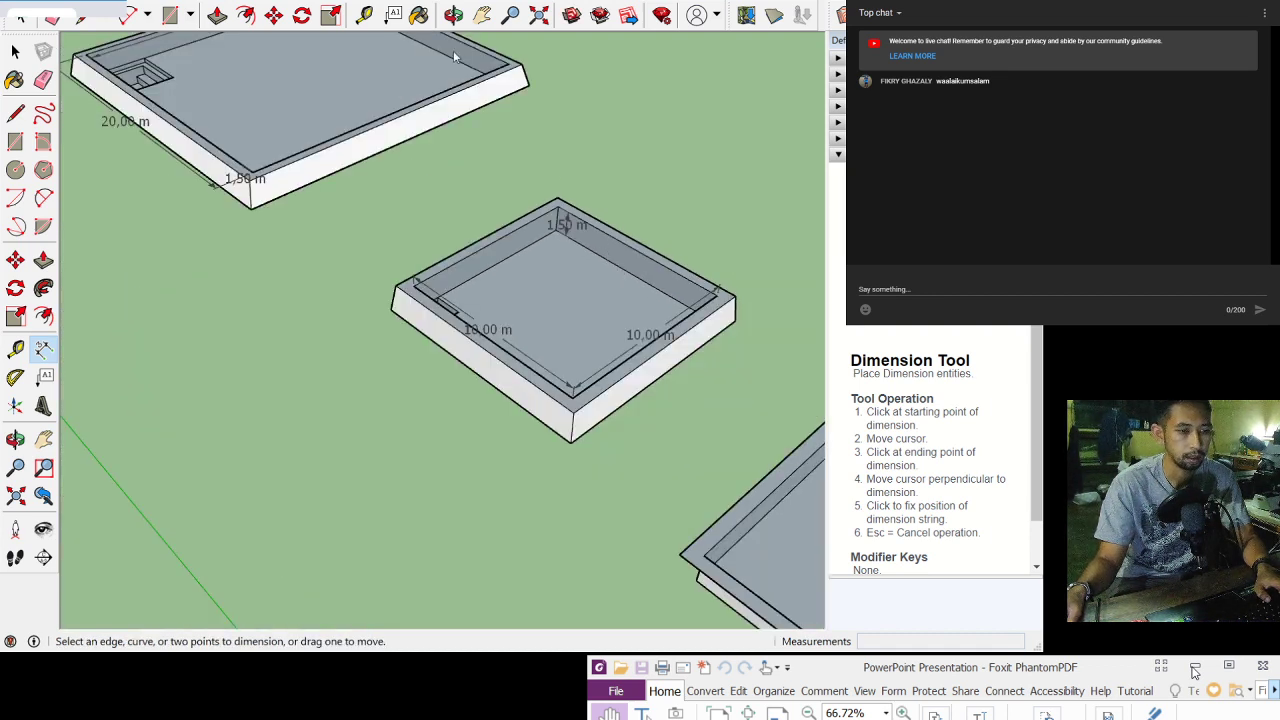
pyautogui.click(482, 14)
pyautogui.moveTo(629, 240)
pyautogui.mouseDown()
pyautogui.moveTo(471, 229)
pyautogui.moveTo(425, 182)
pyautogui.mouseUp()
pyautogui.moveTo(425, 182)
pyautogui.mouseDown(button='middle')
pyautogui.moveTo(526, 243)
pyautogui.moveTo(469, 246)
pyautogui.mouseUp(button='middle')
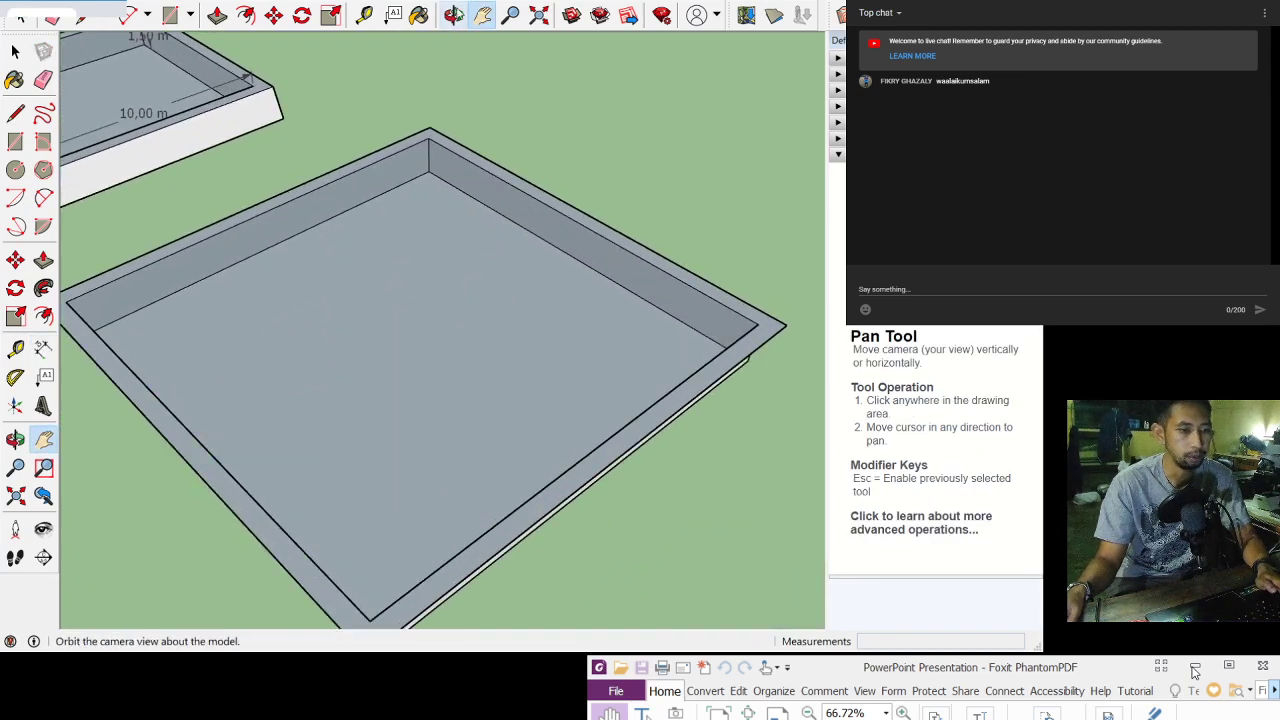
pyautogui.click(453, 14)
pyautogui.moveTo(543, 320)
pyautogui.mouseDown()
pyautogui.moveTo(346, 257)
pyautogui.moveTo(397, 251)
pyautogui.moveTo(414, 216)
pyautogui.moveTo(380, 249)
pyautogui.moveTo(429, 223)
pyautogui.moveTo(390, 240)
pyautogui.moveTo(427, 246)
pyautogui.mouseUp()
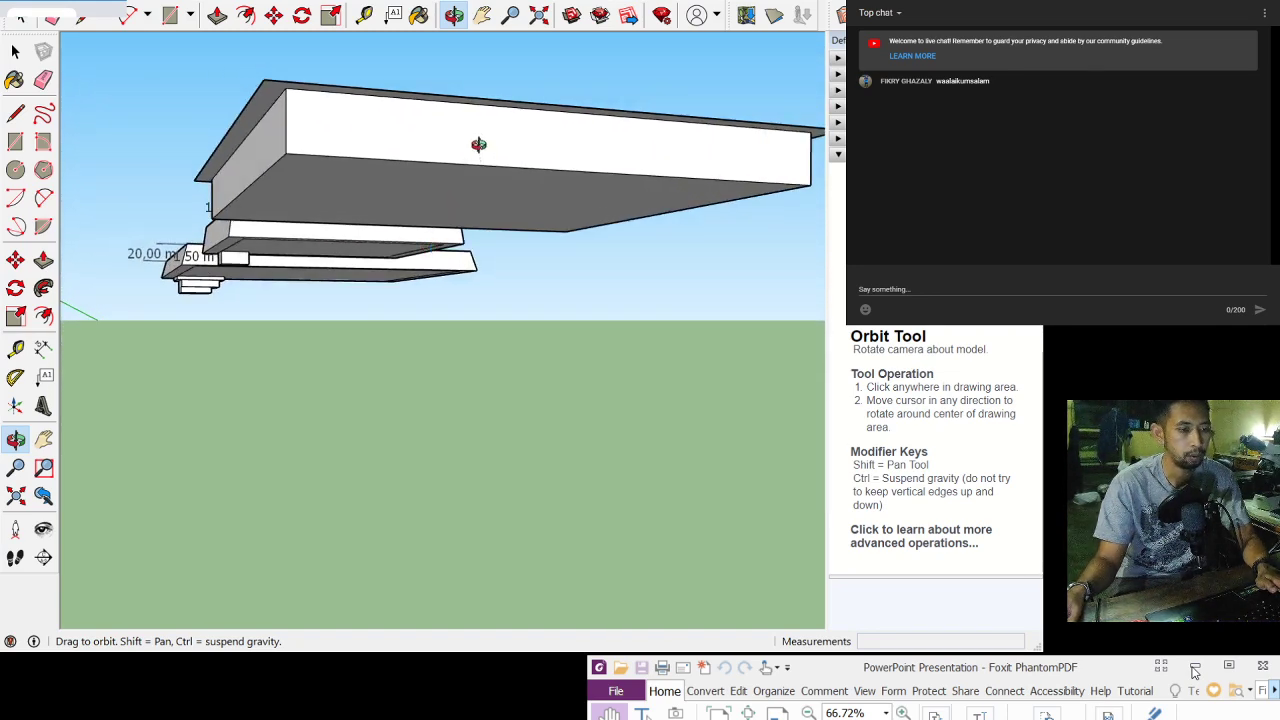
pyautogui.scroll(5, 479, 147)
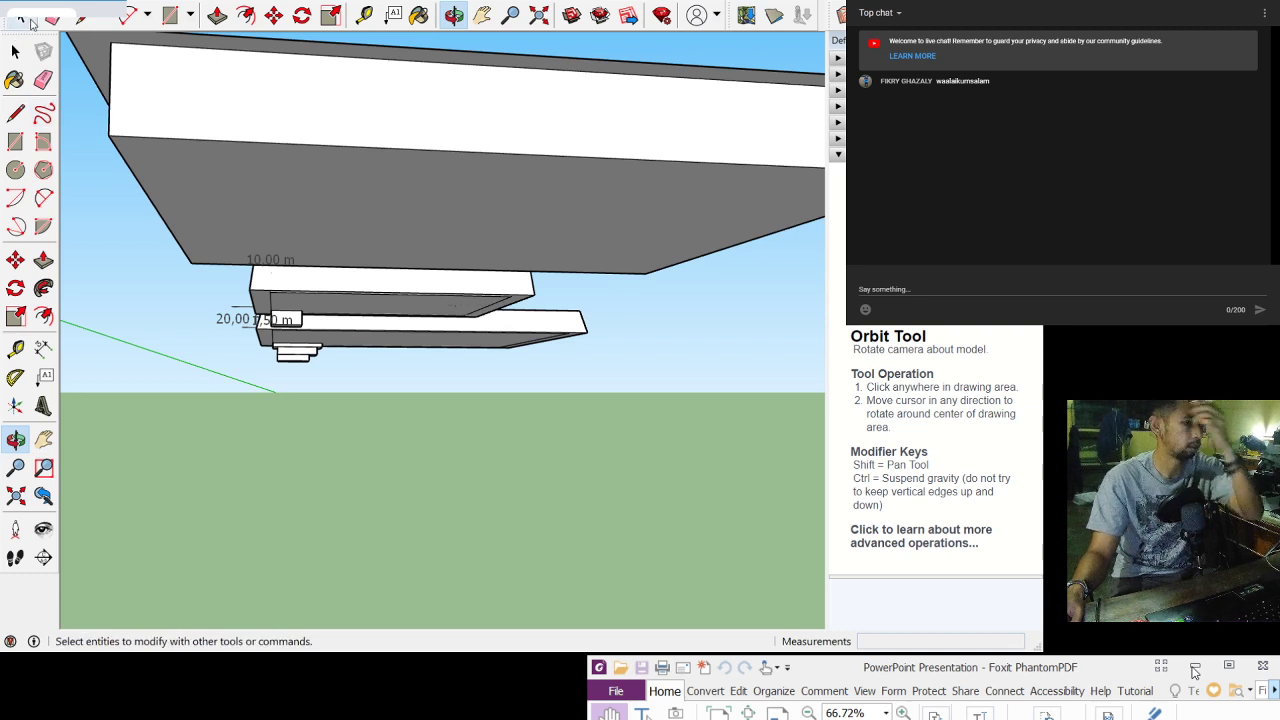
pyautogui.click(22, 18)
pyautogui.click(271, 177)
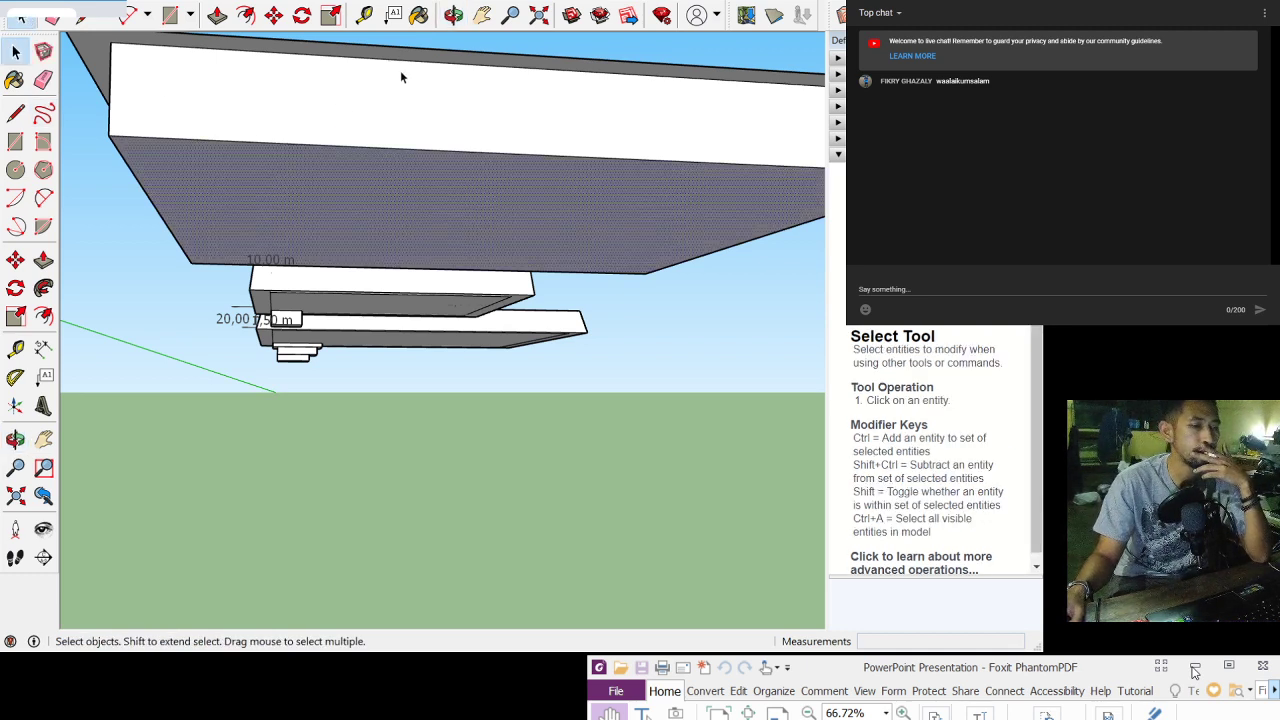
pyautogui.click(331, 15)
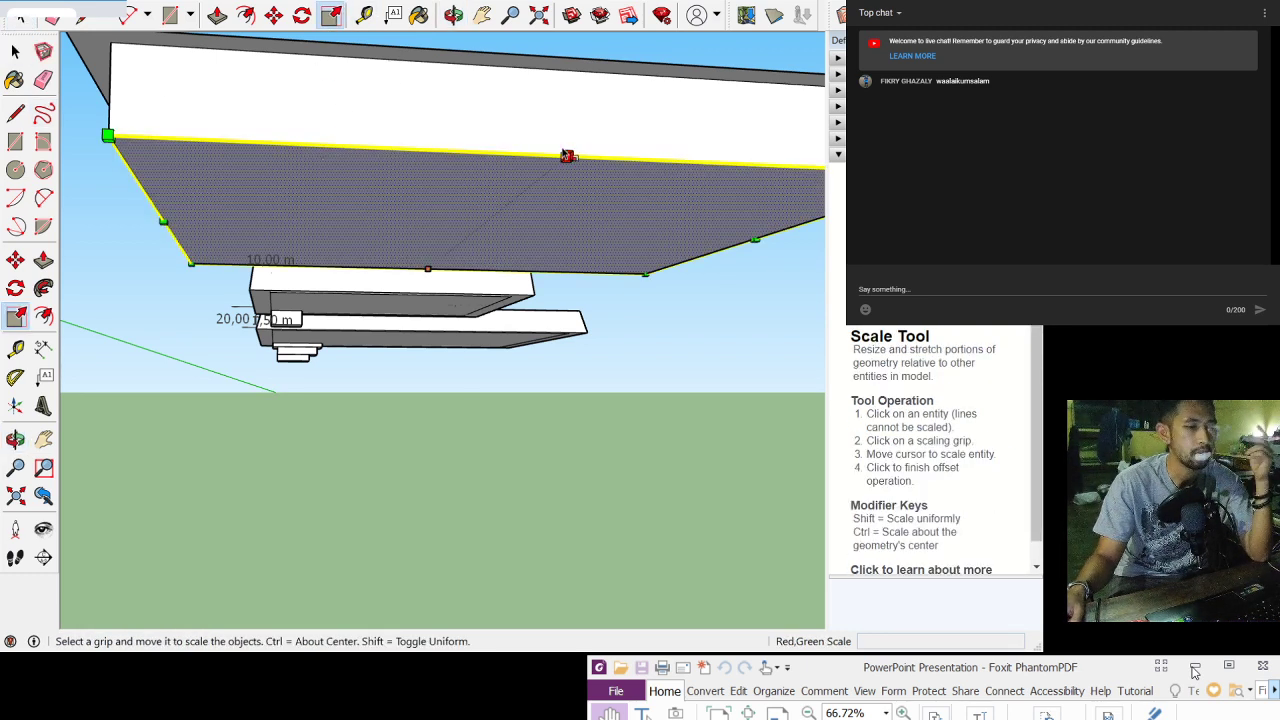
pyautogui.click(245, 15)
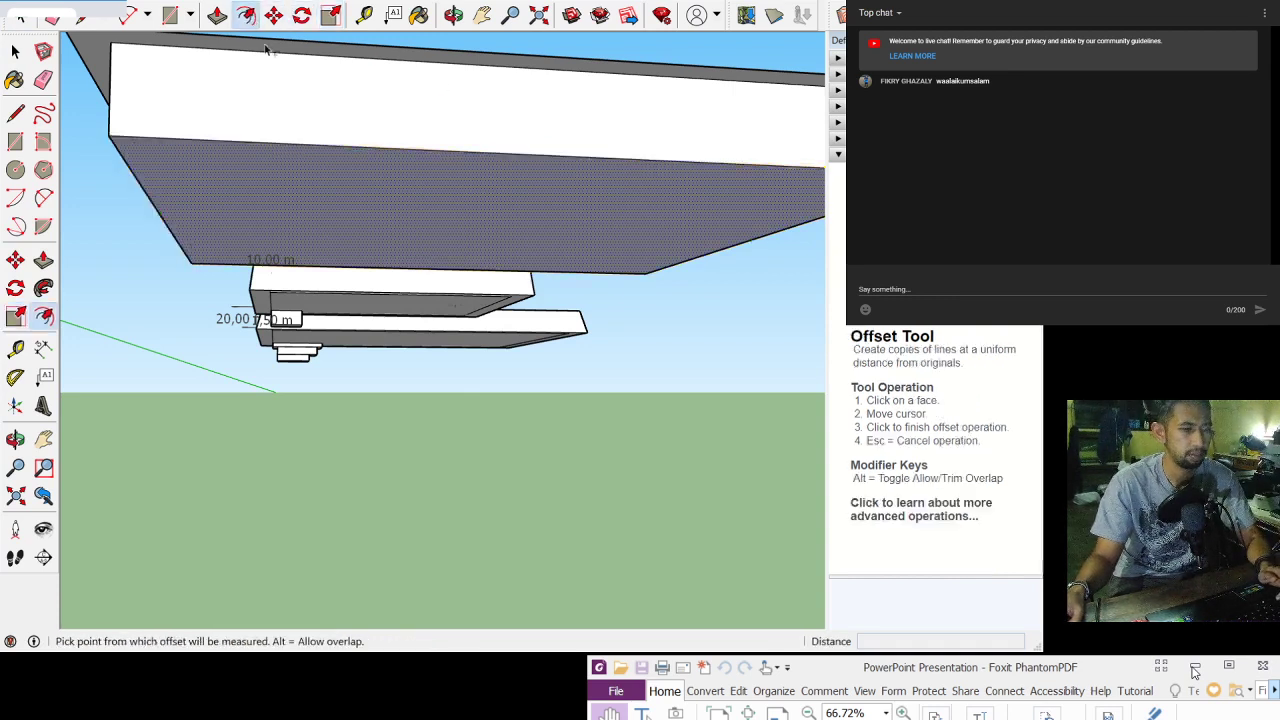
pyautogui.click(483, 153)
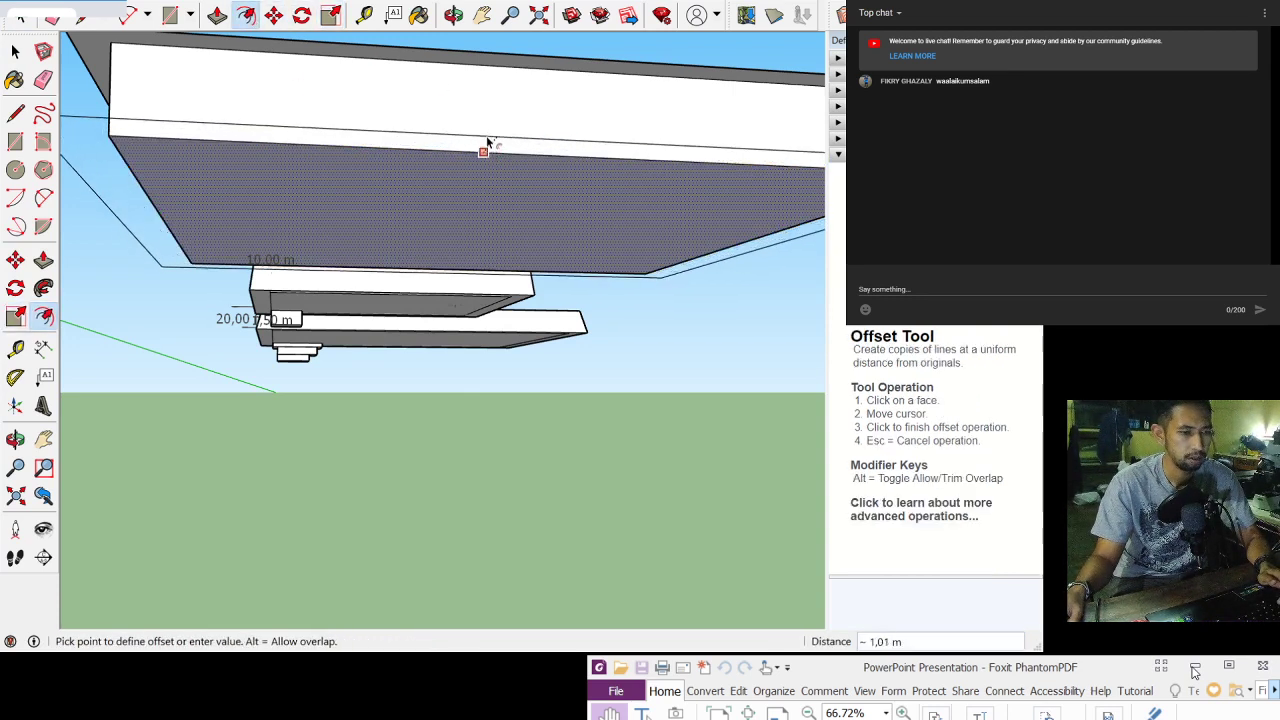
pyautogui.click(487, 141)
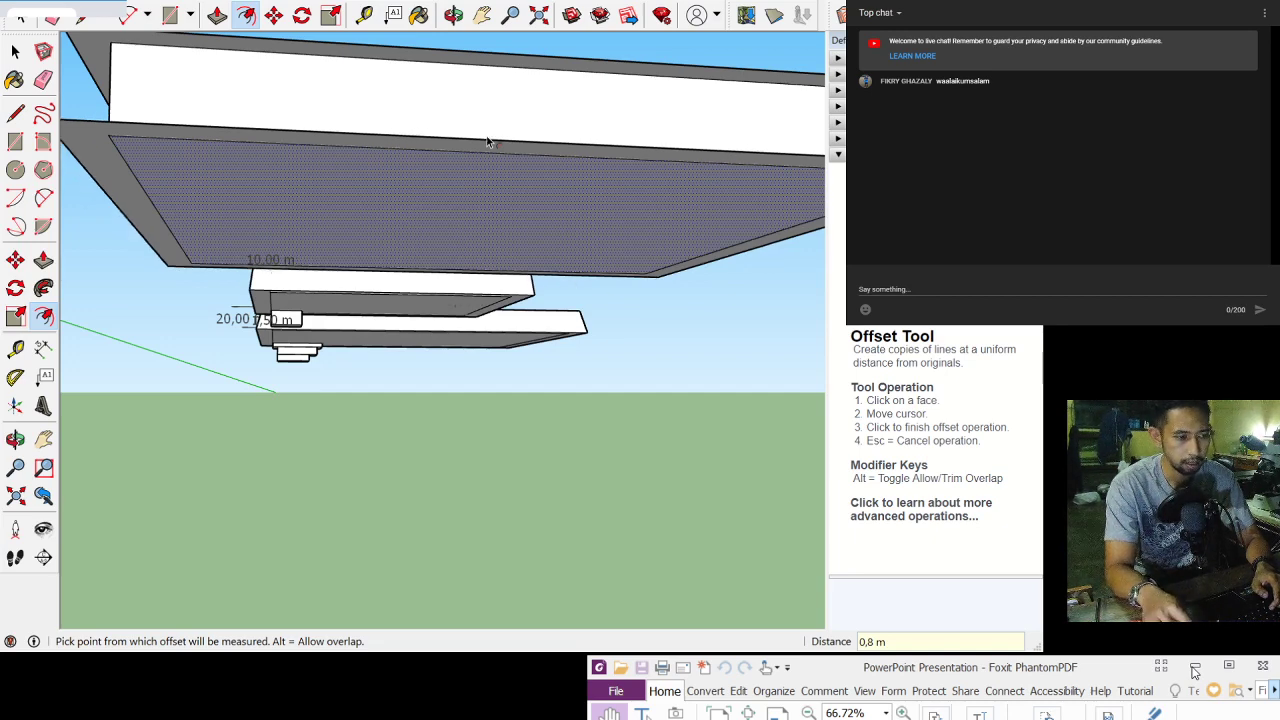
# Step: Draw sloping edges from two outer rim corners of the 15 m pond down to the matching base corners, closing the outer wall between them
pyautogui.moveTo(495, 121); pyautogui.dragTo(357, 214, button='middle')
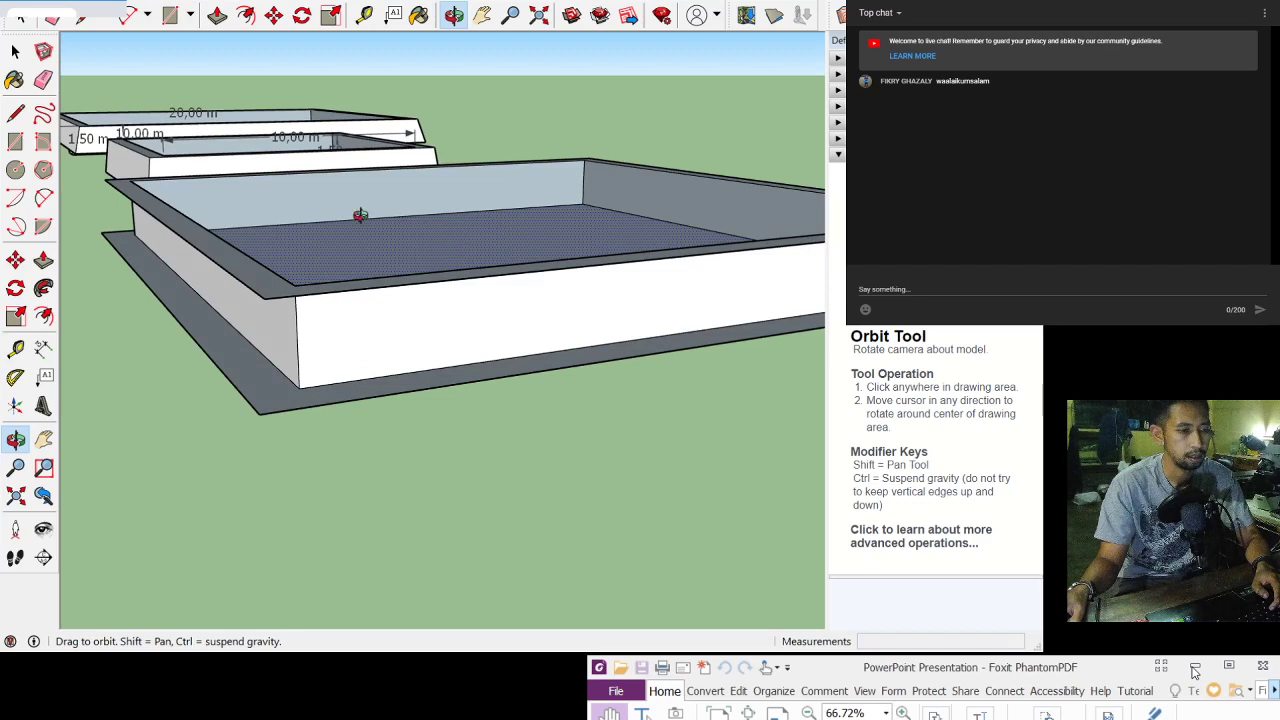
pyautogui.click(15, 113)
pyautogui.click(264, 297)
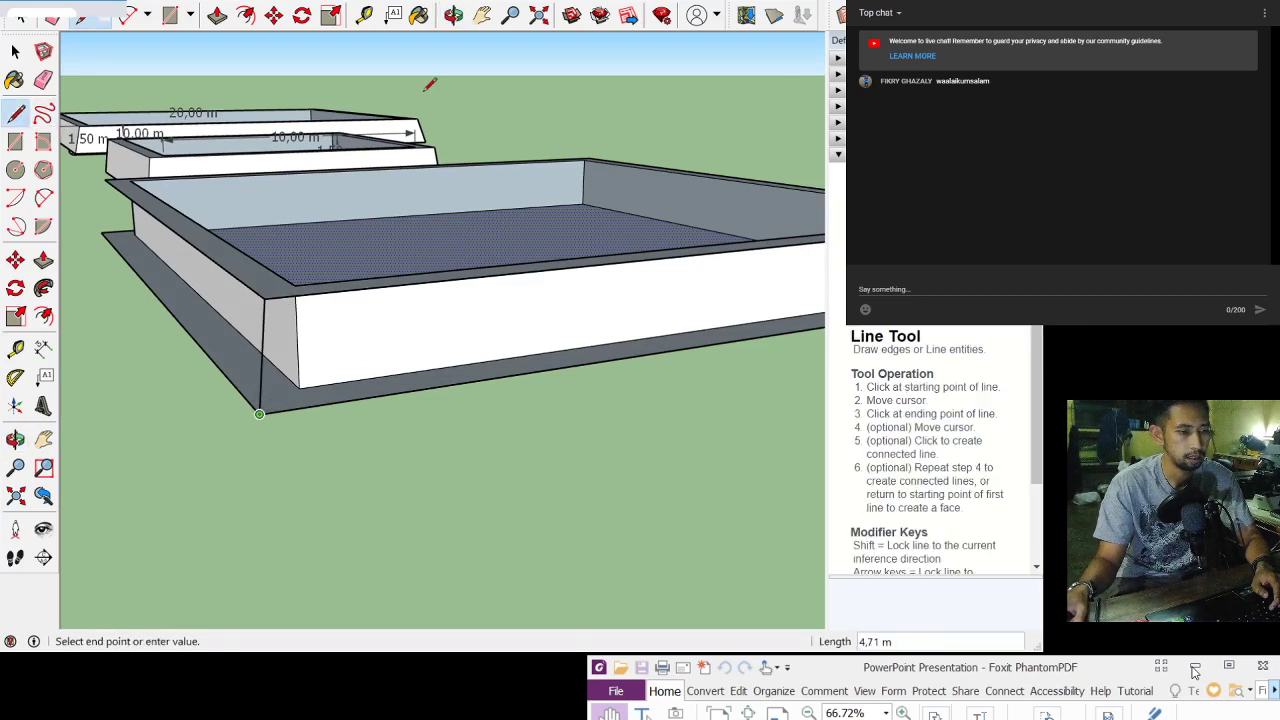
pyautogui.click(482, 14)
pyautogui.moveTo(575, 243); pyautogui.dragTo(230, 232)
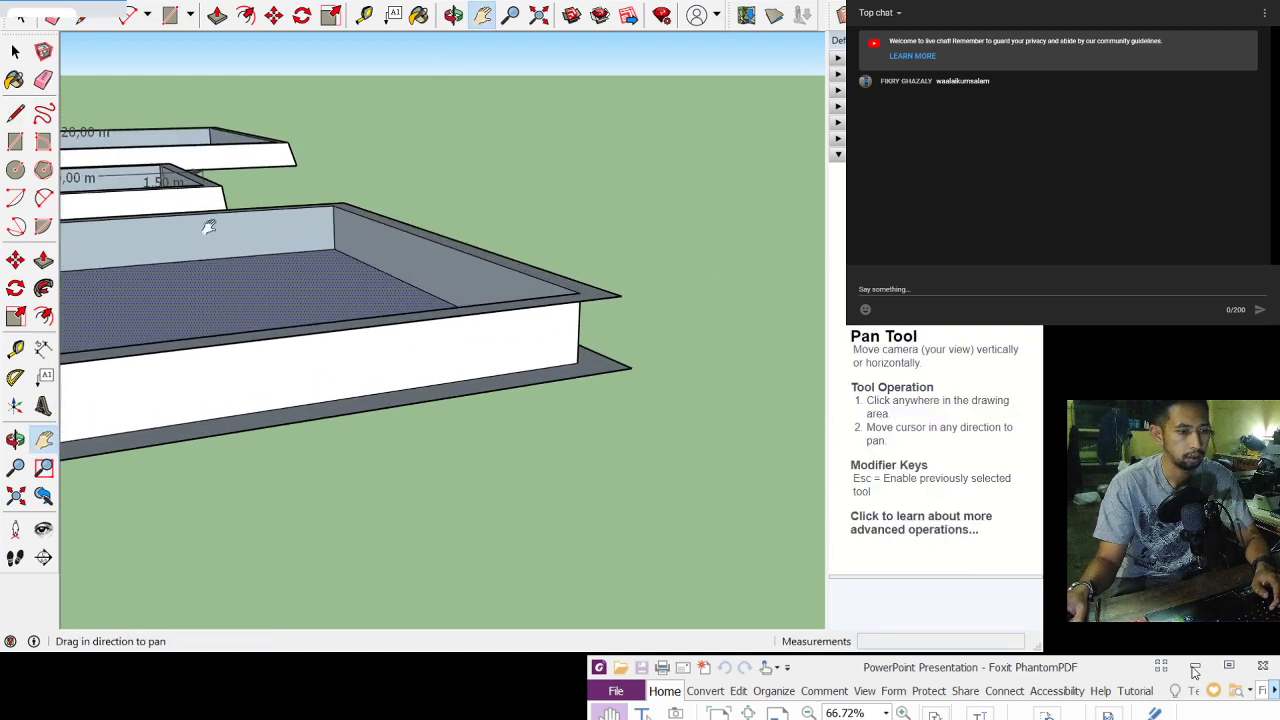
pyautogui.click(15, 113)
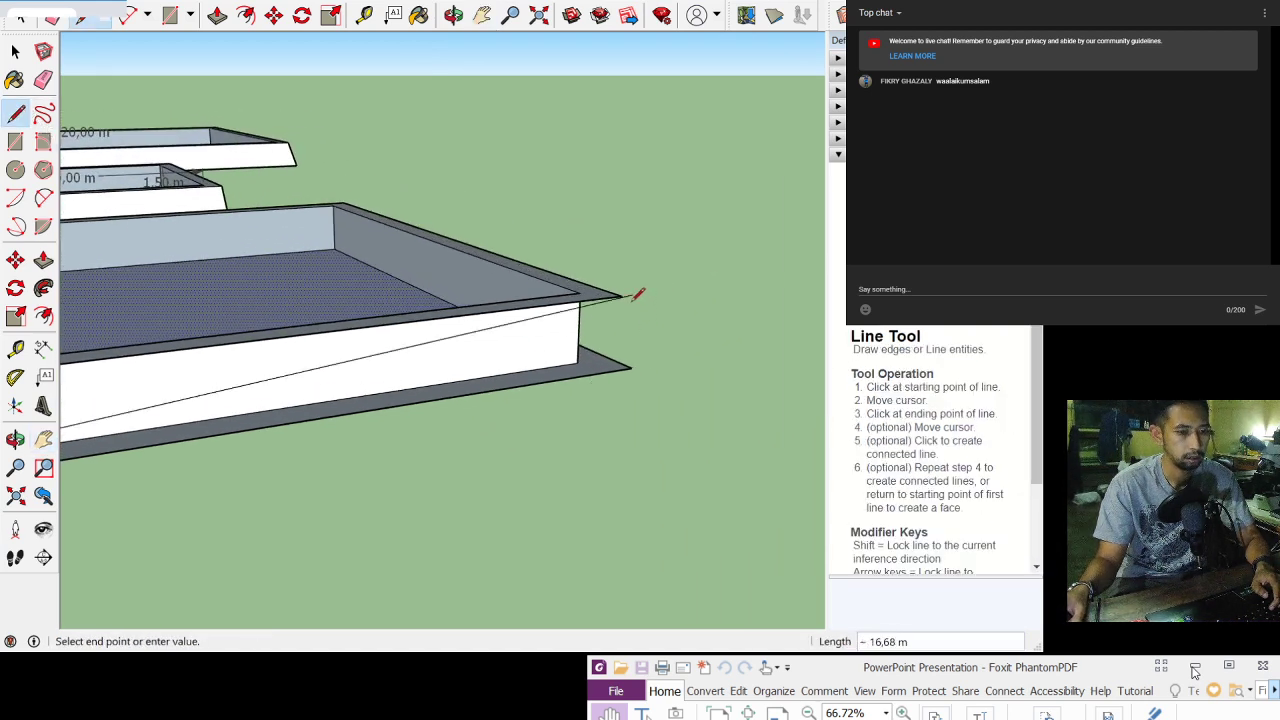
pyautogui.click(15, 50)
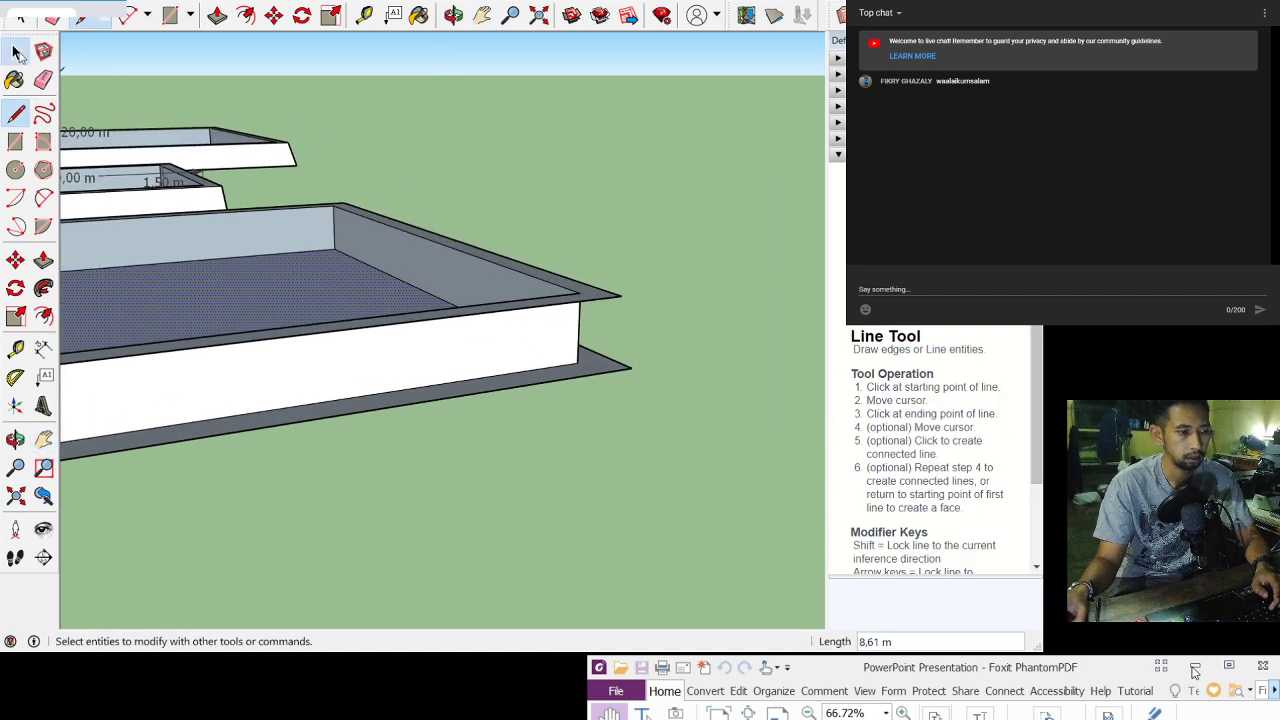
pyautogui.click(15, 113)
pyautogui.click(621, 295)
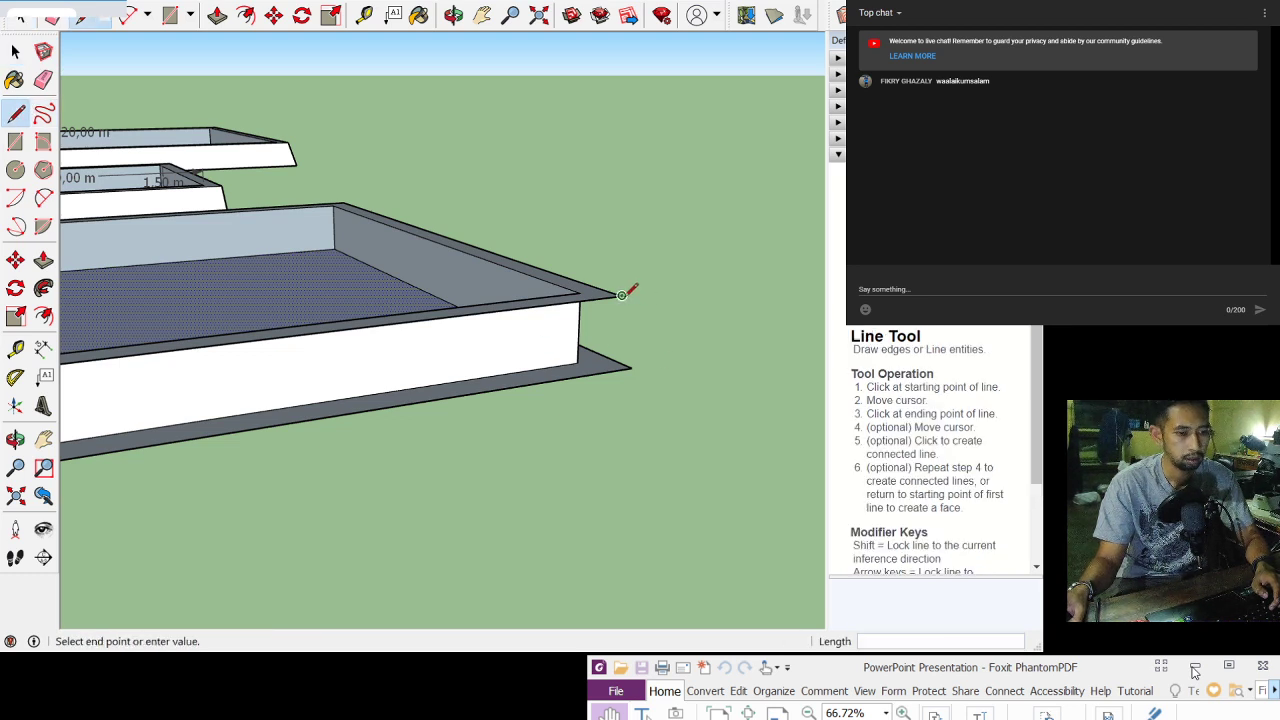
pyautogui.click(631, 367)
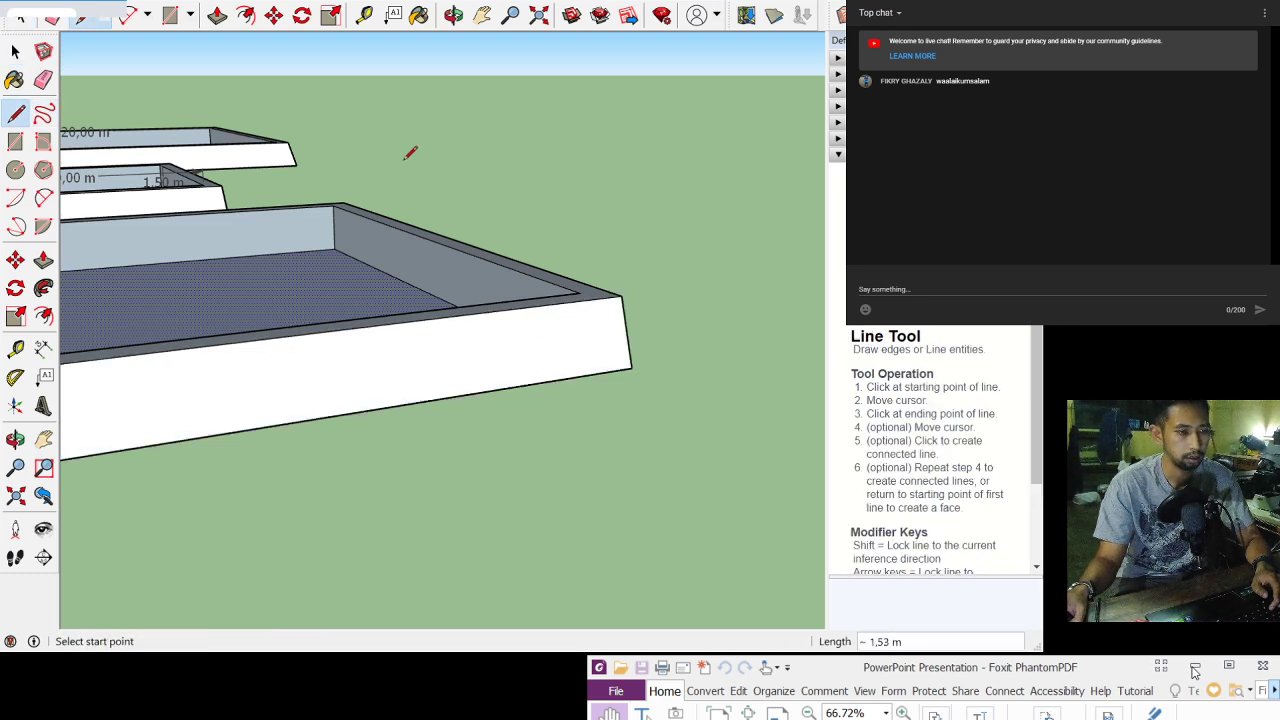
# Step: Draw the sloping edge from the third outer rim corner of the 15 m pond down to its base corner to close the adjoining wall
pyautogui.click(452, 15)
pyautogui.moveTo(330, 300)
pyautogui.mouseDown()
pyautogui.moveTo(471, 291)
pyautogui.moveTo(226, 250)
pyautogui.moveTo(446, 263)
pyautogui.moveTo(357, 263)
pyautogui.moveTo(360, 306)
pyautogui.moveTo(399, 233)
pyautogui.mouseUp()
pyautogui.scroll(5, 399, 233)
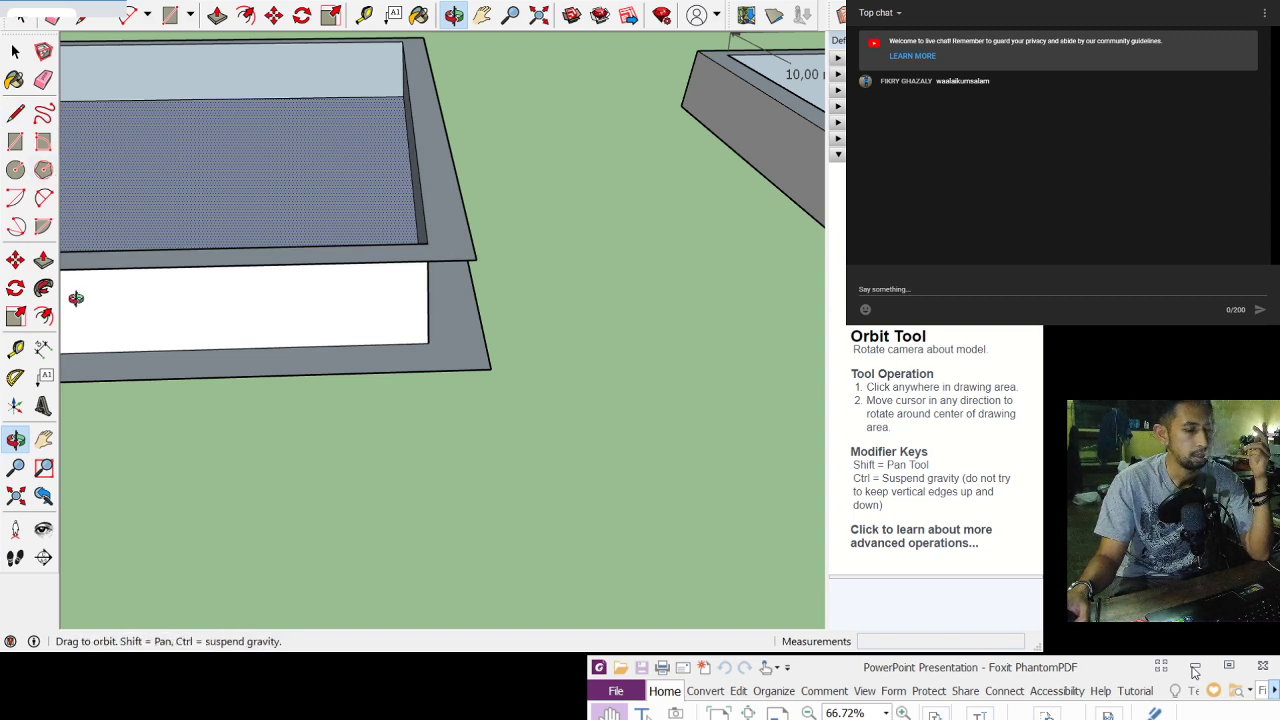
pyautogui.click(15, 50)
pyautogui.click(15, 113)
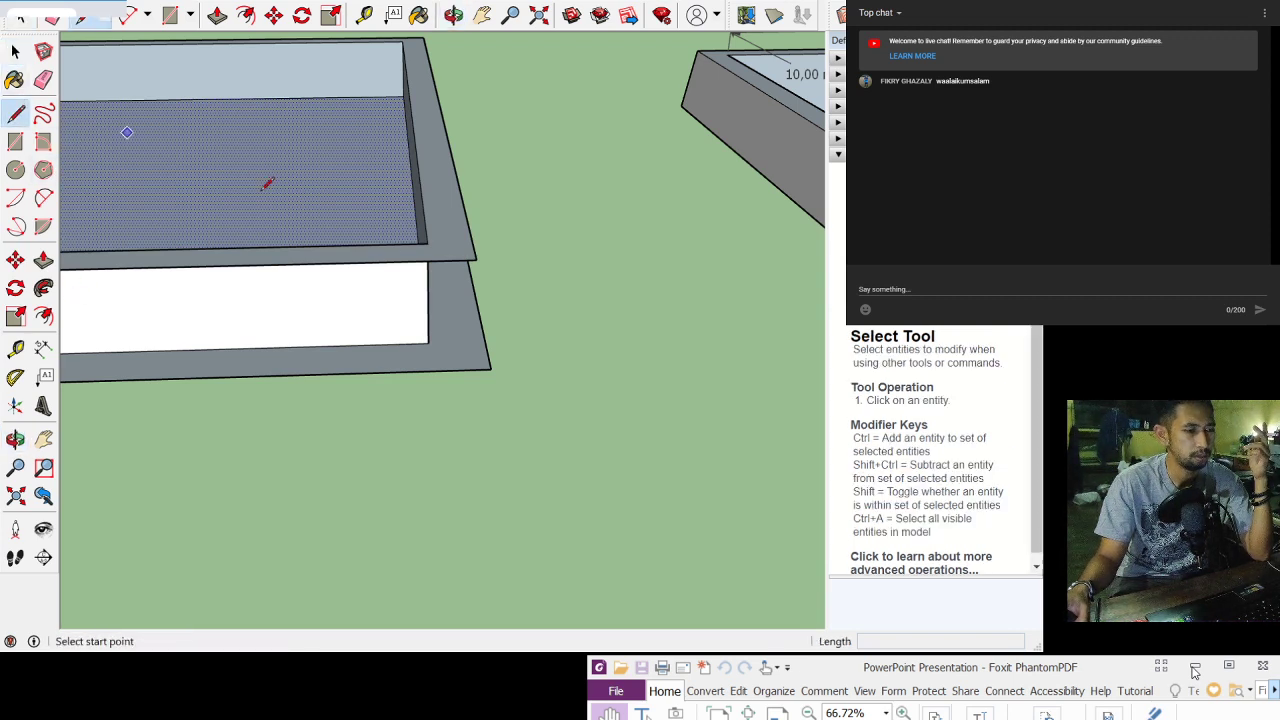
pyautogui.click(477, 259)
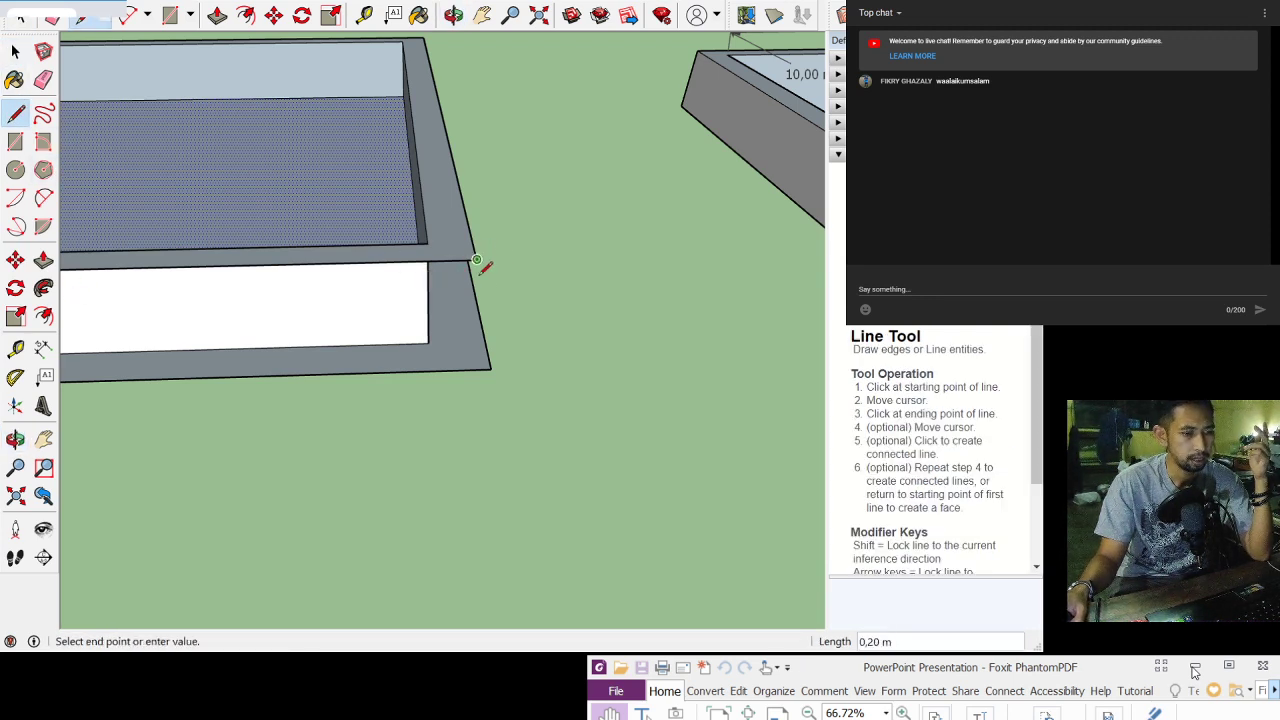
pyautogui.click(491, 367)
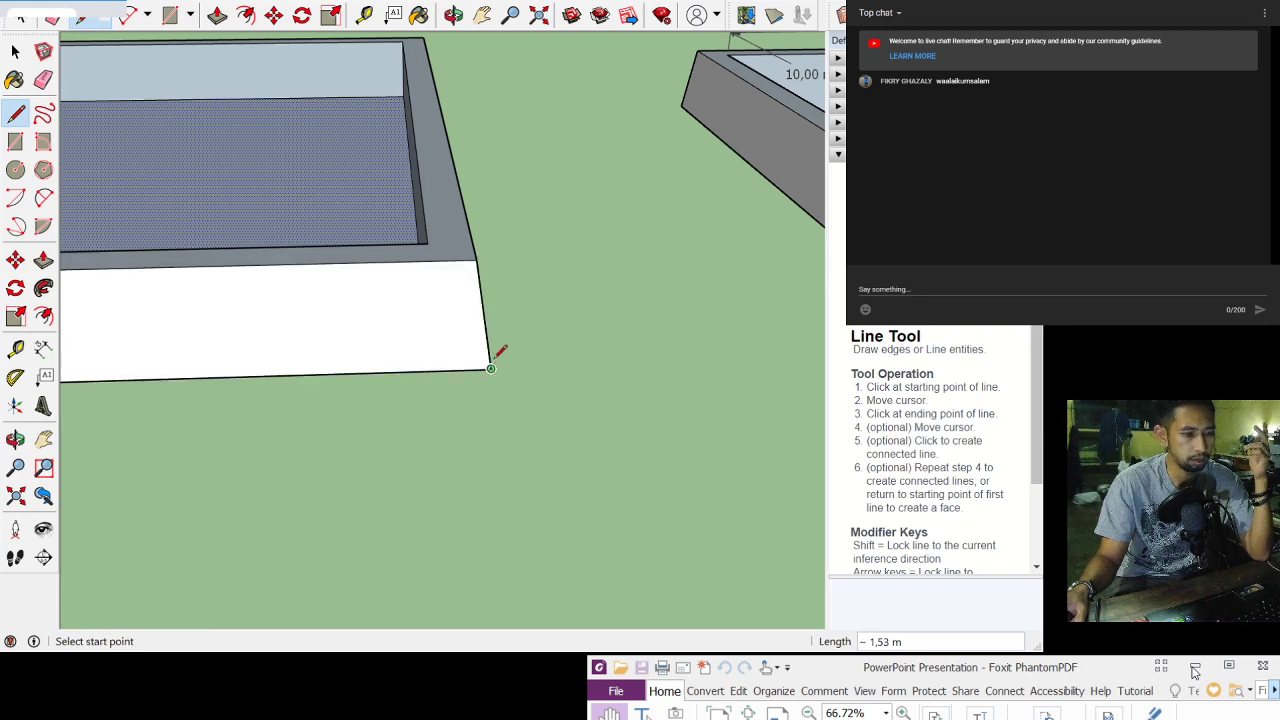
# Step: Connect the 15 m pond's last open rim corner to its base corner with a line, closing the walls including the side facing the 10 m pond
pyautogui.click(453, 15)
pyautogui.moveTo(474, 154); pyautogui.dragTo(426, 95)
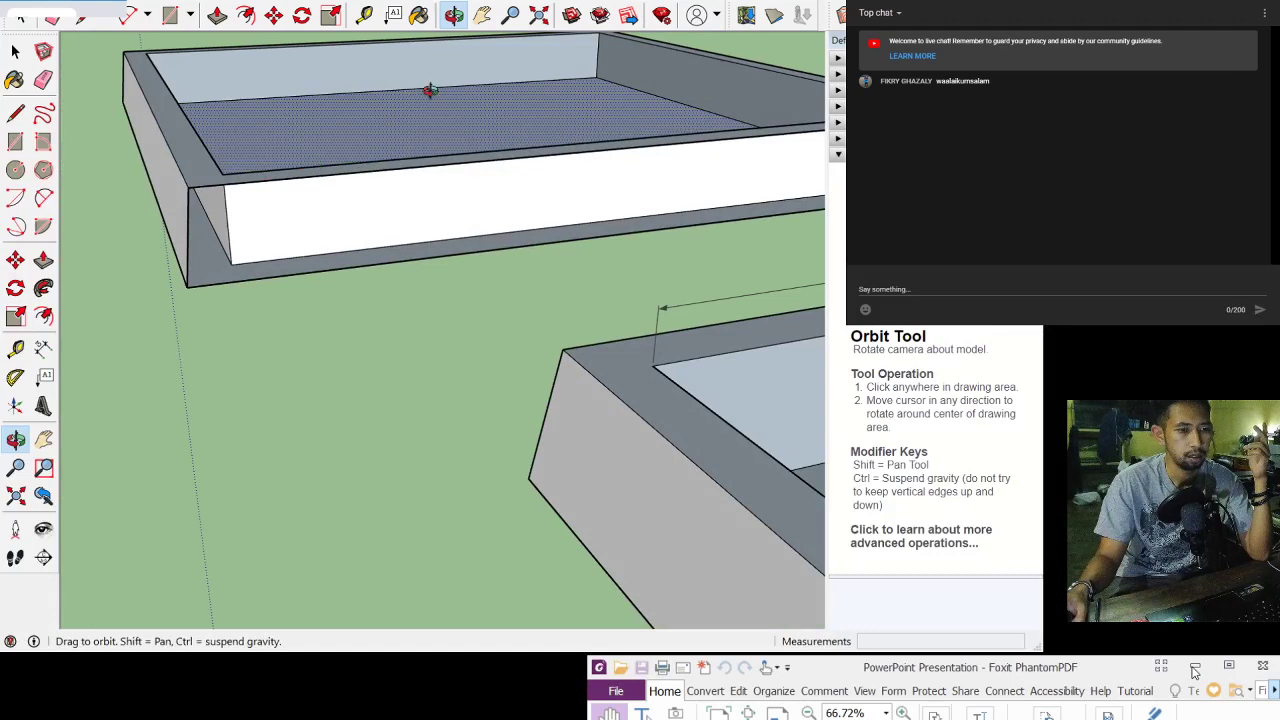
pyautogui.click(482, 15)
pyautogui.moveTo(480, 240); pyautogui.dragTo(381, 259)
pyautogui.press('o')
pyautogui.moveTo(491, 186); pyautogui.dragTo(217, 200)
pyautogui.press('l')
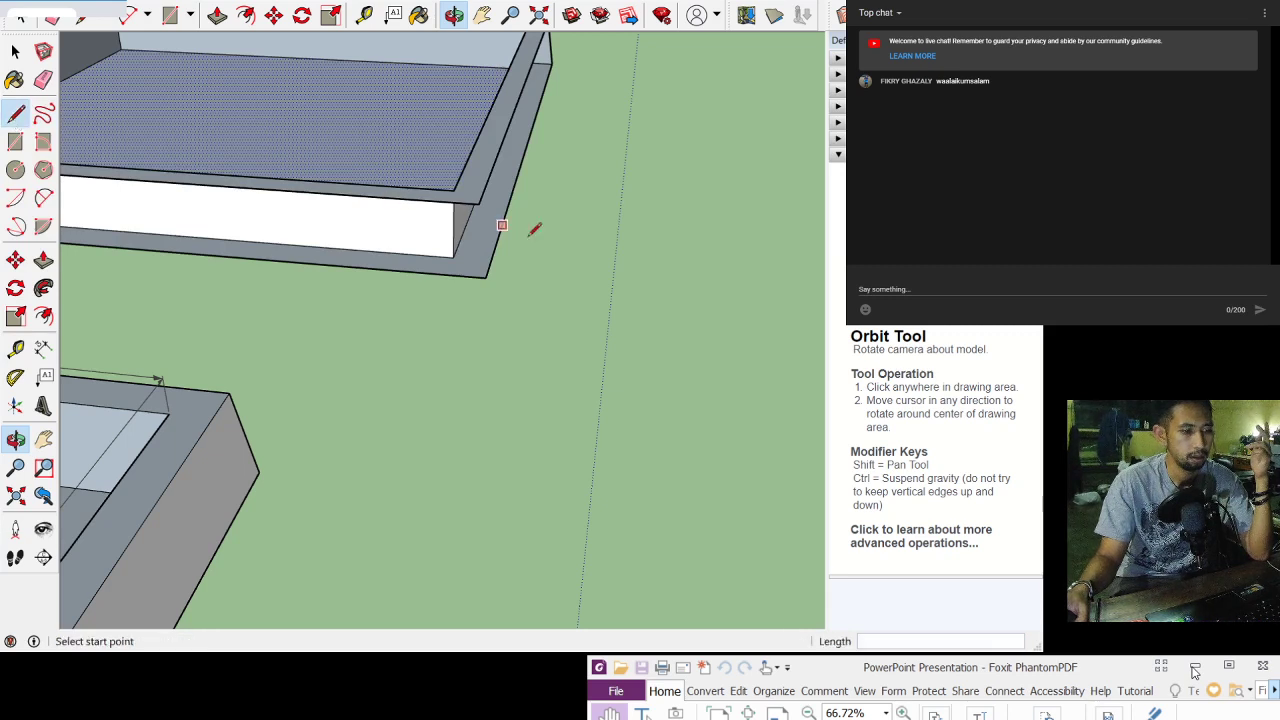
pyautogui.click(479, 203)
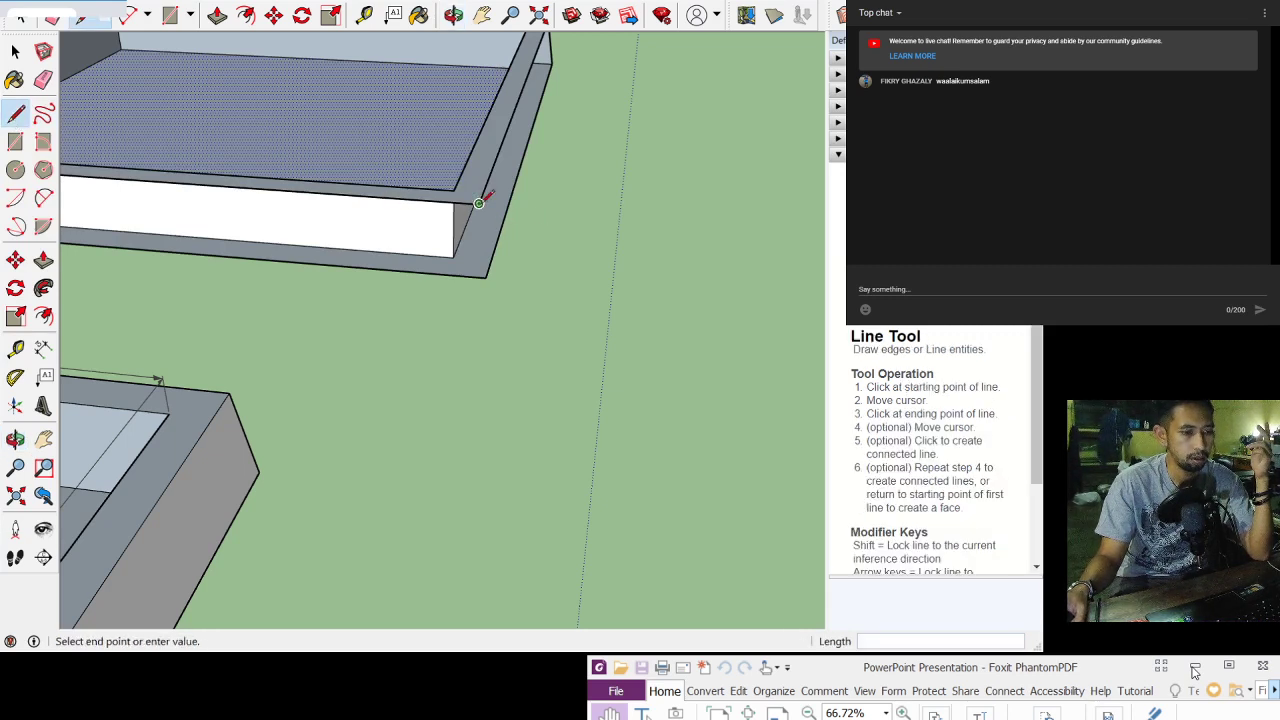
pyautogui.click(486, 276)
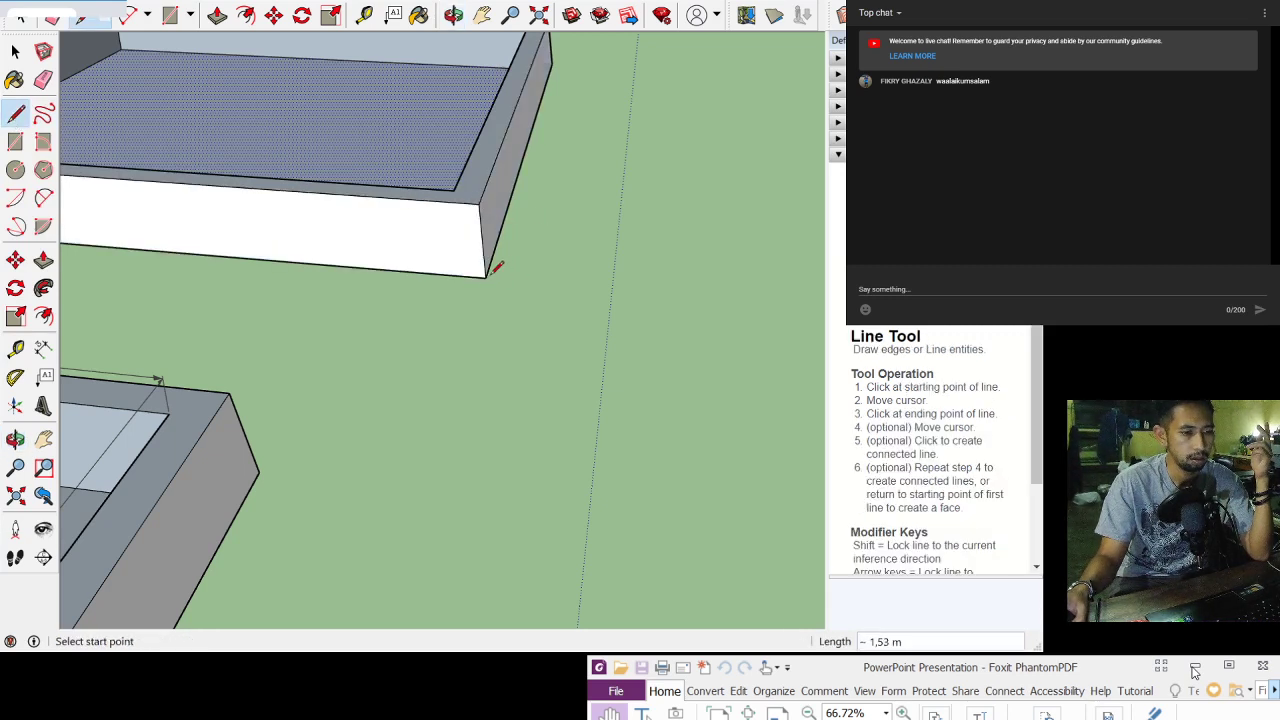
# Step: Examine the closed outer walls and corners of the 15 m pond from several angles
pyautogui.click(453, 14)
pyautogui.moveTo(430, 120); pyautogui.dragTo(477, 51)
pyautogui.click(482, 14)
pyautogui.moveTo(528, 167); pyautogui.dragTo(294, 240)
pyautogui.click(453, 14)
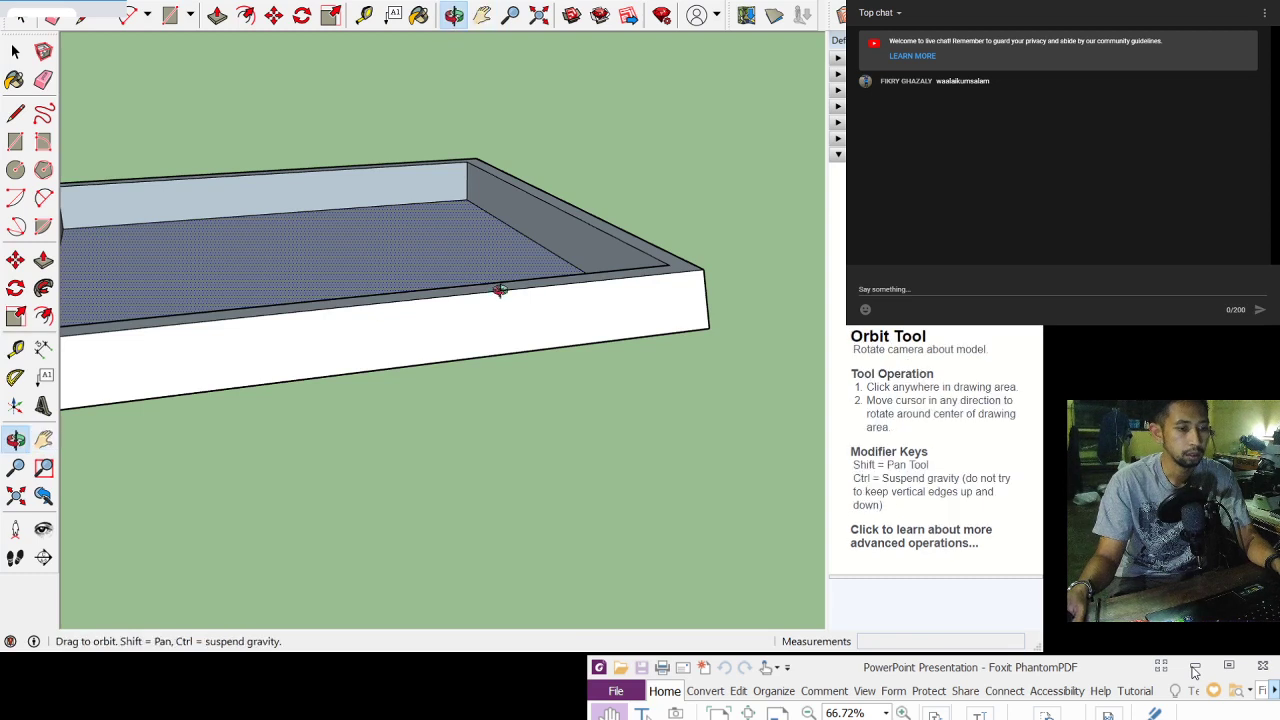
pyautogui.scroll(-5, 388, 306)
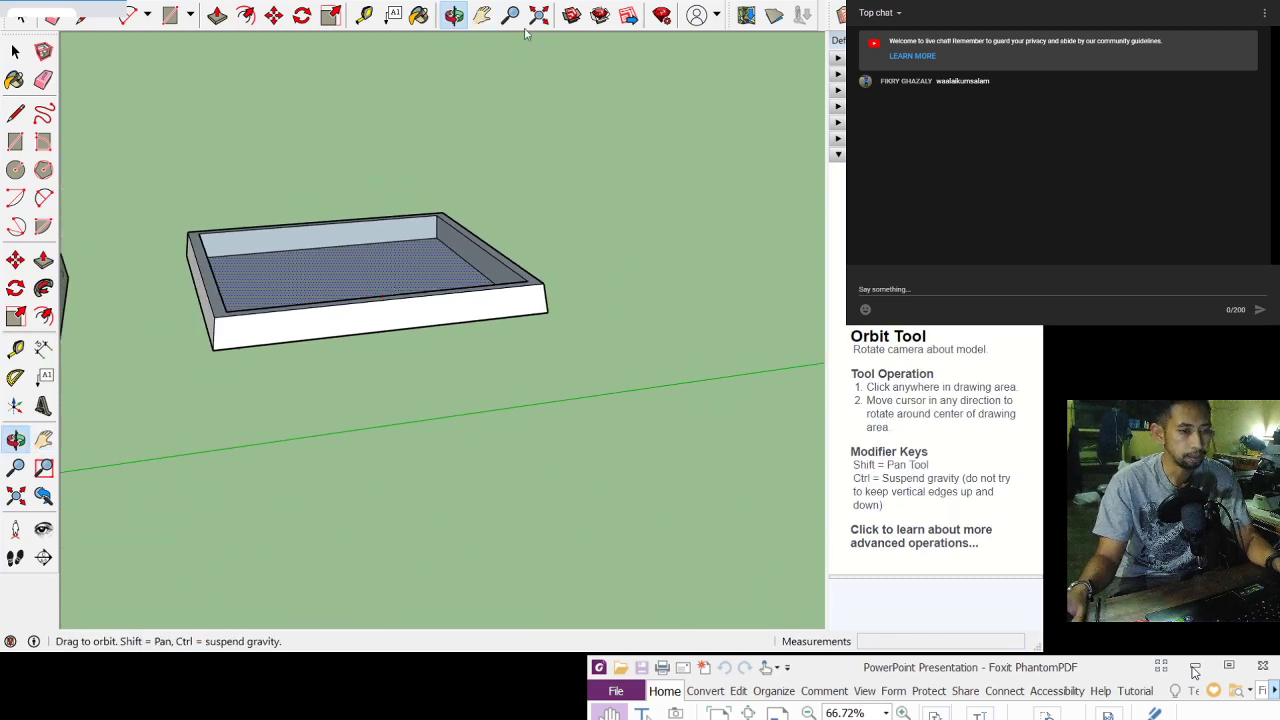
pyautogui.click(482, 14)
pyautogui.moveTo(384, 165); pyautogui.dragTo(808, 168)
pyautogui.moveTo(488, 269); pyautogui.dragTo(587, 266)
pyautogui.moveTo(660, 242); pyautogui.dragTo(285, 268)
pyautogui.moveTo(710, 280); pyautogui.dragTo(370, 328)
pyautogui.moveTo(466, 325); pyautogui.dragTo(510, 424)
pyautogui.scroll(5, 486, 460)
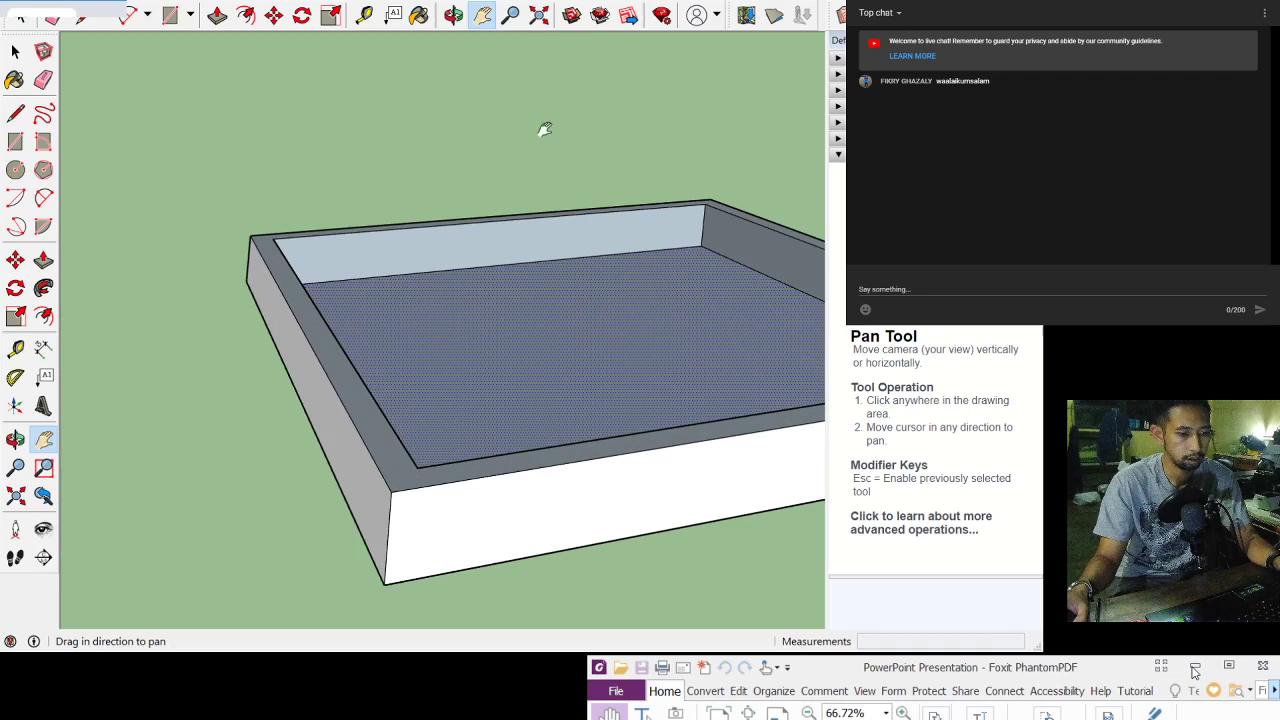
# Step: Draw a 2 m by 2 m square in the inner corner of the 15 m pond's floor, working from the underside
pyautogui.click(453, 14)
pyautogui.moveTo(480, 400); pyautogui.dragTo(404, 133)
pyautogui.click(482, 14)
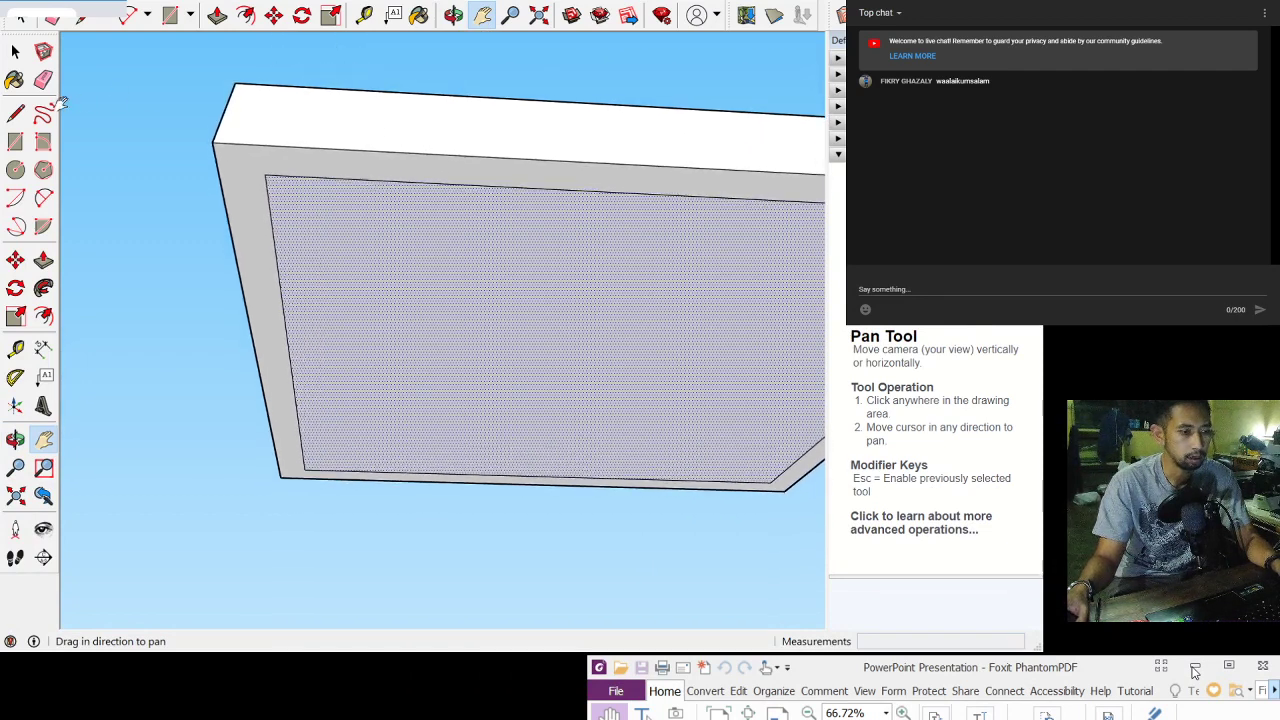
pyautogui.click(15, 142)
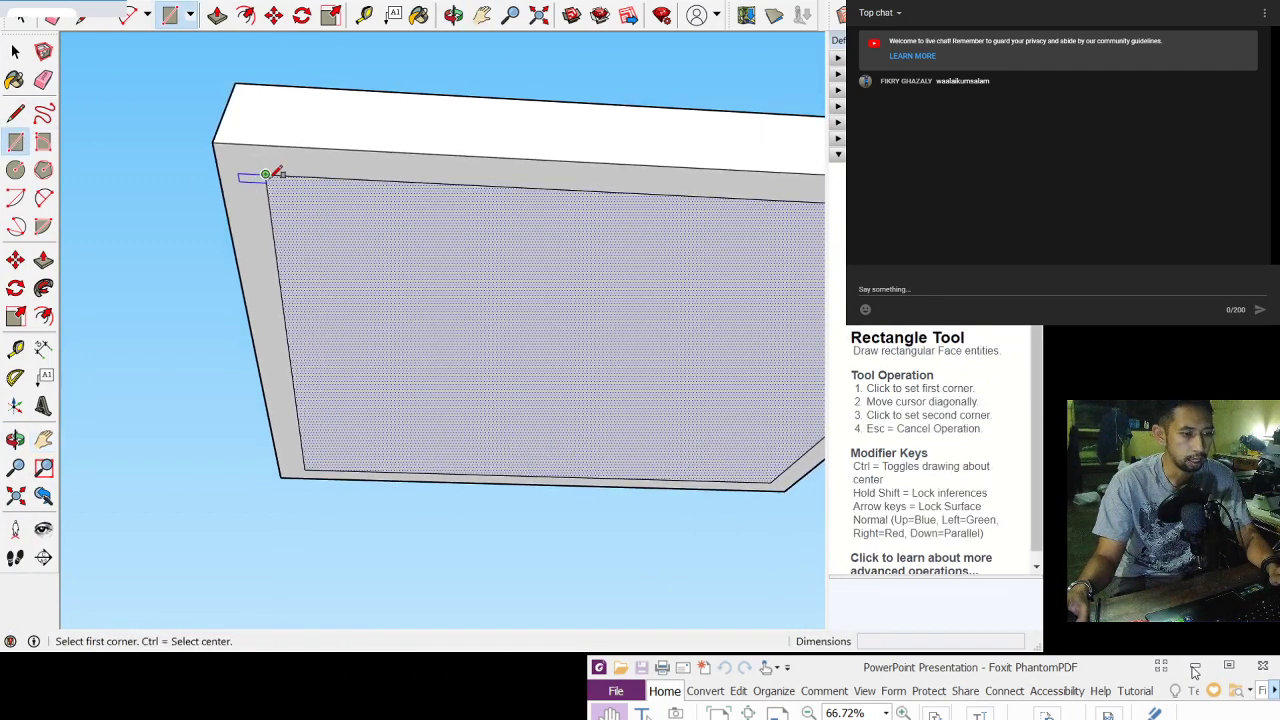
pyautogui.click(266, 175)
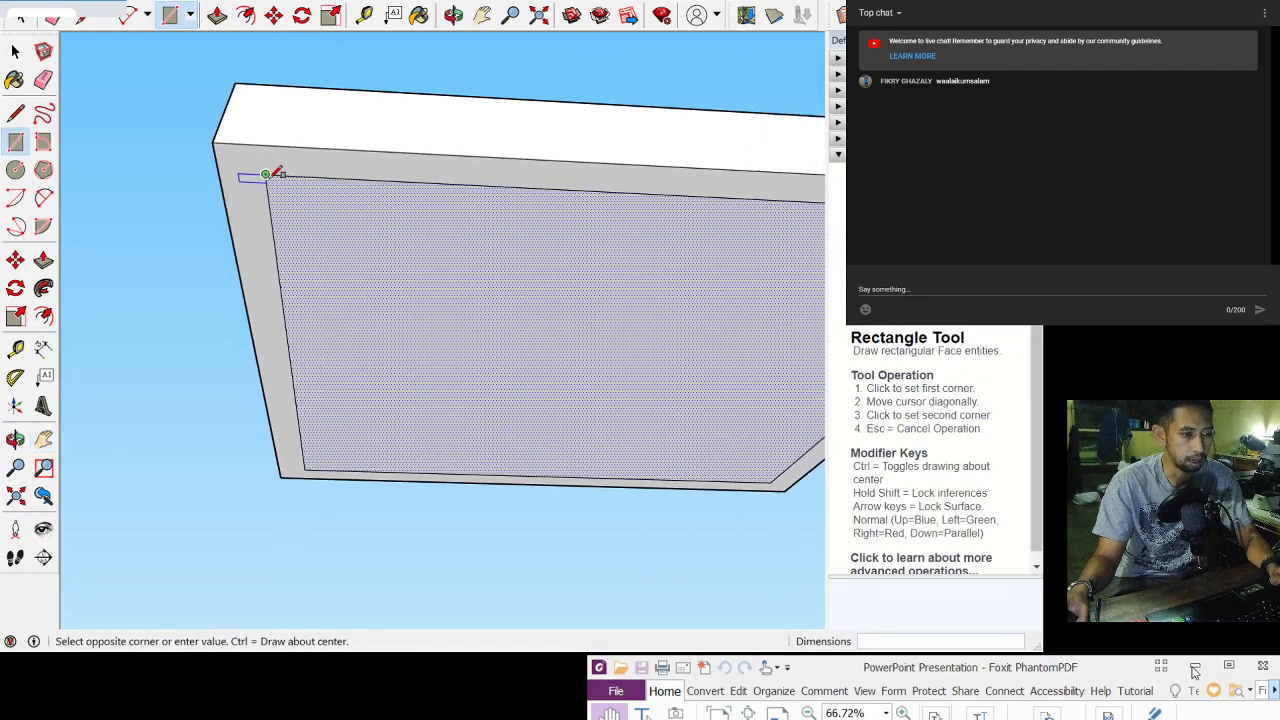
pyautogui.click(400, 265)
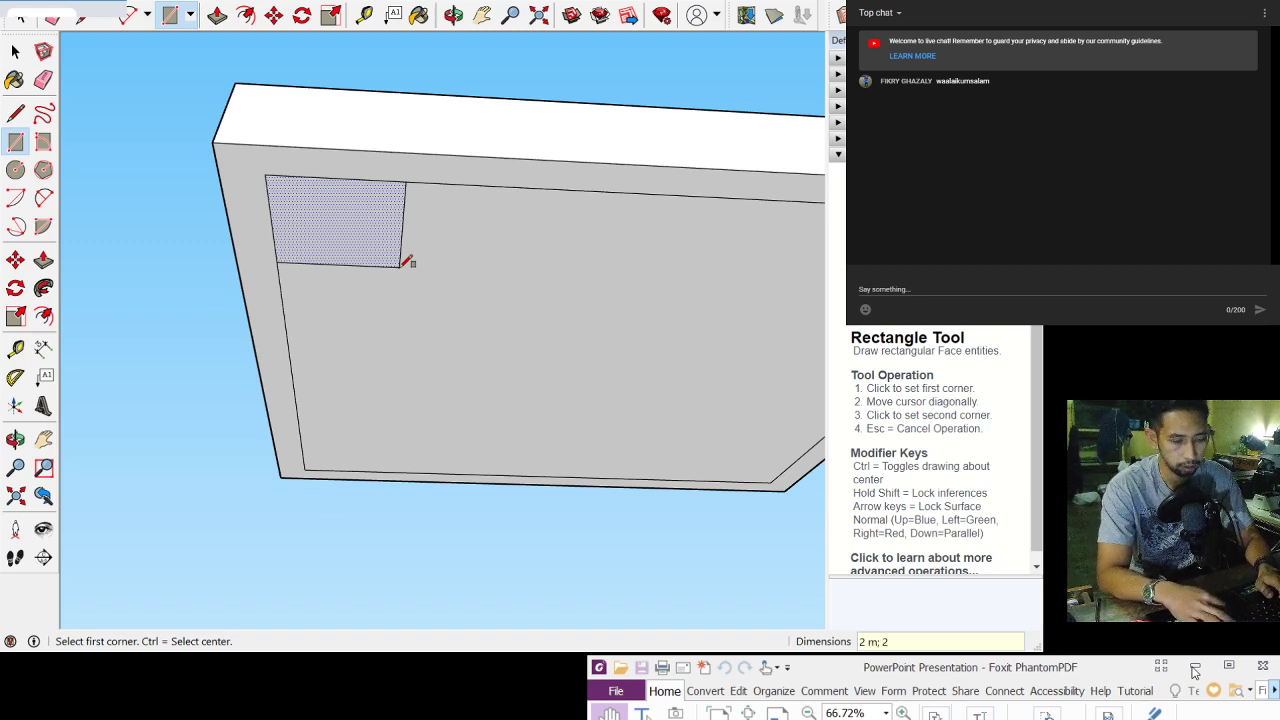
pyautogui.hotkey('ctrl', 'z')
# Step: Extrude the 2 m square on the pond's underside downward by 0.7 m with Push/Pull
pyautogui.click(15, 50)
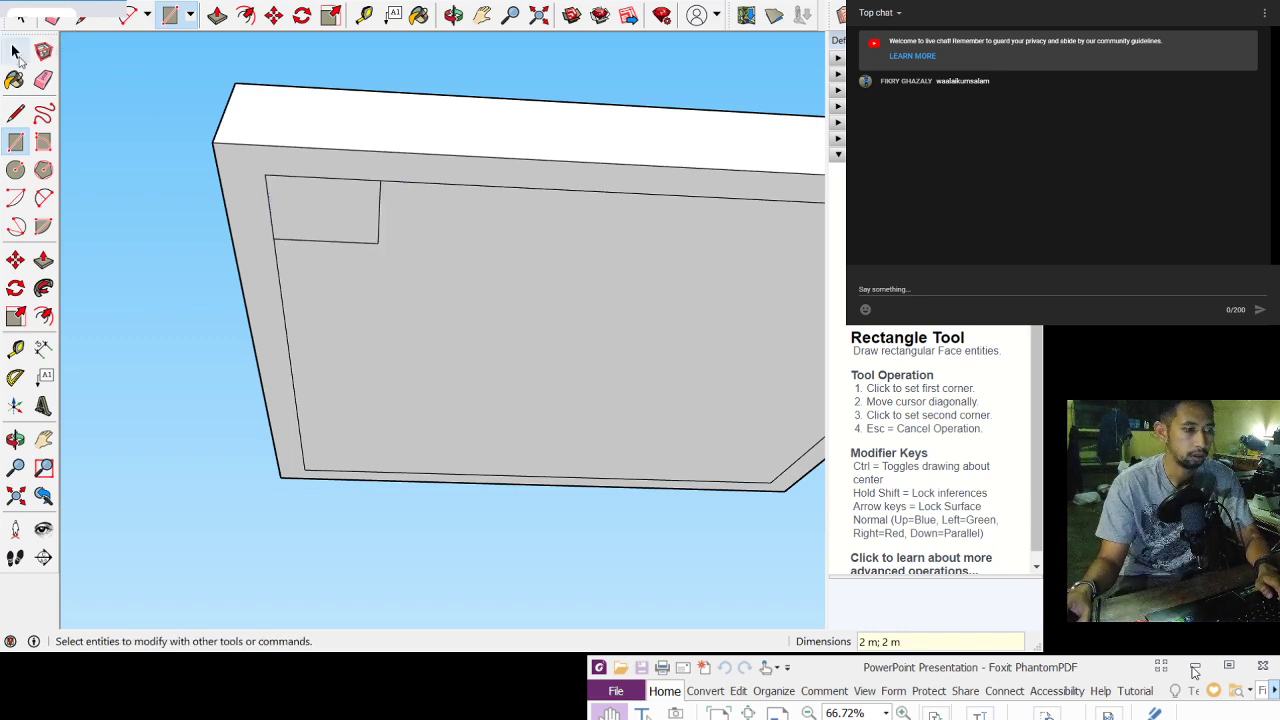
pyautogui.click(328, 205)
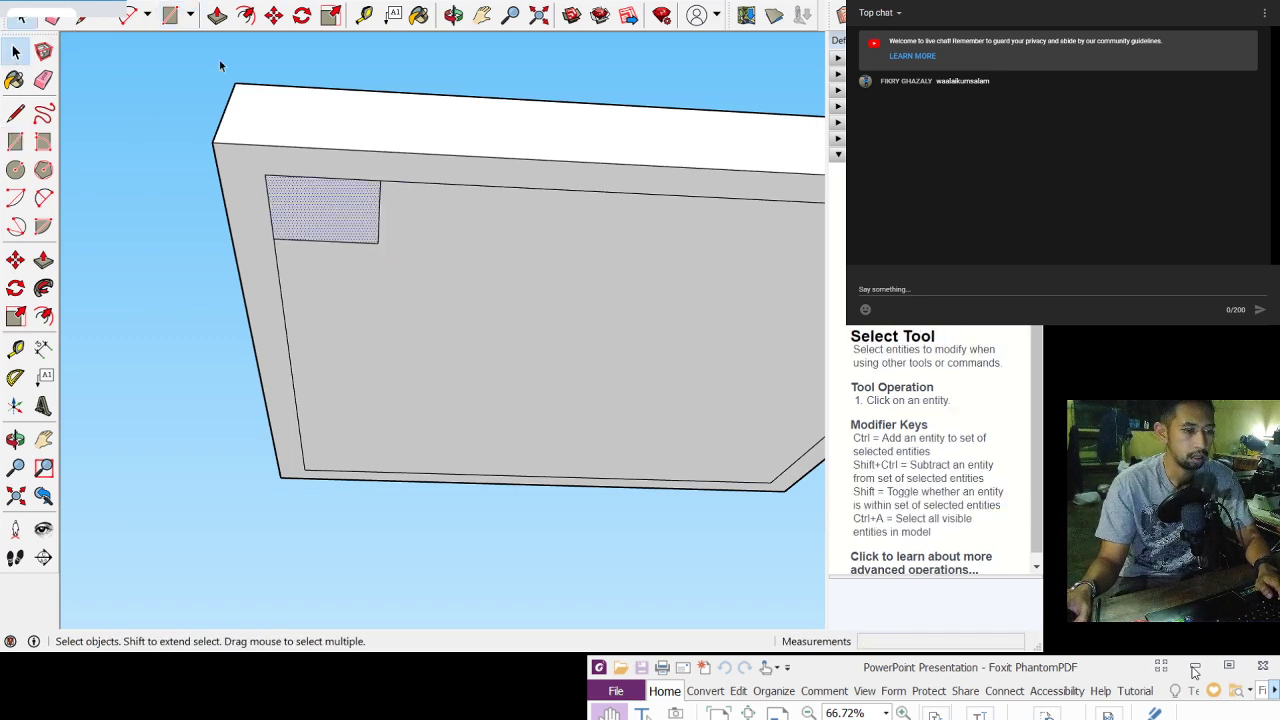
pyautogui.click(217, 15)
pyautogui.click(329, 214)
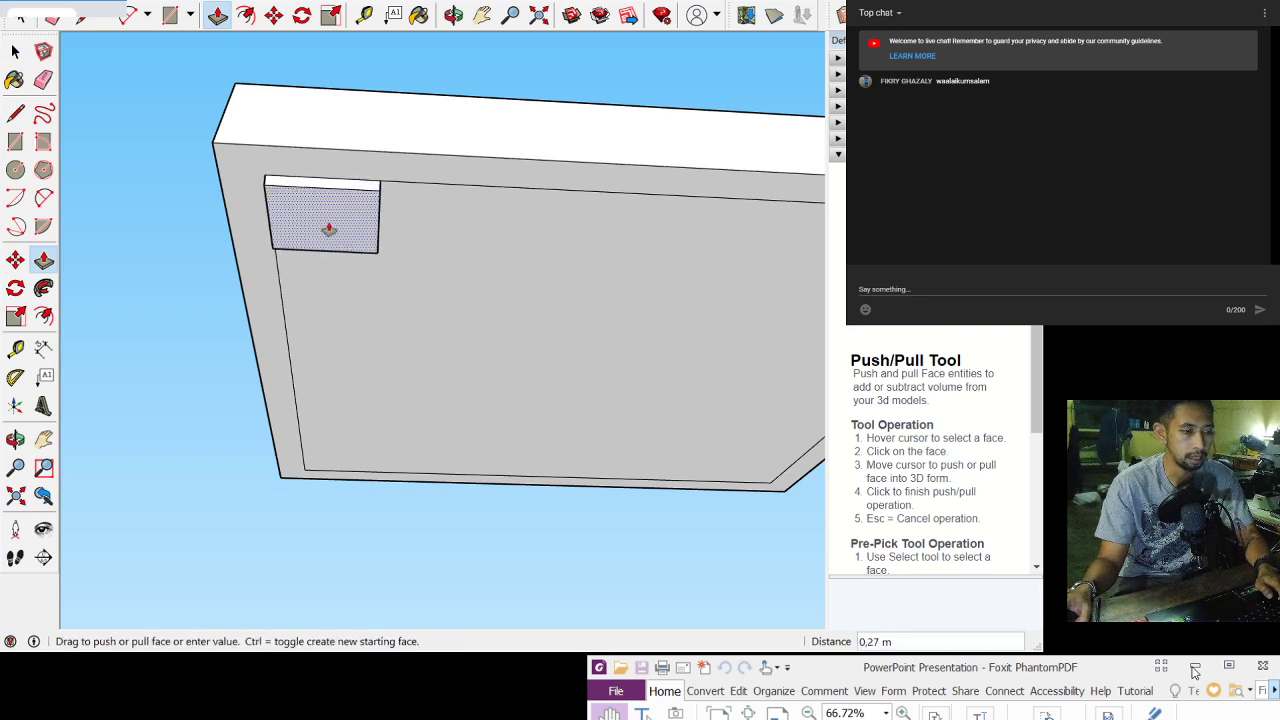
pyautogui.click(330, 250)
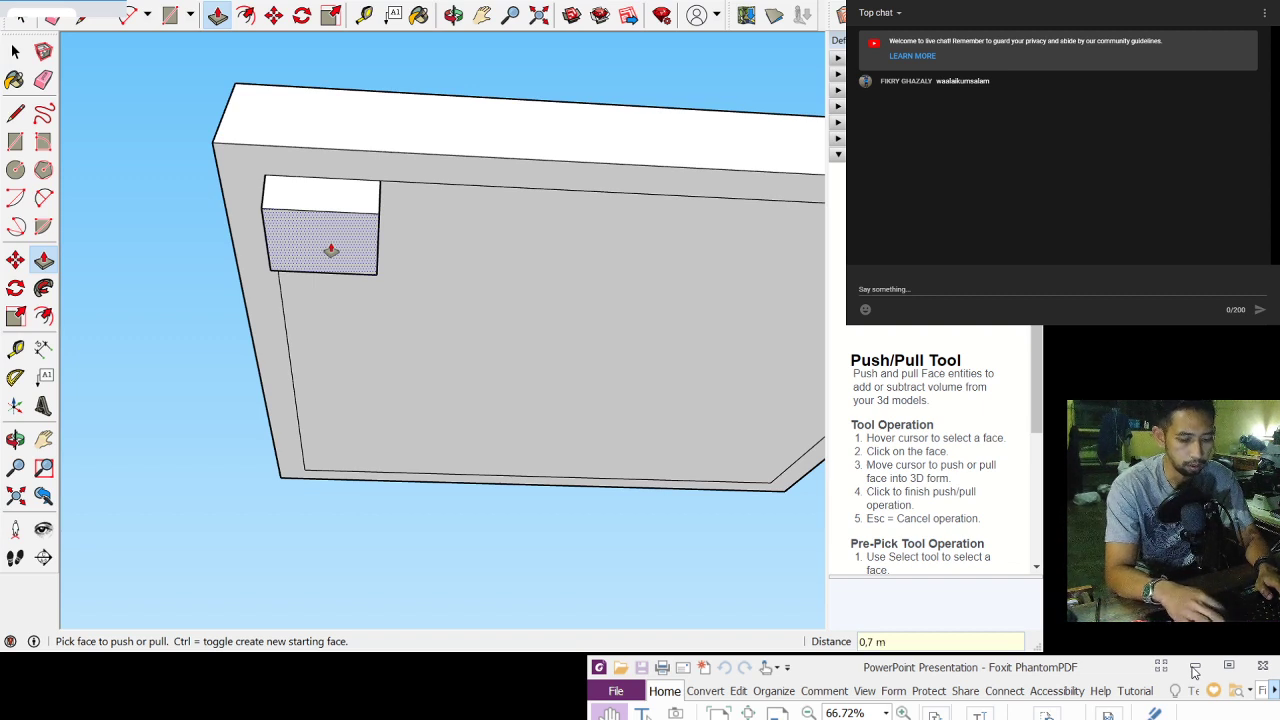
# Step: Examine the three modelled ponds and their sunken corner drains from above, ending at the 20 m pond's far inner wall
pyautogui.click(331, 250)
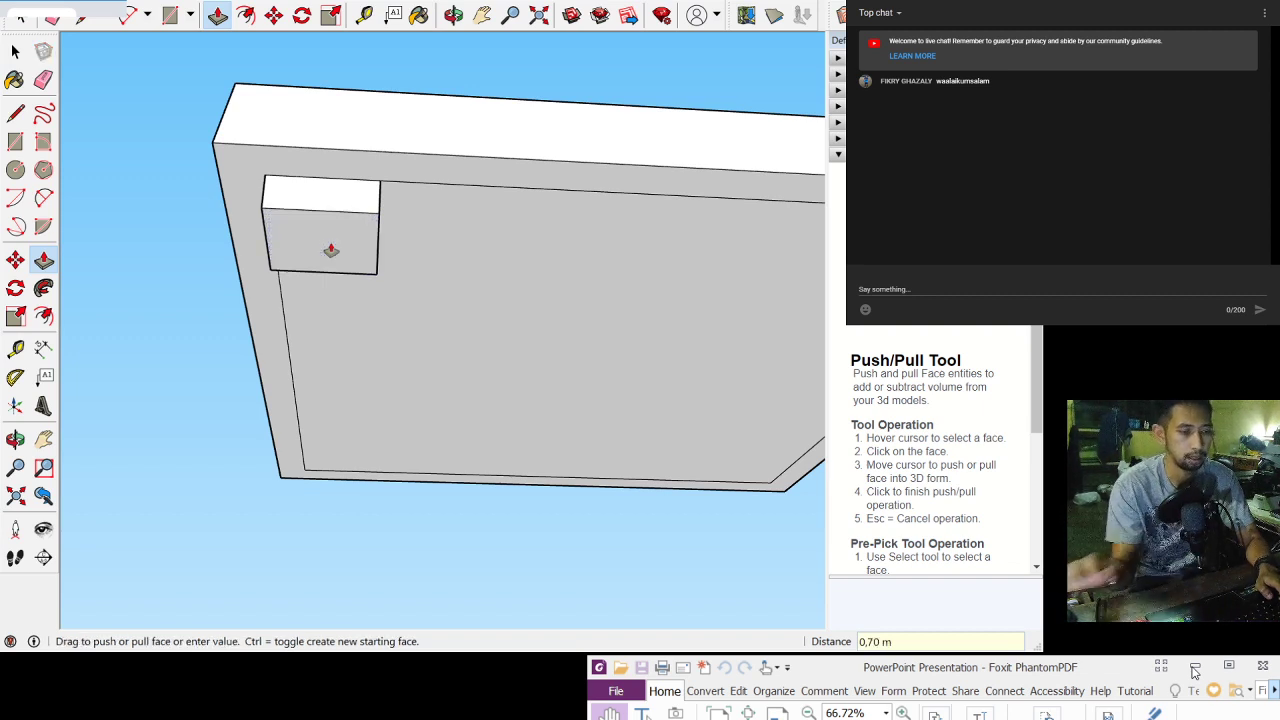
pyautogui.press('o')
pyautogui.moveTo(331, 250); pyautogui.dragTo(418, 320)
pyautogui.scroll(-5, 391, 389)
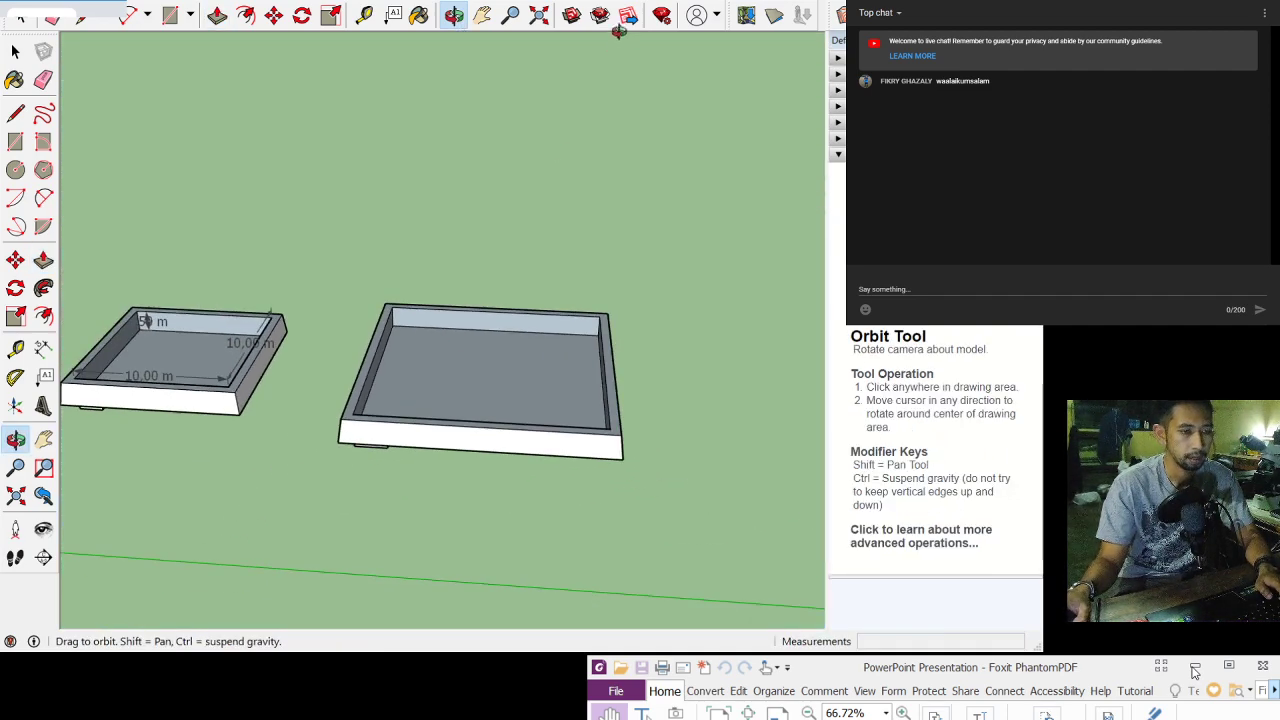
pyautogui.click(482, 14)
pyautogui.moveTo(383, 251)
pyautogui.mouseDown()
pyautogui.moveTo(369, 263)
pyautogui.moveTo(689, 340)
pyautogui.moveTo(625, 333)
pyautogui.moveTo(400, 260)
pyautogui.moveTo(409, 254)
pyautogui.mouseUp()
pyautogui.moveTo(514, 274)
pyautogui.mouseDown()
pyautogui.moveTo(406, 240)
pyautogui.moveTo(524, 251)
pyautogui.mouseUp()
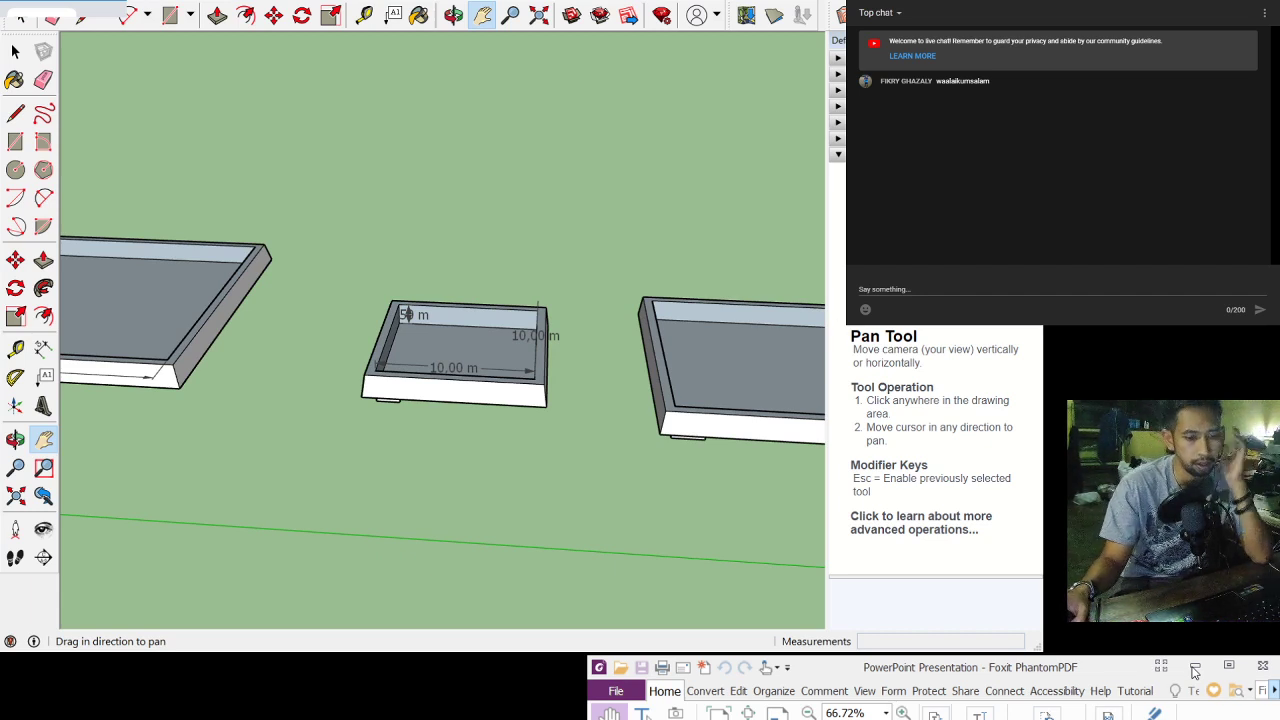
pyautogui.scroll(6, 190, 288)
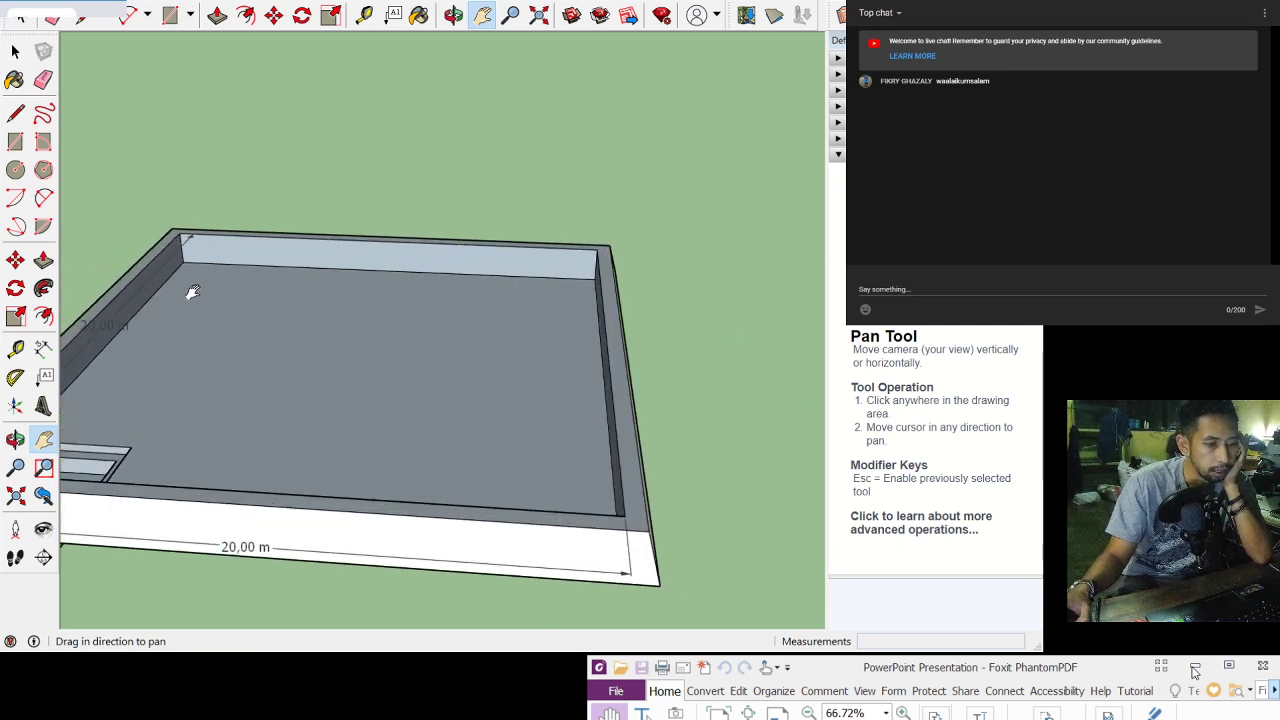
pyautogui.moveTo(200, 285); pyautogui.dragTo(245, 272)
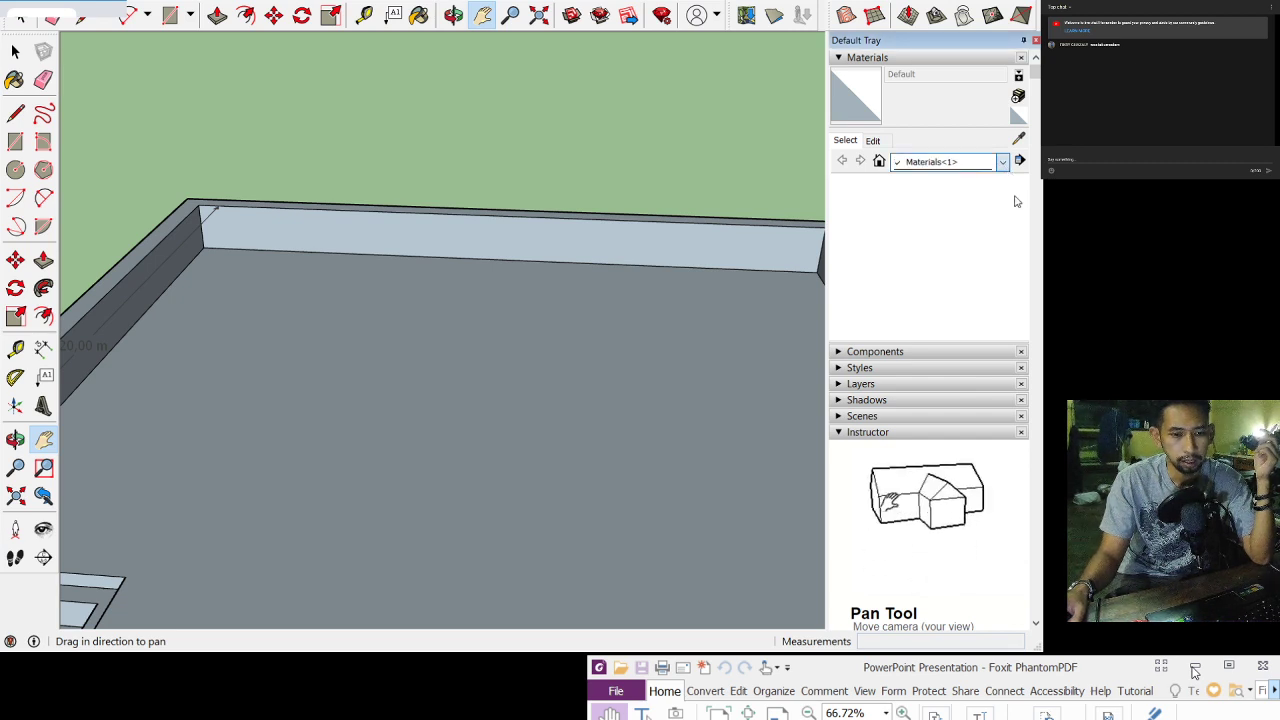
# Step: Browse the Tile and Stone materials and paint the 20 m pond's far inner wall with Carrera Marble
pyautogui.click(934, 343)
pyautogui.scroll(-3, 966, 225)
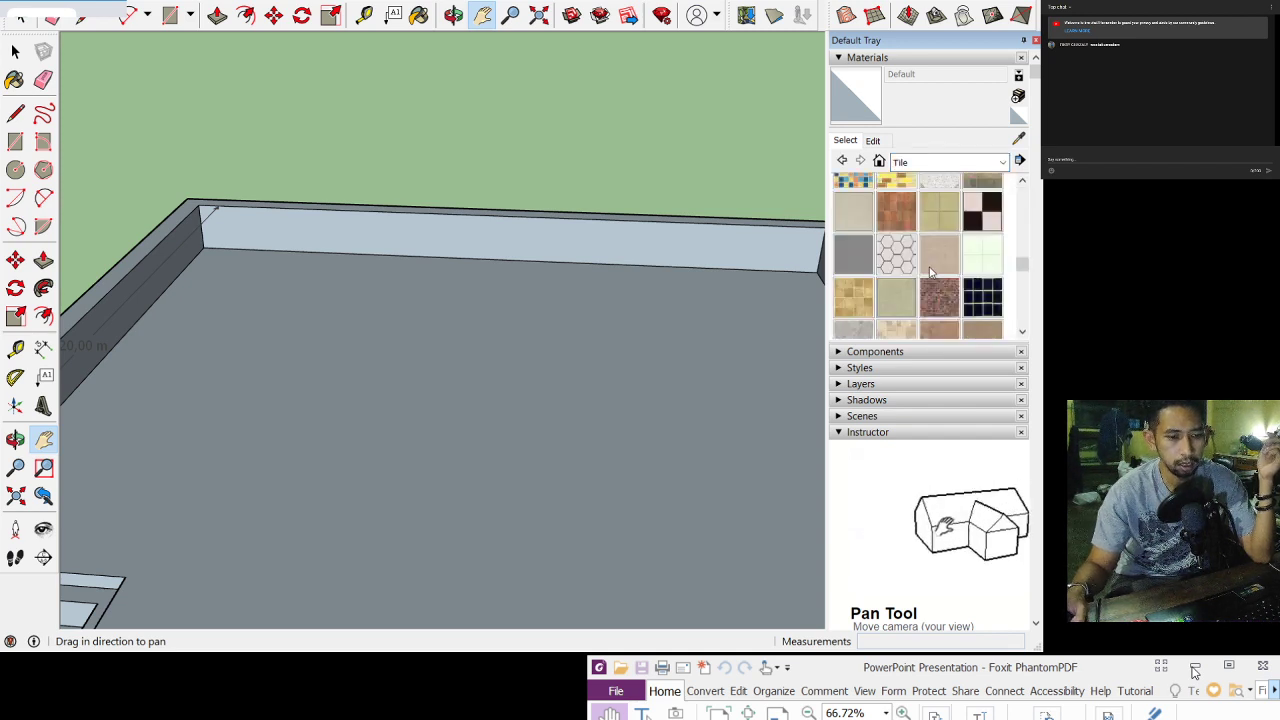
pyautogui.scroll(-3, 940, 268)
pyautogui.scroll(-3, 955, 264)
pyautogui.scroll(5, 968, 200)
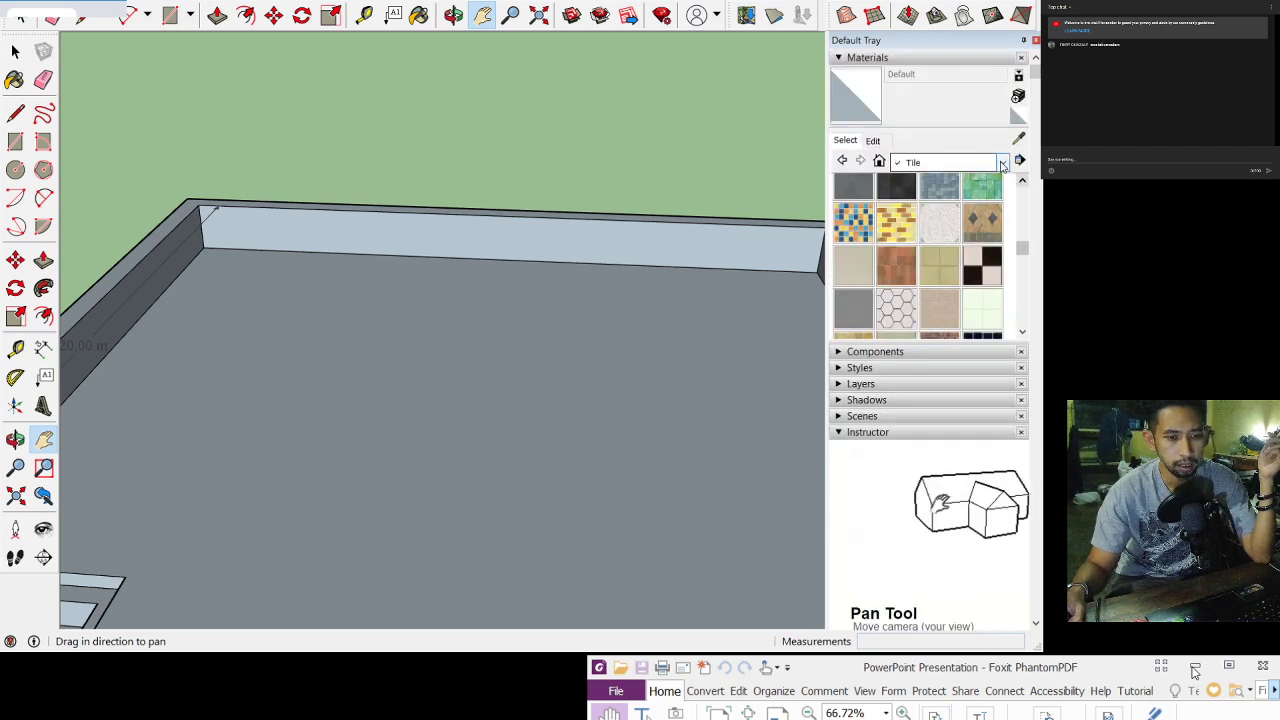
pyautogui.click(1003, 163)
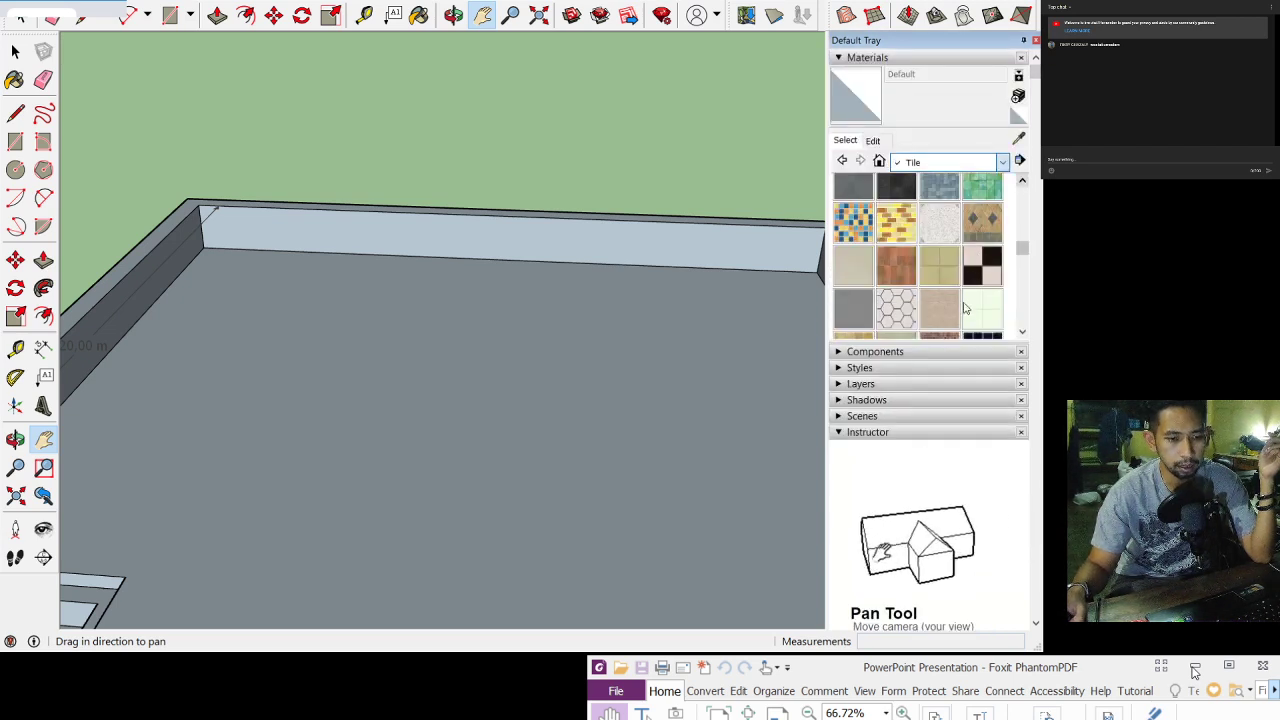
pyautogui.click(995, 246)
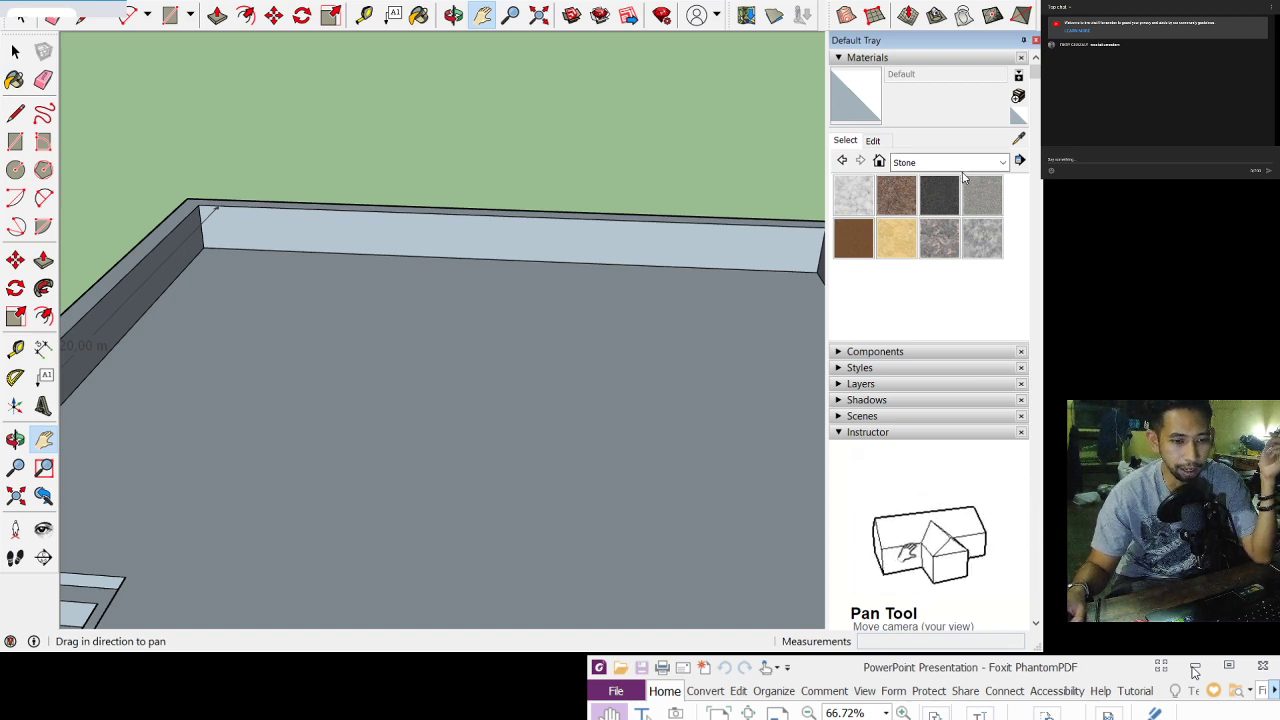
pyautogui.click(856, 196)
pyautogui.click(522, 240)
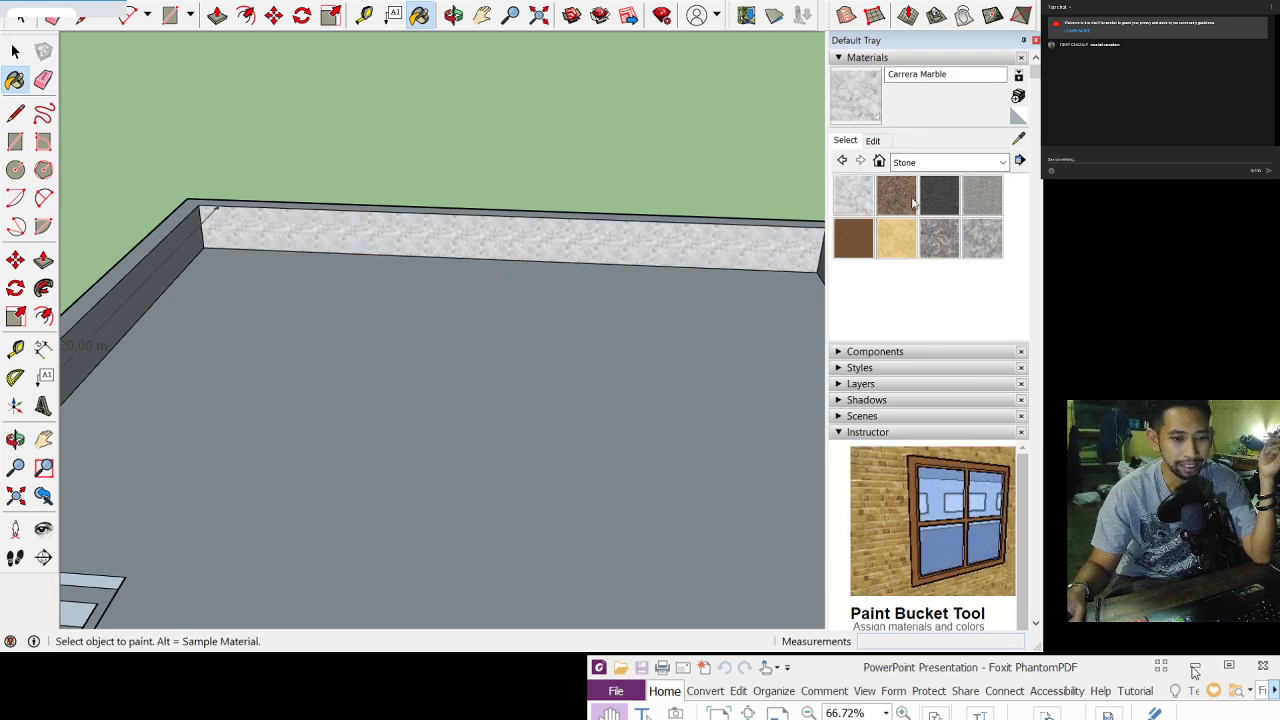
# Step: Paint the 20 m pond's far inner wall with the Crushed Rock Gravel pattern and darken the material to medium grey
pyautogui.click(1003, 164)
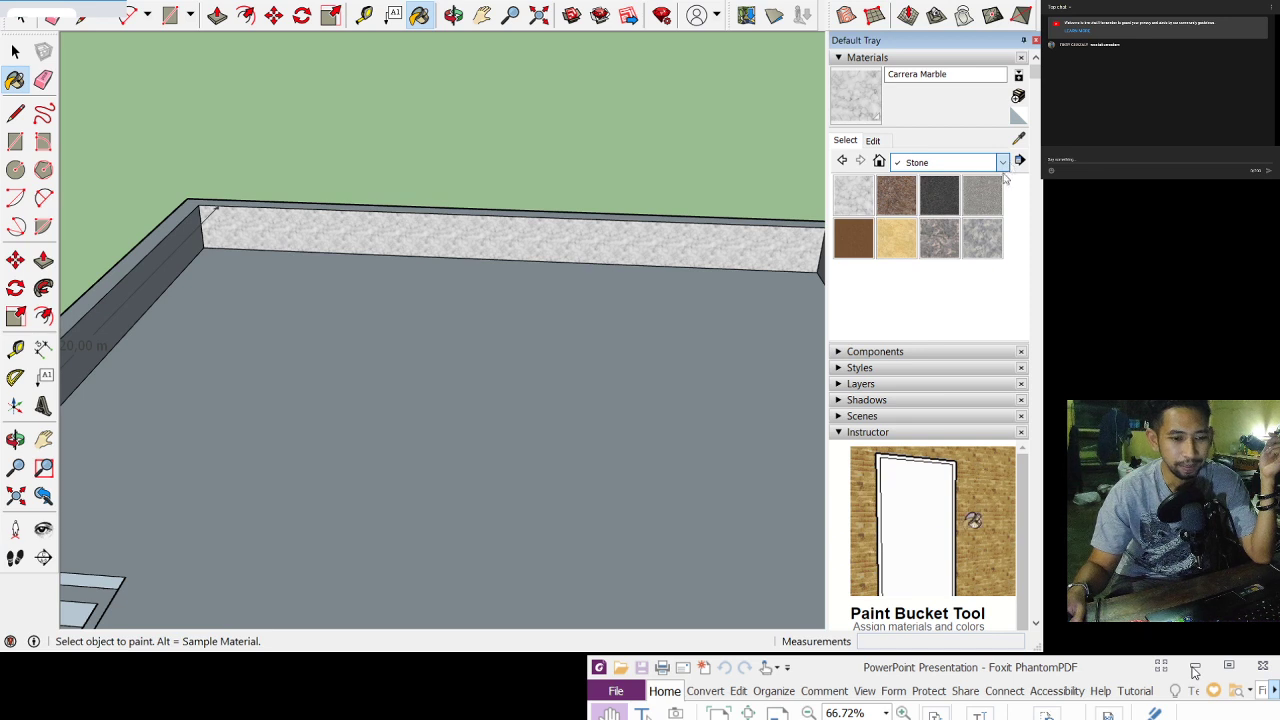
pyautogui.click(978, 295)
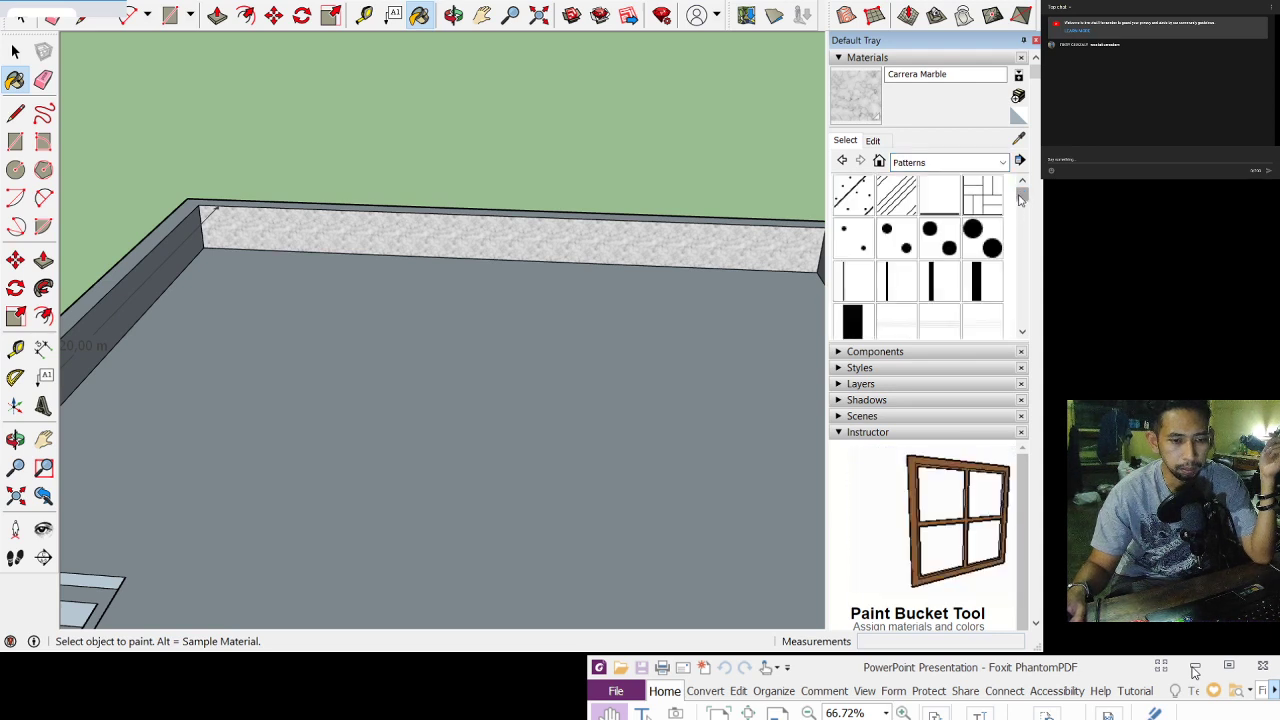
pyautogui.moveTo(1020, 198); pyautogui.dragTo(1021, 243)
pyautogui.click(849, 236)
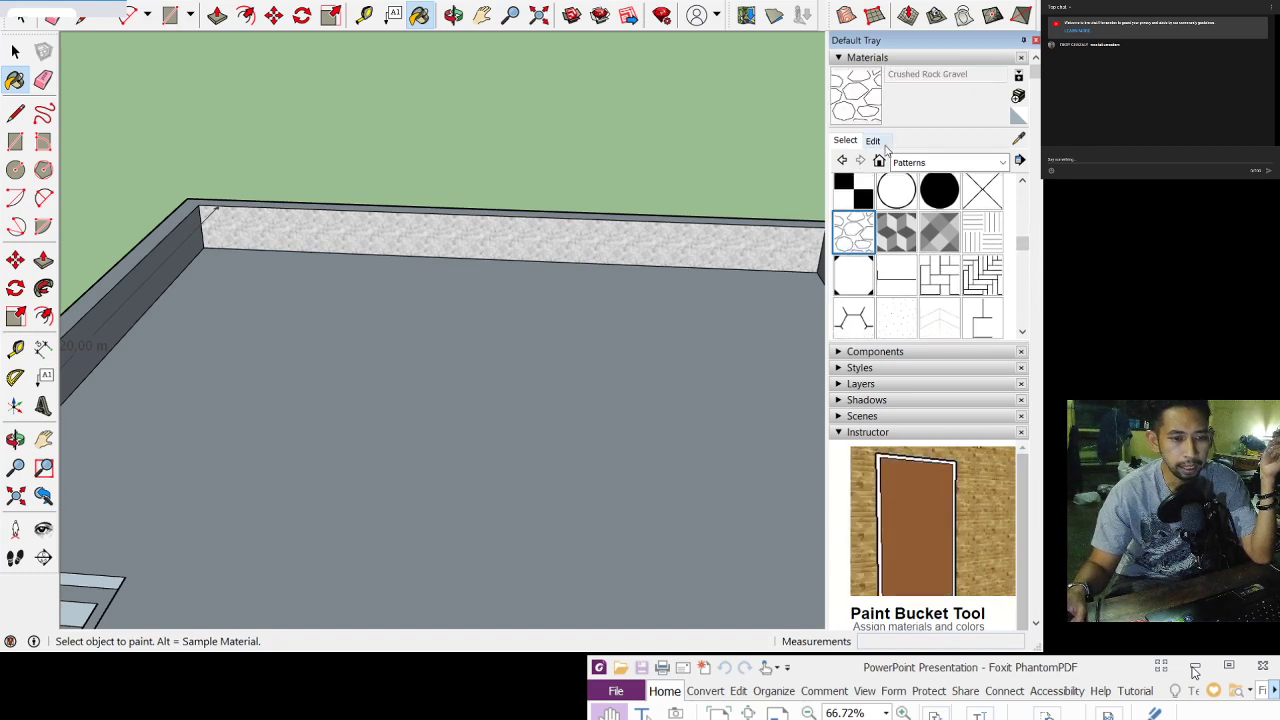
pyautogui.click(876, 142)
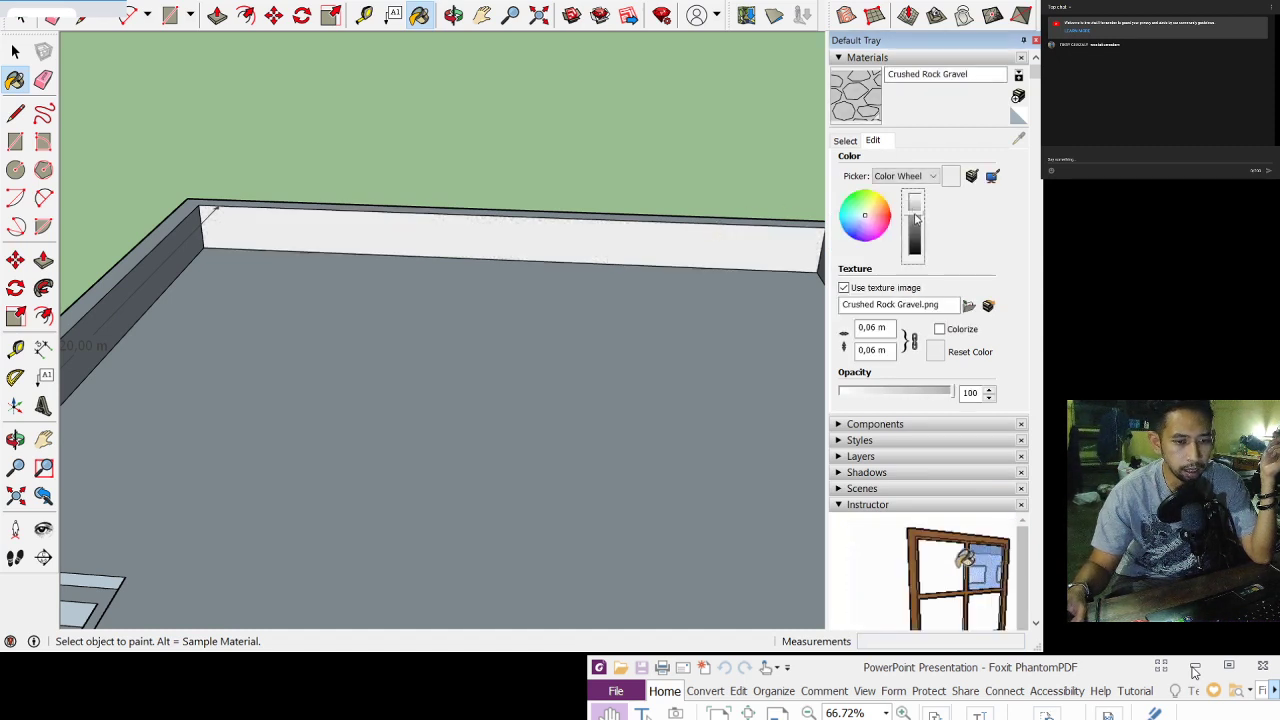
pyautogui.moveTo(916, 217); pyautogui.dragTo(917, 234)
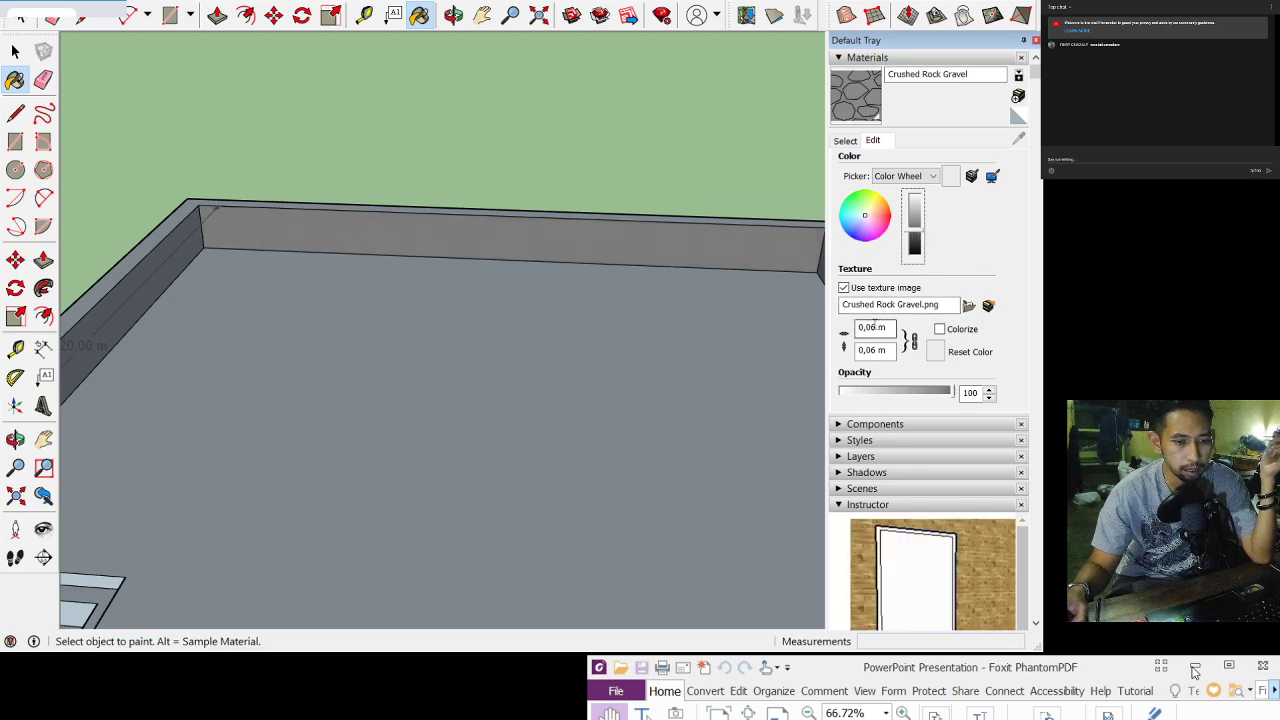
# Step: Set the Crushed Rock Gravel texture size to 0.4 m after trying 0.5 m
pyautogui.scroll(8, 611, 240)
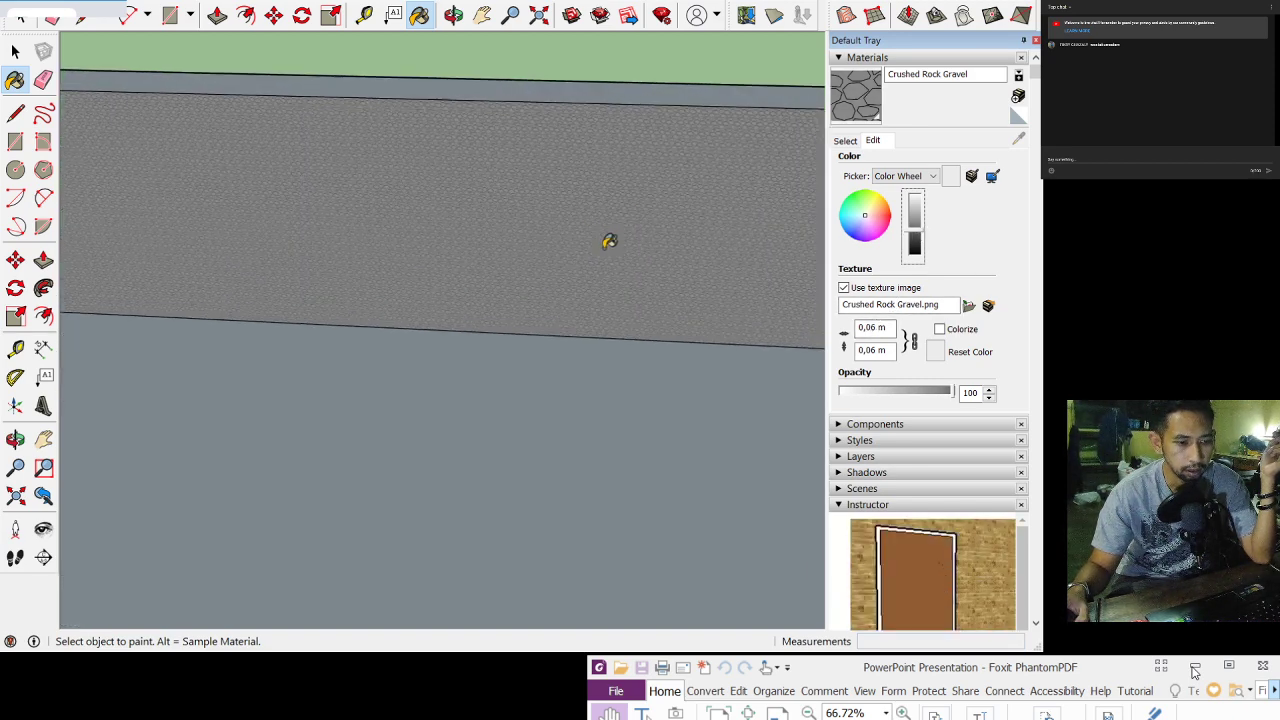
pyautogui.scroll(4, 611, 240)
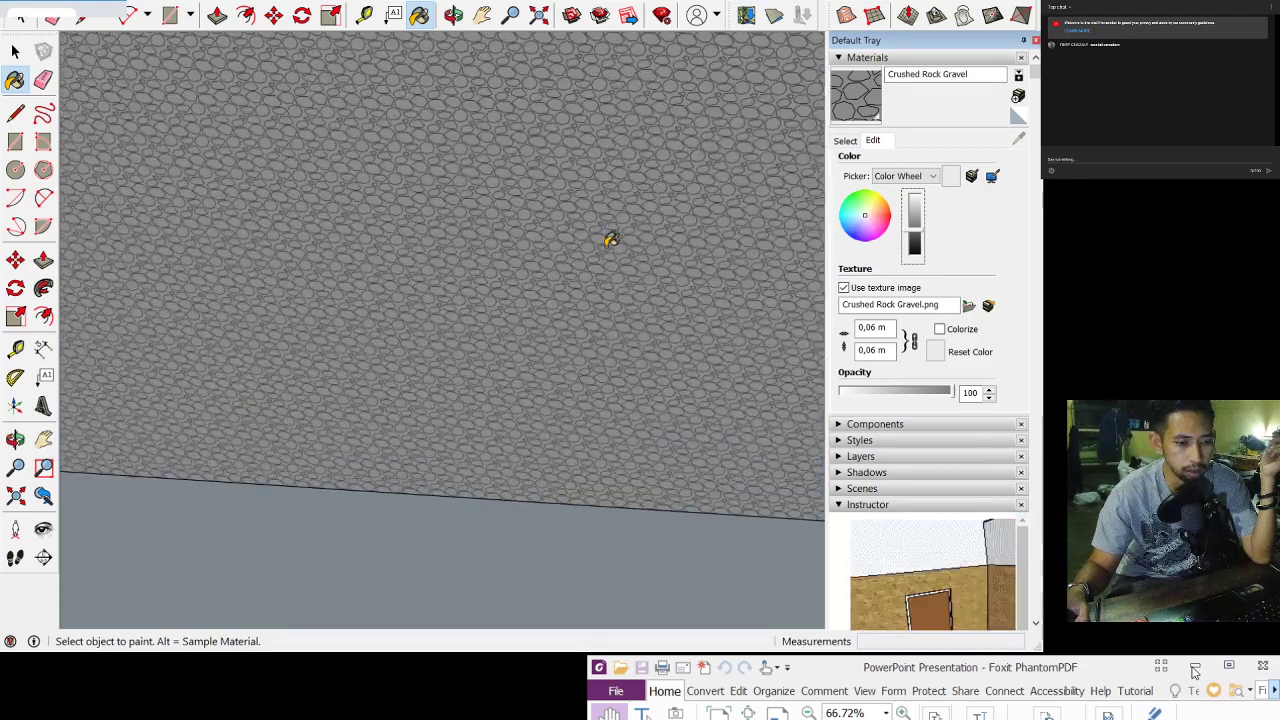
pyautogui.scroll(-6, 611, 240)
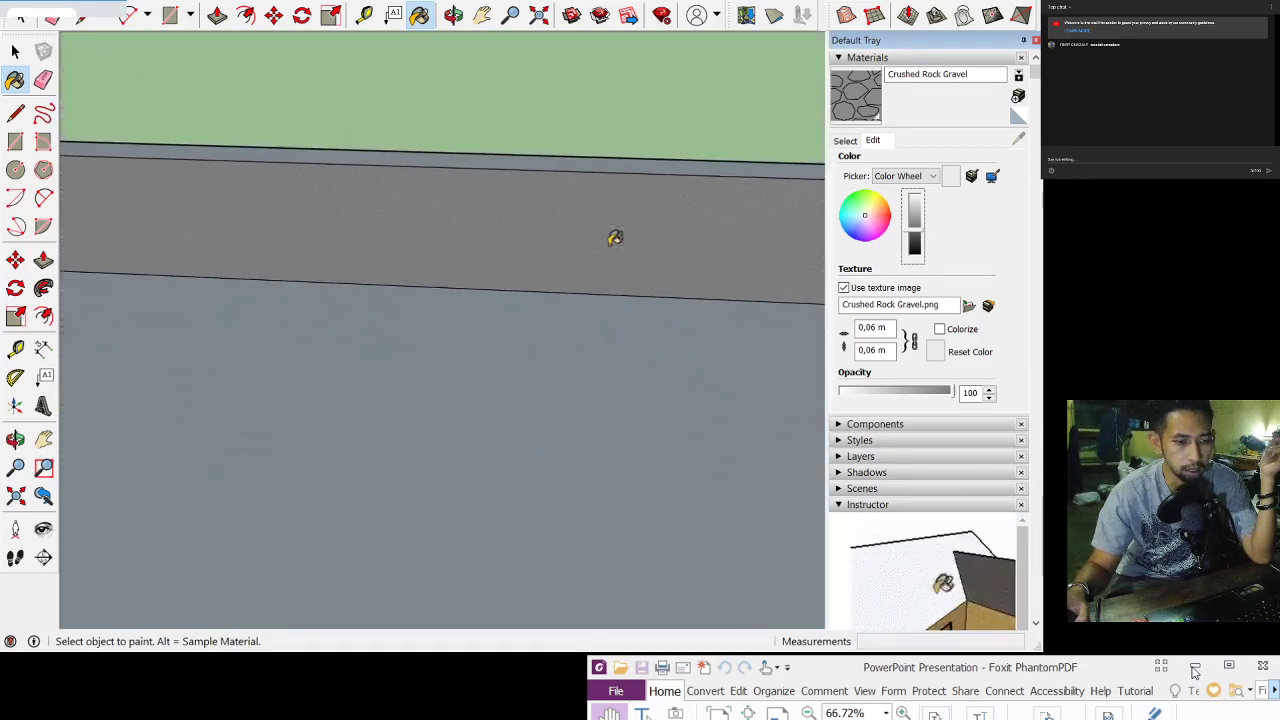
pyautogui.click(876, 327)
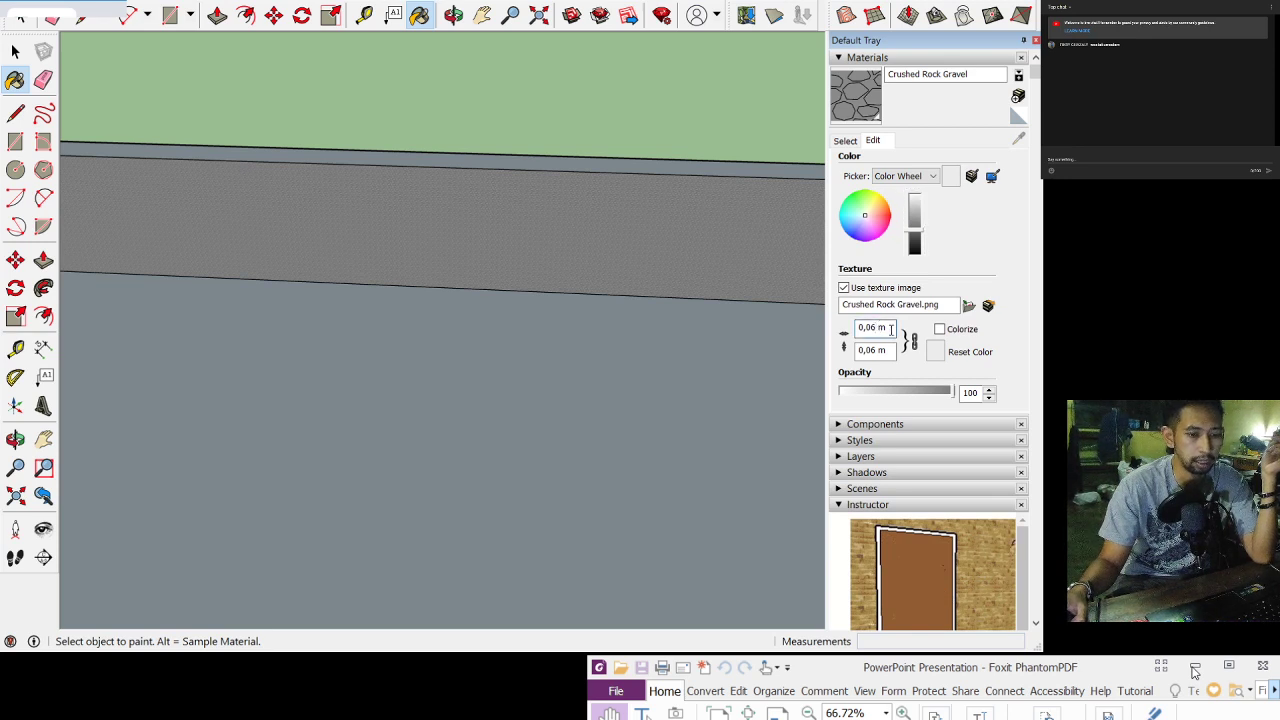
pyautogui.write('0,4')
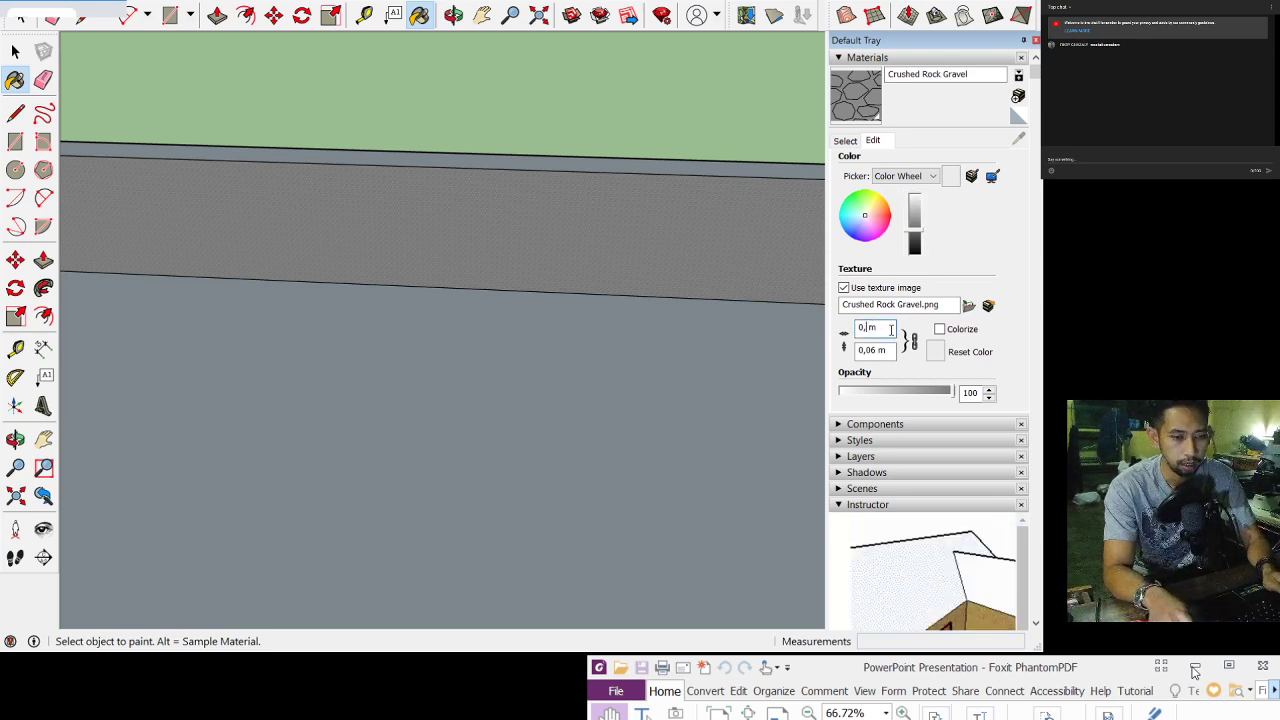
pyautogui.press('Return')
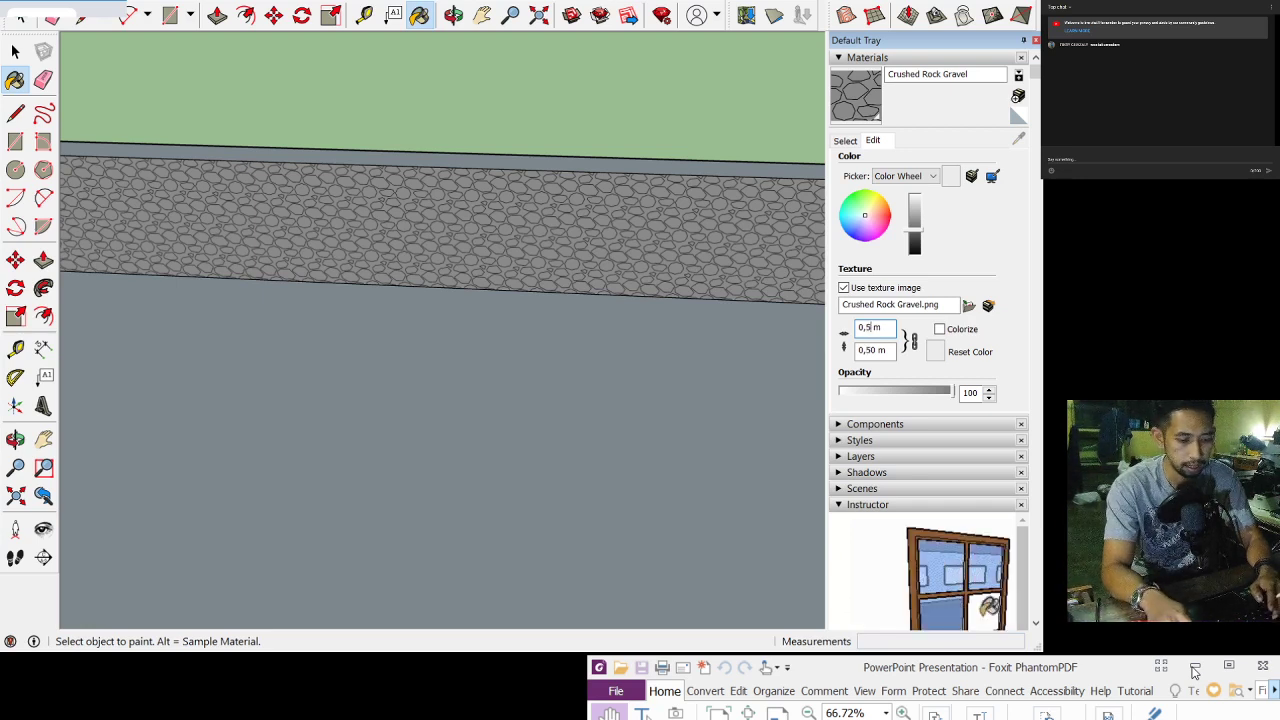
pyautogui.write('5')
pyautogui.press('Return')
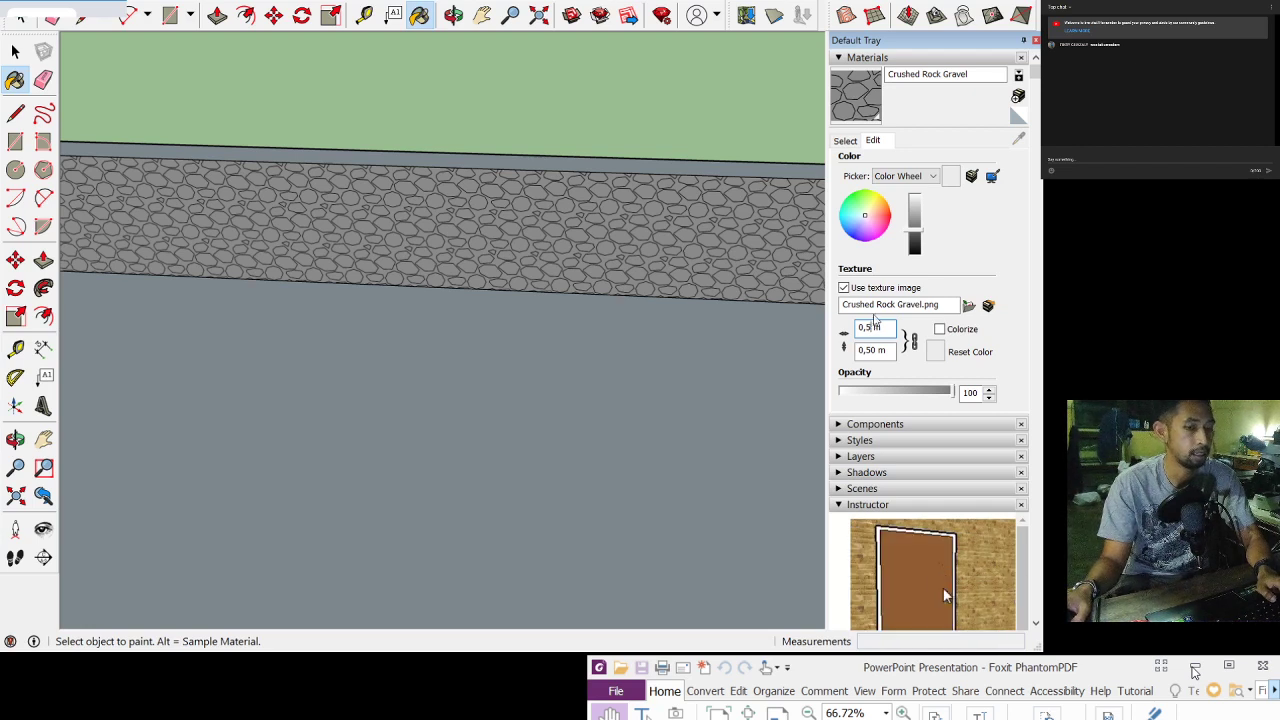
pyautogui.write('4')
pyautogui.press('Return')
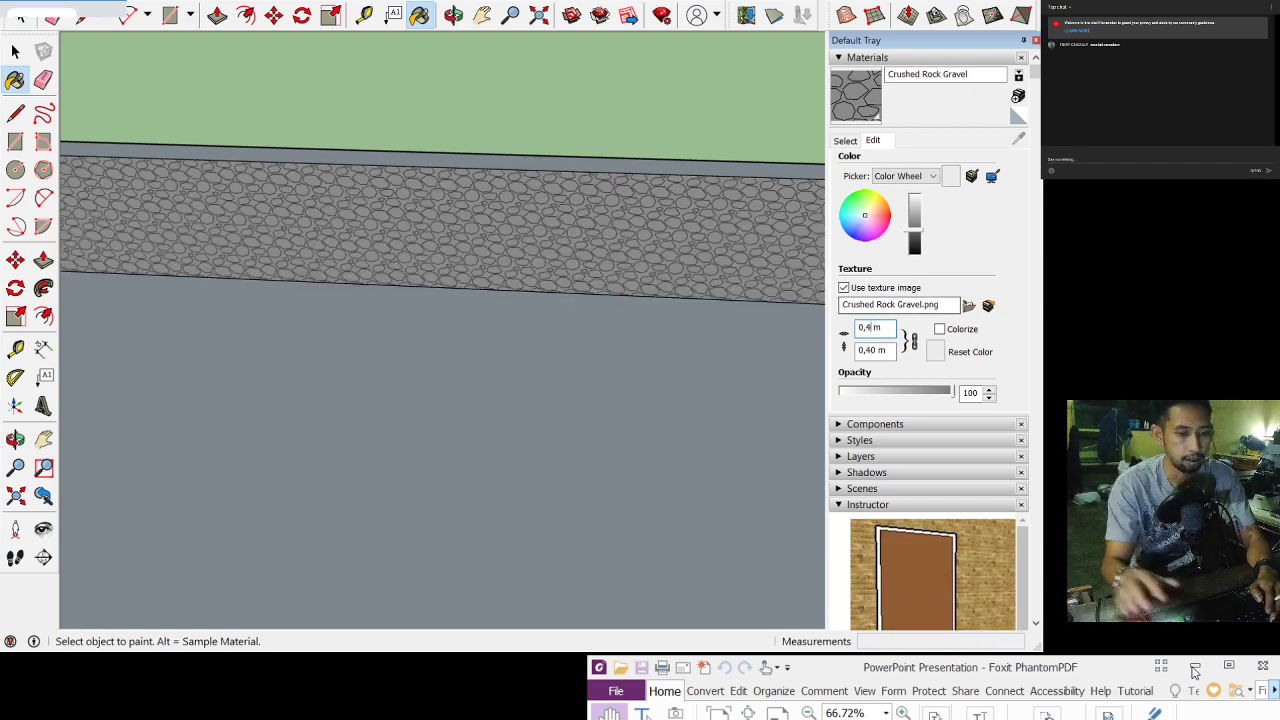
# Step: Paint the adjoining inner wall, the rim and the drain-side outer wall of the 20 m pond with Crushed Rock Gravel
pyautogui.scroll(-3, 610, 197)
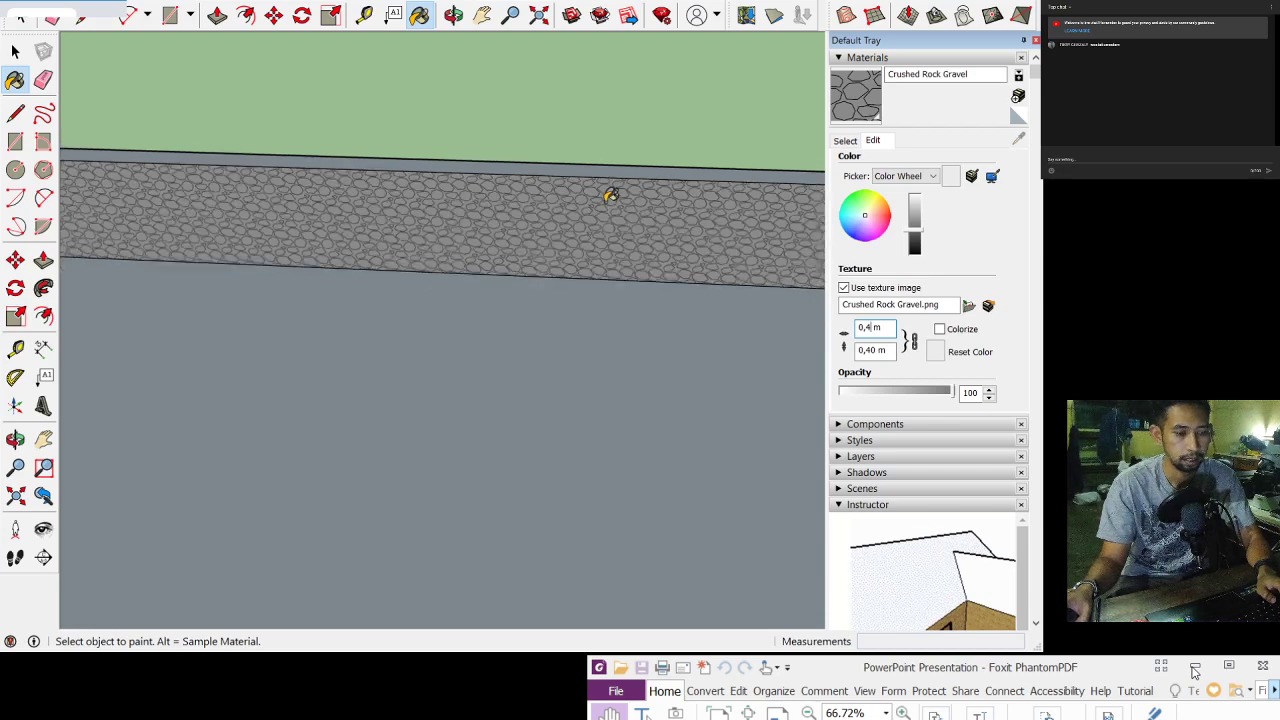
pyautogui.scroll(-3, 610, 197)
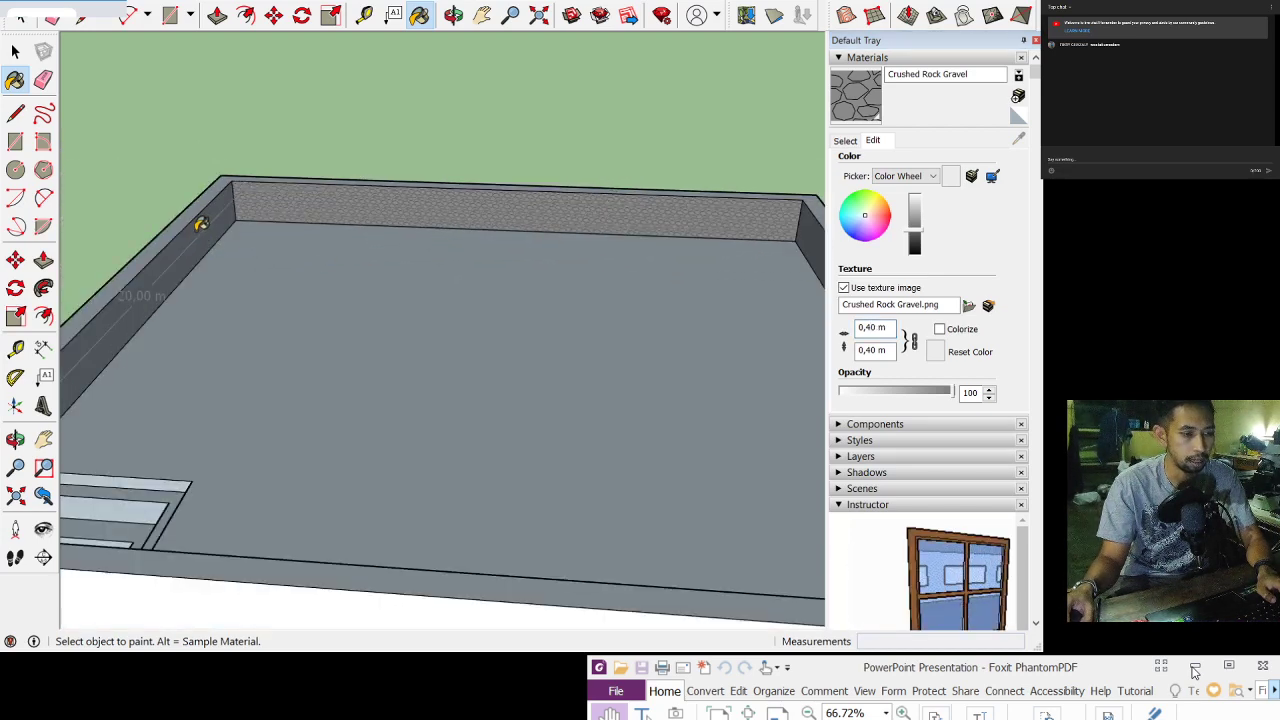
pyautogui.press('ctrl')
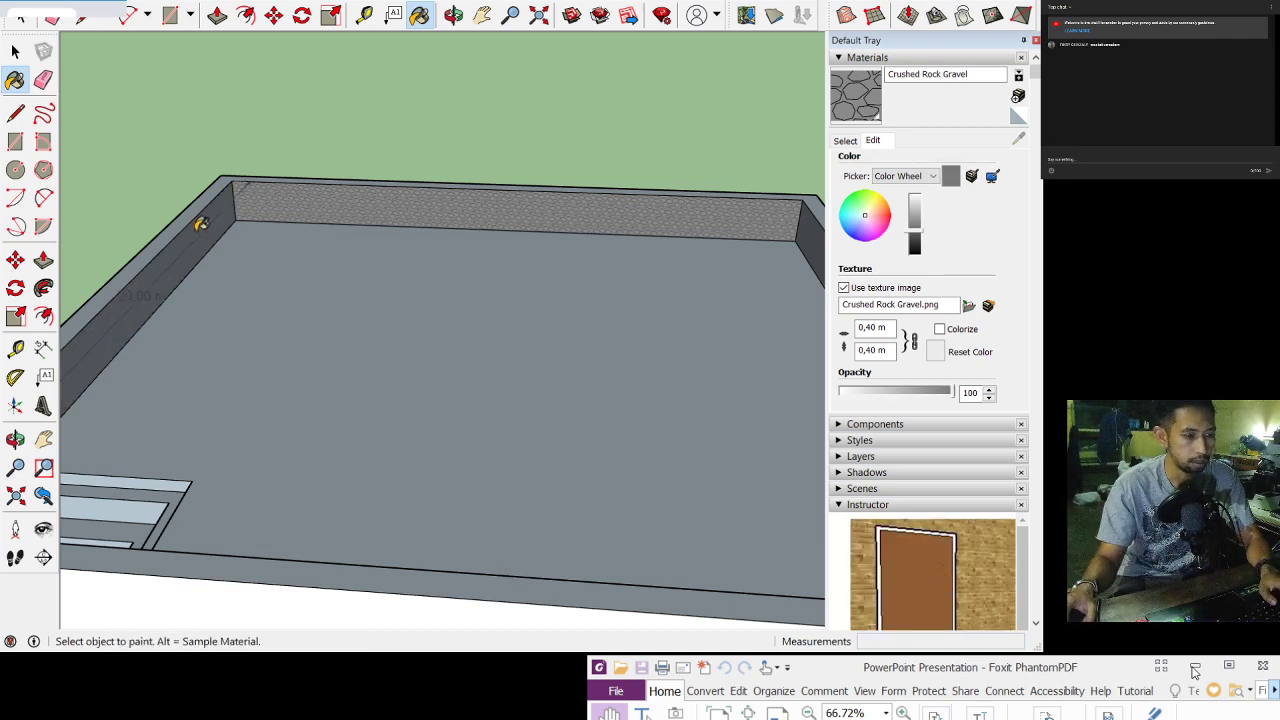
pyautogui.click(194, 224)
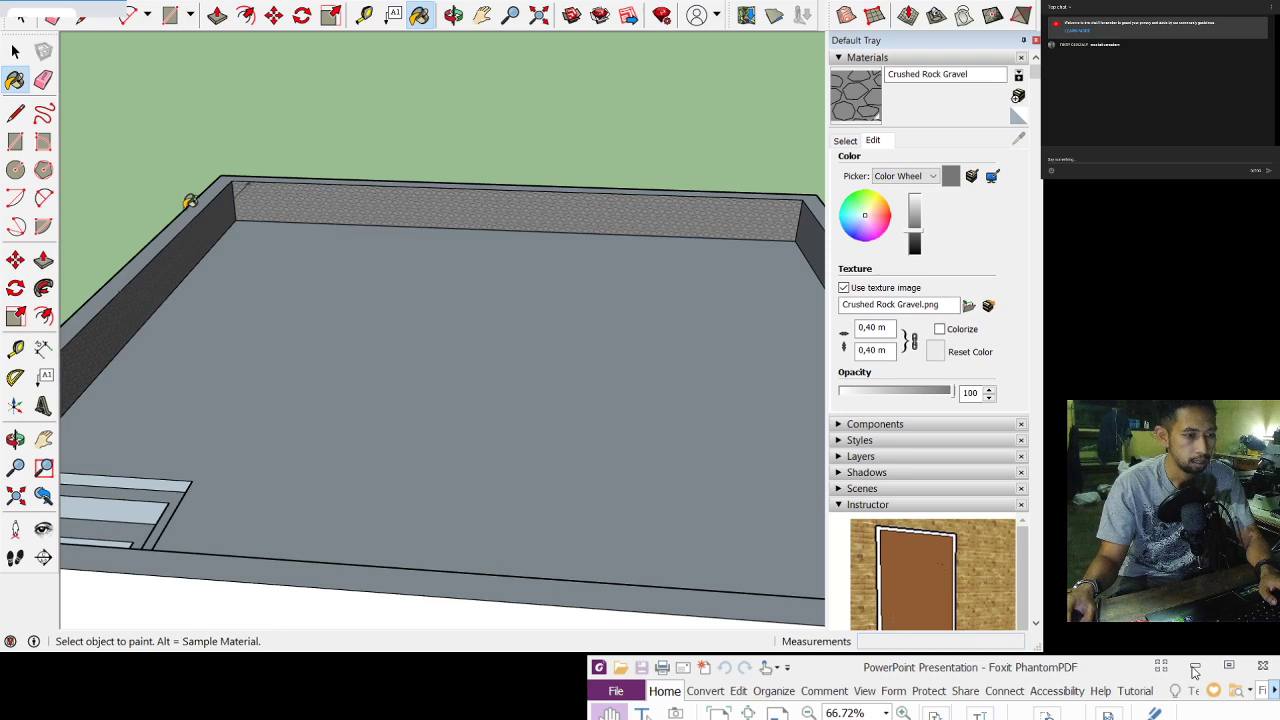
pyautogui.click(220, 188)
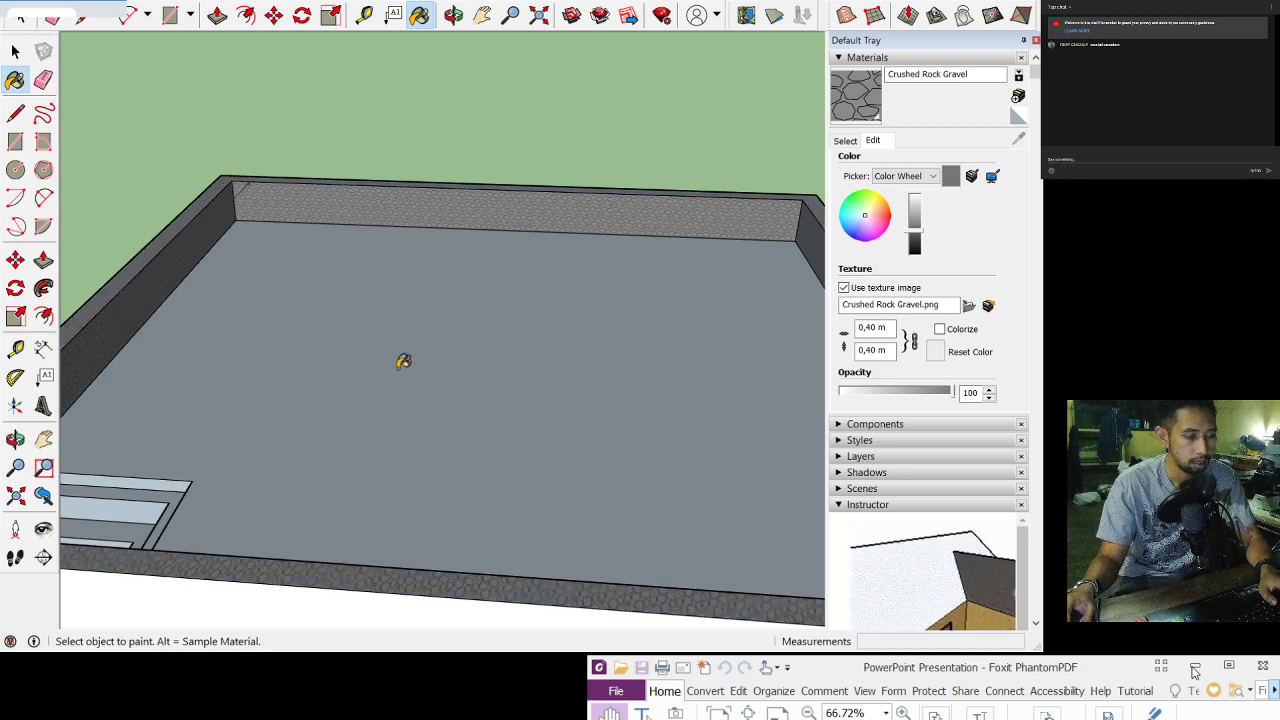
pyautogui.scroll(-5, 428, 386)
pyautogui.click(516, 508)
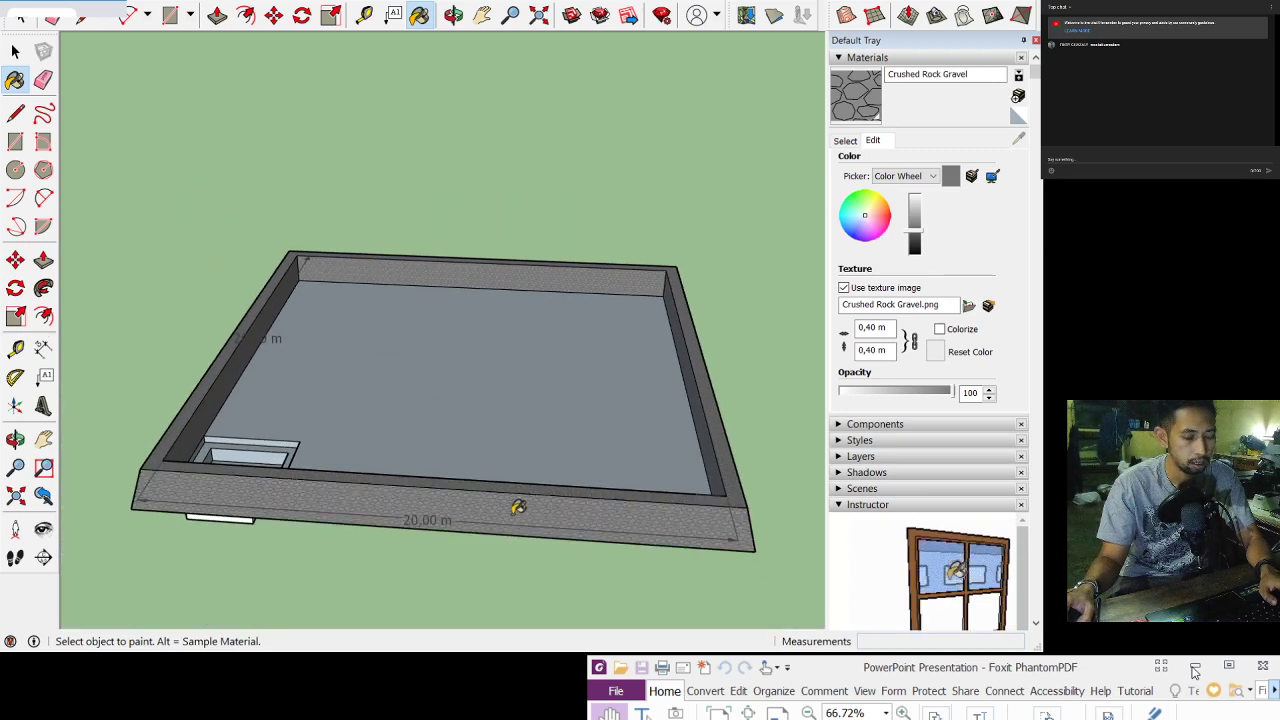
# Step: Paint two more outer walls and another inner wall of the 20 m pond with Crushed Rock Gravel
pyautogui.click(453, 15)
pyautogui.moveTo(594, 240)
pyautogui.mouseDown()
pyautogui.moveTo(391, 297)
pyautogui.moveTo(317, 274)
pyautogui.mouseUp()
pyautogui.press('b')
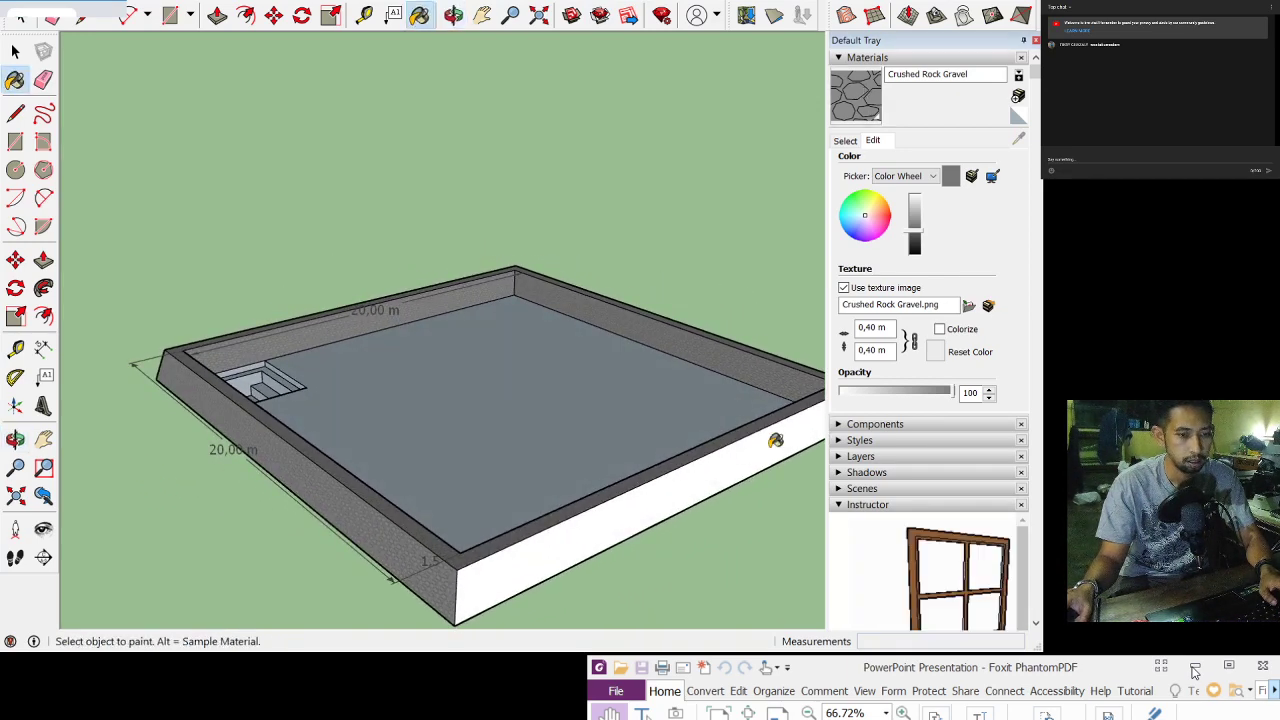
pyautogui.click(691, 477)
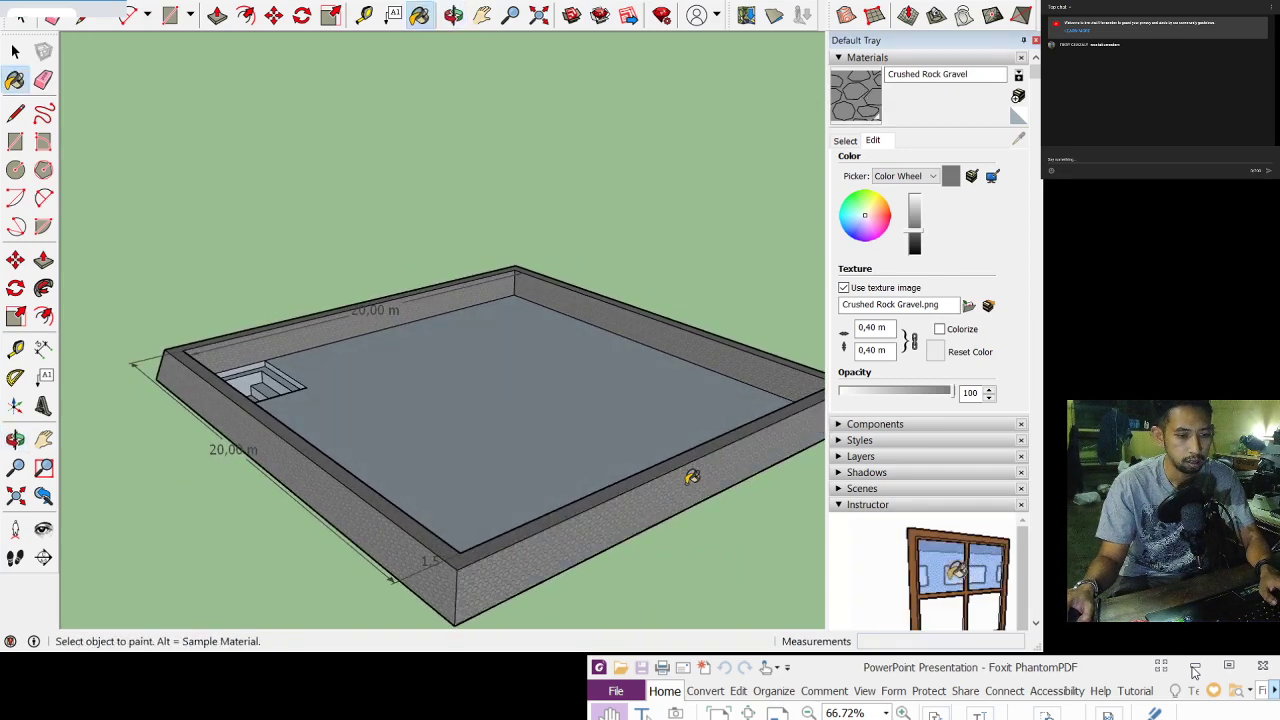
pyautogui.click(453, 15)
pyautogui.moveTo(629, 292); pyautogui.dragTo(243, 271)
pyautogui.moveTo(605, 378)
pyautogui.mouseDown()
pyautogui.moveTo(497, 364)
pyautogui.moveTo(727, 199)
pyautogui.mouseUp()
pyautogui.press('b')
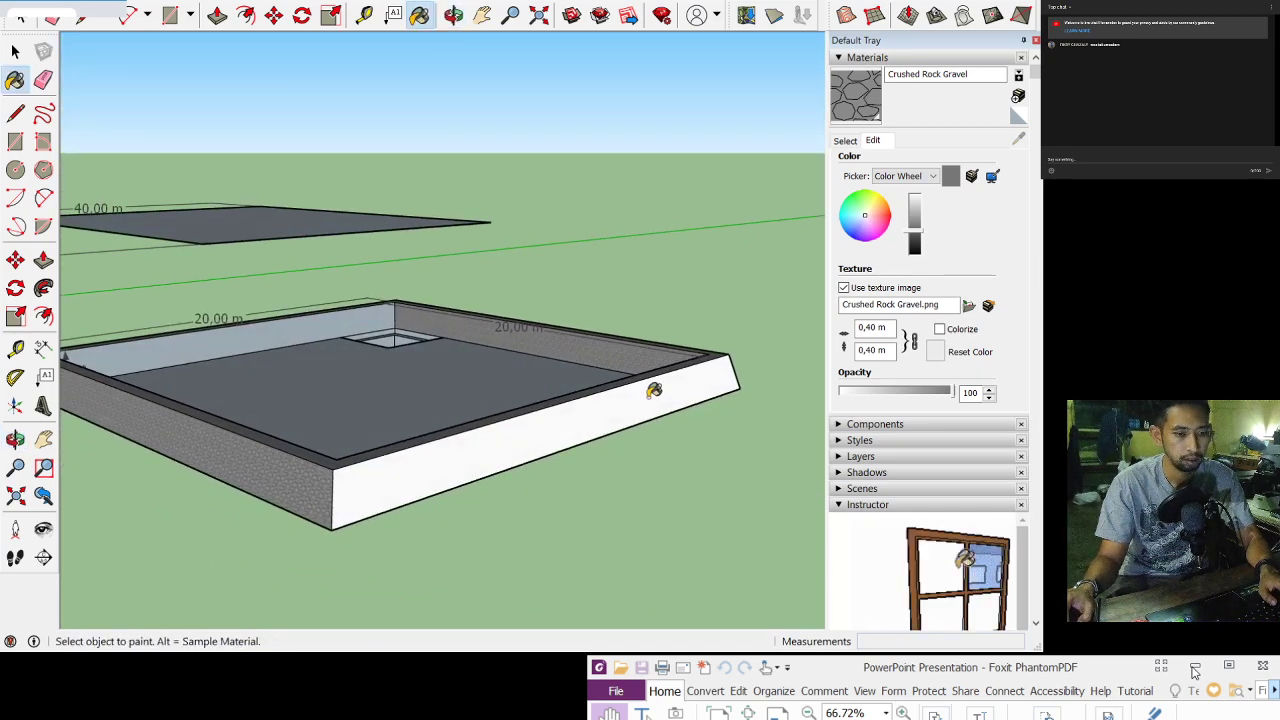
pyautogui.click(653, 390)
pyautogui.click(358, 318)
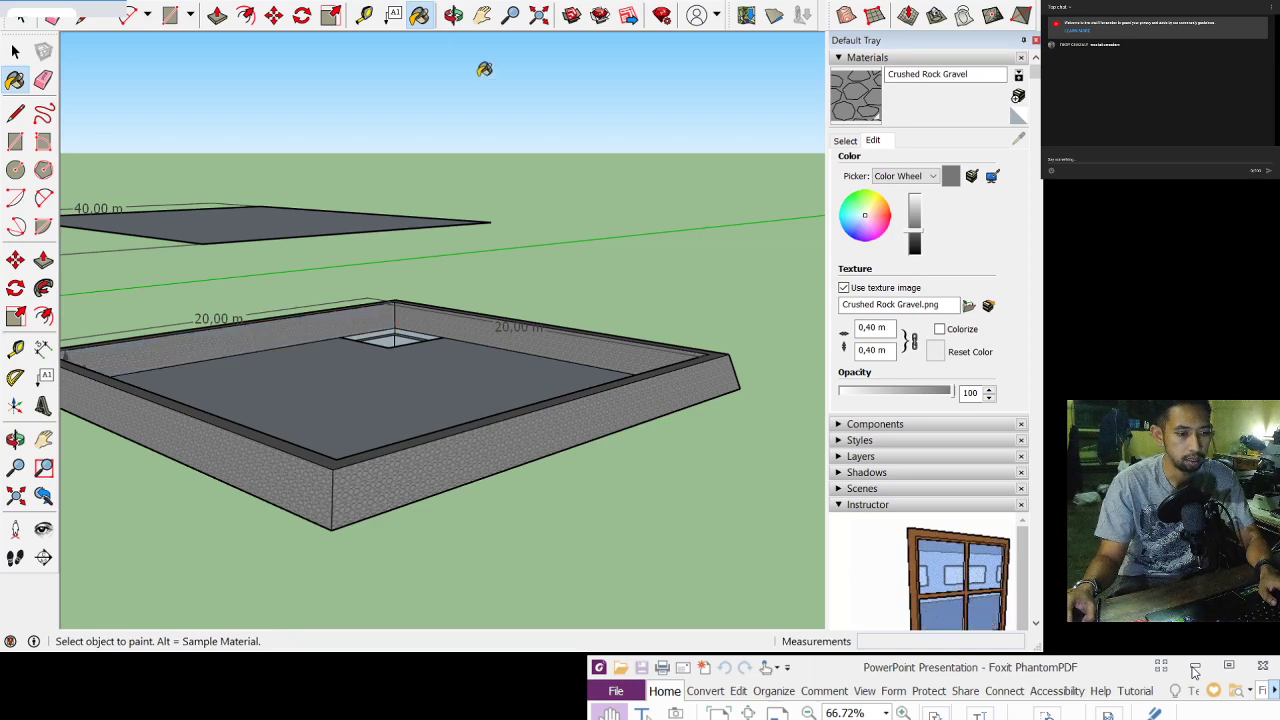
# Step: Paint the remaining white outer wall and the underside border of the 20 m pond with Crushed Rock Gravel
pyautogui.click(453, 15)
pyautogui.moveTo(478, 243); pyautogui.dragTo(416, 302)
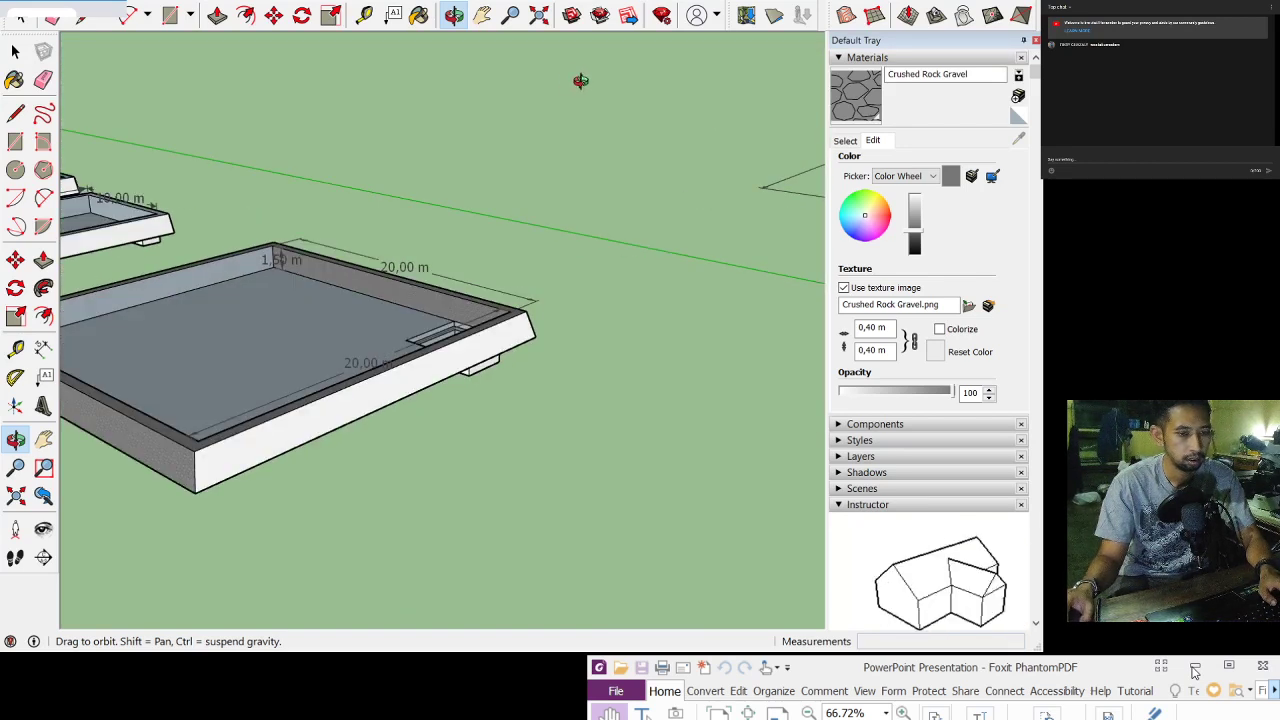
pyautogui.click(856, 95)
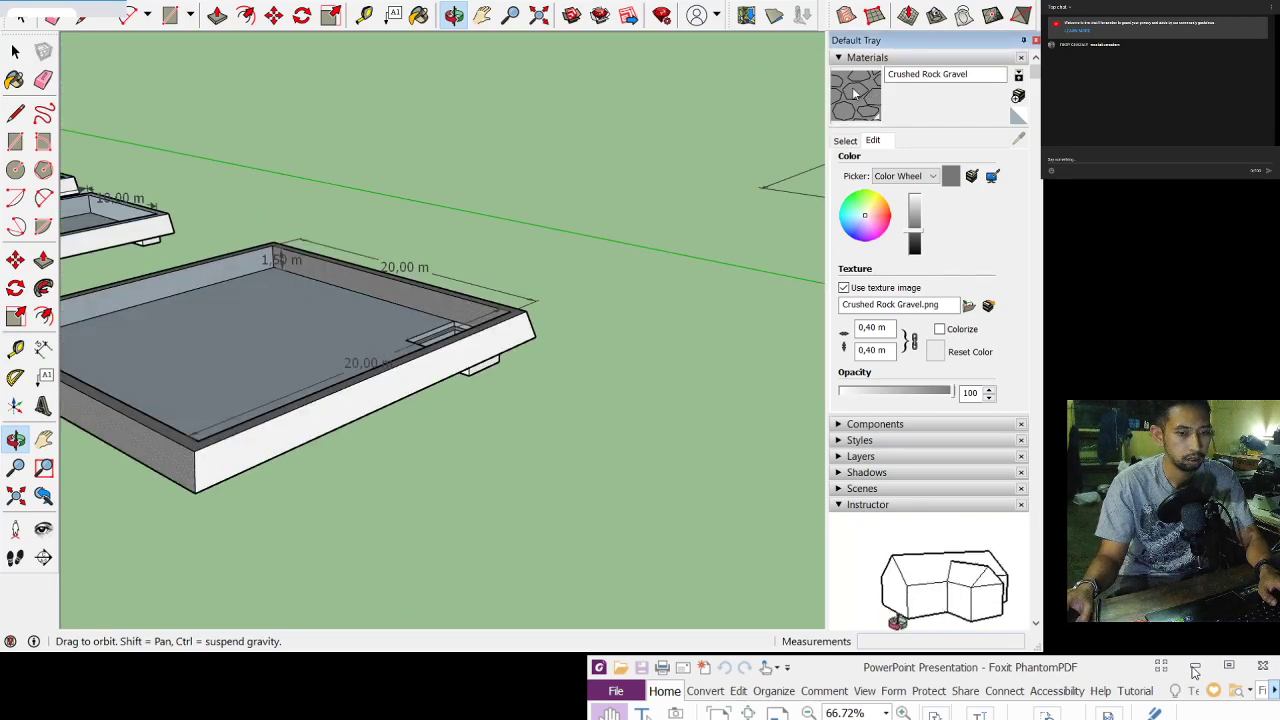
pyautogui.click(409, 374)
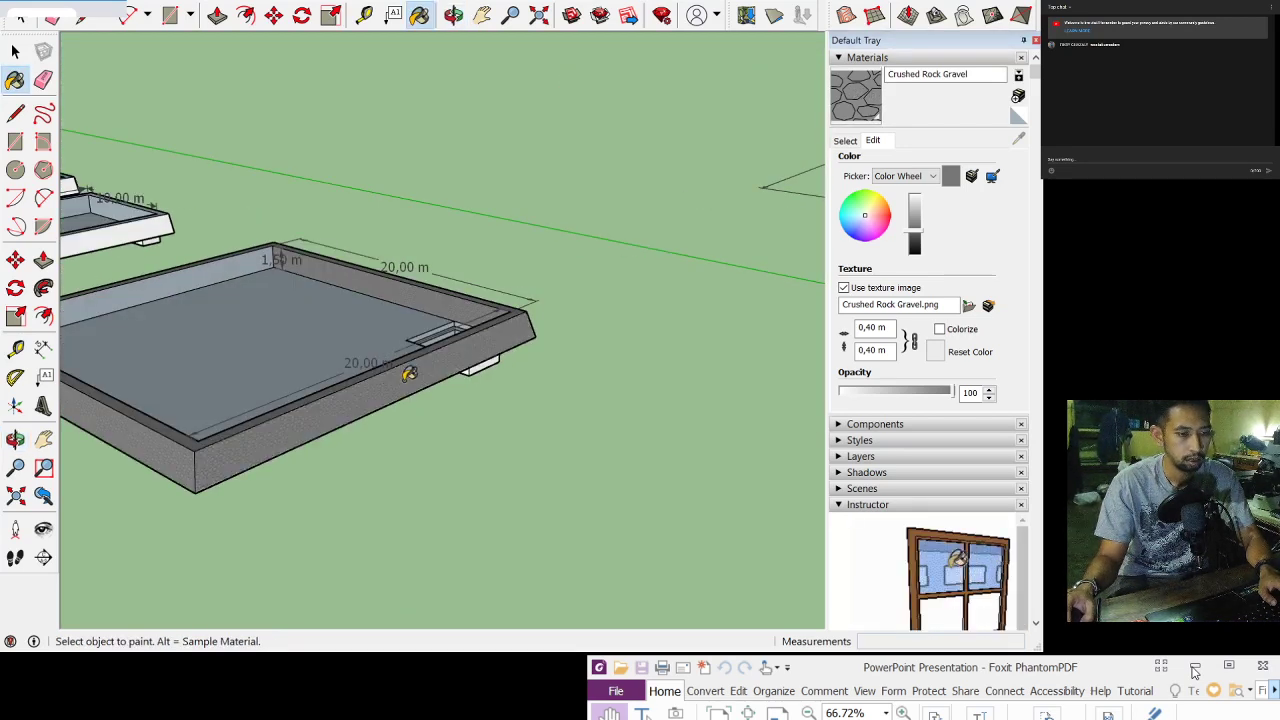
pyautogui.click(453, 15)
pyautogui.moveTo(425, 378)
pyautogui.mouseDown()
pyautogui.moveTo(394, 368)
pyautogui.moveTo(551, 191)
pyautogui.moveTo(480, 194)
pyautogui.moveTo(477, 157)
pyautogui.moveTo(497, 150)
pyautogui.mouseUp()
pyautogui.press('b')
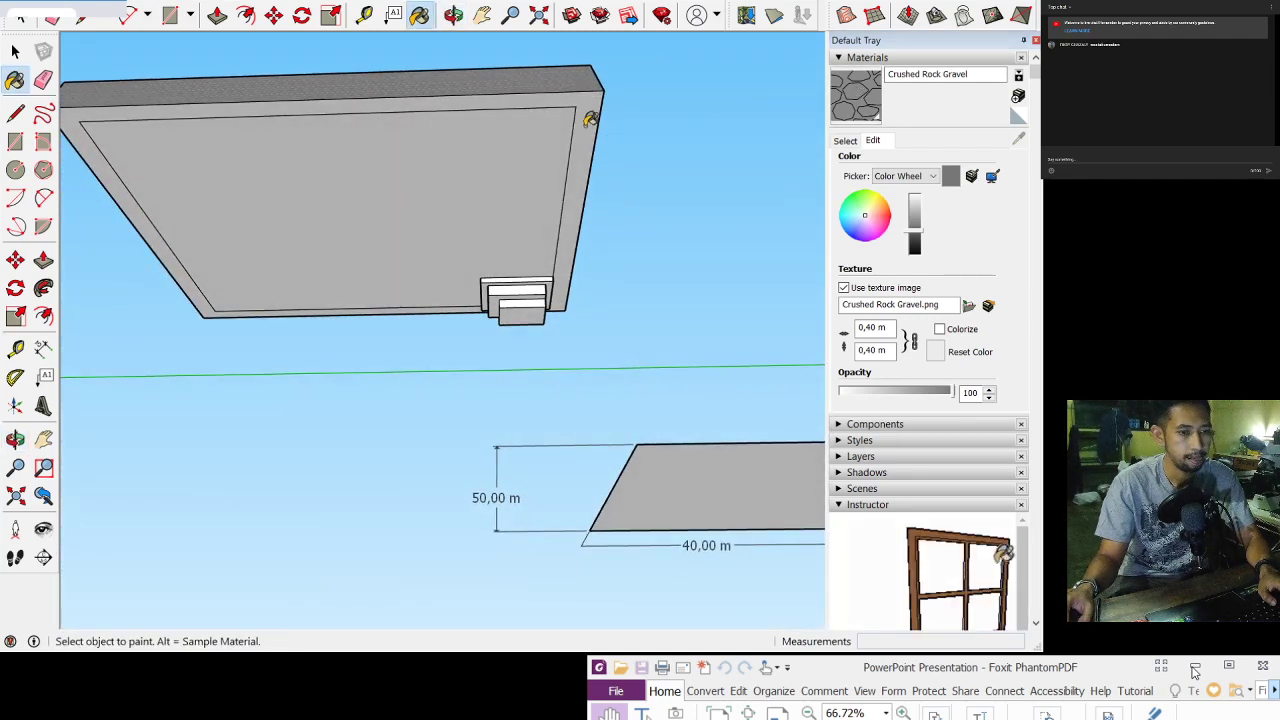
pyautogui.click(588, 118)
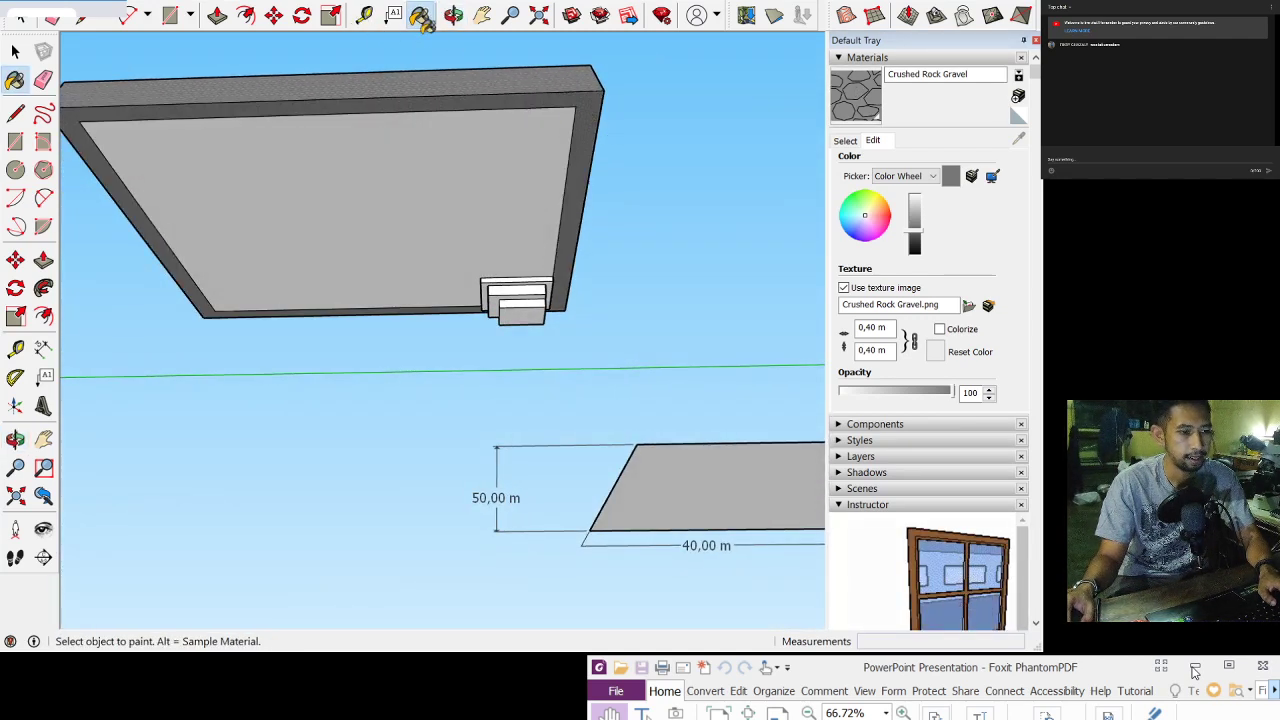
# Step: Paint the far and side inner walls, the rim and the front outer wall of the 10 m pond with Crushed Rock Gravel
pyautogui.click(453, 14)
pyautogui.moveTo(448, 120); pyautogui.dragTo(506, 323)
pyautogui.scroll(-5, 491, 329)
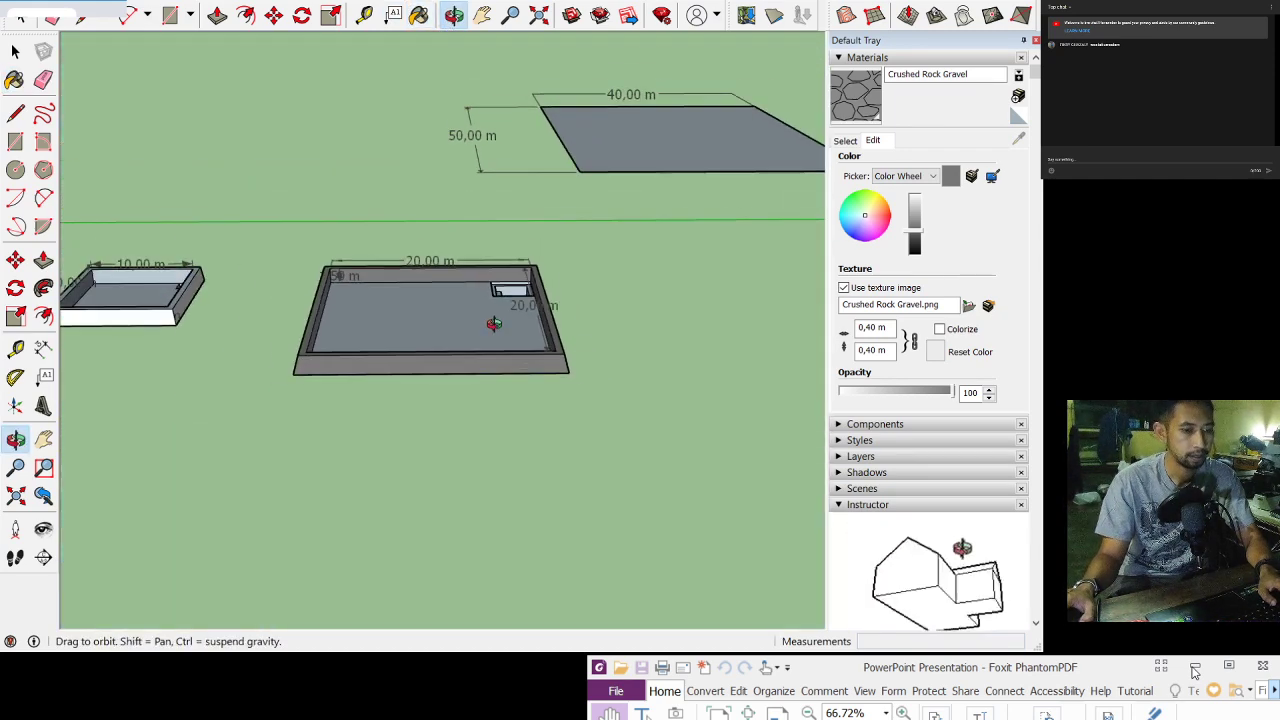
pyautogui.scroll(8, 190, 306)
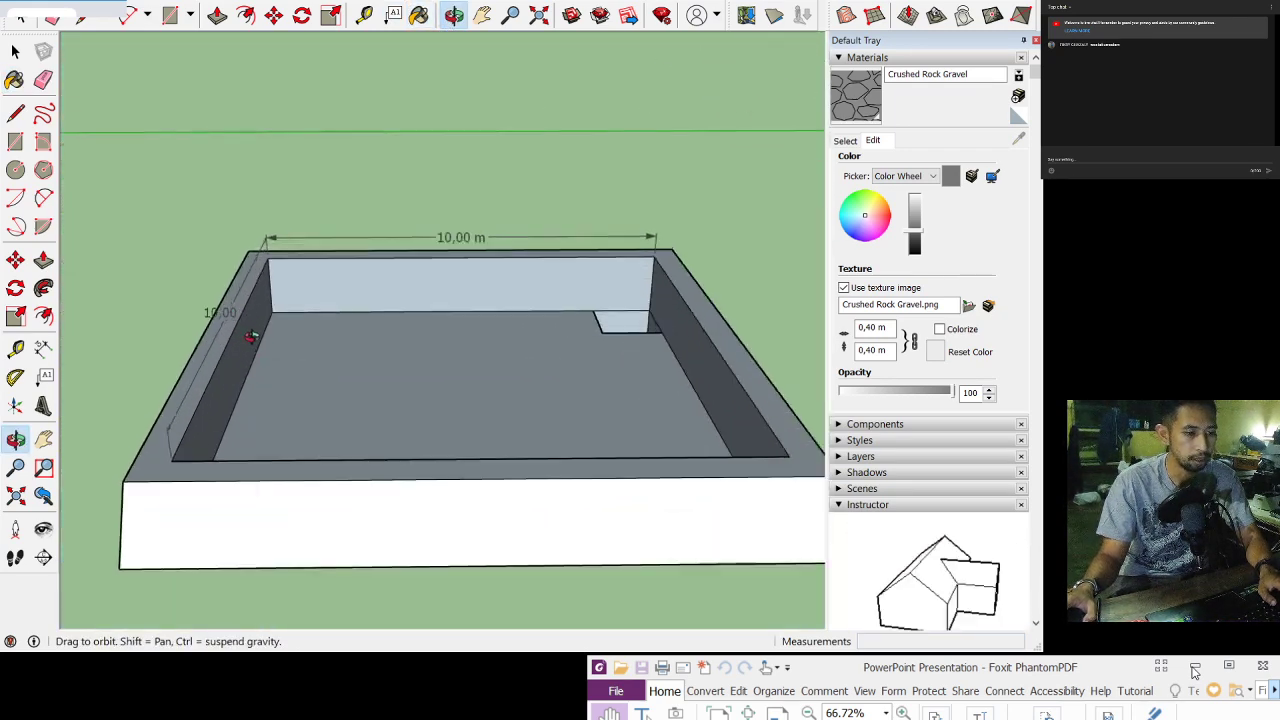
pyautogui.click(856, 95)
pyautogui.click(615, 260)
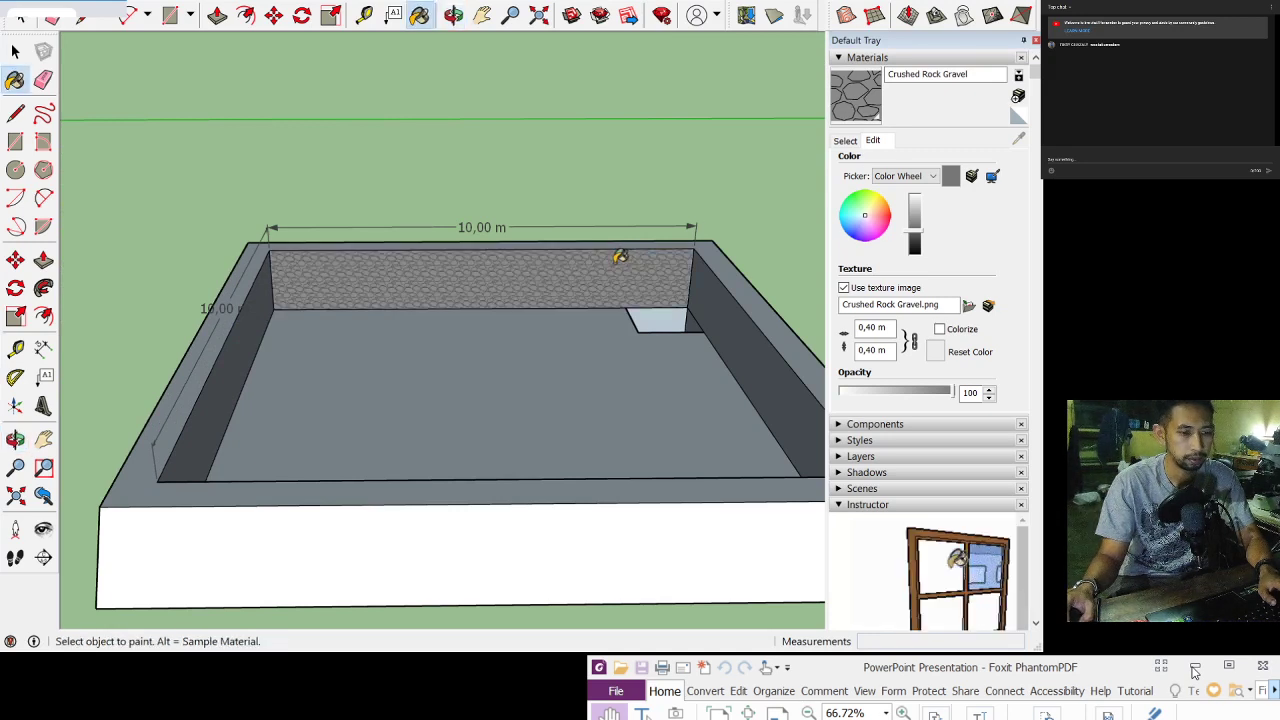
pyautogui.click(711, 301)
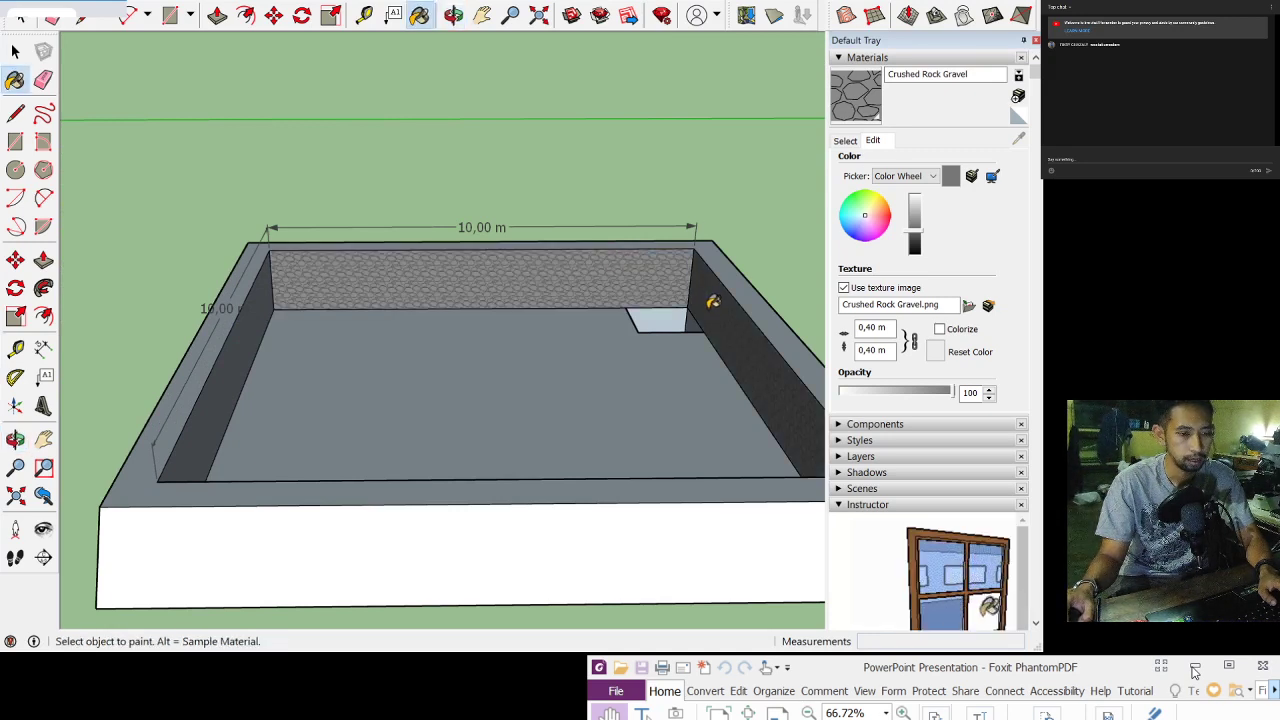
pyautogui.click(226, 325)
pyautogui.click(142, 472)
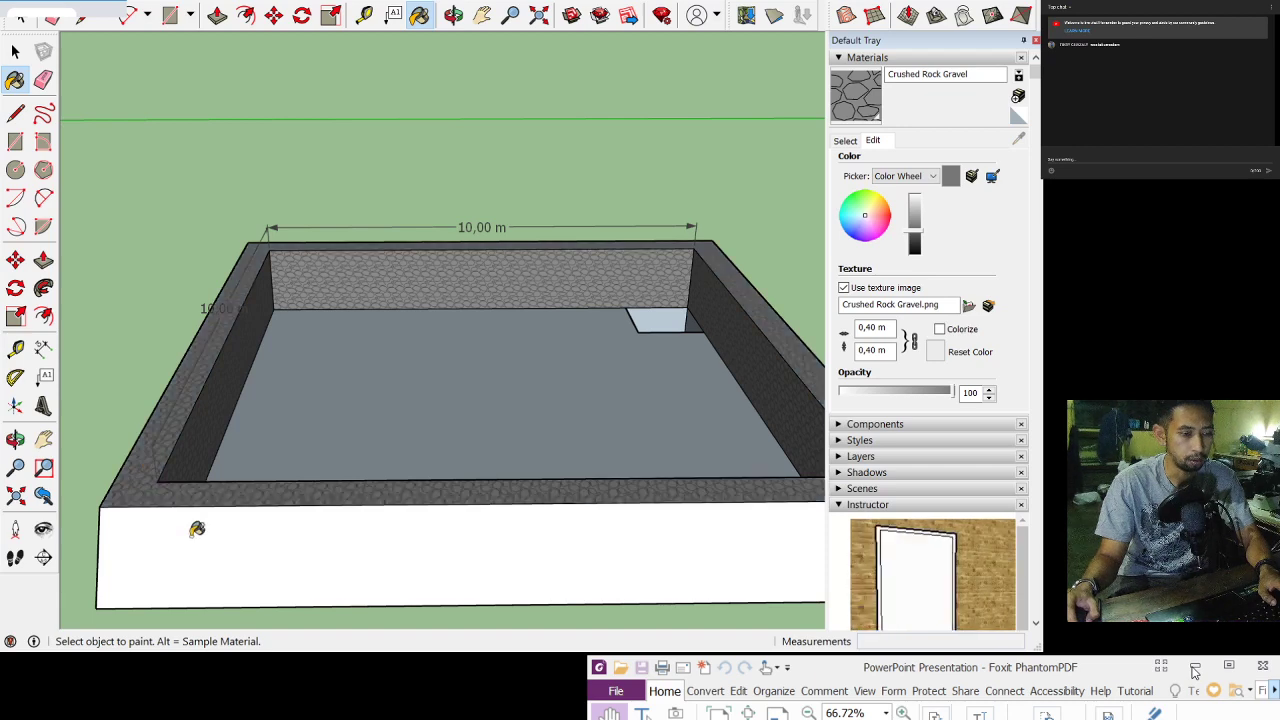
pyautogui.click(195, 528)
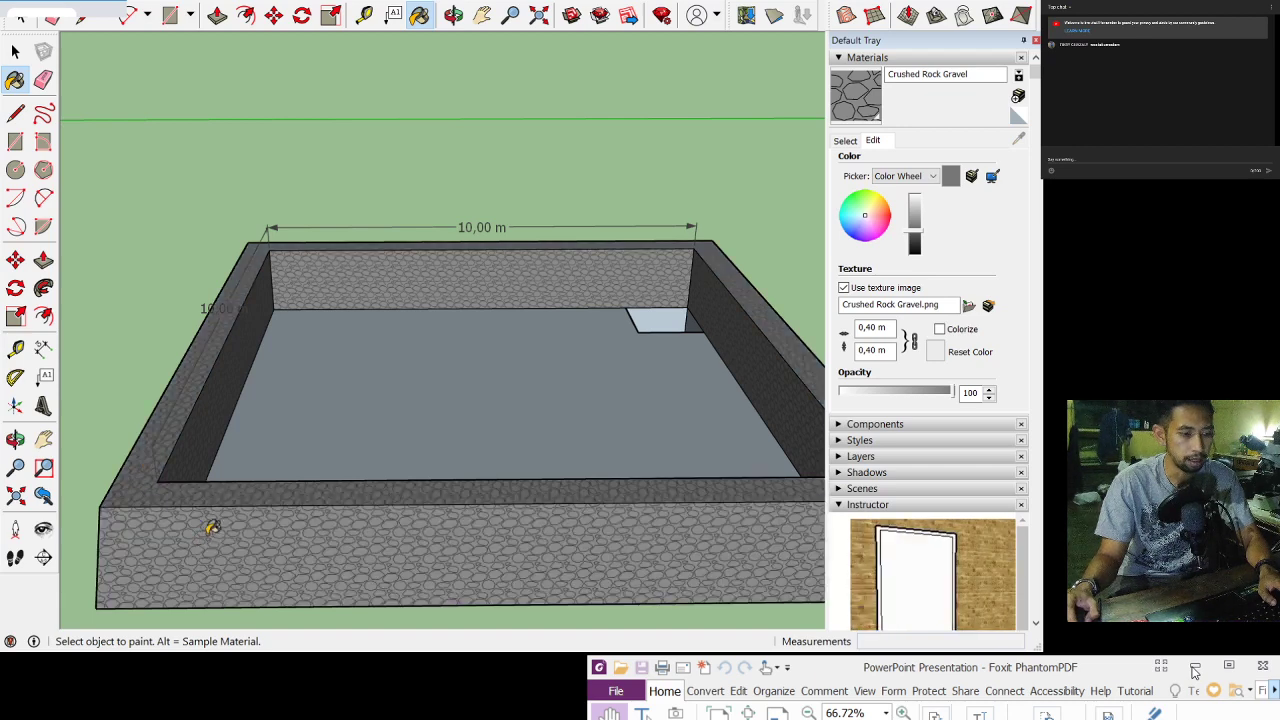
# Step: Paint the unpainted inner wall and two more outer walls of the 10 m pond with Crushed Rock Gravel
pyautogui.click(453, 18)
pyautogui.moveTo(414, 320); pyautogui.dragTo(329, 283)
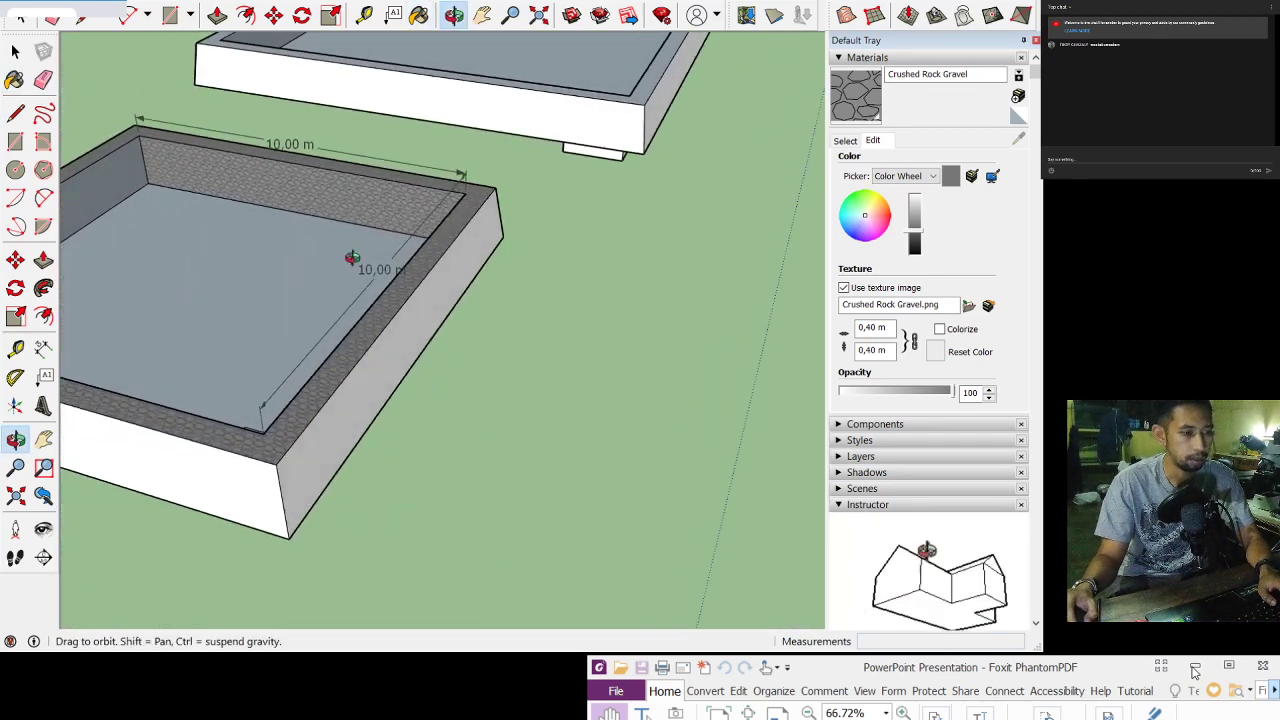
pyautogui.press('b')
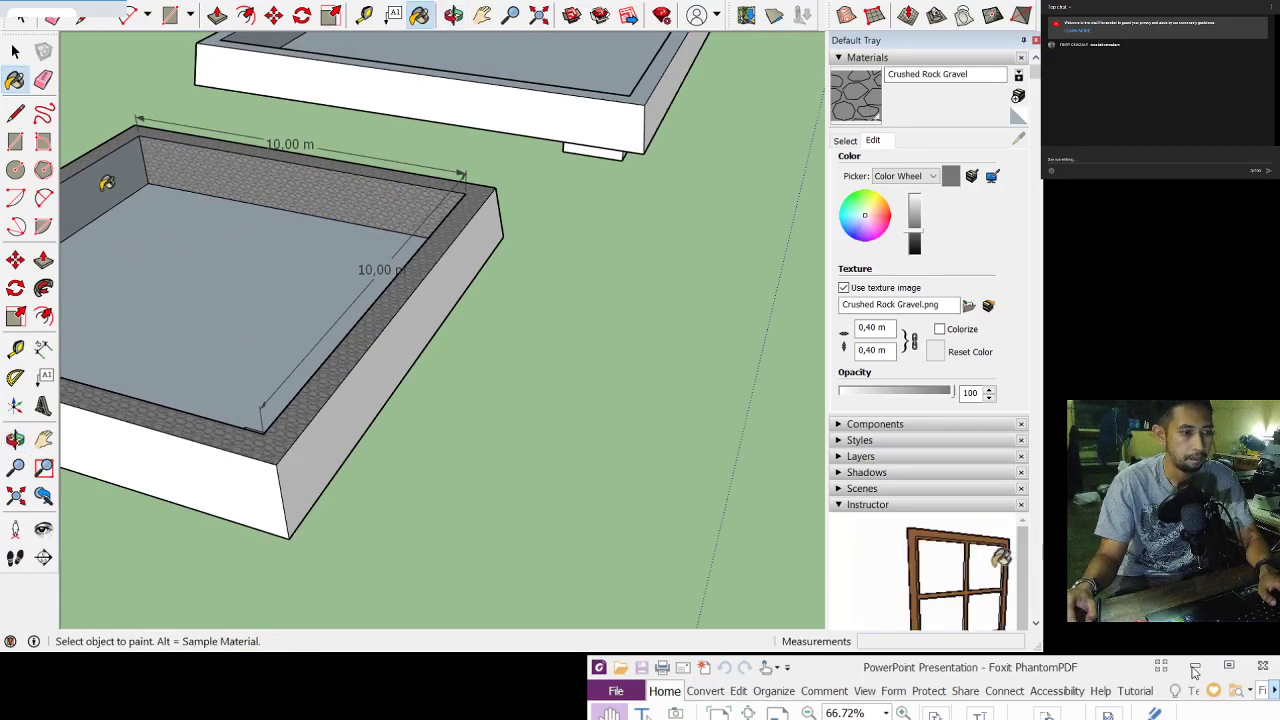
pyautogui.keyDown('ctrl'); pyautogui.click(209, 470); pyautogui.keyUp('ctrl')
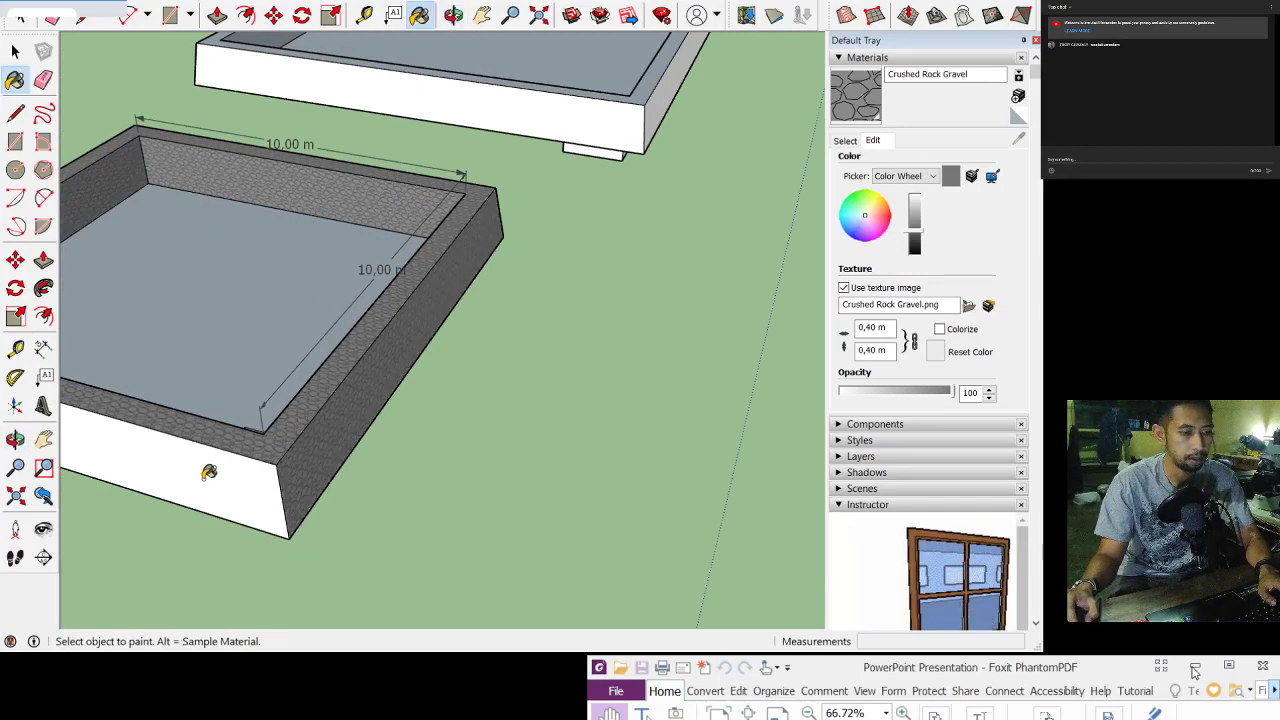
# Step: Paint the underside border of the 10 m pond with Crushed Rock Gravel
pyautogui.click(482, 15)
pyautogui.moveTo(408, 129); pyautogui.dragTo(668, 176)
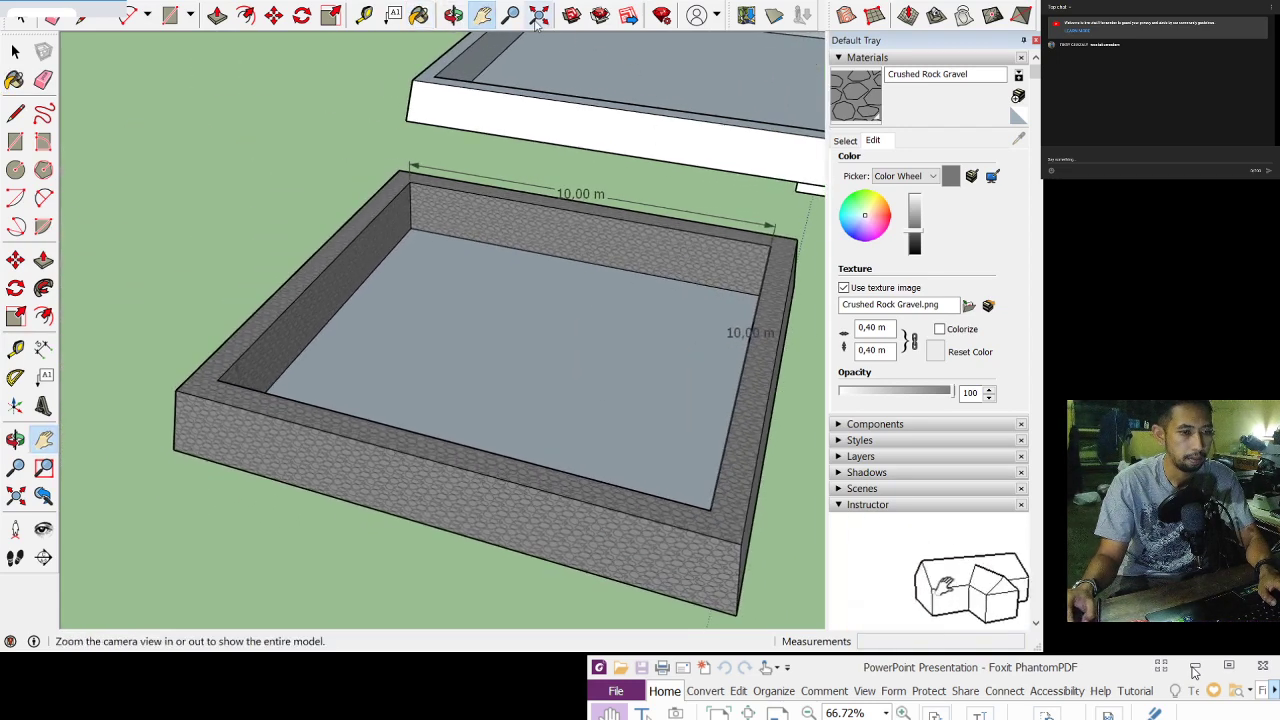
pyautogui.click(454, 15)
pyautogui.moveTo(477, 274)
pyautogui.mouseDown()
pyautogui.moveTo(603, 323)
pyautogui.moveTo(511, 106)
pyautogui.moveTo(522, 124)
pyautogui.moveTo(471, 57)
pyautogui.moveTo(423, 40)
pyautogui.mouseUp()
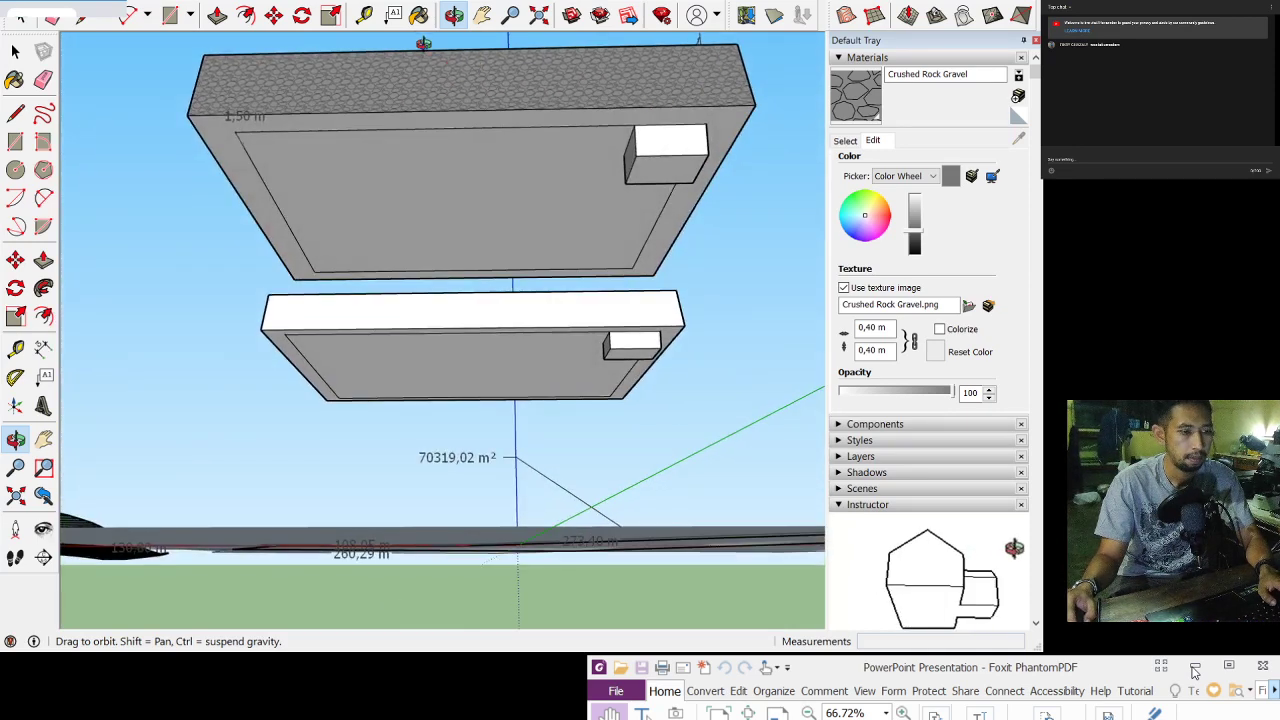
pyautogui.click(418, 15)
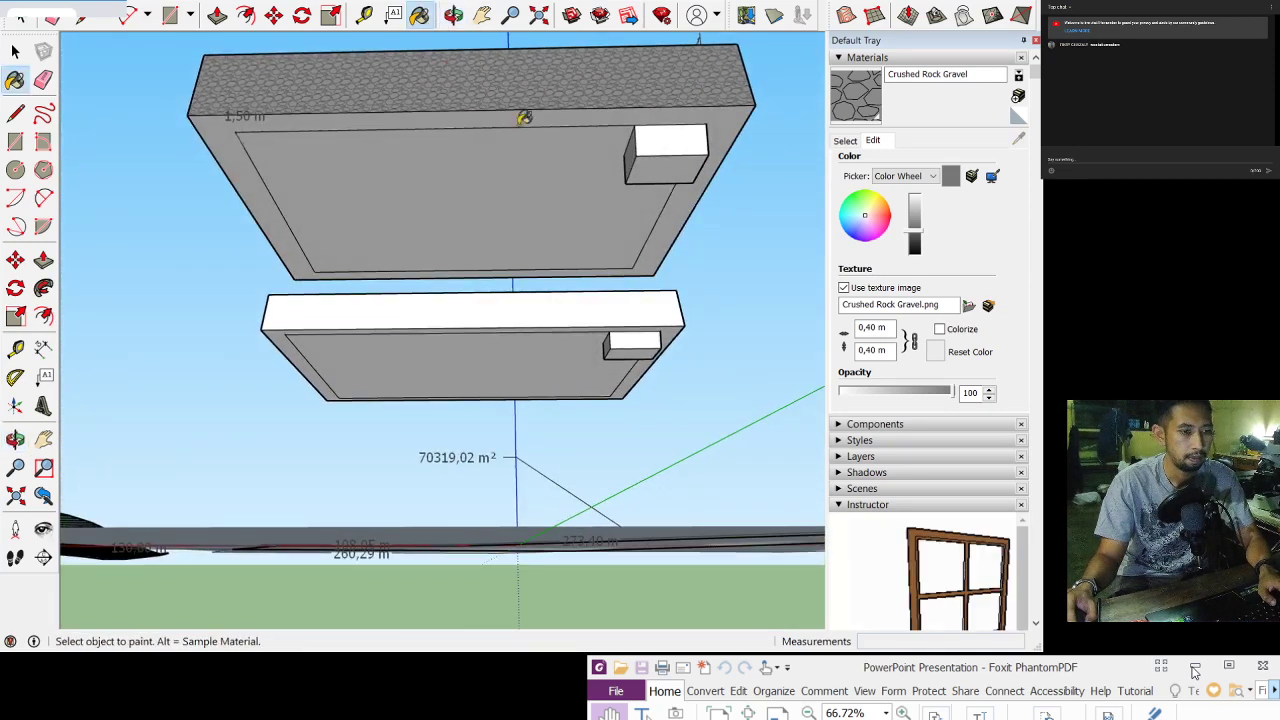
pyautogui.click(579, 113)
pyautogui.scroll(-3, 652, 205)
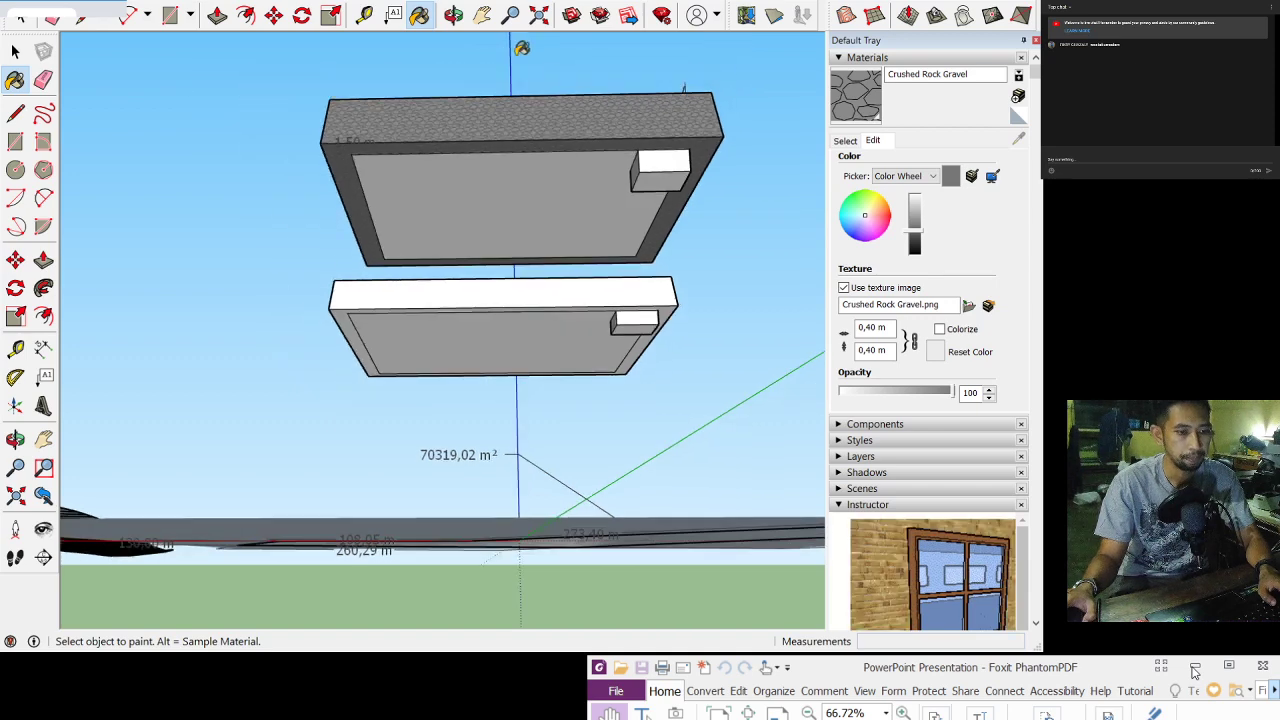
# Step: Paint three inner walls, the rim and the front outer wall of the larger undimensioned pond beside the 10 m pond with Crushed Rock Gravel
pyautogui.click(454, 15)
pyautogui.moveTo(523, 123); pyautogui.dragTo(636, 416)
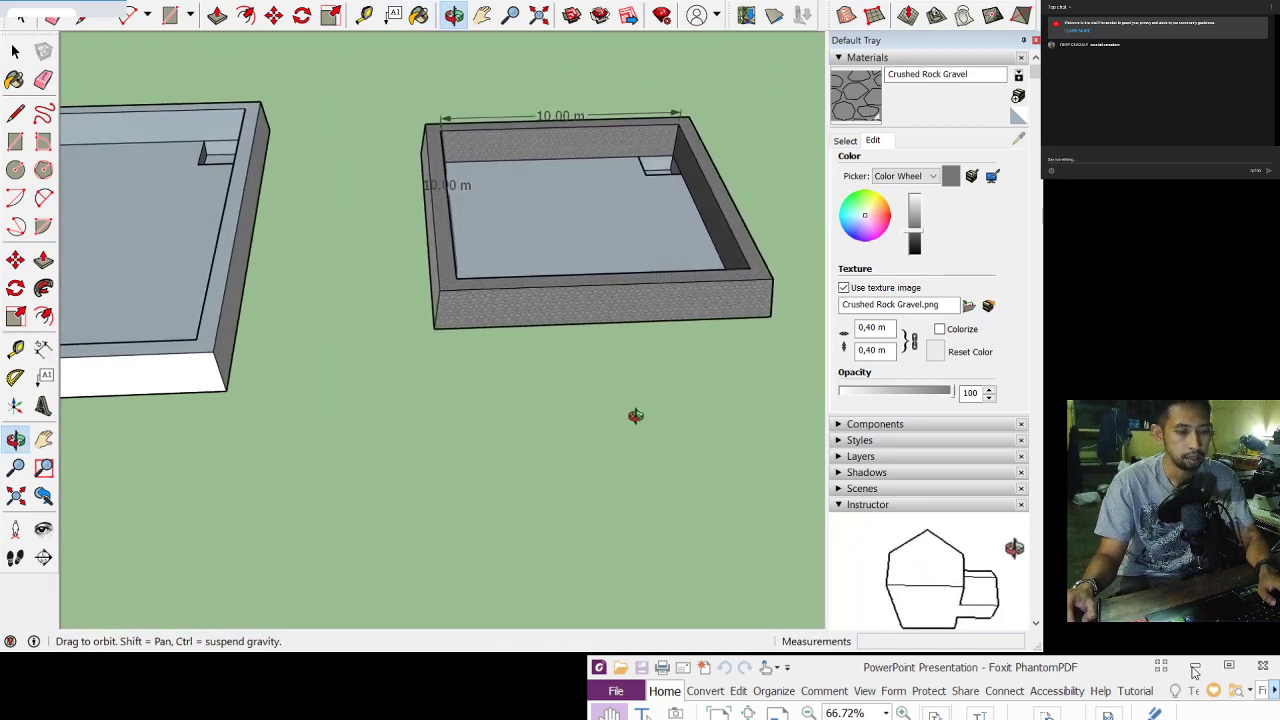
pyautogui.click(482, 15)
pyautogui.moveTo(444, 127)
pyautogui.mouseDown()
pyautogui.moveTo(544, 144)
pyautogui.moveTo(606, 212)
pyautogui.mouseUp()
pyautogui.scroll(-3, 580, 163)
pyautogui.scroll(5, 419, 216)
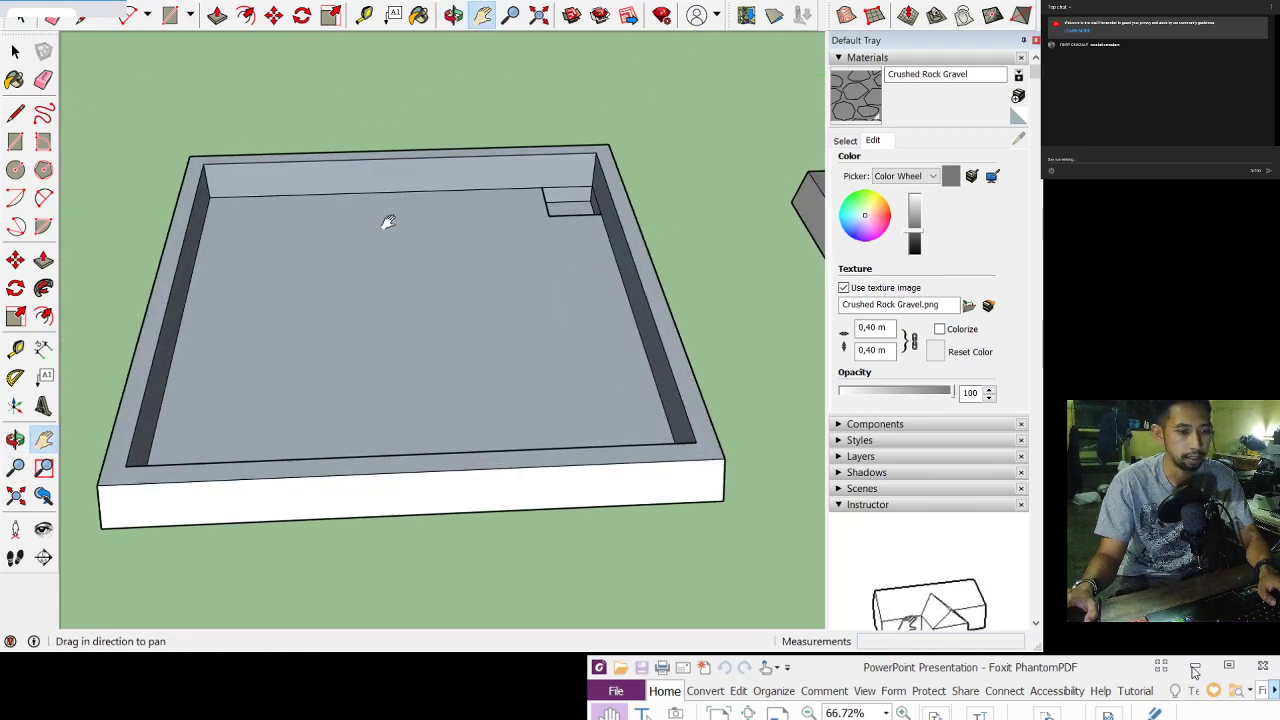
pyautogui.moveTo(423, 260)
pyautogui.mouseDown()
pyautogui.moveTo(457, 209)
pyautogui.moveTo(452, 100)
pyautogui.mouseUp()
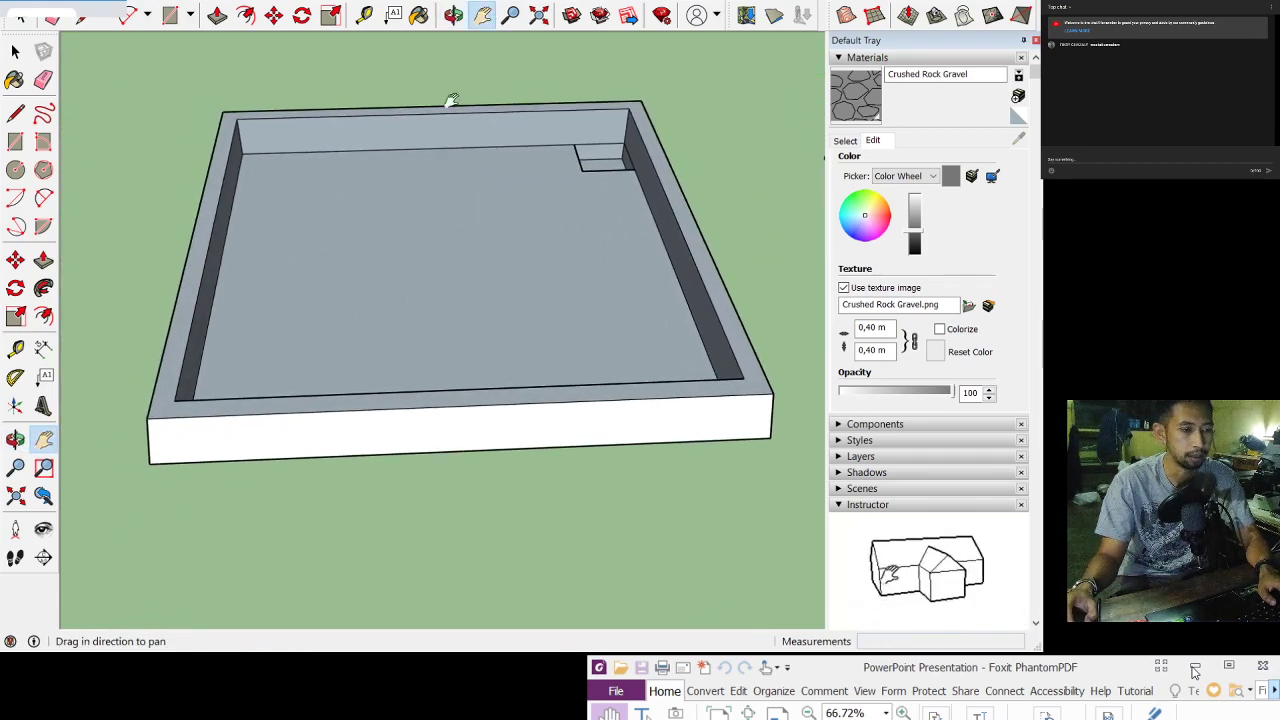
pyautogui.click(419, 14)
pyautogui.click(424, 125)
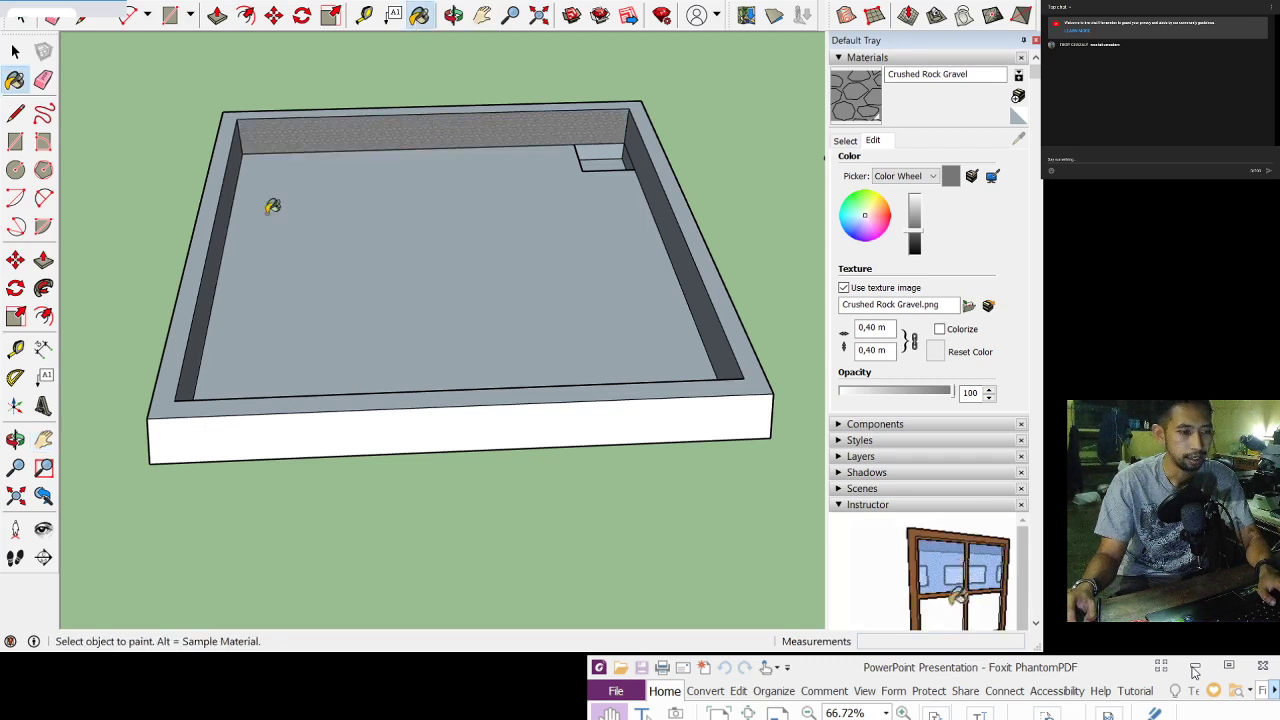
pyautogui.click(216, 204)
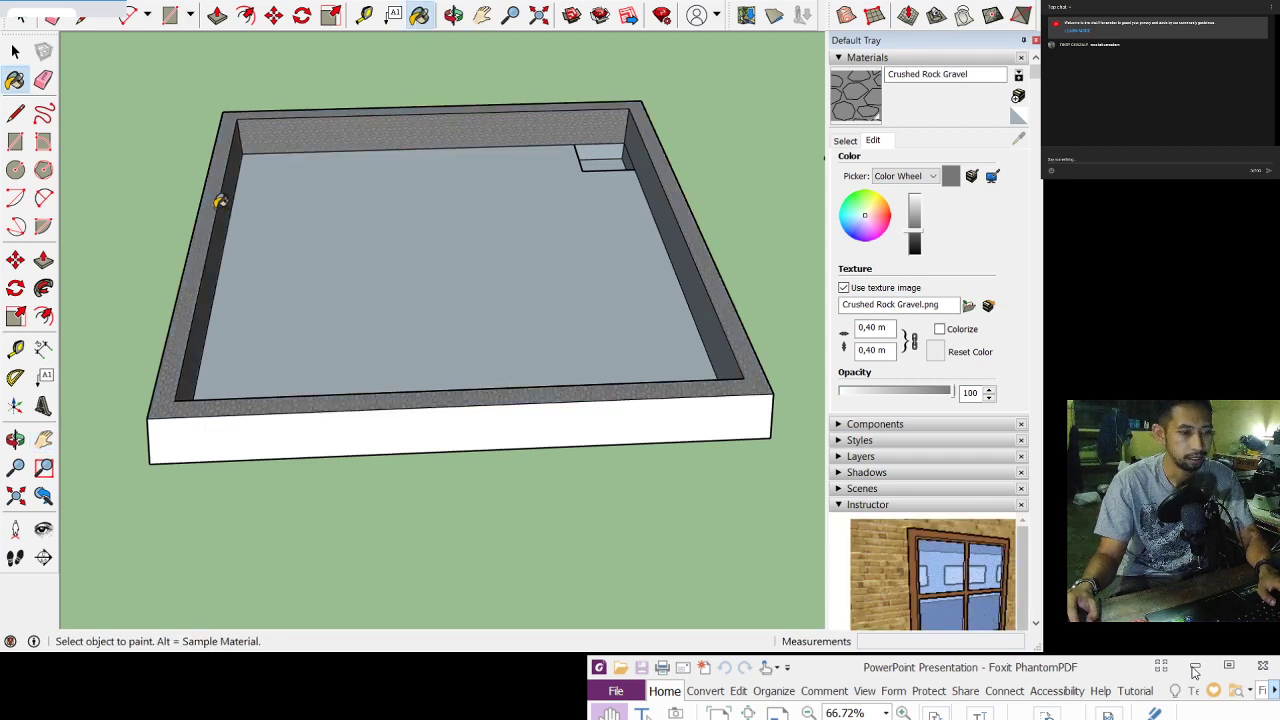
pyautogui.click(690, 263)
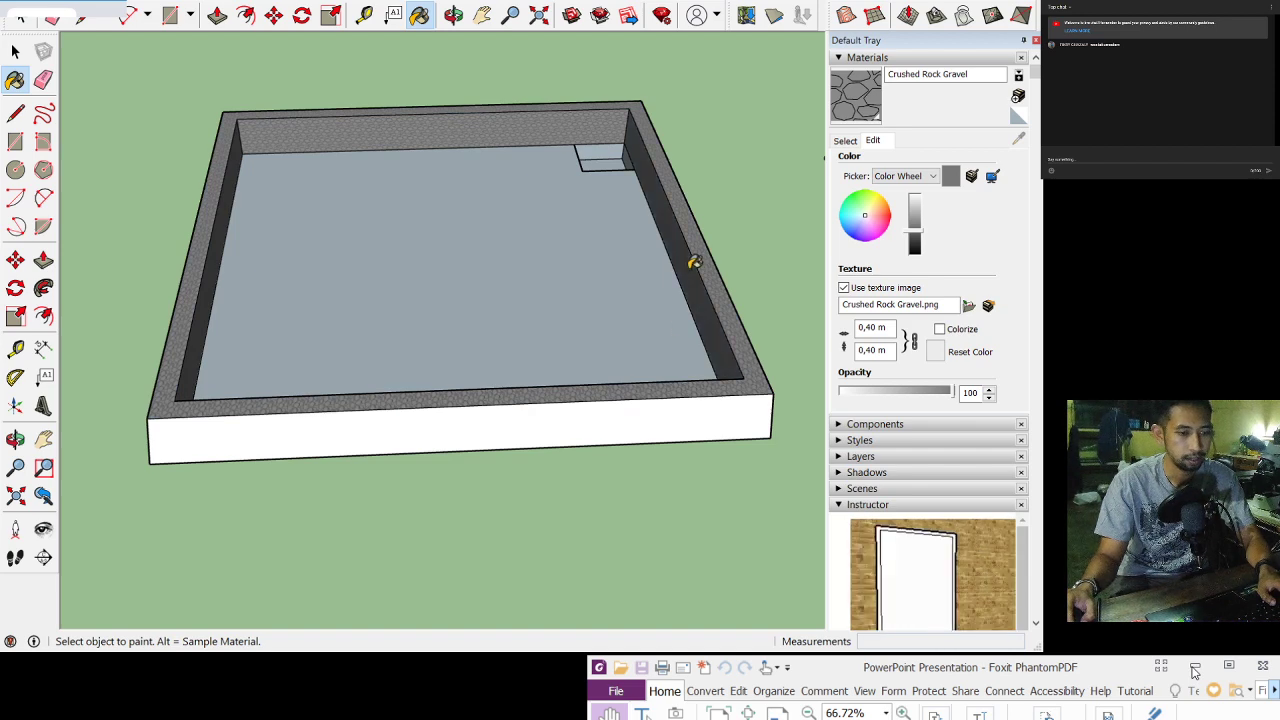
pyautogui.click(677, 408)
# Step: Paint the larger undimensioned pond's opposite outer wall and the 10 m pond's last white outer wall with Crushed Rock Gravel
pyautogui.click(455, 22)
pyautogui.moveTo(720, 270); pyautogui.dragTo(521, 92)
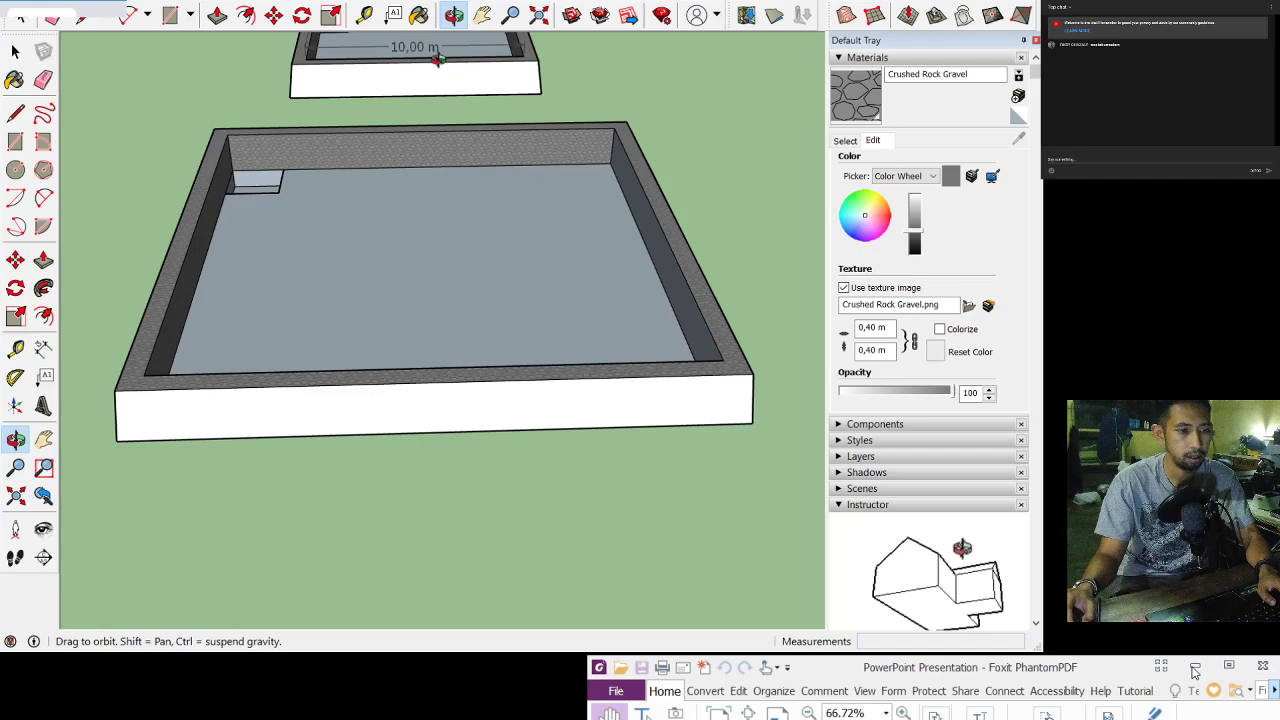
pyautogui.click(419, 15)
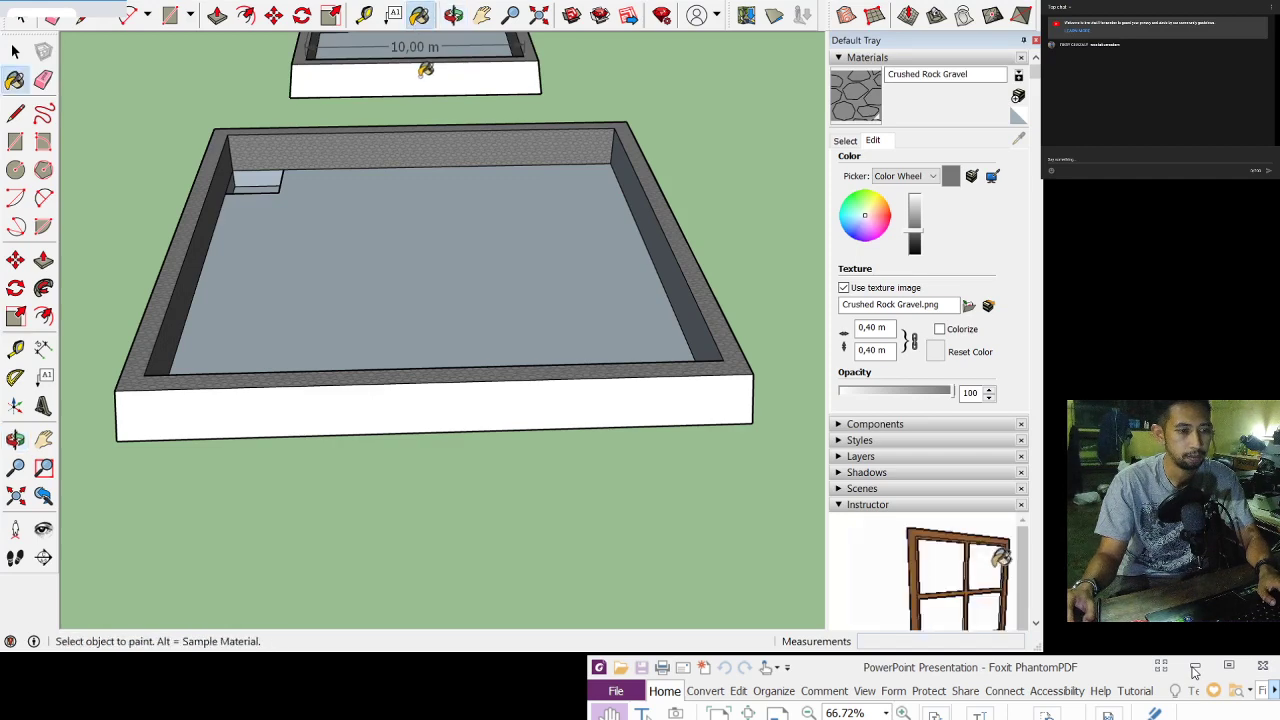
pyautogui.click(536, 398)
# Step: Paint the remaining white outer wall and the last plain inner wall of the larger undimensioned pond with Crushed Rock Gravel
pyautogui.click(453, 16)
pyautogui.moveTo(434, 126); pyautogui.dragTo(371, 114)
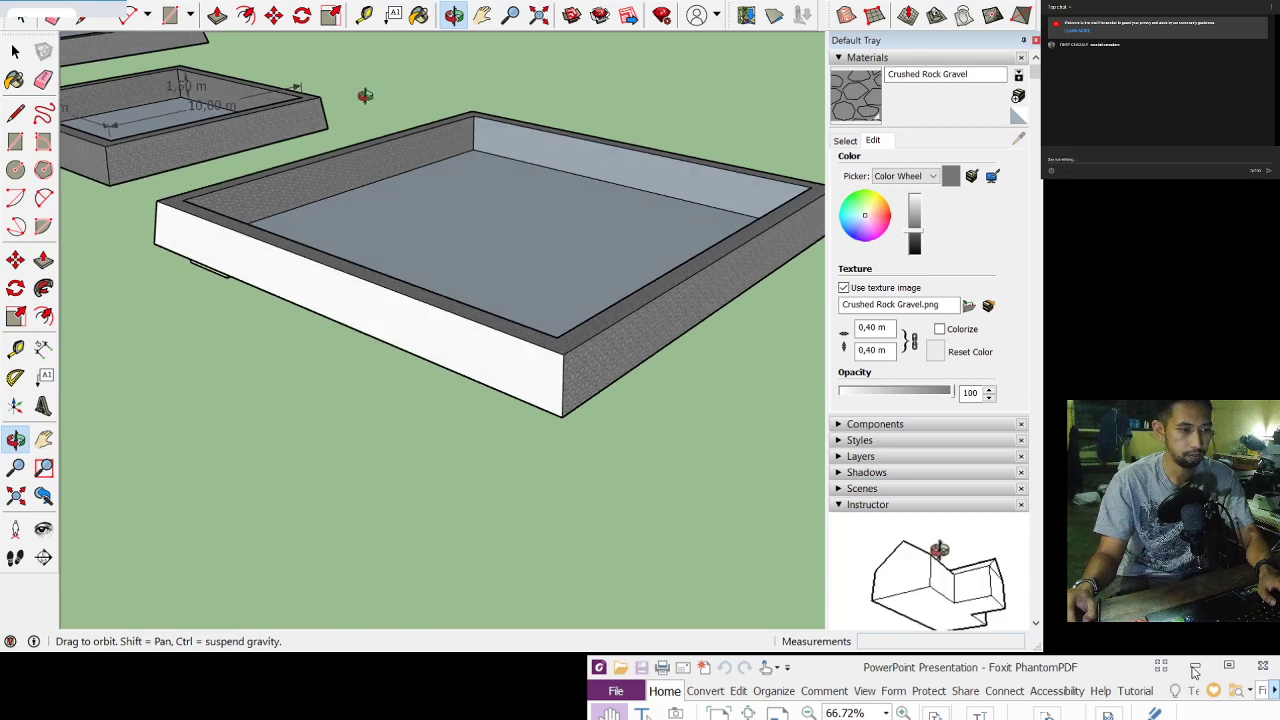
pyautogui.click(419, 15)
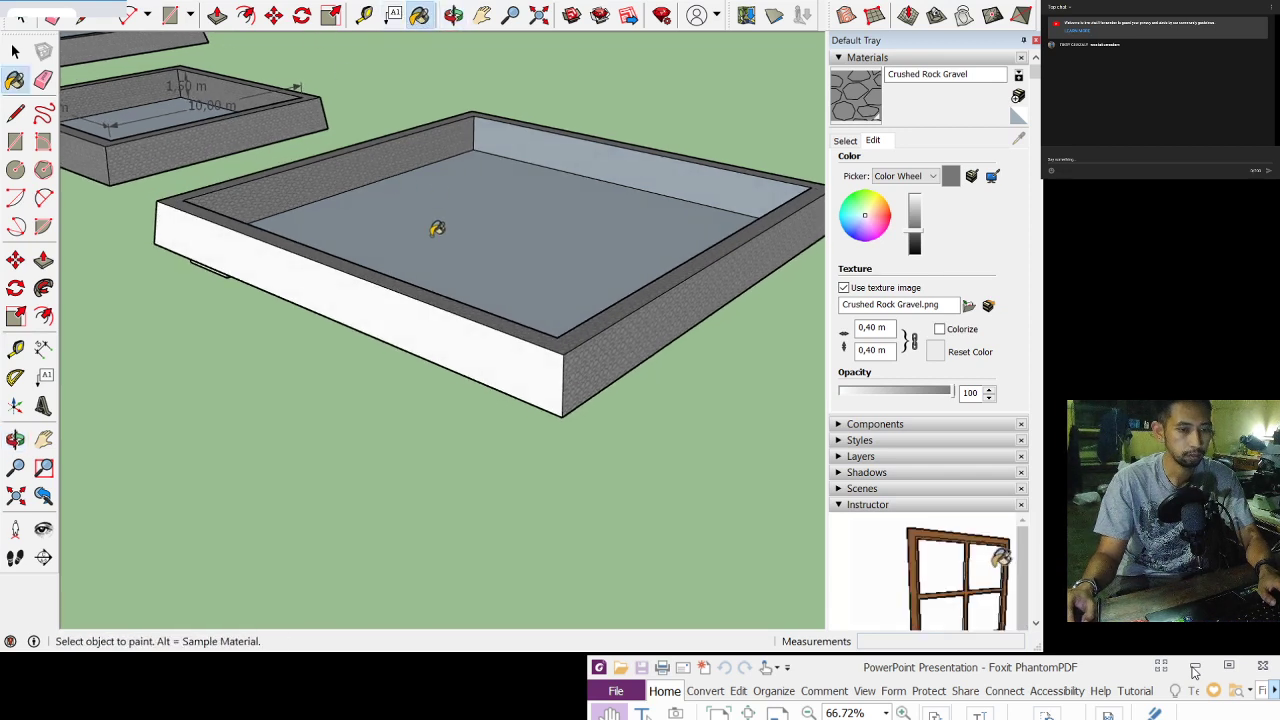
pyautogui.click(428, 302)
pyautogui.click(611, 160)
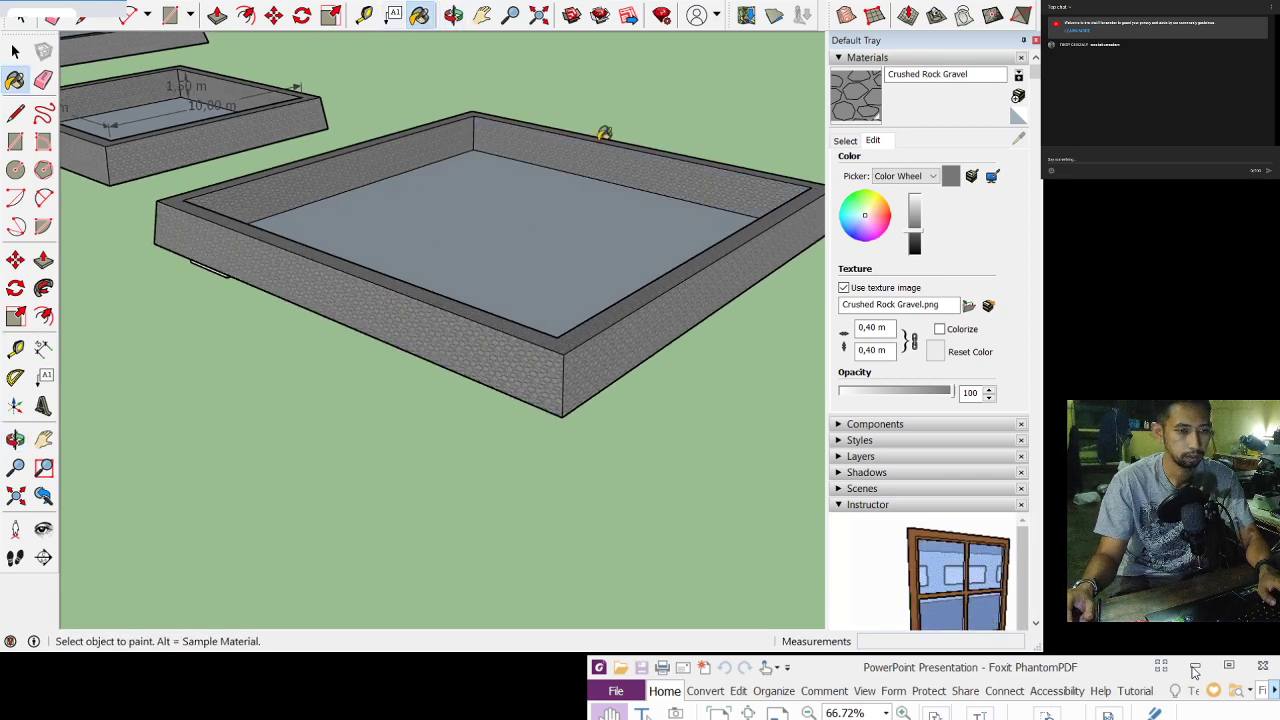
# Step: Paint the underside border of the larger undimensioned pond with Crushed Rock Gravel
pyautogui.click(453, 16)
pyautogui.moveTo(600, 249); pyautogui.dragTo(410, 81)
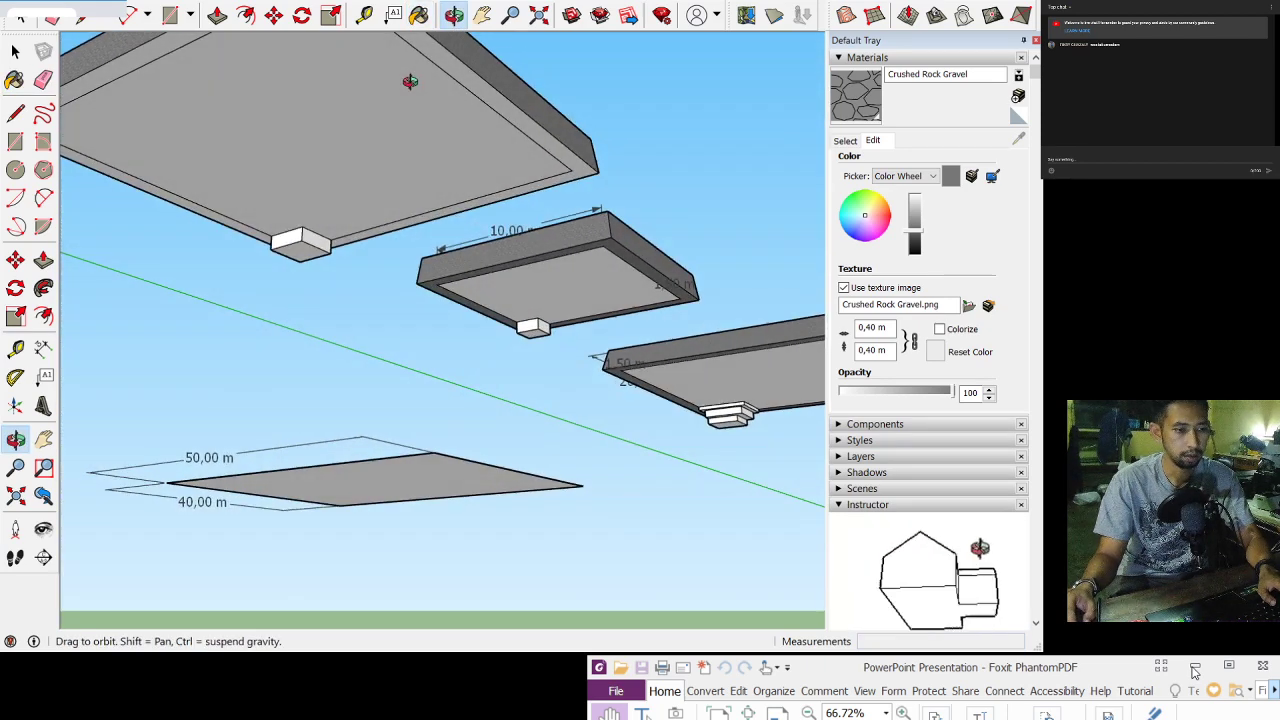
pyautogui.click(419, 15)
pyautogui.click(462, 65)
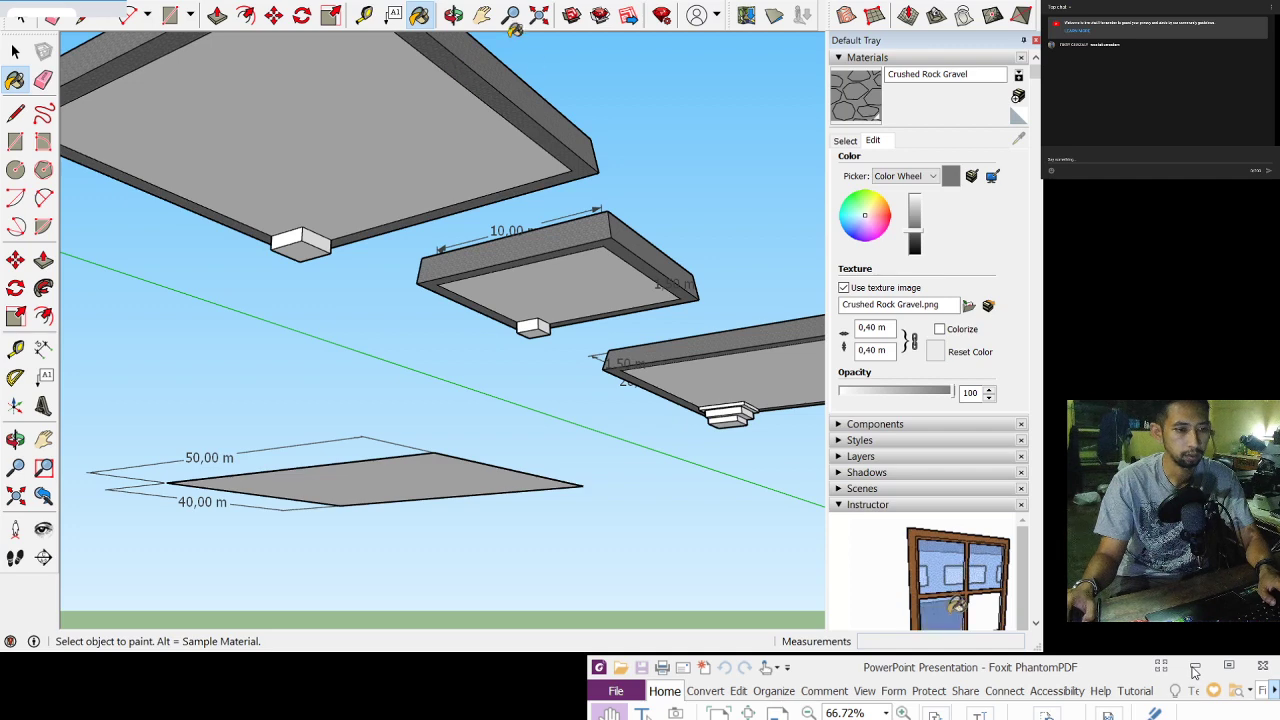
# Step: Show the ponds from above and switch the material library from Patterns to the Landscaping and Fencing collection
pyautogui.click(453, 16)
pyautogui.moveTo(455, 160); pyautogui.dragTo(573, 368)
pyautogui.scroll(3, 576, 270)
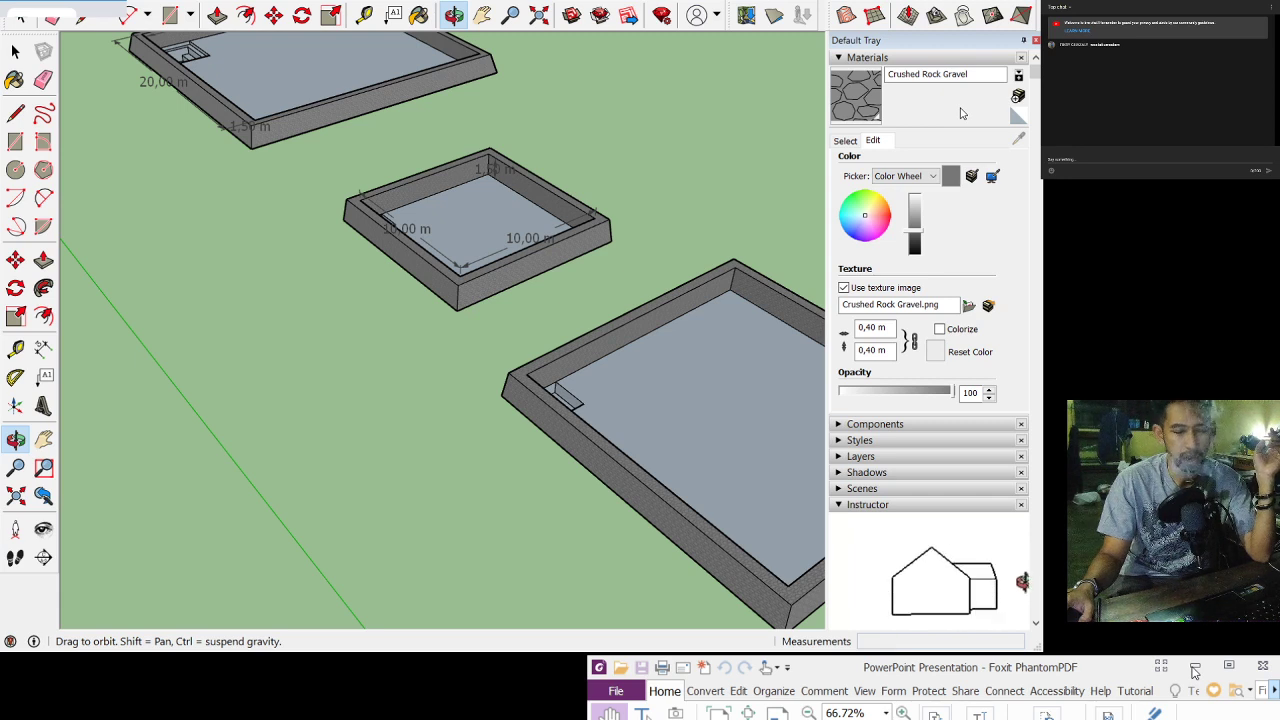
pyautogui.click(846, 141)
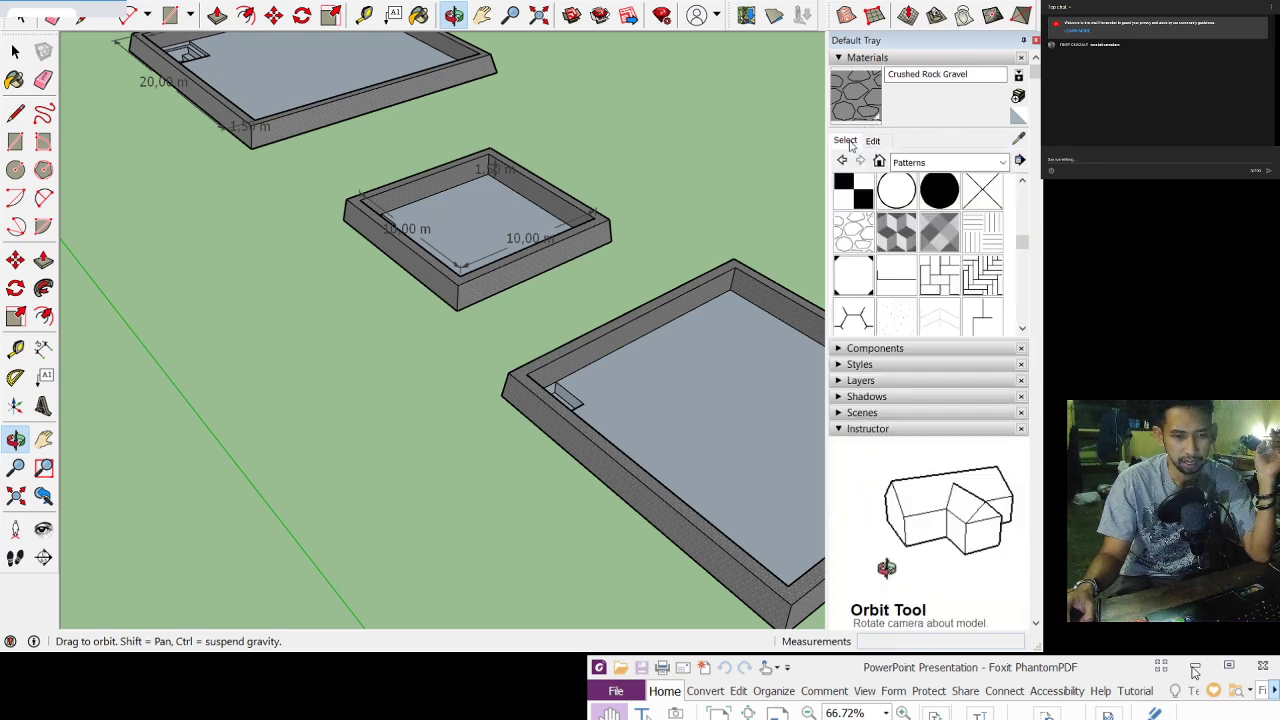
pyautogui.click(1003, 163)
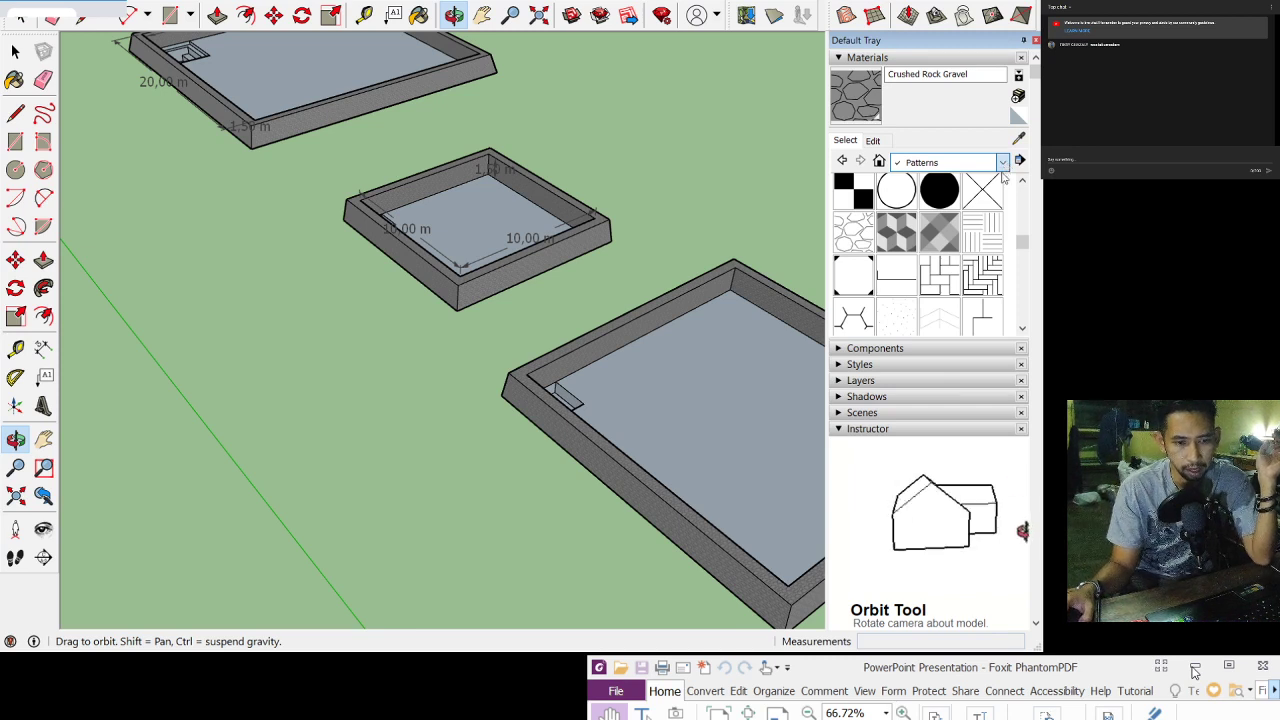
pyautogui.click(1010, 268)
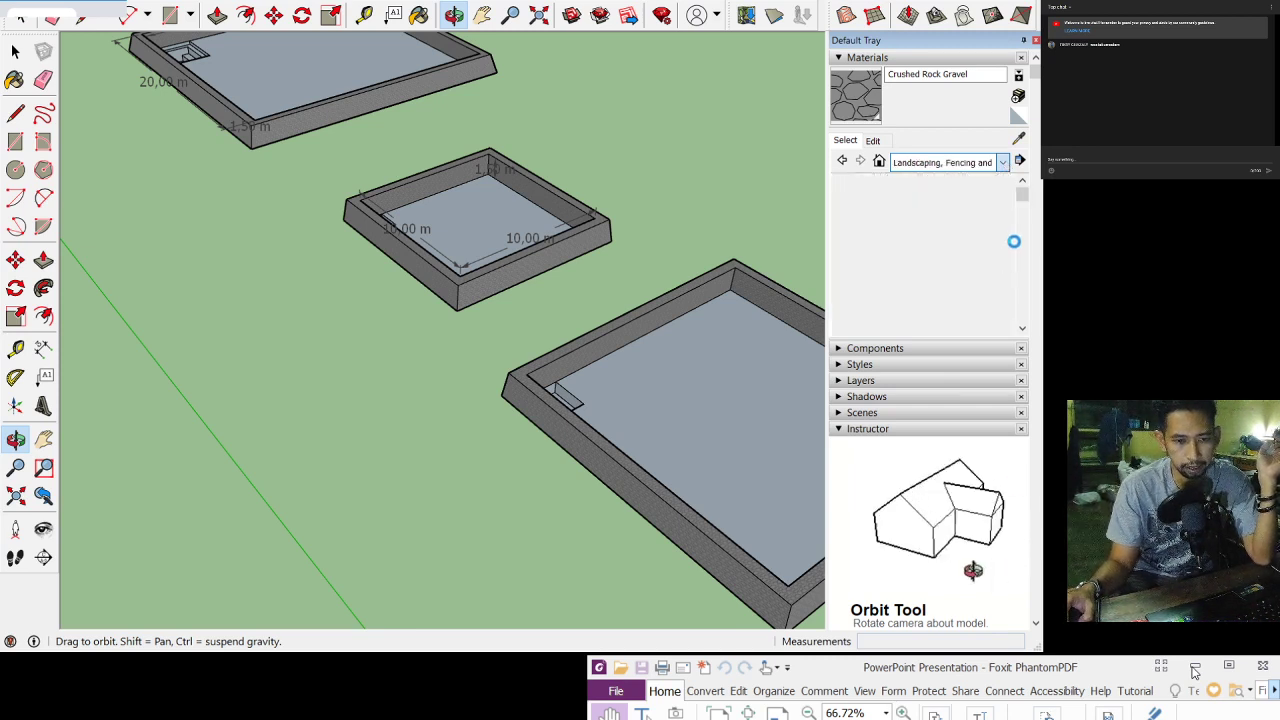
# Step: Paint the floors of all three walled ponds with the Groundcover Gravel 1 inch material
pyautogui.scroll(-2, 1009, 246)
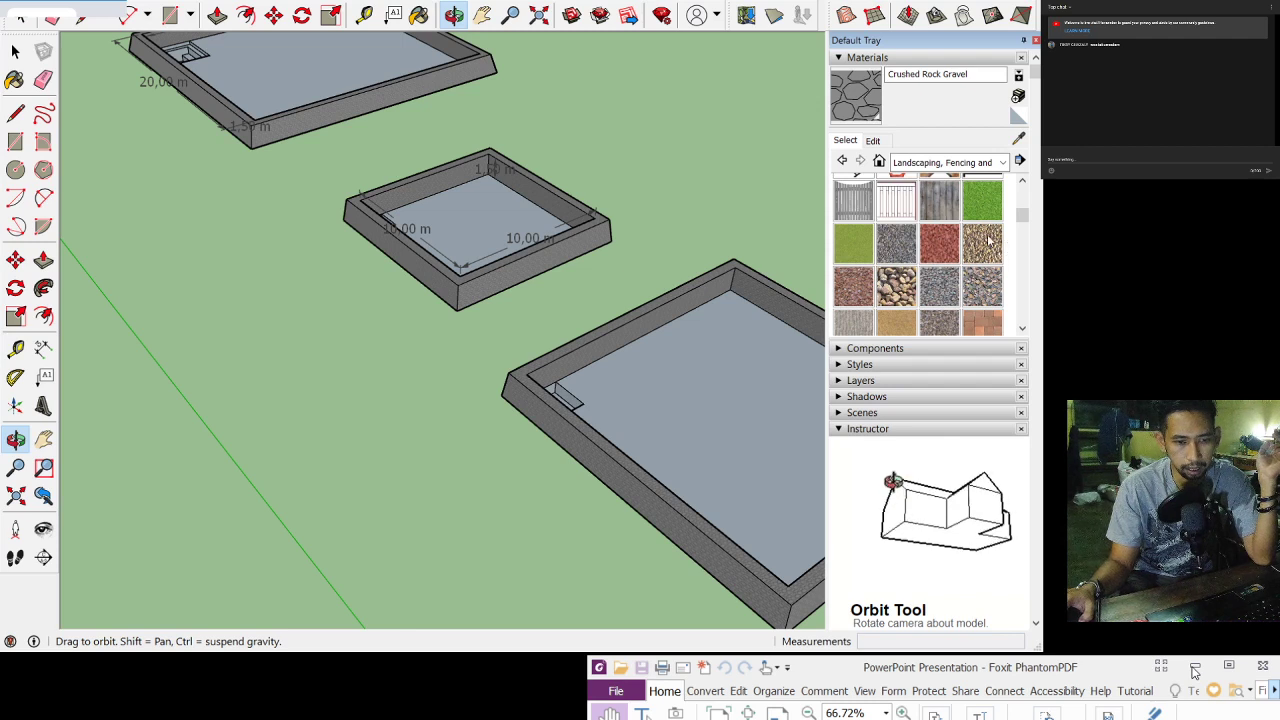
pyautogui.scroll(-4, 986, 238)
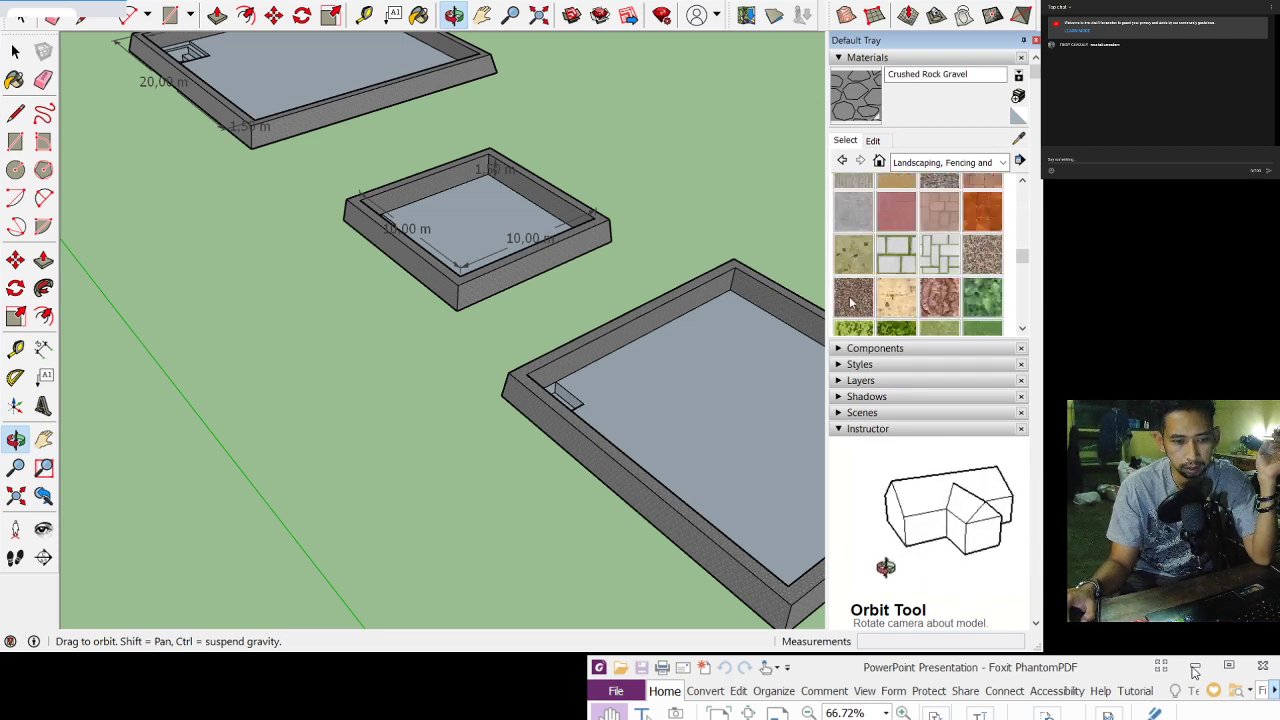
pyautogui.scroll(3, 964, 278)
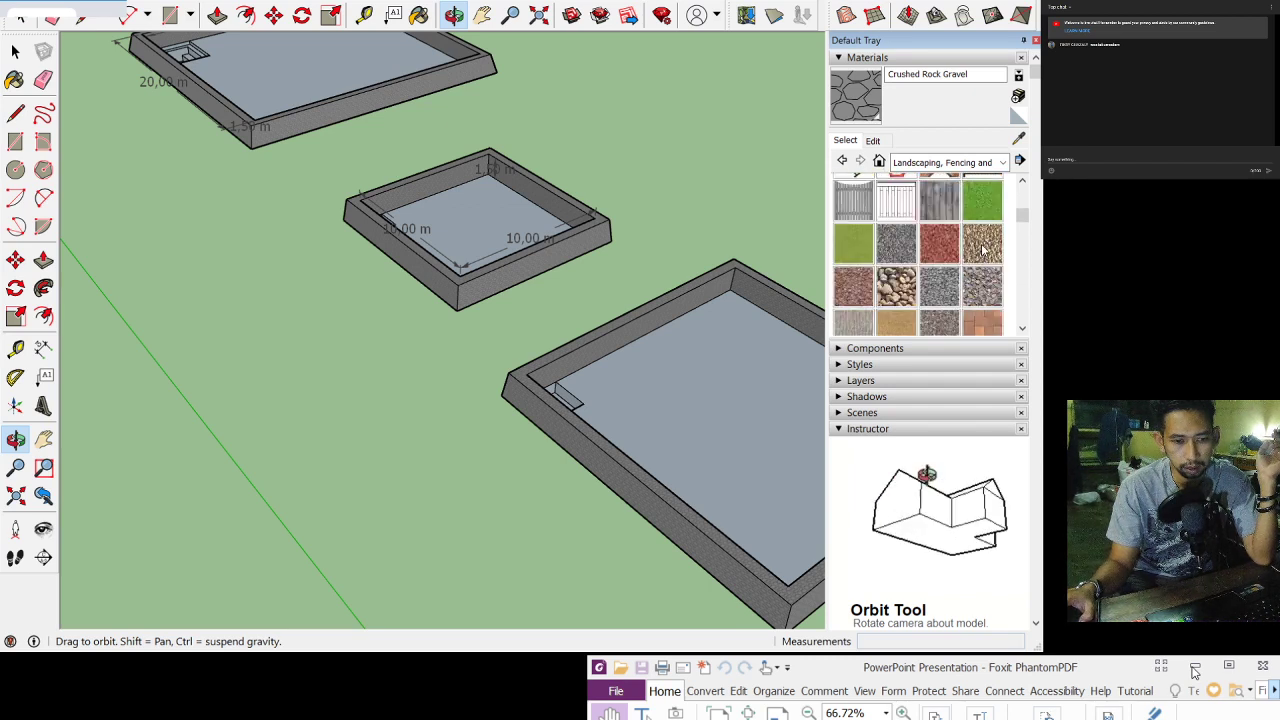
pyautogui.click(983, 245)
pyautogui.click(795, 392)
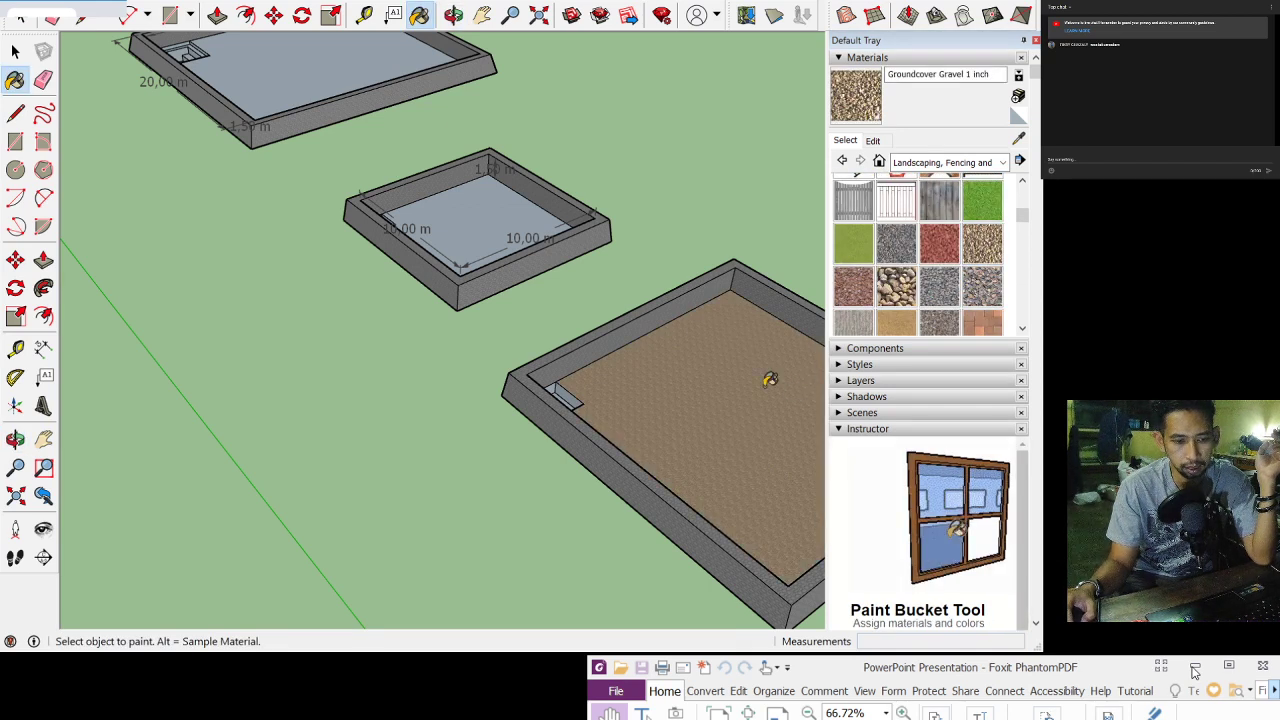
pyautogui.click(489, 204)
pyautogui.click(306, 63)
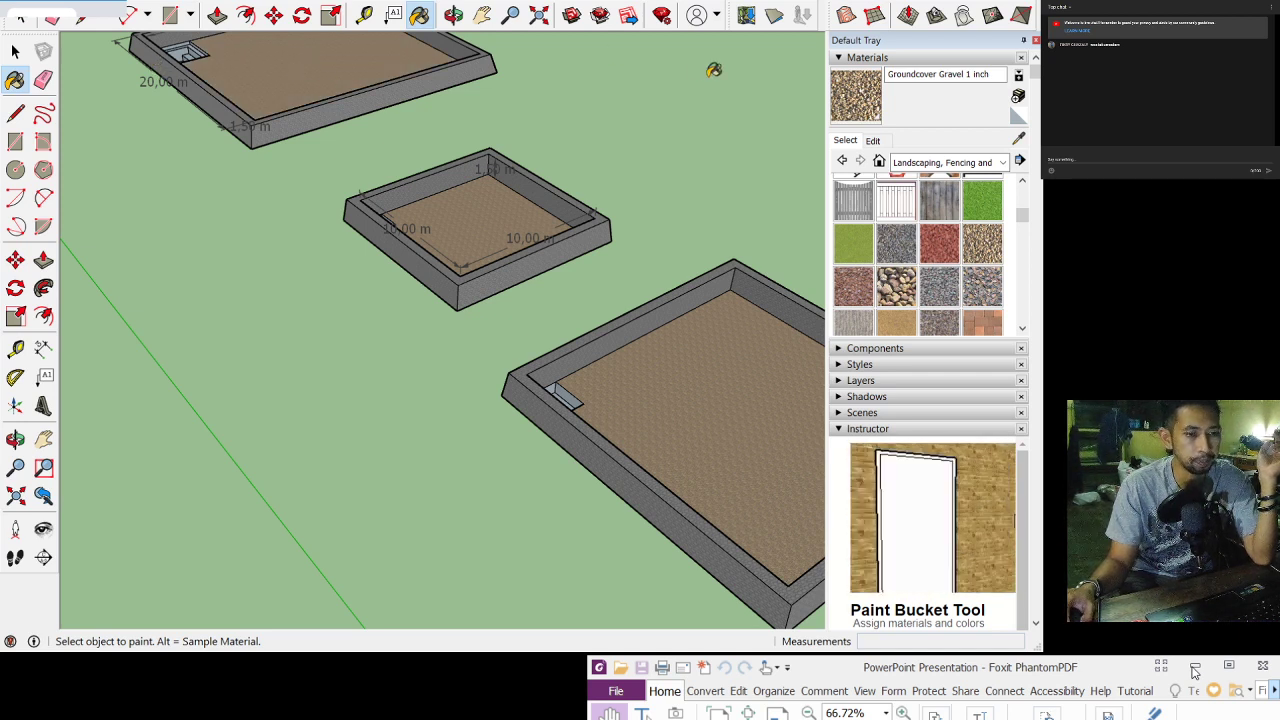
# Step: Examine the gravel floors, stone walls and corner drain recesses of the three ponds up close and from above
pyautogui.click(482, 14)
pyautogui.scroll(8, 340, 300)
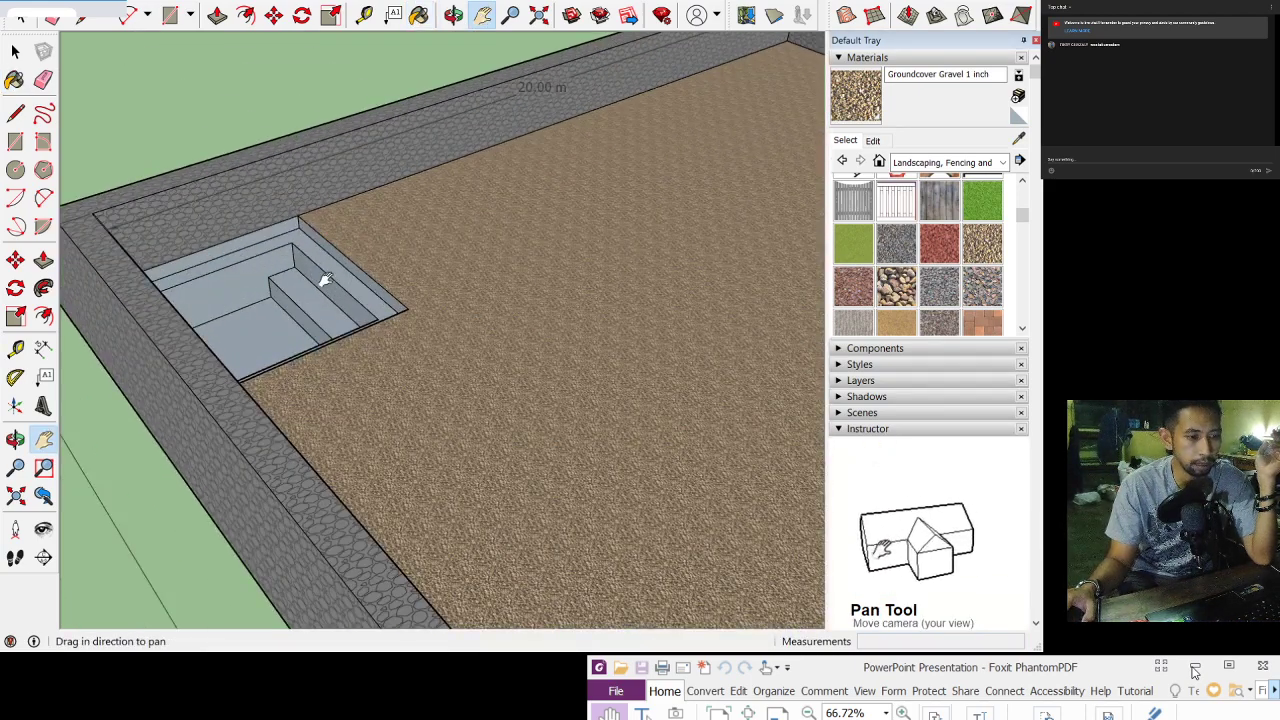
pyautogui.scroll(-10, 325, 280)
pyautogui.moveTo(466, 306); pyautogui.dragTo(336, 199)
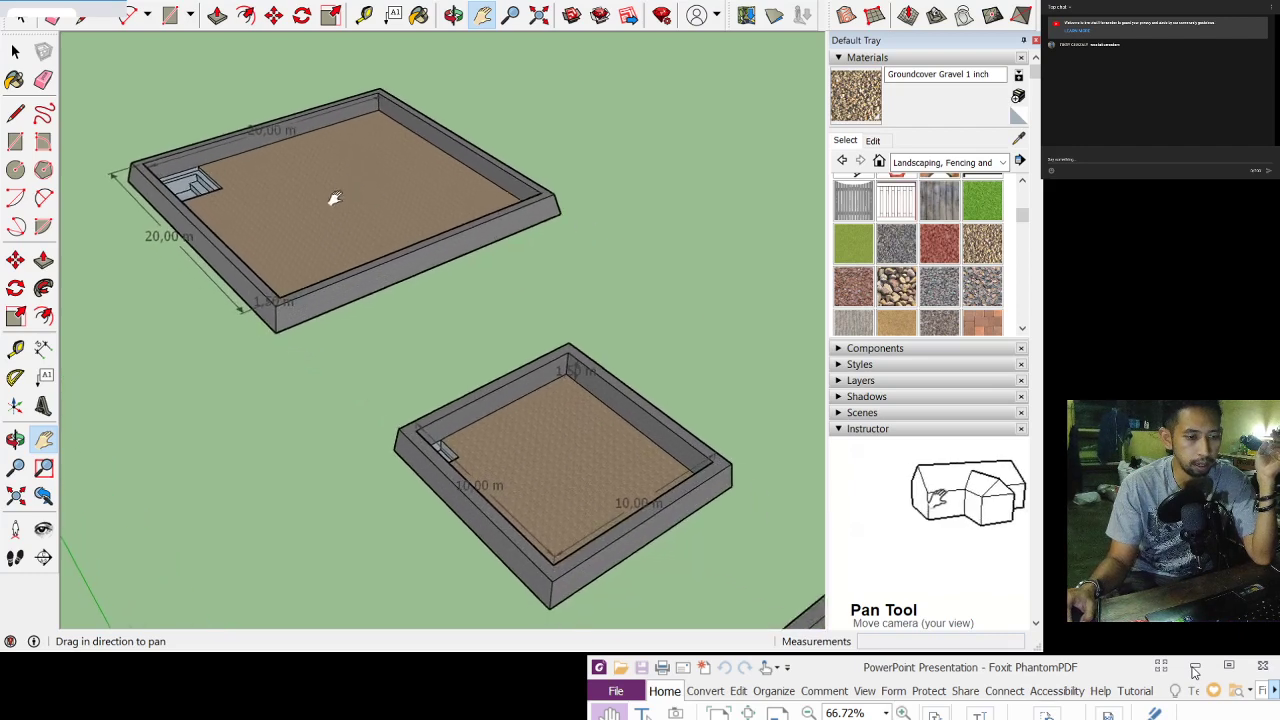
pyautogui.scroll(5, 430, 230)
pyautogui.scroll(5, 510, 265)
pyautogui.moveTo(635, 336); pyautogui.dragTo(493, 315, button='middle')
pyautogui.scroll(-2, 493, 315)
pyautogui.moveTo(324, 225); pyautogui.dragTo(430, 334)
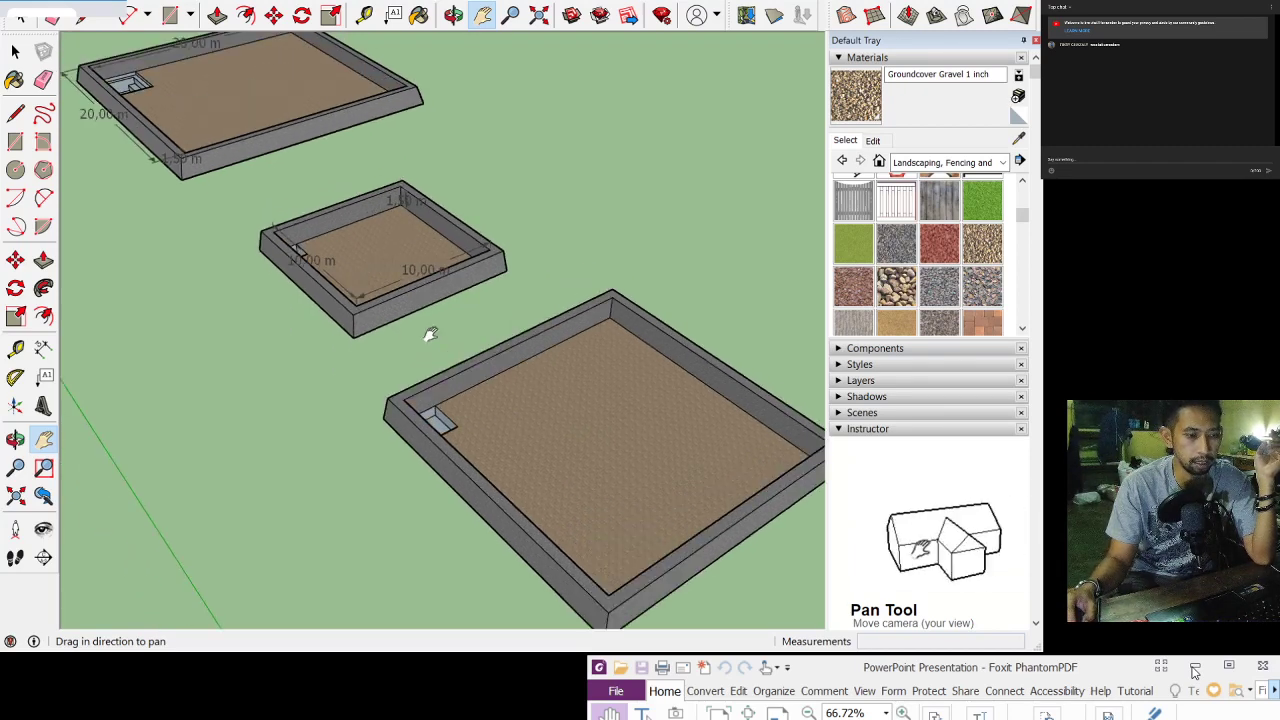
pyautogui.scroll(-3, 430, 334)
pyautogui.click(453, 14)
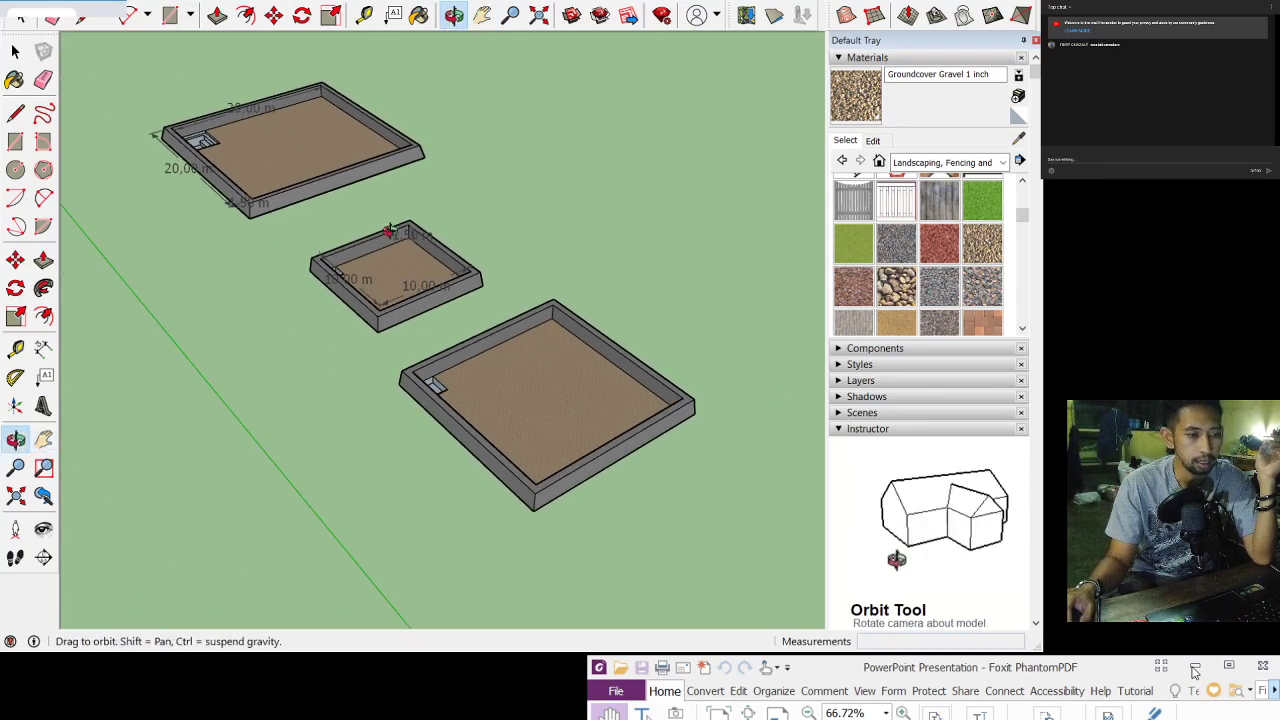
pyautogui.moveTo(409, 193); pyautogui.dragTo(786, 289)
pyautogui.moveTo(437, 237); pyautogui.dragTo(466, 283)
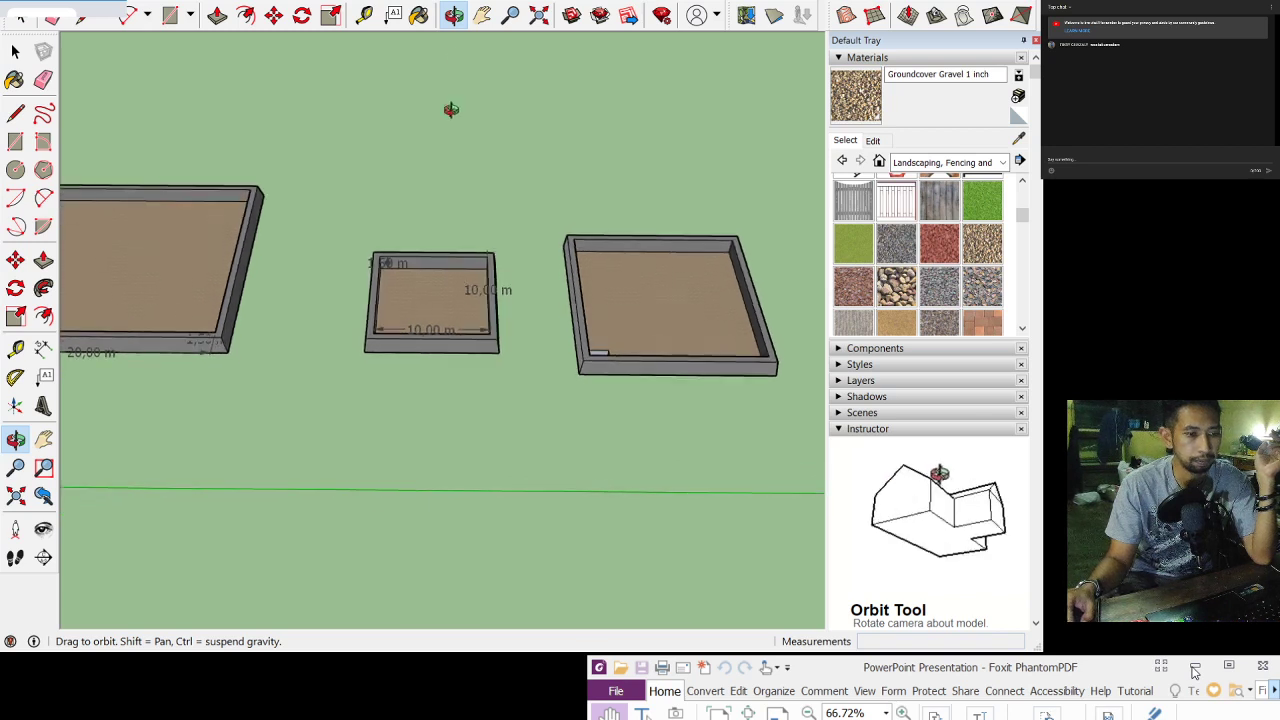
pyautogui.click(482, 14)
pyautogui.moveTo(417, 131); pyautogui.dragTo(477, 155)
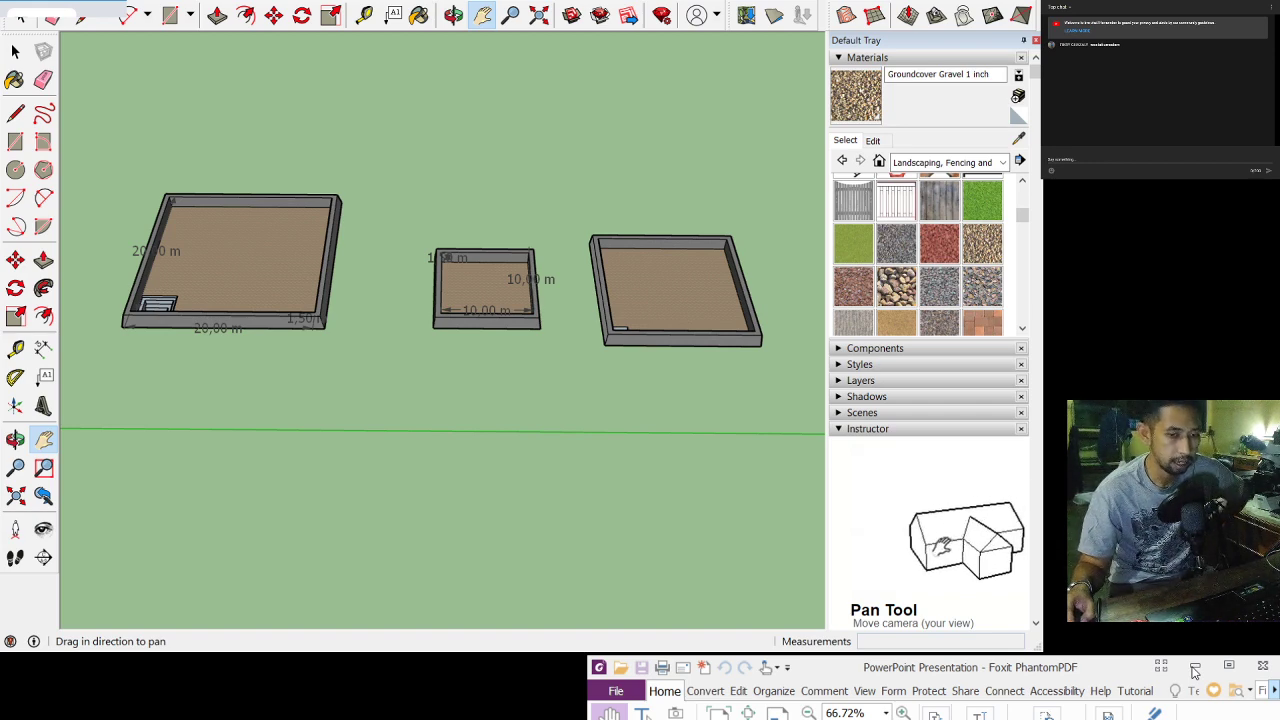
# Step: Switch to the pond list in Excel to read the Pendederan 1 pond size, and show free ground in the SketchUp model
pyautogui.hotkey('alt', 'Tab')
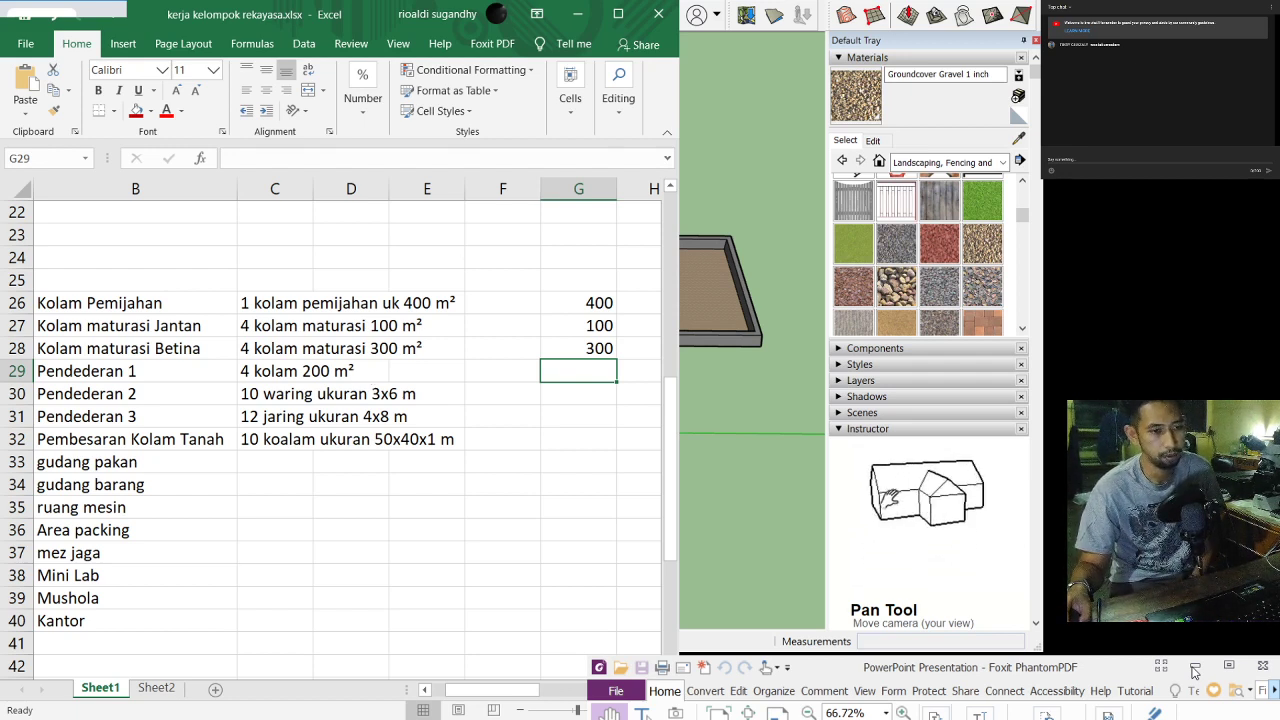
pyautogui.click(1193, 672)
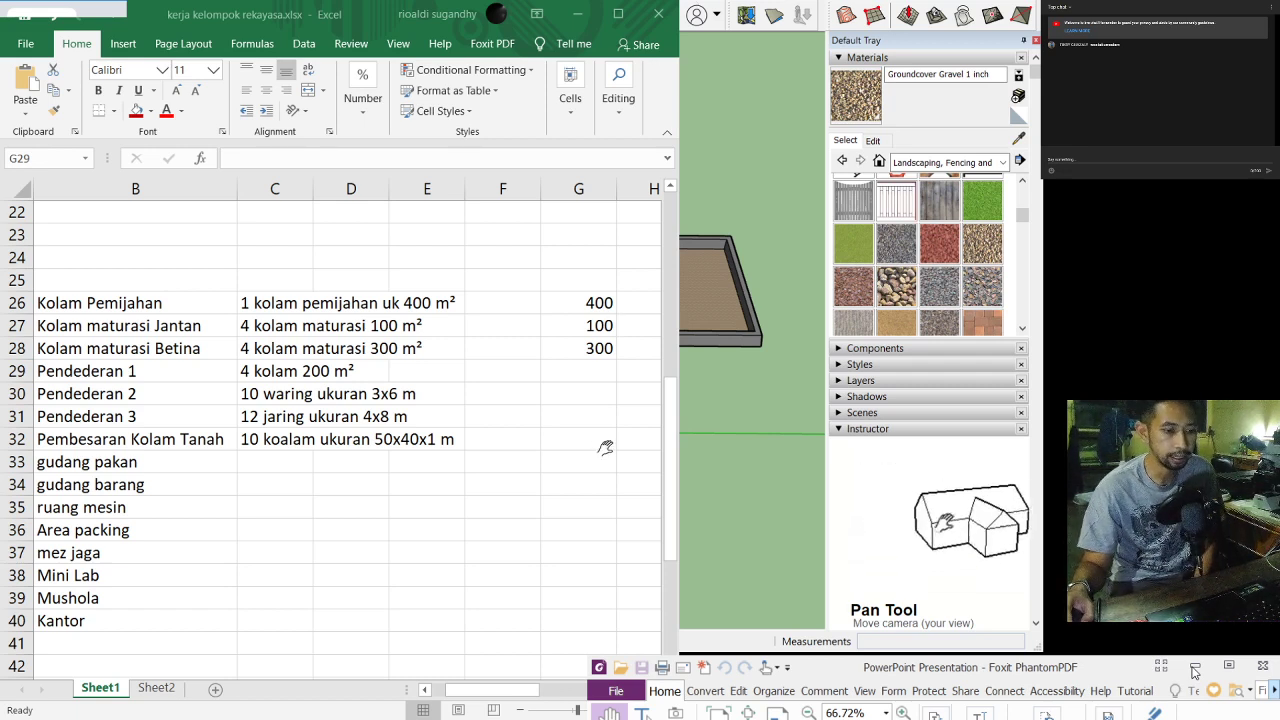
pyautogui.moveTo(662, 236)
pyautogui.mouseDown()
pyautogui.moveTo(423, 286)
pyautogui.moveTo(484, 263)
pyautogui.mouseUp()
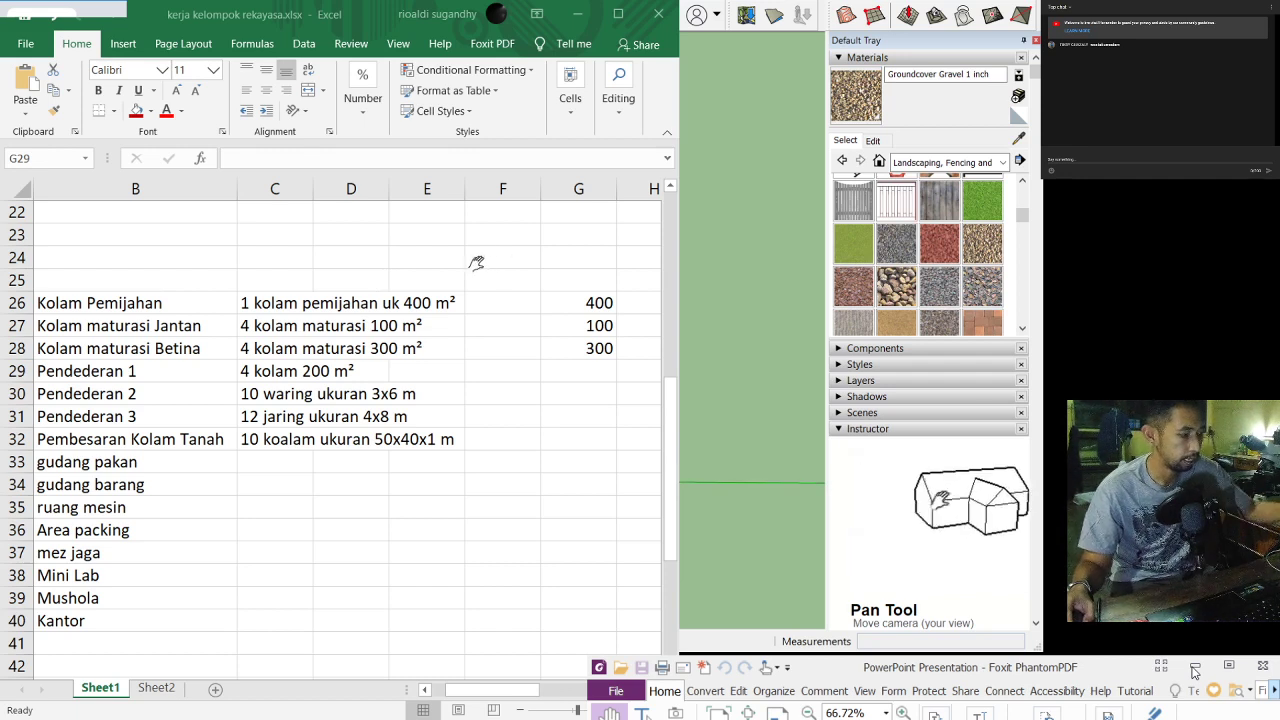
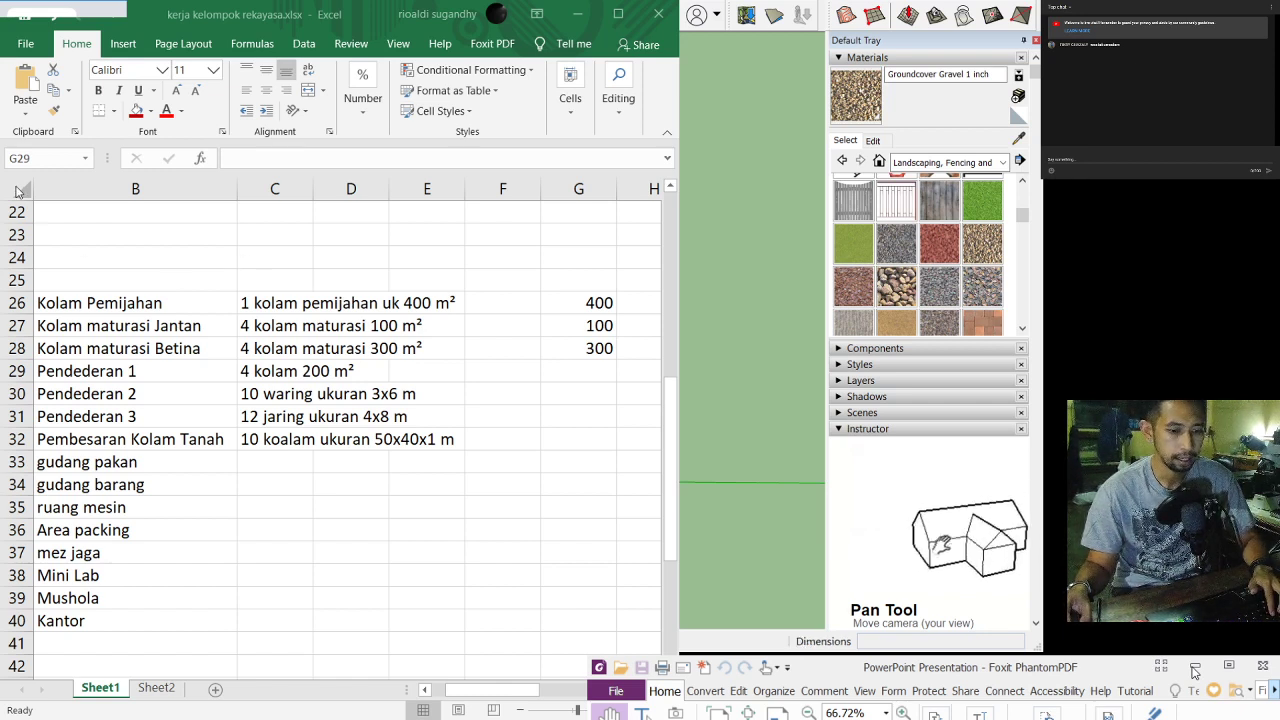
# Step: Start a rectangle for the next pond on the free ground, entering 20 m as its first dimension
pyautogui.press('r')
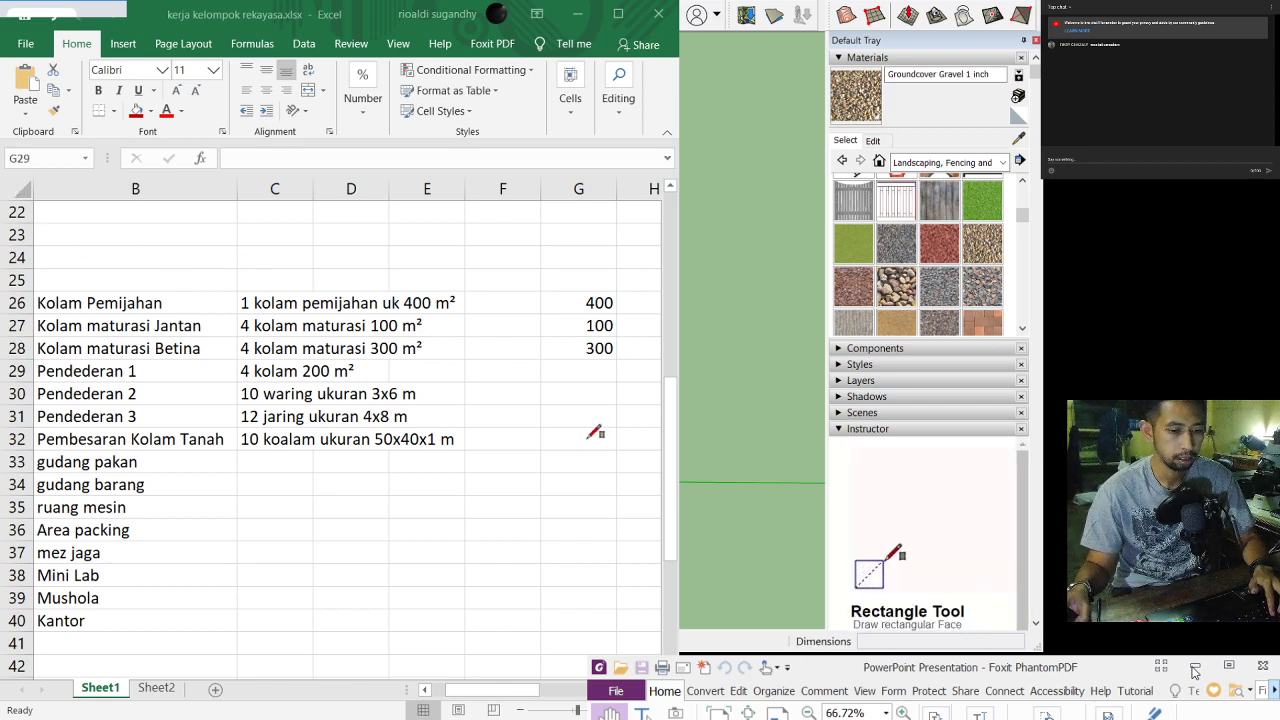
pyautogui.click(595, 432)
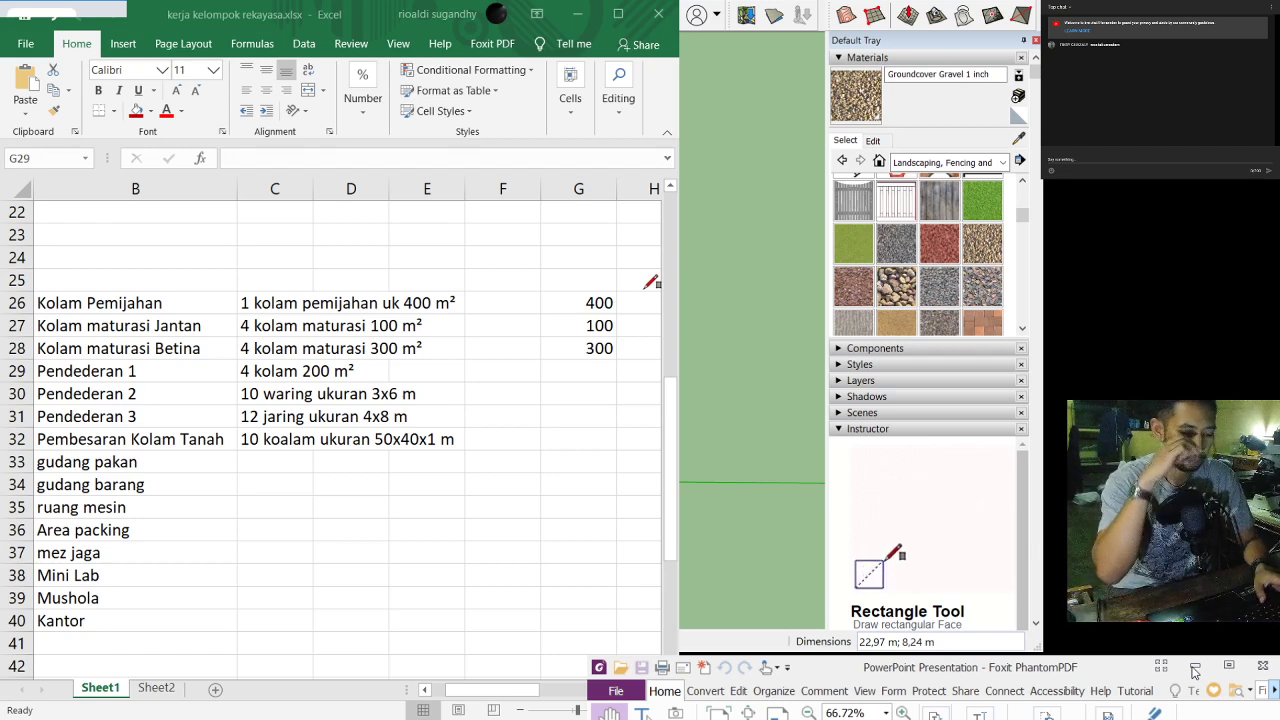
pyautogui.write('20')
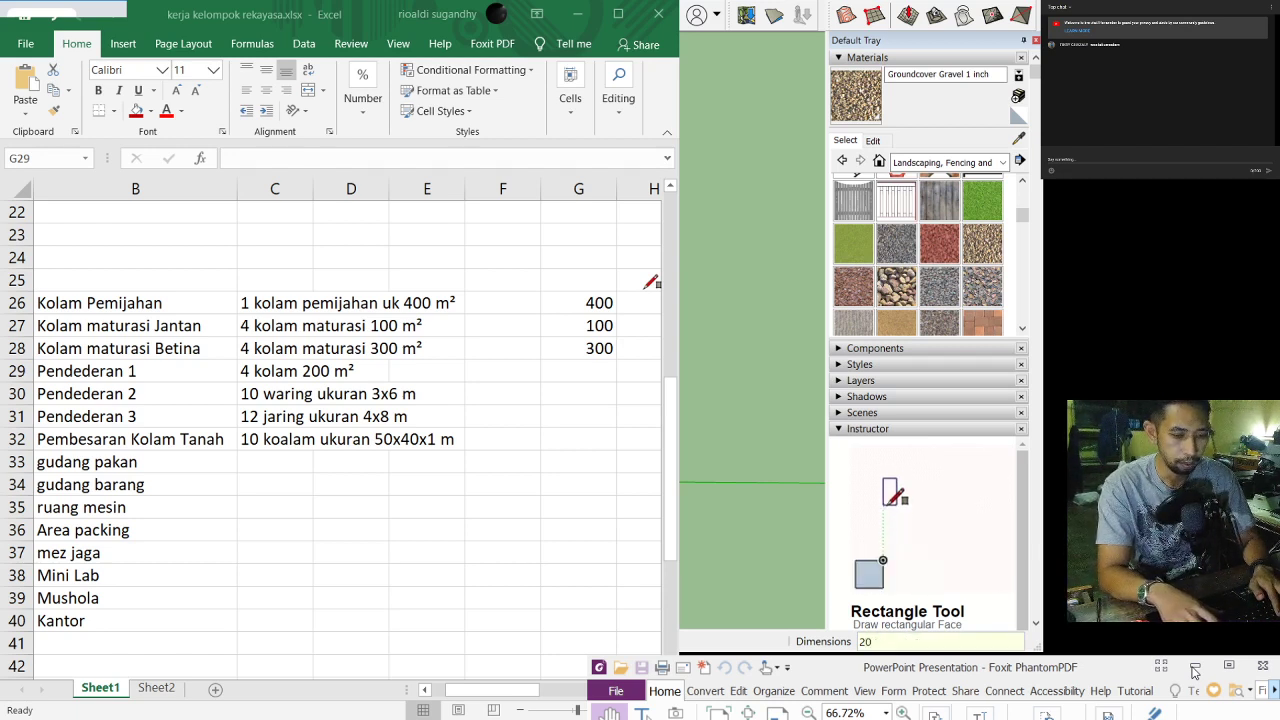
pyautogui.write(' m')
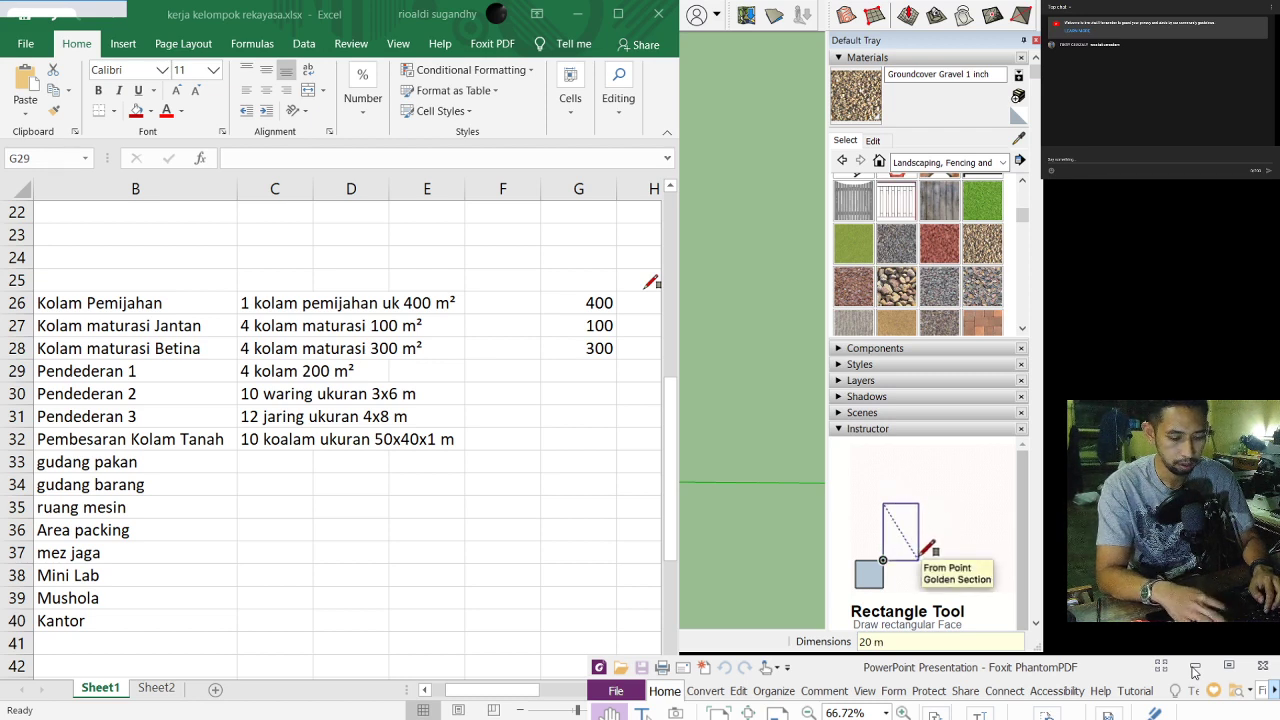
# Step: Draw the next pond's base rectangle at 20 m by 10 m
pyautogui.write('; 1')
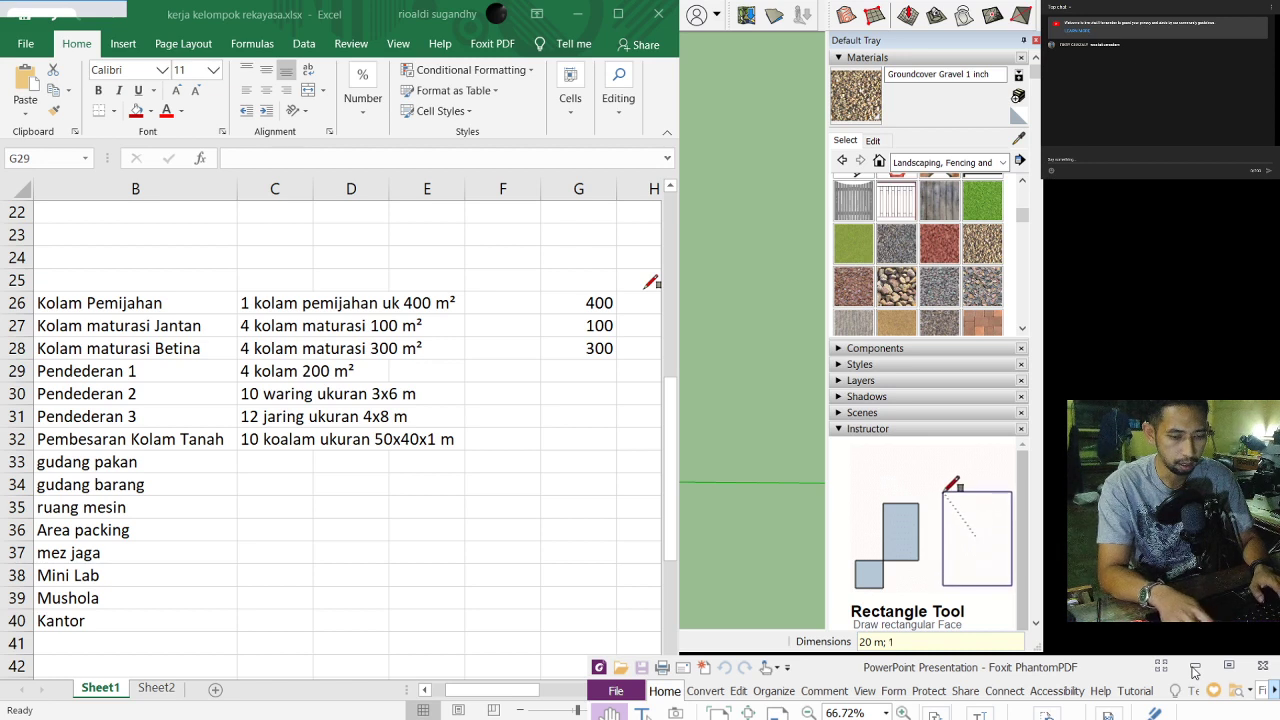
pyautogui.write('0 m')
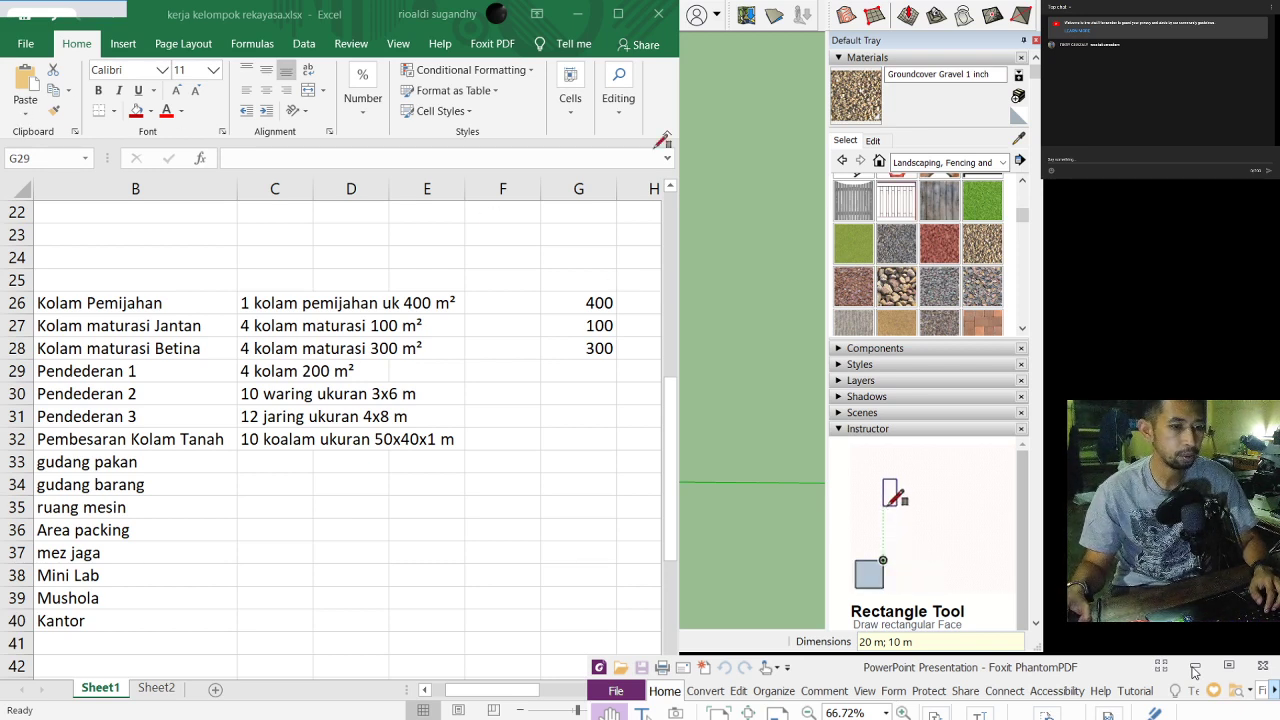
pyautogui.press('o')
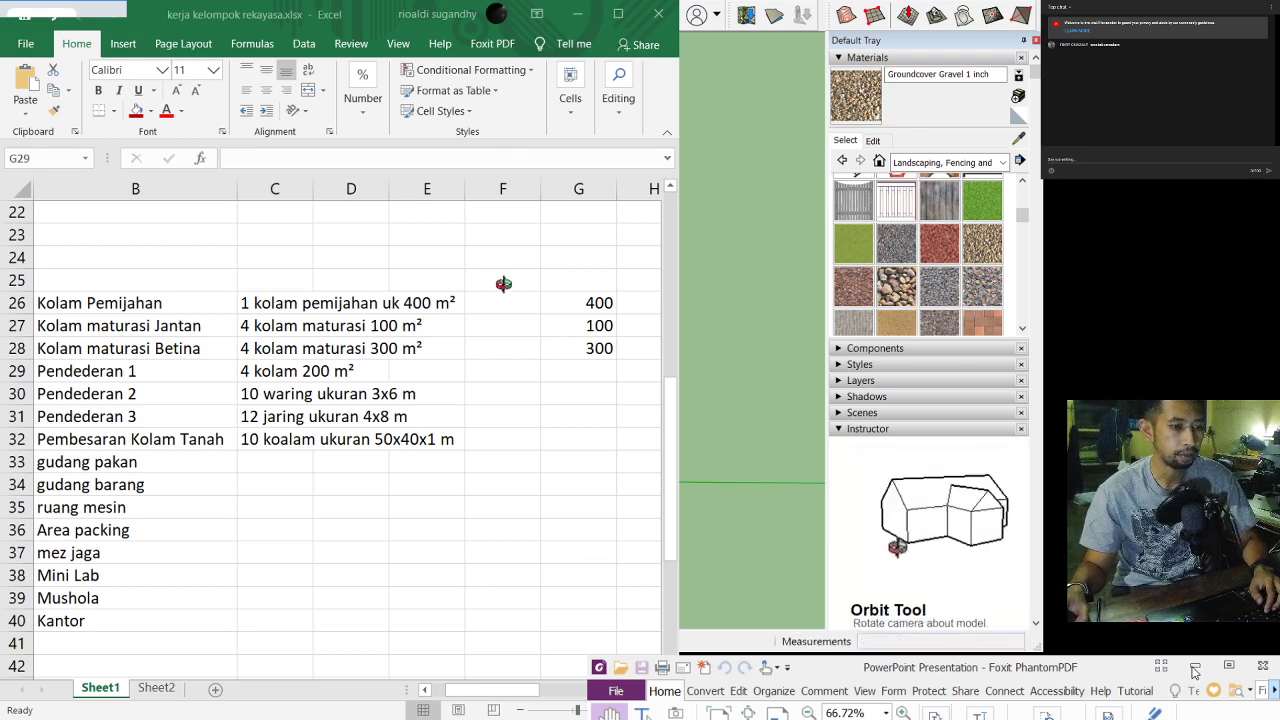
pyautogui.moveTo(594, 326); pyautogui.dragTo(363, 282)
pyautogui.moveTo(609, 415)
pyautogui.mouseDown()
pyautogui.moveTo(603, 329)
pyautogui.moveTo(320, 303)
pyautogui.moveTo(557, 351)
pyautogui.moveTo(349, 689)
pyautogui.mouseUp()
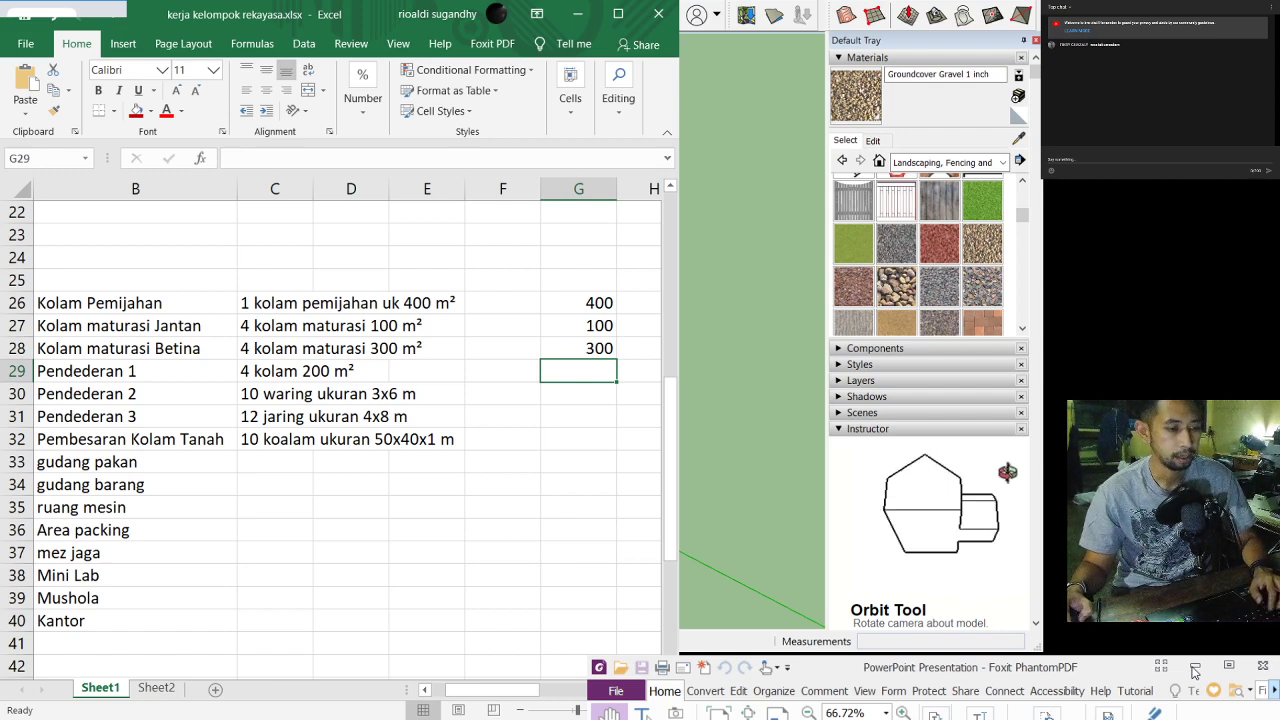
# Step: Examine the pond area calculations and the list of pond counts and sizes in the Excel worksheet
pyautogui.click(523, 512)
pyautogui.moveTo(540, 460); pyautogui.dragTo(351, 651)
pyautogui.click(469, 474)
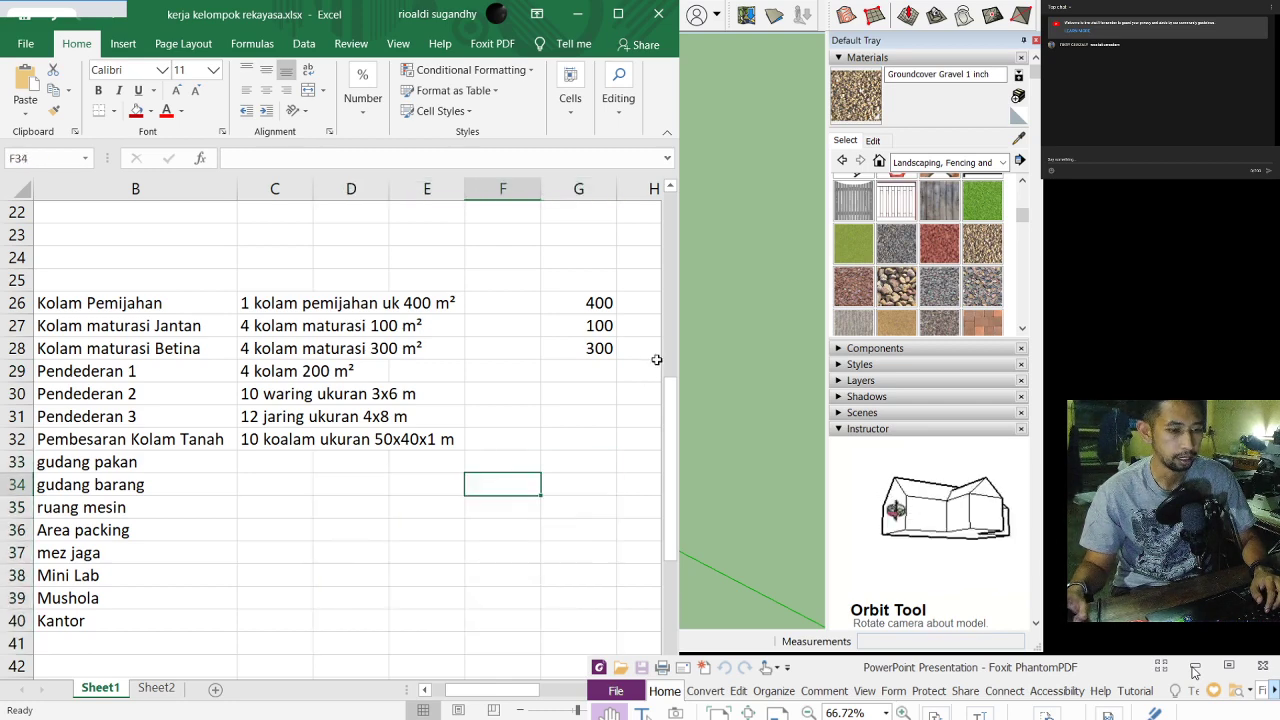
pyautogui.scroll(6, 655, 364)
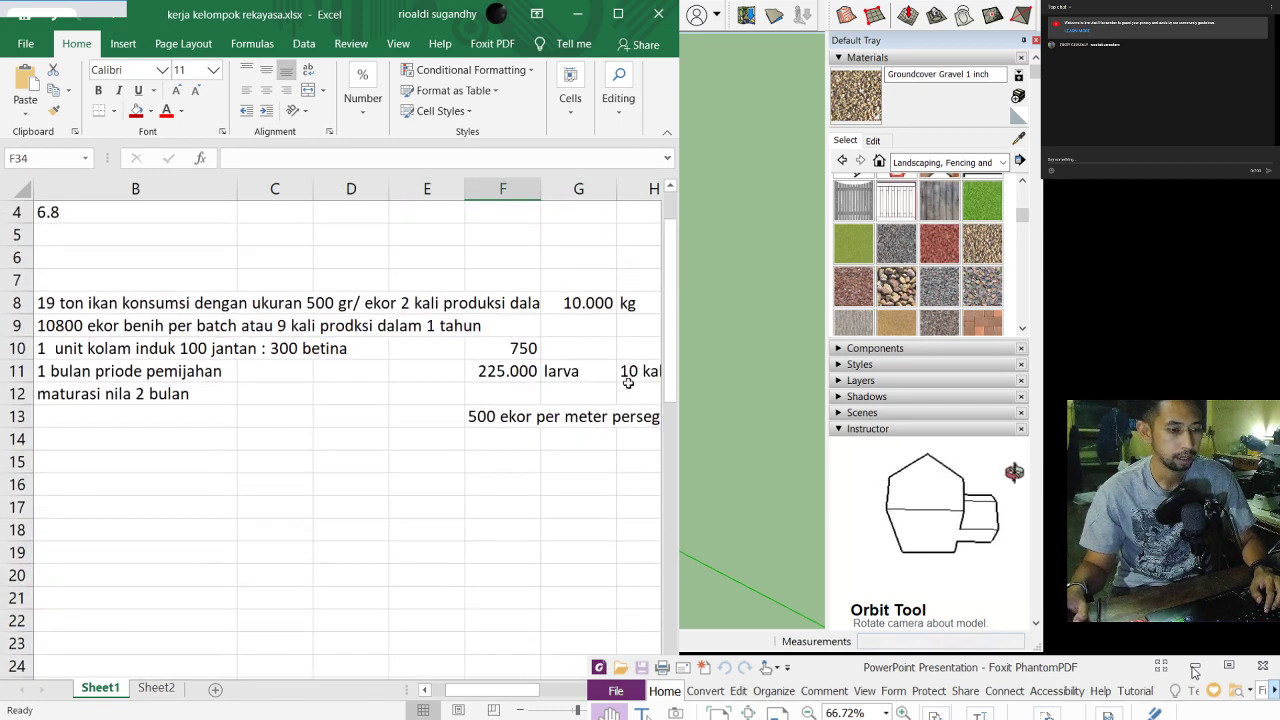
pyautogui.moveTo(528, 690); pyautogui.dragTo(573, 693)
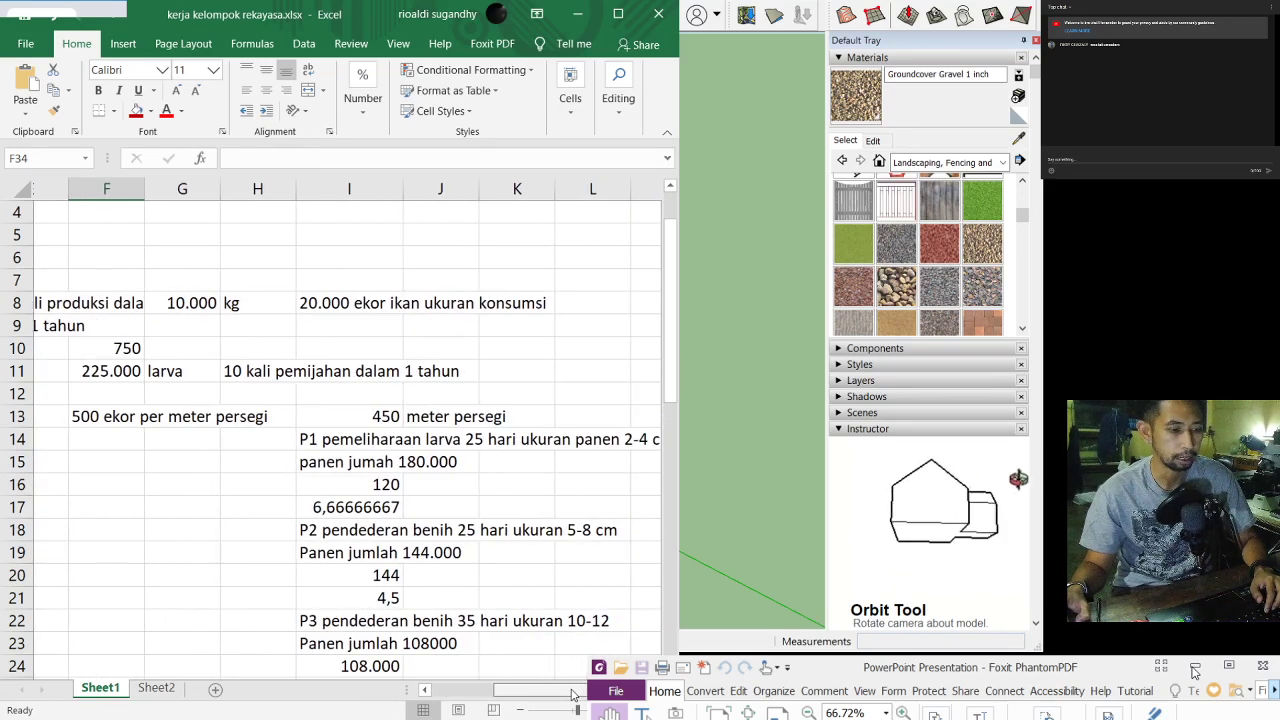
pyautogui.moveTo(573, 693); pyautogui.dragTo(578, 693)
pyautogui.click(333, 424)
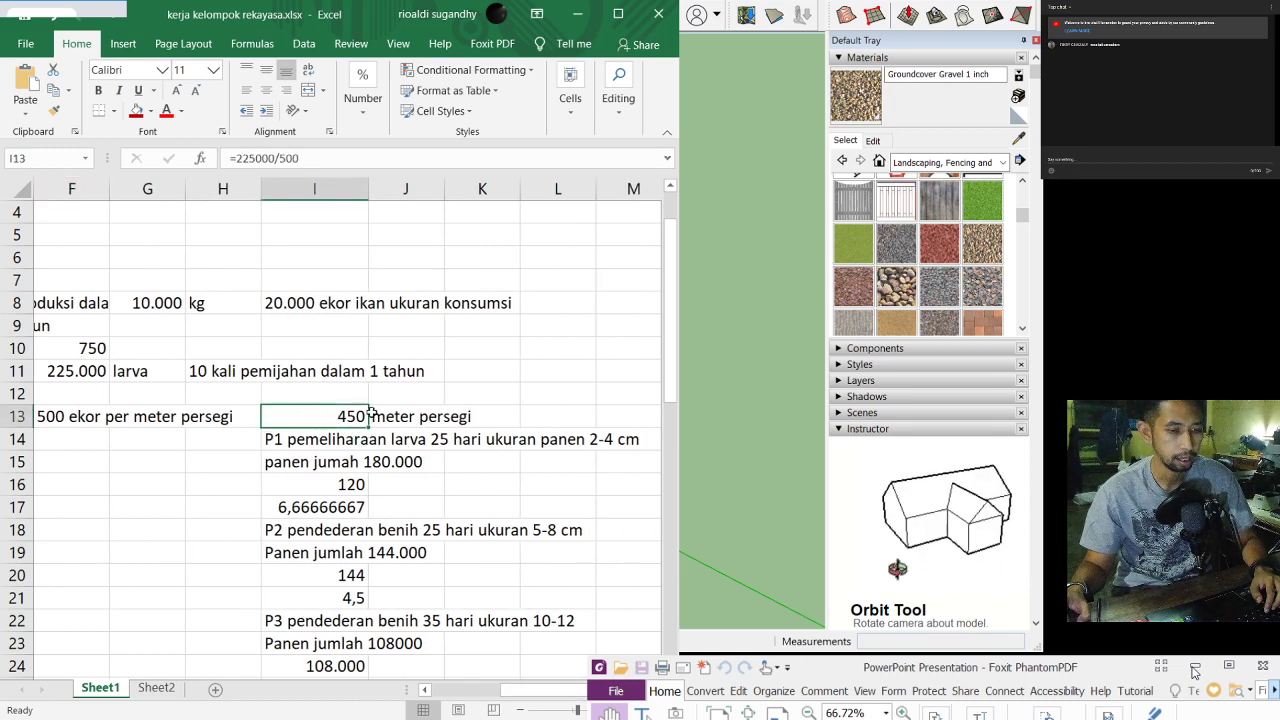
pyautogui.click(385, 413)
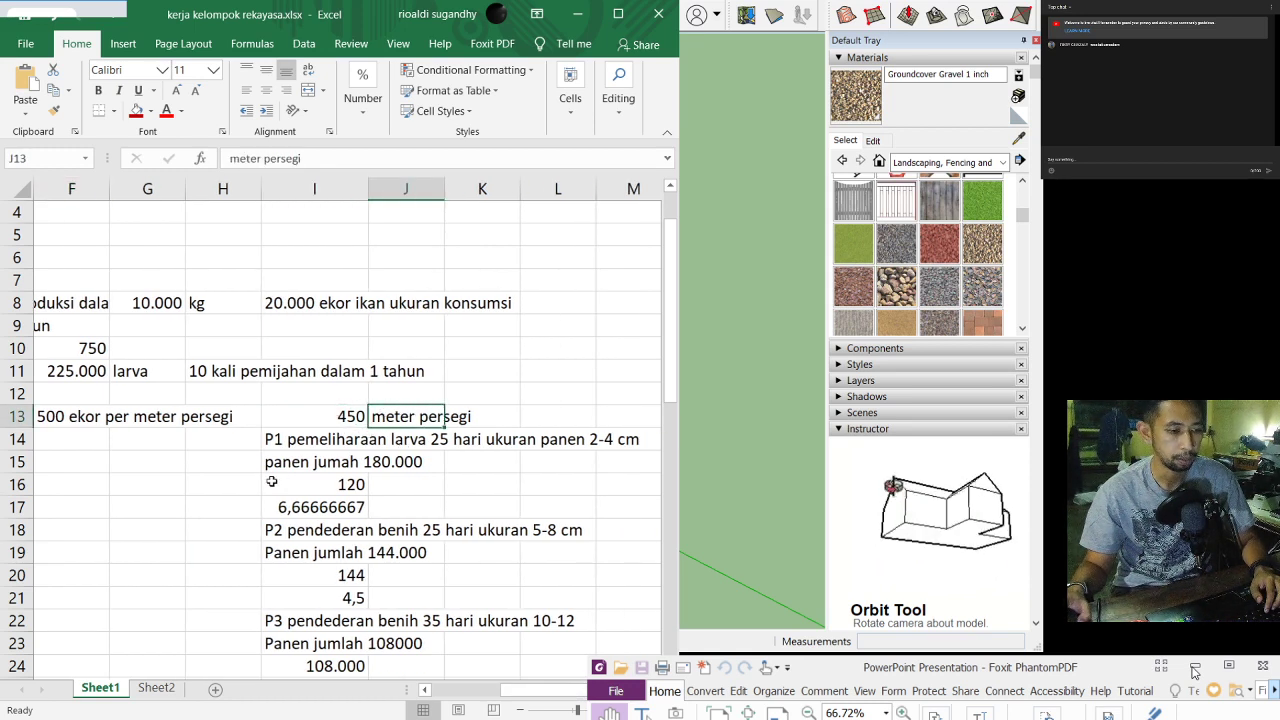
pyautogui.moveTo(553, 692); pyautogui.dragTo(517, 692)
pyautogui.scroll(-4, 504, 690)
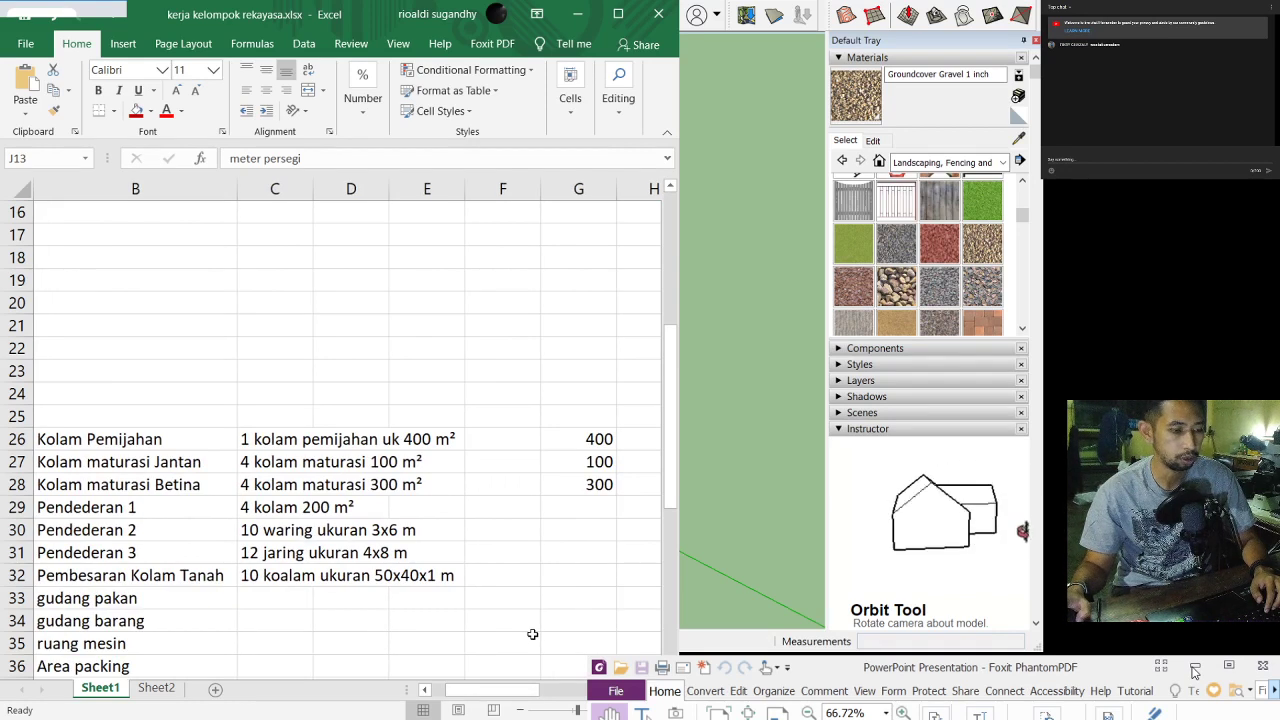
# Step: Switch back to SketchUp and offset the new rectangle's outline outward by 0,6 m to form the pond rim
pyautogui.click(576, 14)
pyautogui.moveTo(540, 306)
pyautogui.mouseDown()
pyautogui.moveTo(363, 420)
pyautogui.moveTo(283, 437)
pyautogui.moveTo(269, 417)
pyautogui.mouseUp()
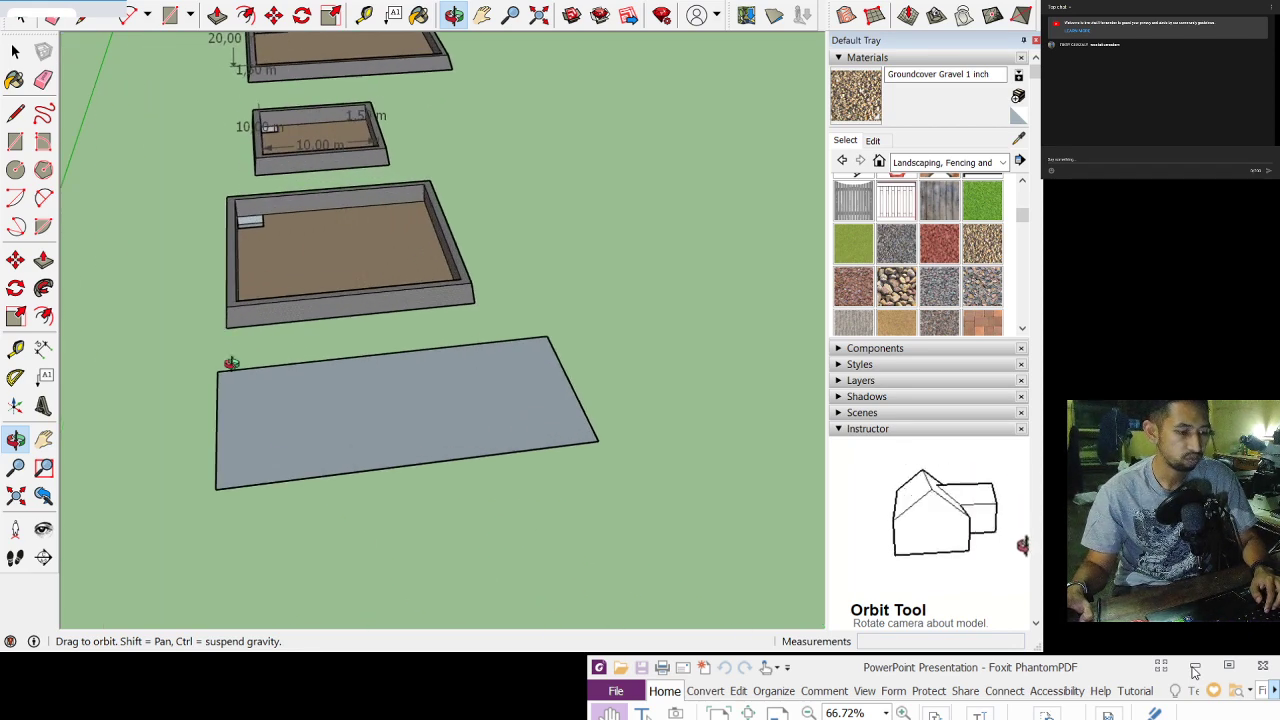
pyautogui.click(15, 52)
pyautogui.click(353, 436)
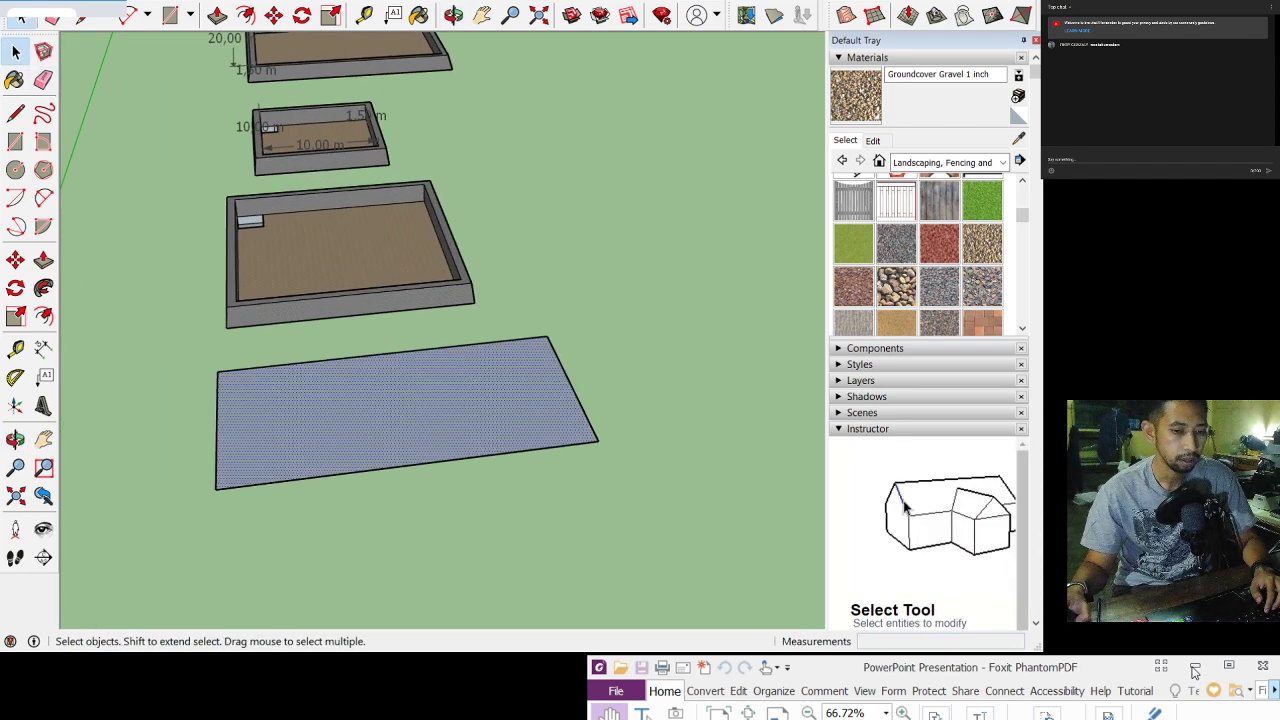
pyautogui.click(572, 320)
pyautogui.click(502, 402)
pyautogui.click(248, 18)
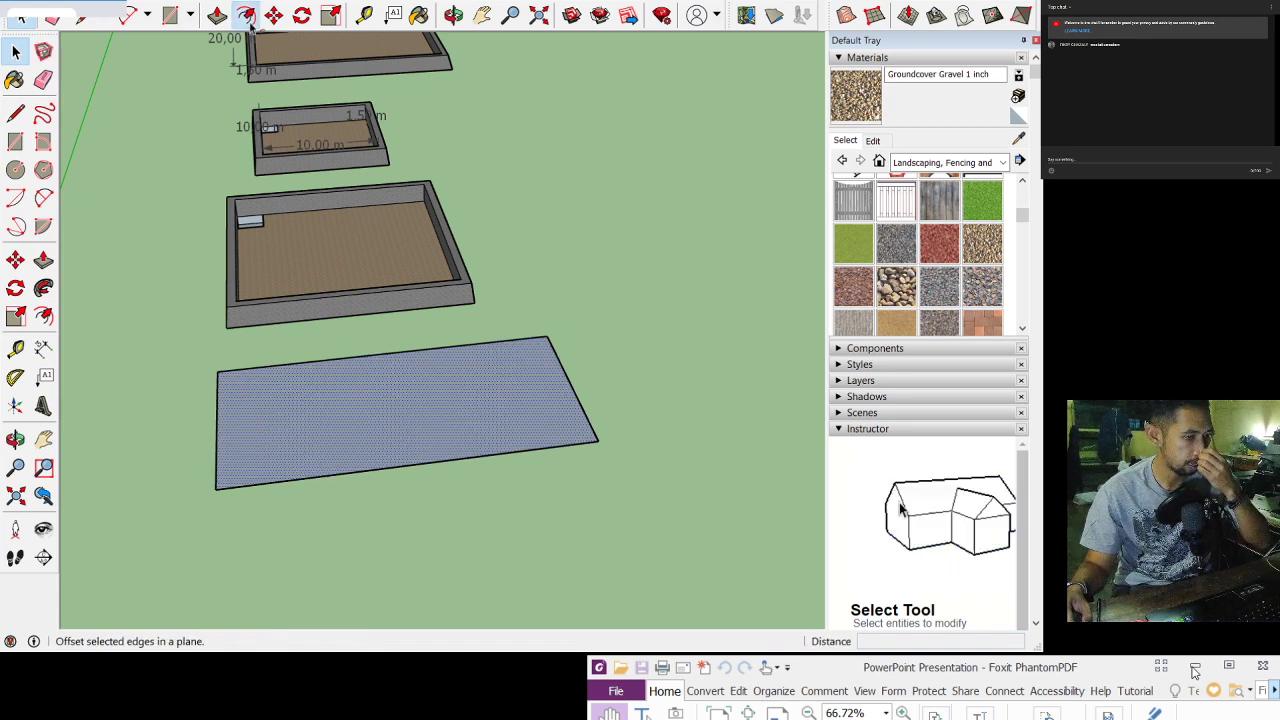
pyautogui.click(548, 336)
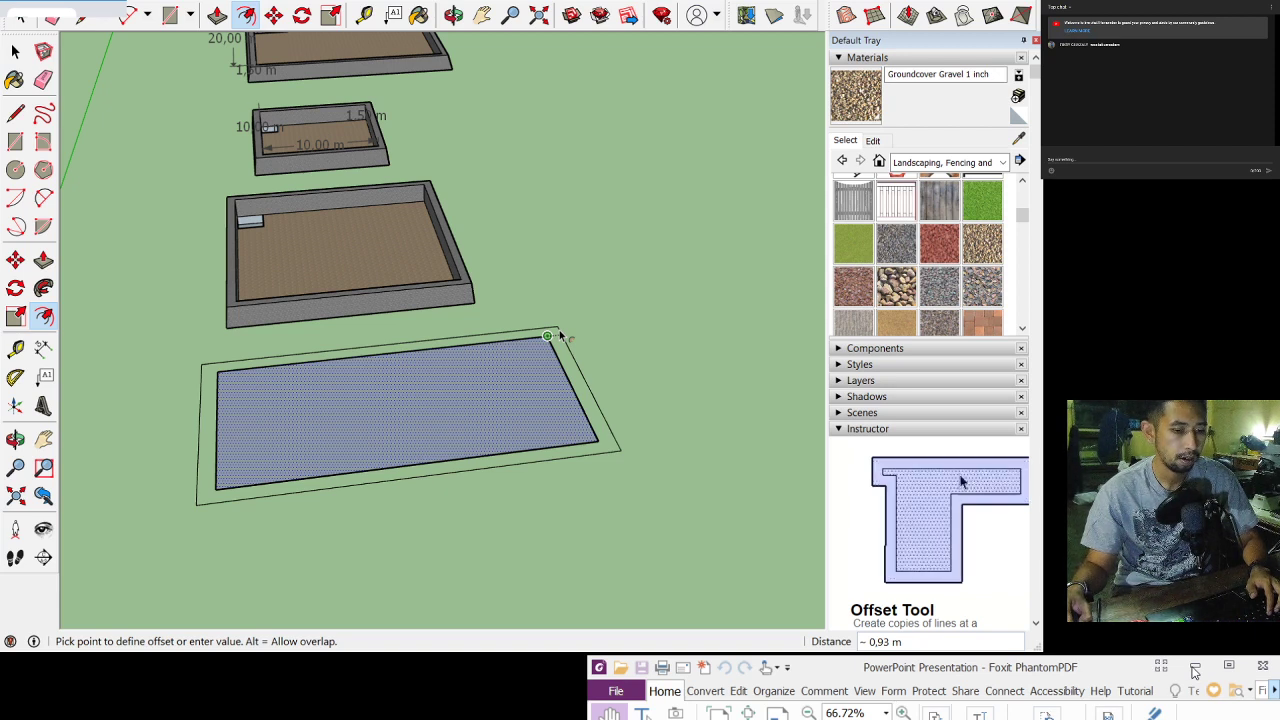
pyautogui.click(559, 333)
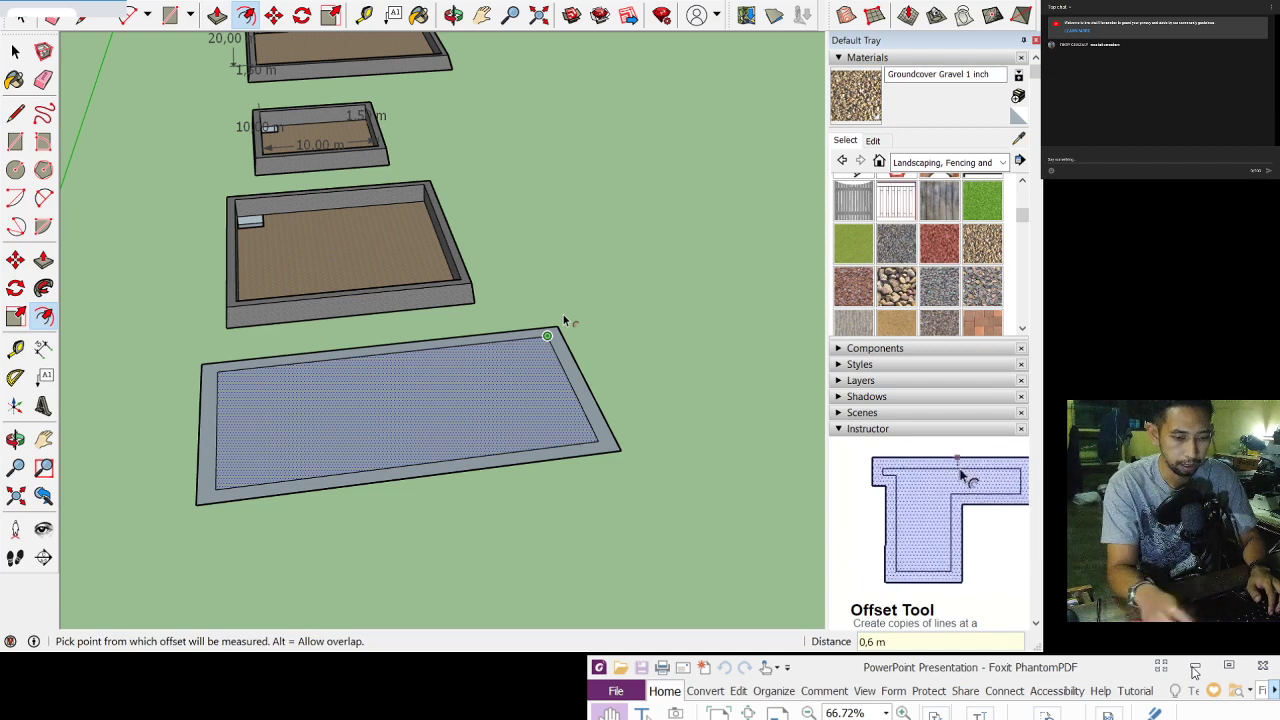
pyautogui.hotkey('ctrl', 'z')
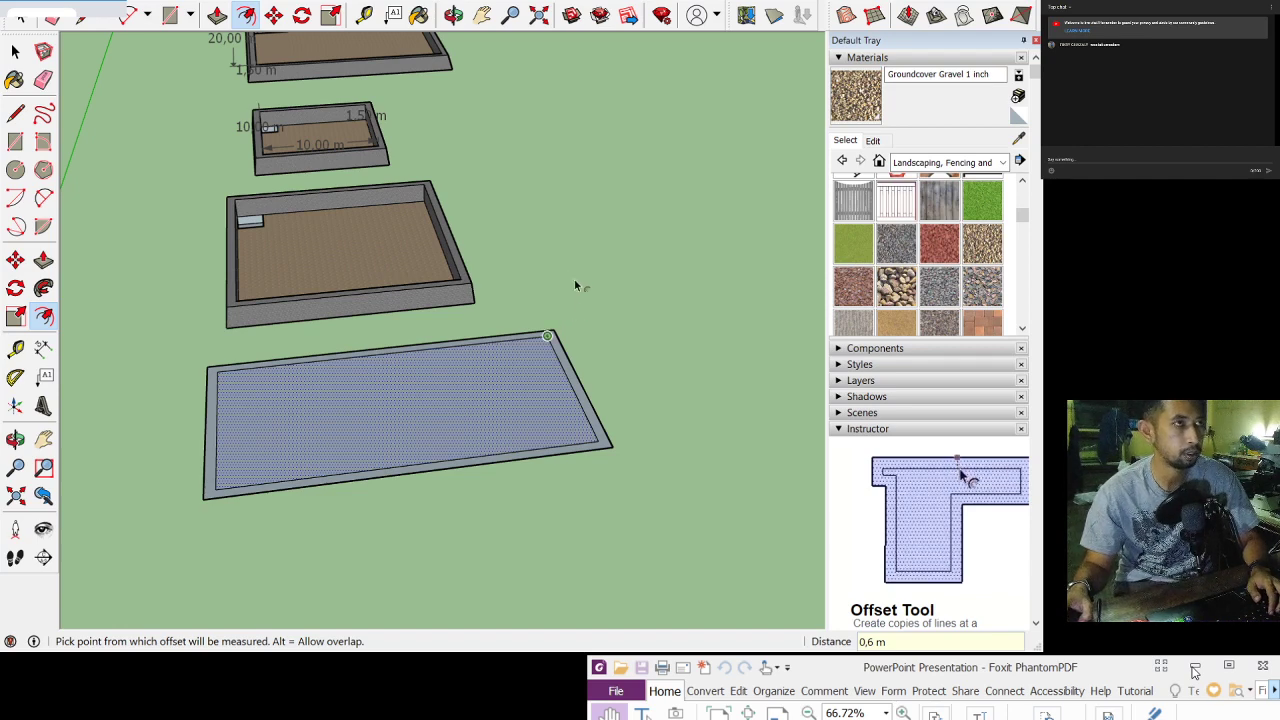
# Step: Push the inner face of the new rectangle downward by 1 m to form the pond basin
pyautogui.click(453, 14)
pyautogui.moveTo(509, 417); pyautogui.dragTo(443, 208)
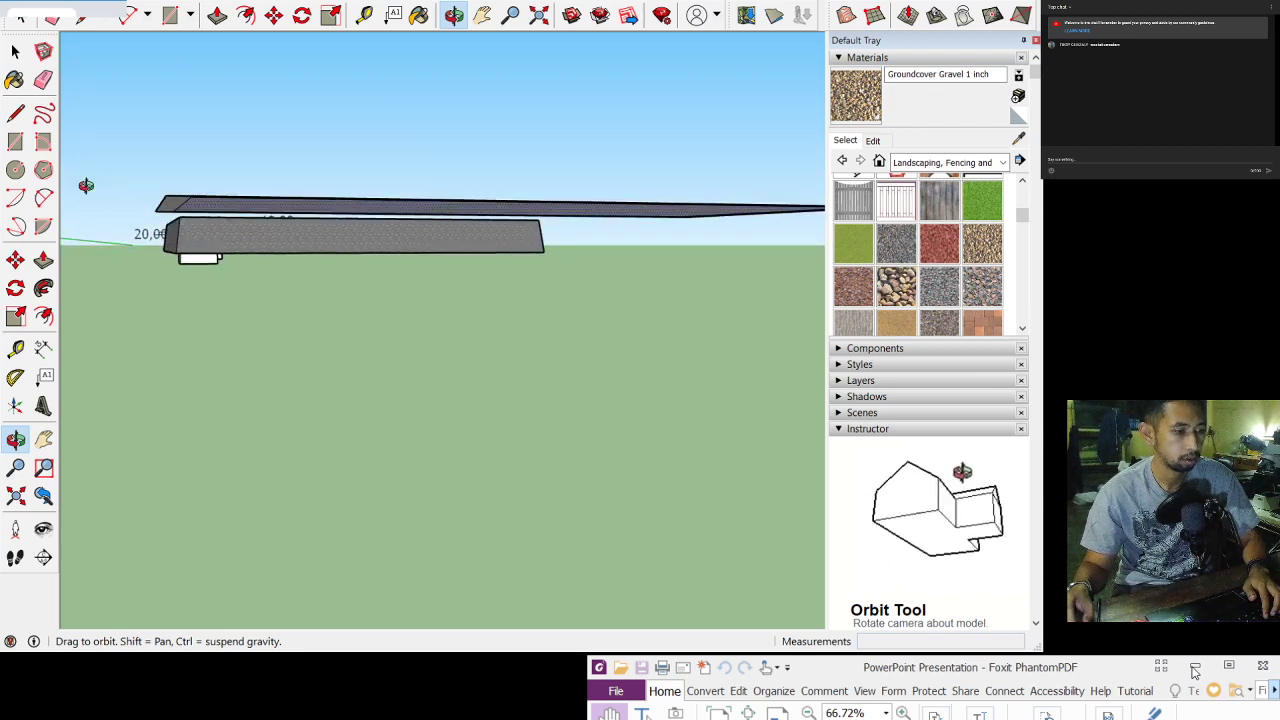
pyautogui.moveTo(326, 129); pyautogui.dragTo(311, 114)
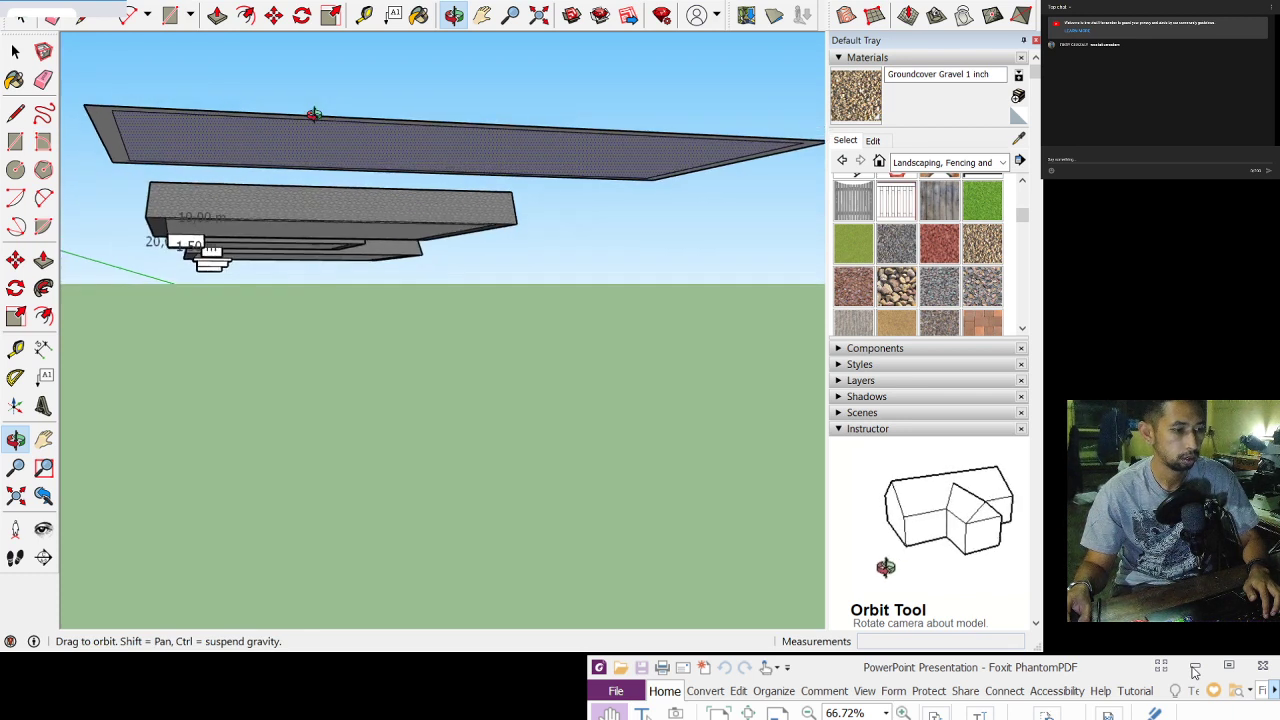
pyautogui.click(217, 15)
pyautogui.click(240, 146)
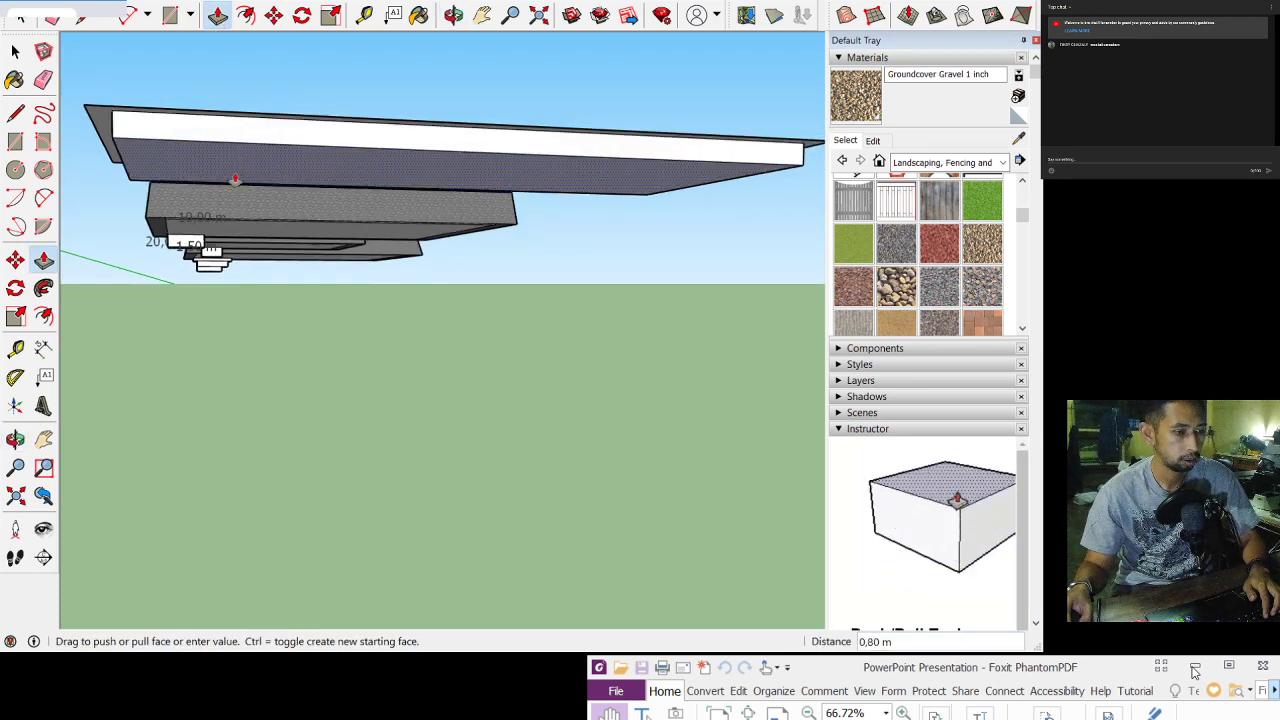
pyautogui.click(235, 182)
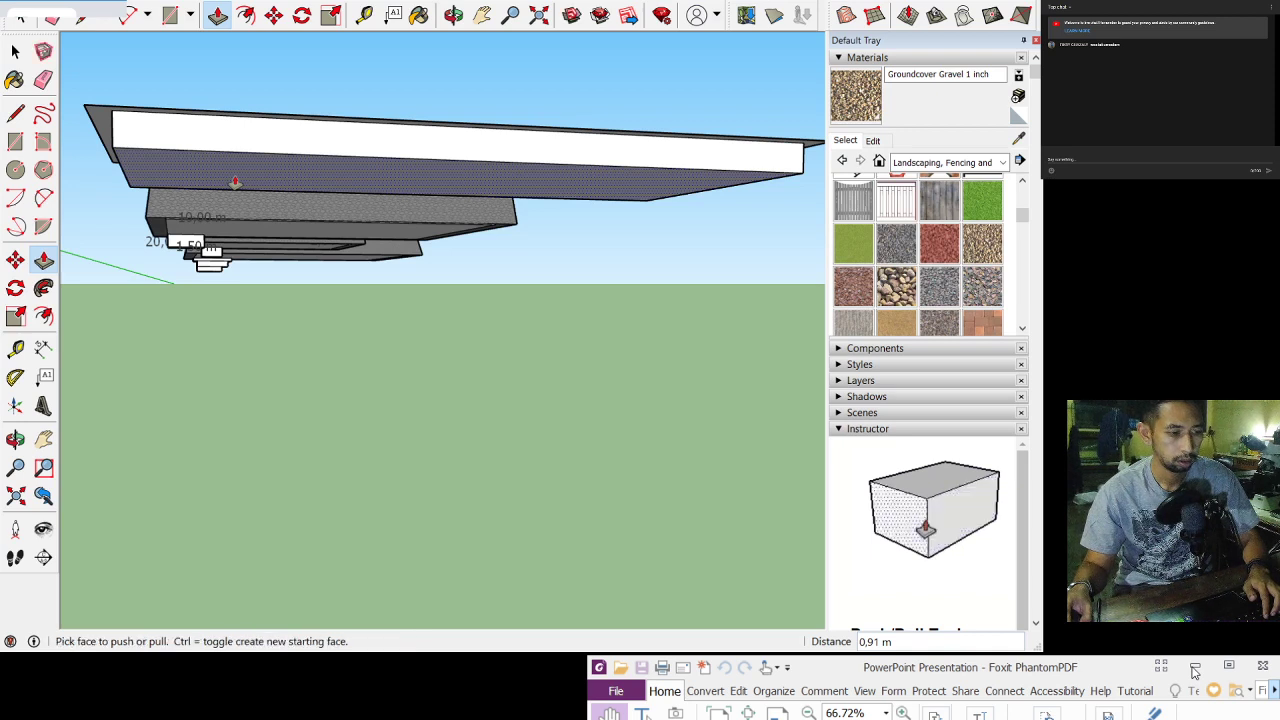
pyautogui.write('1')
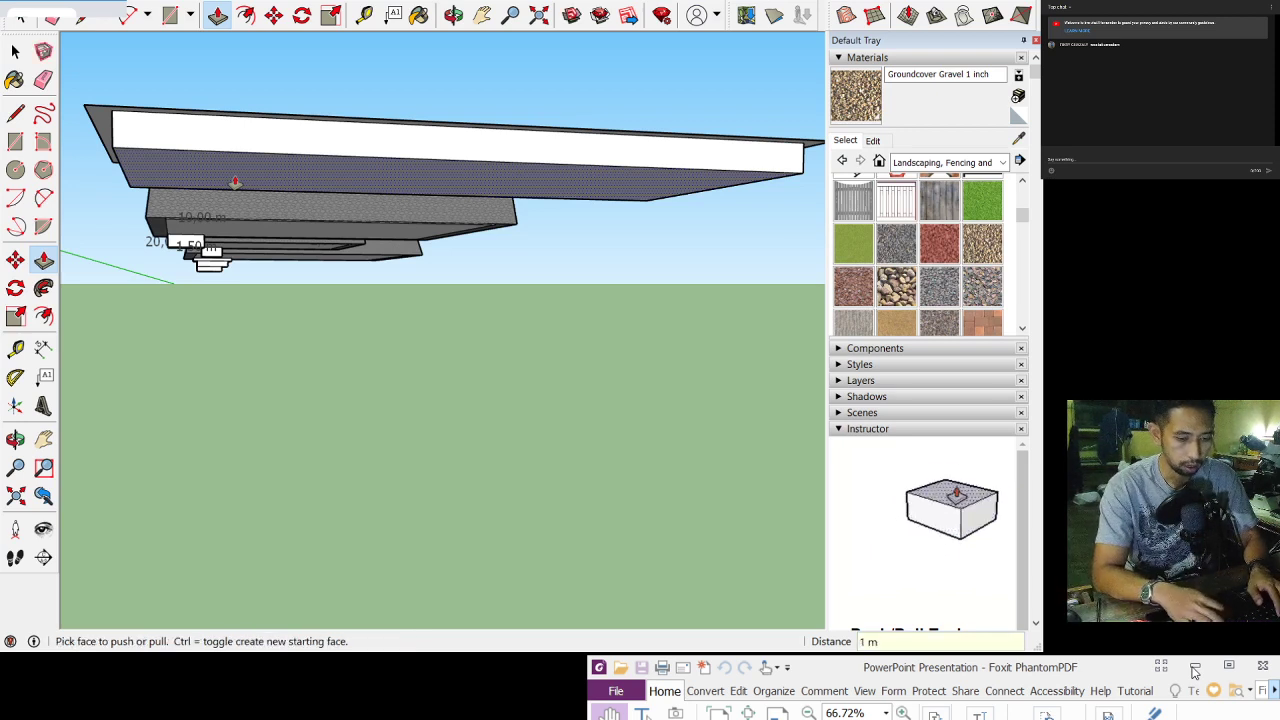
pyautogui.press('Return')
pyautogui.press('space')
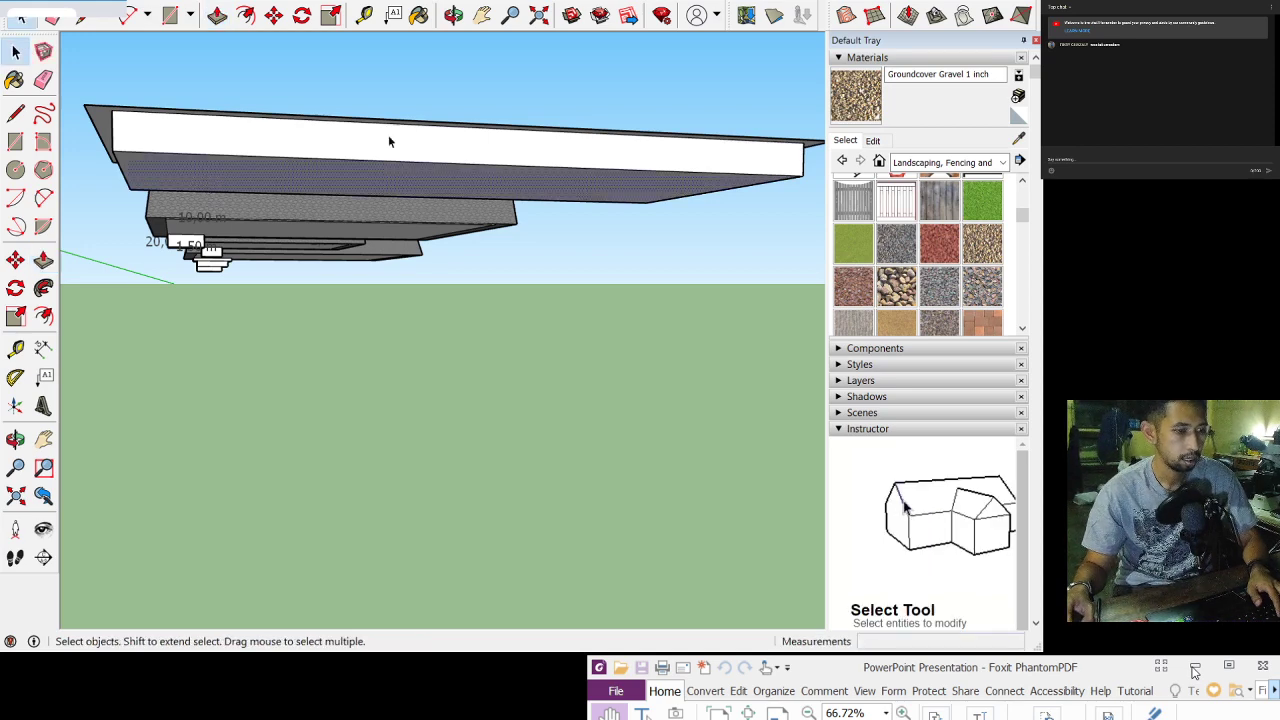
# Step: Offset the outline of the basin's underside face outward by 0,6 m
pyautogui.click(453, 15)
pyautogui.moveTo(437, 103); pyautogui.dragTo(417, 60)
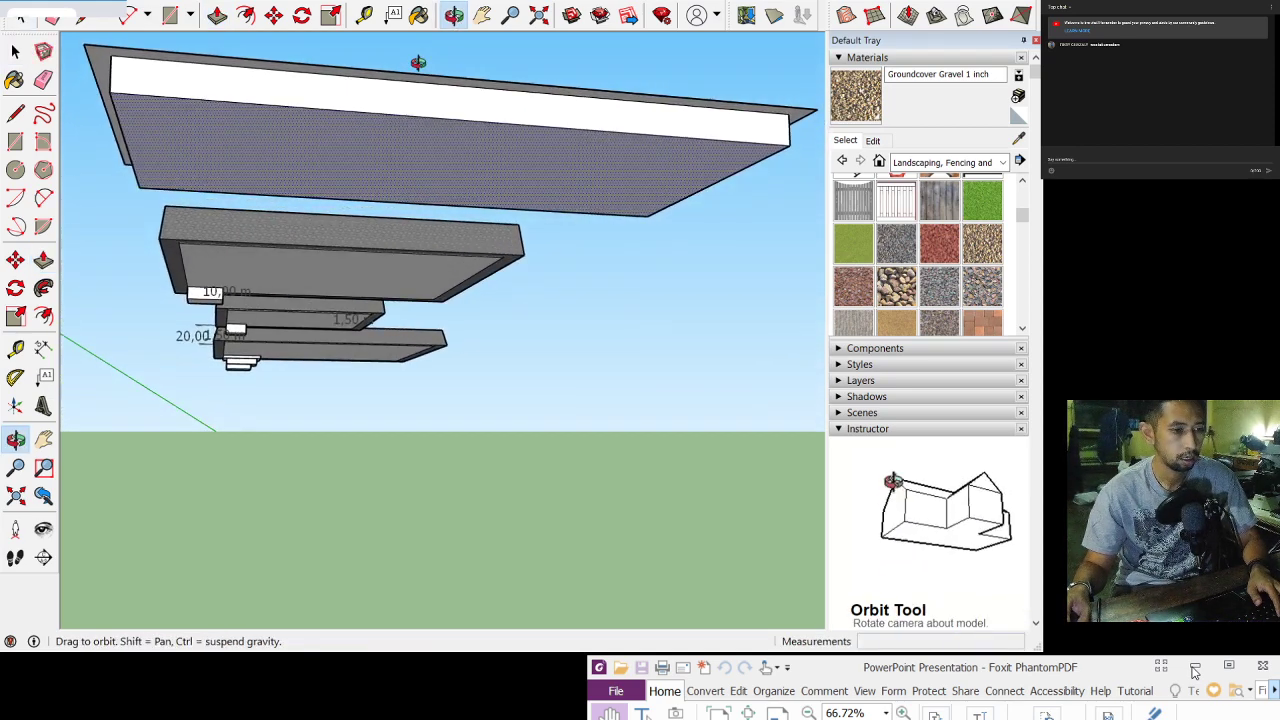
pyautogui.click(483, 15)
pyautogui.moveTo(451, 54); pyautogui.dragTo(445, 114)
pyautogui.moveTo(301, 98); pyautogui.dragTo(331, 114)
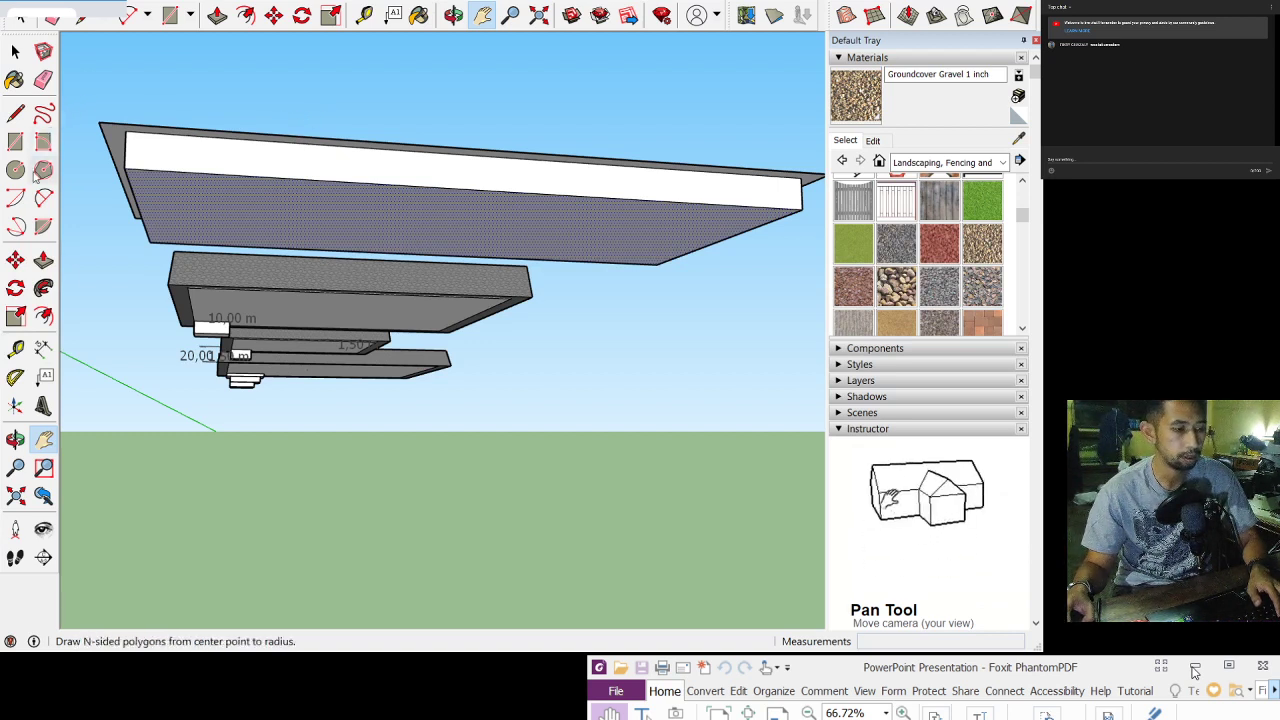
pyautogui.click(43, 316)
pyautogui.click(254, 176)
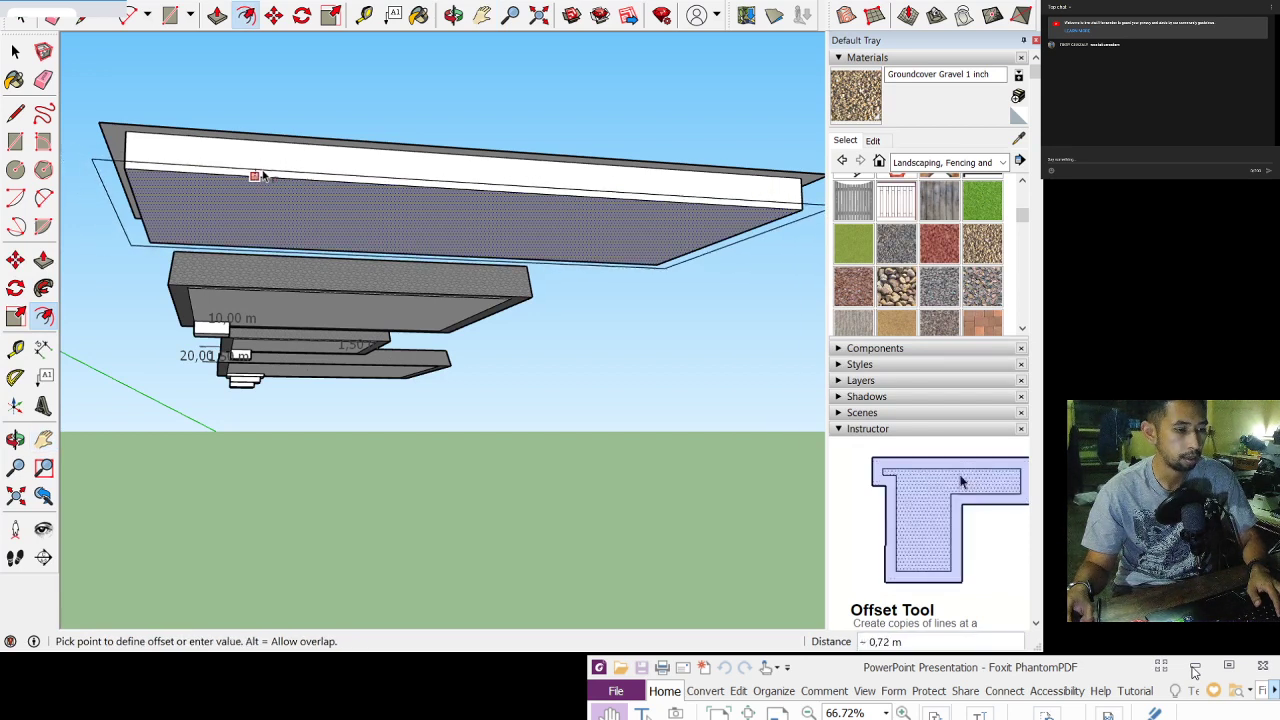
pyautogui.click(262, 176)
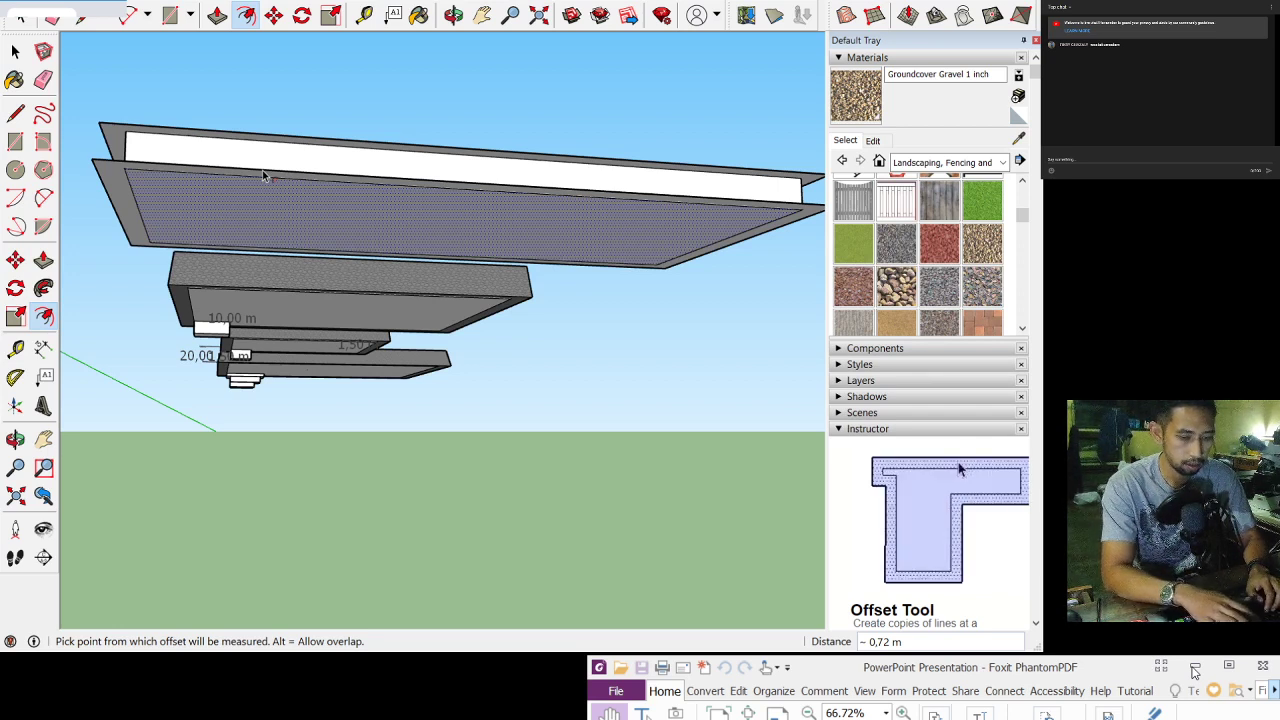
pyautogui.write('60')
pyautogui.press('BackSpace')
pyautogui.press('BackSpace')
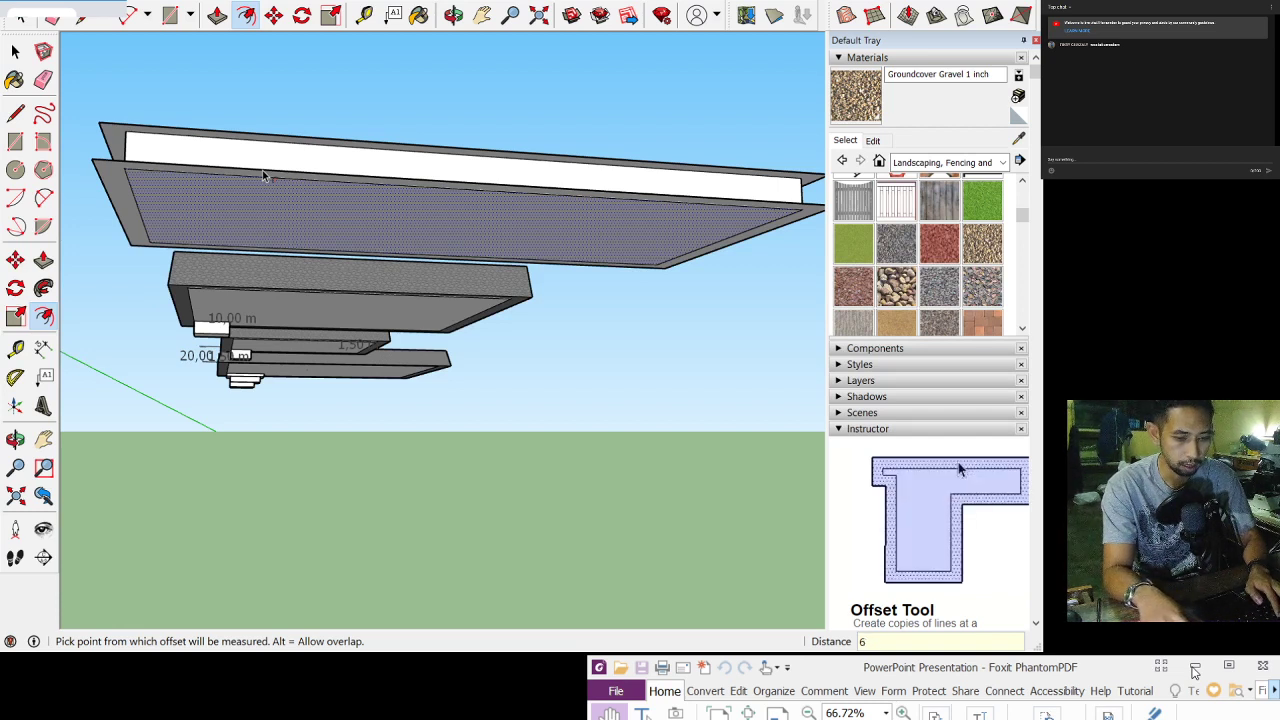
pyautogui.write('0,')
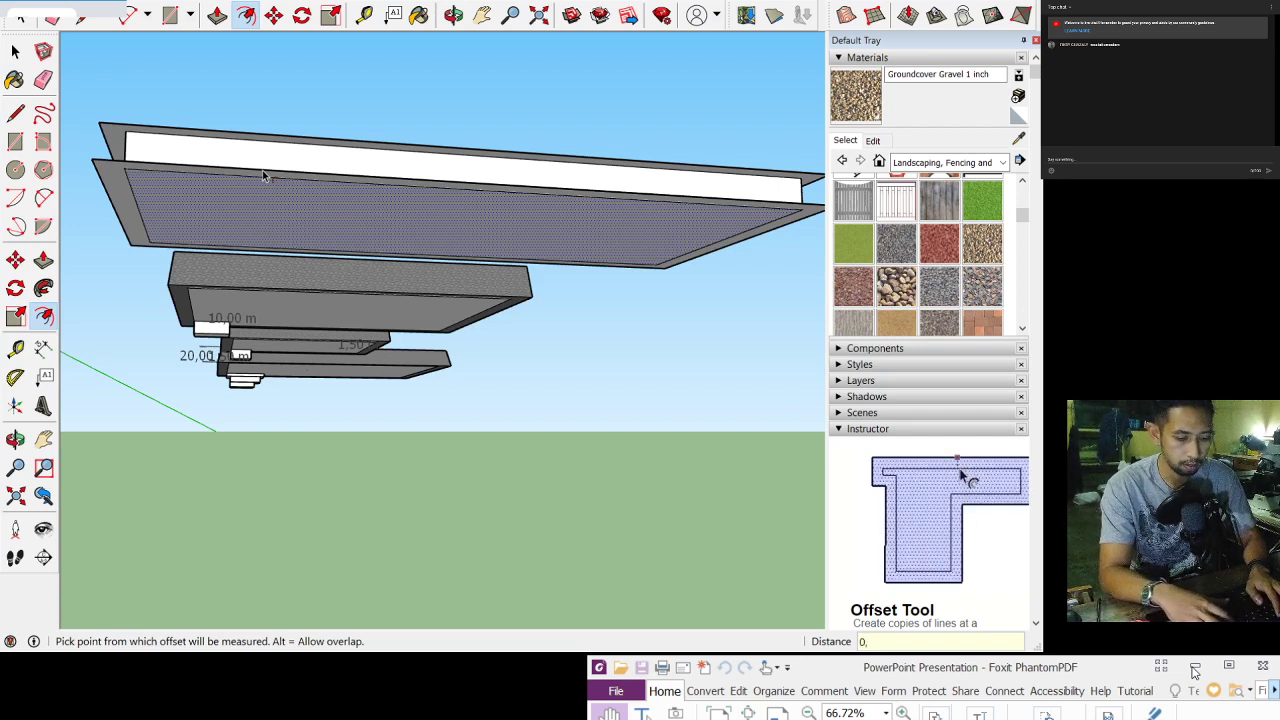
pyautogui.write('6')
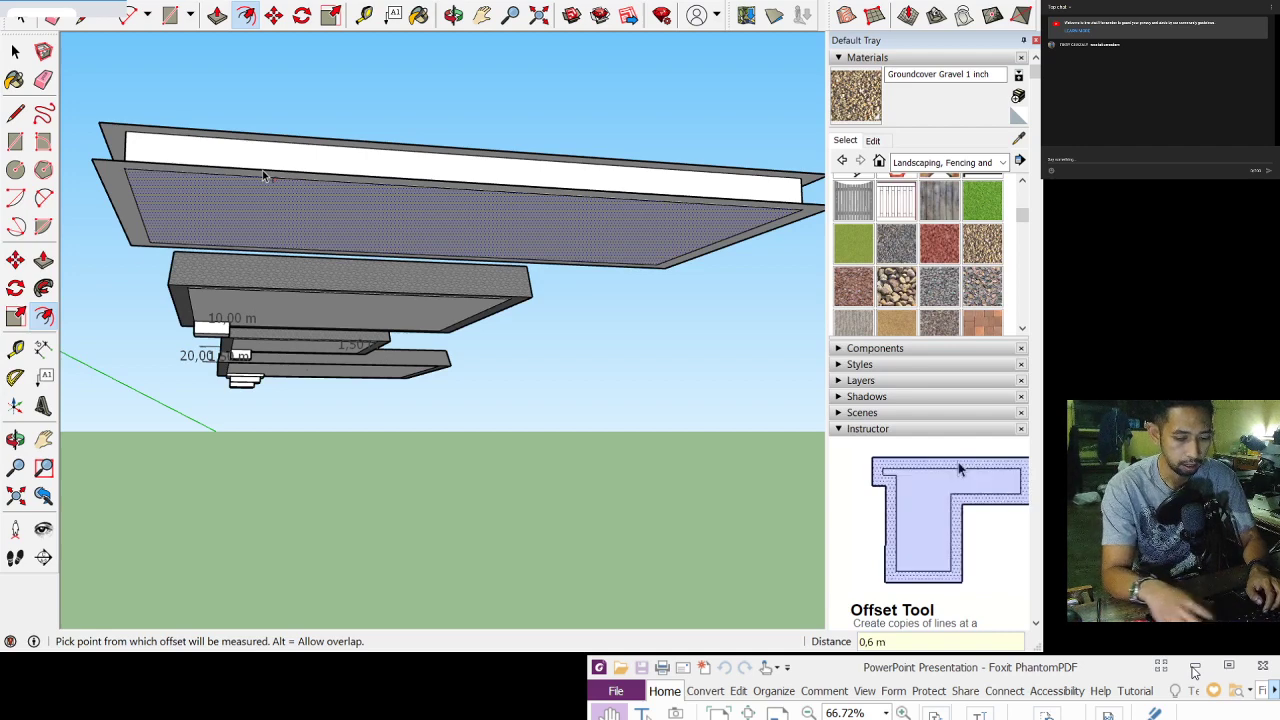
pyautogui.press('Return')
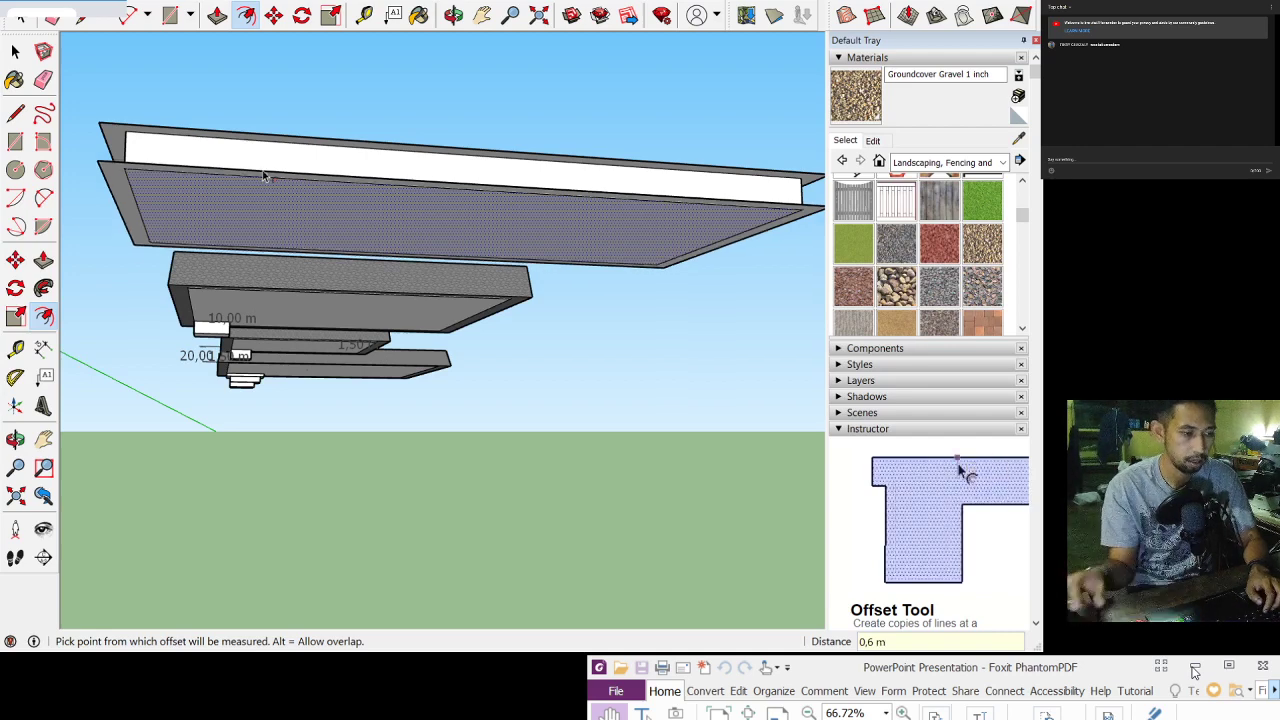
# Step: Draw vertical edges joining the upper and lower rims at two corners to close the pond's short outer wall
pyautogui.click(454, 15)
pyautogui.moveTo(403, 140); pyautogui.dragTo(640, 331)
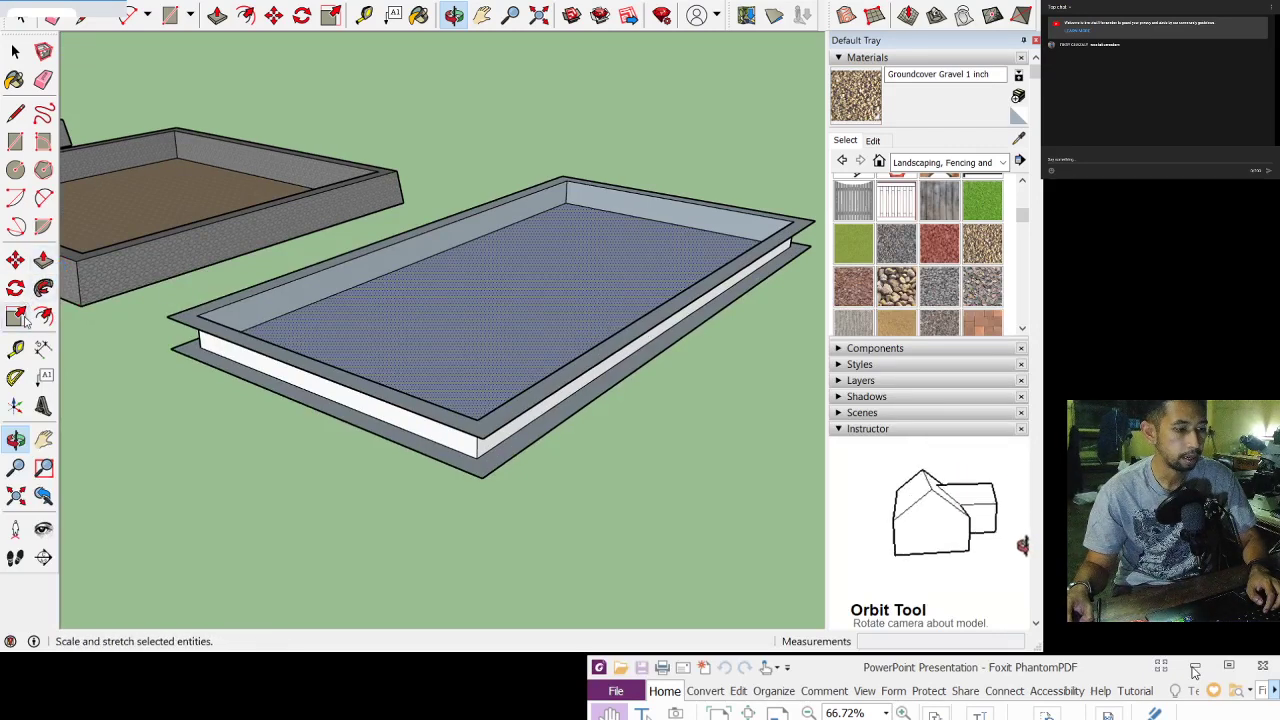
pyautogui.click(15, 113)
pyautogui.click(482, 438)
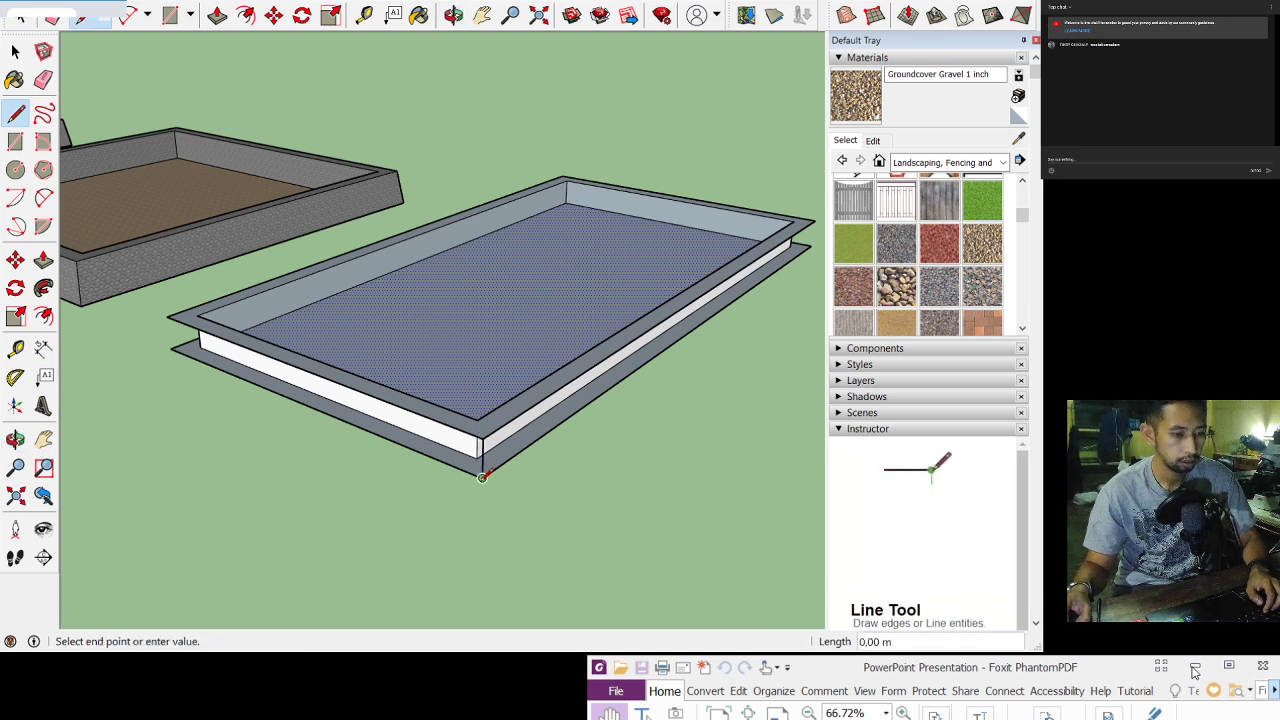
pyautogui.click(15, 51)
pyautogui.click(15, 113)
pyautogui.click(168, 319)
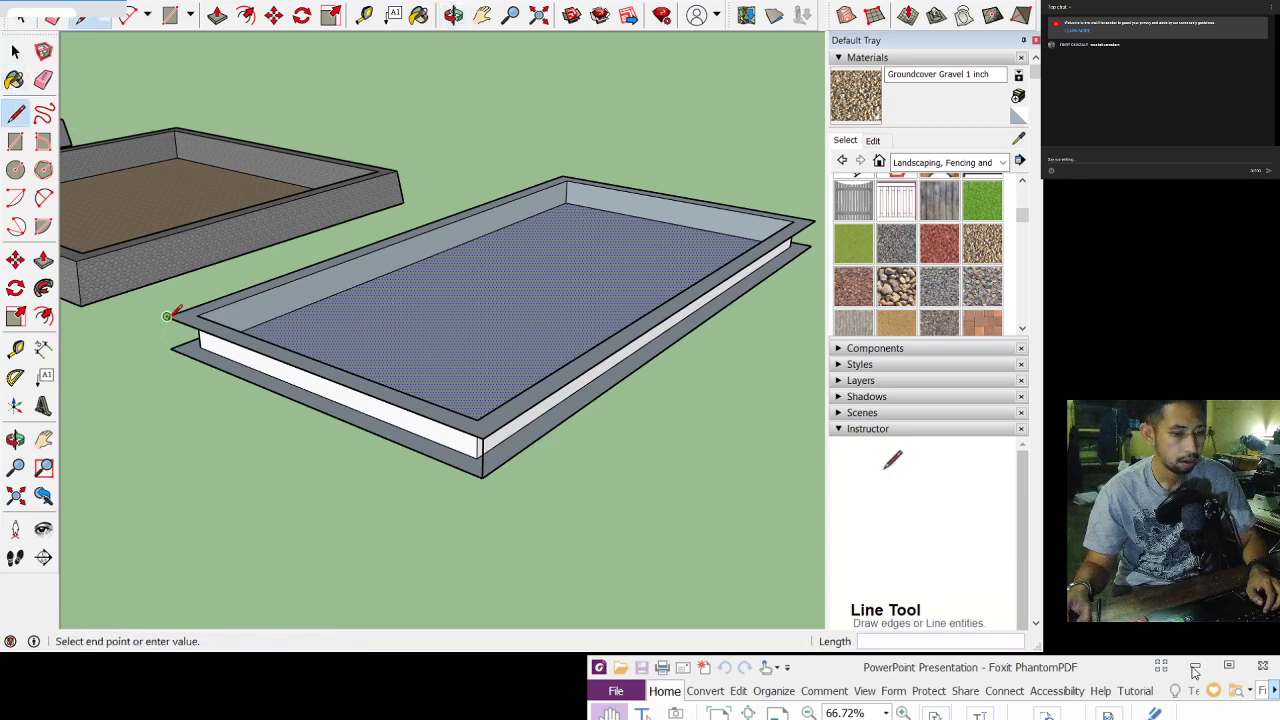
pyautogui.click(174, 348)
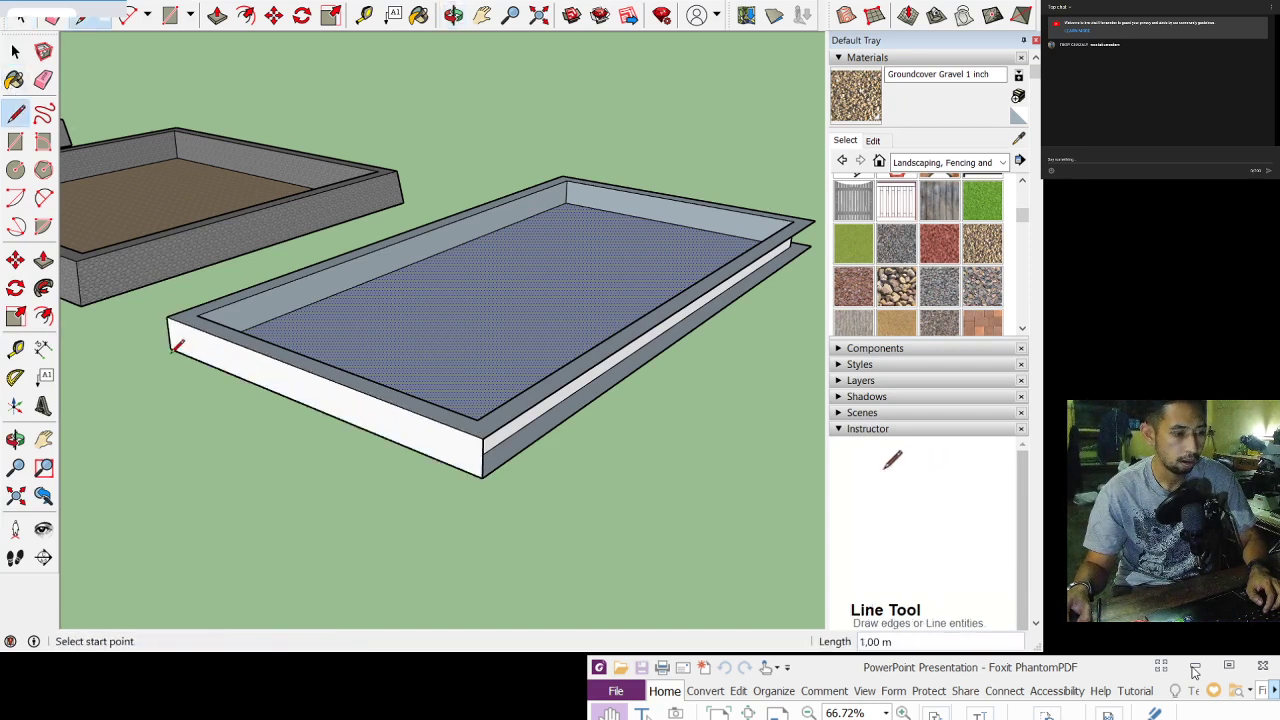
# Step: Draw vertical edges joining the upper and lower rims at the two remaining open corners to close the pond's outer walls
pyautogui.click(453, 15)
pyautogui.moveTo(680, 414)
pyautogui.mouseDown()
pyautogui.moveTo(340, 371)
pyautogui.moveTo(454, 371)
pyautogui.moveTo(423, 380)
pyautogui.mouseUp()
pyautogui.click(15, 113)
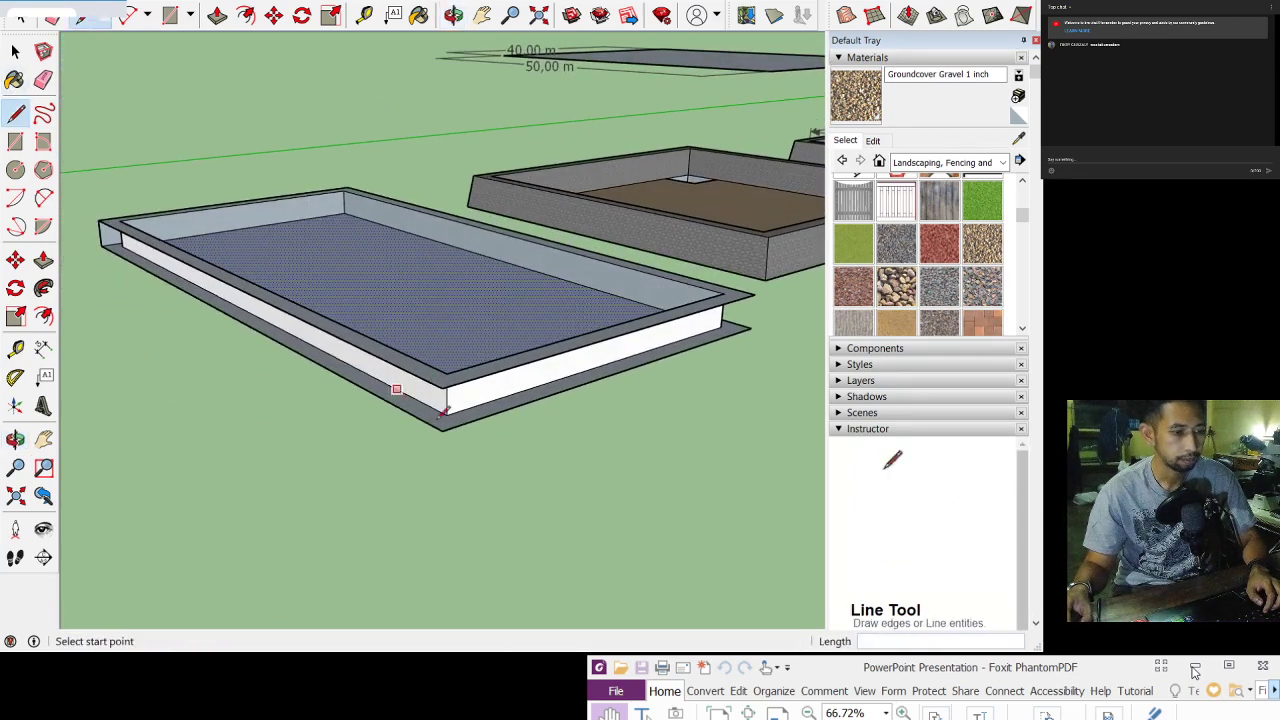
pyautogui.click(443, 386)
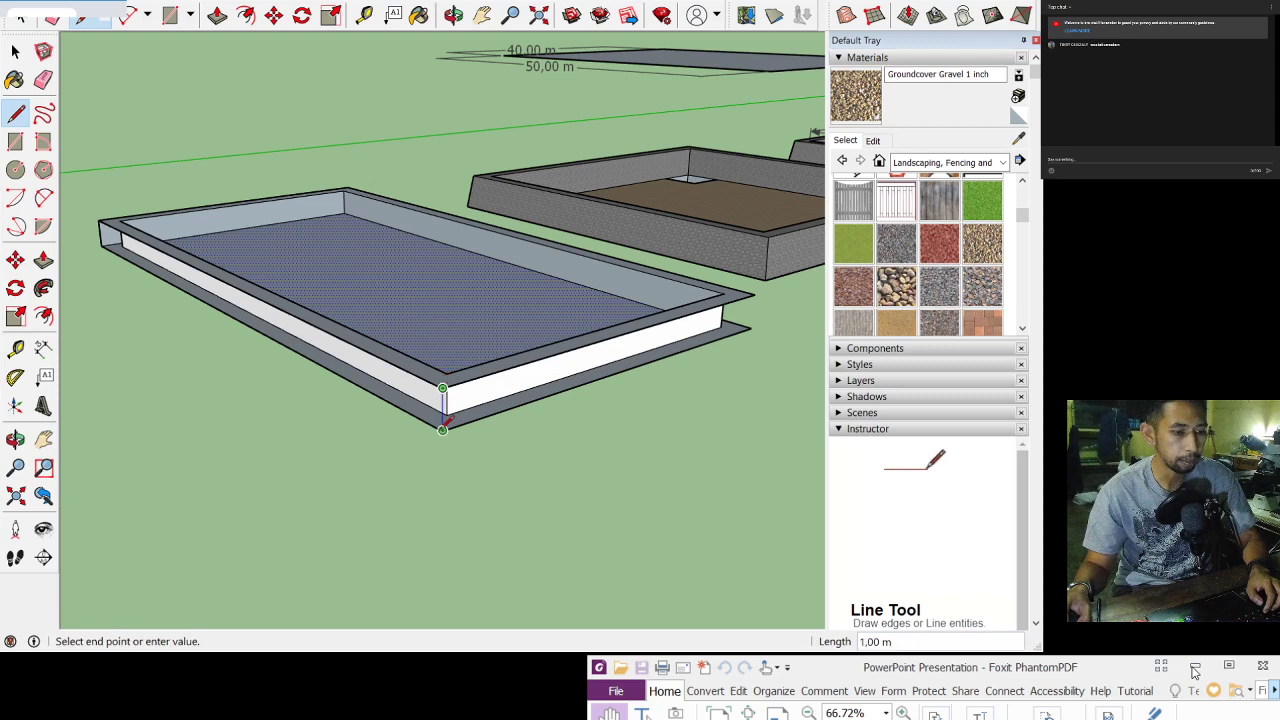
pyautogui.click(444, 424)
pyautogui.click(14, 52)
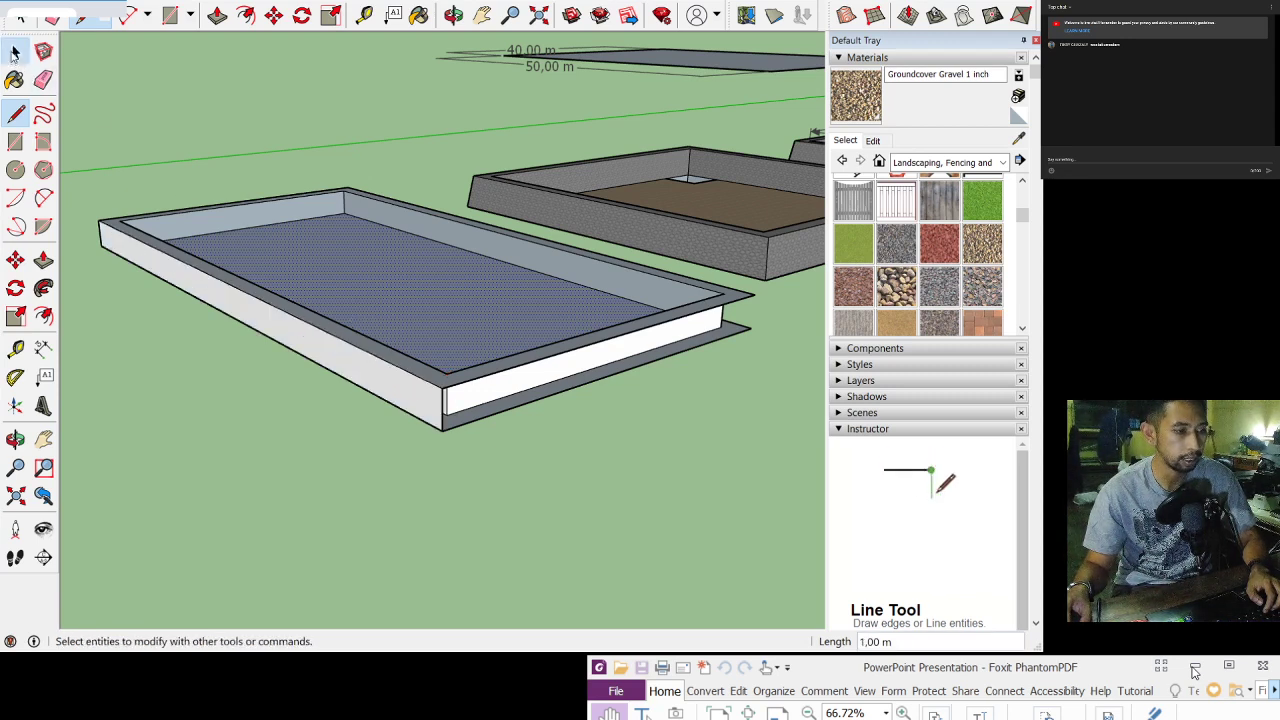
pyautogui.click(15, 113)
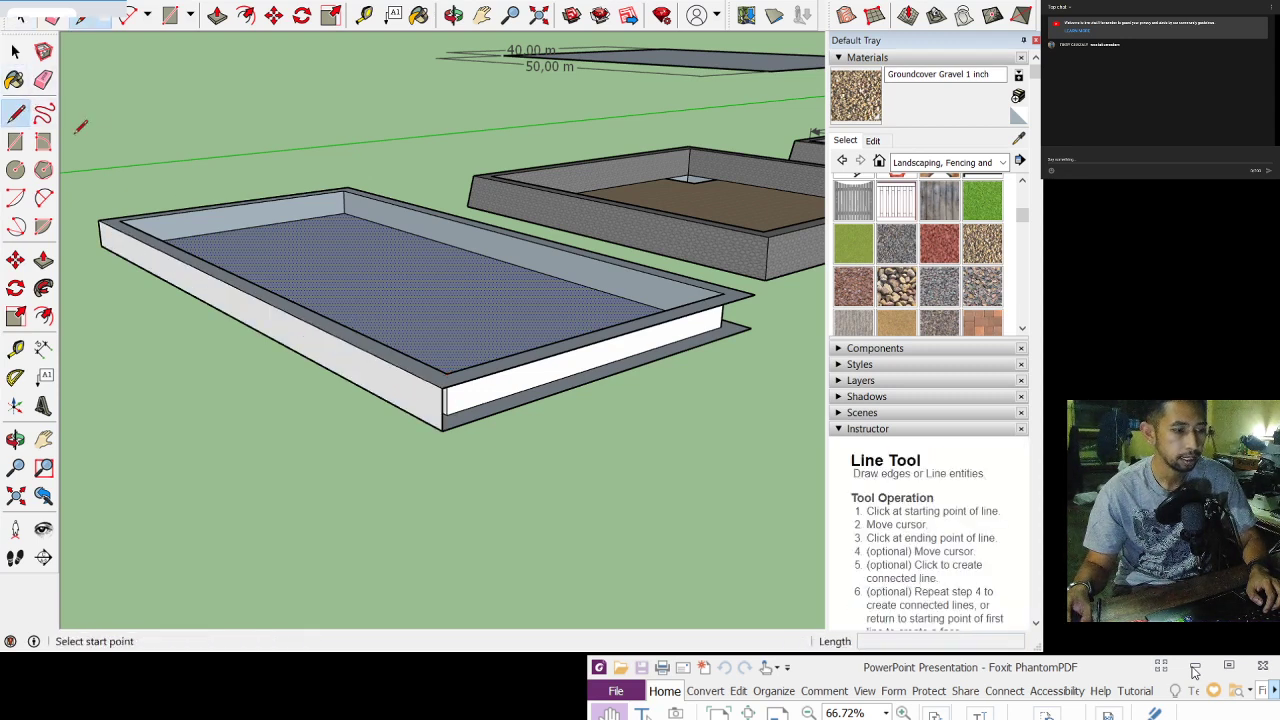
pyautogui.click(744, 297)
pyautogui.click(753, 328)
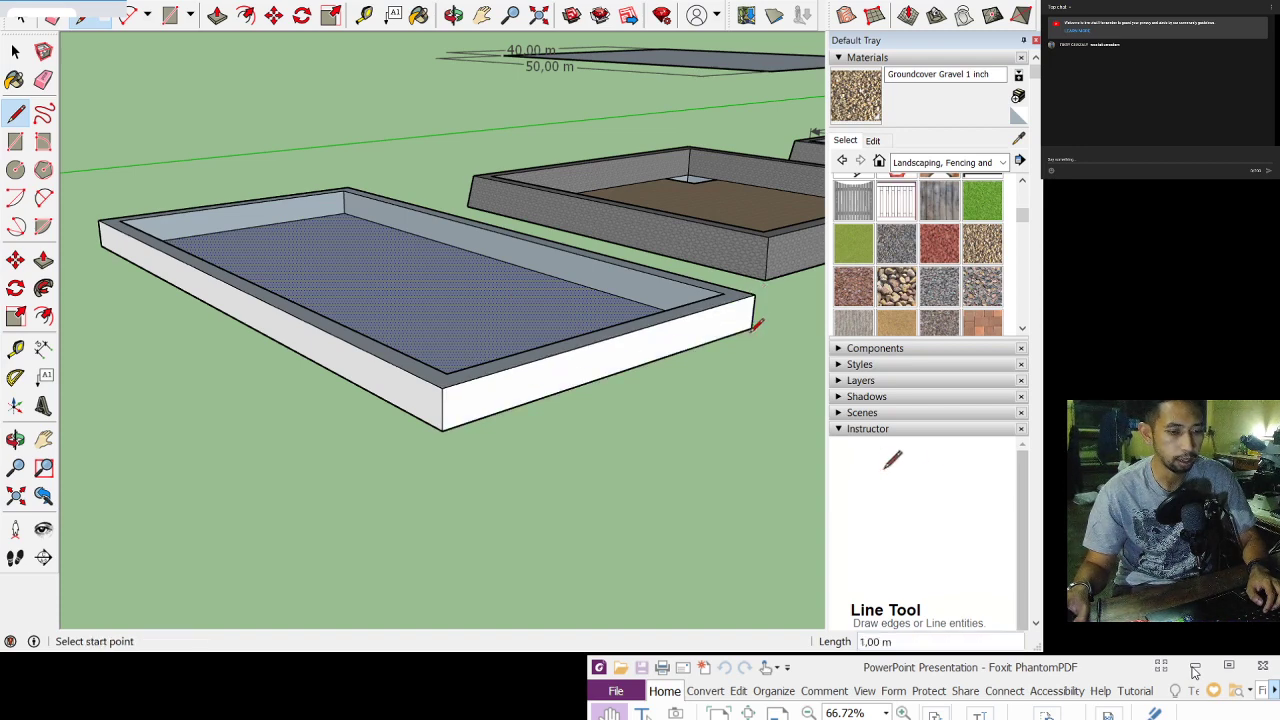
# Step: Place a lengthwise guide line on the basin floor, 5 m from the pond's long inner wall
pyautogui.click(453, 16)
pyautogui.moveTo(440, 96)
pyautogui.mouseDown()
pyautogui.moveTo(149, 317)
pyautogui.moveTo(286, 314)
pyautogui.moveTo(449, 340)
pyautogui.moveTo(231, 367)
pyautogui.moveTo(540, 383)
pyautogui.moveTo(440, 425)
pyautogui.mouseUp()
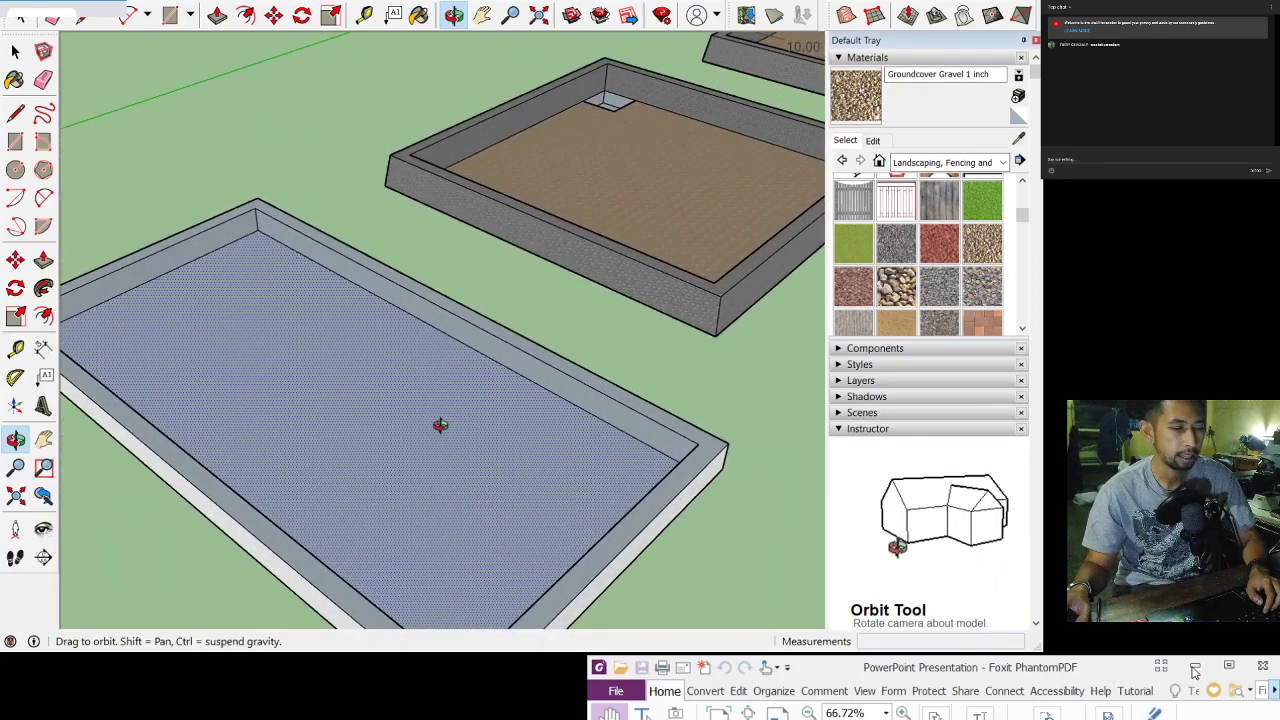
pyautogui.moveTo(437, 451); pyautogui.dragTo(261, 354)
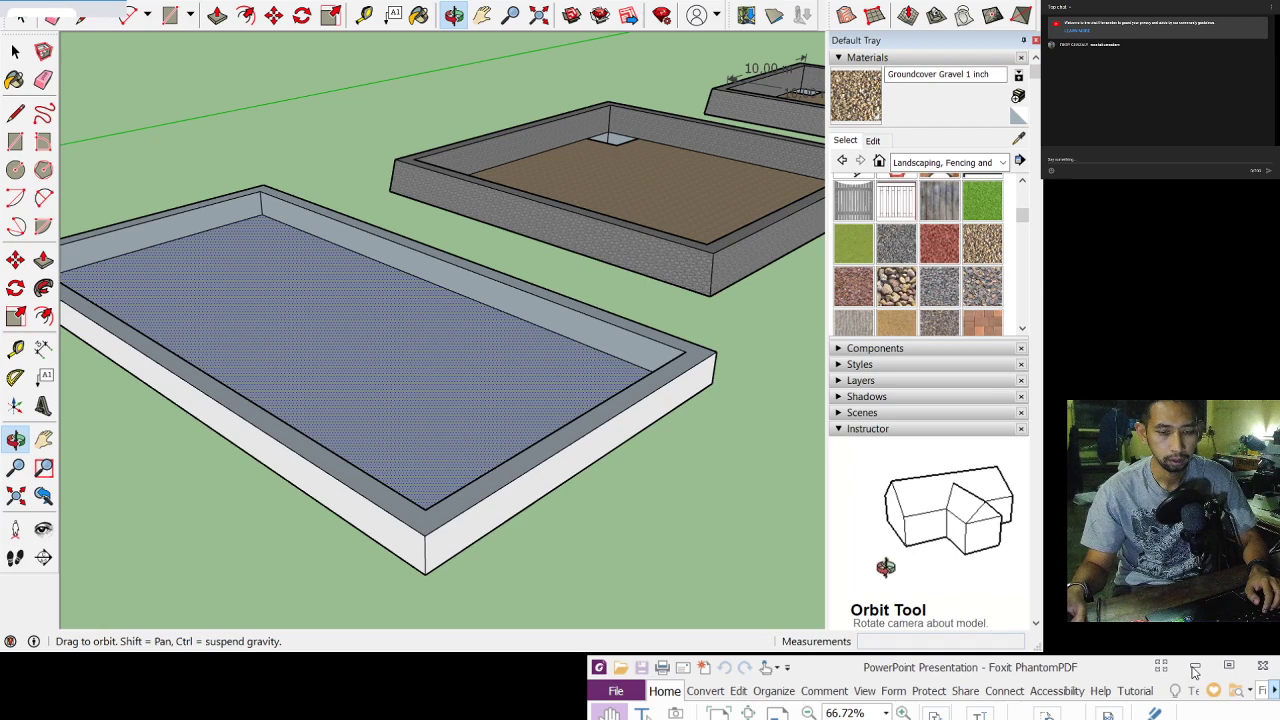
pyautogui.moveTo(340, 300); pyautogui.dragTo(631, 235)
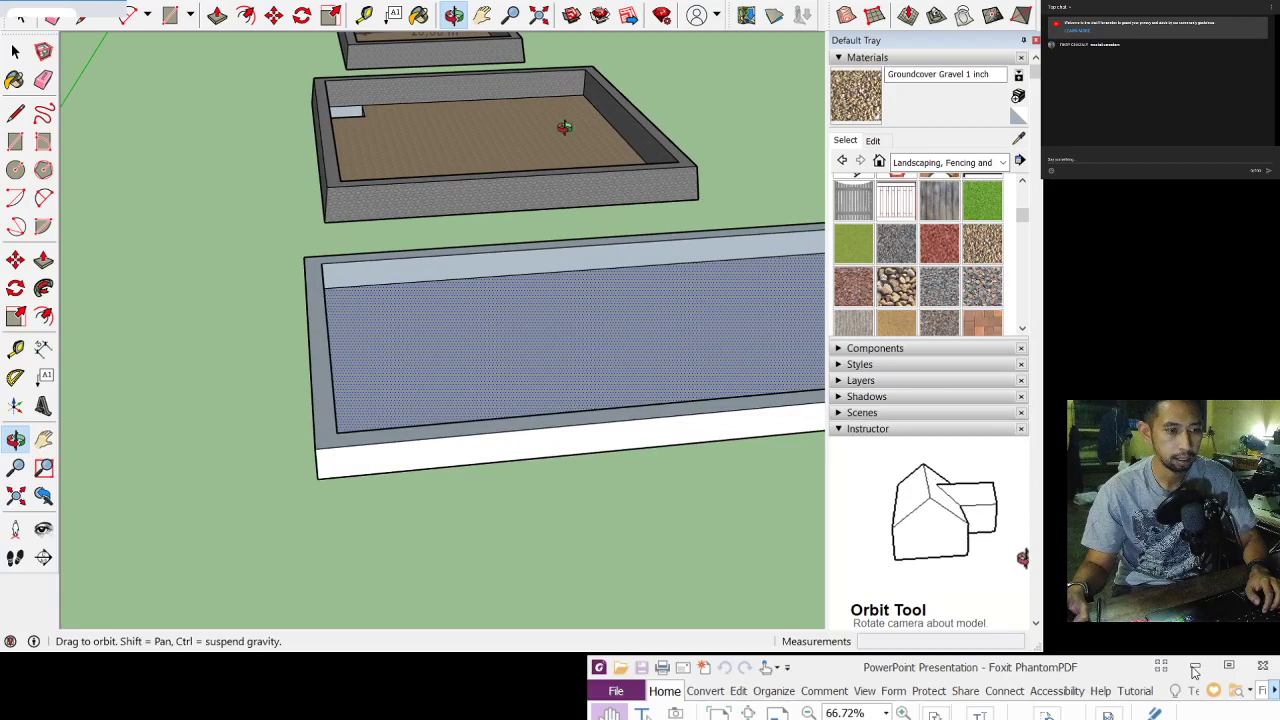
pyautogui.click(482, 15)
pyautogui.moveTo(580, 154); pyautogui.dragTo(454, 231)
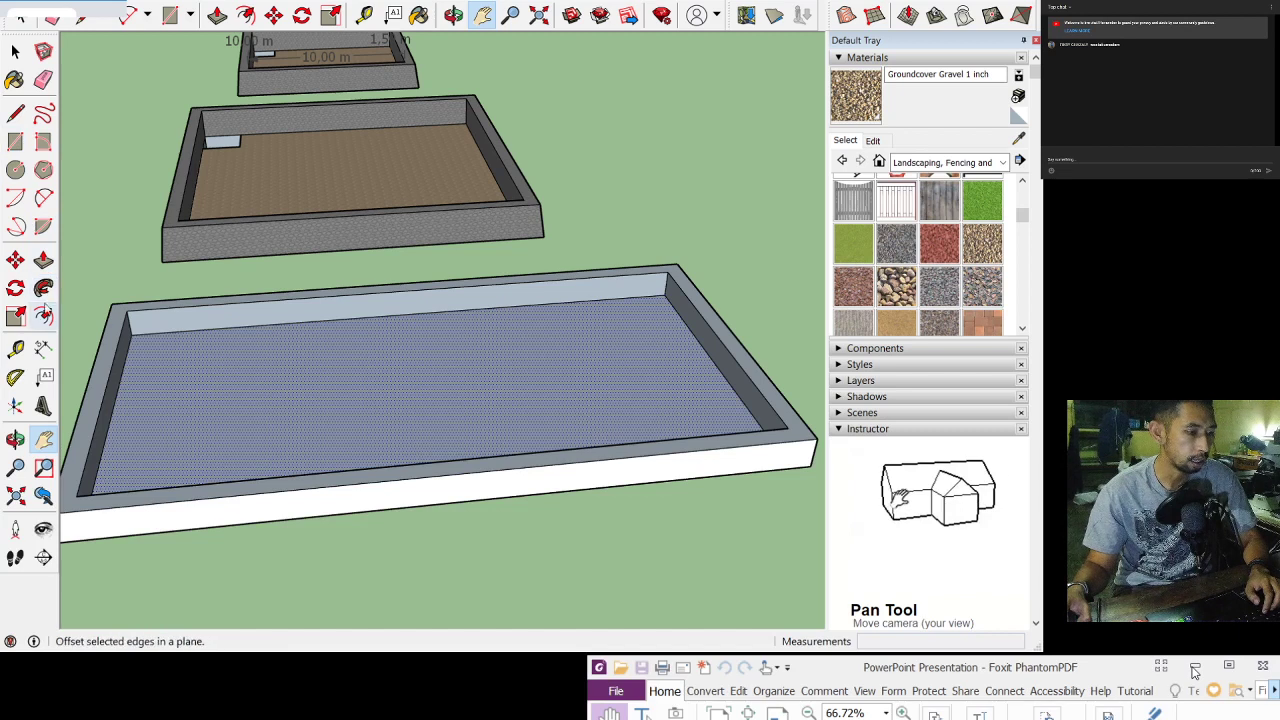
pyautogui.click(15, 348)
pyautogui.click(249, 323)
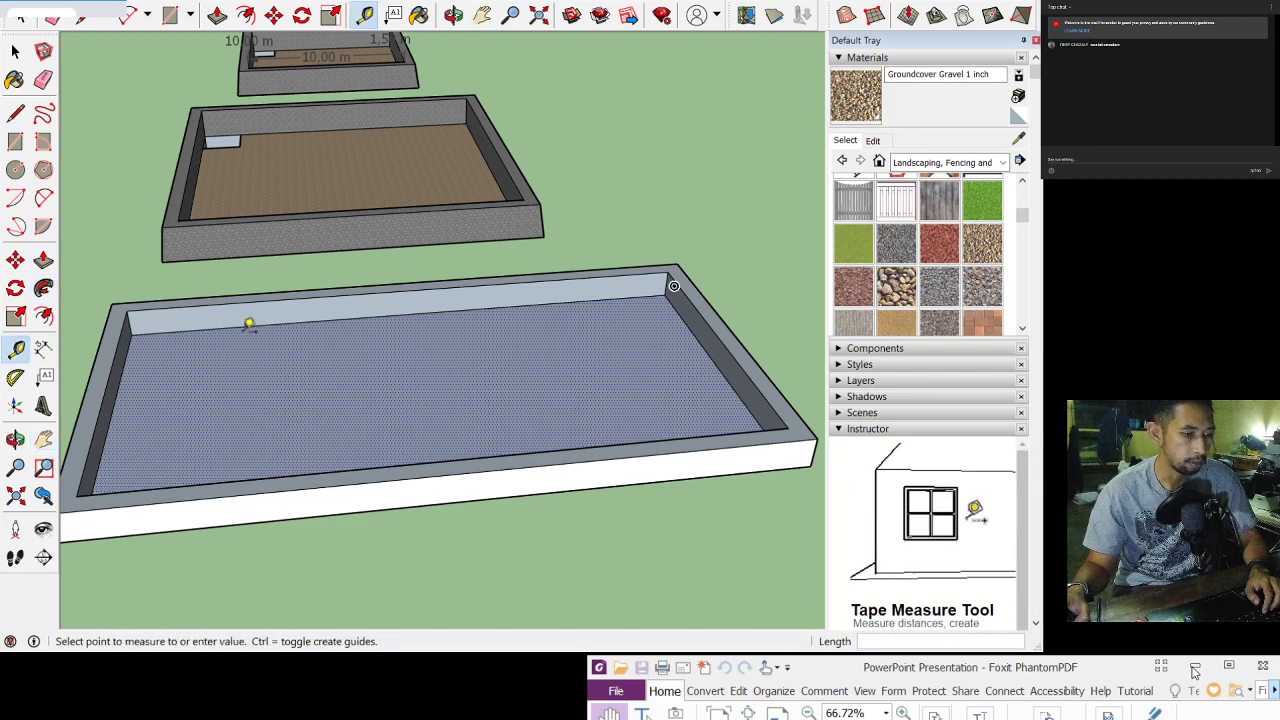
pyautogui.click(242, 337)
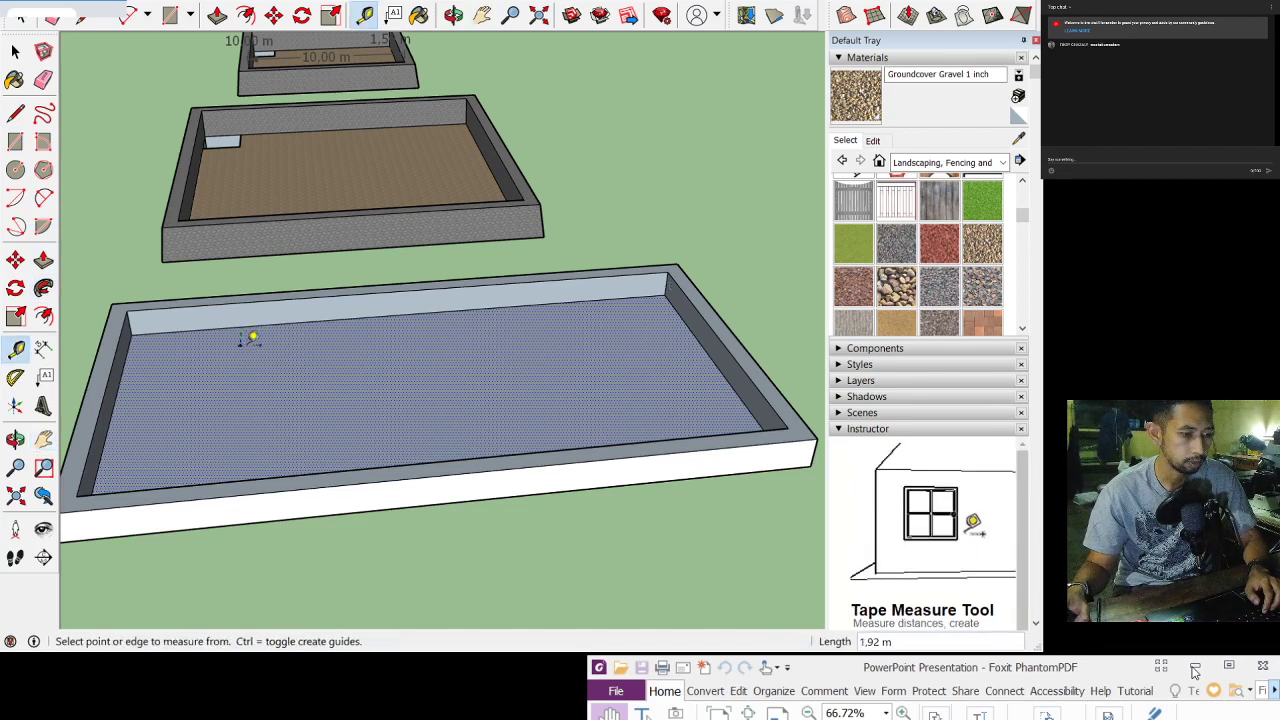
pyautogui.press('Escape')
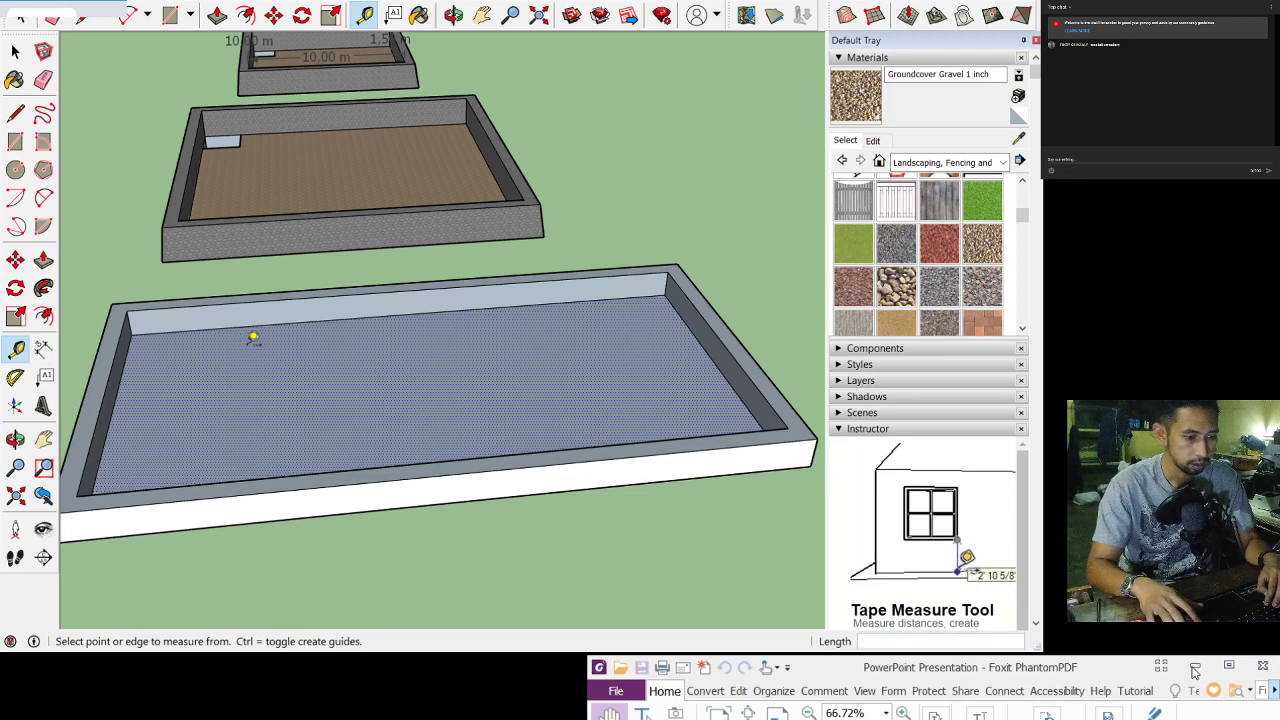
pyautogui.click(262, 324)
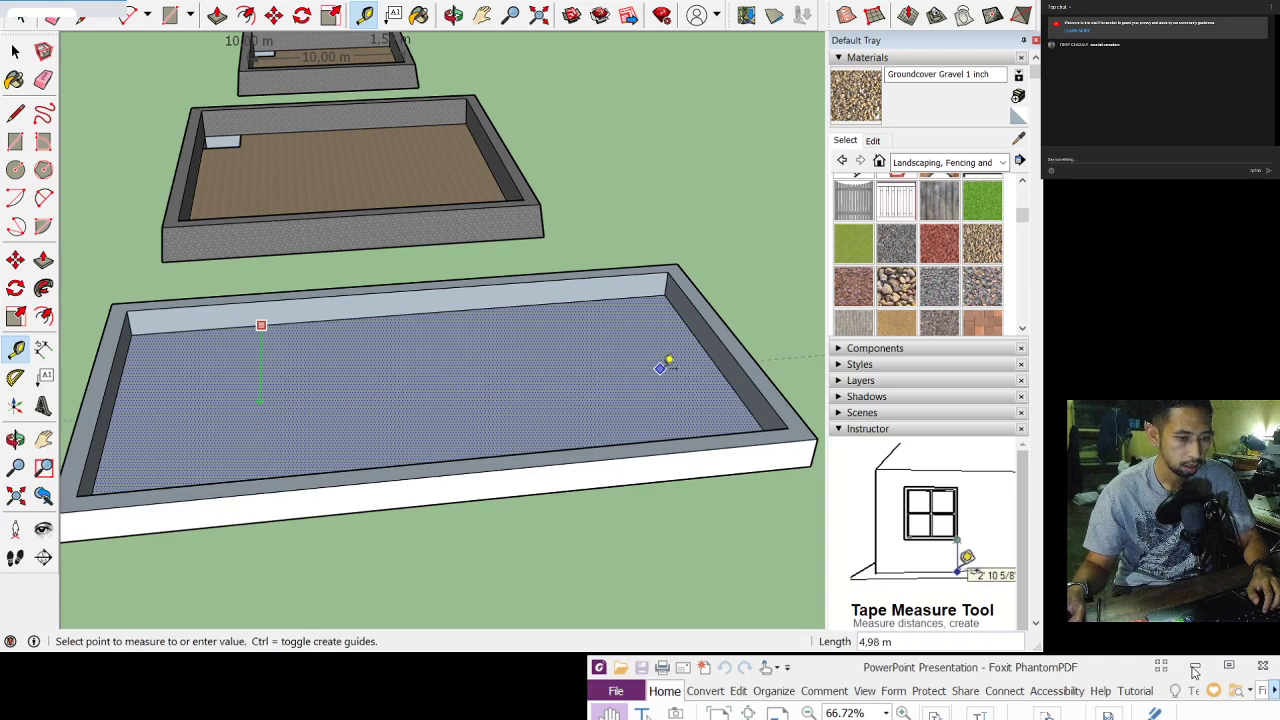
pyautogui.click(716, 363)
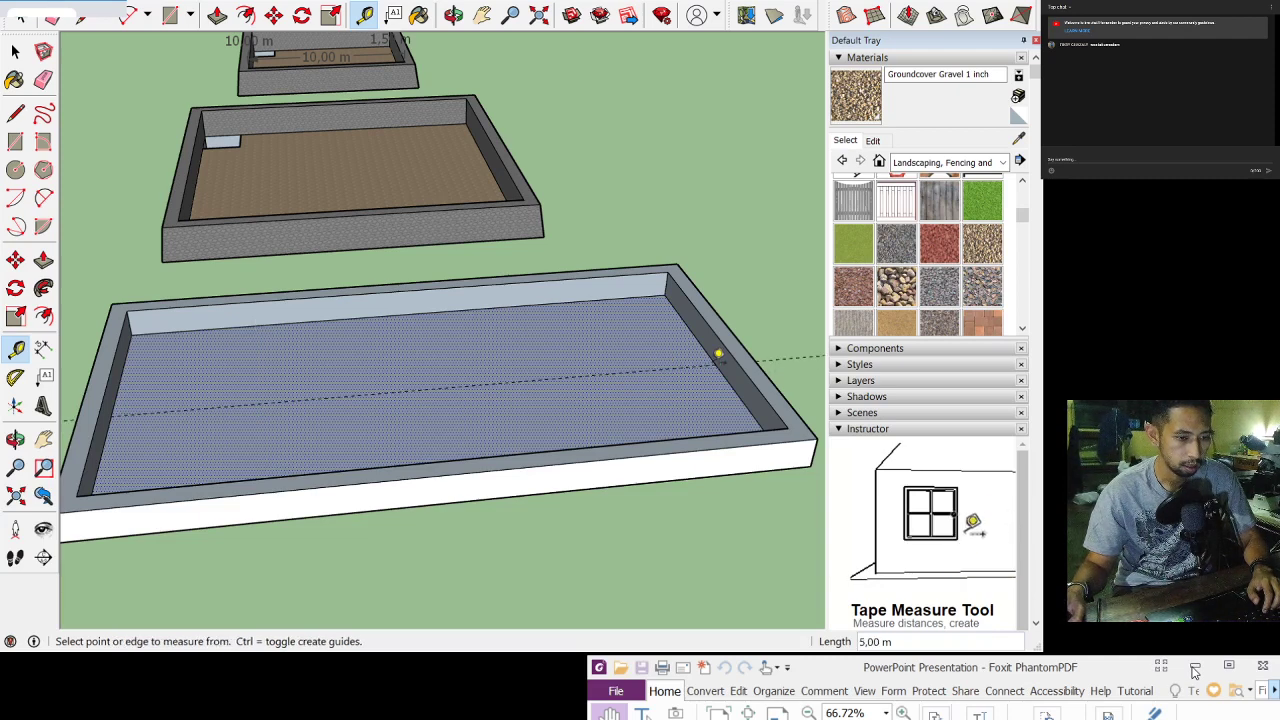
# Step: Try to place a parallel guide 1,5 m from the centre guide line on the basin floor
pyautogui.click(454, 15)
pyautogui.moveTo(614, 351); pyautogui.dragTo(154, 271)
pyautogui.scroll(3, 154, 271)
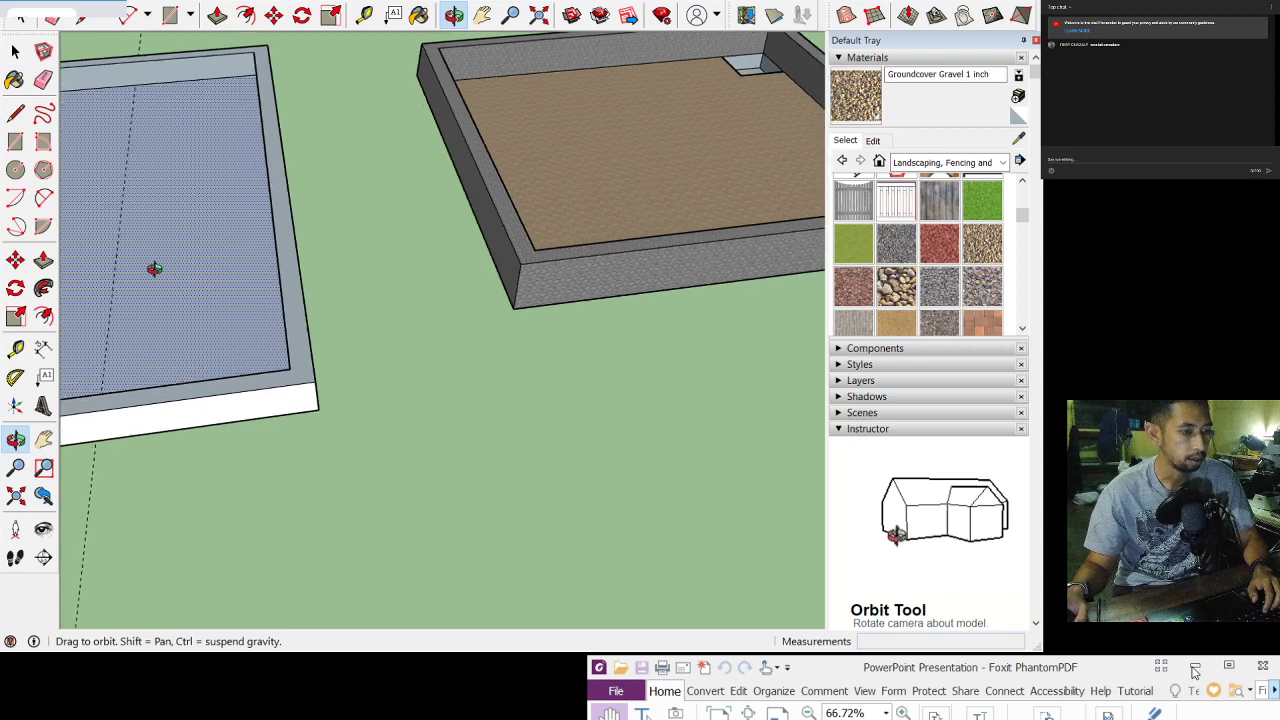
pyautogui.click(483, 14)
pyautogui.moveTo(191, 254); pyautogui.dragTo(395, 256)
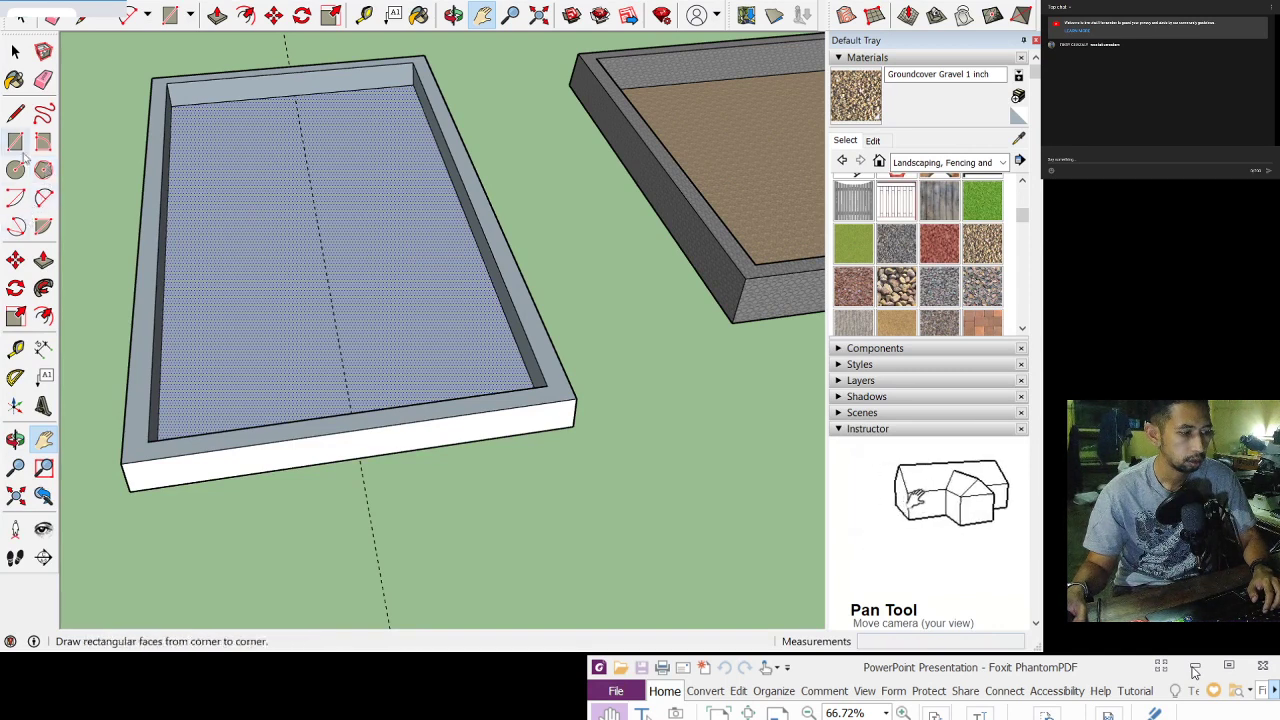
pyautogui.click(15, 348)
pyautogui.click(339, 303)
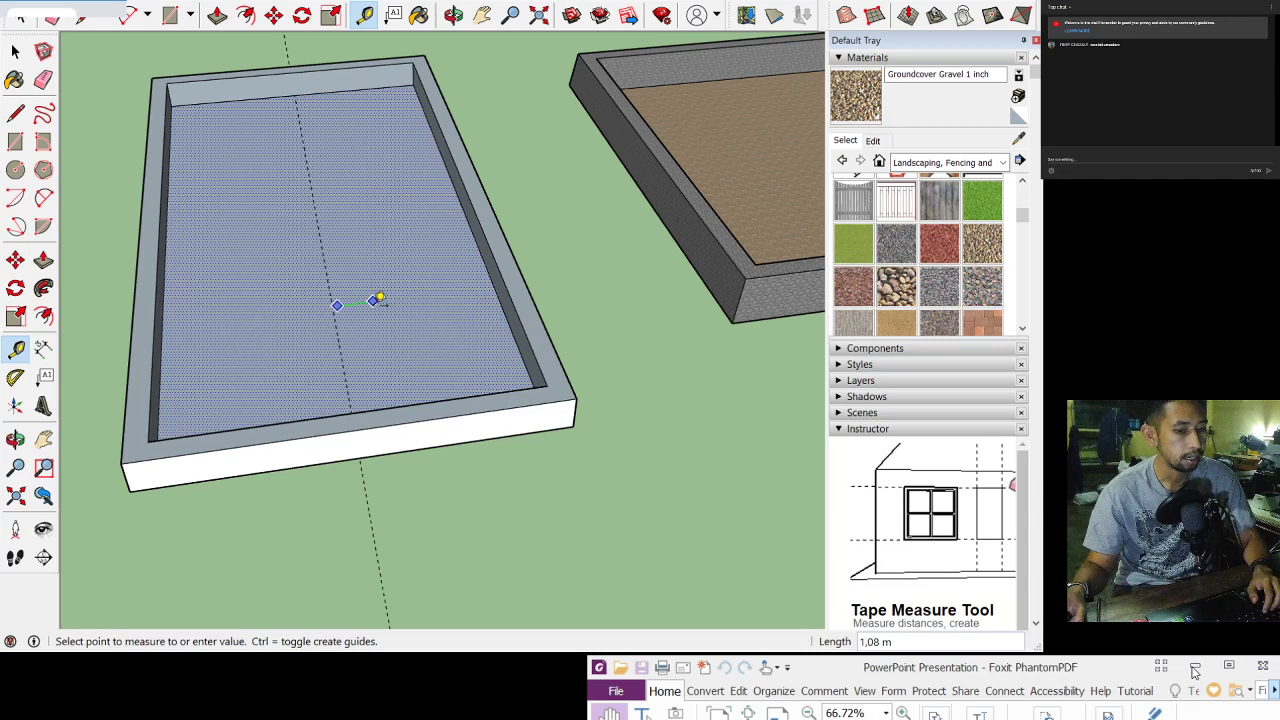
pyautogui.click(380, 297)
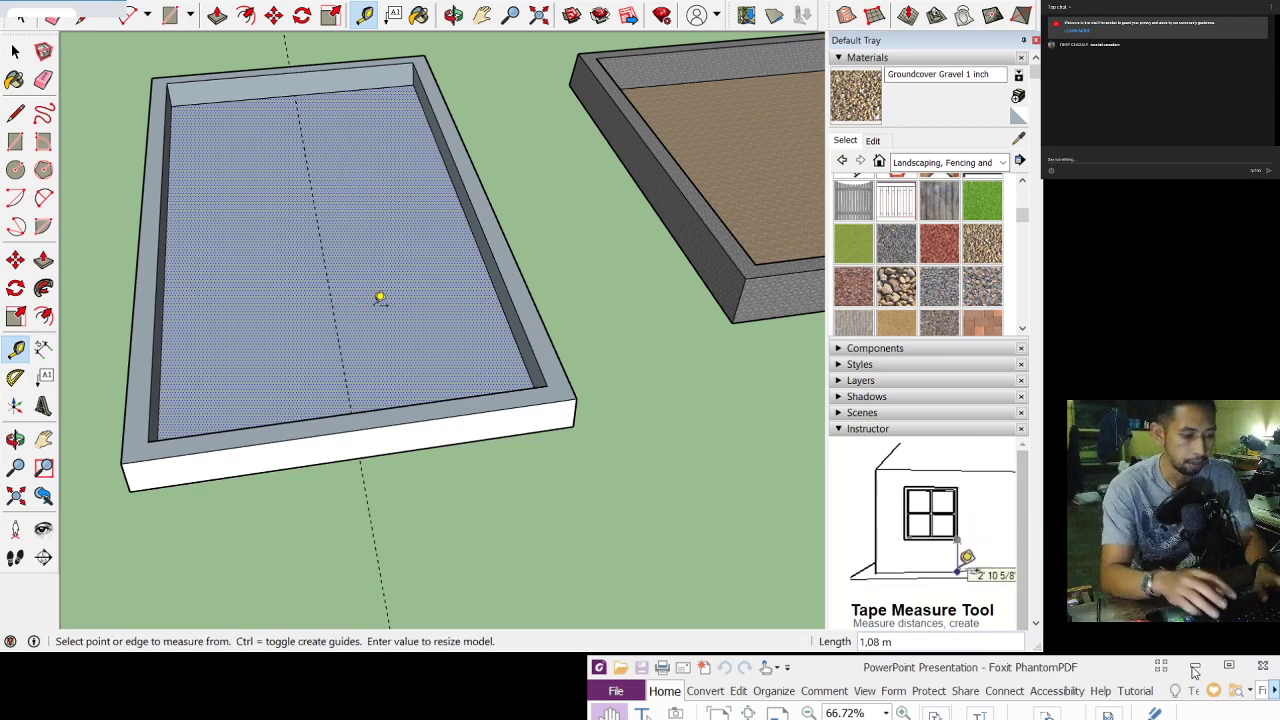
pyautogui.write('1')
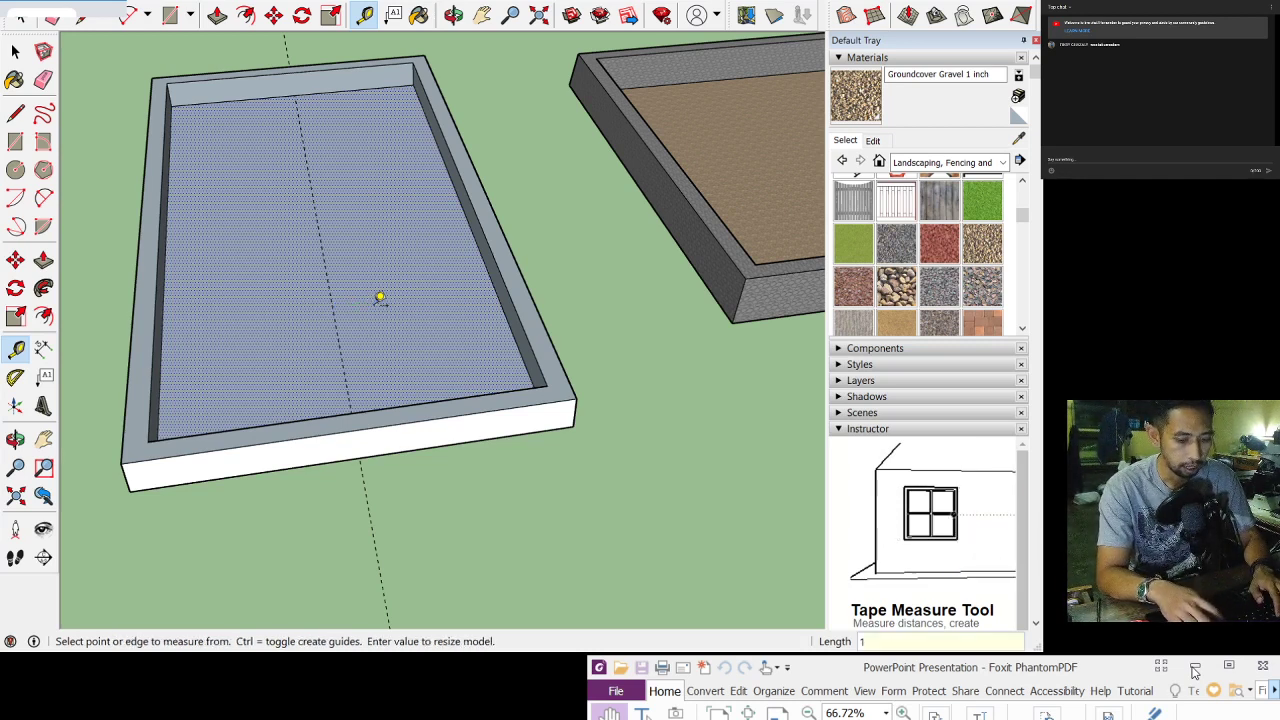
pyautogui.write(',5')
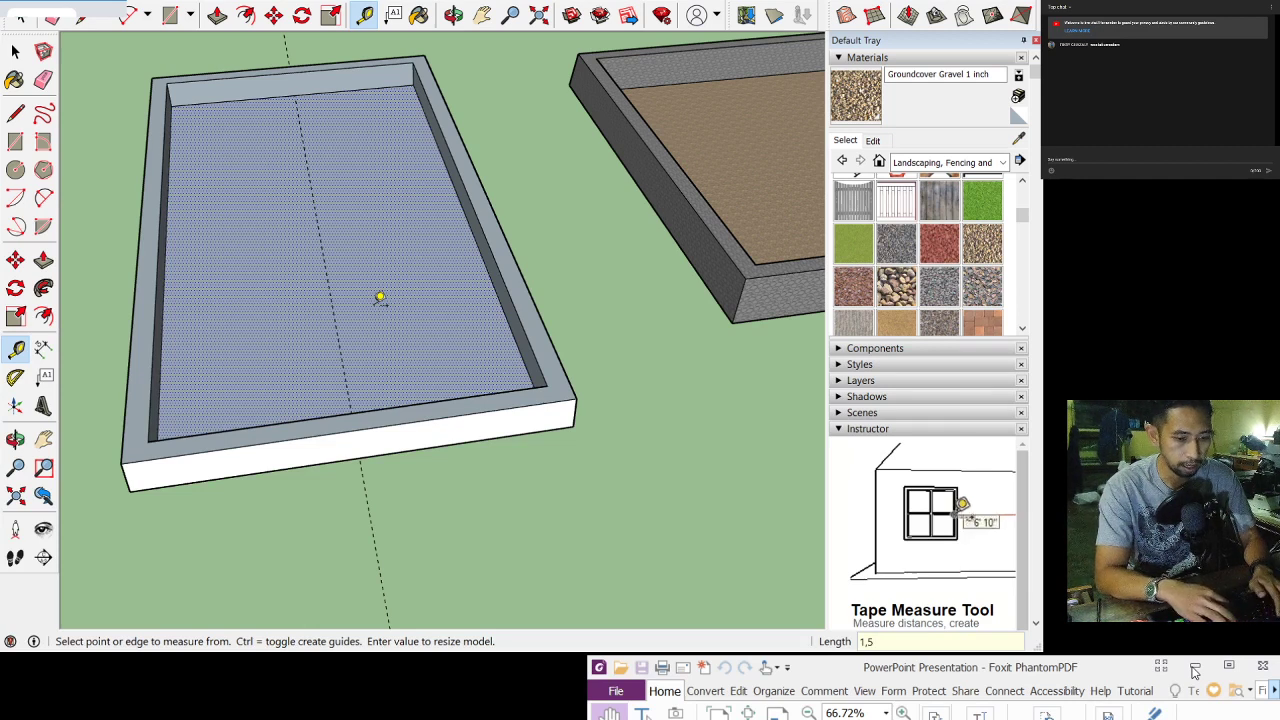
pyautogui.press('Return')
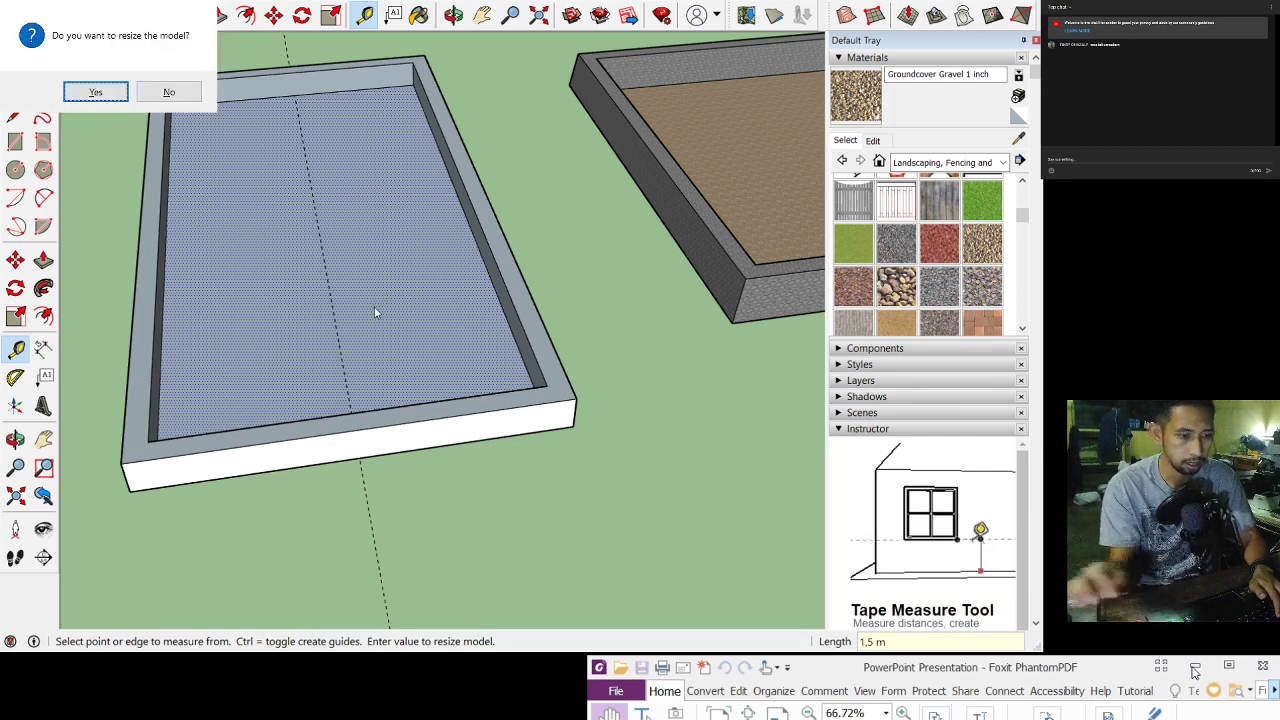
pyautogui.press('Tab')
pyautogui.press('Return')
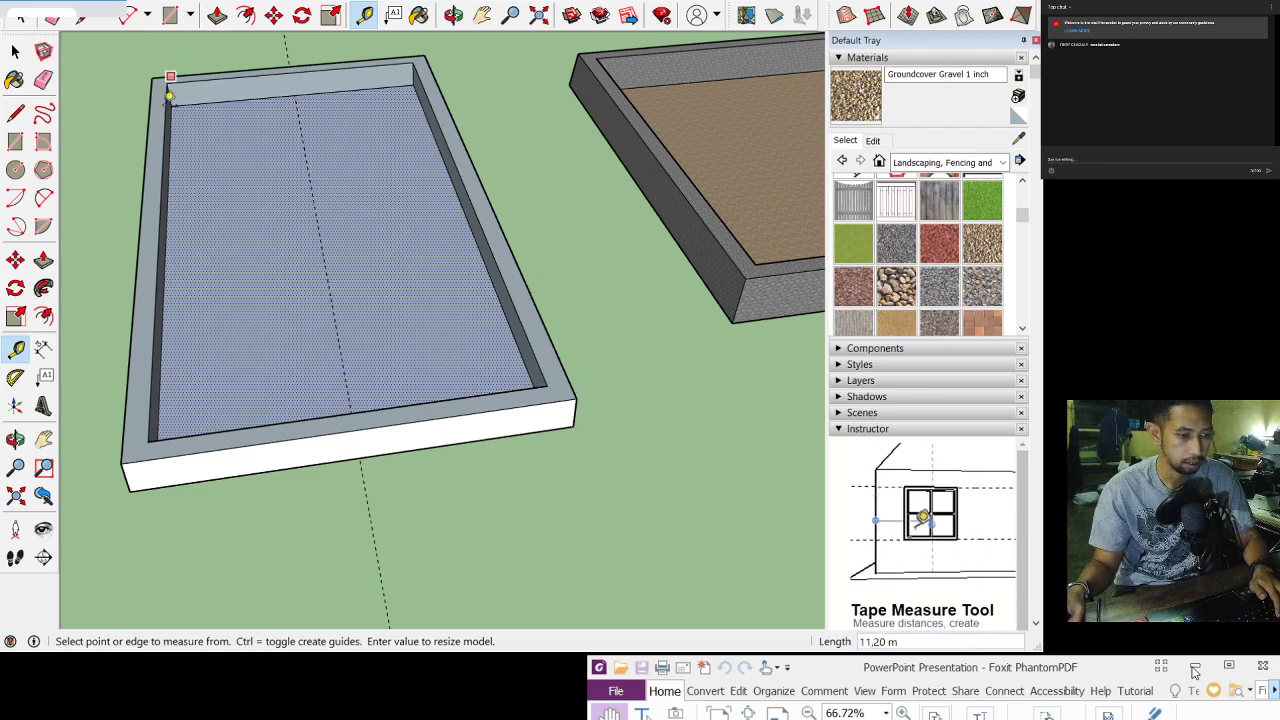
# Step: Draw a 1,5 x 1 m rectangle on the basin's underside, starting where the guide line crosses the basin's short edge
pyautogui.click(15, 52)
pyautogui.click(95, 74)
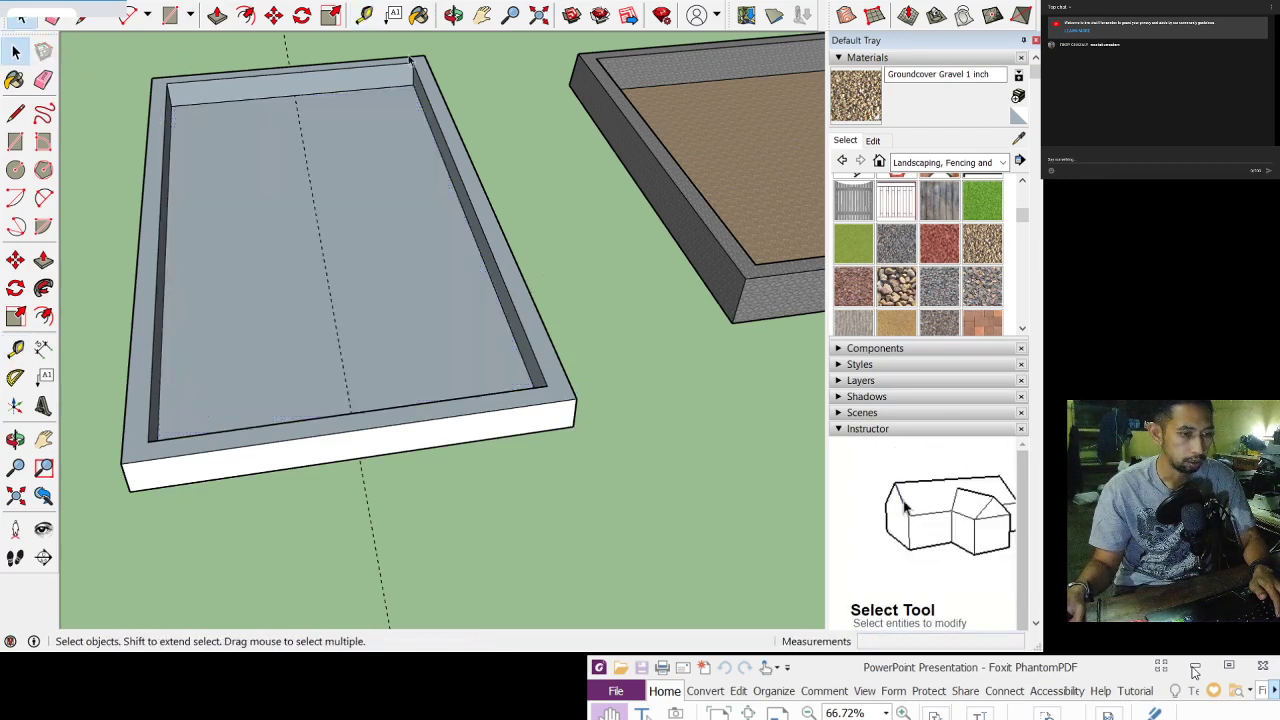
pyautogui.click(453, 14)
pyautogui.moveTo(390, 340); pyautogui.dragTo(368, 89)
pyautogui.press('r')
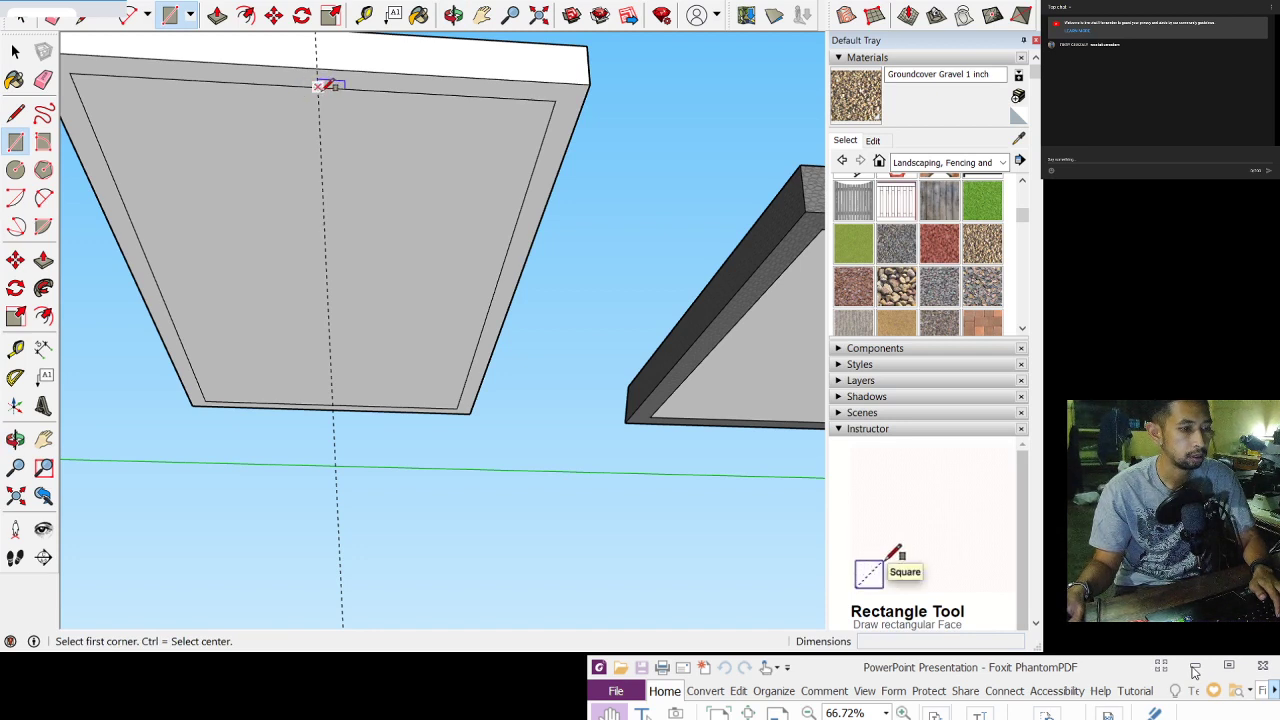
pyautogui.click(320, 86)
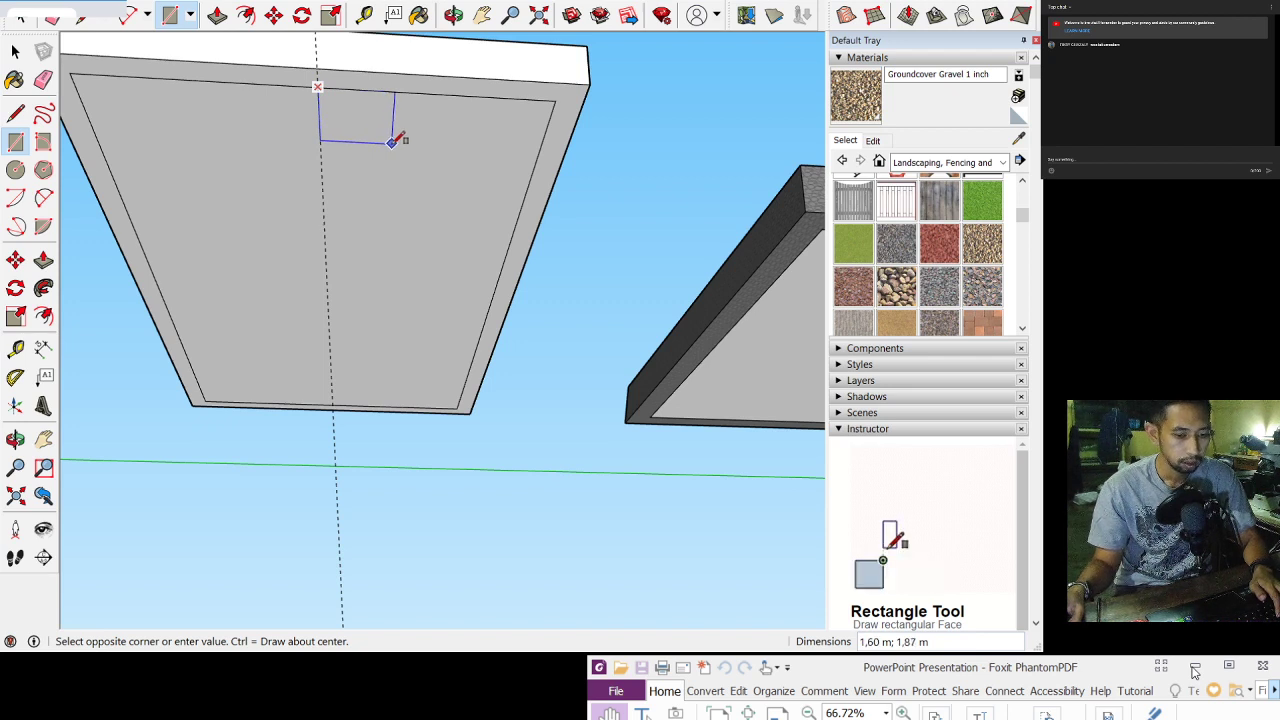
pyautogui.click(447, 127)
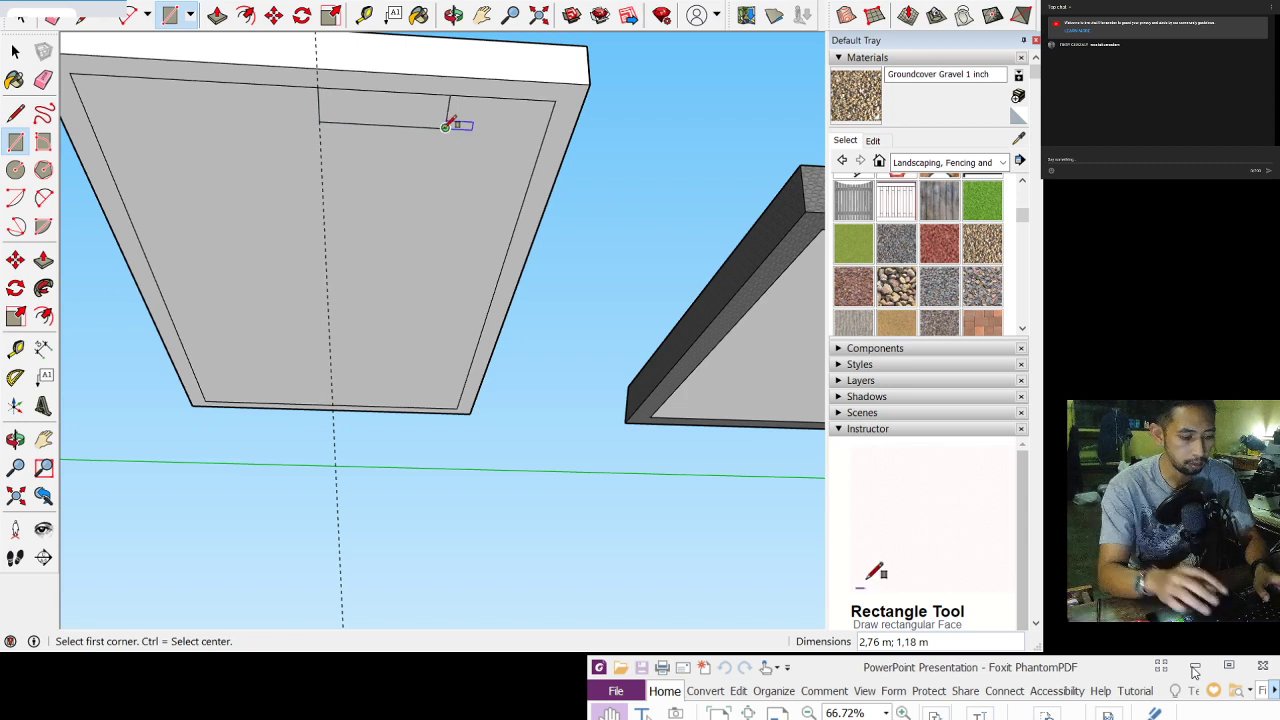
pyautogui.write('1,')
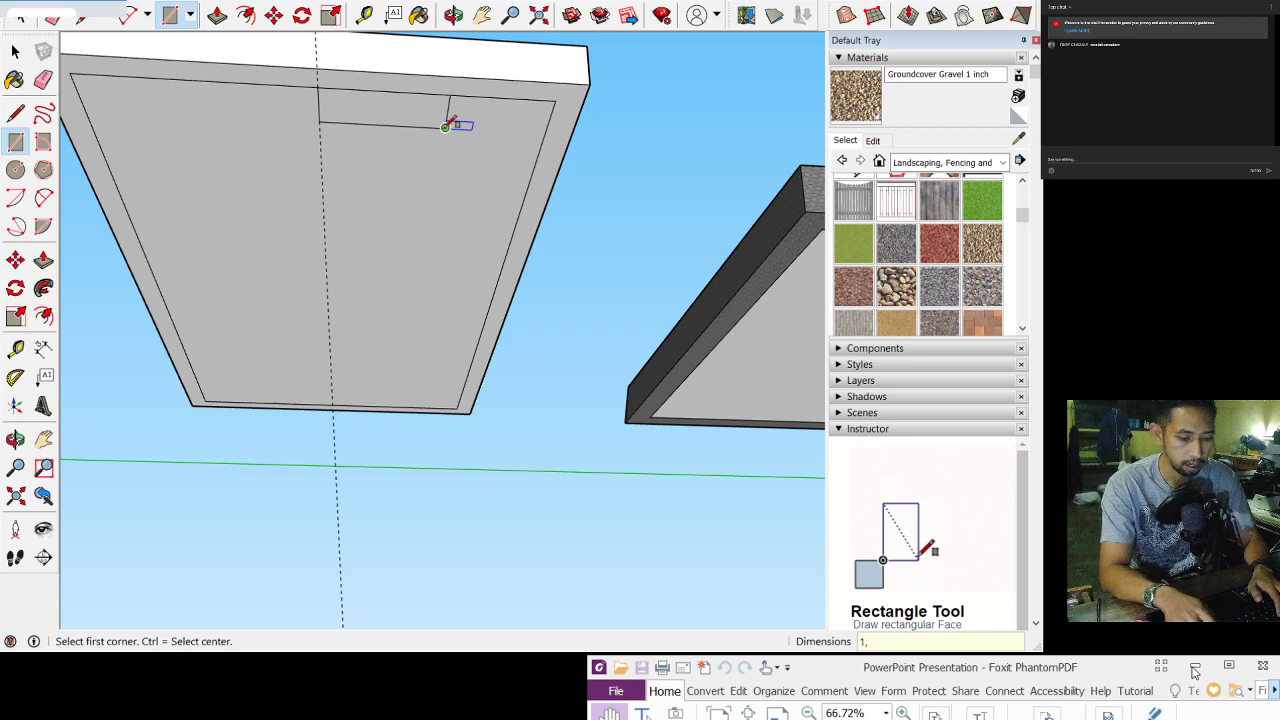
pyautogui.write('5 m')
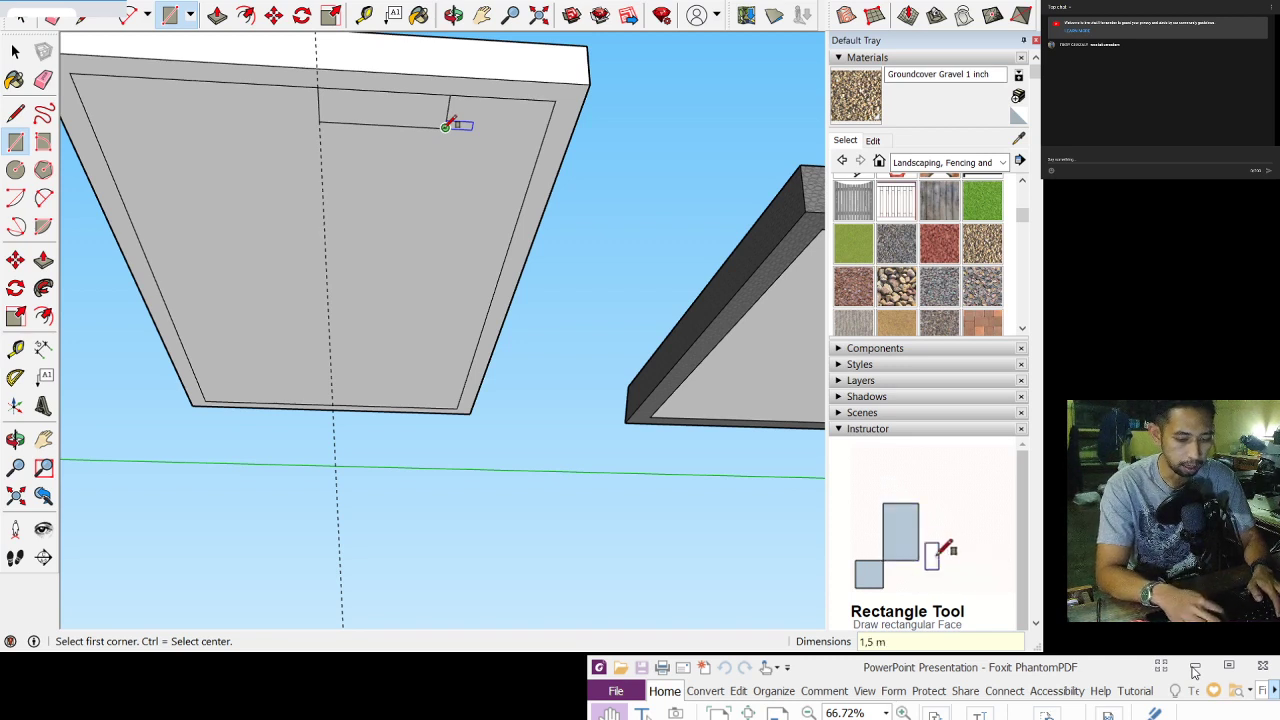
pyautogui.write(';')
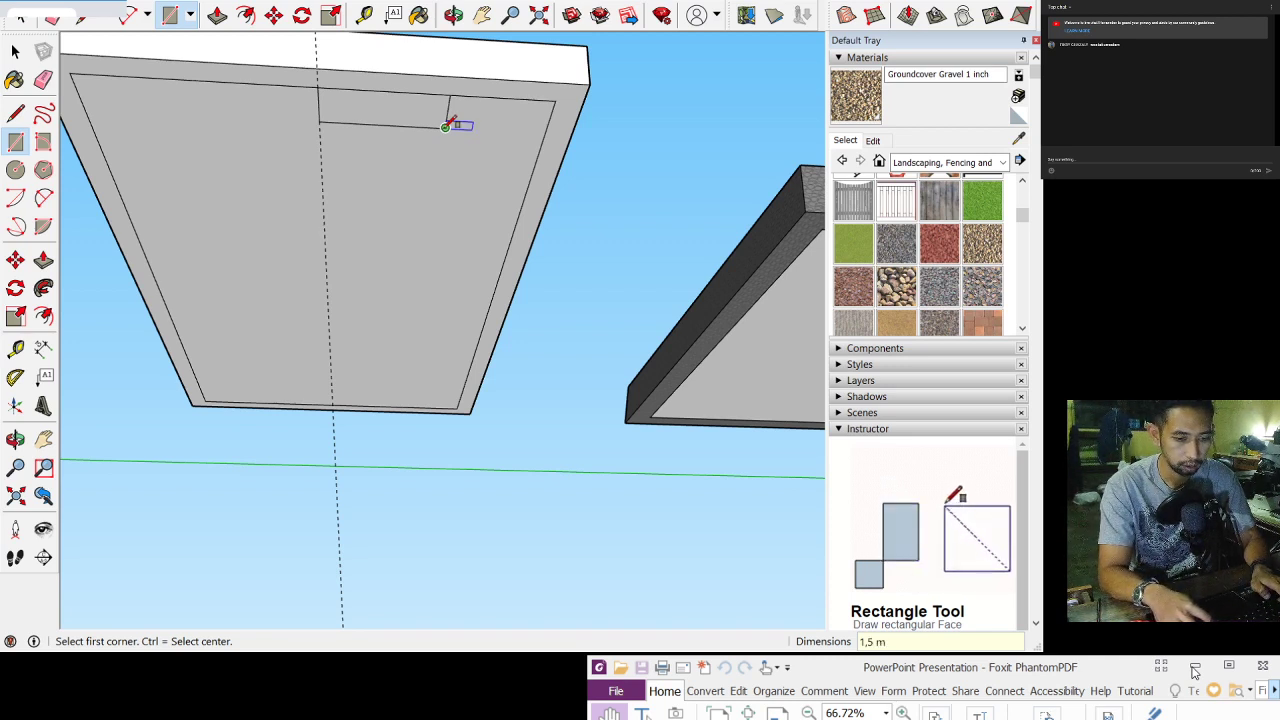
pyautogui.write(' 1')
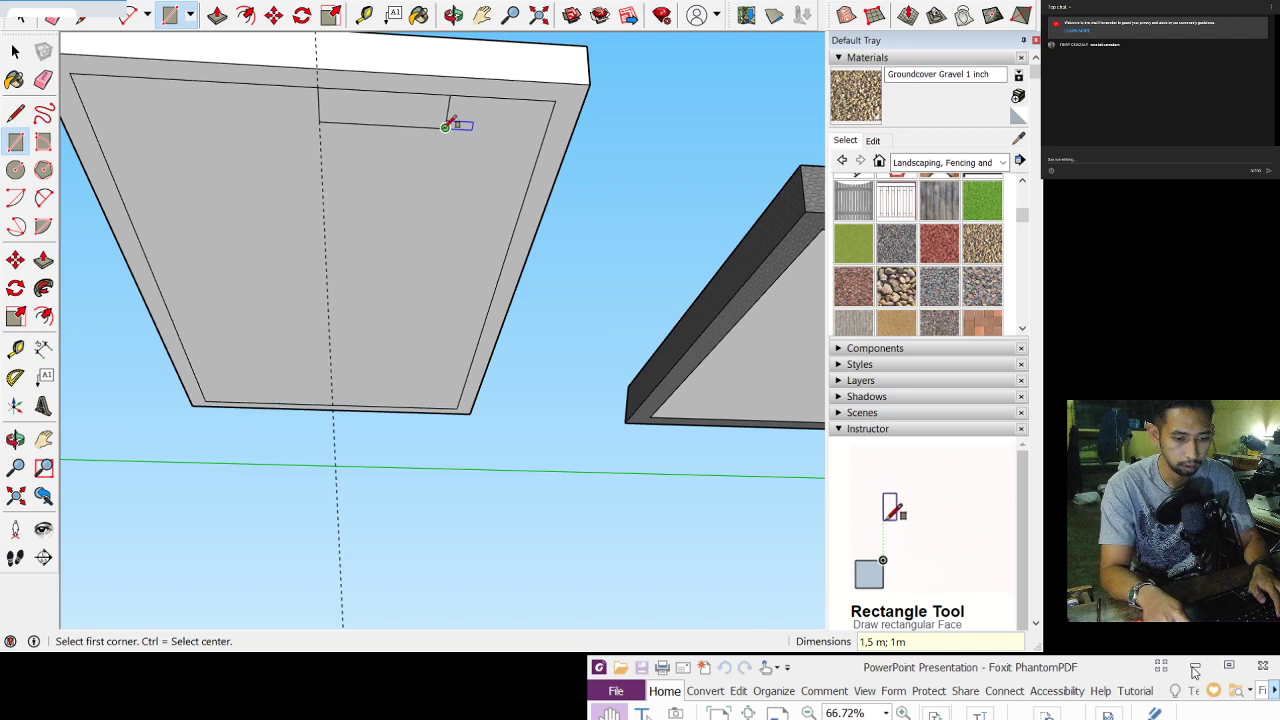
pyautogui.press('Return')
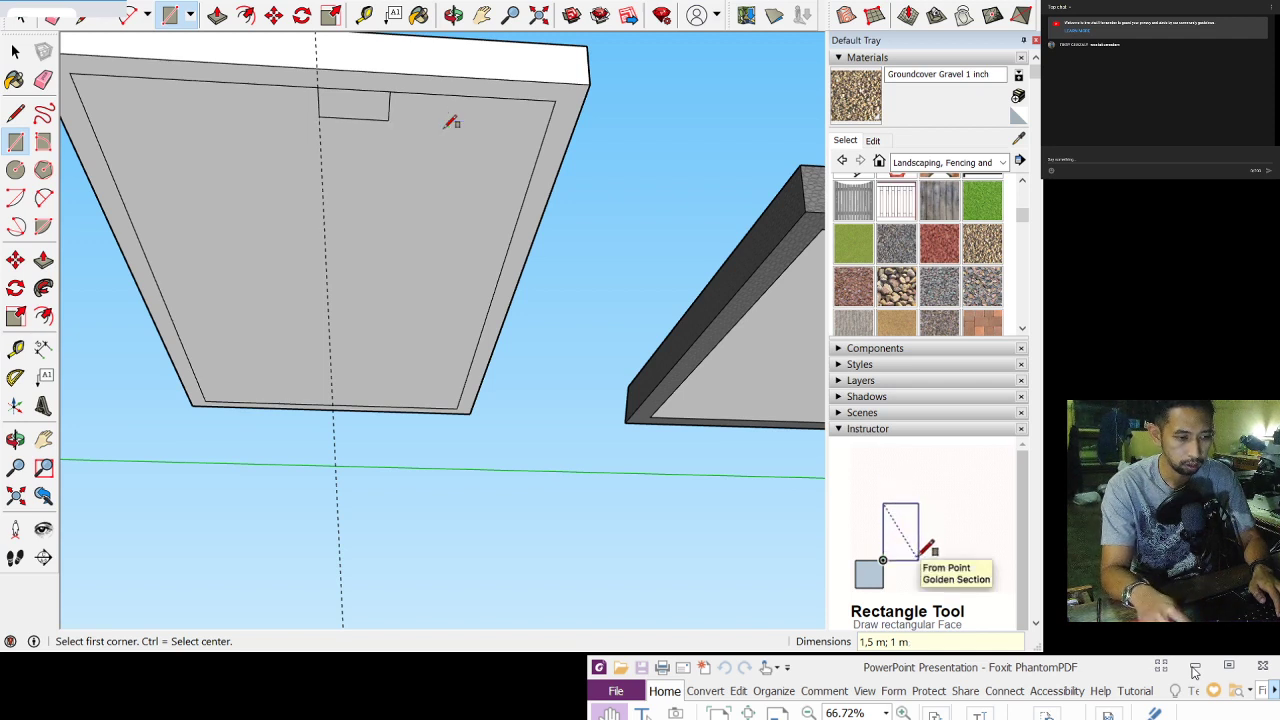
# Step: Draw an adjoining rectangle of about 1,48 x 1 m on the other side of the guide line, against the same short edge
pyautogui.press('space')
pyautogui.click(322, 110)
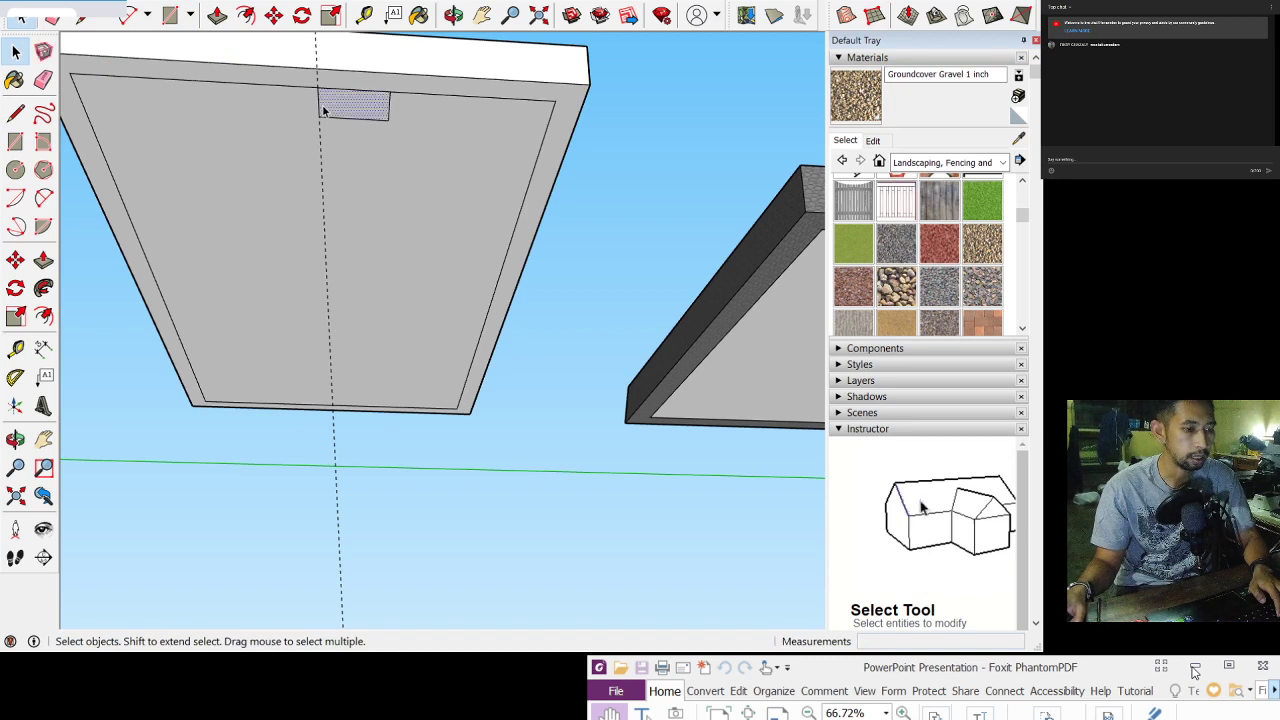
pyautogui.scroll(1, 255, 79)
pyautogui.press('l')
pyautogui.click(15, 141)
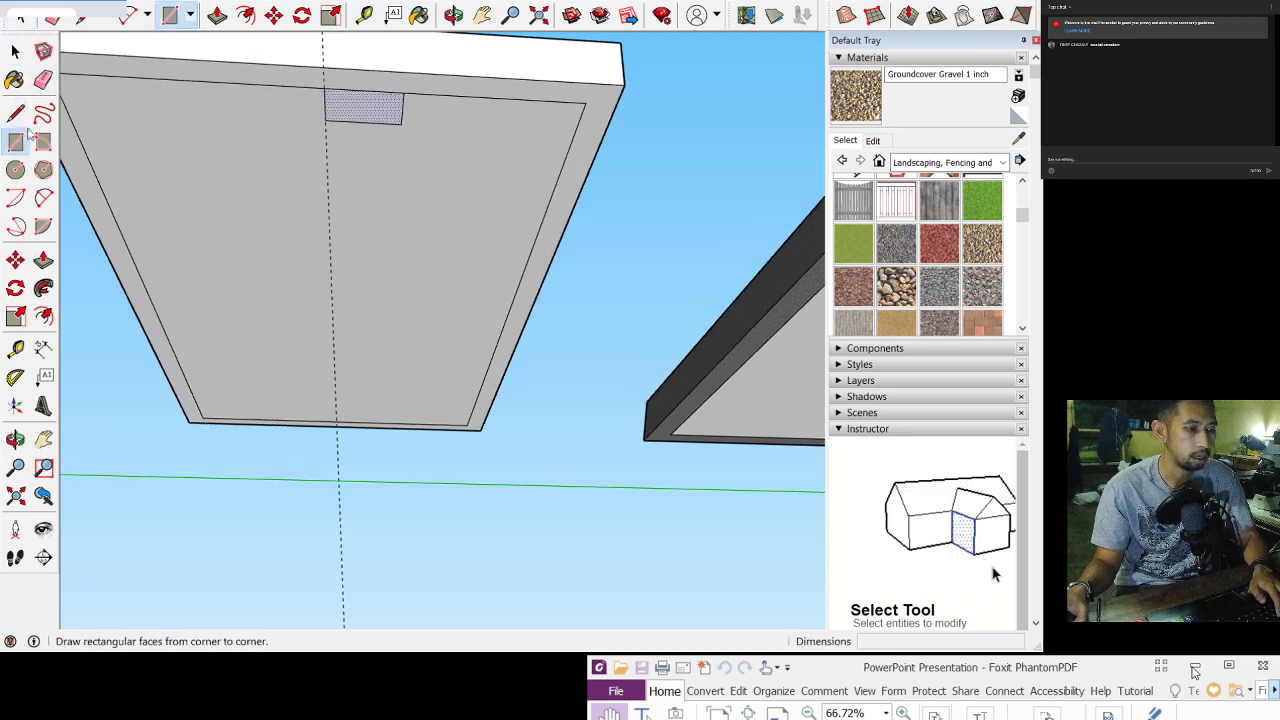
pyautogui.click(325, 119)
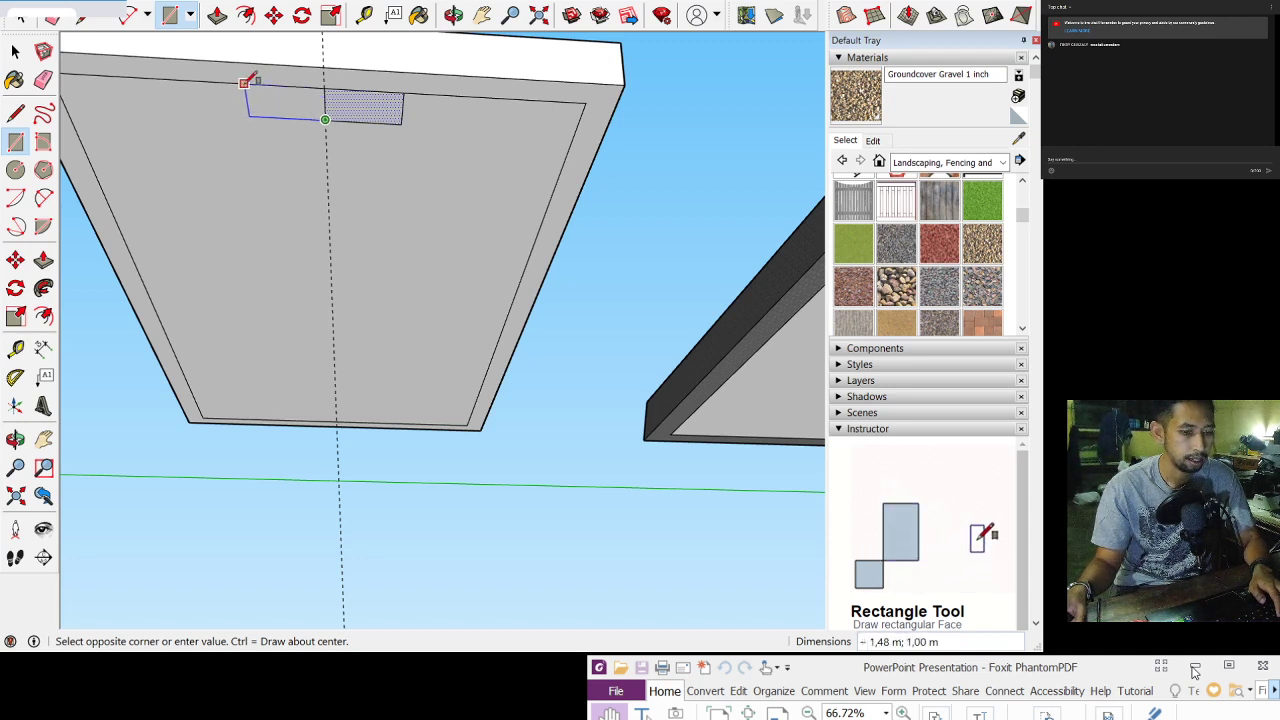
pyautogui.click(245, 84)
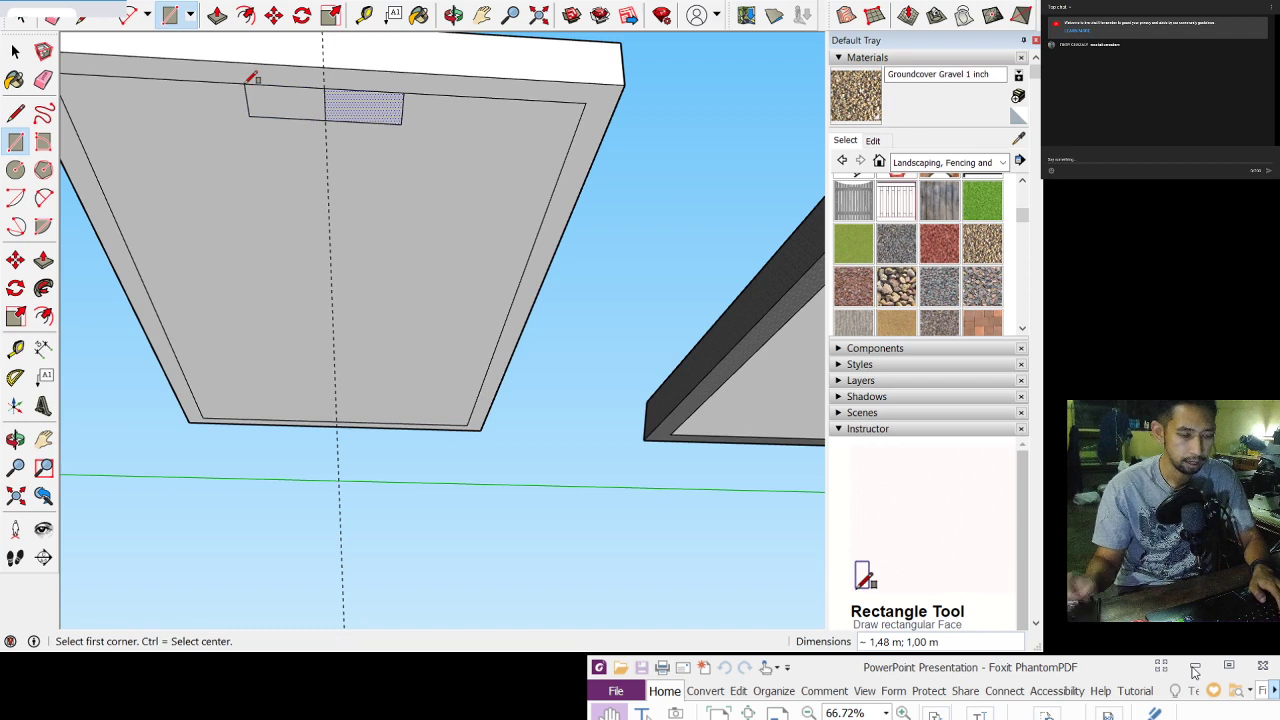
# Step: Redraw the adjoining rectangle as 1,5 x 1 m from the guide line and delete the edge it shares with the first rectangle
pyautogui.hotkey('ctrl', 'z')
pyautogui.scroll(3, 300, 100)
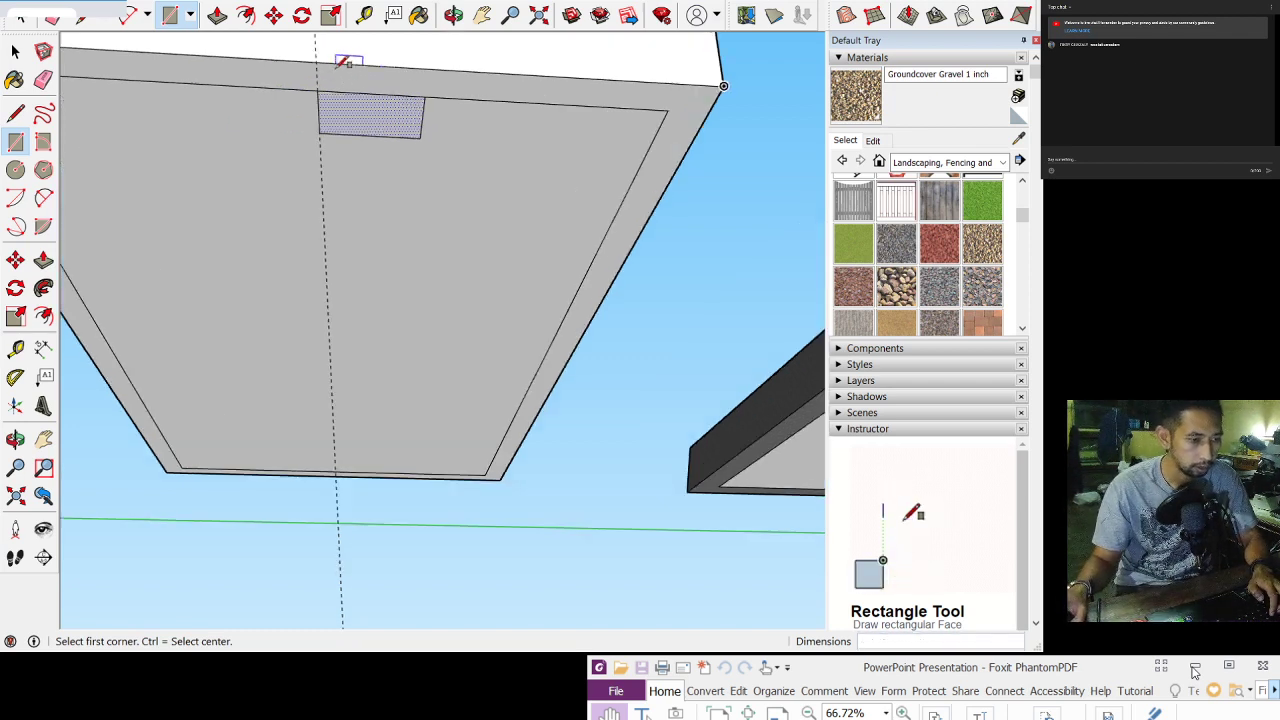
pyautogui.scroll(1, 316, 82)
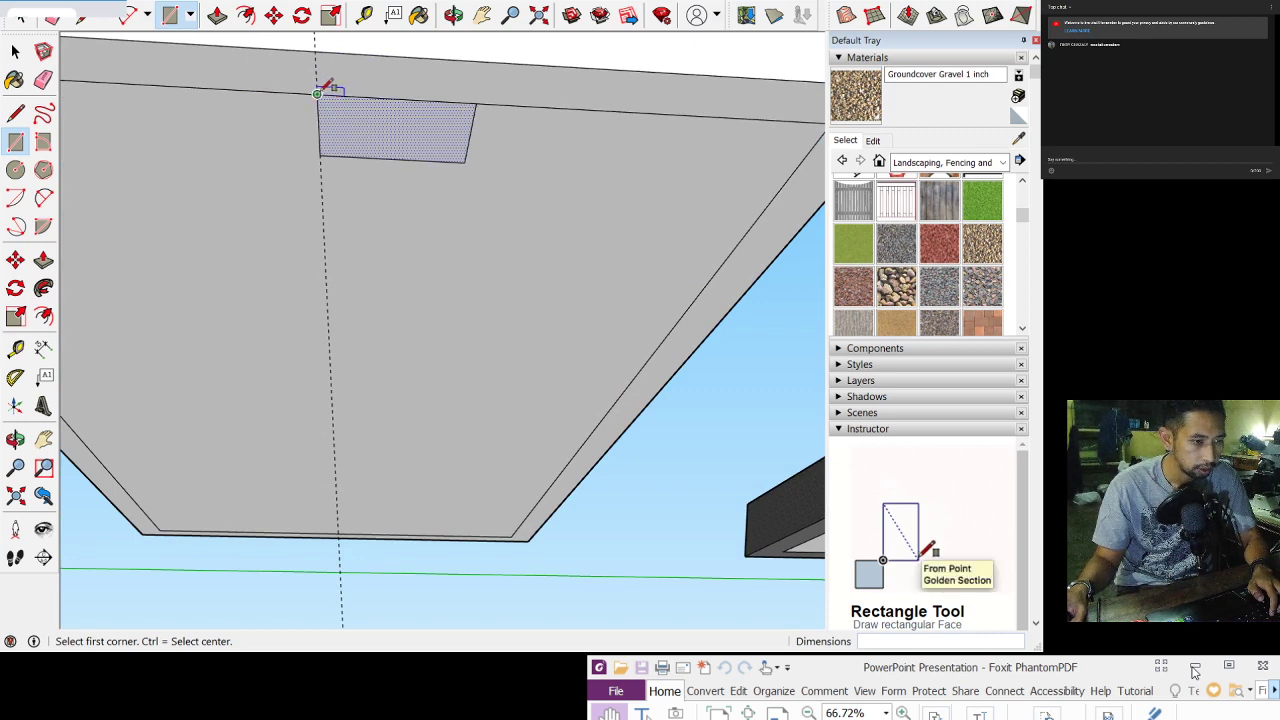
pyautogui.click(316, 94)
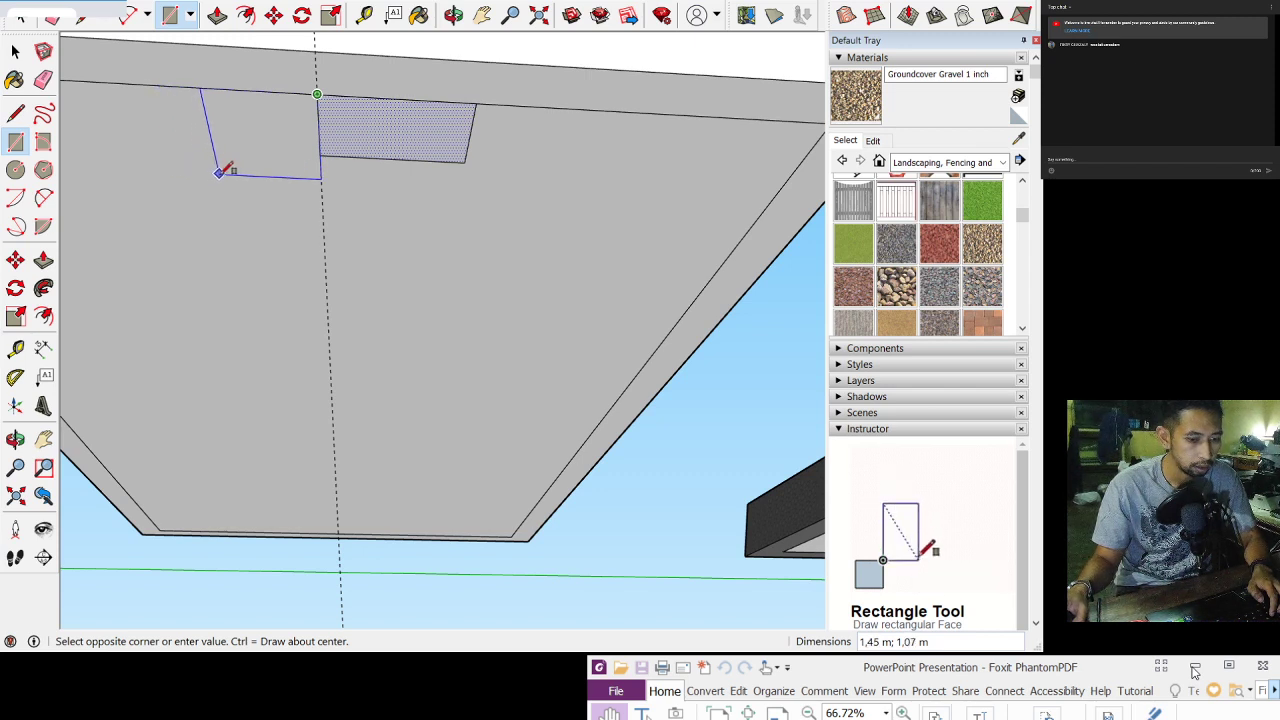
pyautogui.click(161, 154)
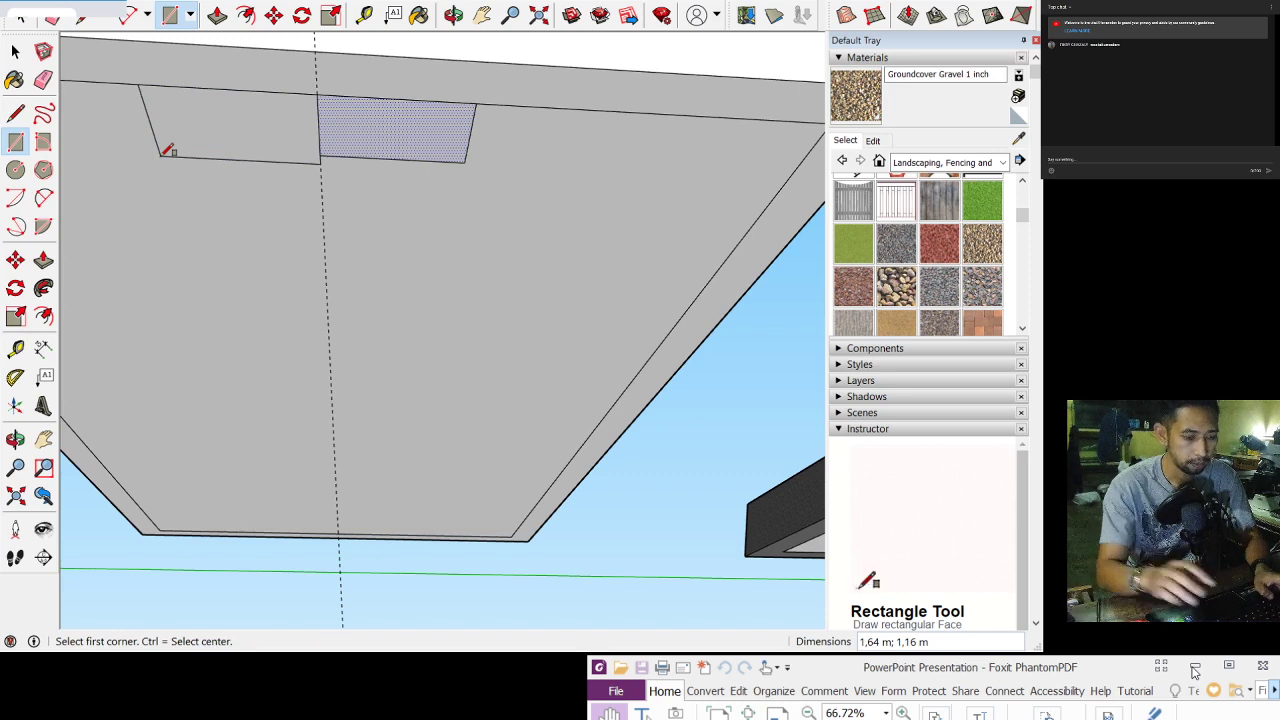
pyautogui.write('1,5')
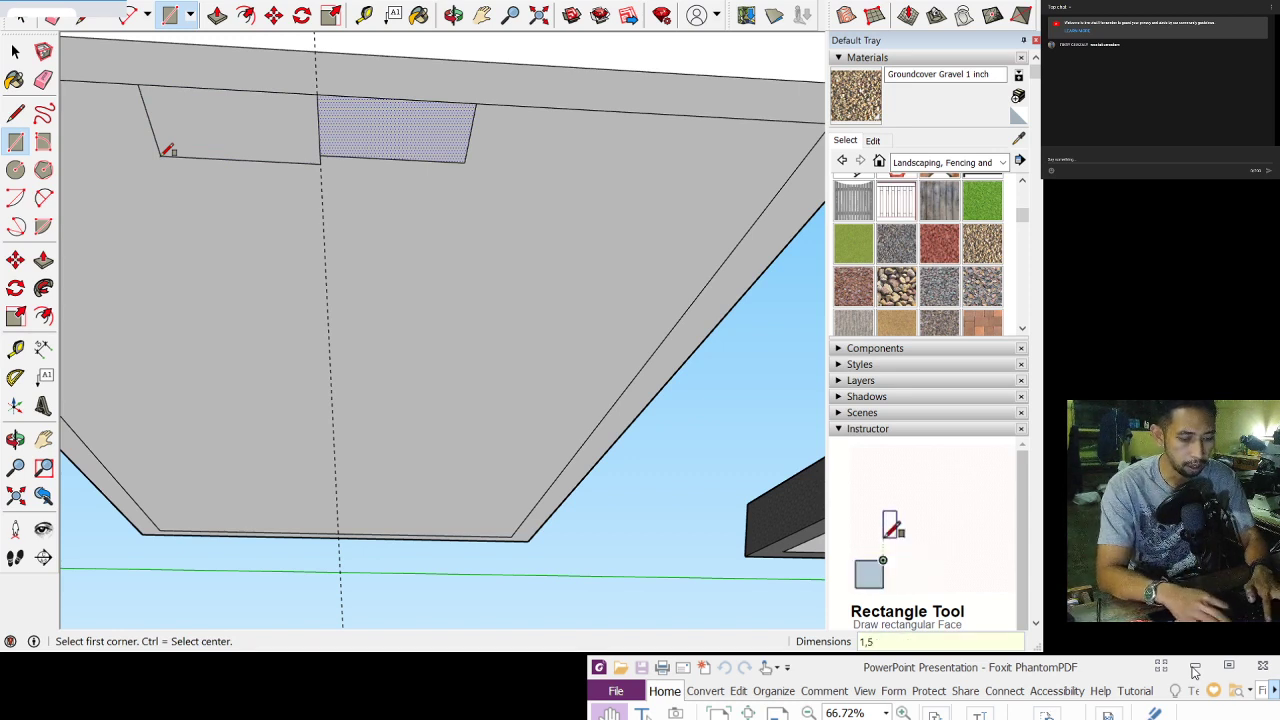
pyautogui.write(' m; 1')
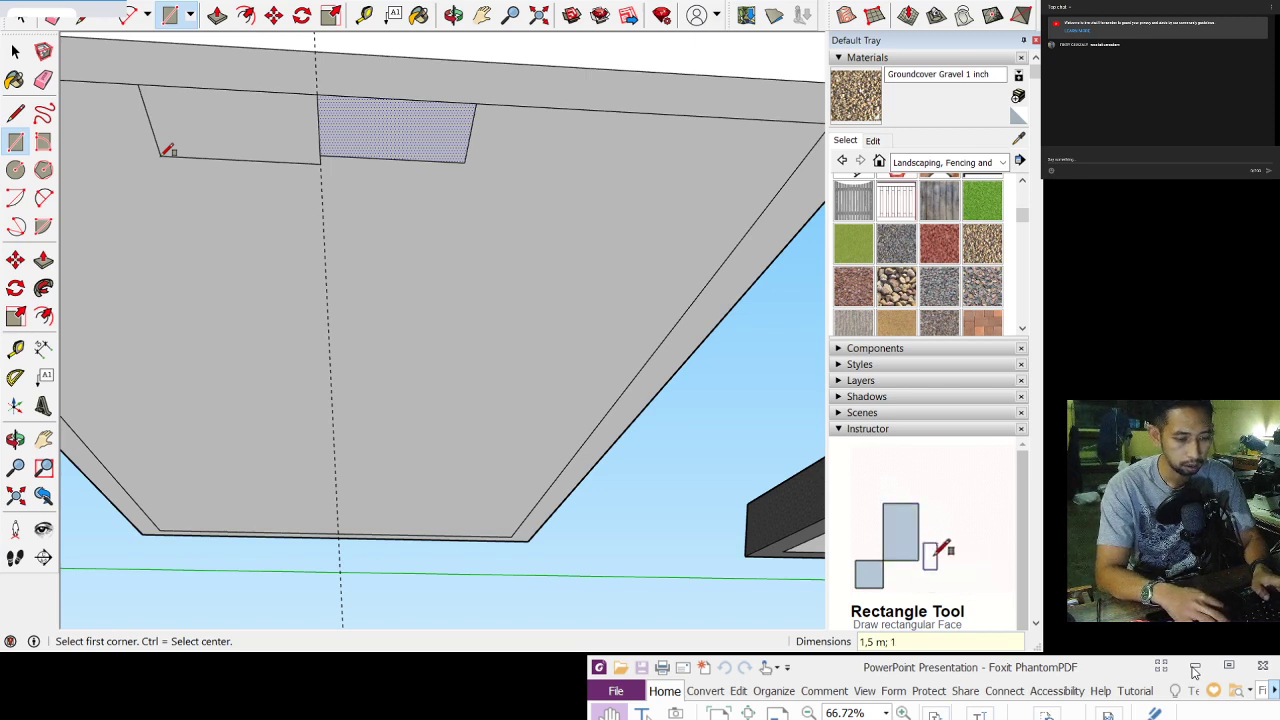
pyautogui.write(' m')
pyautogui.press('Return')
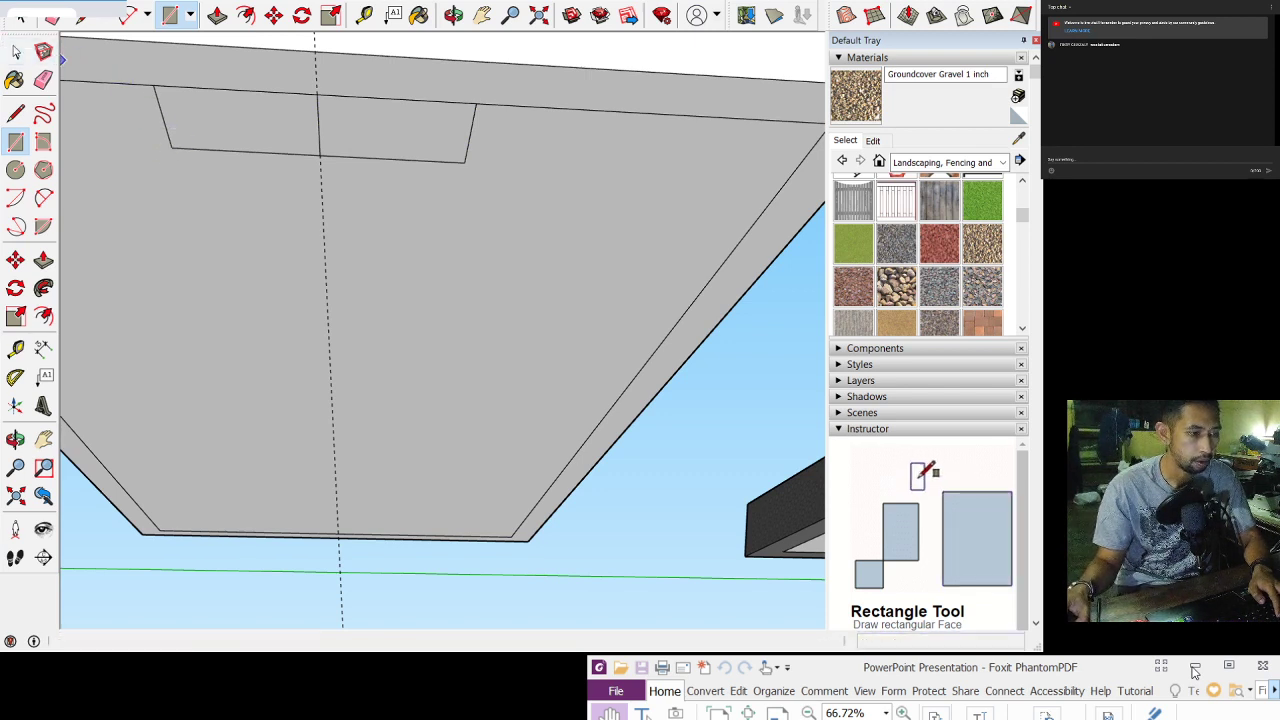
pyautogui.click(15, 51)
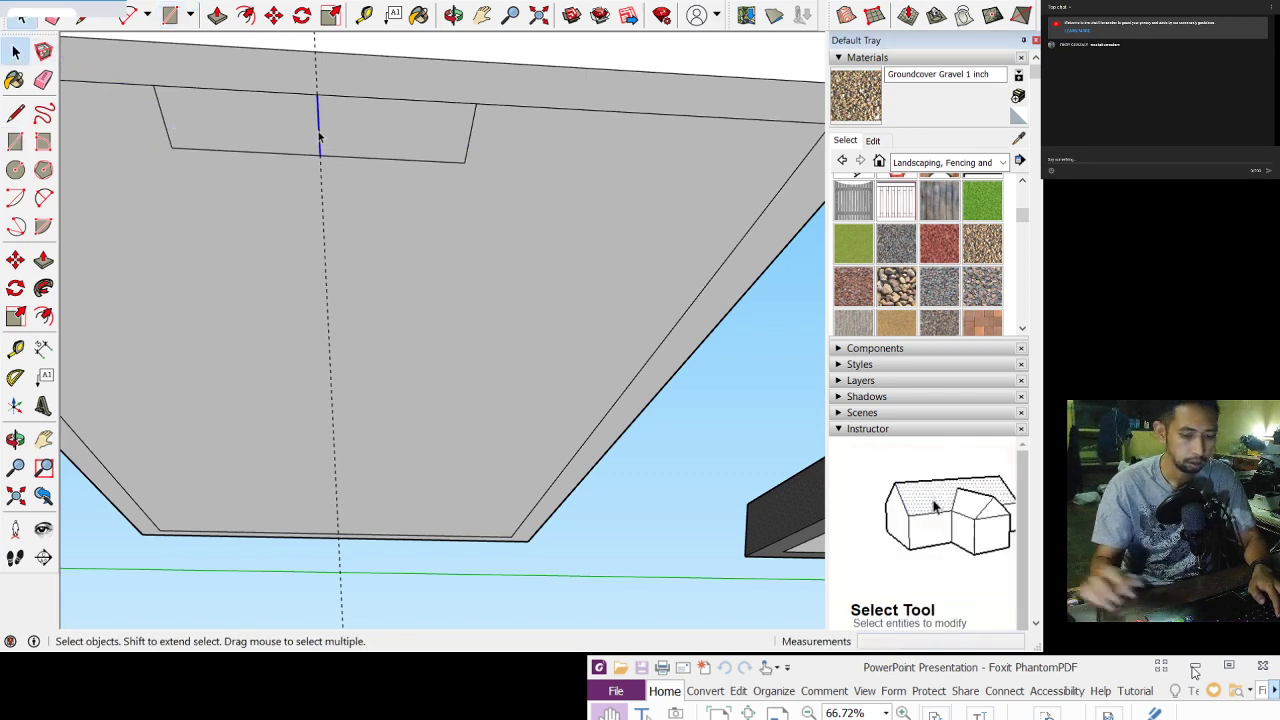
# Step: Place a guide parallel to the lengthwise centre guide on the basin floor, about 0,2 m to one side
pyautogui.click(452, 18)
pyautogui.moveTo(400, 129); pyautogui.dragTo(562, 330)
pyautogui.click(482, 15)
pyautogui.moveTo(478, 205); pyautogui.dragTo(455, 310)
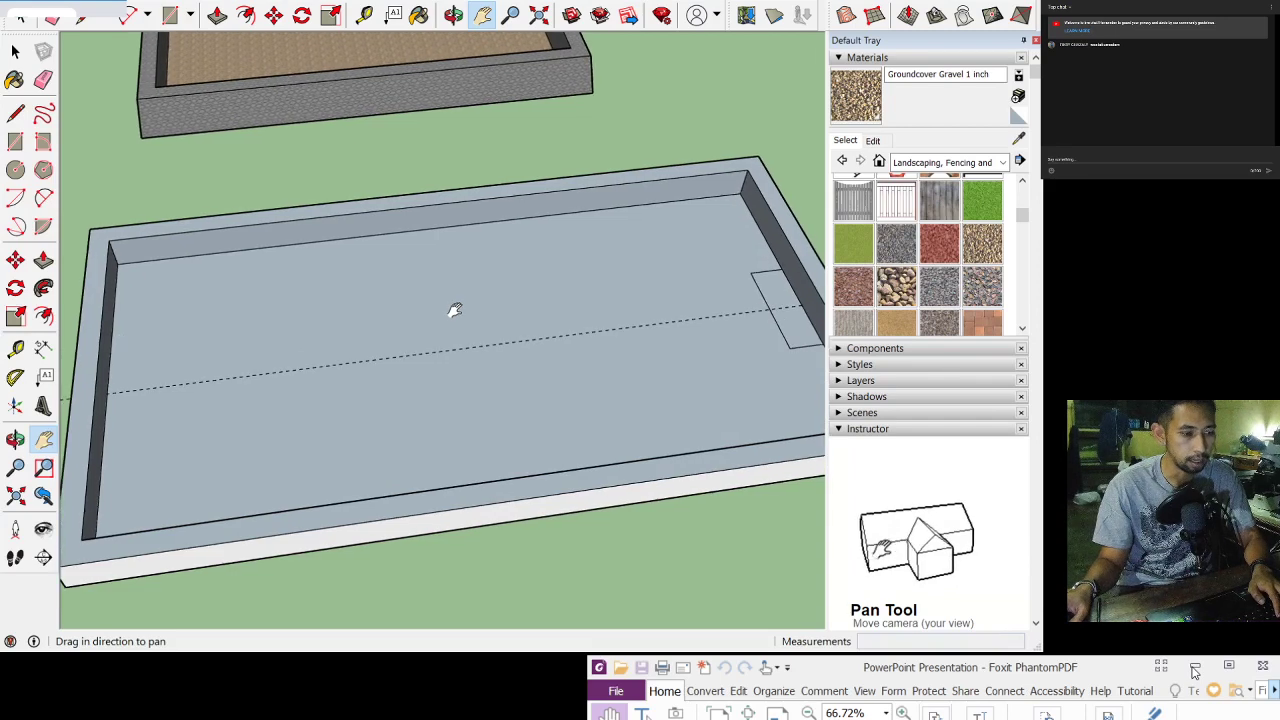
pyautogui.click(453, 14)
pyautogui.moveTo(400, 200); pyautogui.dragTo(308, 388)
pyautogui.press('l')
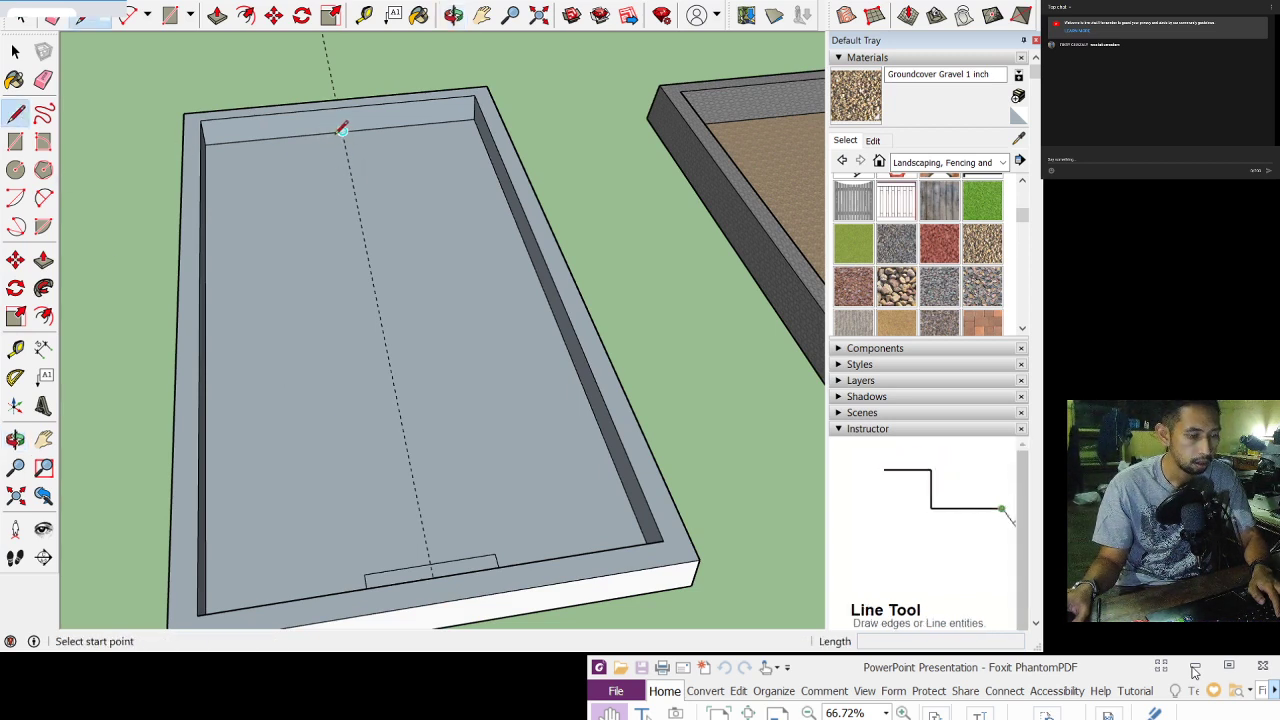
pyautogui.click(15, 51)
pyautogui.scroll(2, 334, 179)
pyautogui.scroll(2, 334, 179)
pyautogui.click(364, 163)
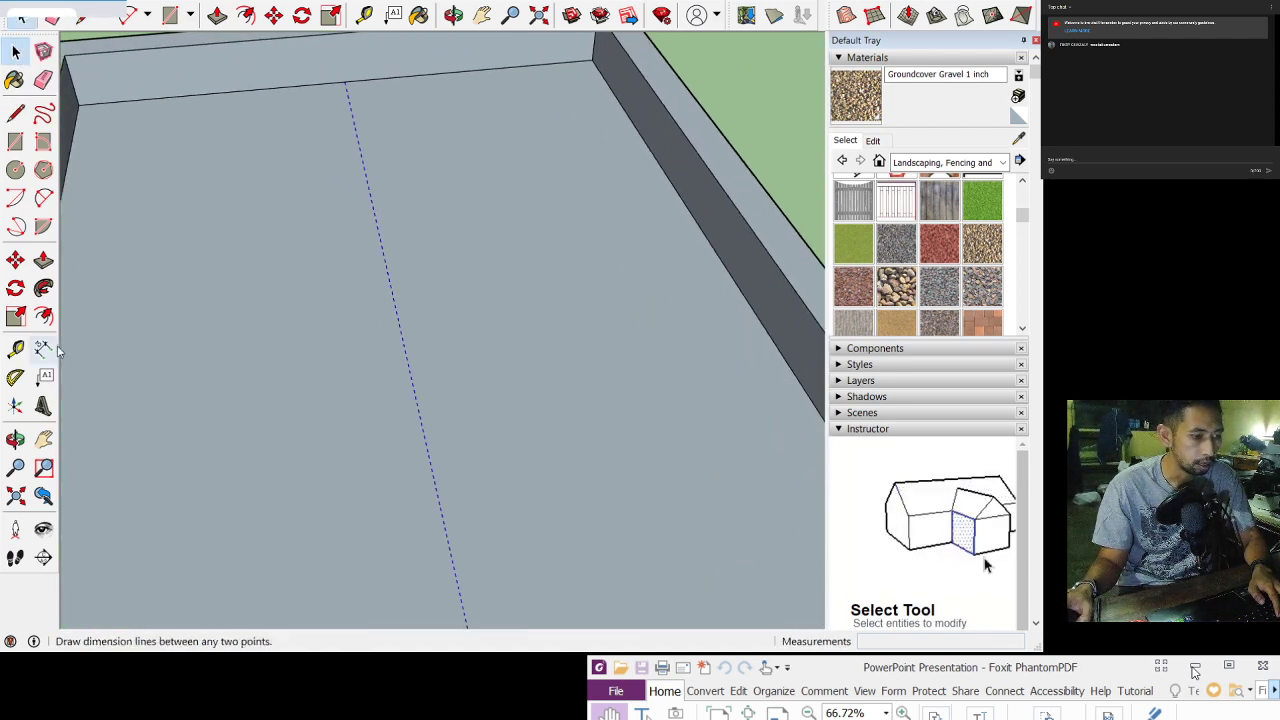
pyautogui.click(15, 348)
pyautogui.click(379, 236)
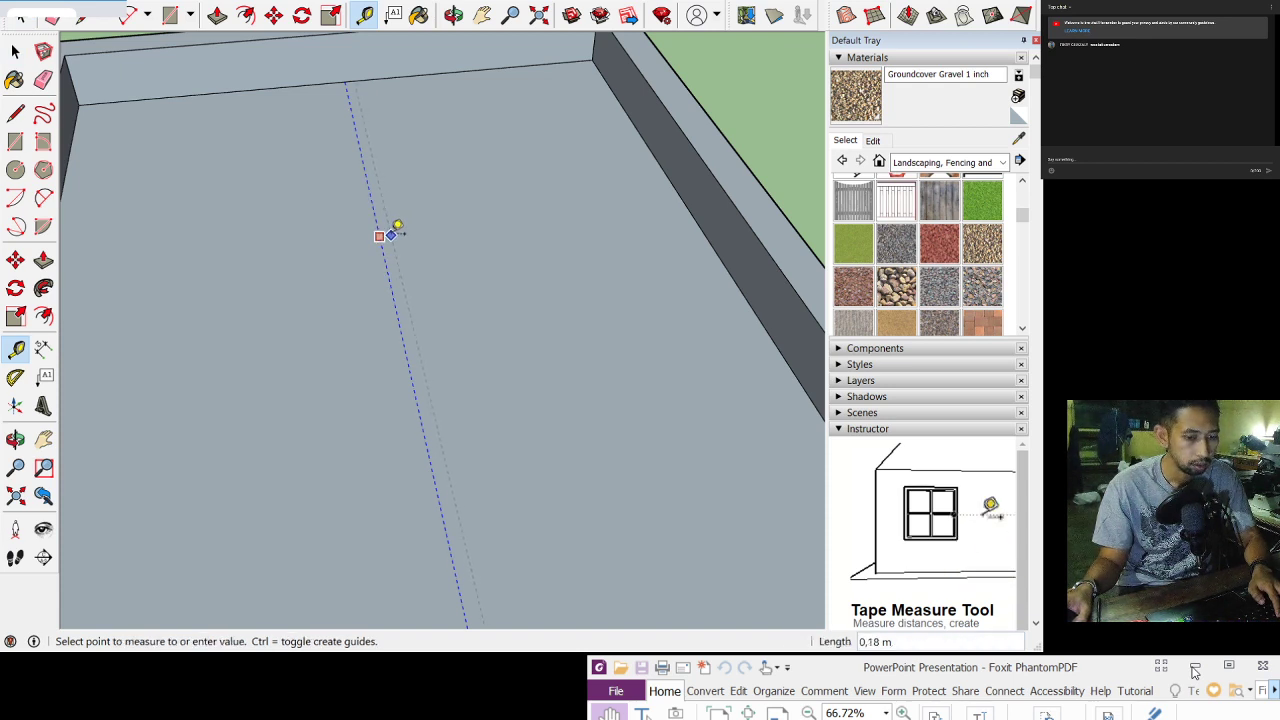
pyautogui.click(398, 226)
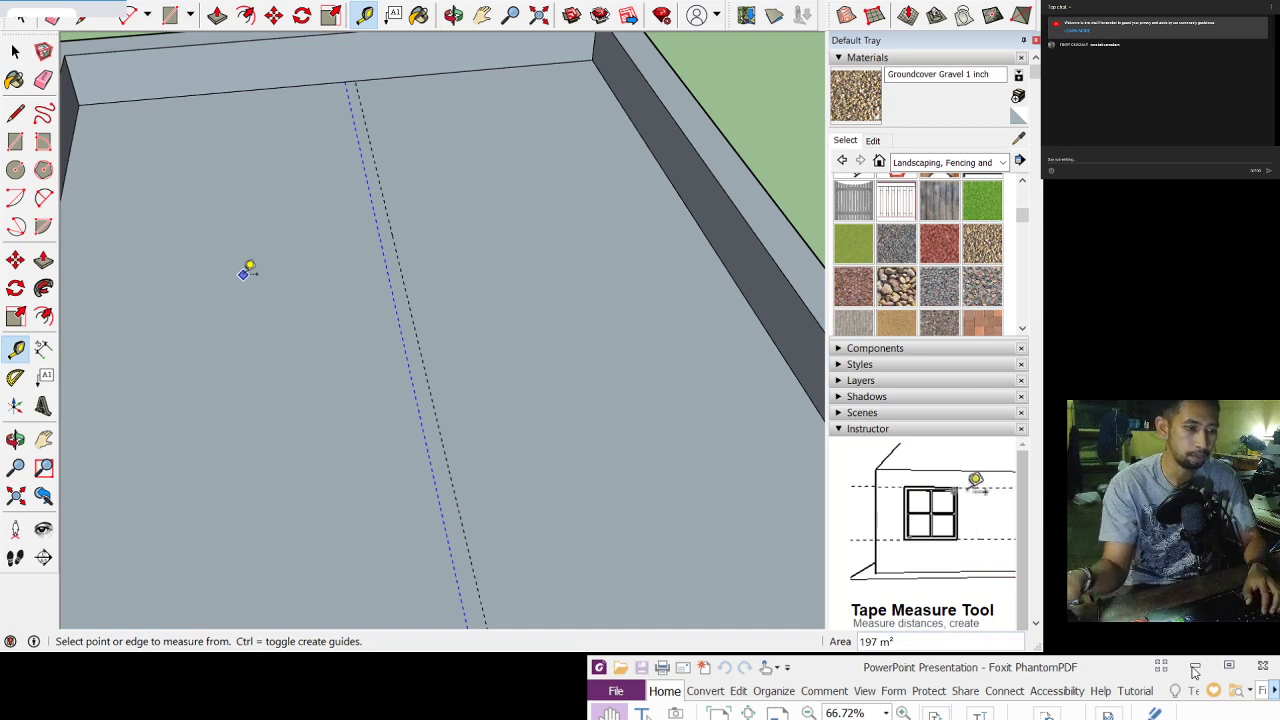
# Step: Place another parallel guide on the opposite side of the centre guide, about 0,4 m from the first offset guide
pyautogui.scroll(-2, 390, 348)
pyautogui.scroll(-5, 390, 348)
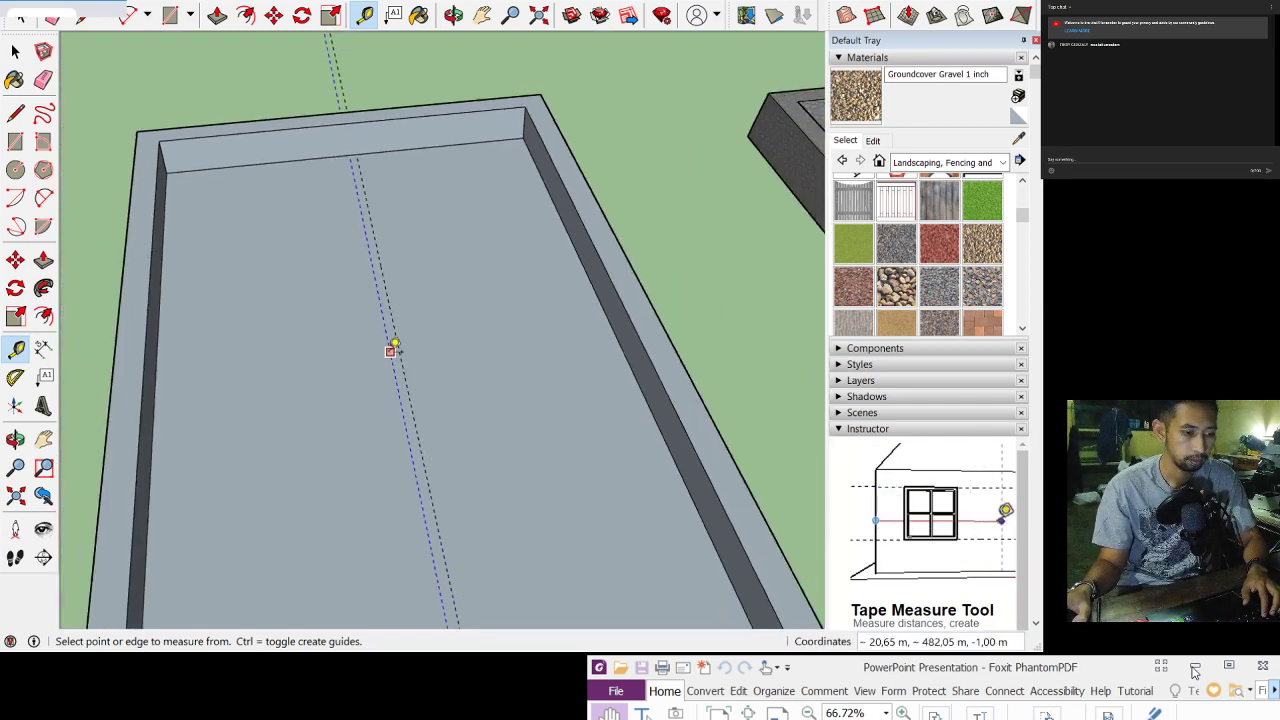
pyautogui.click(453, 15)
pyautogui.moveTo(429, 320); pyautogui.dragTo(360, 314)
pyautogui.scroll(5, 360, 314)
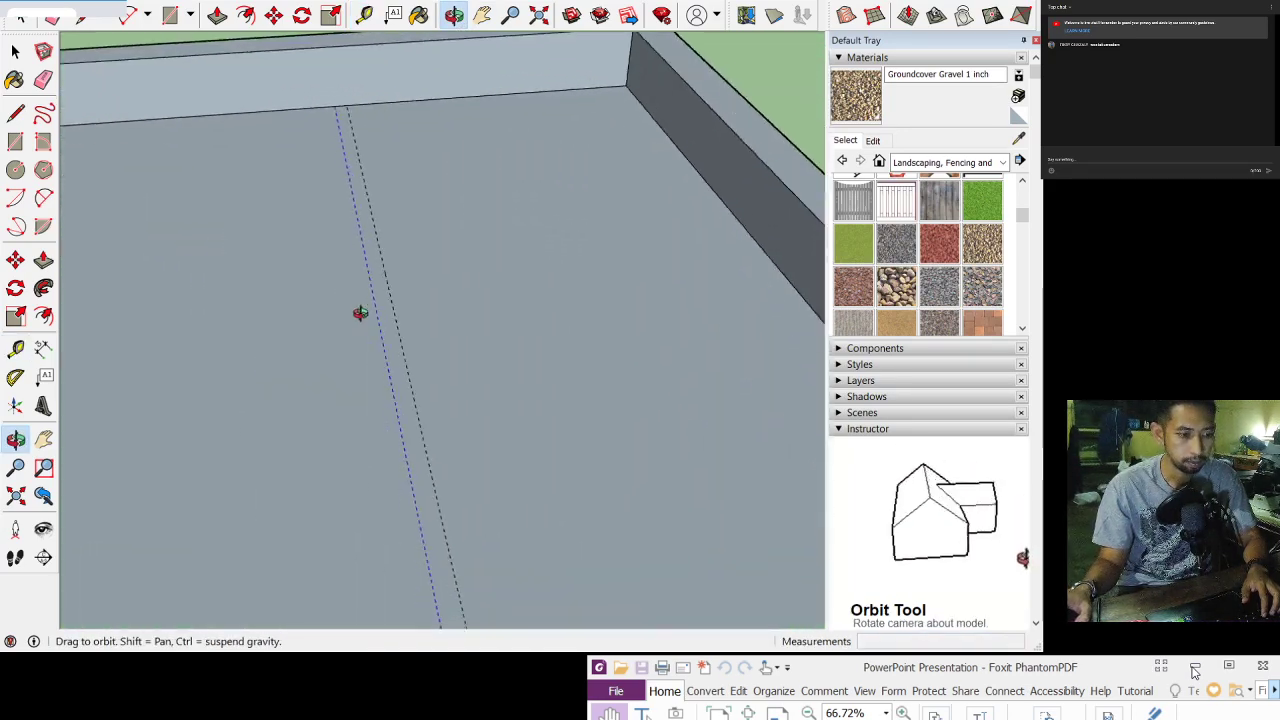
pyautogui.click(17, 52)
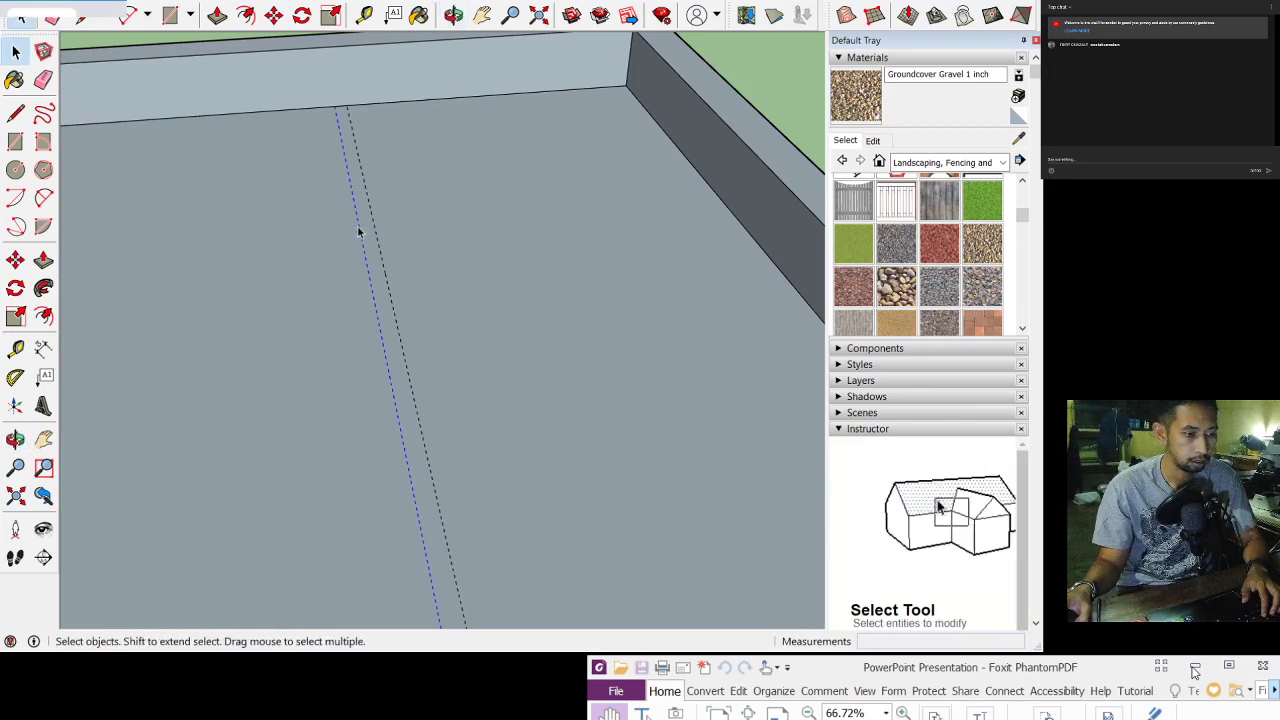
pyautogui.click(360, 231)
pyautogui.click(375, 233)
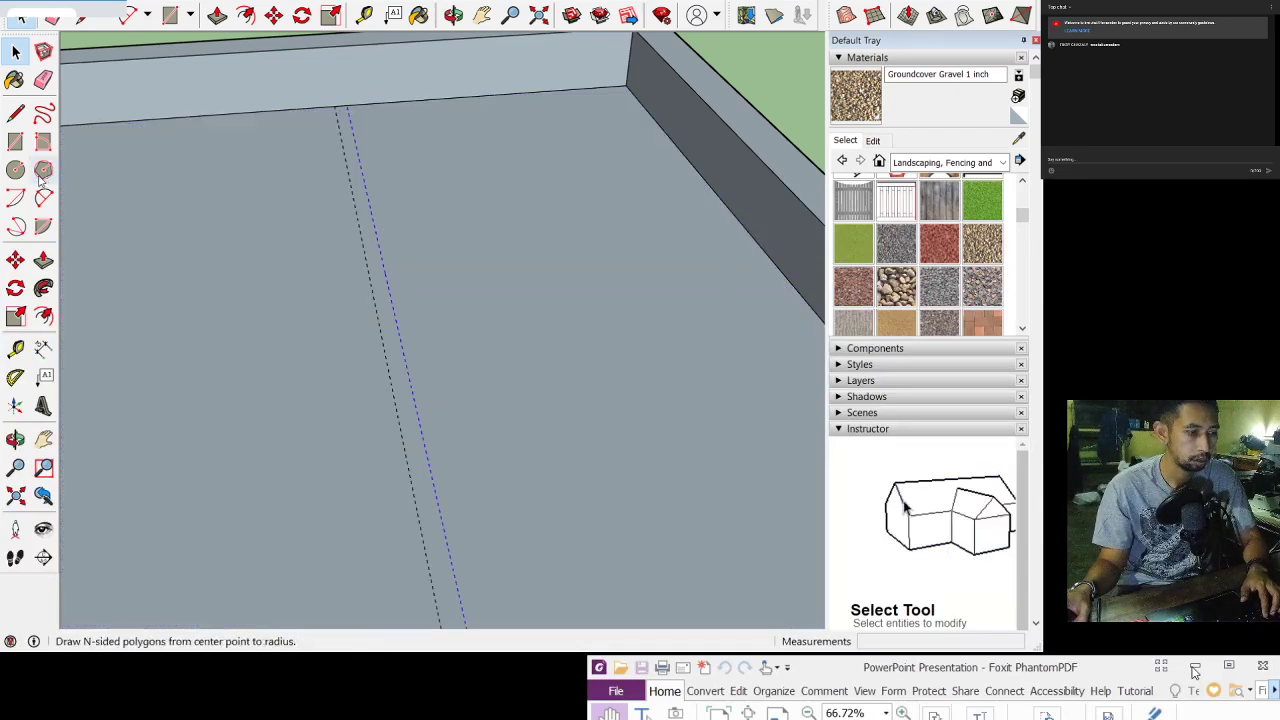
pyautogui.click(15, 347)
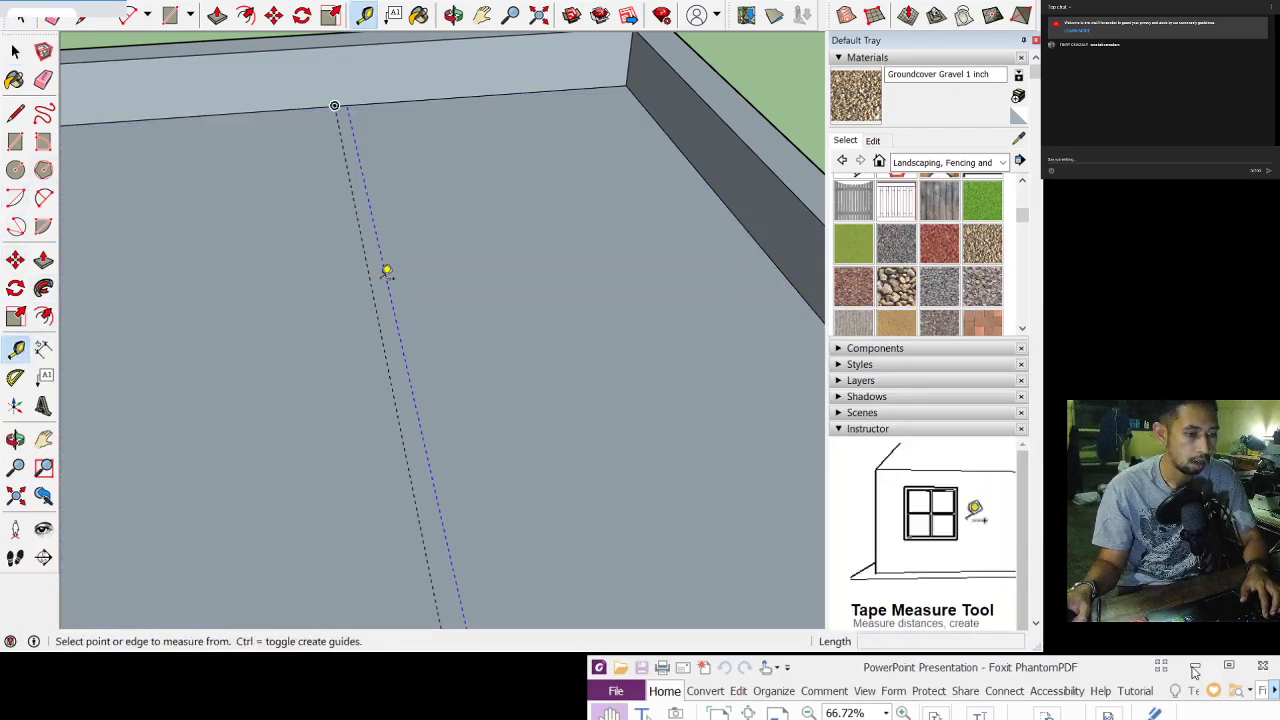
pyautogui.click(388, 276)
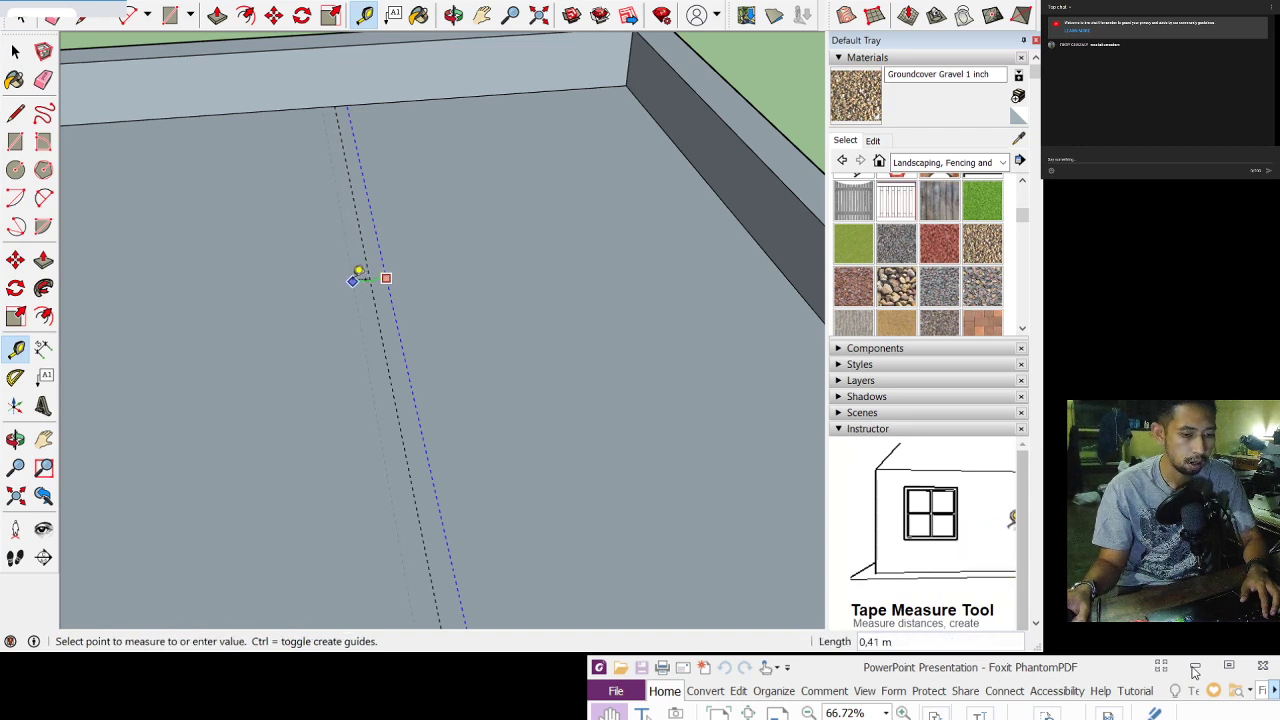
pyautogui.click(358, 275)
# Step: Draw a line about 19 m long along the newest offset guide, from the basin's far short edge to the recess rectangle
pyautogui.scroll(-6, 368, 229)
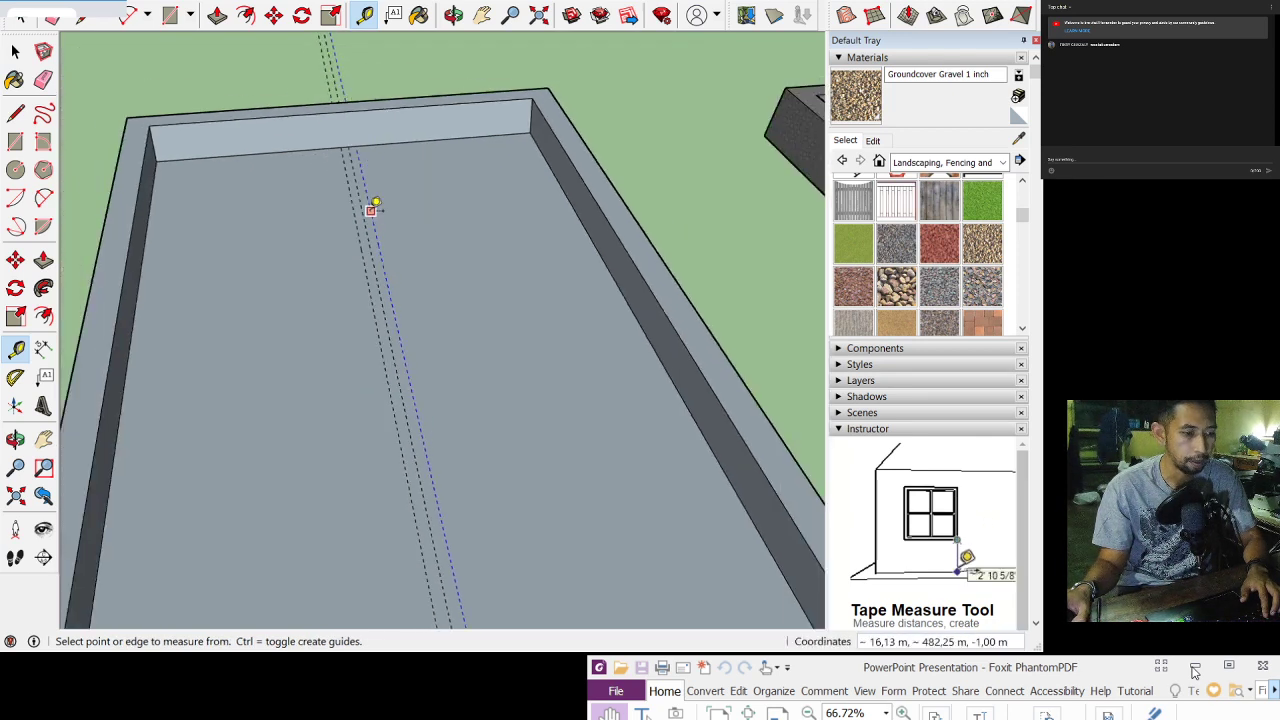
pyautogui.click(15, 113)
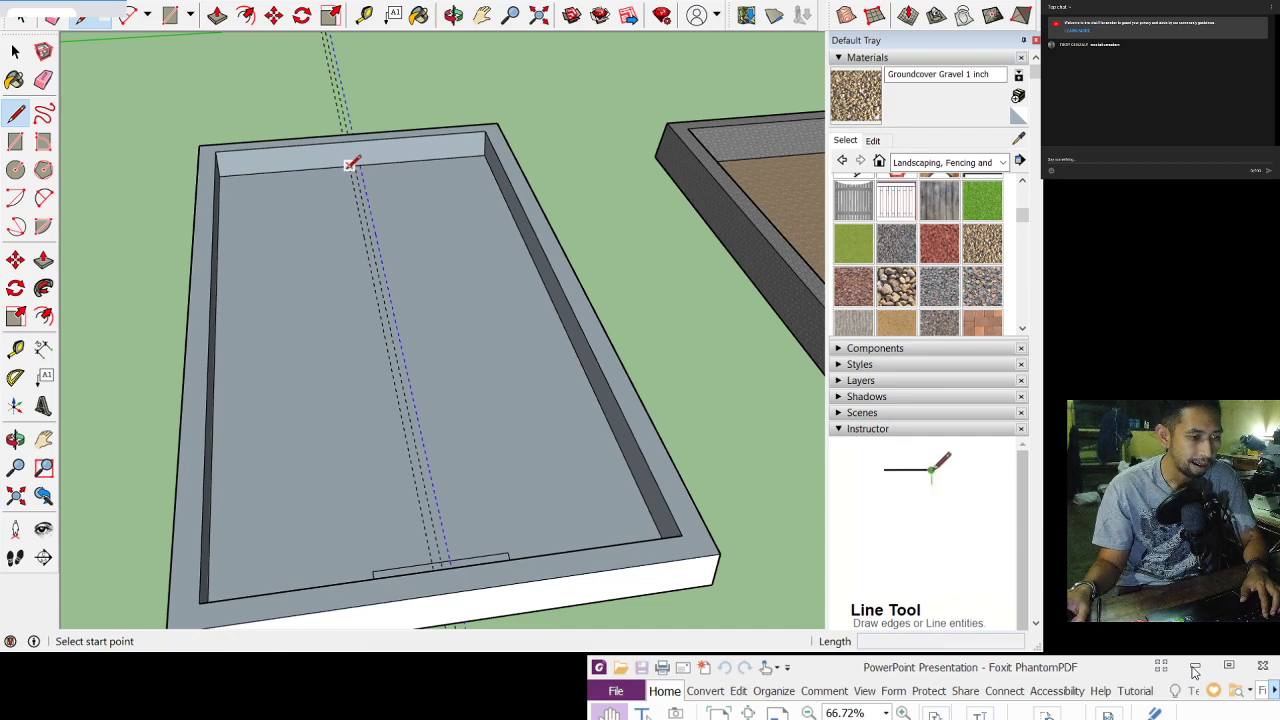
pyautogui.scroll(4, 350, 163)
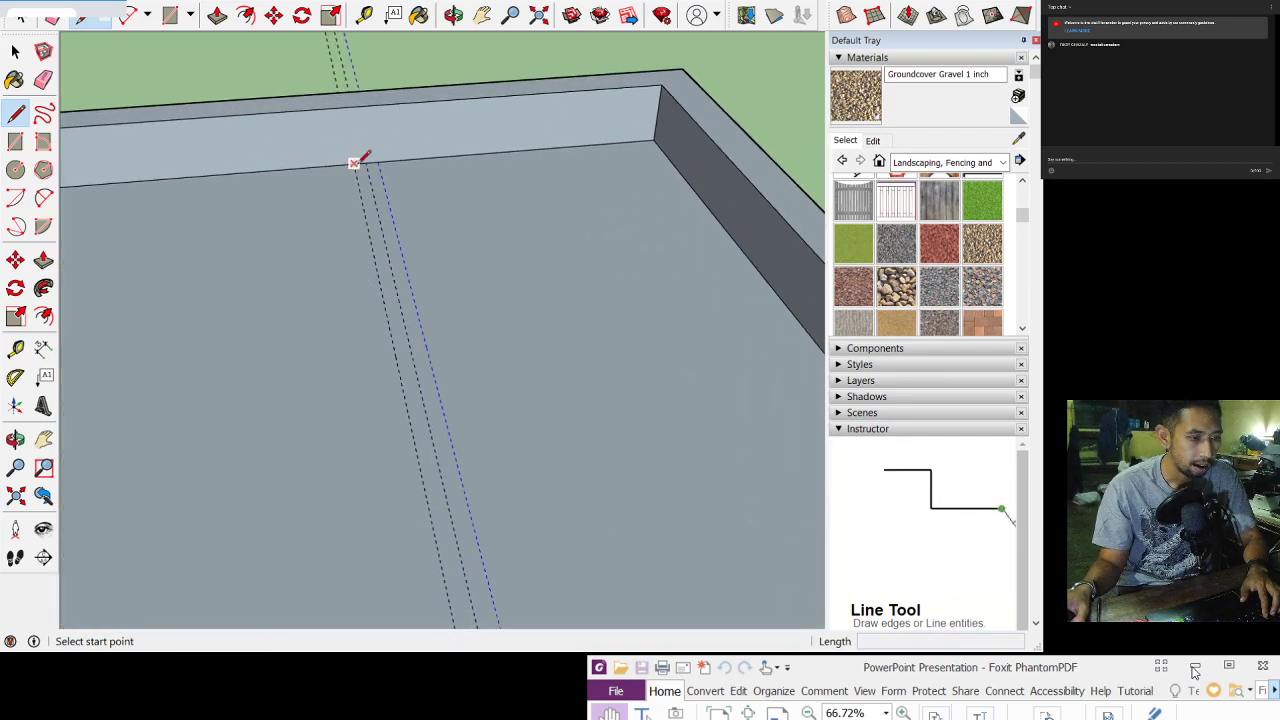
pyautogui.scroll(-4, 356, 162)
pyautogui.click(357, 162)
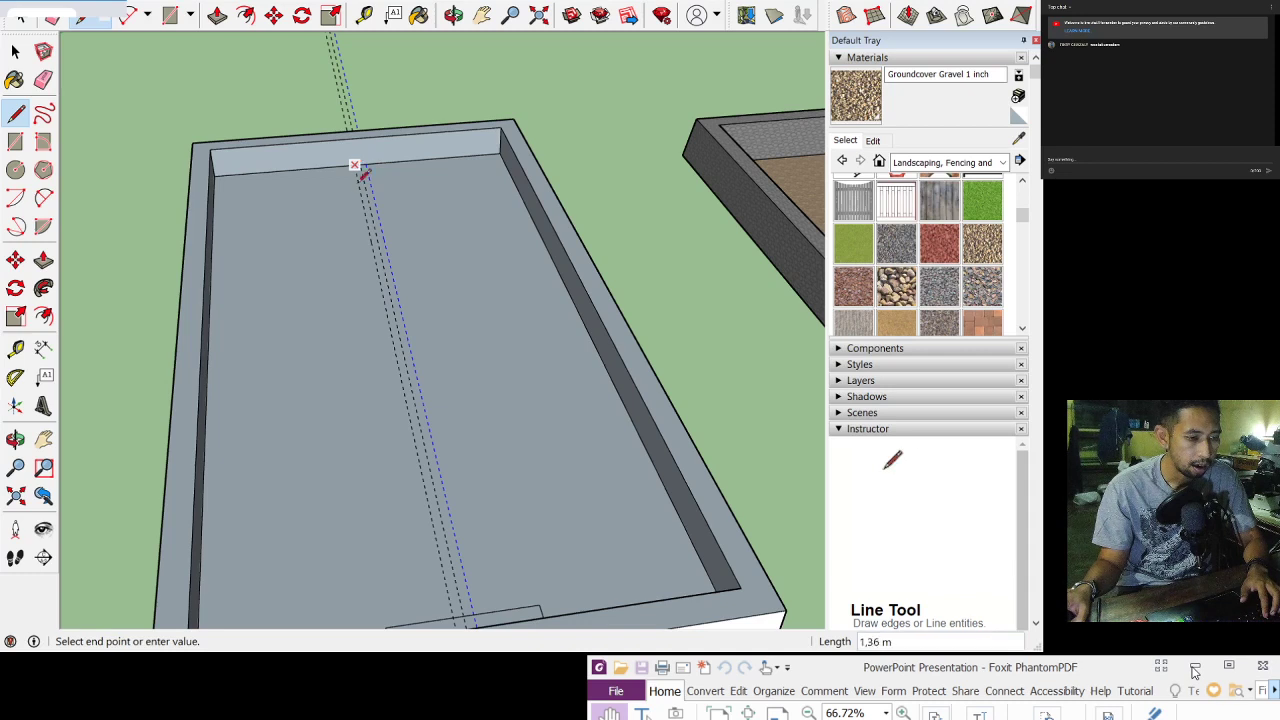
pyautogui.click(457, 612)
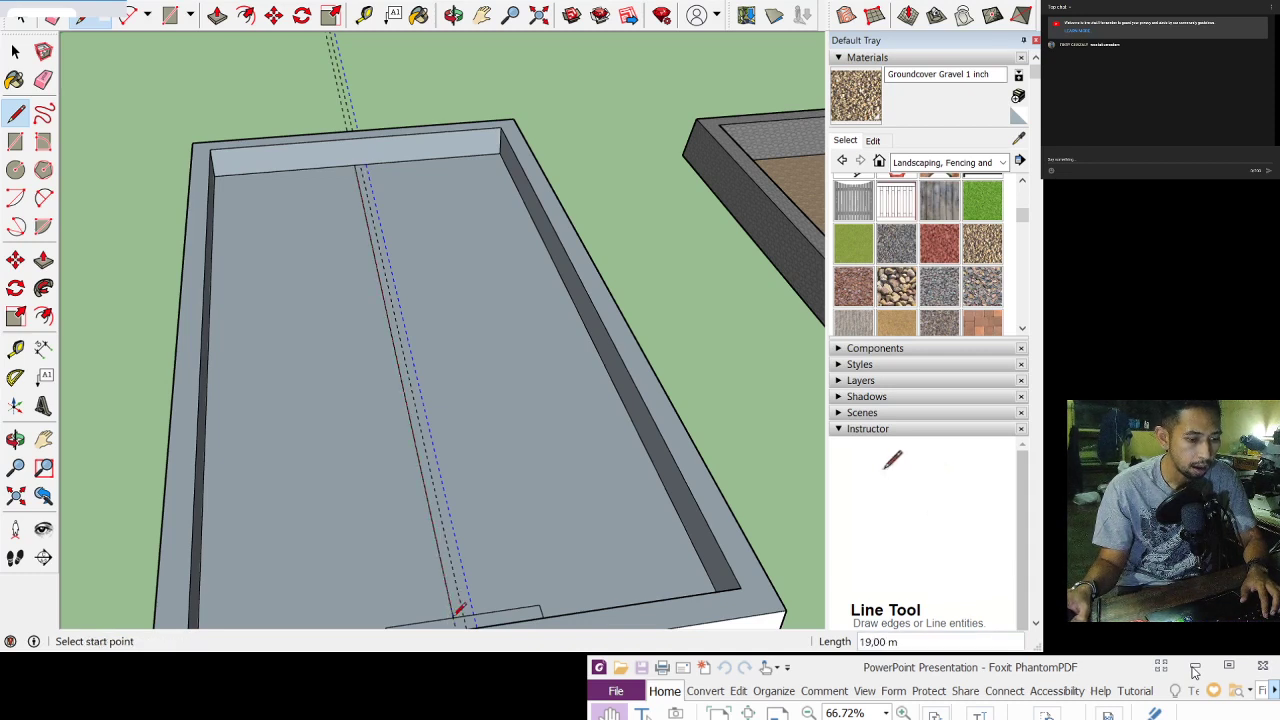
# Step: Draw a matching line about 19 m long along the other offset guide, closing a narrow strip down the basin floor
pyautogui.click(80, 17)
pyautogui.click(15, 113)
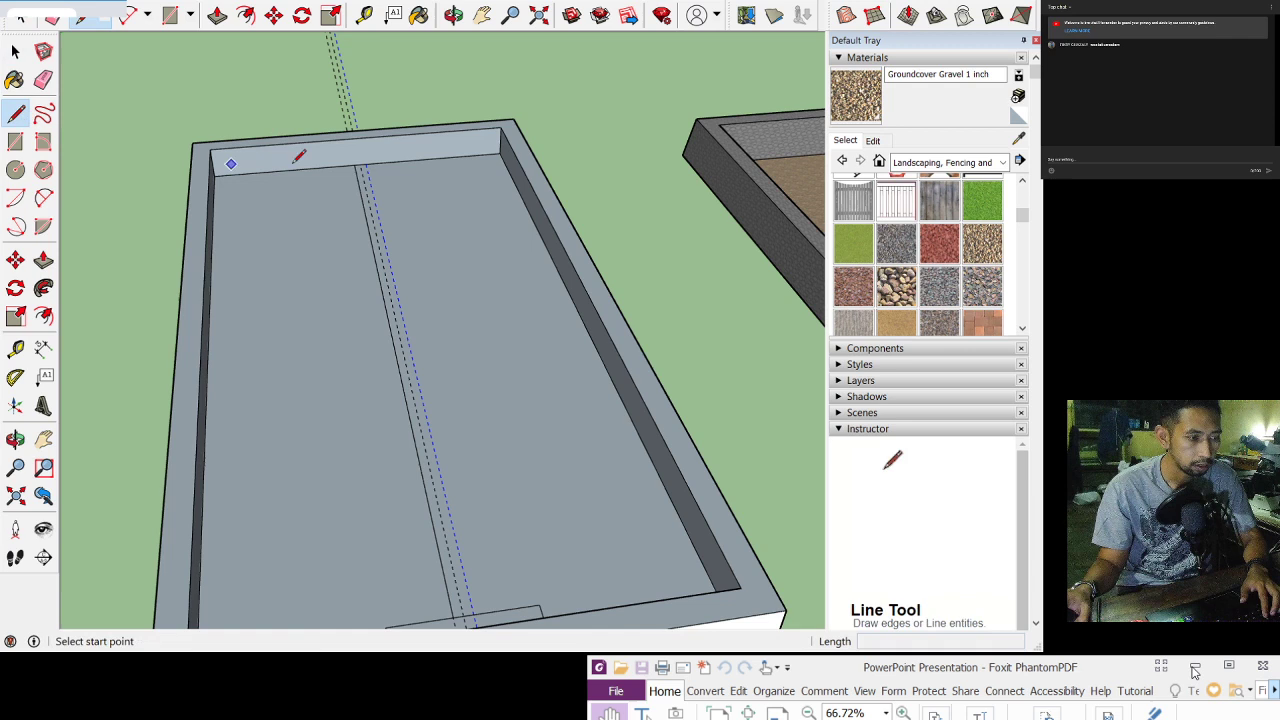
pyautogui.click(366, 162)
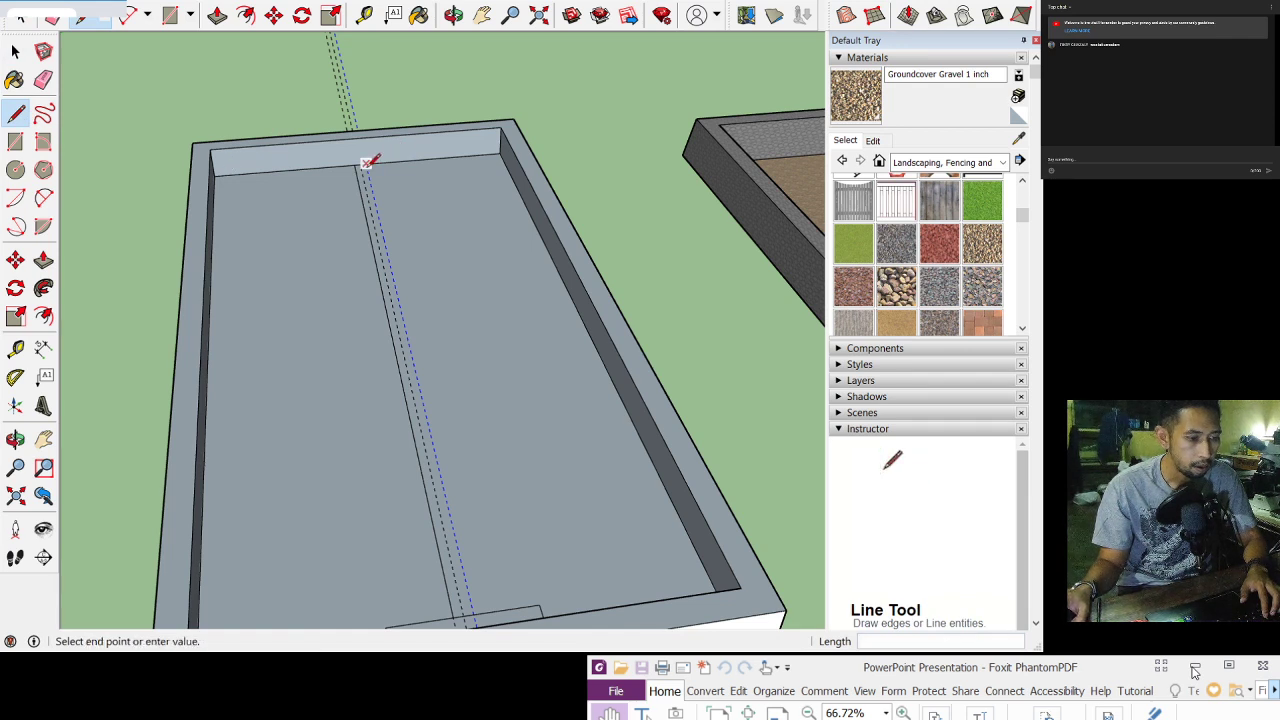
pyautogui.click(473, 612)
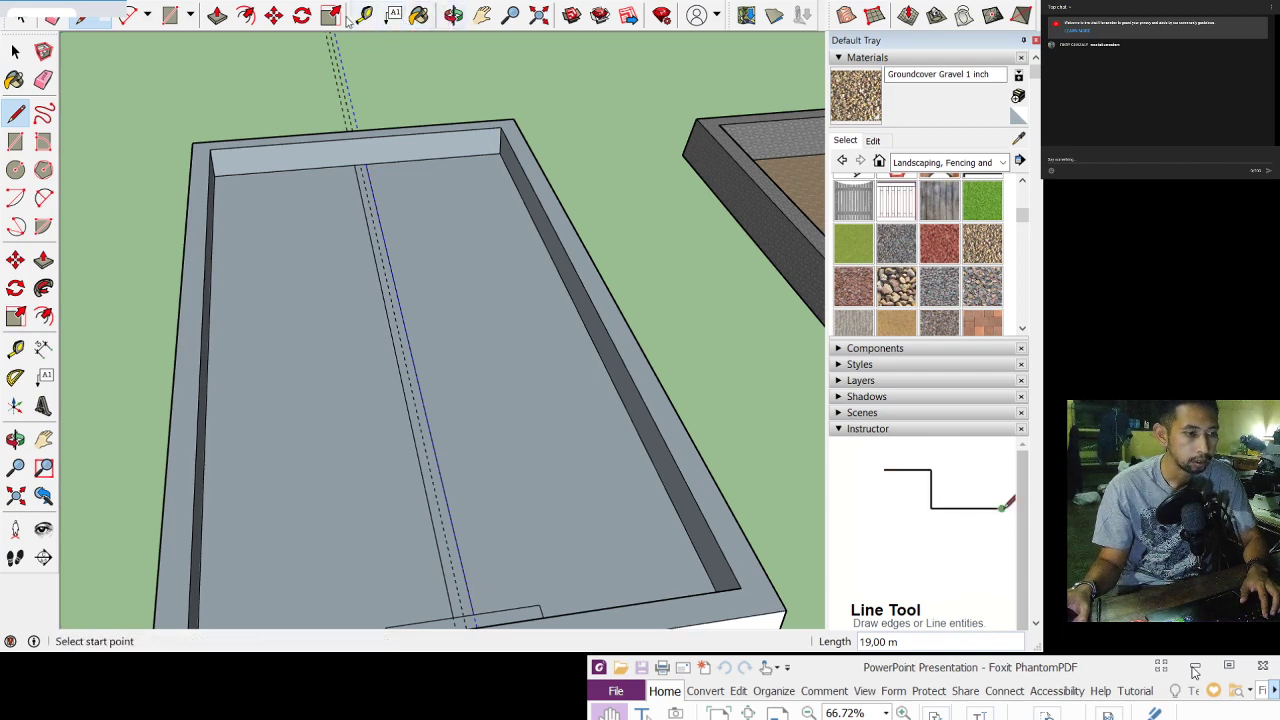
# Step: Pull the recess rectangle on the basin's underside 0,8 m downward with Push/Pull
pyautogui.click(453, 15)
pyautogui.moveTo(420, 180); pyautogui.dragTo(318, 103)
pyautogui.click(14, 50)
pyautogui.click(272, 141)
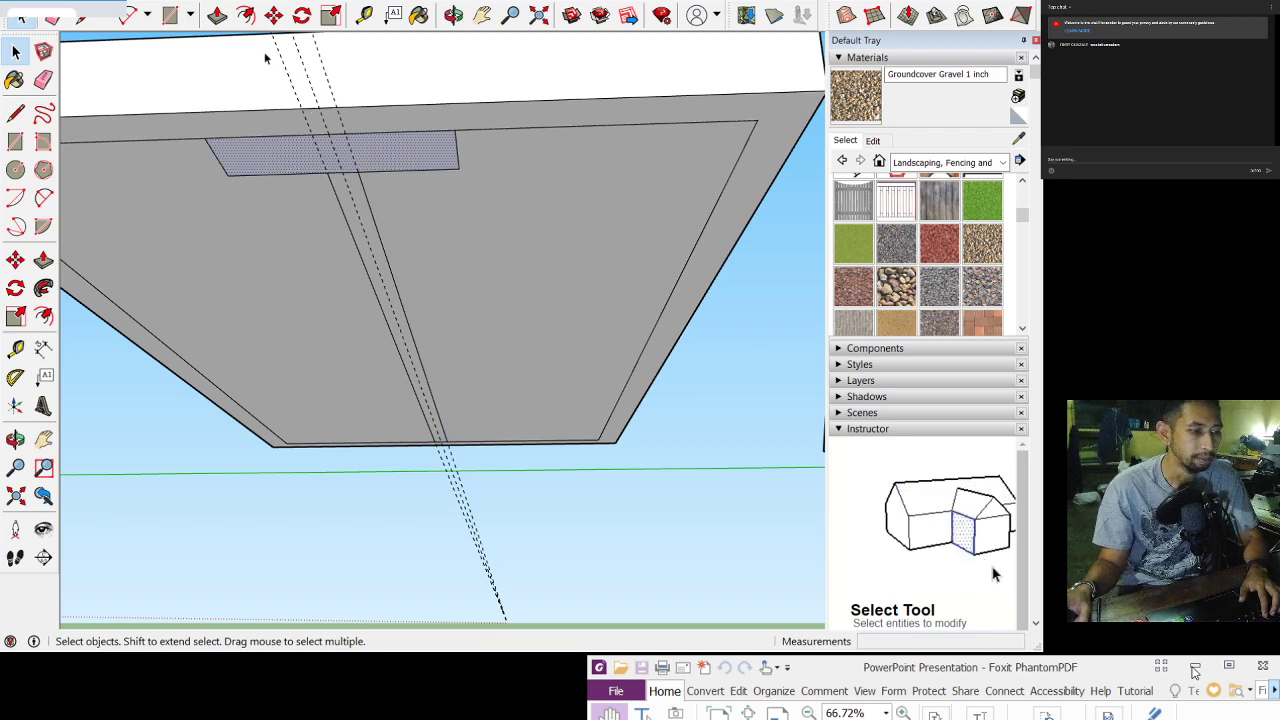
pyautogui.click(217, 14)
pyautogui.click(292, 152)
pyautogui.moveTo(292, 152); pyautogui.dragTo(292, 183)
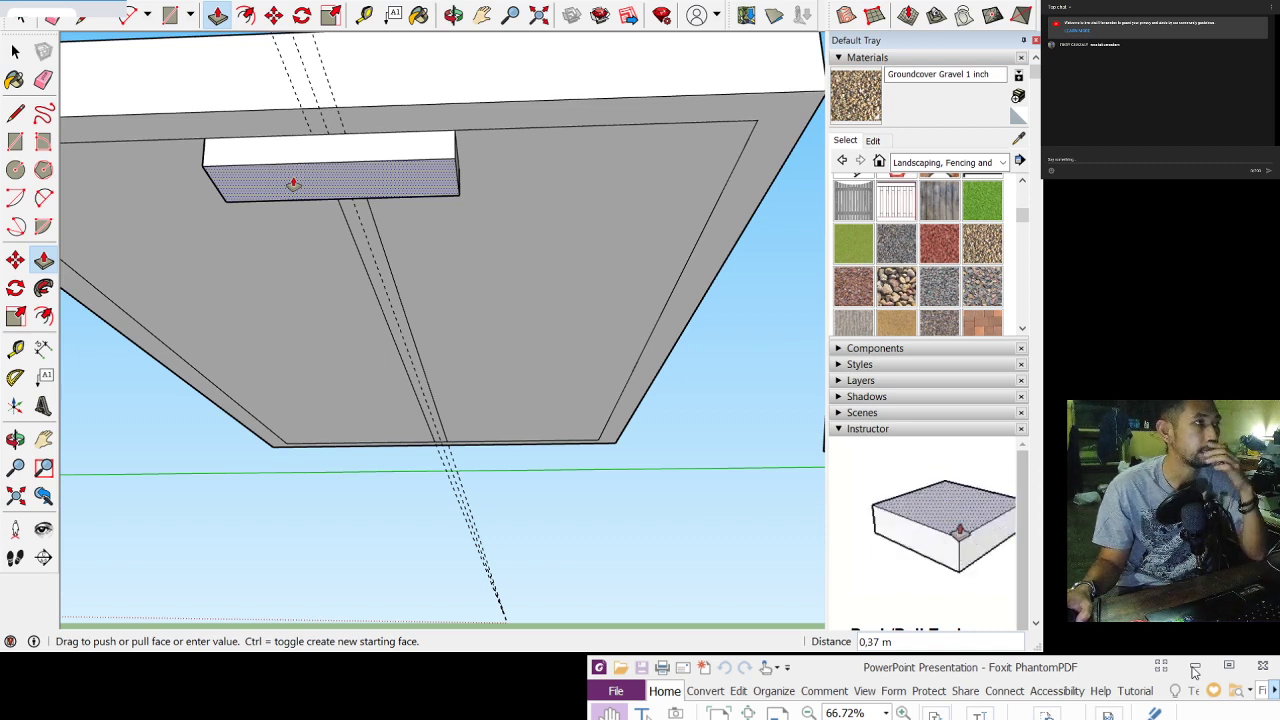
pyautogui.moveTo(292, 183); pyautogui.dragTo(303, 216)
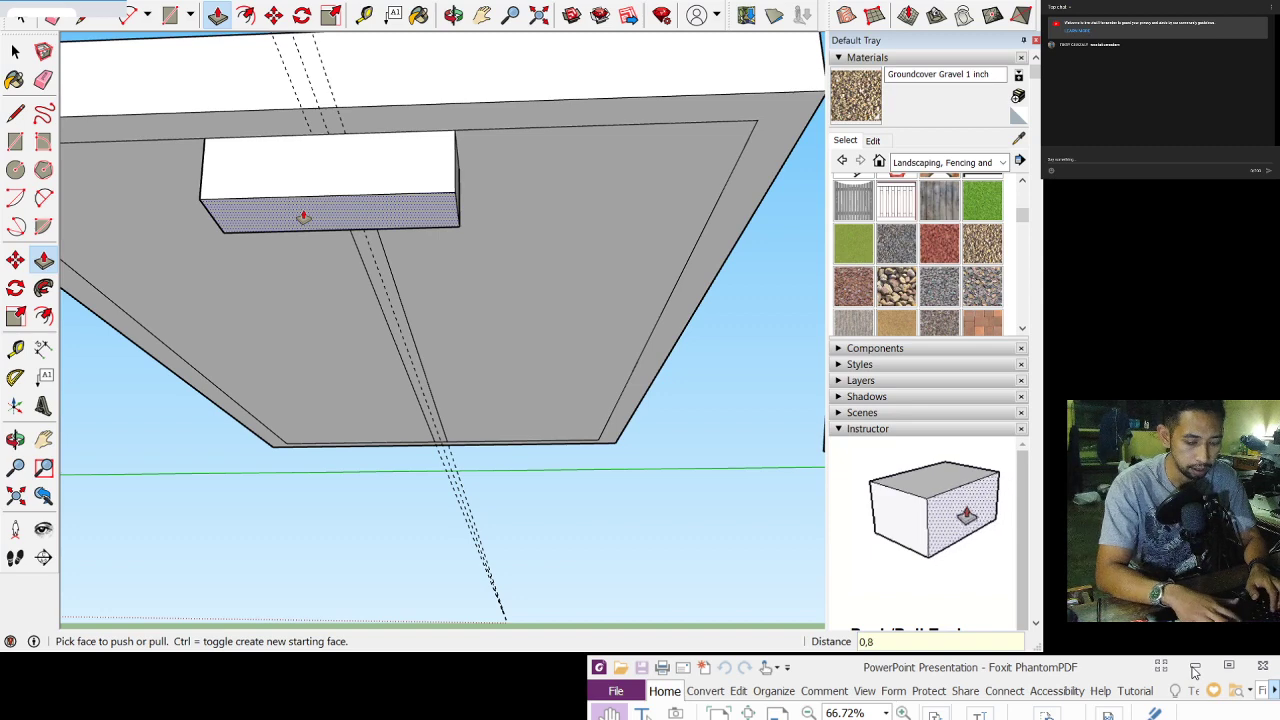
pyautogui.click(303, 217)
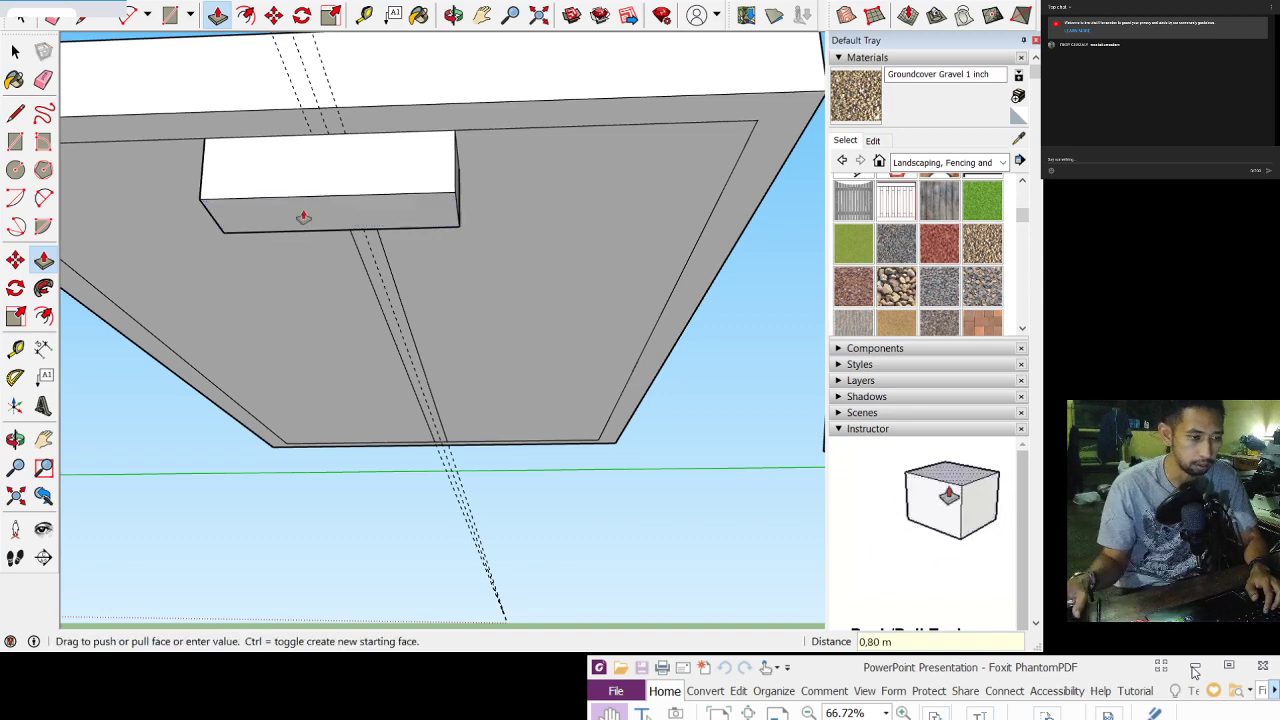
# Step: Delete the centre guide and pull the narrow channel strip on the basin's underside 0,2 m downward with Push/Pull
pyautogui.press('o')
pyautogui.moveTo(303, 217); pyautogui.dragTo(226, 355)
pyautogui.moveTo(353, 303); pyautogui.dragTo(330, 90)
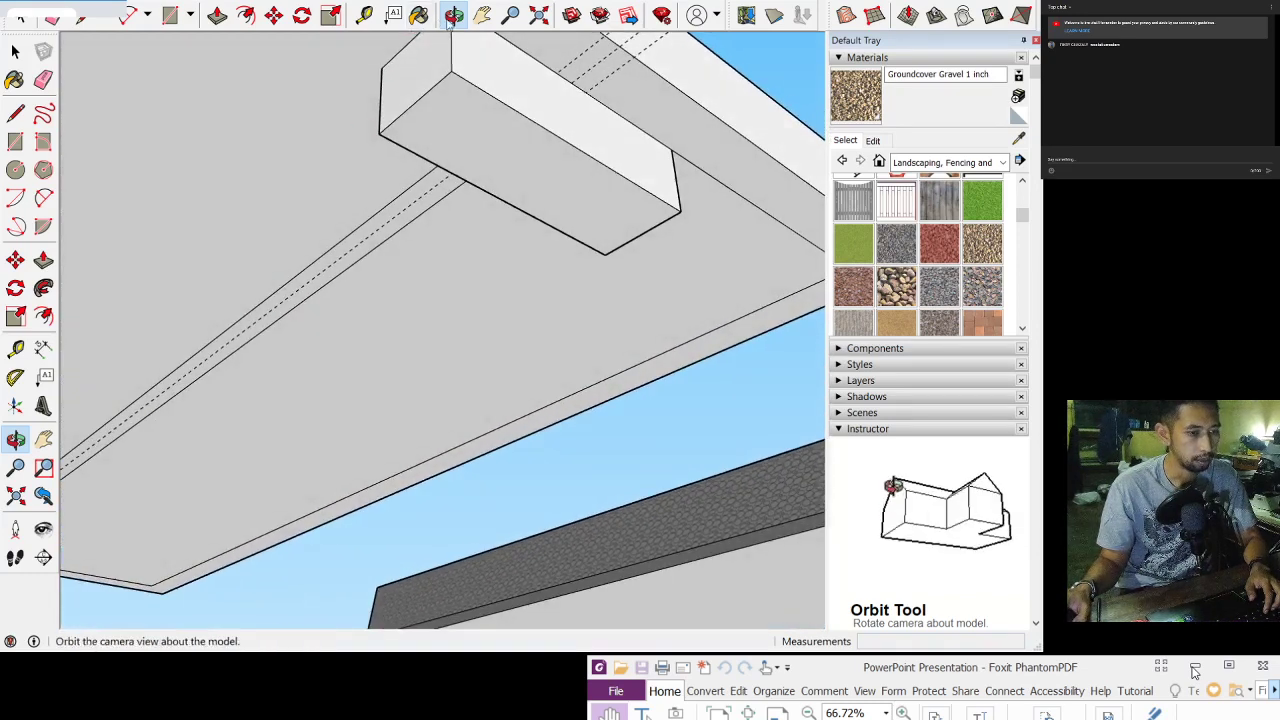
pyautogui.click(482, 14)
pyautogui.moveTo(275, 218)
pyautogui.mouseDown()
pyautogui.moveTo(469, 183)
pyautogui.moveTo(583, 217)
pyautogui.mouseUp()
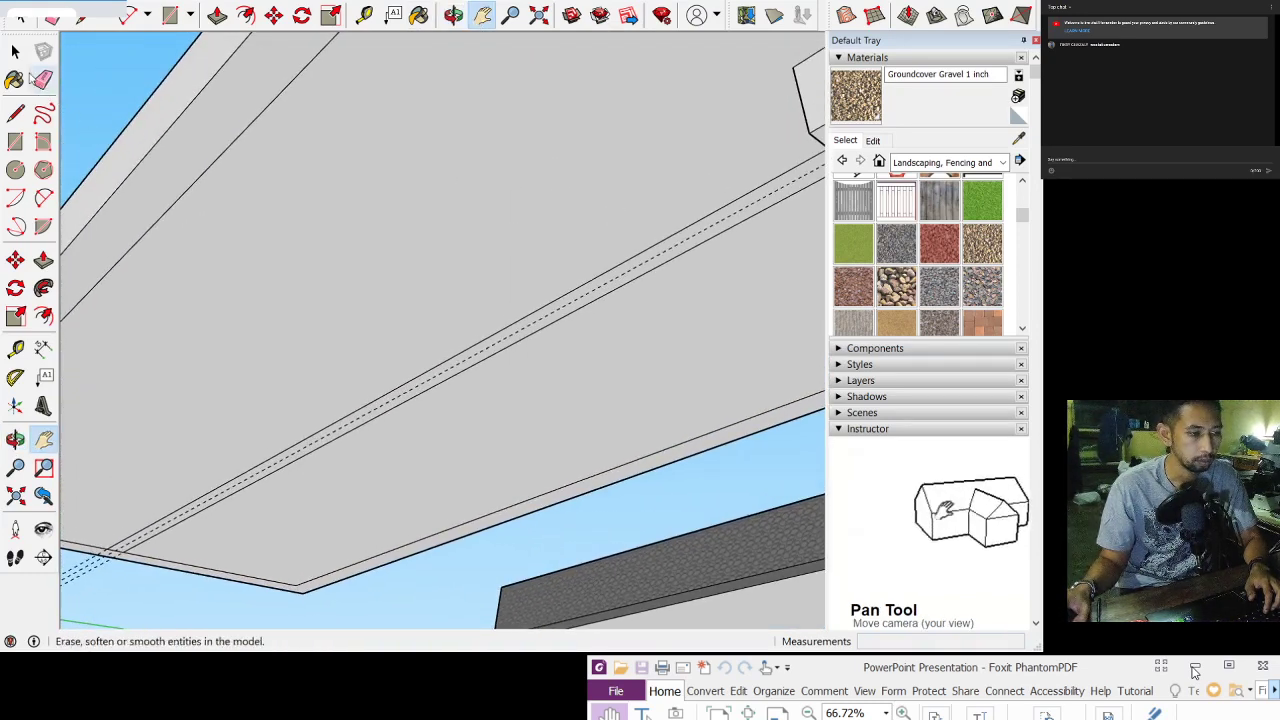
pyautogui.press('space')
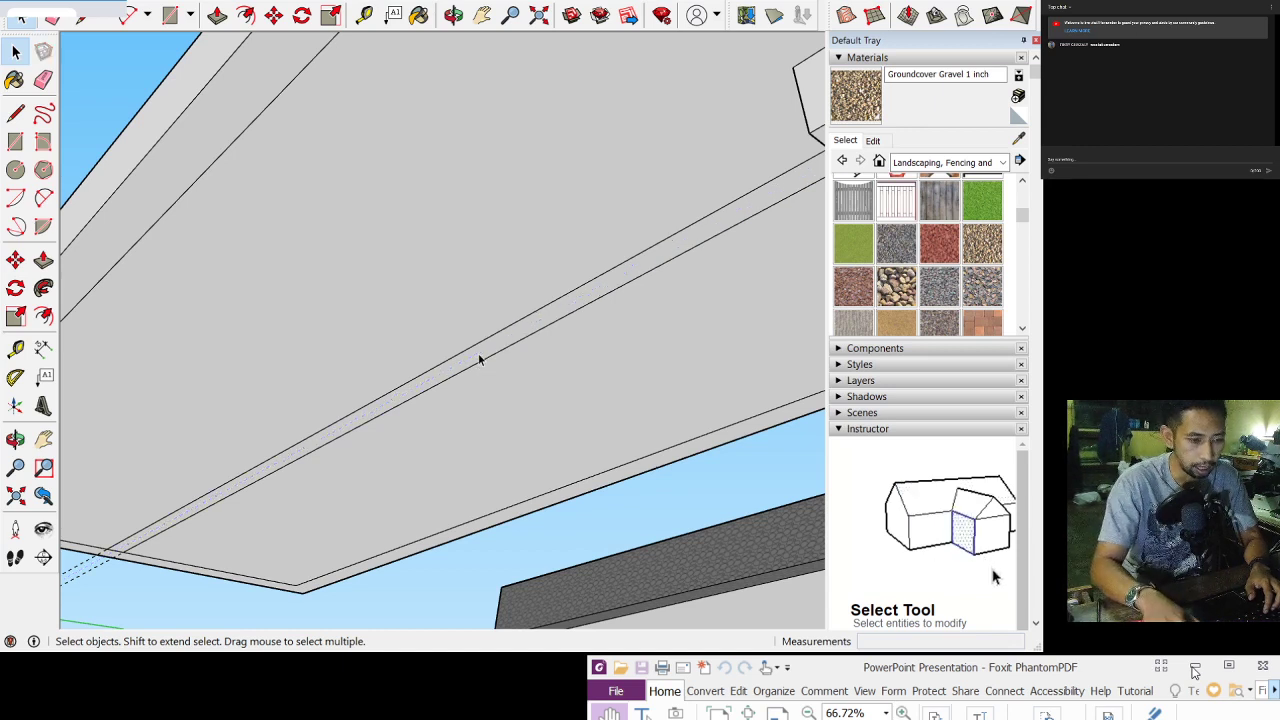
pyautogui.click(479, 360)
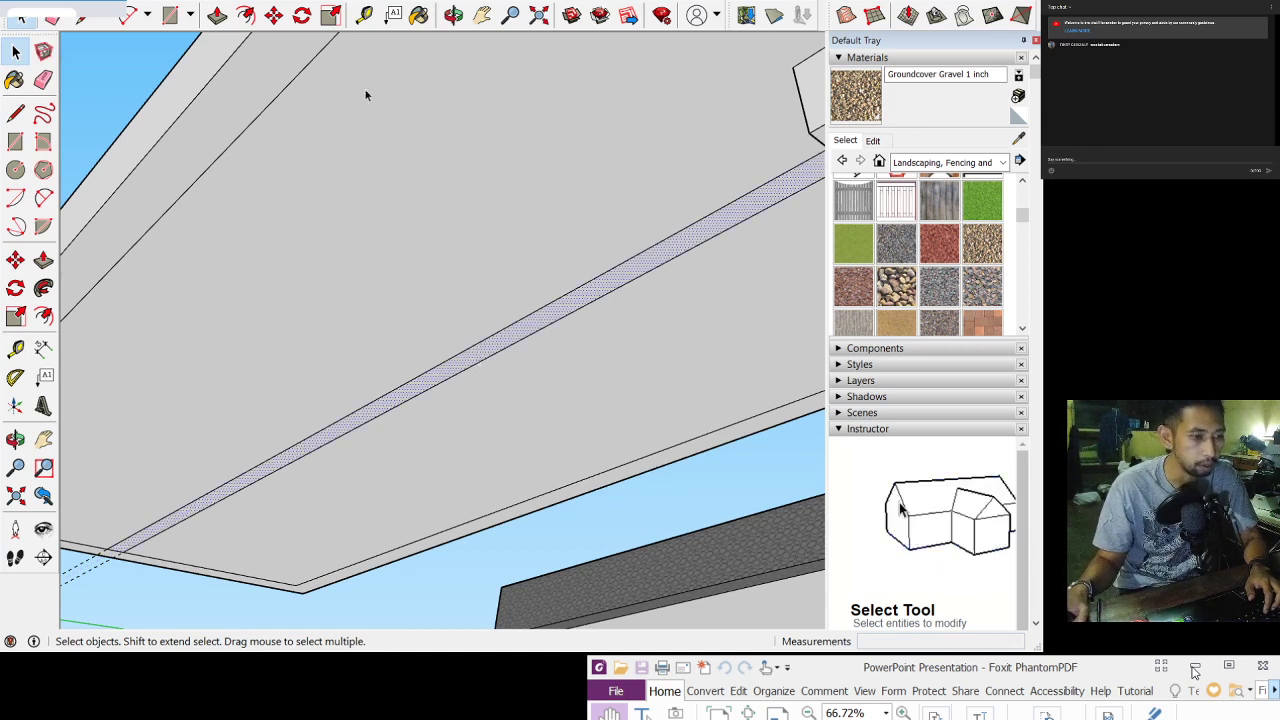
pyautogui.click(217, 14)
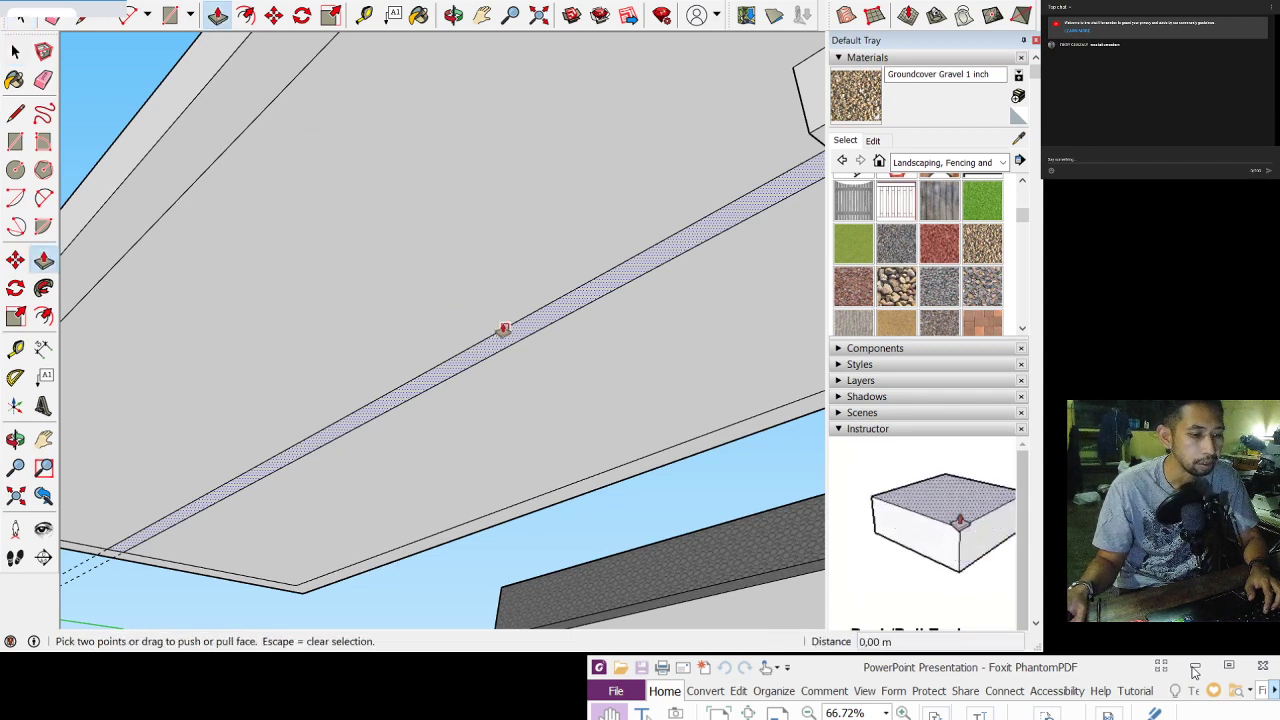
pyautogui.click(512, 340)
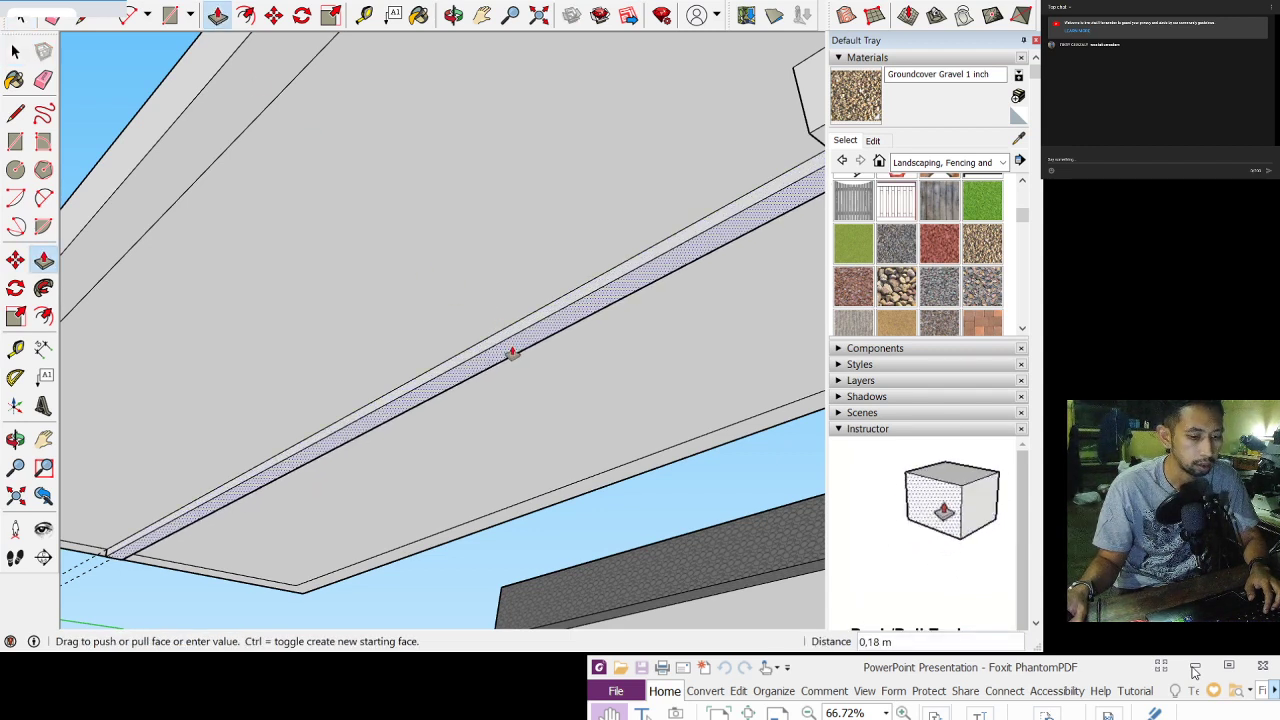
pyautogui.click(511, 352)
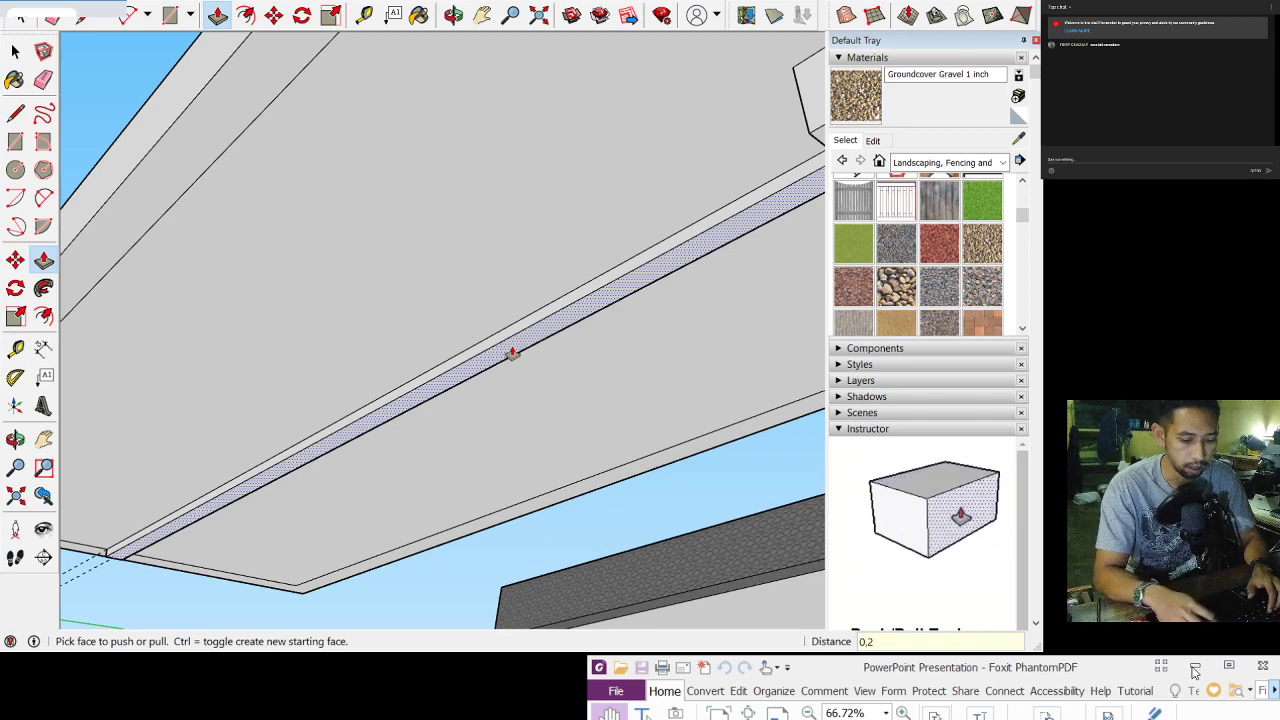
pyautogui.click(511, 353)
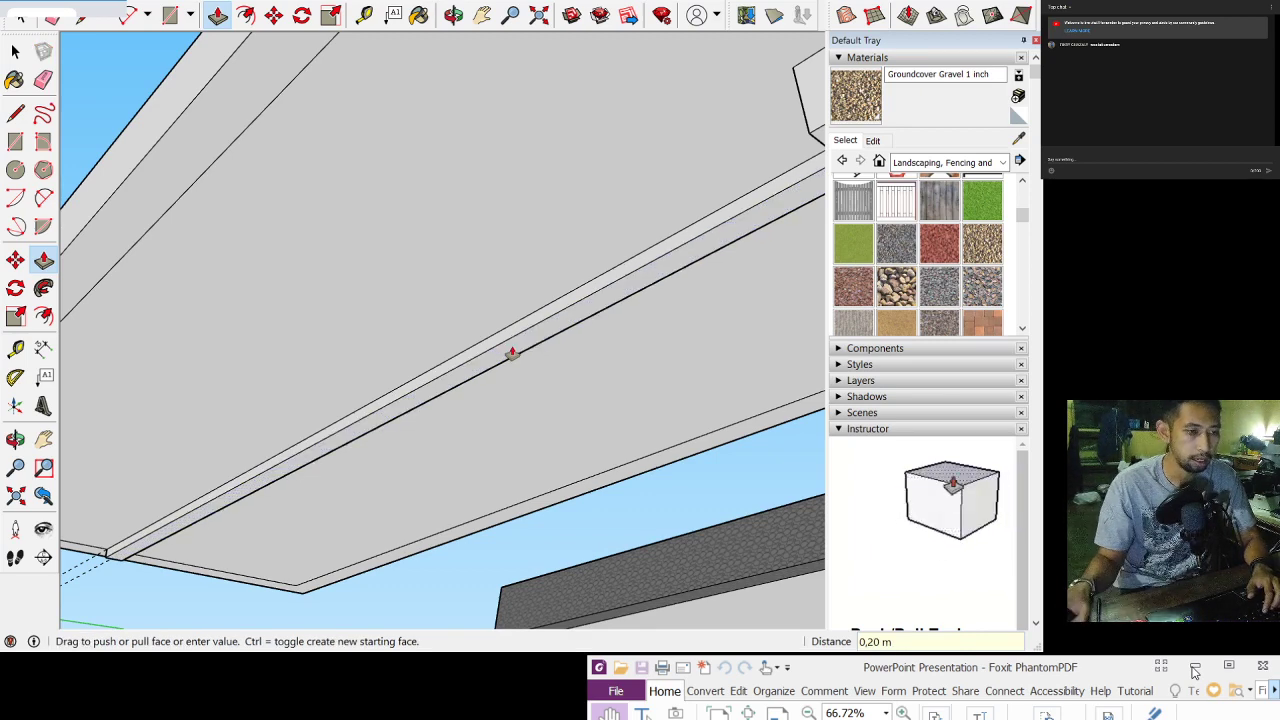
# Step: Inside the basin, scale one long side wall of the channel along the green axis to about 0,82, making its upper edge slope
pyautogui.click(453, 15)
pyautogui.moveTo(470, 250)
pyautogui.mouseDown()
pyautogui.moveTo(480, 271)
pyautogui.moveTo(553, 250)
pyautogui.moveTo(563, 226)
pyautogui.moveTo(554, 260)
pyautogui.moveTo(457, 343)
pyautogui.moveTo(474, 270)
pyautogui.moveTo(563, 294)
pyautogui.moveTo(471, 309)
pyautogui.moveTo(511, 297)
pyautogui.moveTo(440, 266)
pyautogui.moveTo(469, 271)
pyautogui.moveTo(477, 243)
pyautogui.moveTo(478, 258)
pyautogui.mouseUp()
pyautogui.scroll(5, 474, 270)
pyautogui.scroll(4, 511, 297)
pyautogui.press('space')
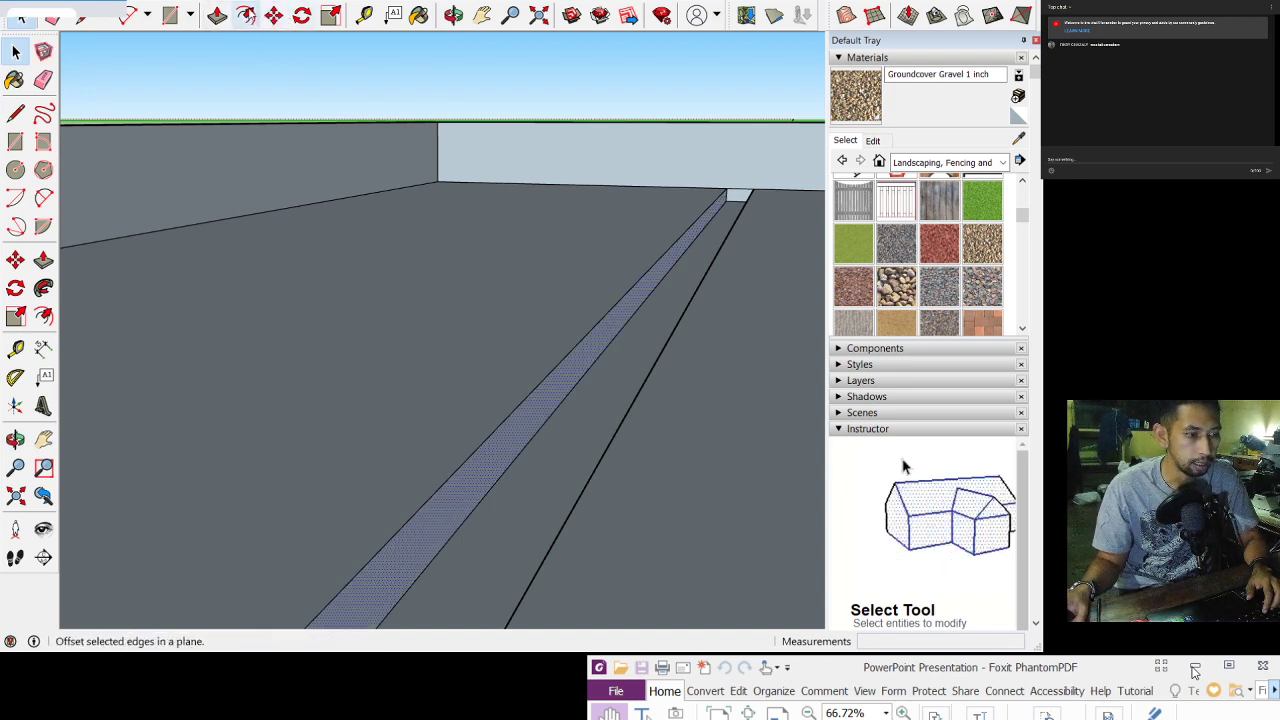
pyautogui.press('f')
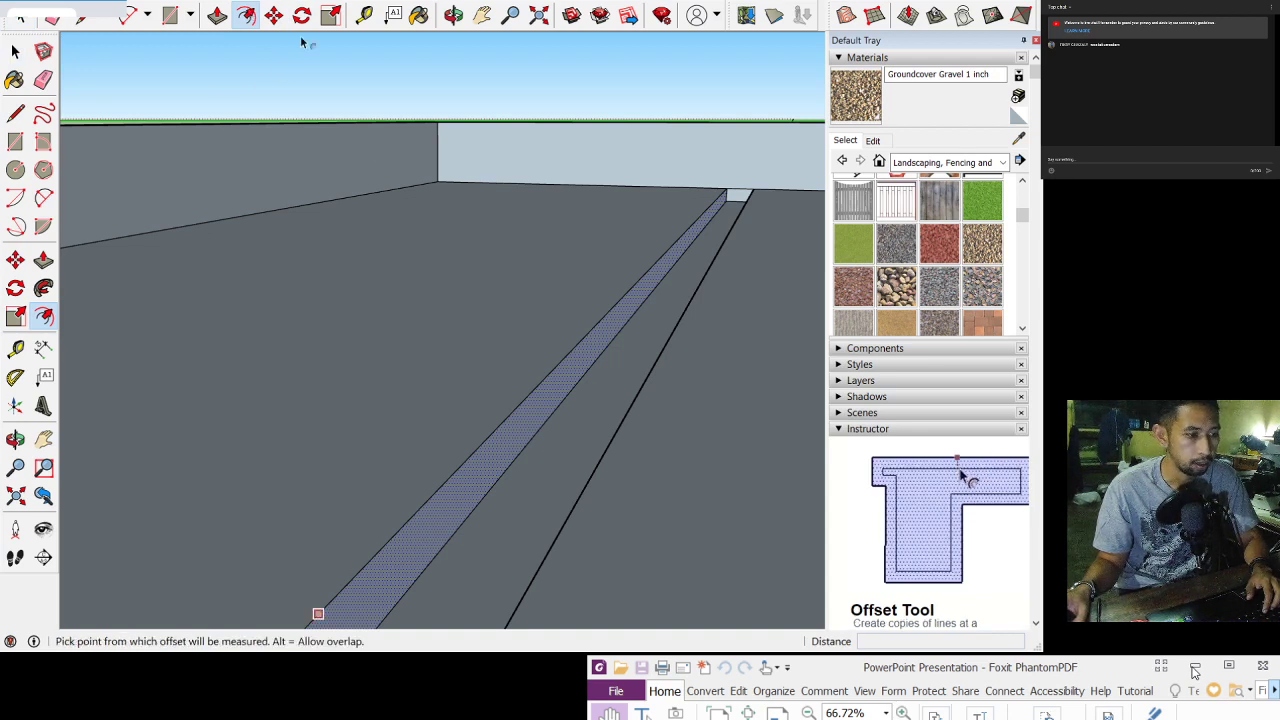
pyautogui.click(331, 15)
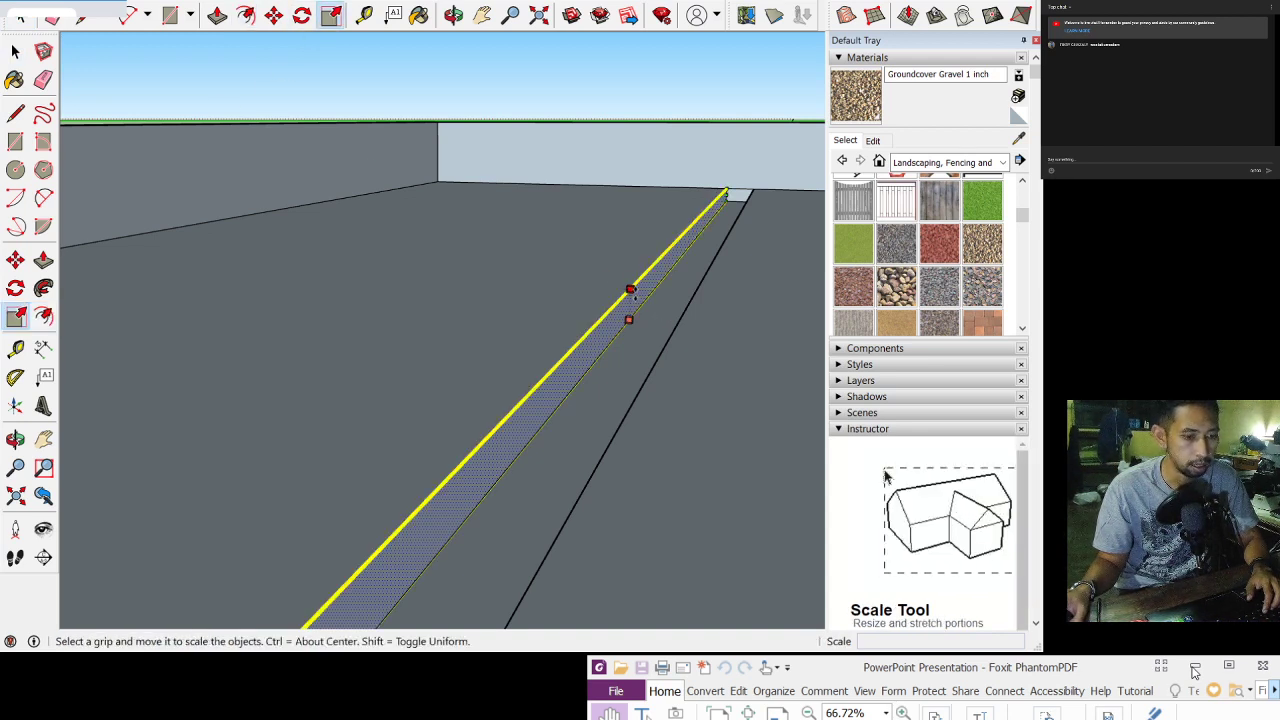
pyautogui.scroll(5, 634, 296)
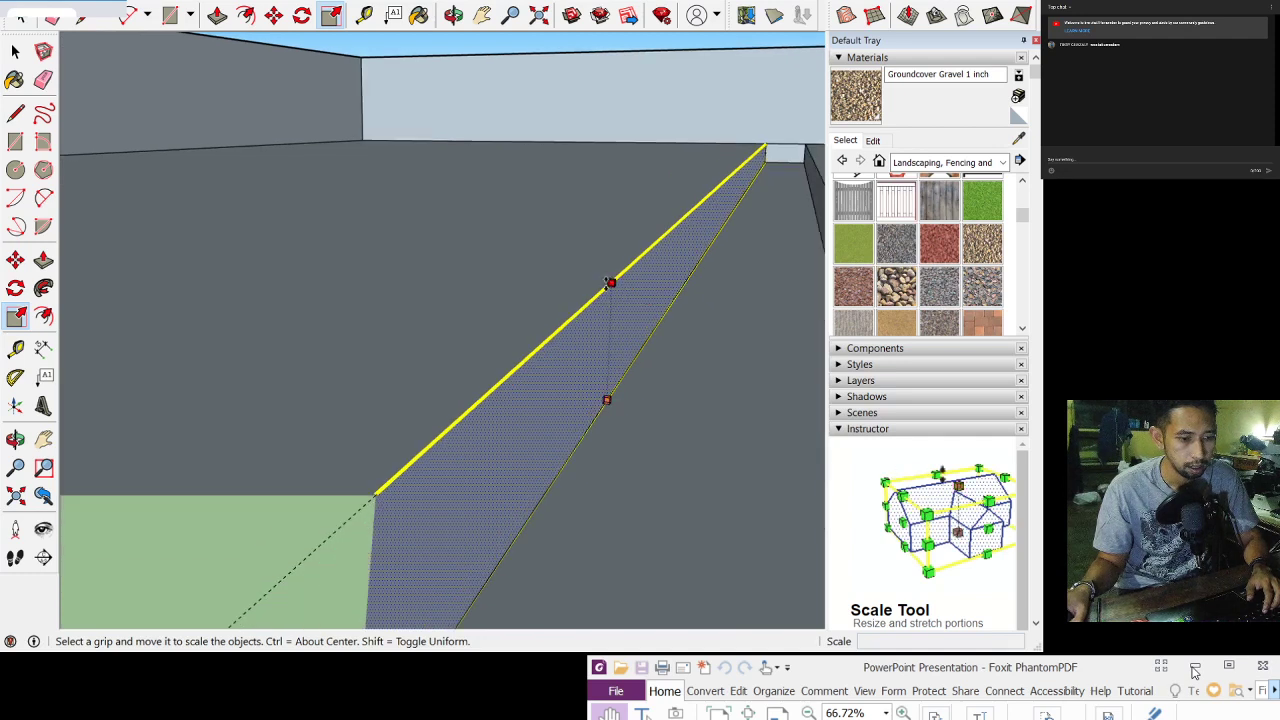
pyautogui.moveTo(611, 284); pyautogui.dragTo(614, 296)
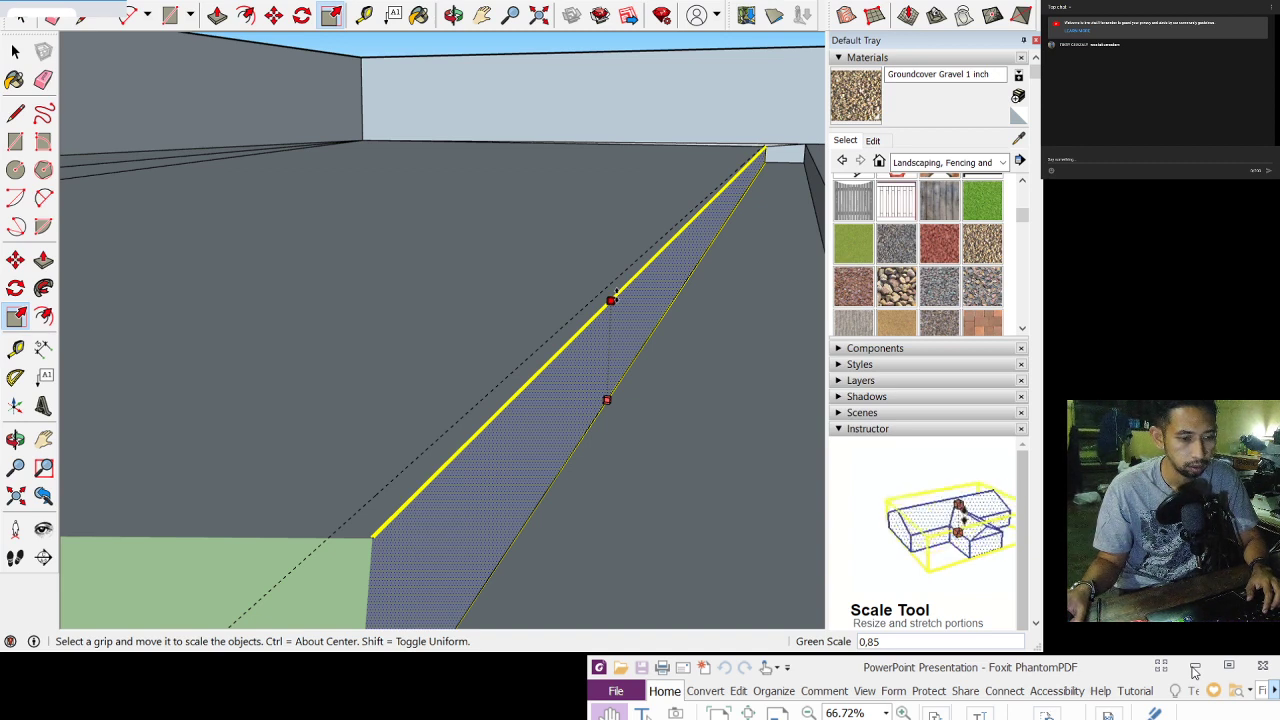
pyautogui.moveTo(615, 292); pyautogui.dragTo(615, 302)
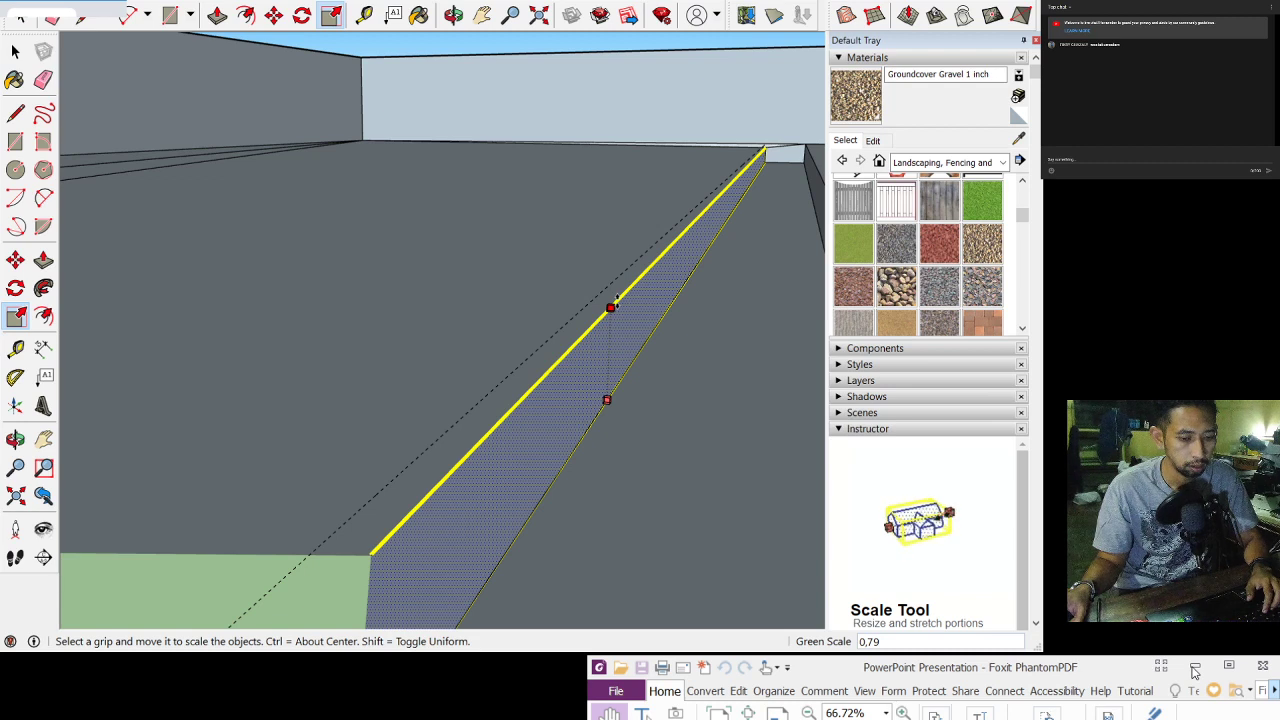
pyautogui.moveTo(611, 306); pyautogui.dragTo(615, 299)
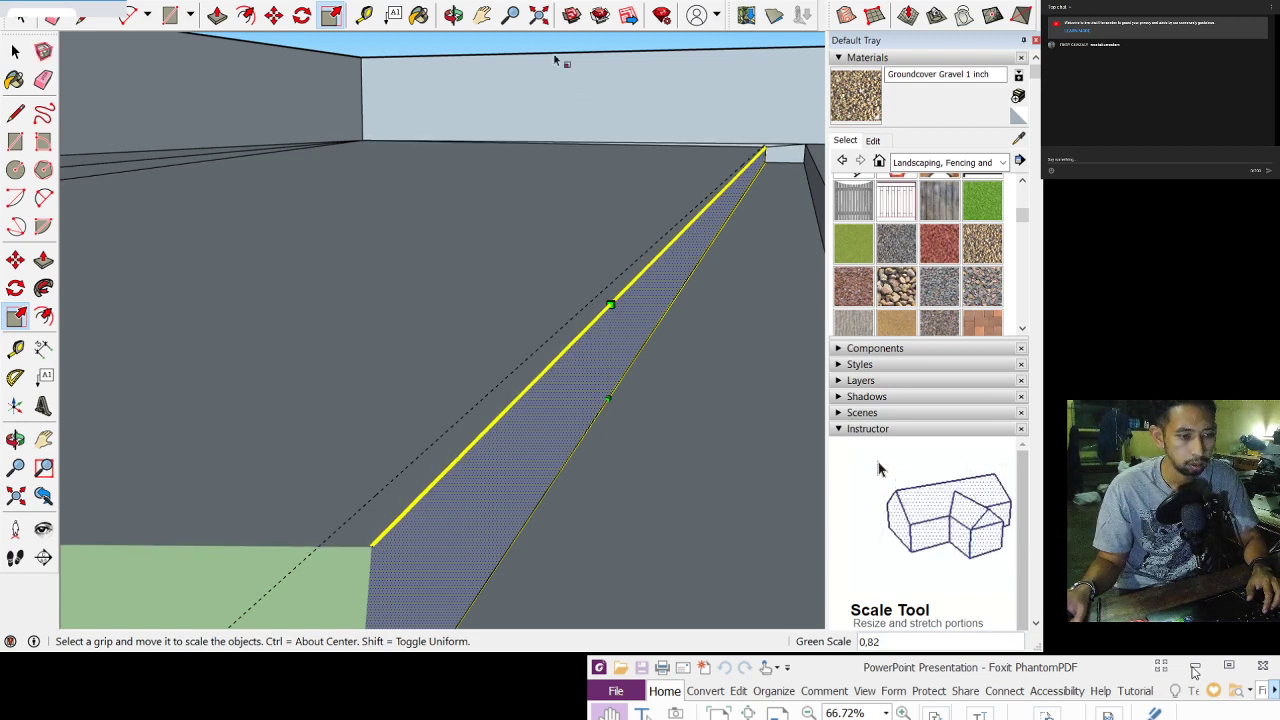
# Step: Scale the channel's opposite long side wall along the green axis to about 0,83
pyautogui.moveTo(540, 70); pyautogui.dragTo(543, 118, button='middle')
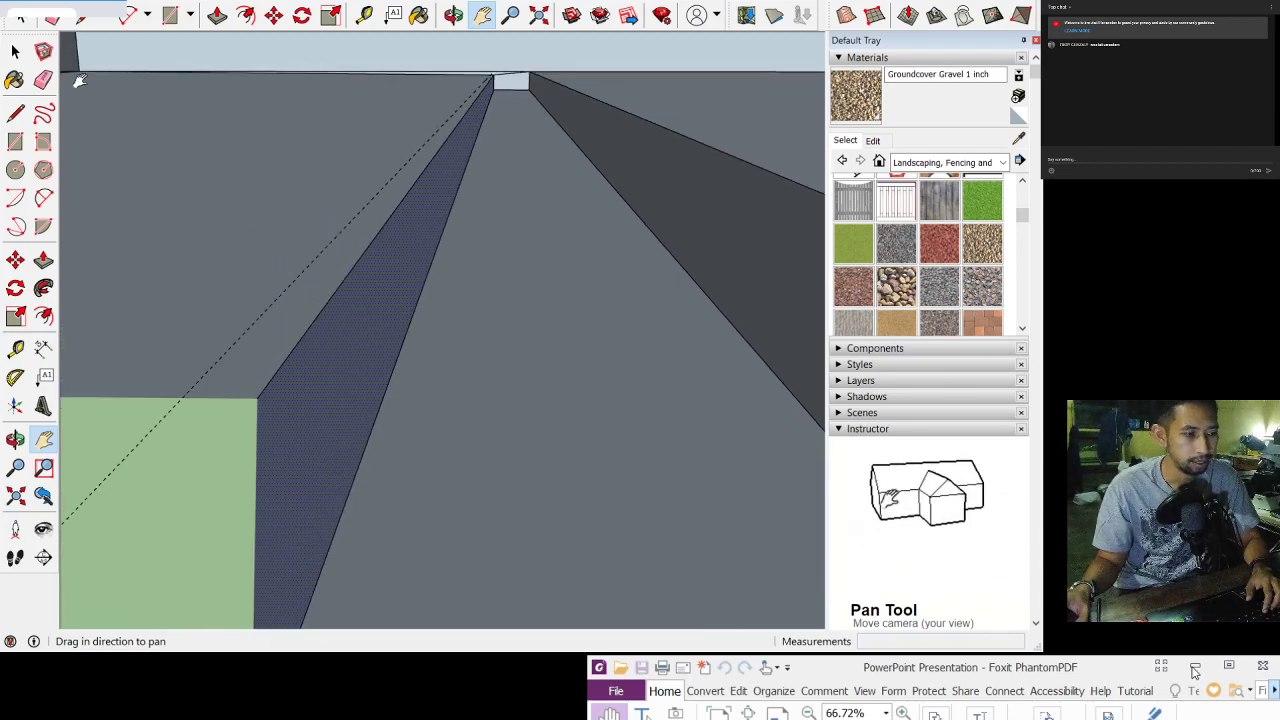
pyautogui.click(677, 193)
pyautogui.click(330, 14)
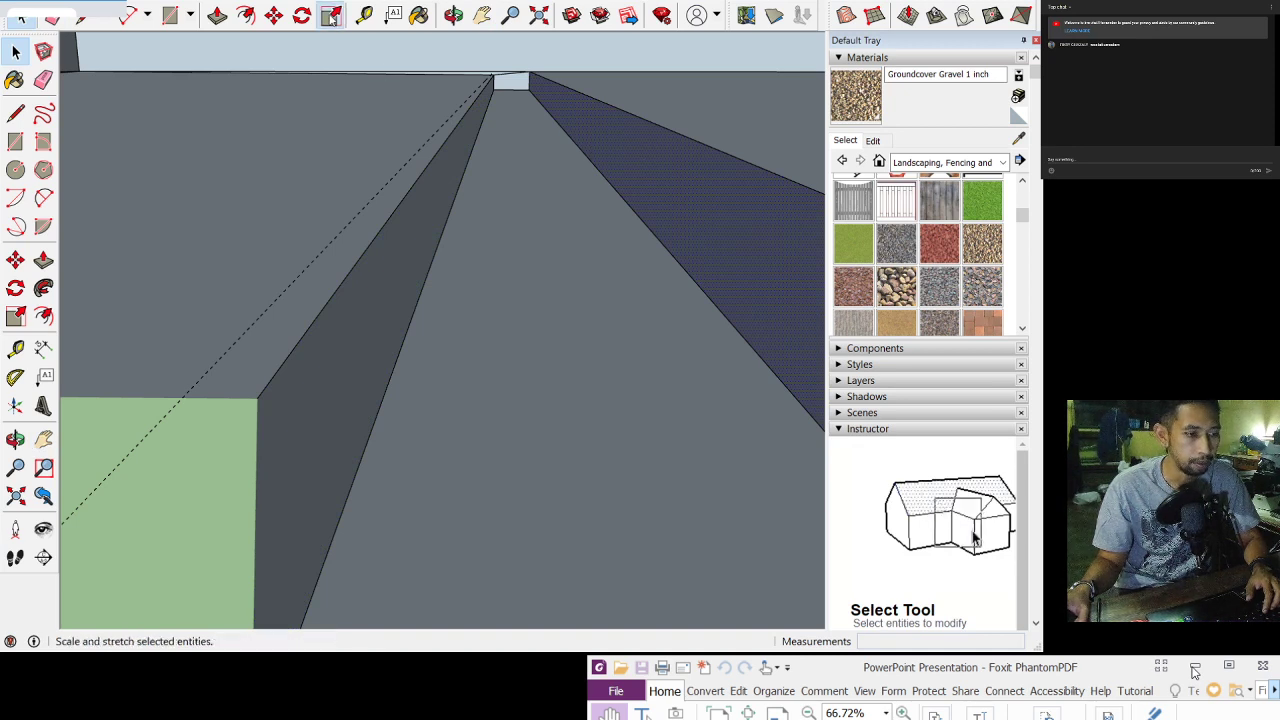
pyautogui.click(330, 14)
pyautogui.click(680, 135)
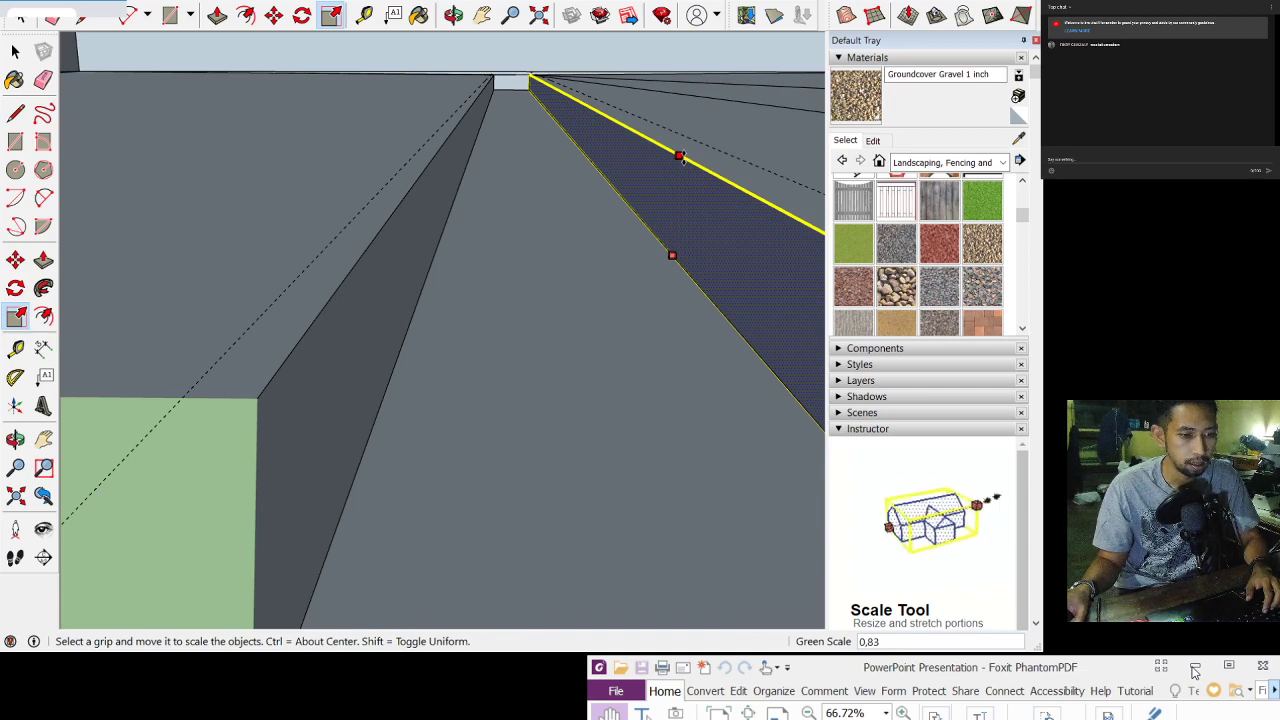
pyautogui.click(678, 158)
# Step: Delete the remaining guides and the two diagonal fold edges on the basin floor on one side of the channel
pyautogui.moveTo(677, 156); pyautogui.dragTo(510, 18, button='middle')
pyautogui.click(453, 15)
pyautogui.moveTo(460, 115); pyautogui.dragTo(489, 187)
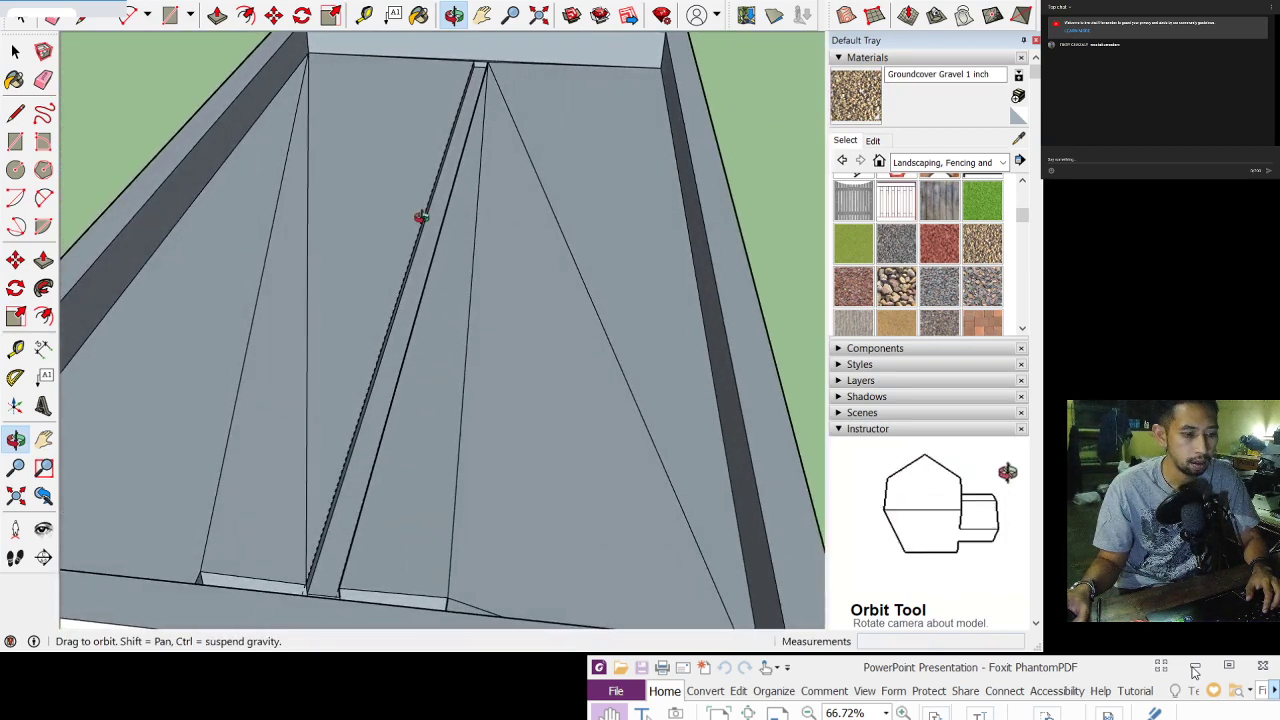
pyautogui.moveTo(354, 214); pyautogui.dragTo(285, 371)
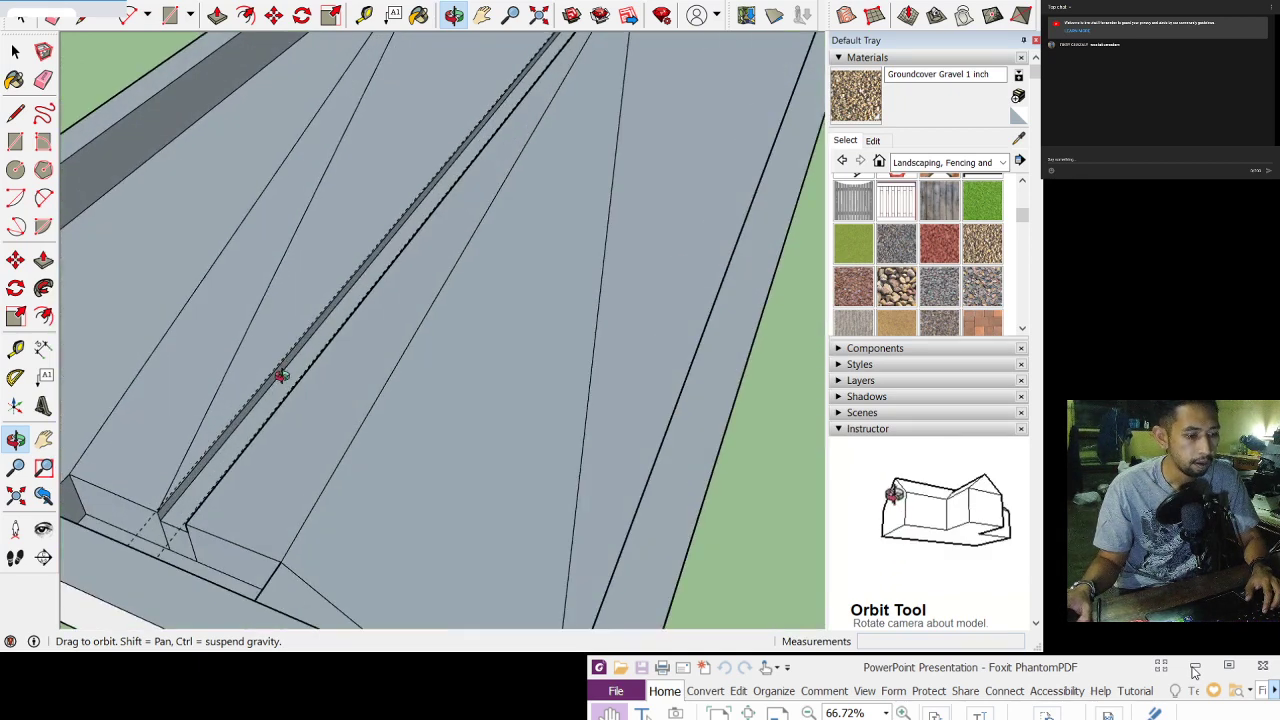
pyautogui.press('space')
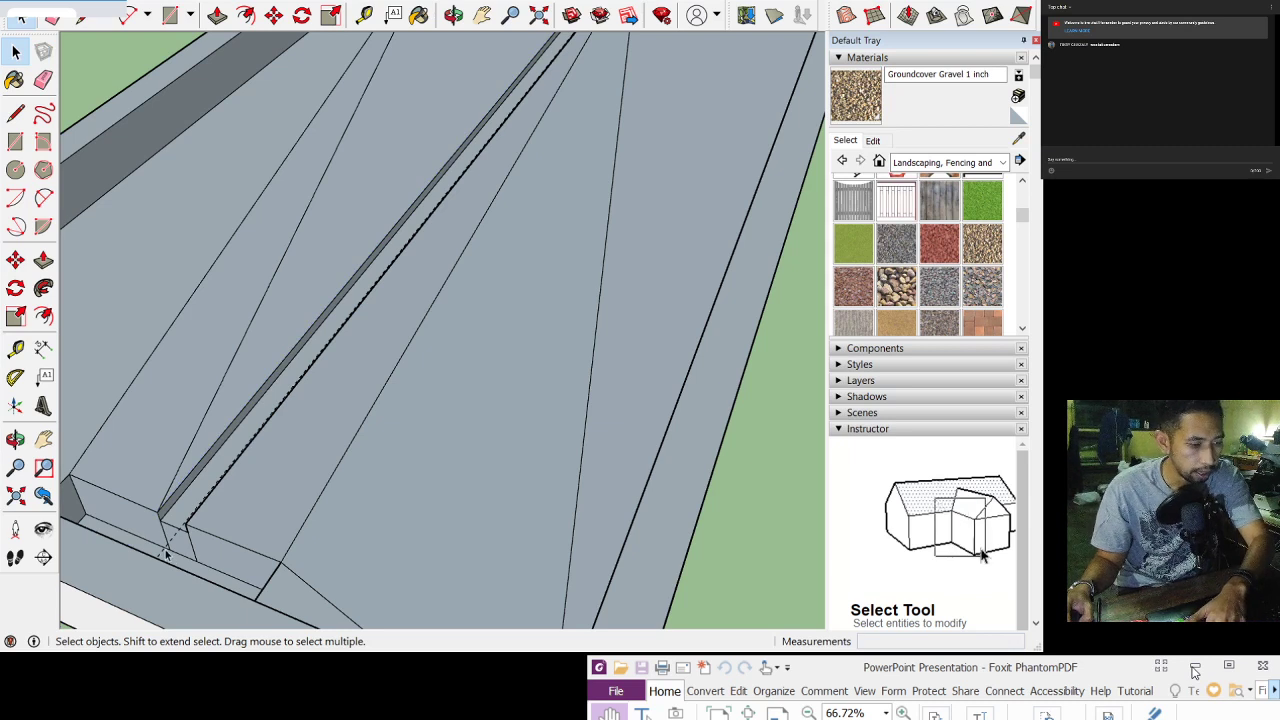
pyautogui.click(239, 230)
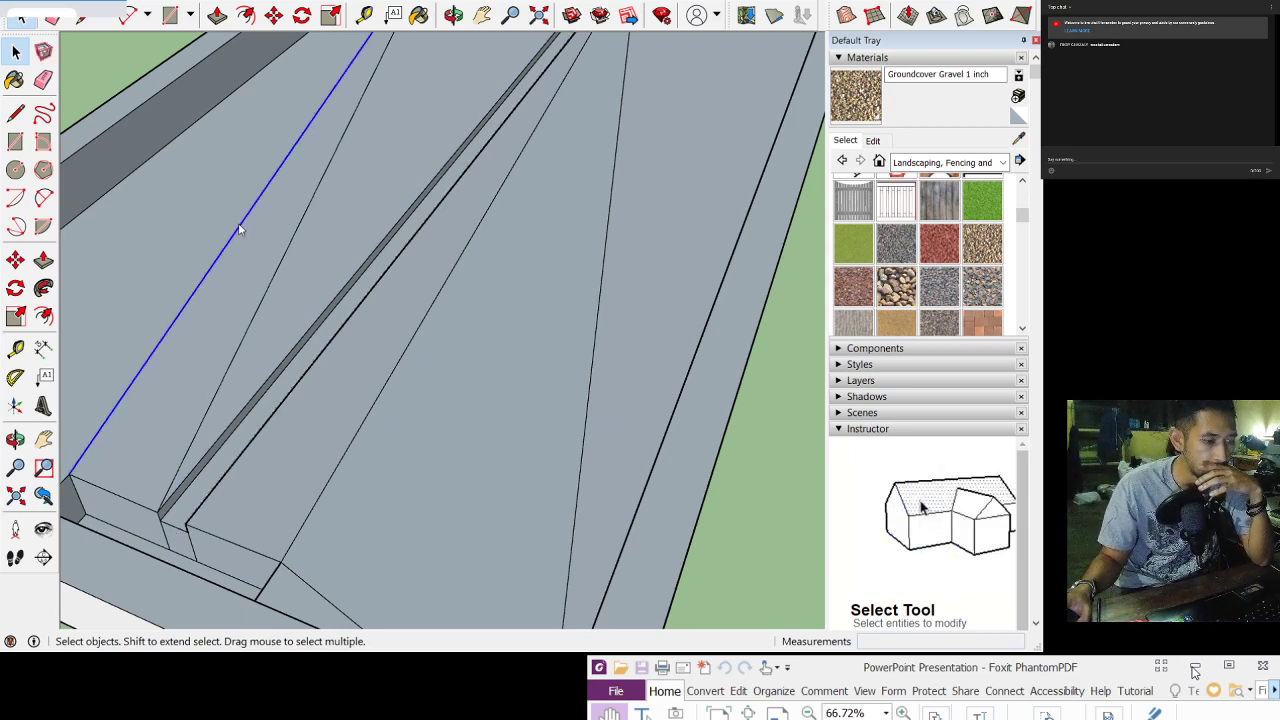
pyautogui.press('Delete')
pyautogui.click(287, 251)
pyautogui.press('Delete')
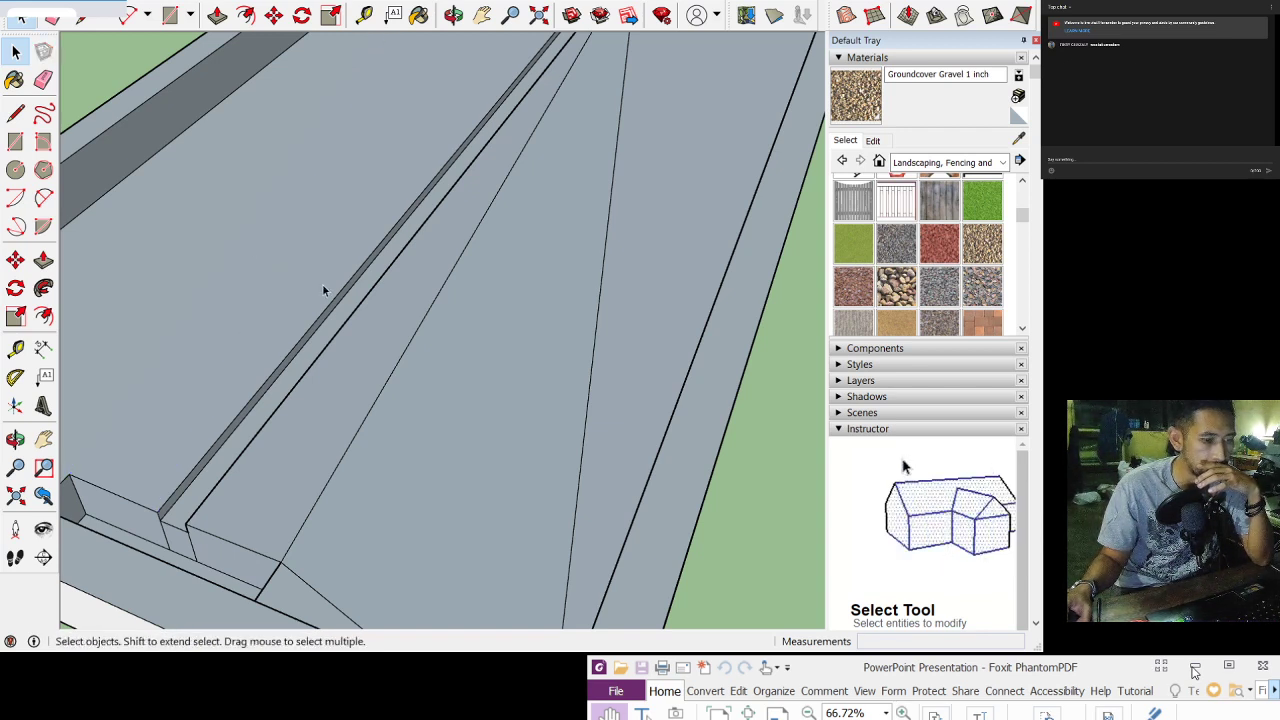
# Step: Delete the two diagonal fold edges on the basin floor on the other side of the channel
pyautogui.click(611, 205)
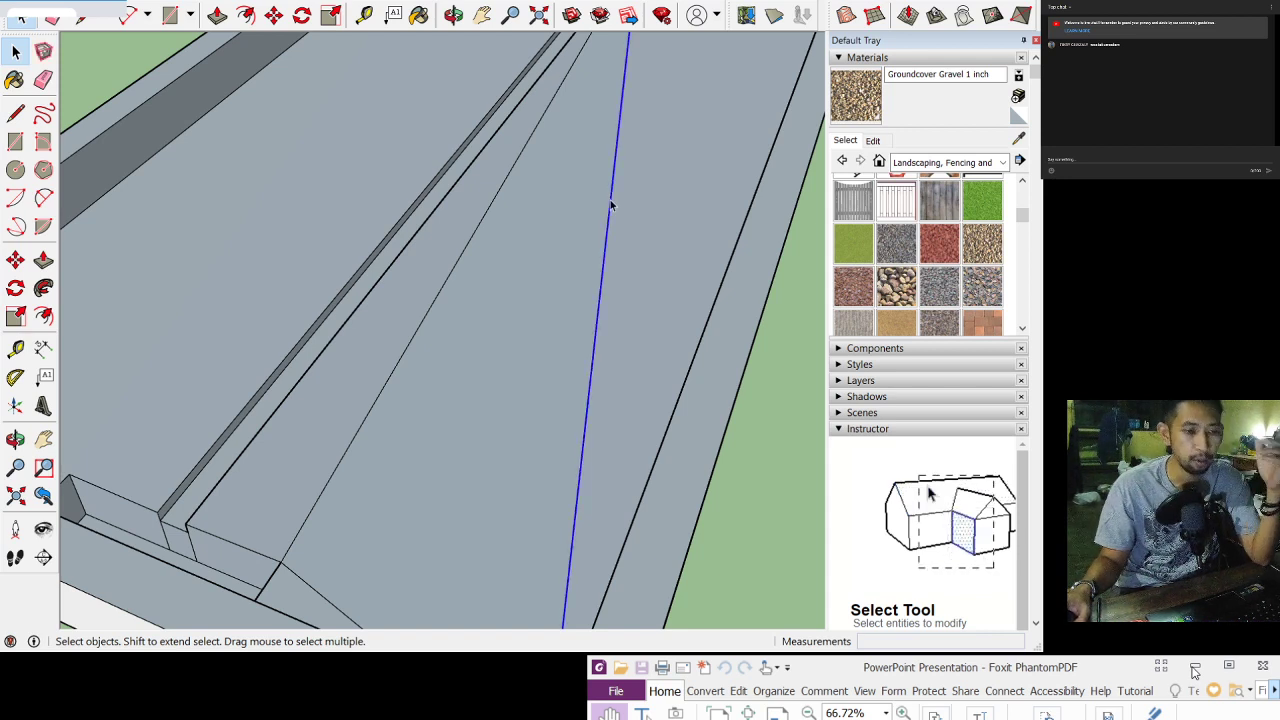
pyautogui.press('Delete')
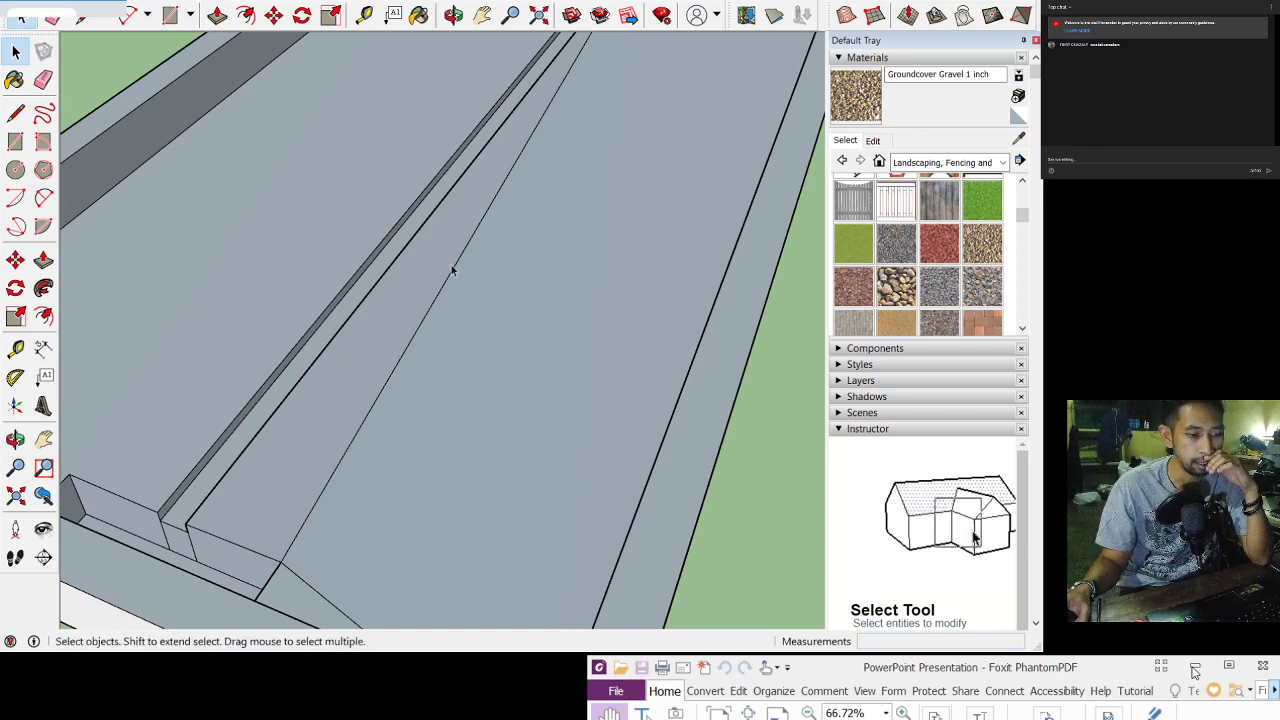
pyautogui.click(453, 271)
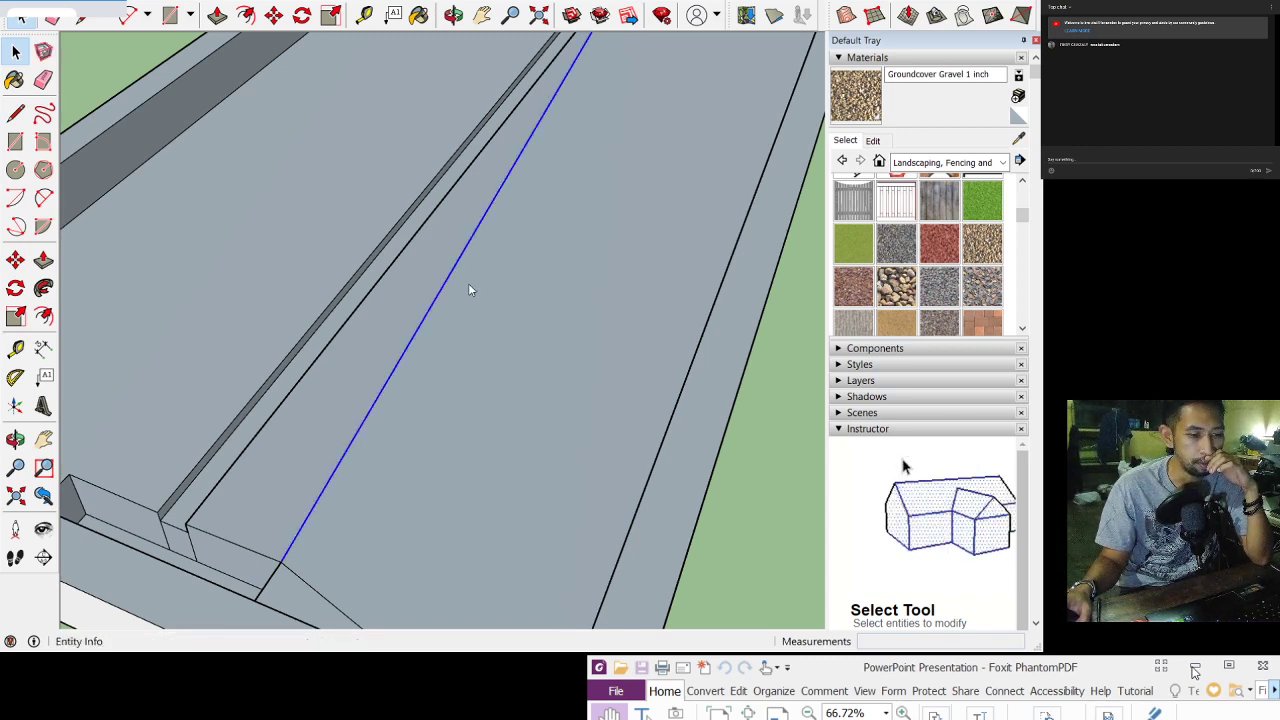
pyautogui.press('Delete')
# Step: Delete the leftover slanted edge running from the recess corner across the basin floor
pyautogui.scroll(-1, 459, 294)
pyautogui.scroll(-4, 459, 294)
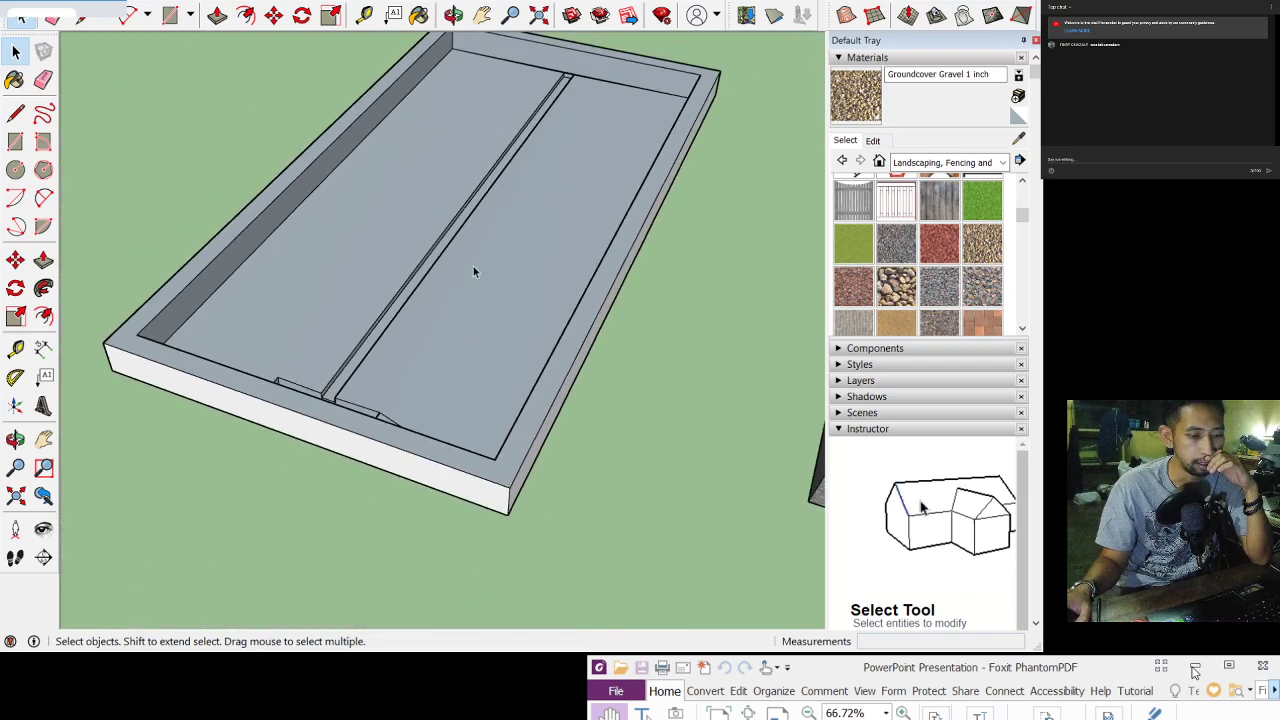
pyautogui.click(453, 15)
pyautogui.moveTo(543, 206); pyautogui.dragTo(129, 126)
pyautogui.click(16, 51)
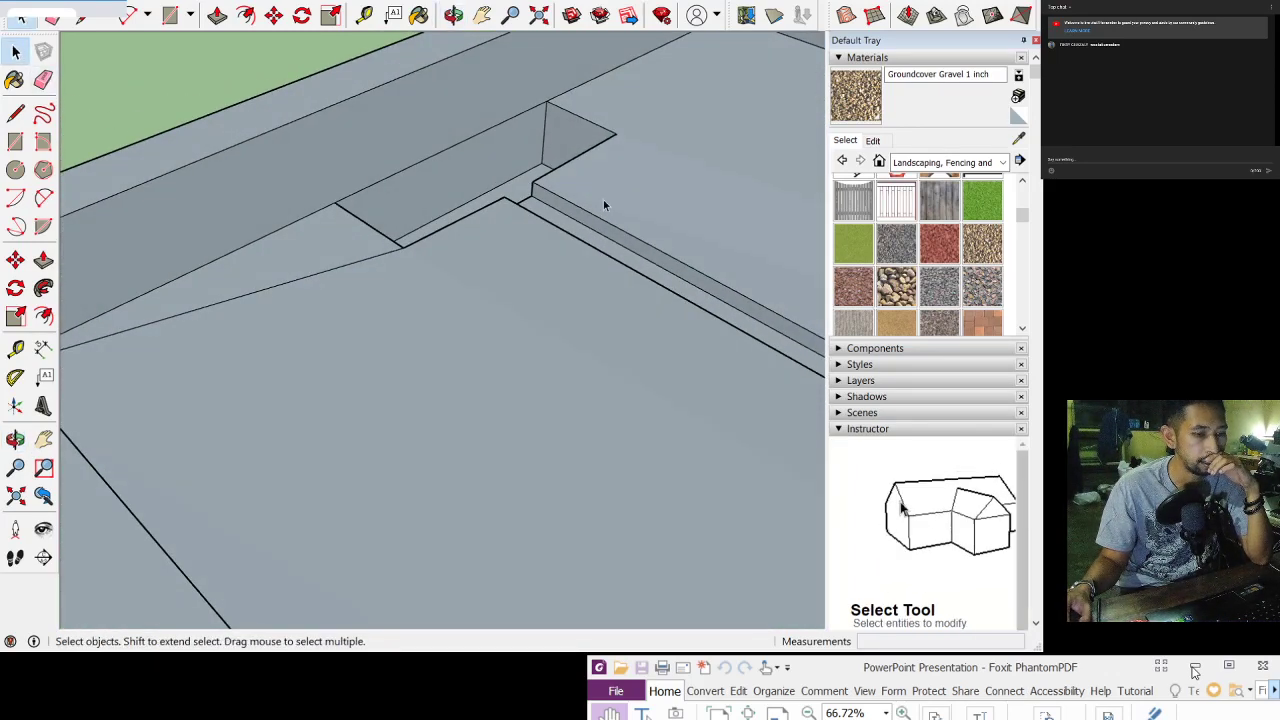
pyautogui.click(378, 260)
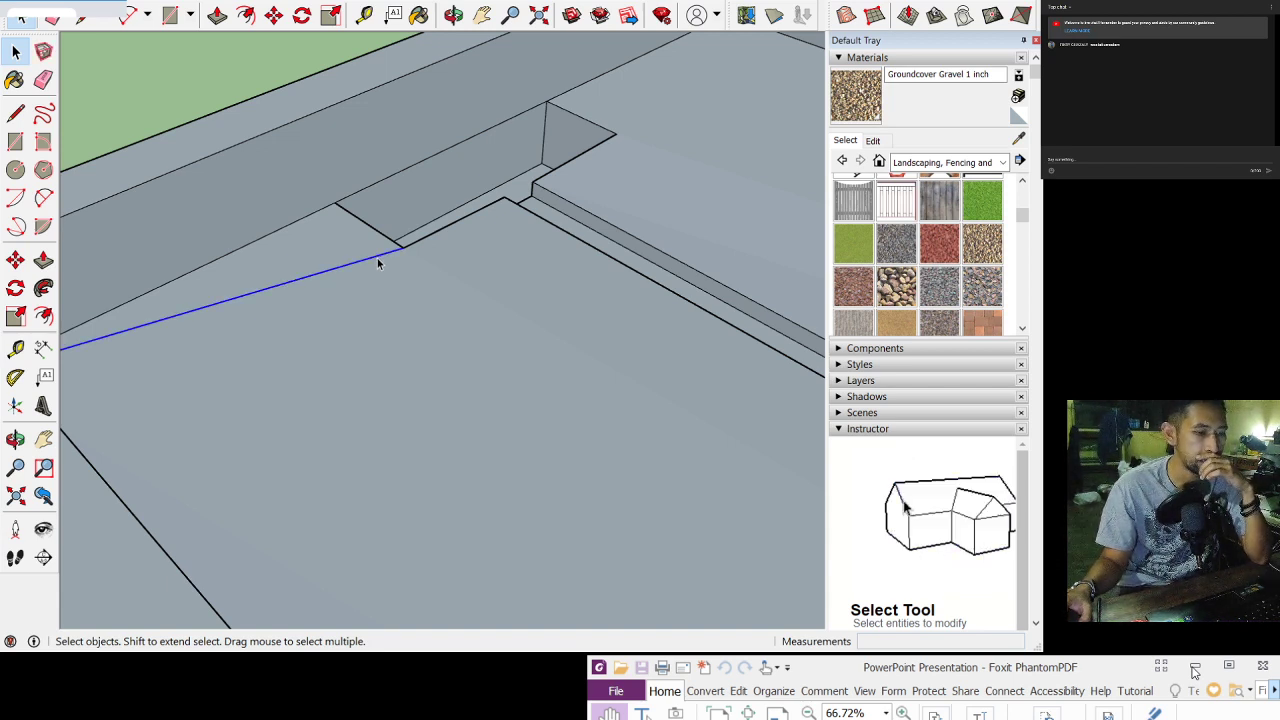
pyautogui.press('Delete')
# Step: Delete the short edge separating the channel's end face from the pond's end wall
pyautogui.click(453, 15)
pyautogui.moveTo(620, 180); pyautogui.dragTo(435, 175)
pyautogui.click(482, 15)
pyautogui.scroll(10, 435, 175)
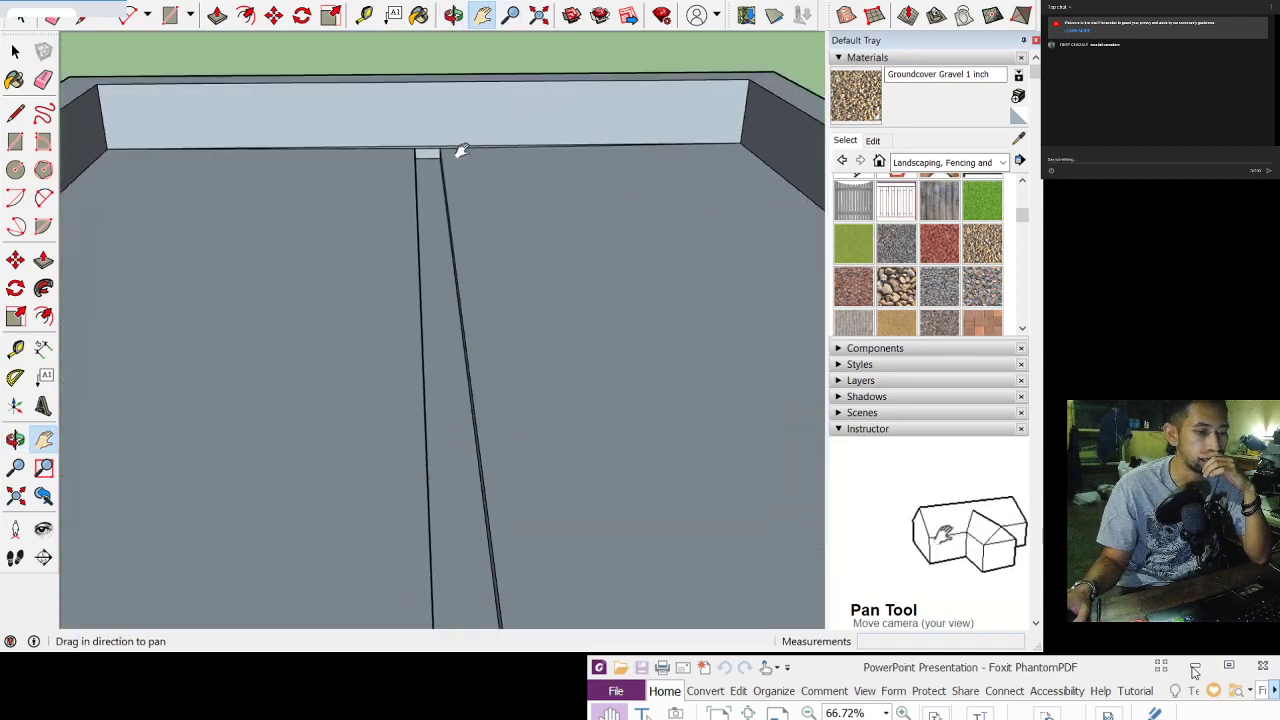
pyautogui.scroll(2, 399, 157)
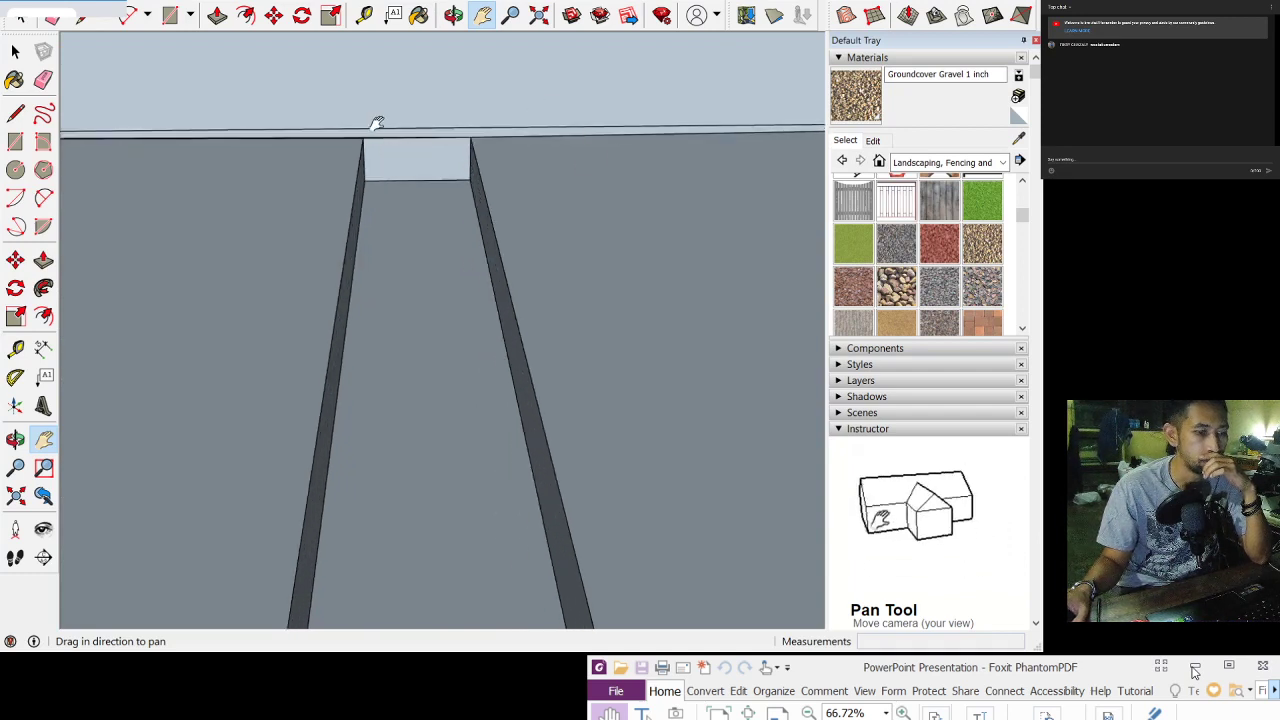
pyautogui.click(15, 50)
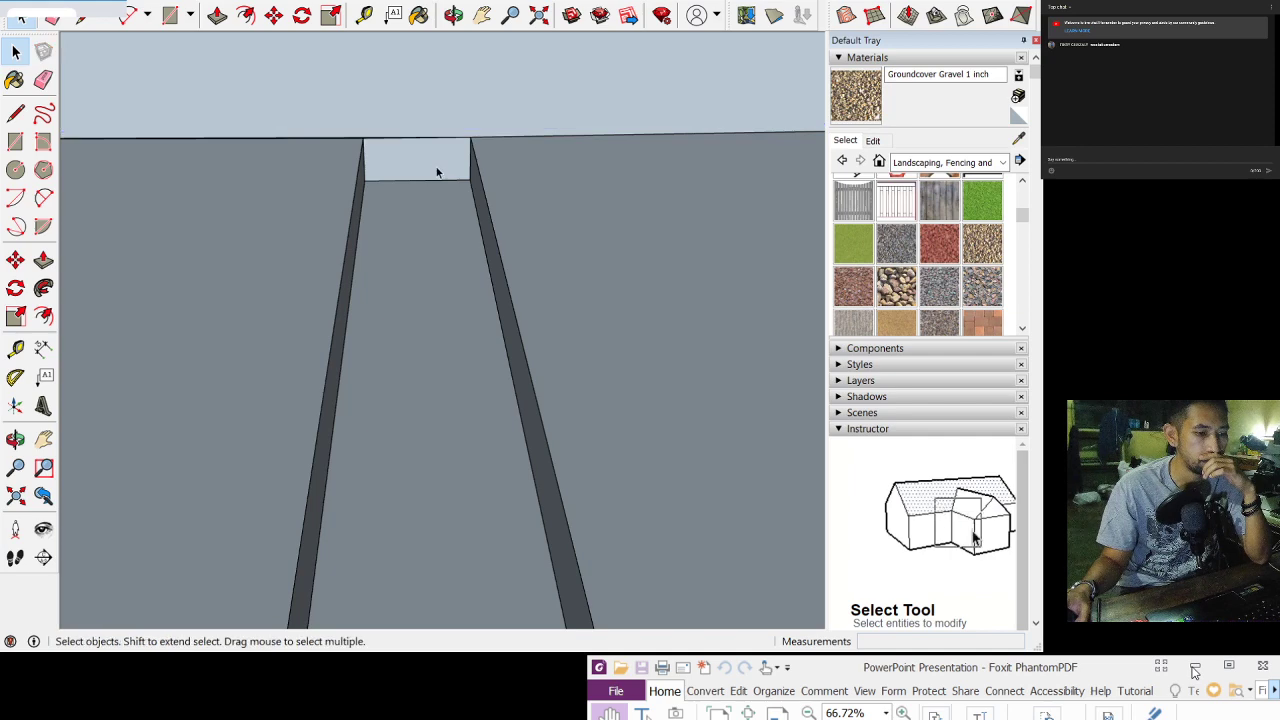
pyautogui.scroll(-5, 437, 171)
pyautogui.scroll(-3, 437, 172)
pyautogui.moveTo(349, 168); pyautogui.dragTo(573, 204, button='middle')
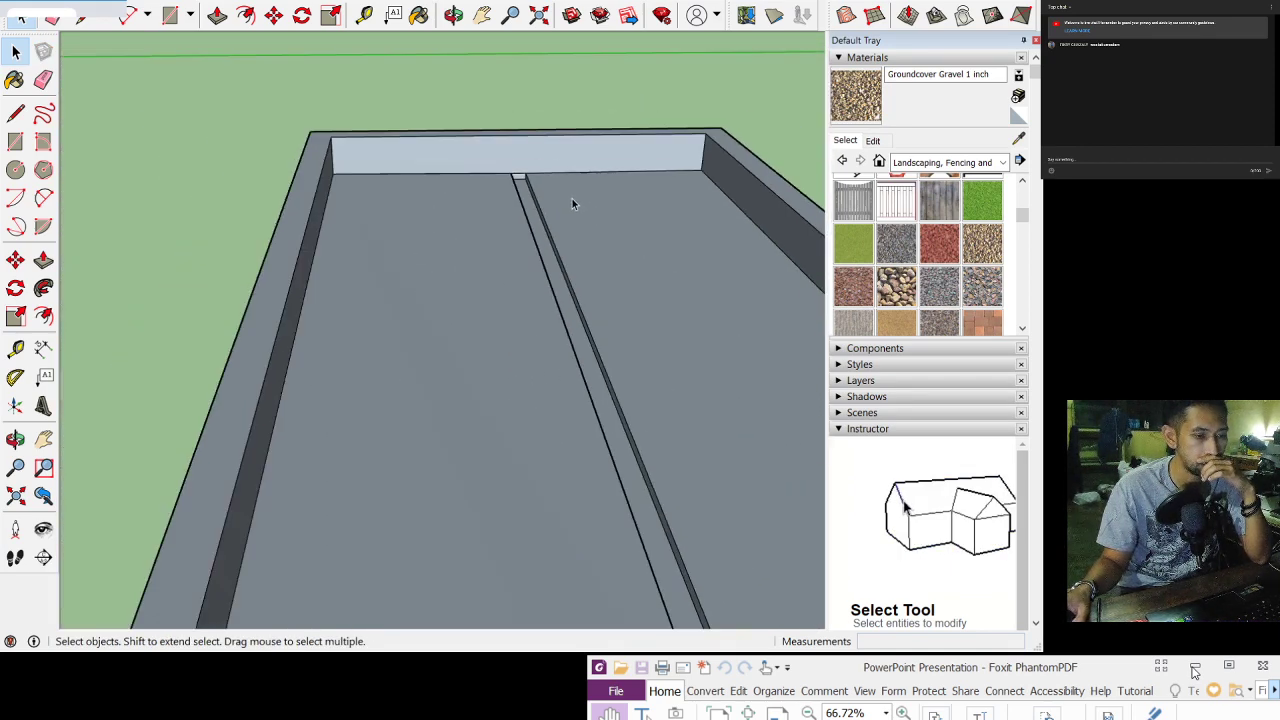
pyautogui.scroll(8, 479, 151)
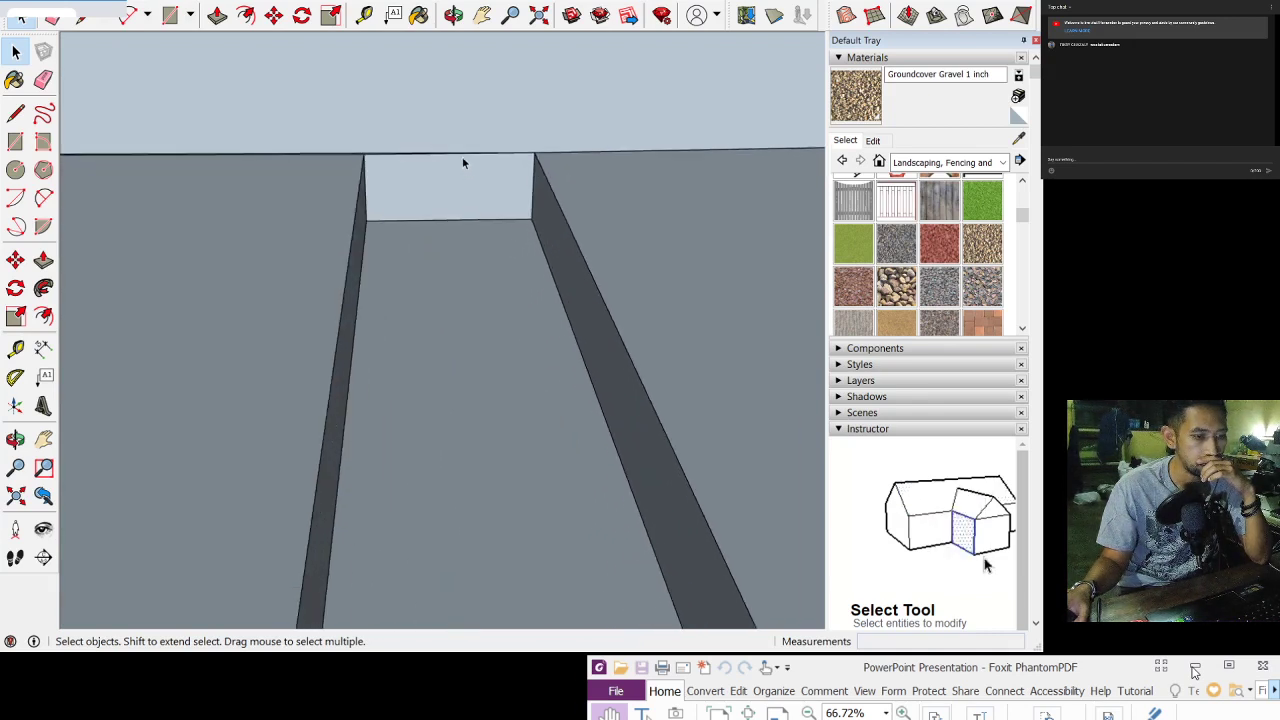
pyautogui.click(461, 153)
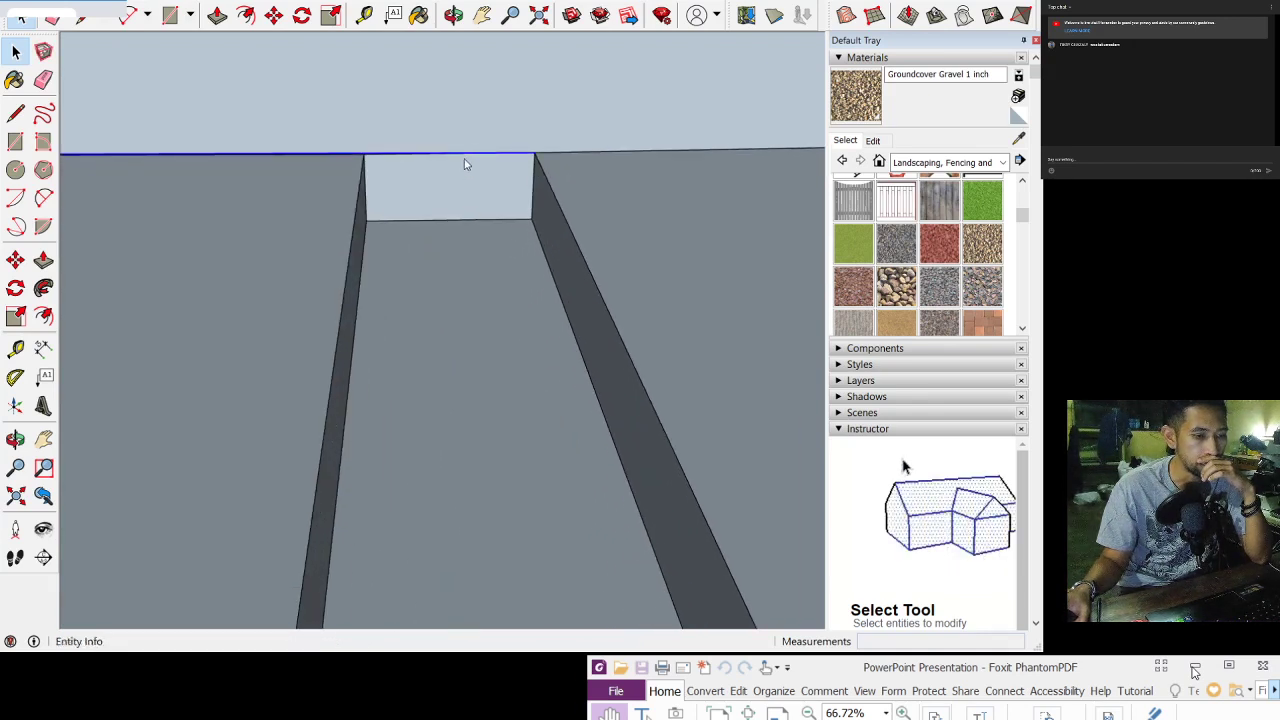
pyautogui.press('Escape')
pyautogui.click(479, 156)
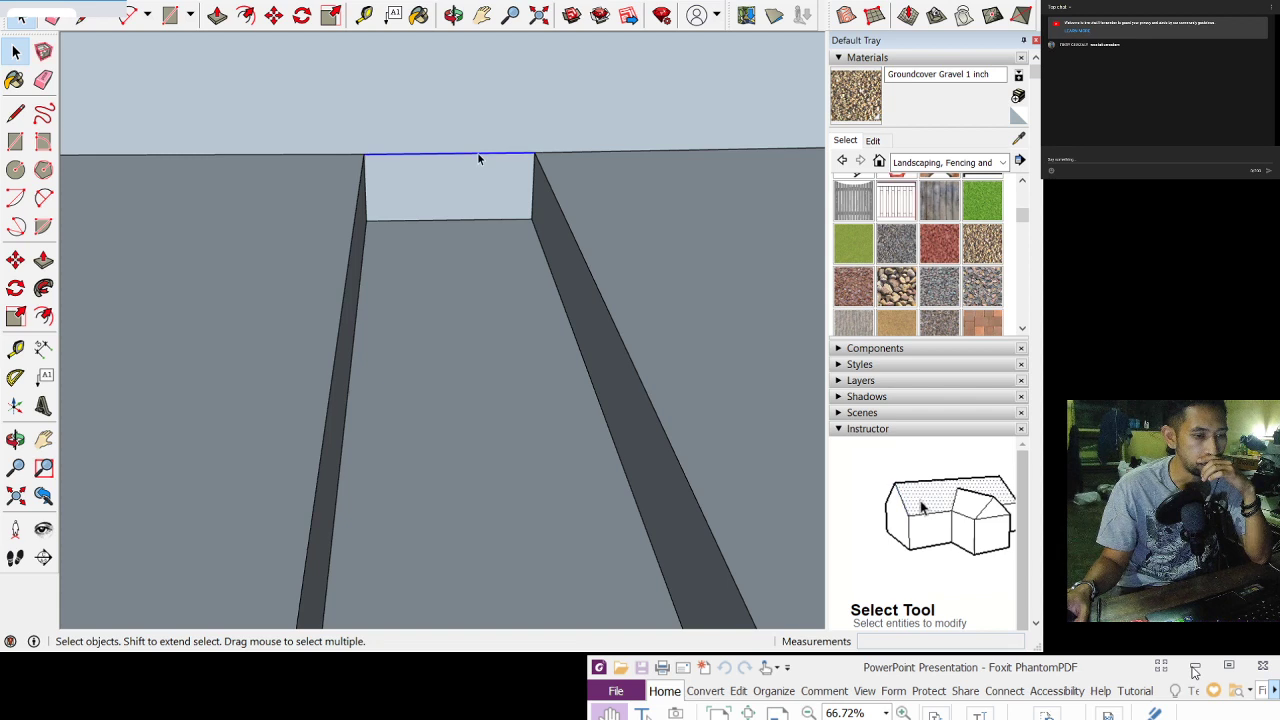
pyautogui.press('Delete')
# Step: Delete the two vertical edges beneath the channel opening that divide the recess's side wall
pyautogui.scroll(-4, 504, 196)
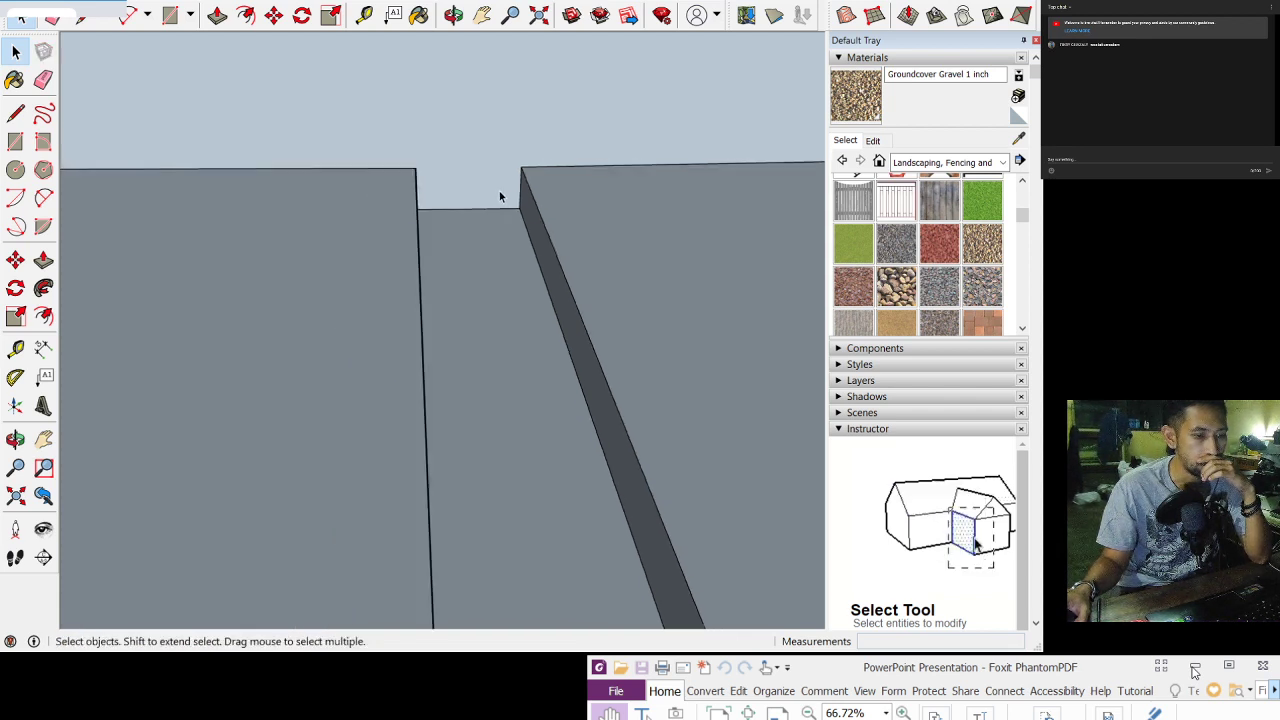
pyautogui.scroll(-5, 502, 198)
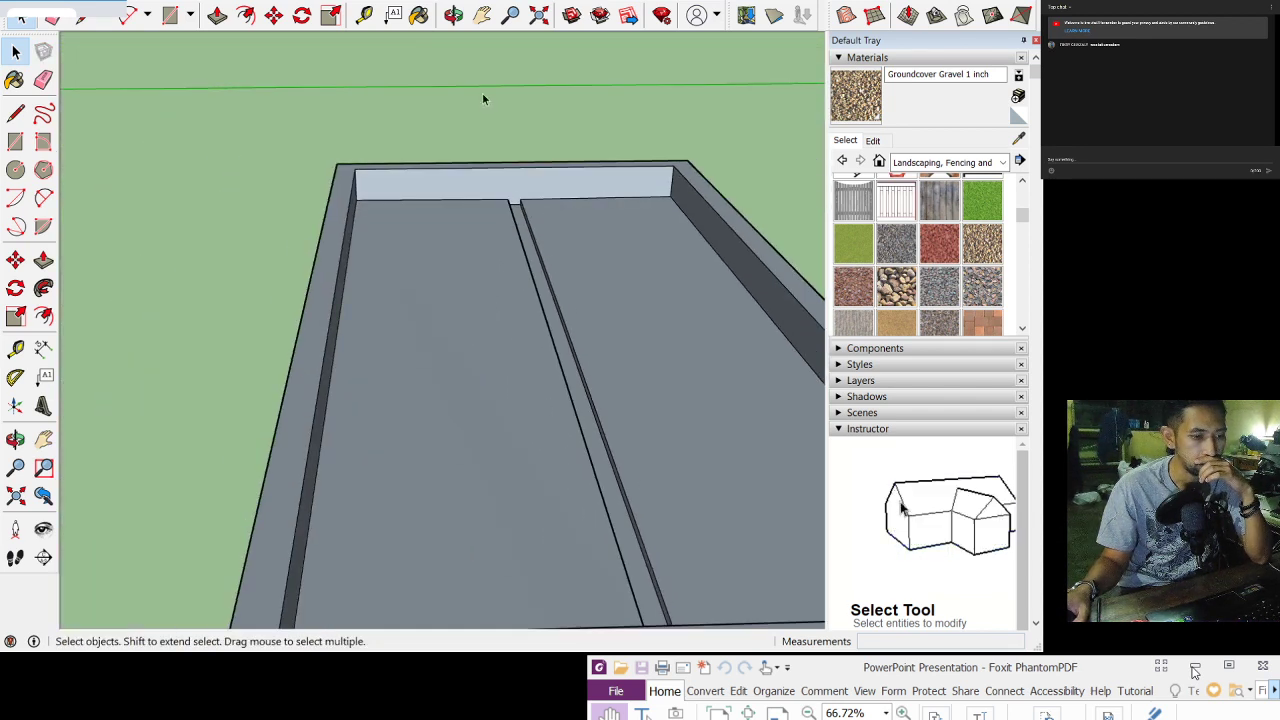
pyautogui.click(453, 14)
pyautogui.moveTo(580, 340); pyautogui.dragTo(377, 173)
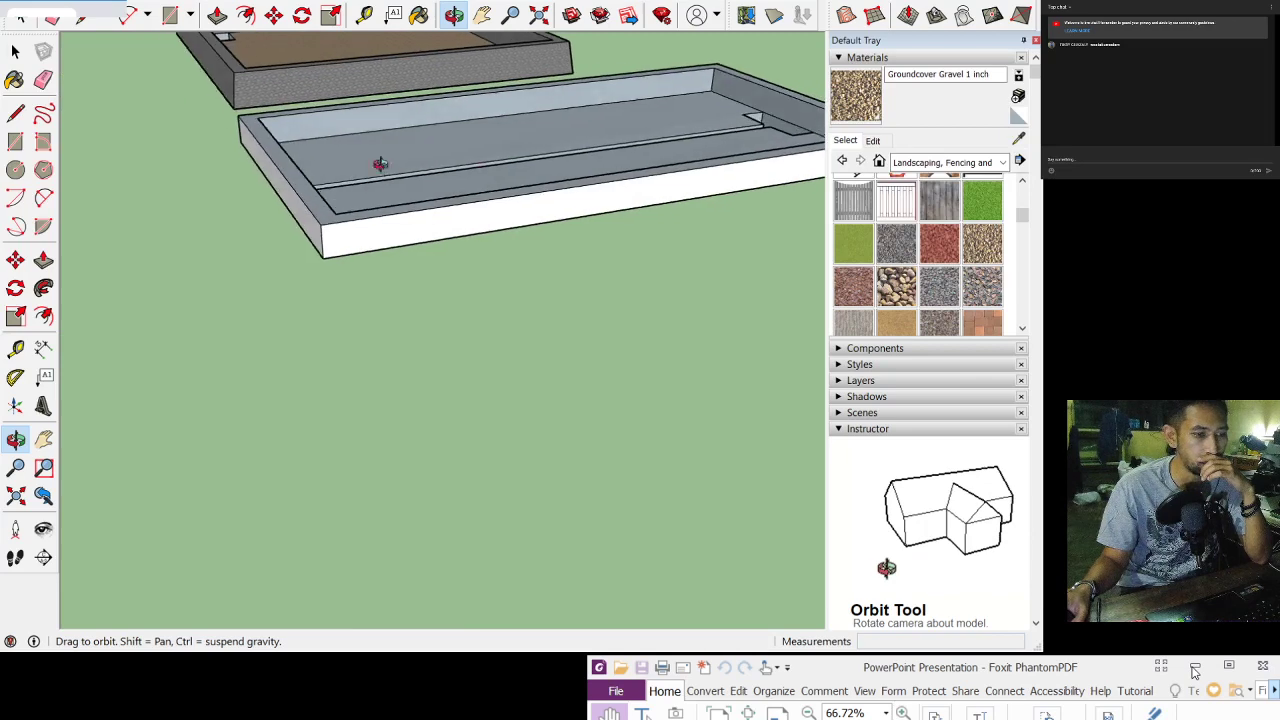
pyautogui.keyDown('shift'); pyautogui.moveTo(537, 143); pyautogui.dragTo(343, 193); pyautogui.keyUp('shift')
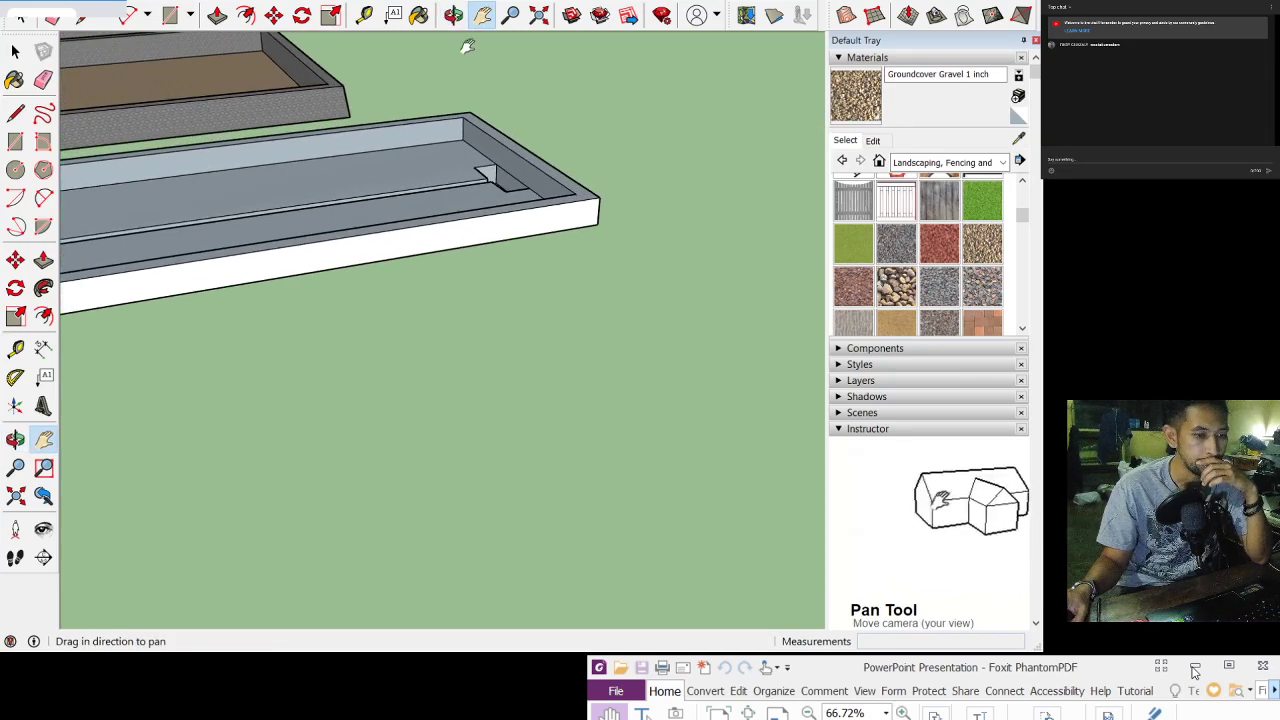
pyautogui.moveTo(489, 171); pyautogui.dragTo(458, 251)
pyautogui.scroll(5, 458, 251)
pyautogui.moveTo(549, 223); pyautogui.dragTo(440, 161)
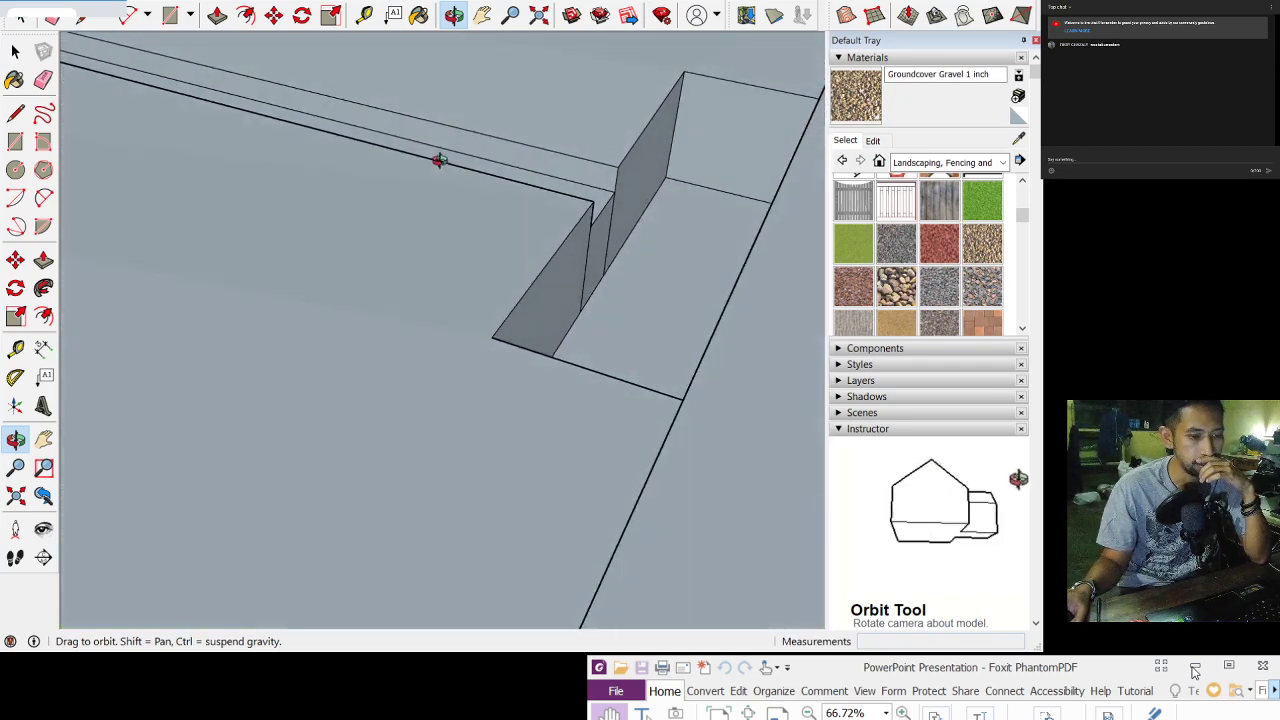
pyautogui.moveTo(588, 212); pyautogui.dragTo(618, 241)
pyautogui.click(20, 18)
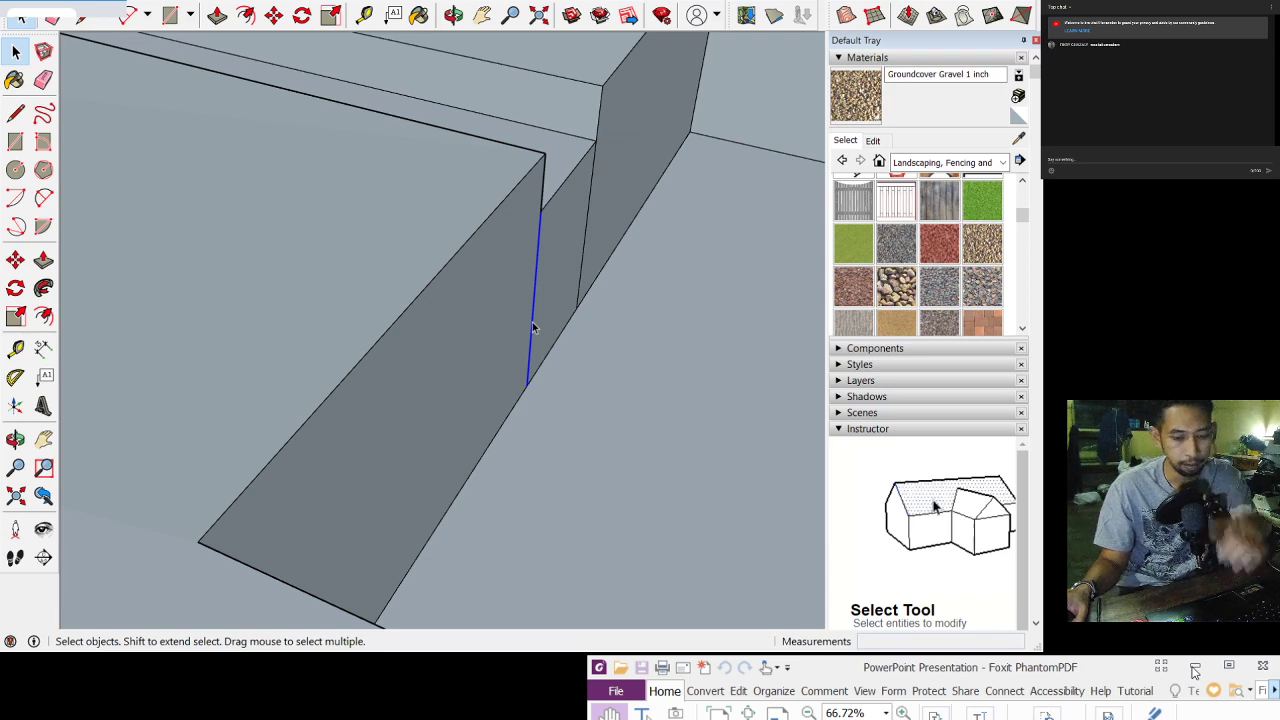
pyautogui.press('Delete')
pyautogui.click(583, 265)
pyautogui.press('Delete')
# Step: Try to push the recess's channel-side wall by about -0,05 m, and undo it
pyautogui.click(569, 262)
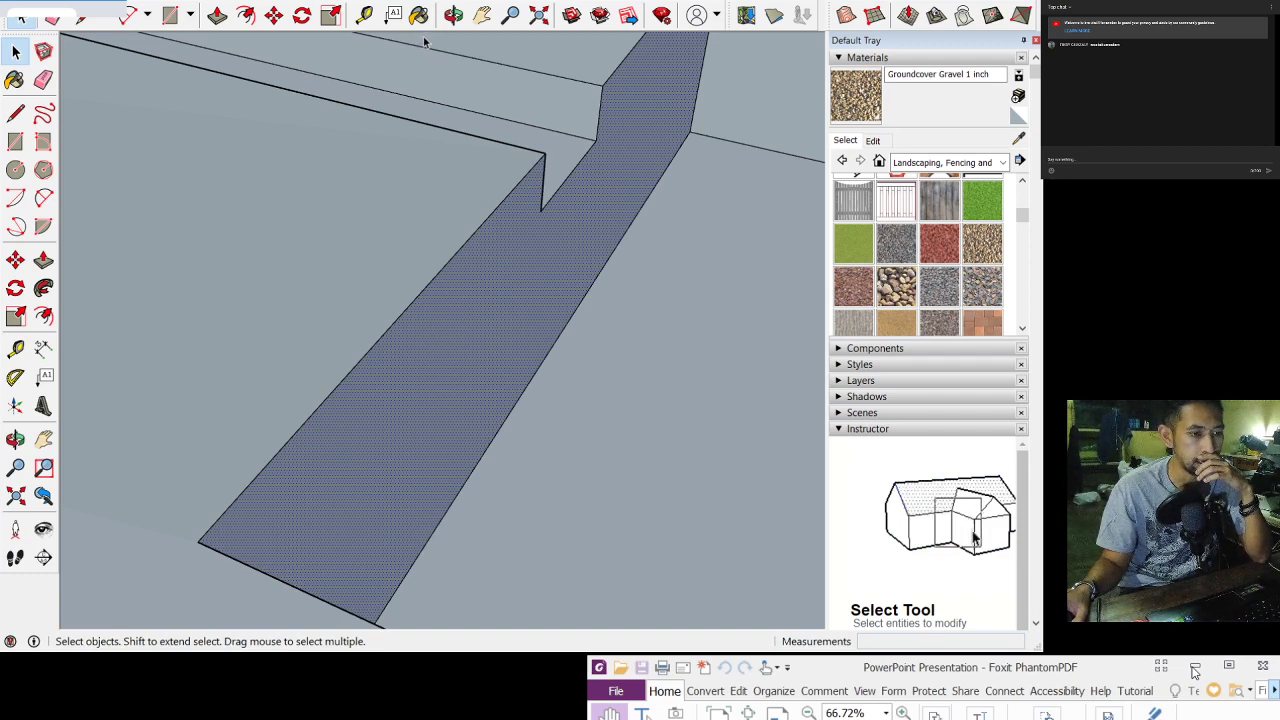
pyautogui.click(217, 15)
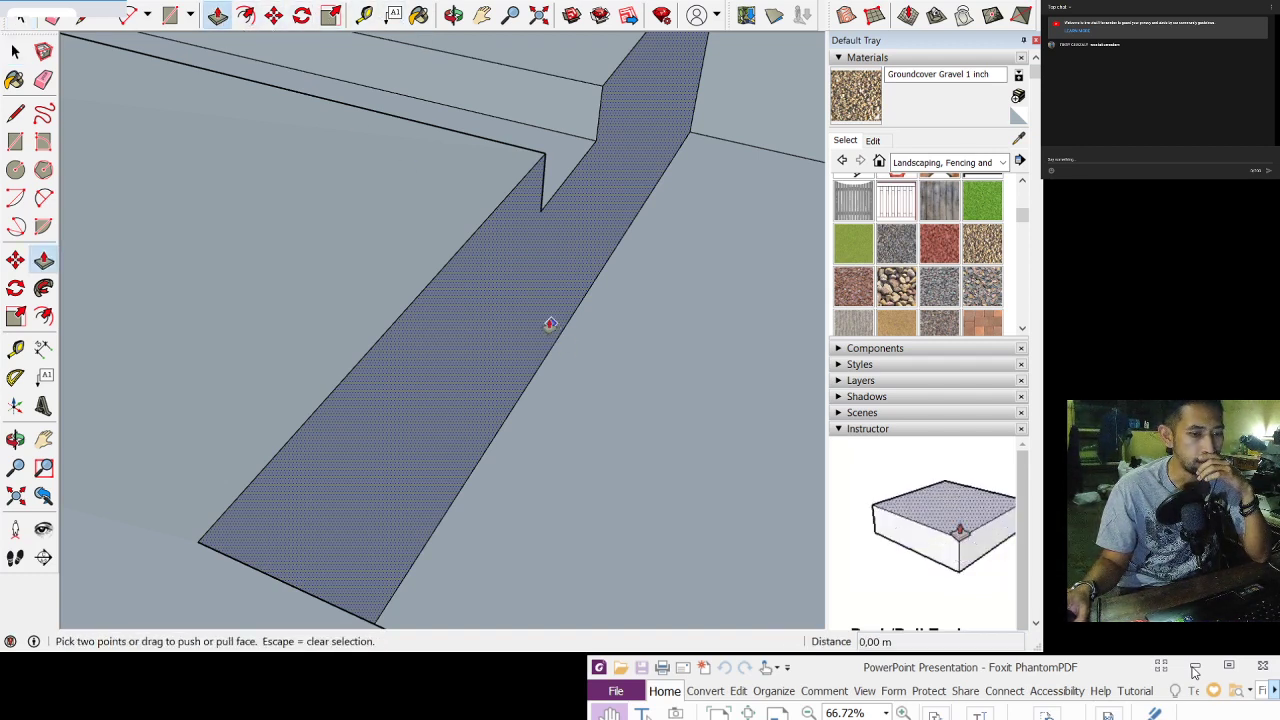
pyautogui.click(527, 298)
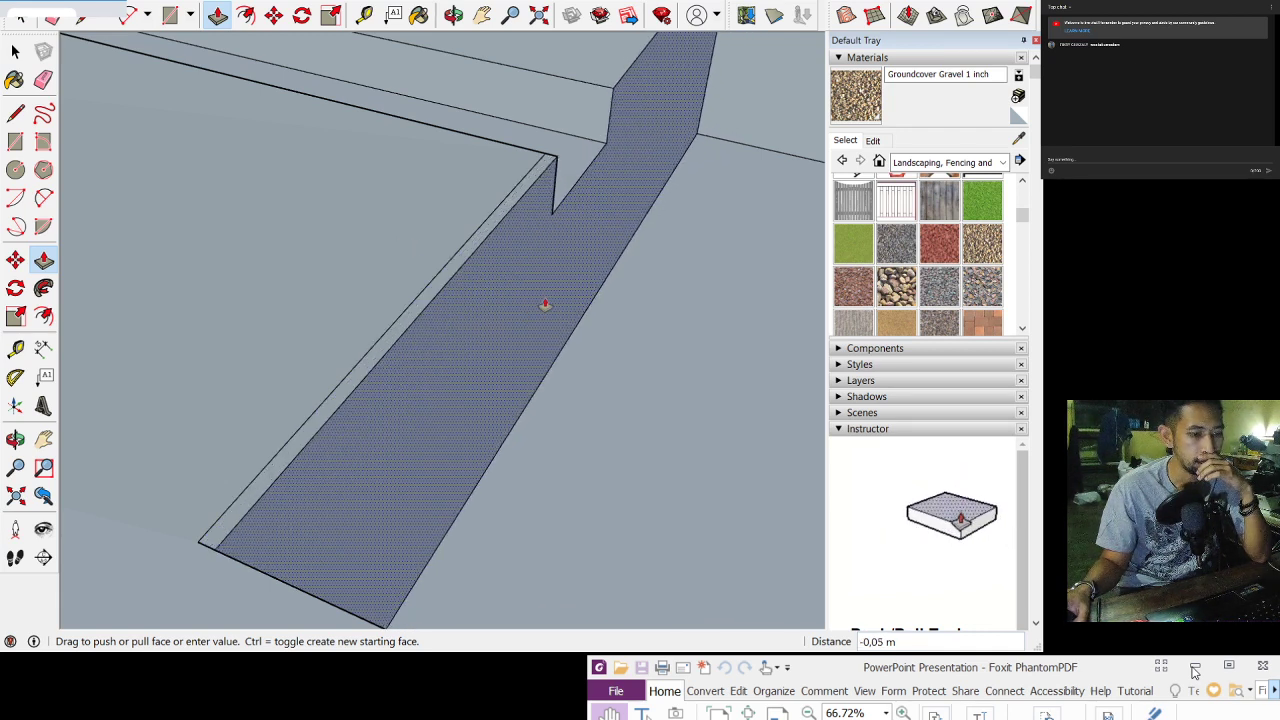
pyautogui.click(546, 305)
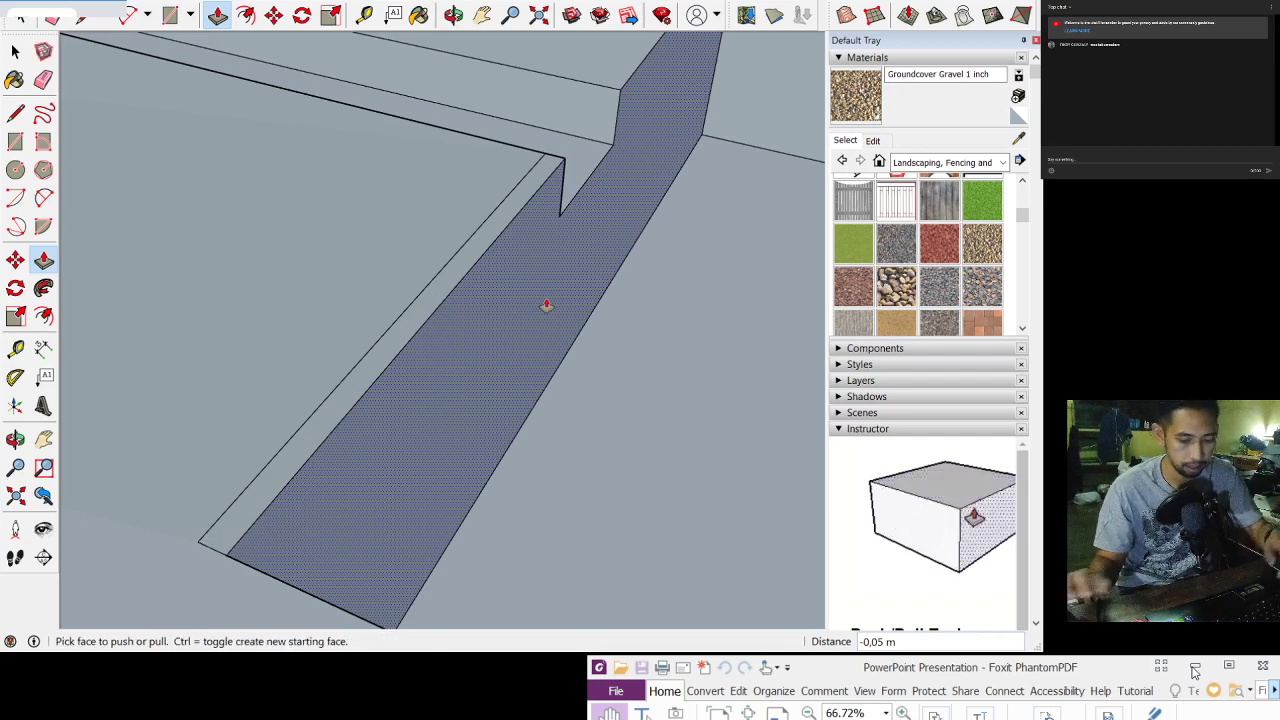
pyautogui.hotkey('ctrl', 'z')
# Step: Try to delete the upper edge of the recess wall beside the channel opening, and undo the deletion
pyautogui.moveTo(406, 229)
pyautogui.mouseDown(button='middle')
pyautogui.moveTo(657, 149)
pyautogui.moveTo(714, 80)
pyautogui.moveTo(675, 90)
pyautogui.mouseUp(button='middle')
pyautogui.press('space')
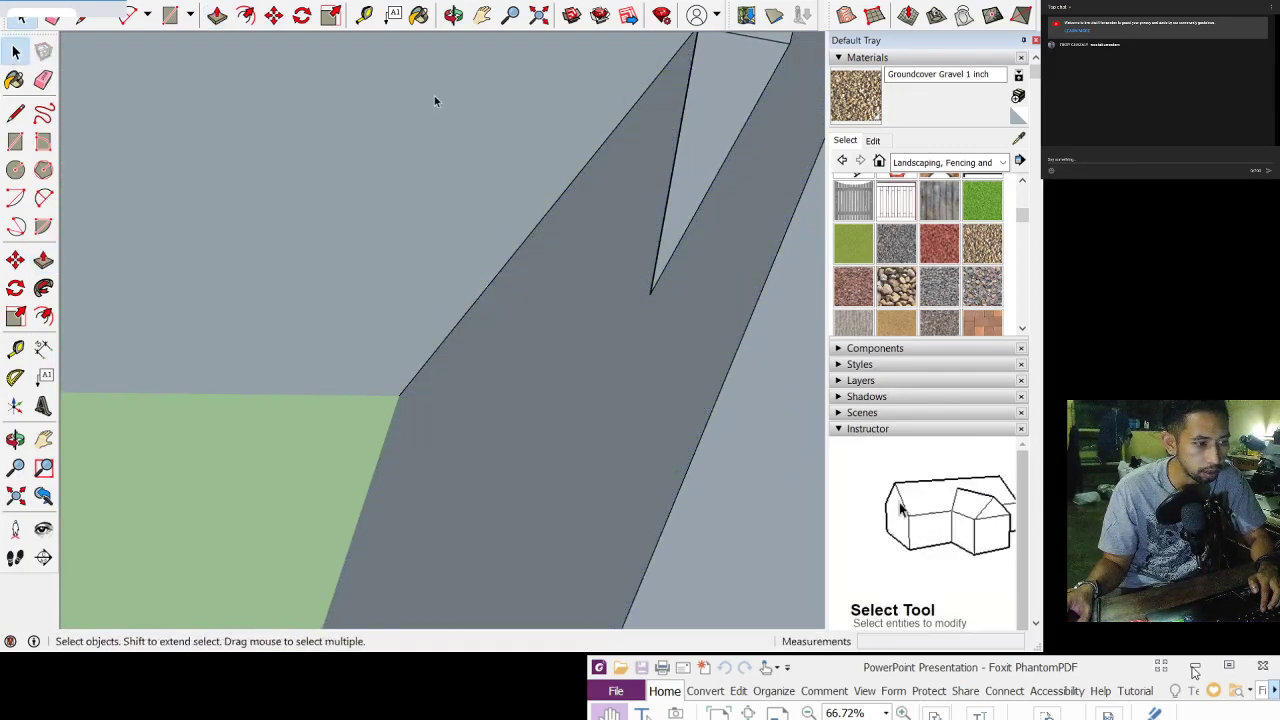
pyautogui.click(671, 62)
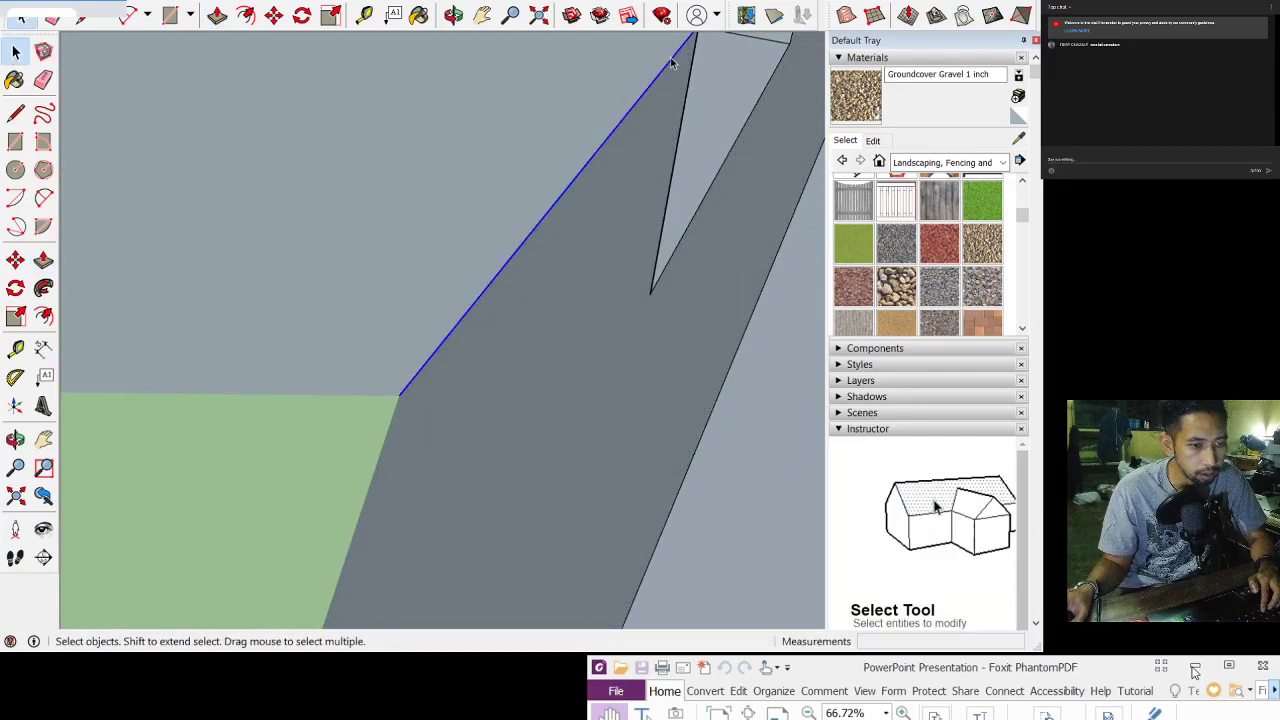
pyautogui.press('Delete')
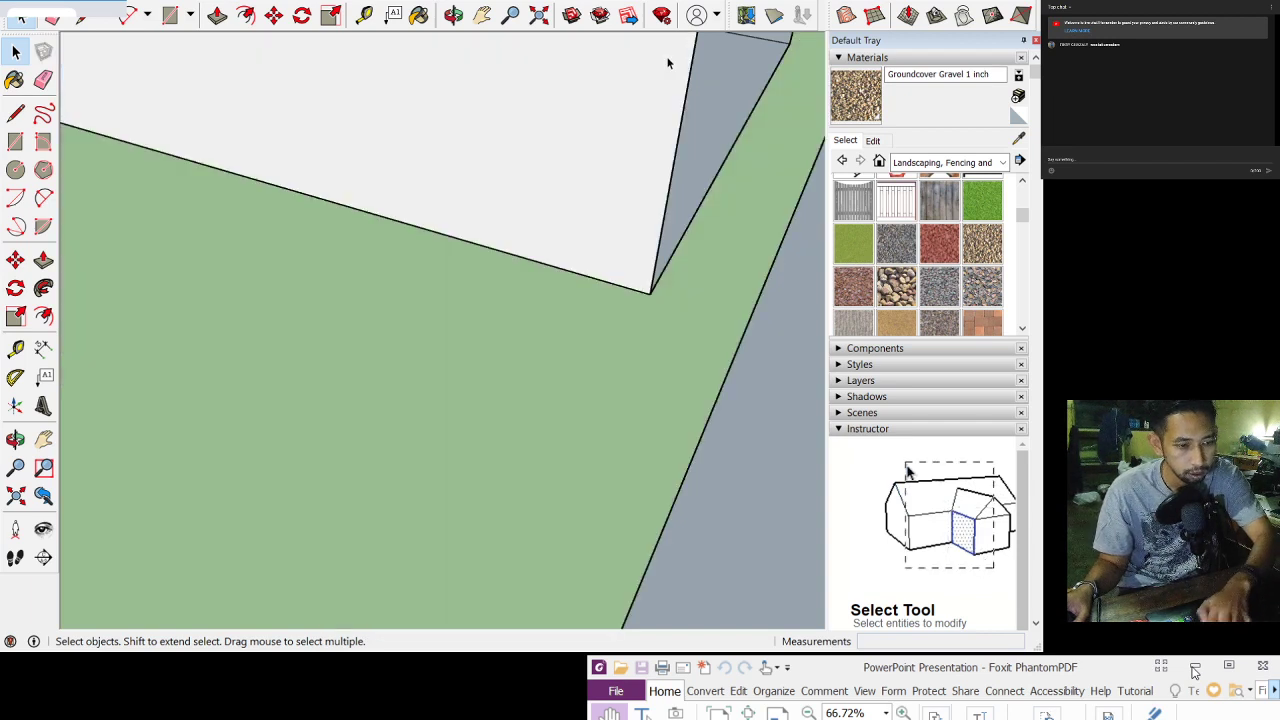
pyautogui.hotkey('ctrl', 'z')
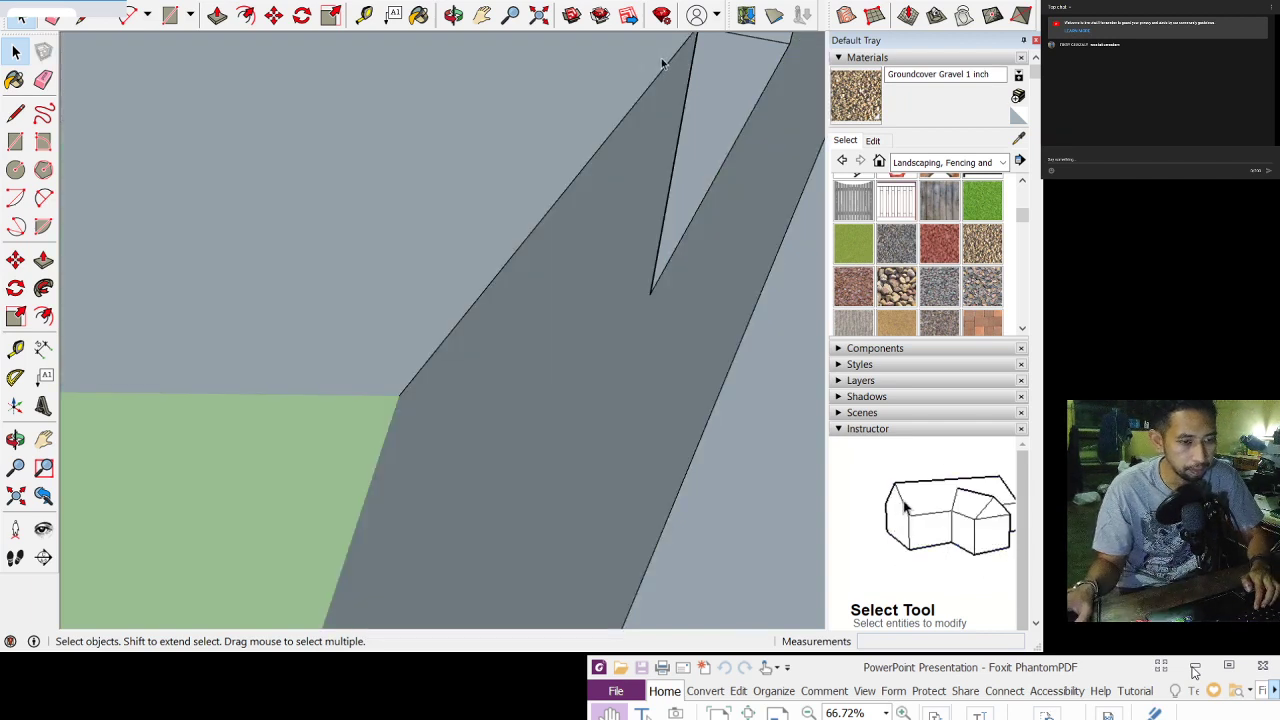
pyautogui.click(666, 73)
pyautogui.doubleClick(662, 70)
pyautogui.click(664, 75)
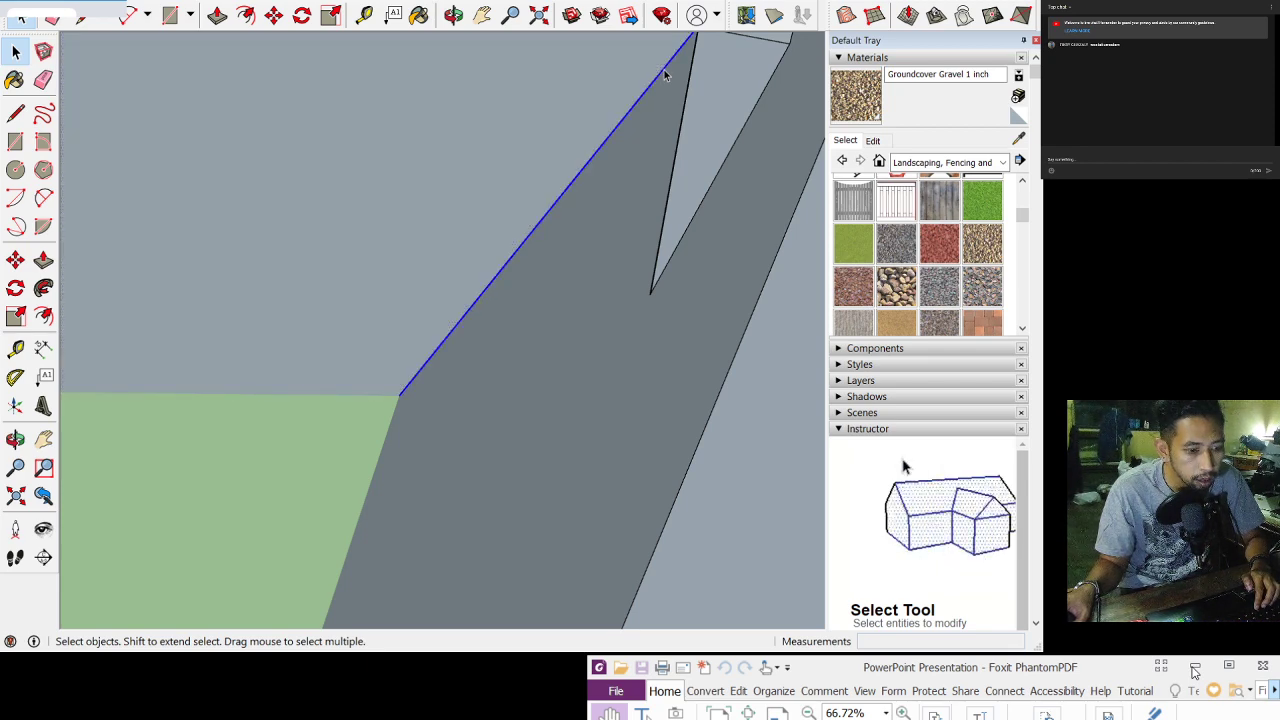
pyautogui.scroll(-5, 665, 75)
pyautogui.click(669, 146)
# Step: Examine the pond with its channel and recess, and the neighbouring pond, from several angles
pyautogui.scroll(-6, 671, 138)
pyautogui.scroll(-1, 673, 128)
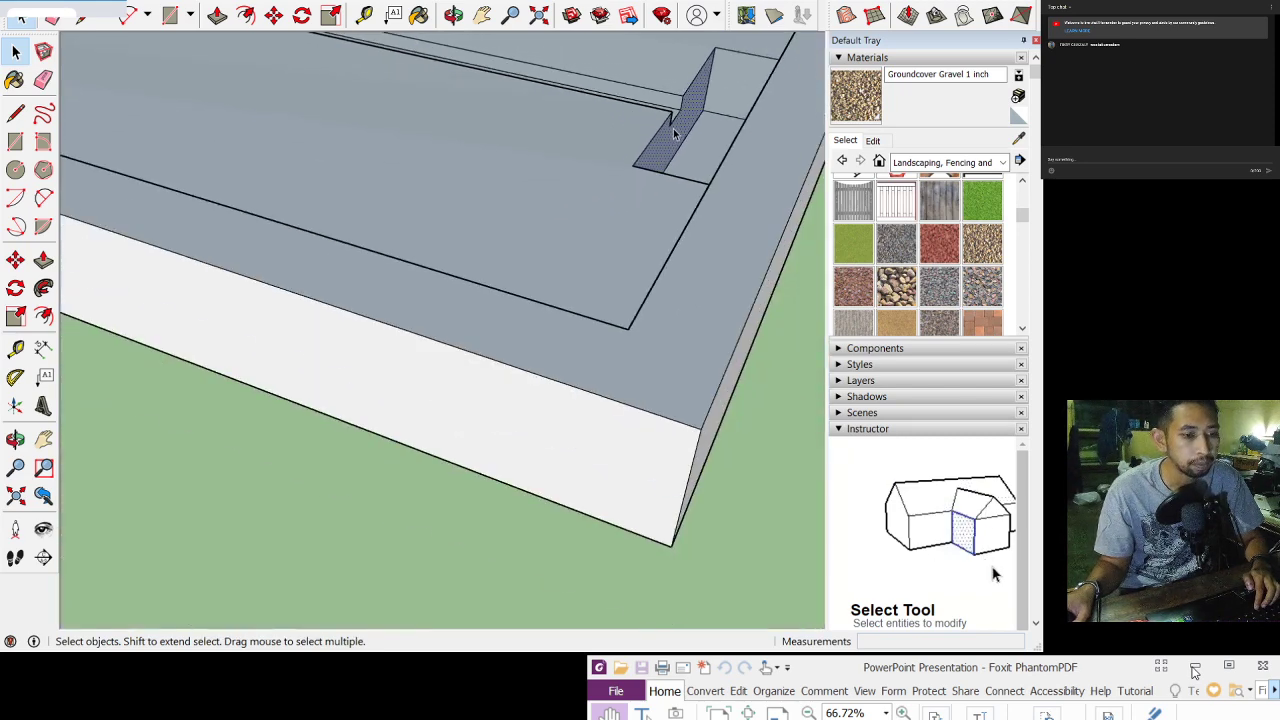
pyautogui.click(482, 14)
pyautogui.moveTo(591, 91); pyautogui.dragTo(631, 180)
pyautogui.scroll(-4, 521, 207)
pyautogui.click(453, 14)
pyautogui.moveTo(475, 211); pyautogui.dragTo(381, 229)
pyautogui.moveTo(470, 221); pyautogui.dragTo(459, 306)
pyautogui.scroll(3, 479, 288)
pyautogui.moveTo(613, 270); pyautogui.dragTo(432, 542)
# Step: Switch to the Excel workbook kerja kelompok rekayasa.xlsx and review the pond list and the P1, P2 and P3 rearing calculations on Sheet1
pyautogui.hotkey('alt', 'Tab')
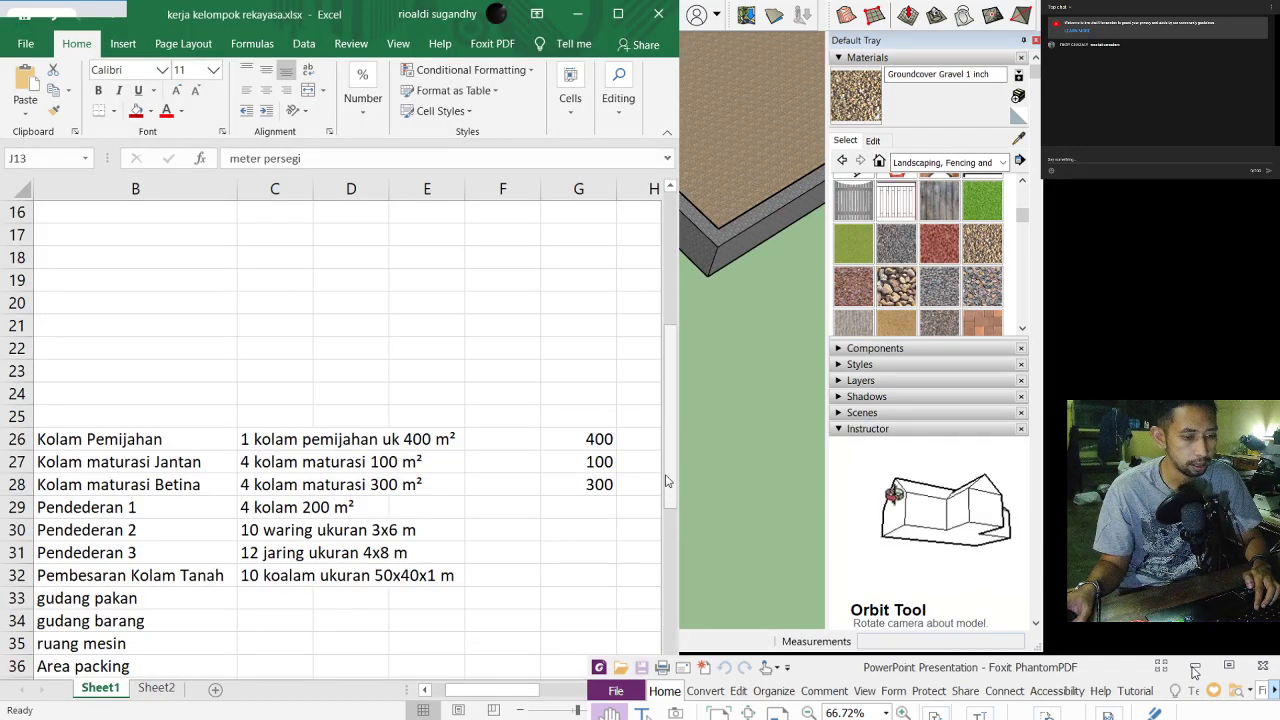
pyautogui.moveTo(672, 484); pyautogui.dragTo(664, 384)
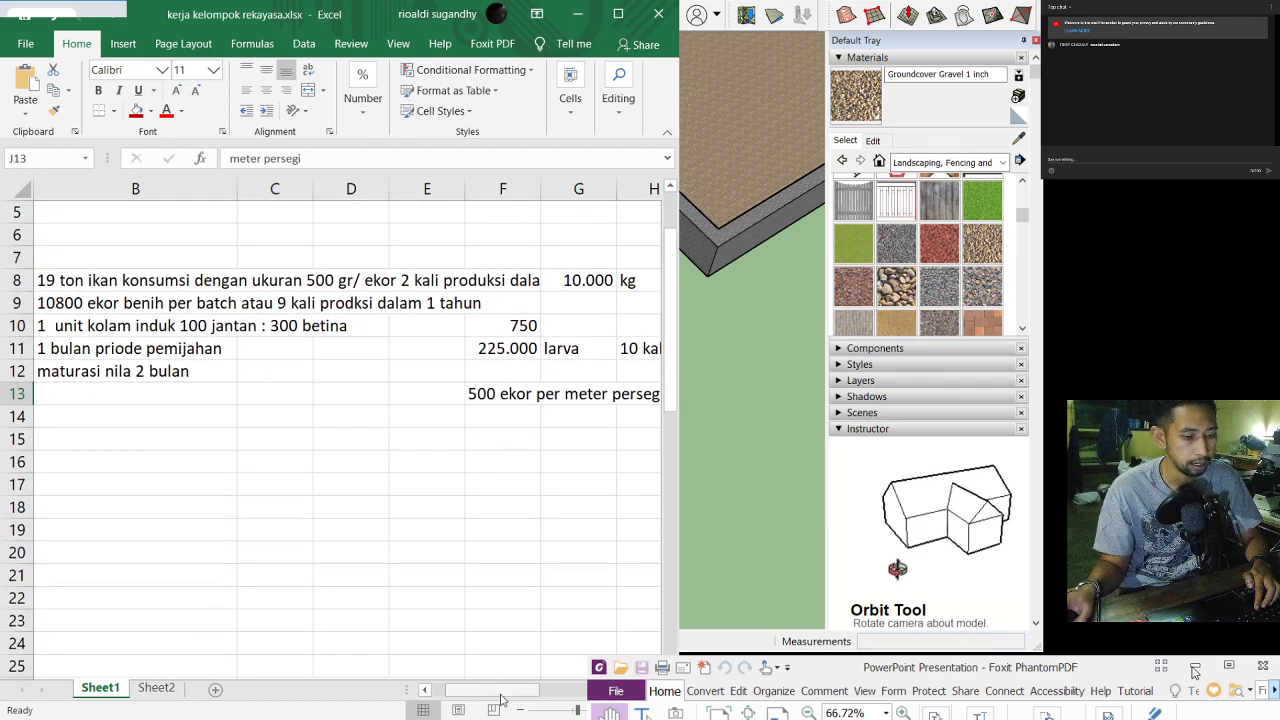
pyautogui.moveTo(512, 697)
pyautogui.mouseDown()
pyautogui.moveTo(548, 700)
pyautogui.moveTo(535, 693)
pyautogui.mouseUp()
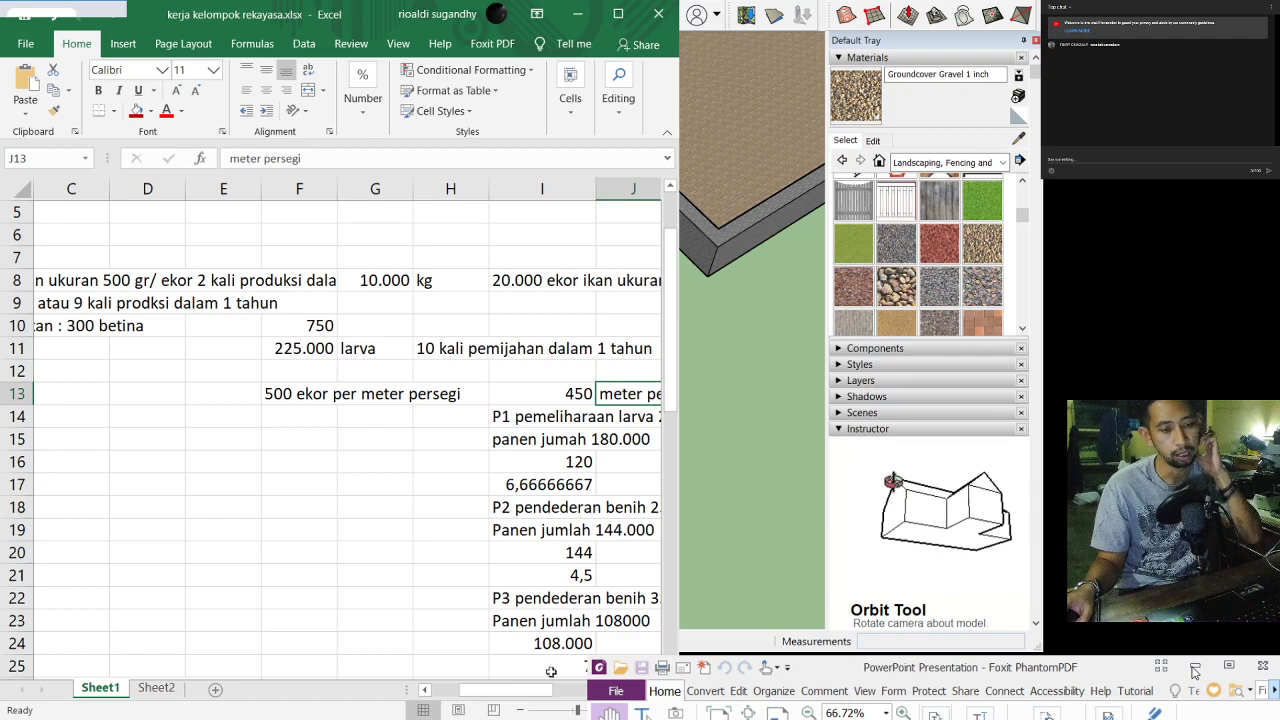
pyautogui.click(618, 438)
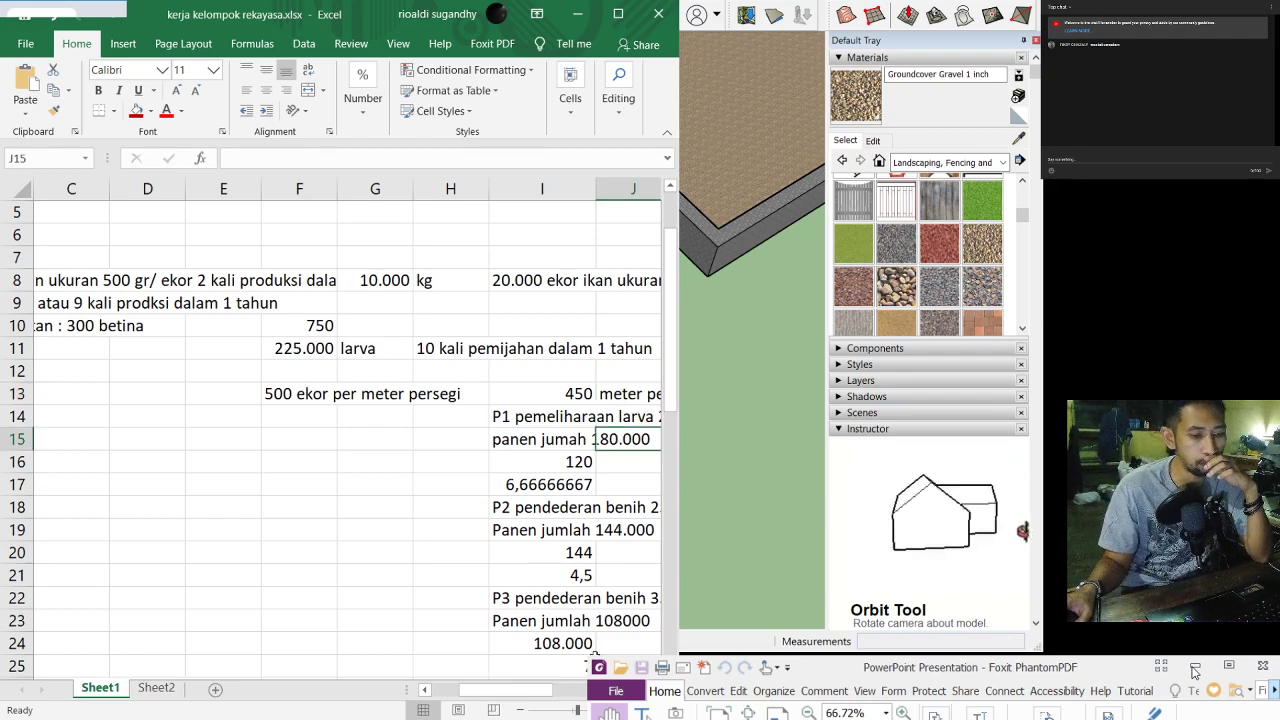
pyautogui.moveTo(548, 688); pyautogui.dragTo(576, 693)
pyautogui.hscroll(-1, 577, 692)
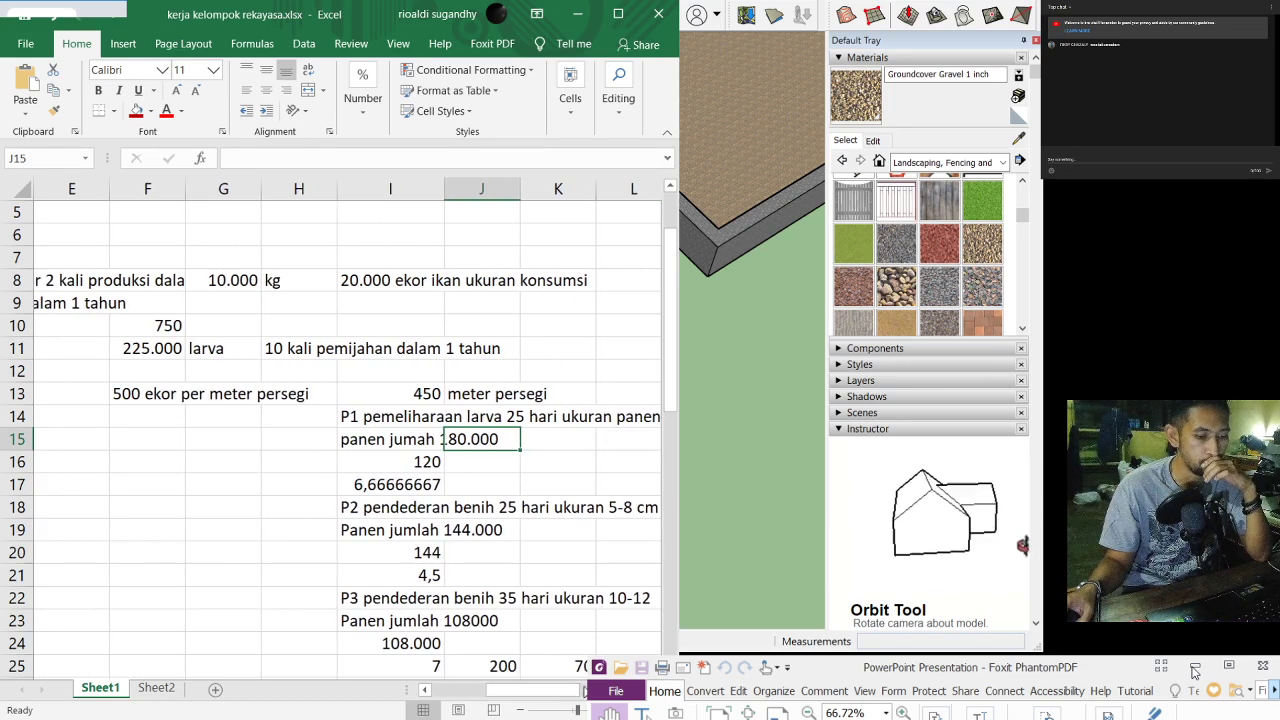
pyautogui.hscroll(3, 493, 463)
pyautogui.click(493, 463)
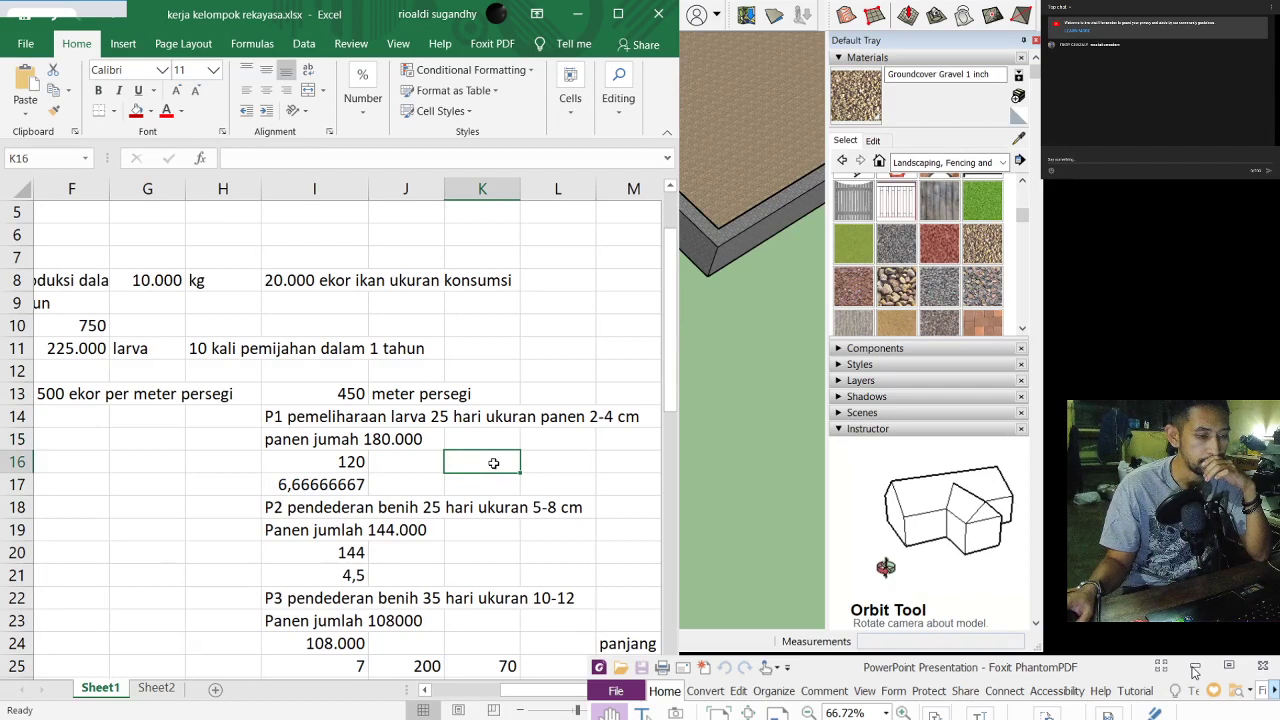
pyautogui.click(387, 439)
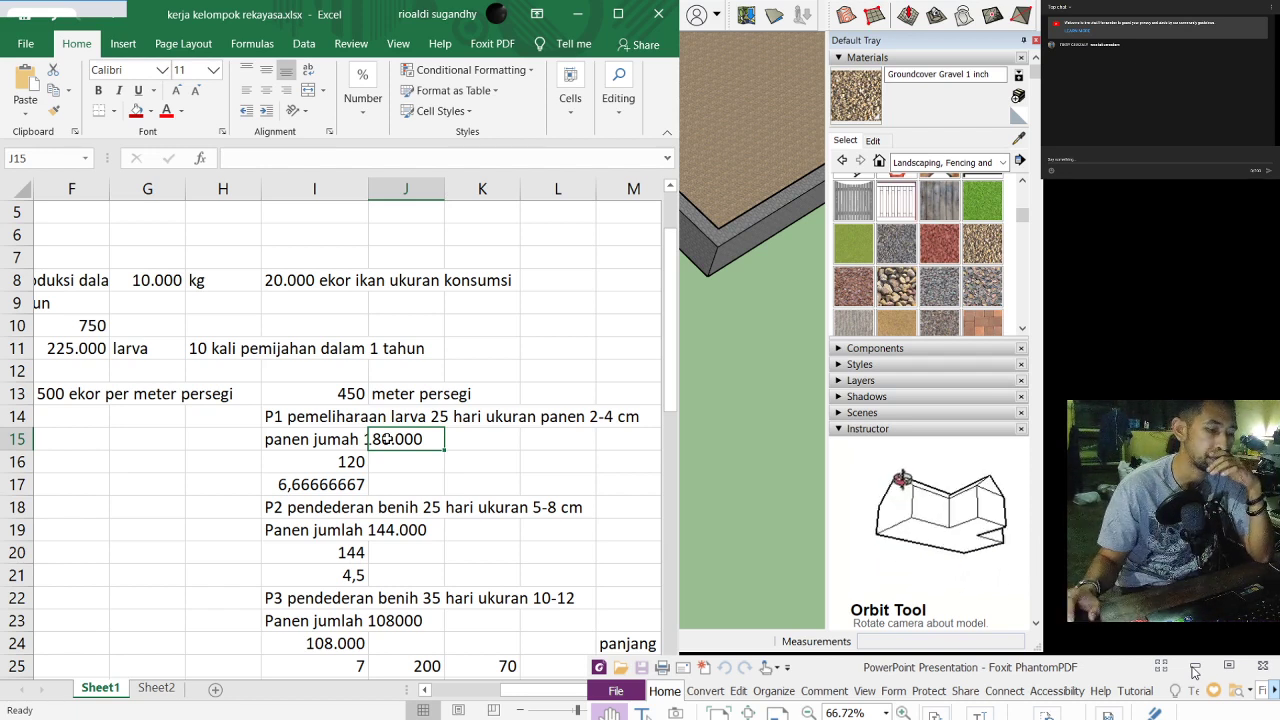
pyautogui.click(438, 481)
pyautogui.scroll(-1, 438, 480)
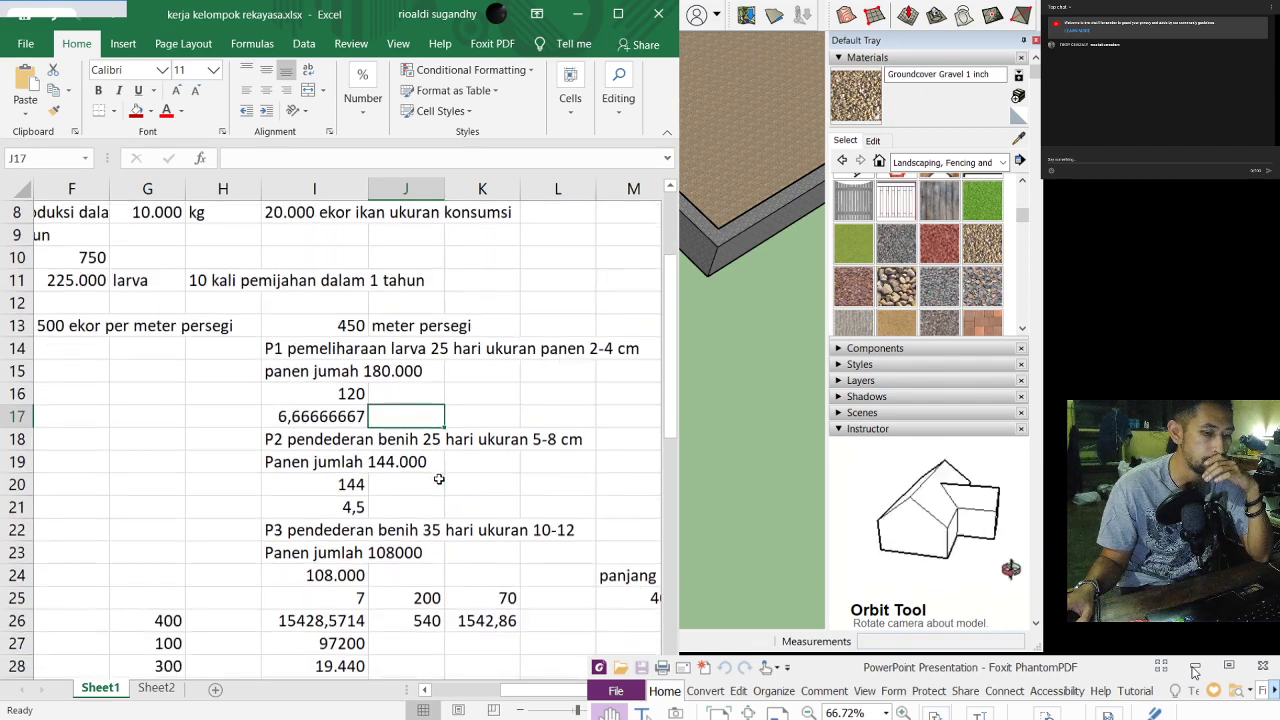
pyautogui.scroll(1, 438, 480)
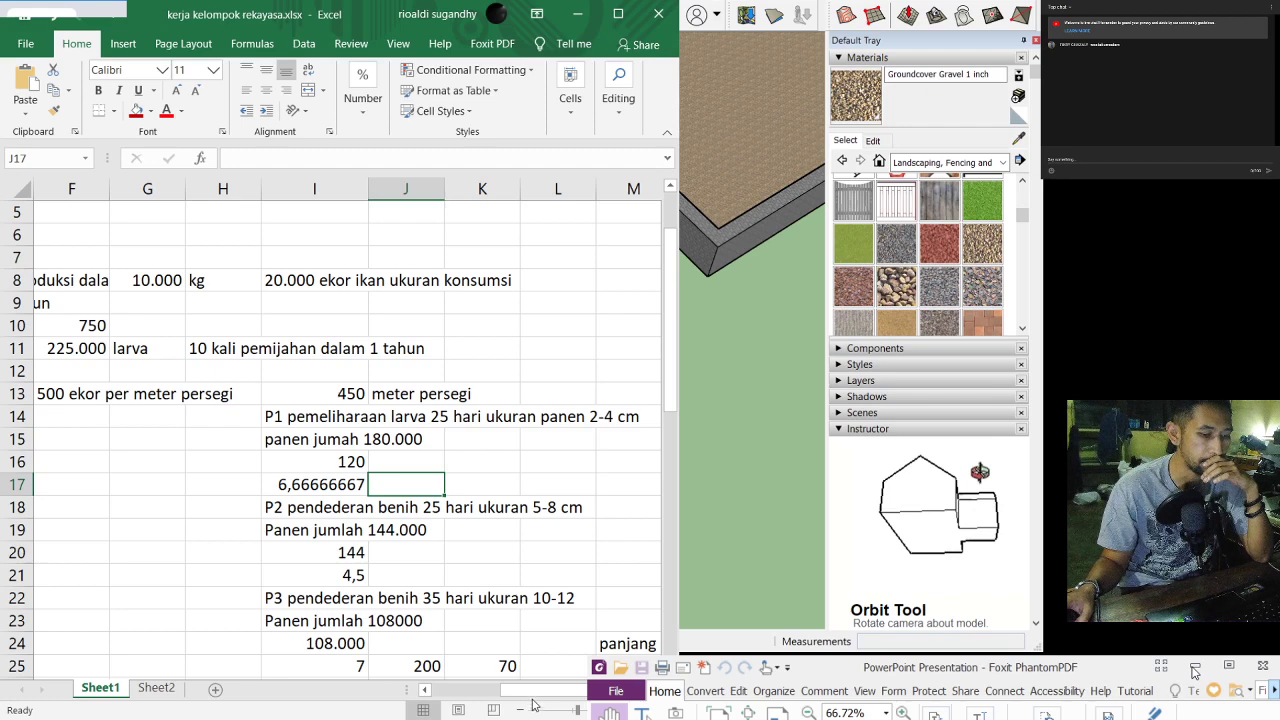
pyautogui.hscroll(-2, 536, 690)
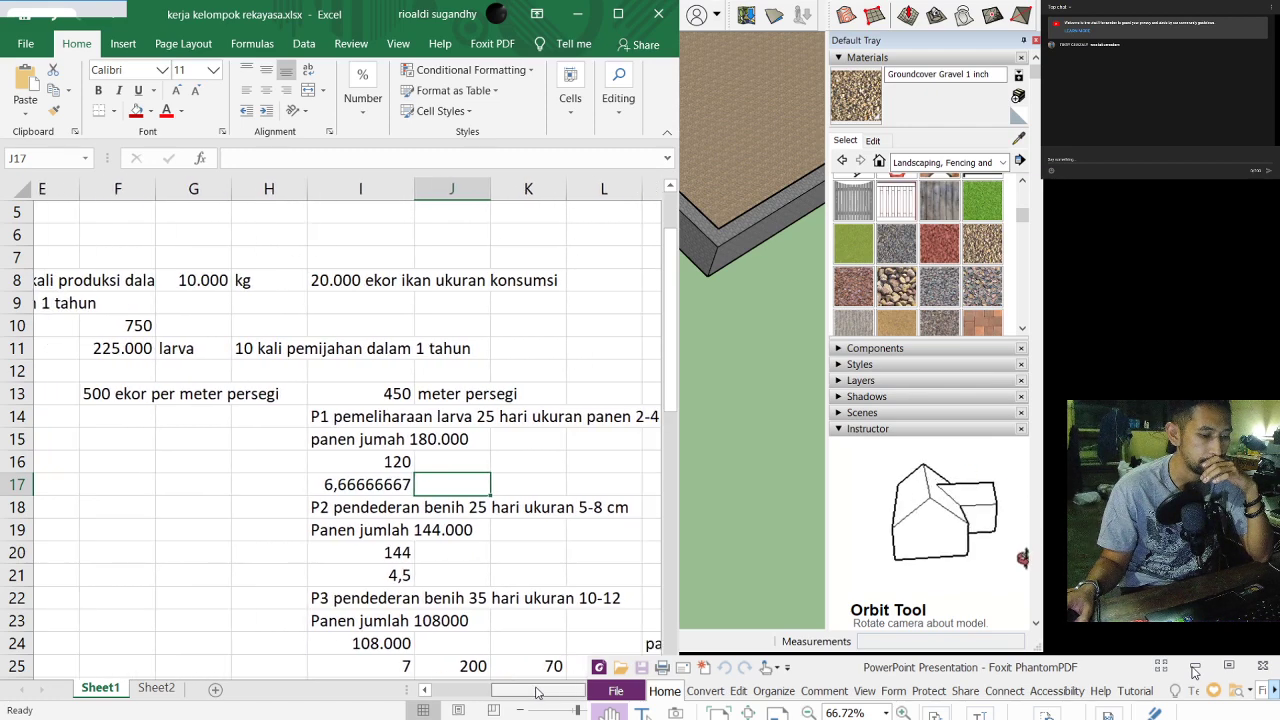
pyautogui.hscroll(3, 536, 690)
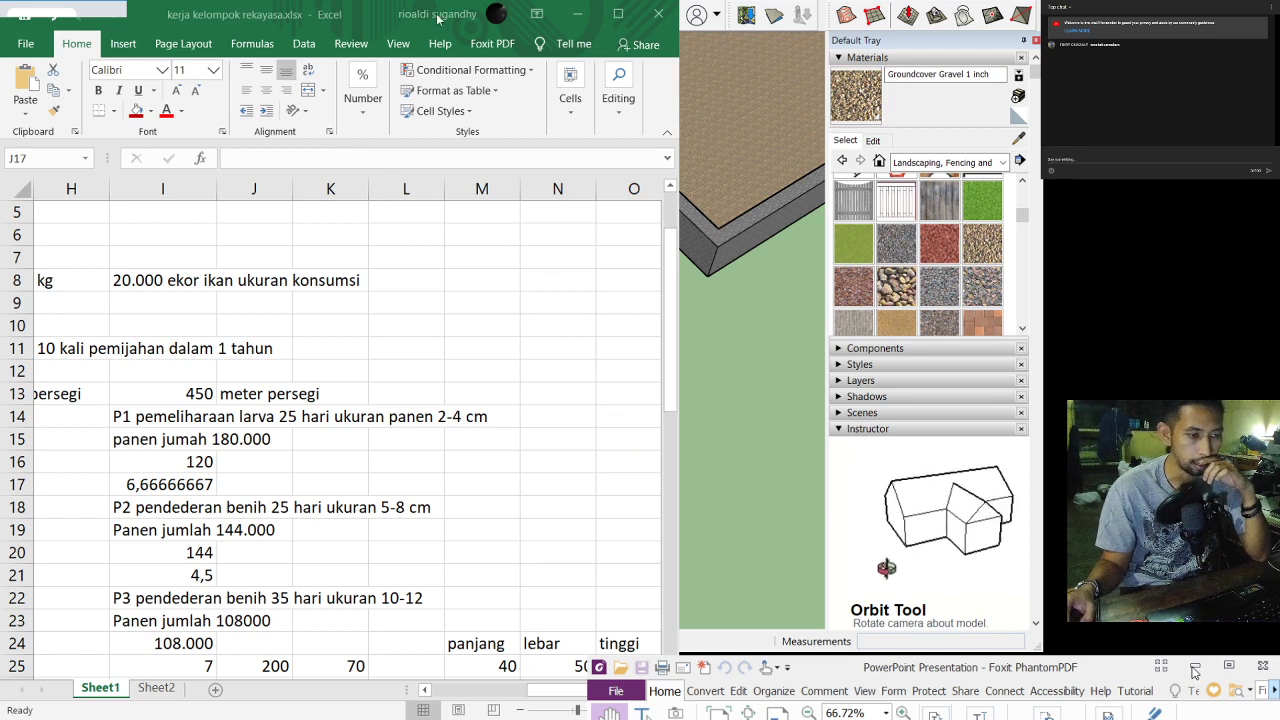
pyautogui.click(260, 690)
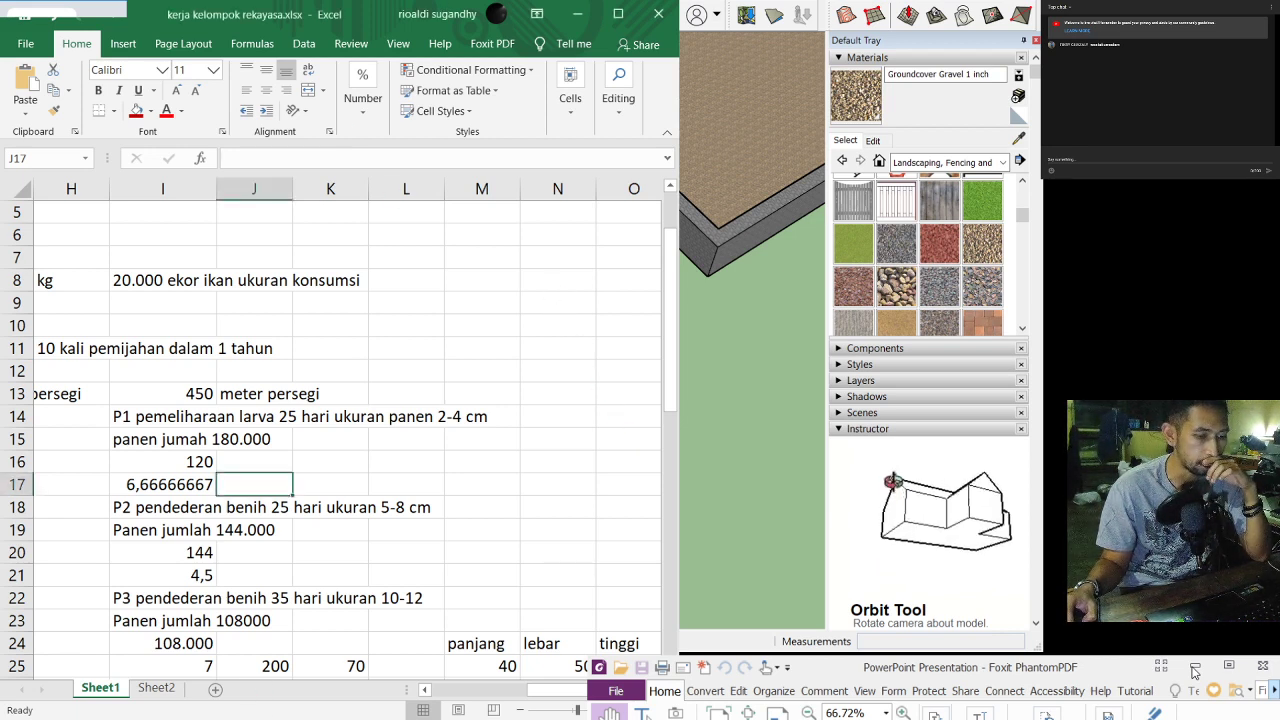
# Step: Enter 45000 in cell N15 on Sheet1, beside the P1 larva rearing data
pyautogui.click(414, 458)
pyautogui.scroll(2, 415, 455)
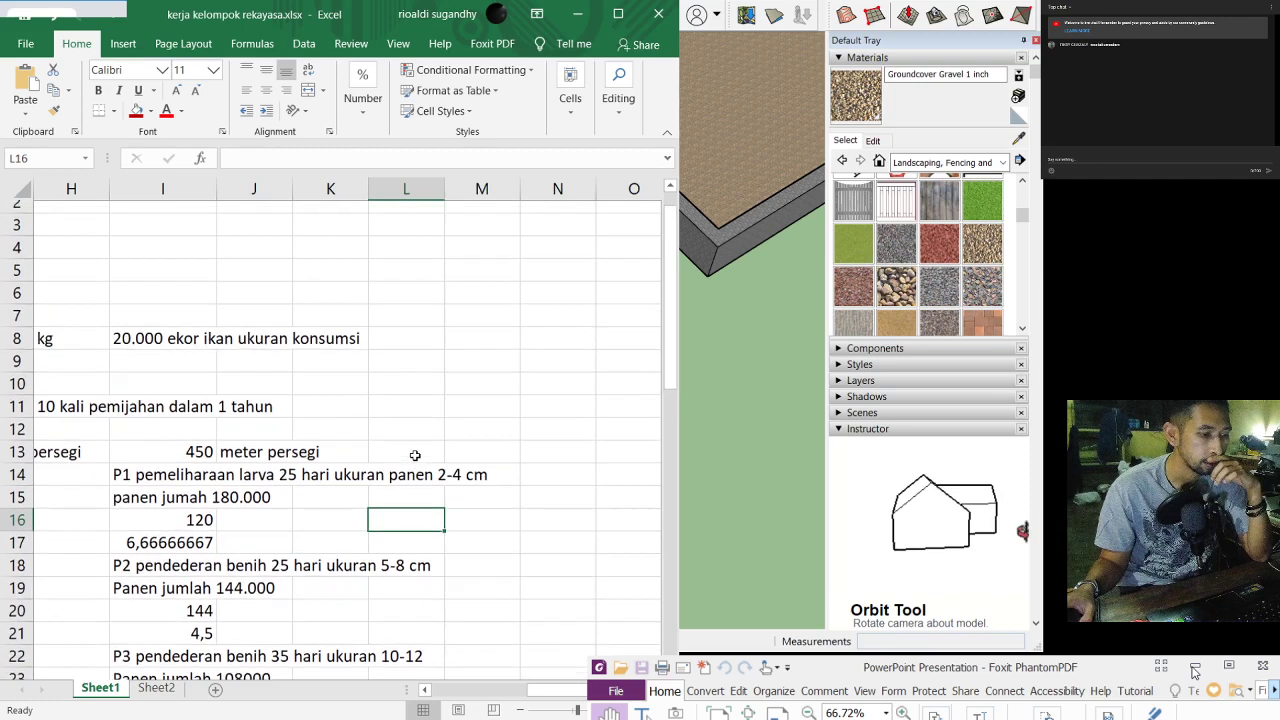
pyautogui.scroll(-1, 415, 455)
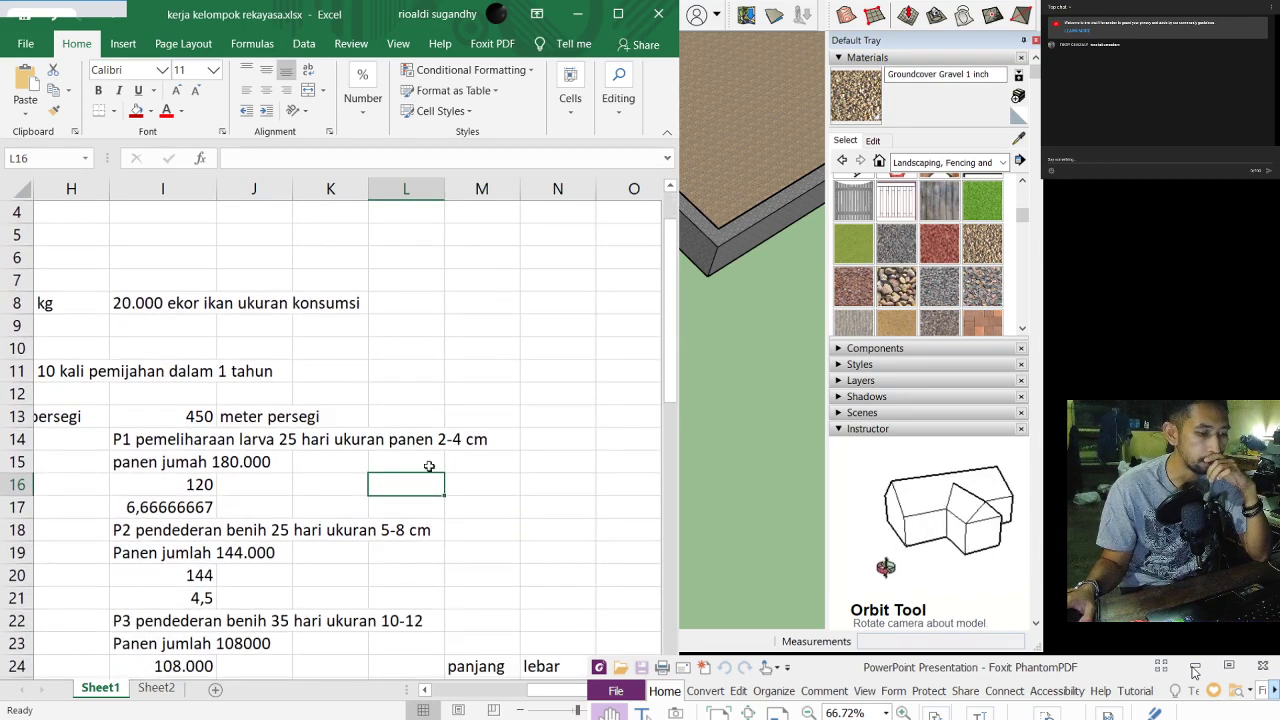
pyautogui.click(531, 504)
pyautogui.click(534, 482)
pyautogui.click(542, 460)
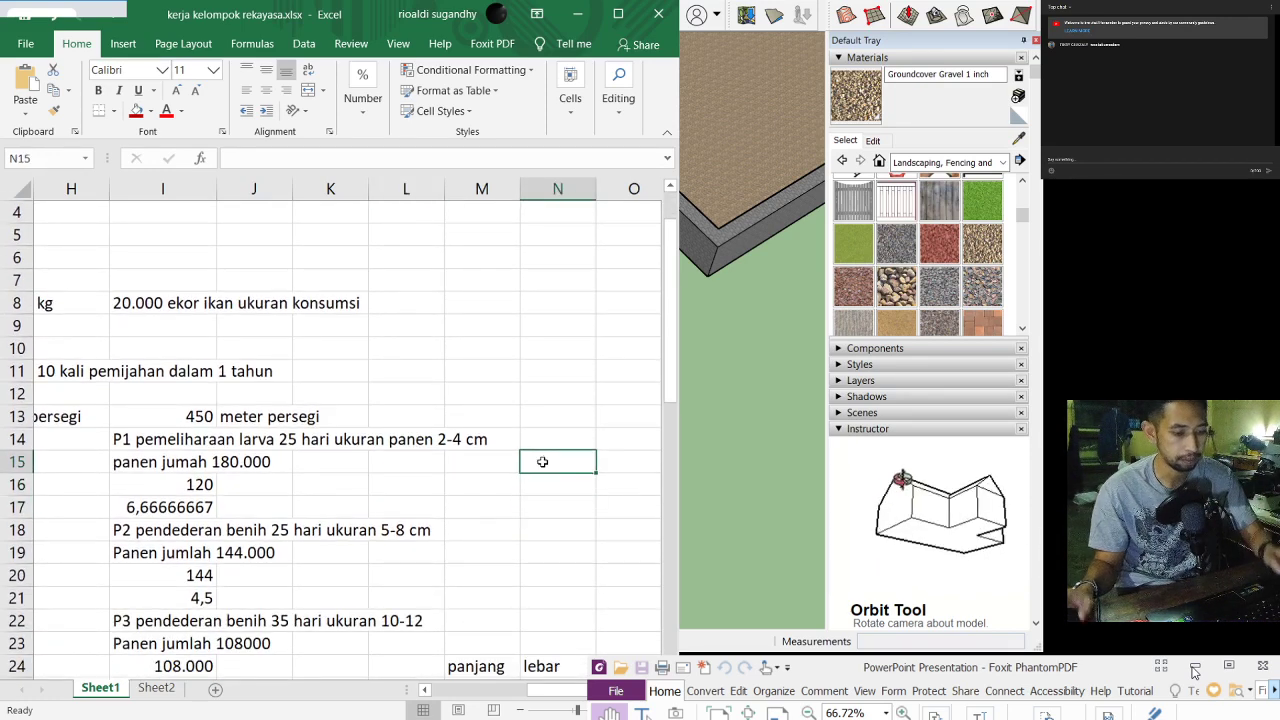
pyautogui.write('45')
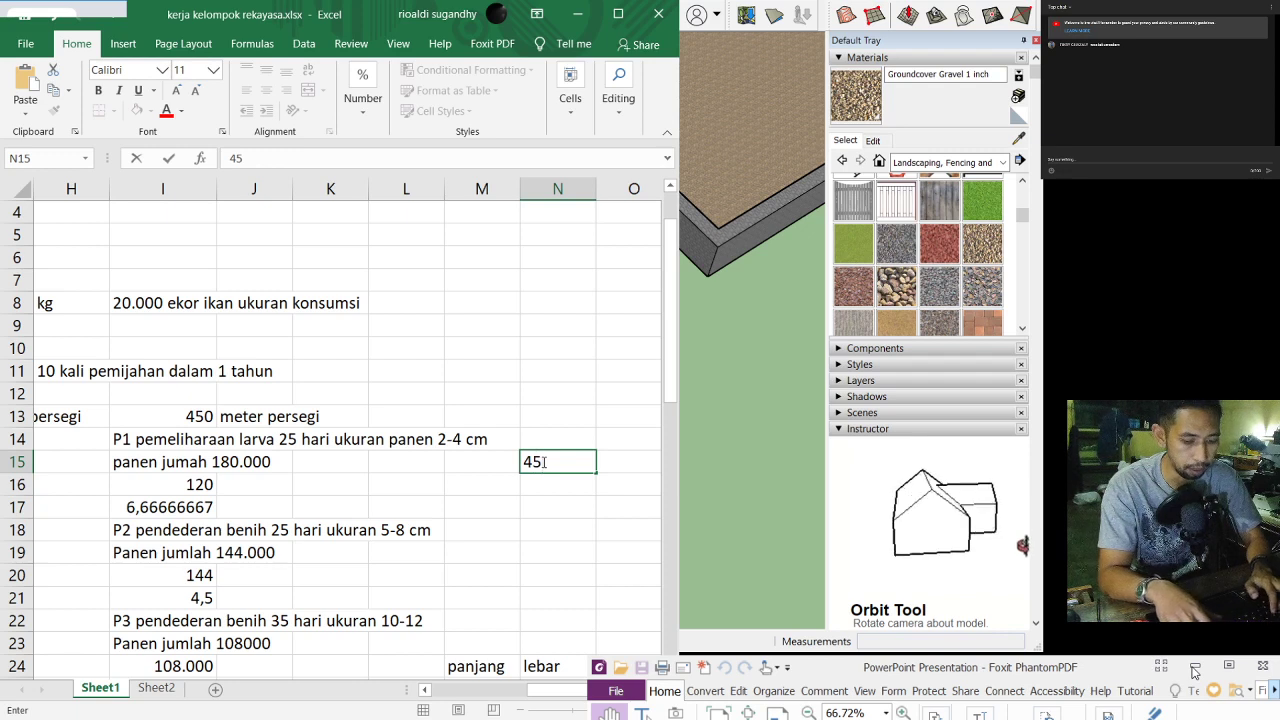
pyautogui.write('000')
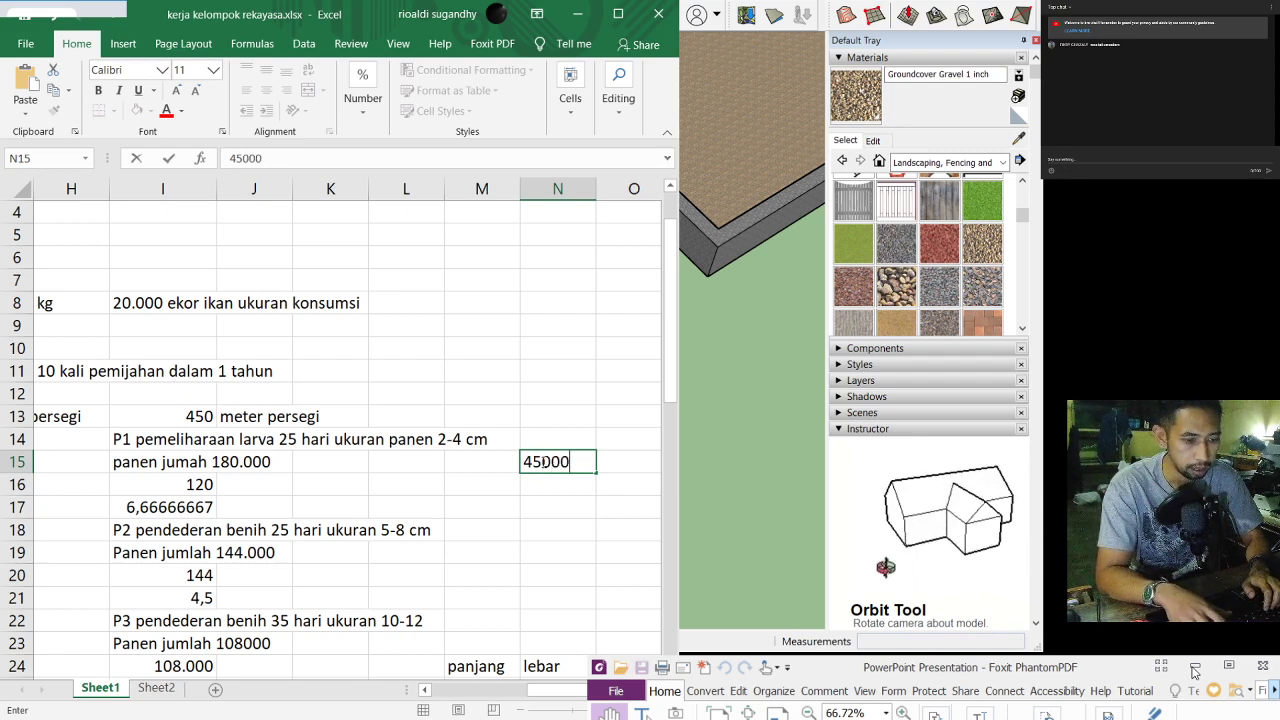
pyautogui.press('Return')
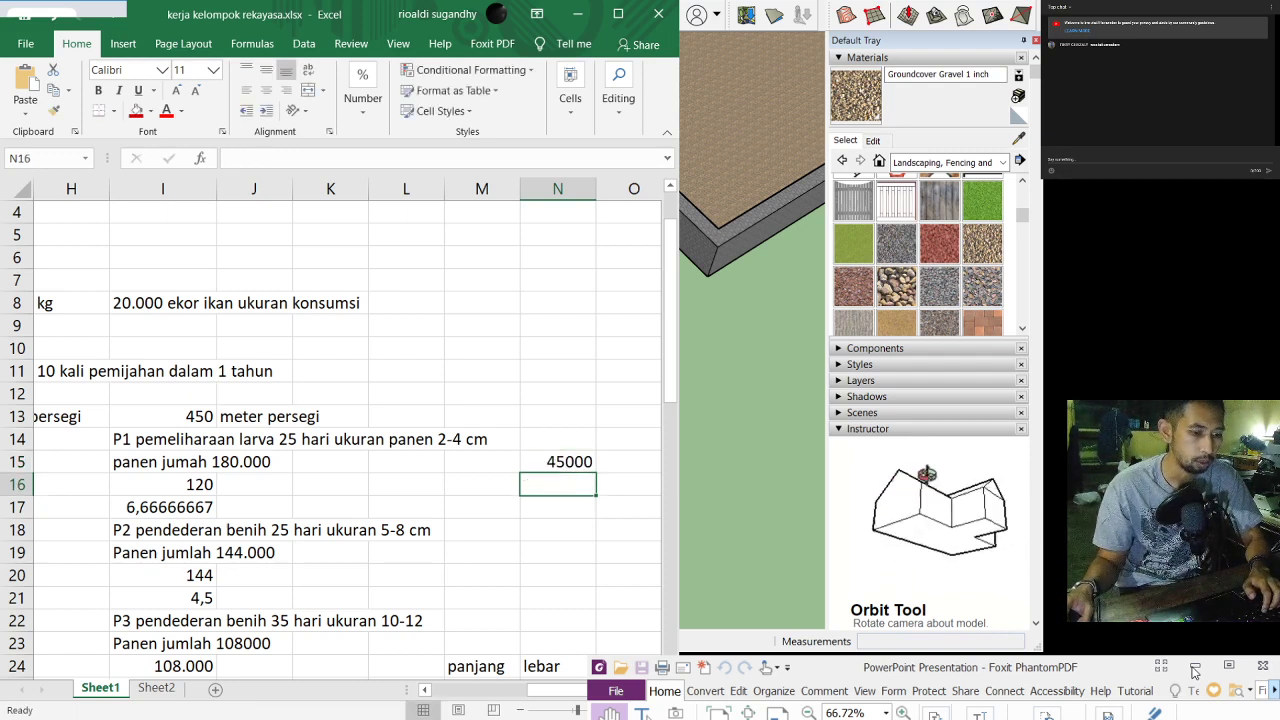
pyautogui.hscroll(2, 323, 460)
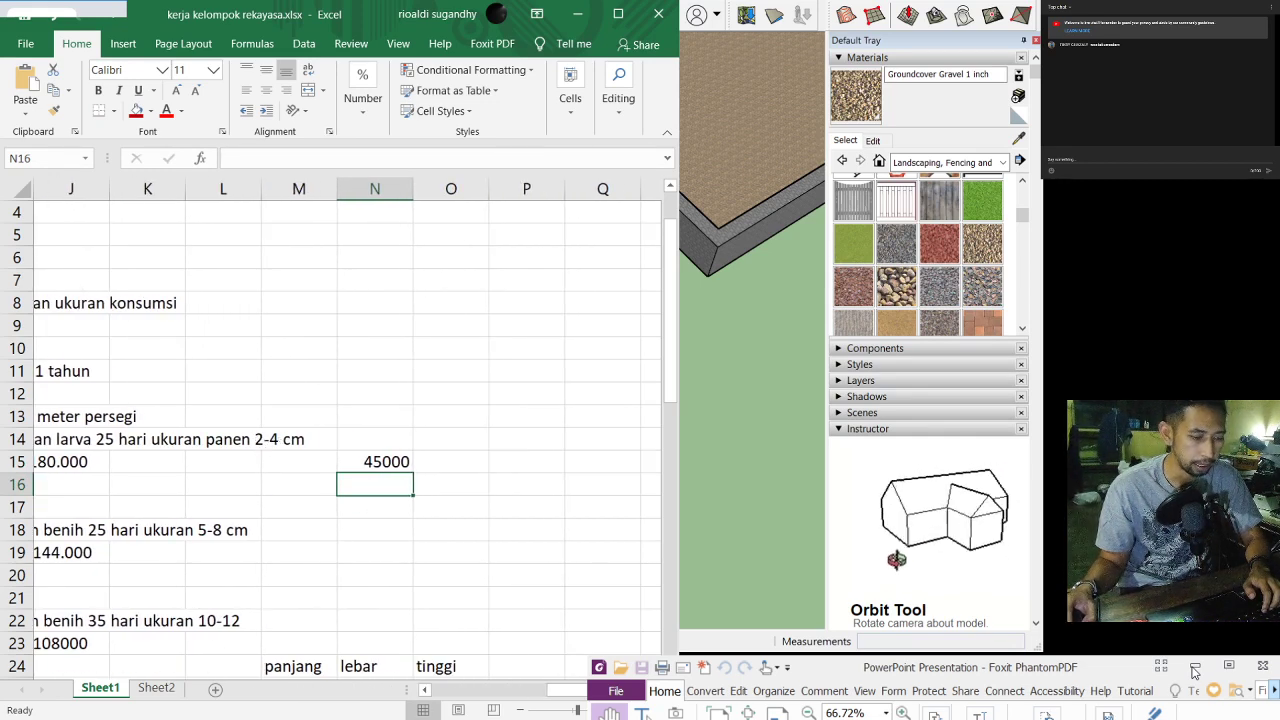
# Step: Switch to the browser and open the seed production standard SNI 6141-2009 from the AKSES-SNI document list
pyautogui.hotkey('alt', 'Tab')
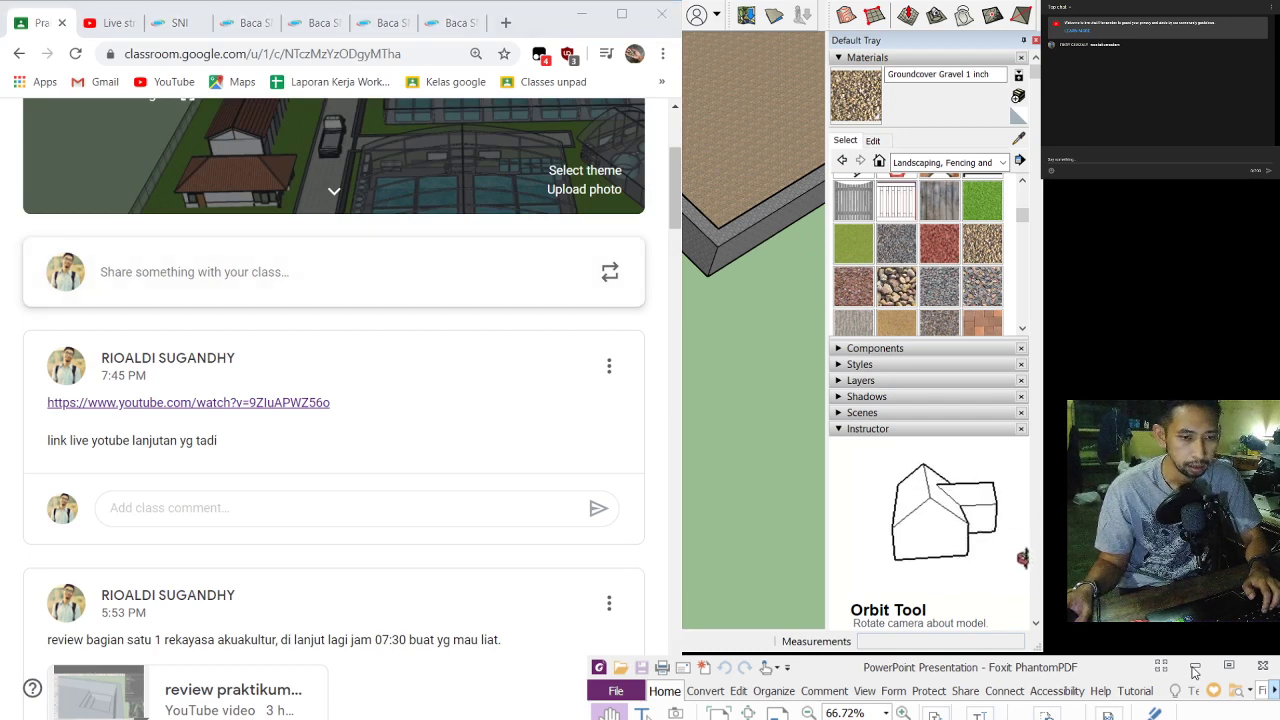
pyautogui.click(381, 25)
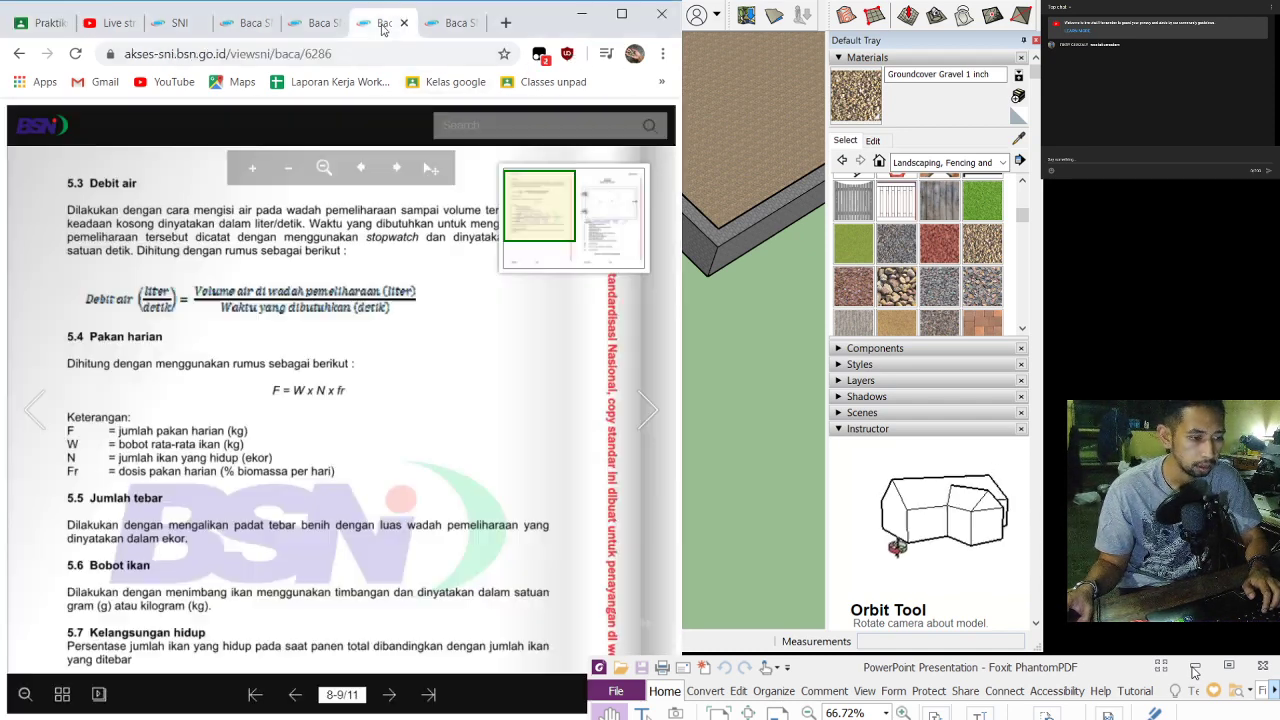
pyautogui.click(316, 24)
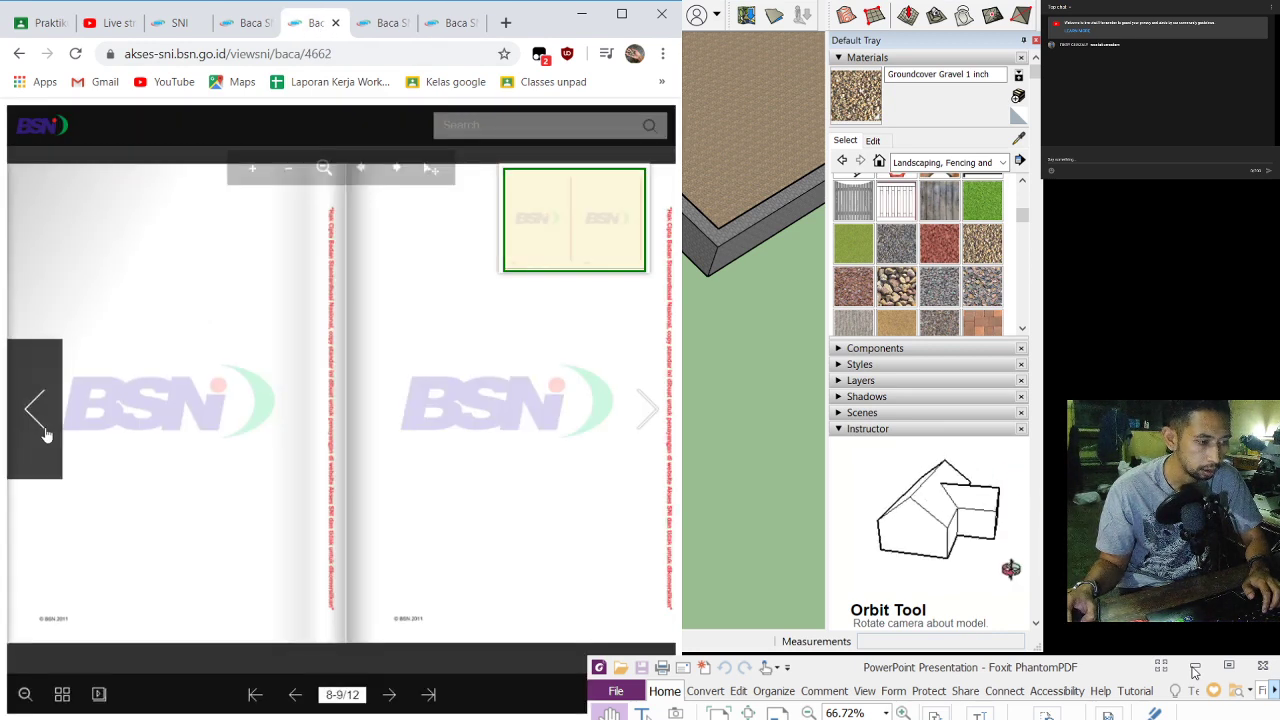
pyautogui.click(172, 24)
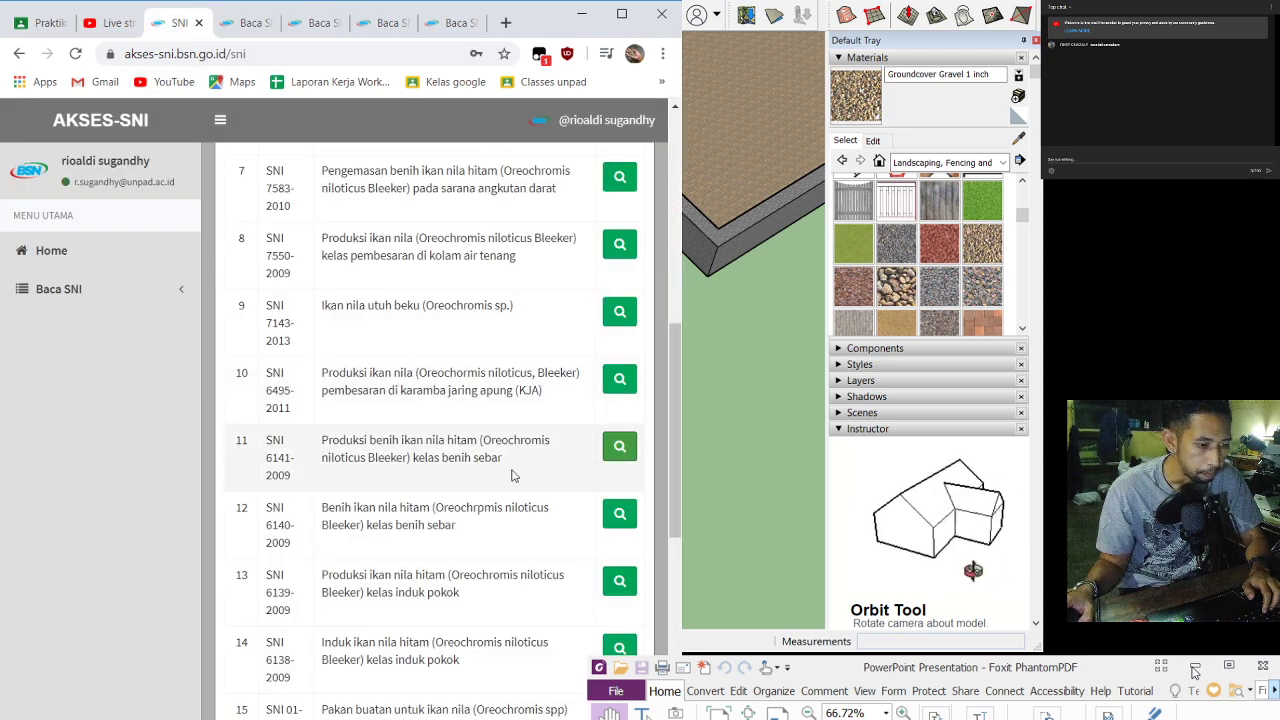
pyautogui.click(619, 445)
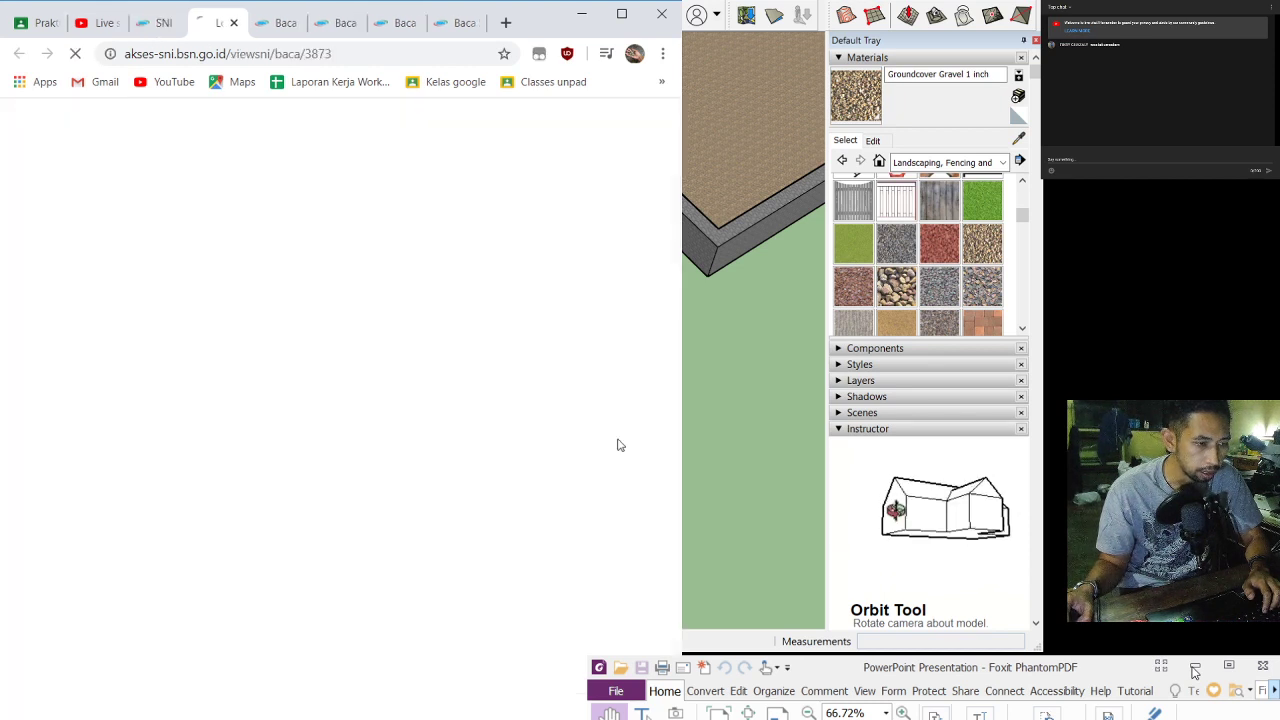
# Step: Log in to AKSES SNI with the saved credentials on the newly opened page
pyautogui.click(276, 30)
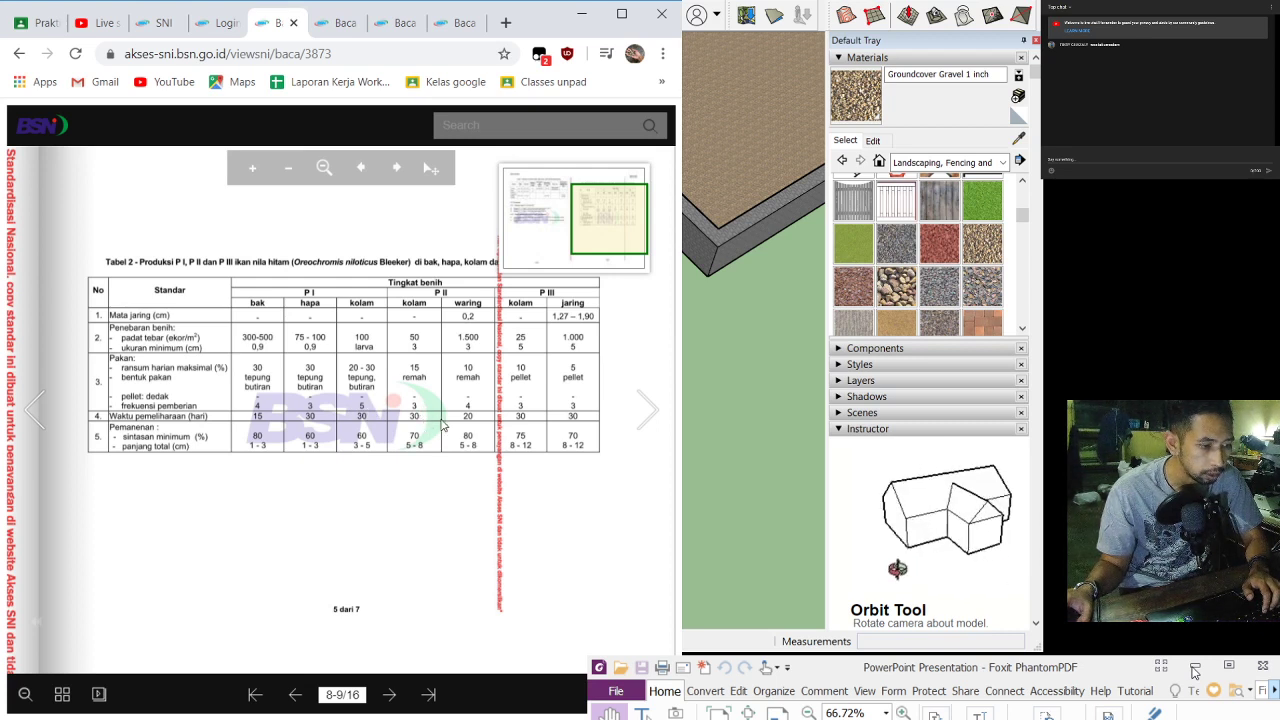
pyautogui.click(222, 24)
pyautogui.click(478, 348)
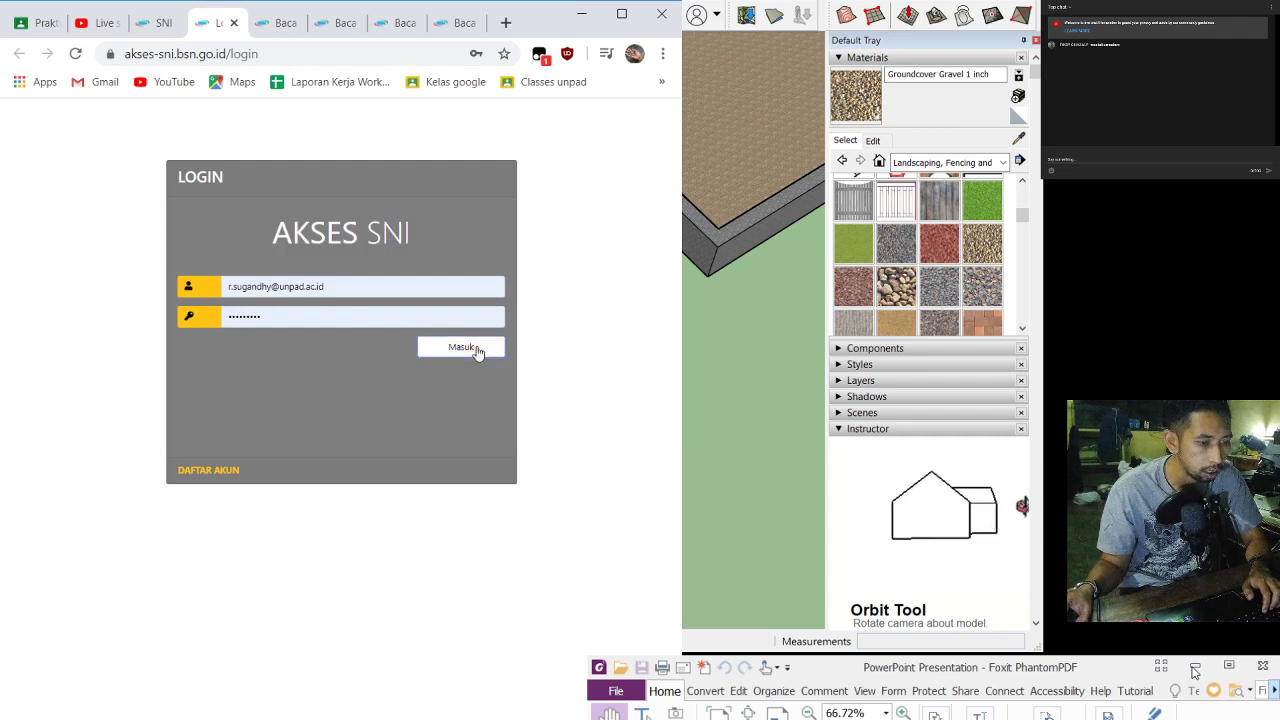
# Step: Examine Table 2 of SNI 6141:2009 for the P I, P II and P III stocking, feeding and harvest standards
pyautogui.click(278, 24)
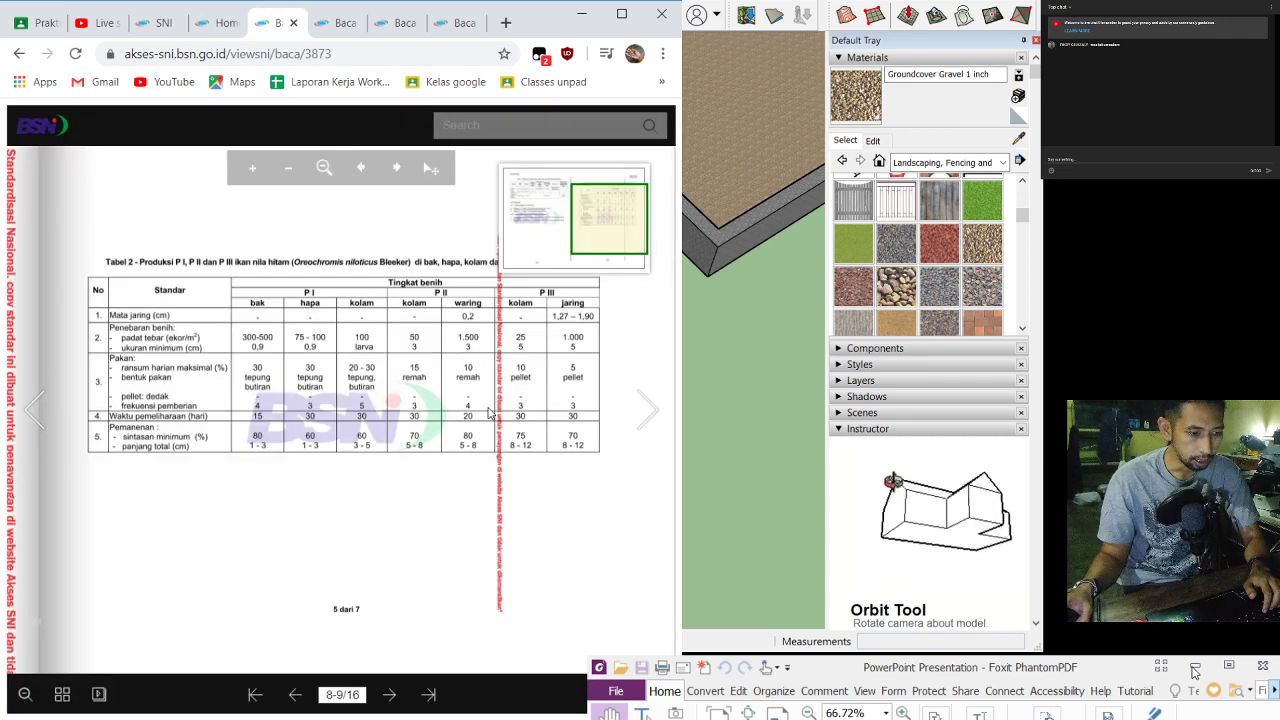
pyautogui.moveTo(311, 415); pyautogui.dragTo(430, 452)
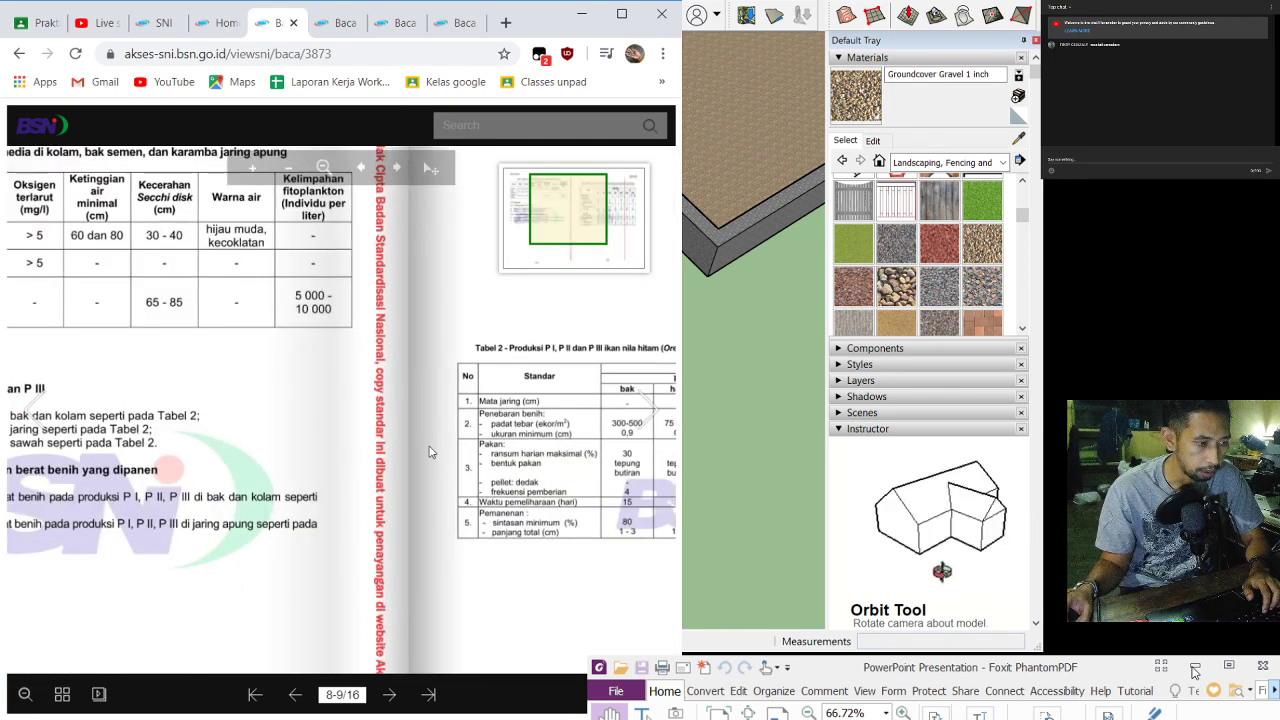
pyautogui.scroll(-2, 430, 452)
pyautogui.scroll(-2, 373, 443)
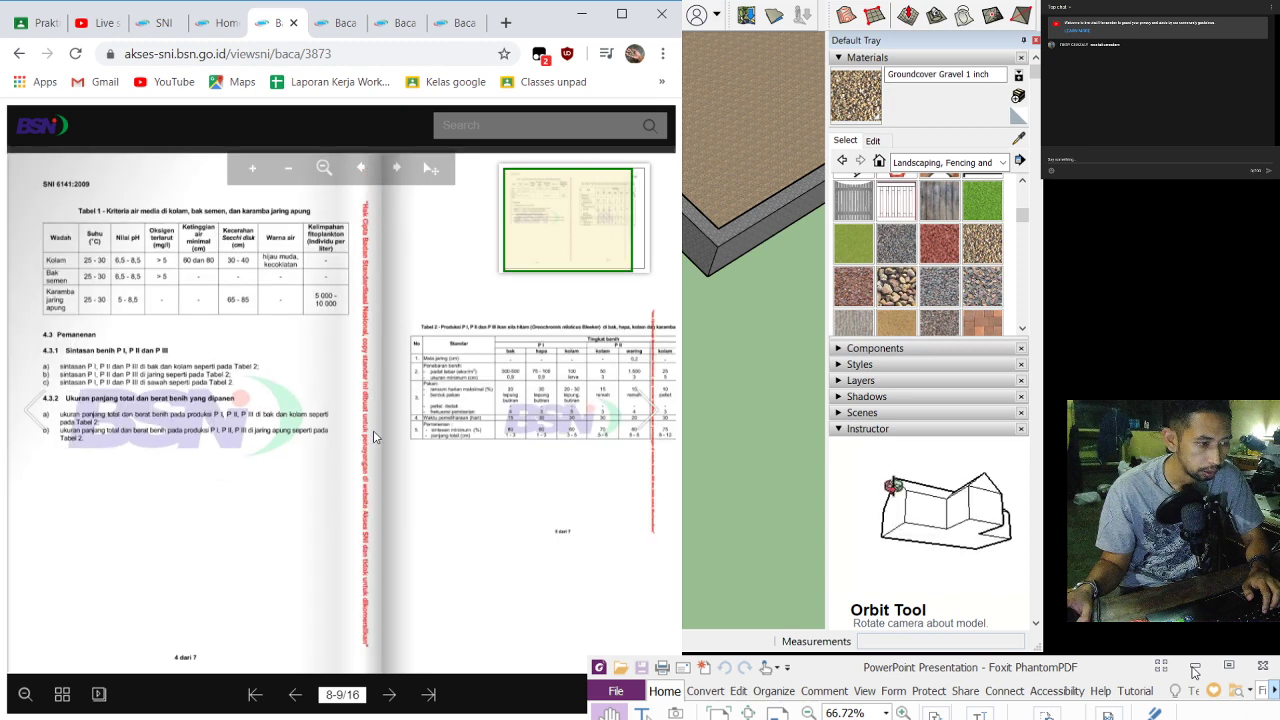
pyautogui.scroll(2, 436, 422)
pyautogui.scroll(1, 436, 422)
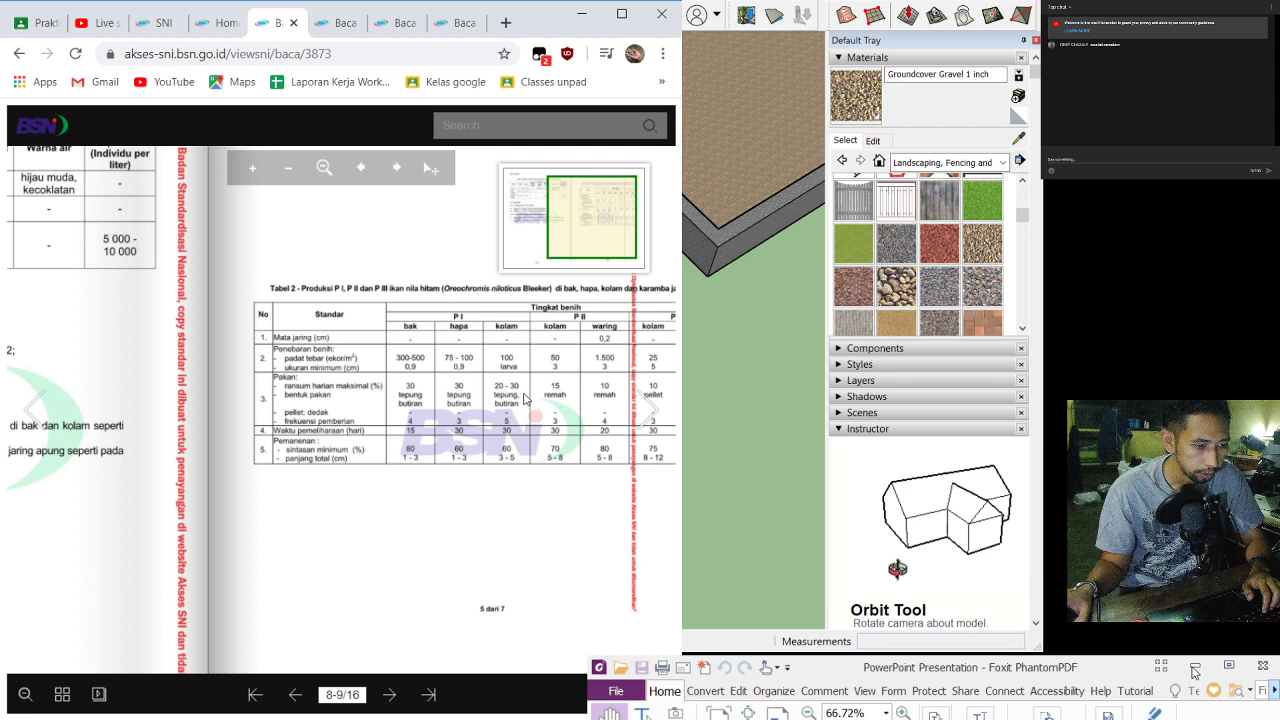
pyautogui.scroll(1, 347, 395)
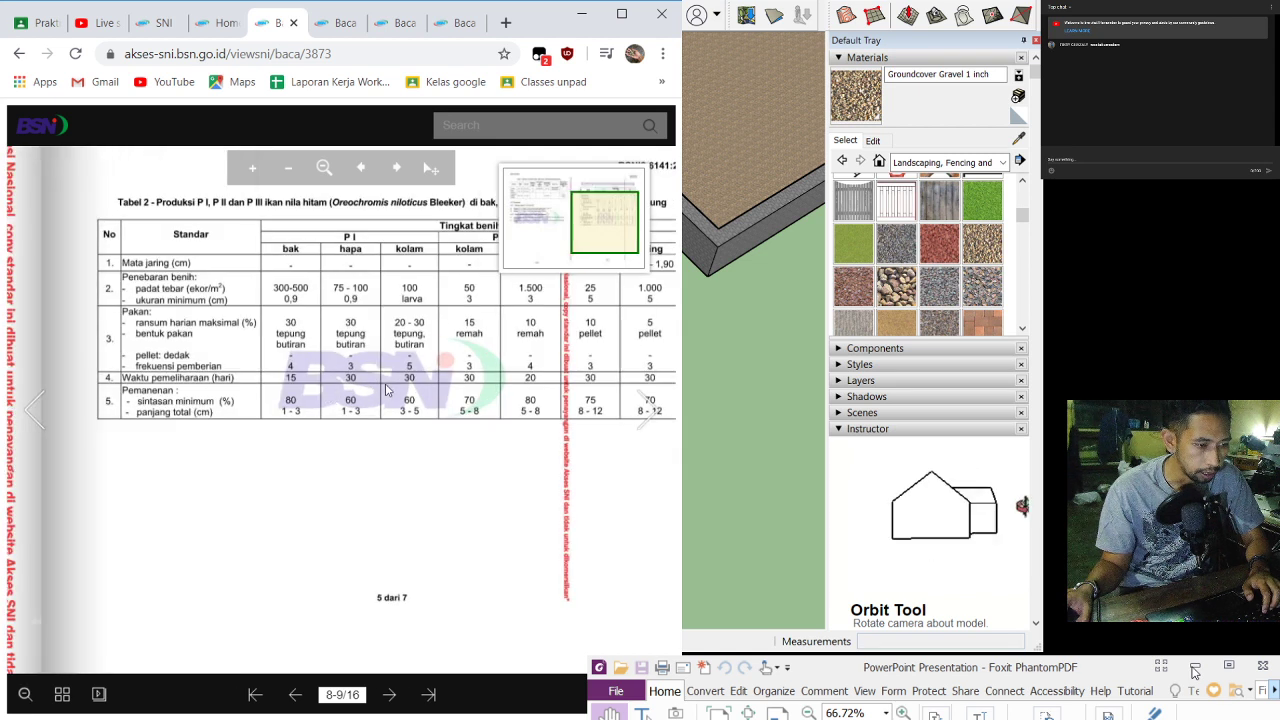
# Step: Close the AKSES-SNI home page, open SNI 6140-2009 and examine Table 1 with the quantitative seed criteria
pyautogui.click(222, 24)
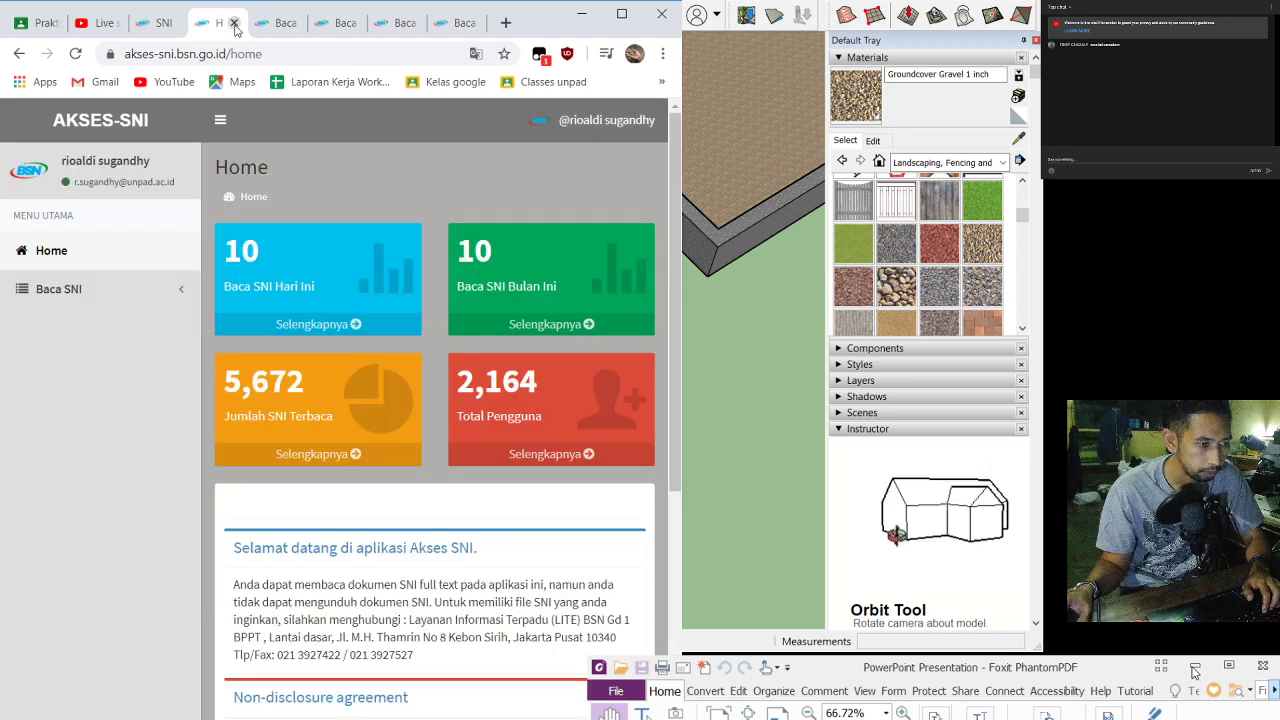
pyautogui.click(234, 22)
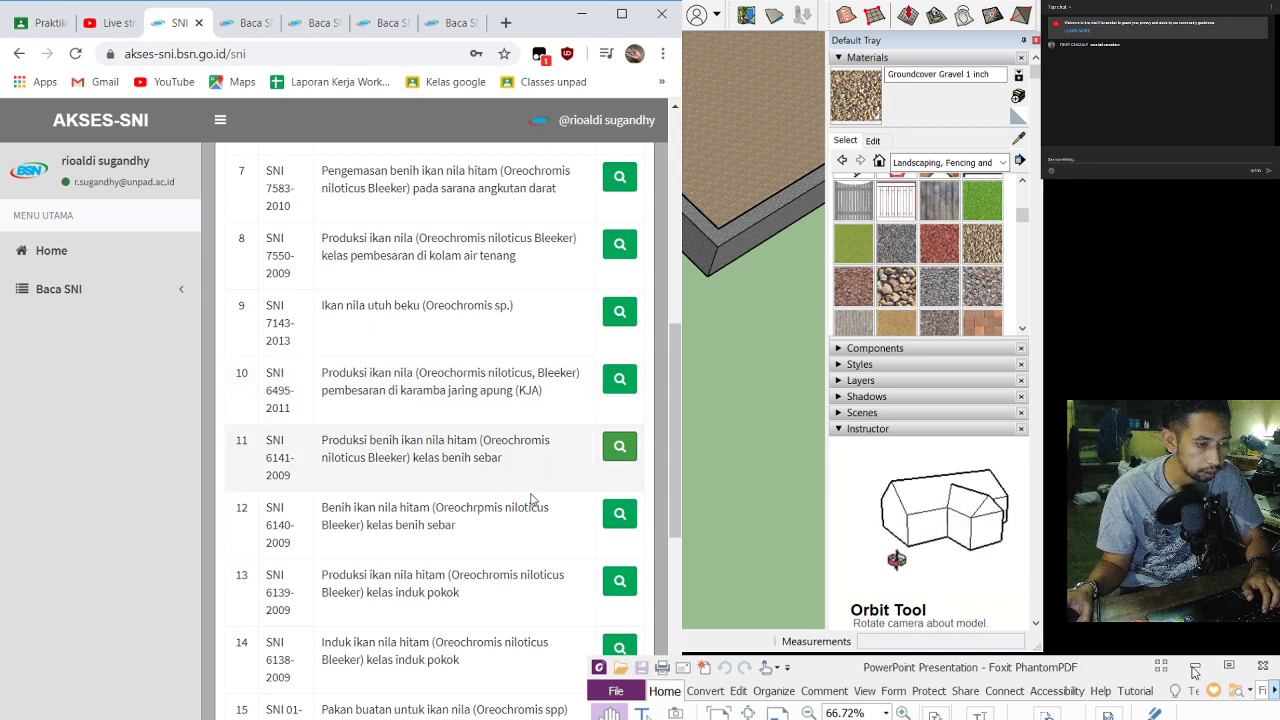
pyautogui.click(617, 514)
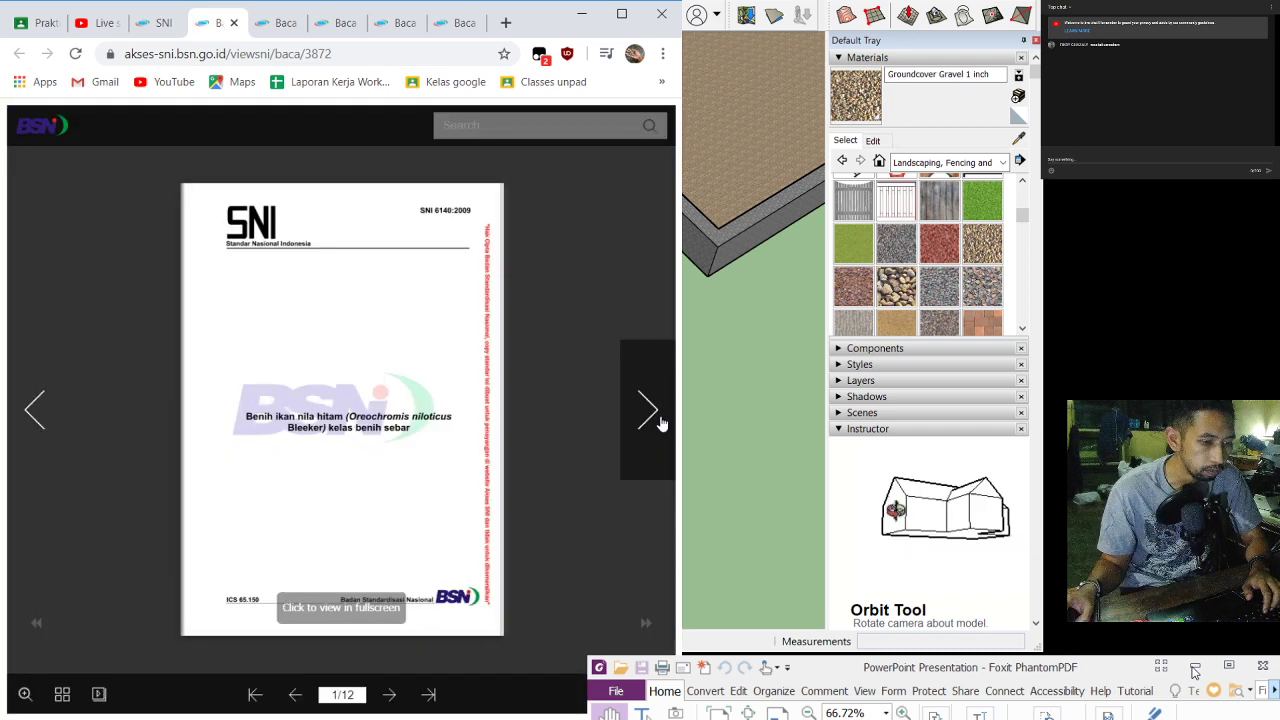
pyautogui.click(648, 412)
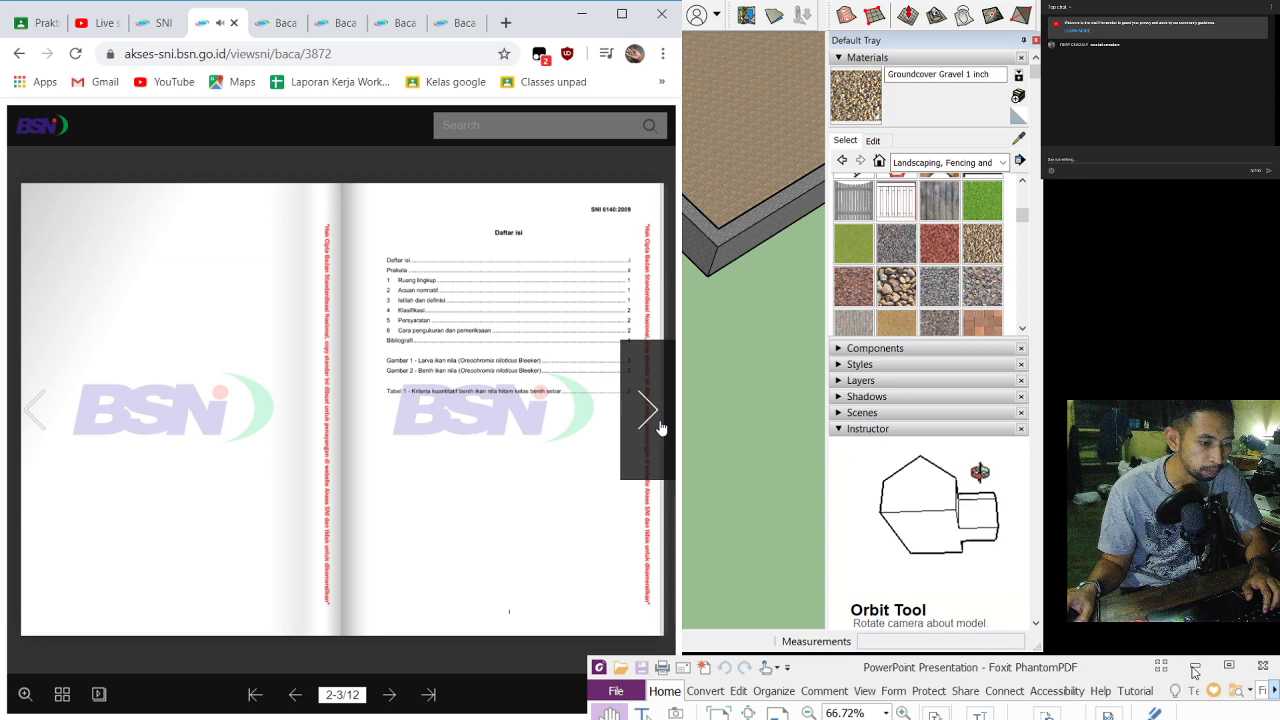
pyautogui.doubleClick(659, 428)
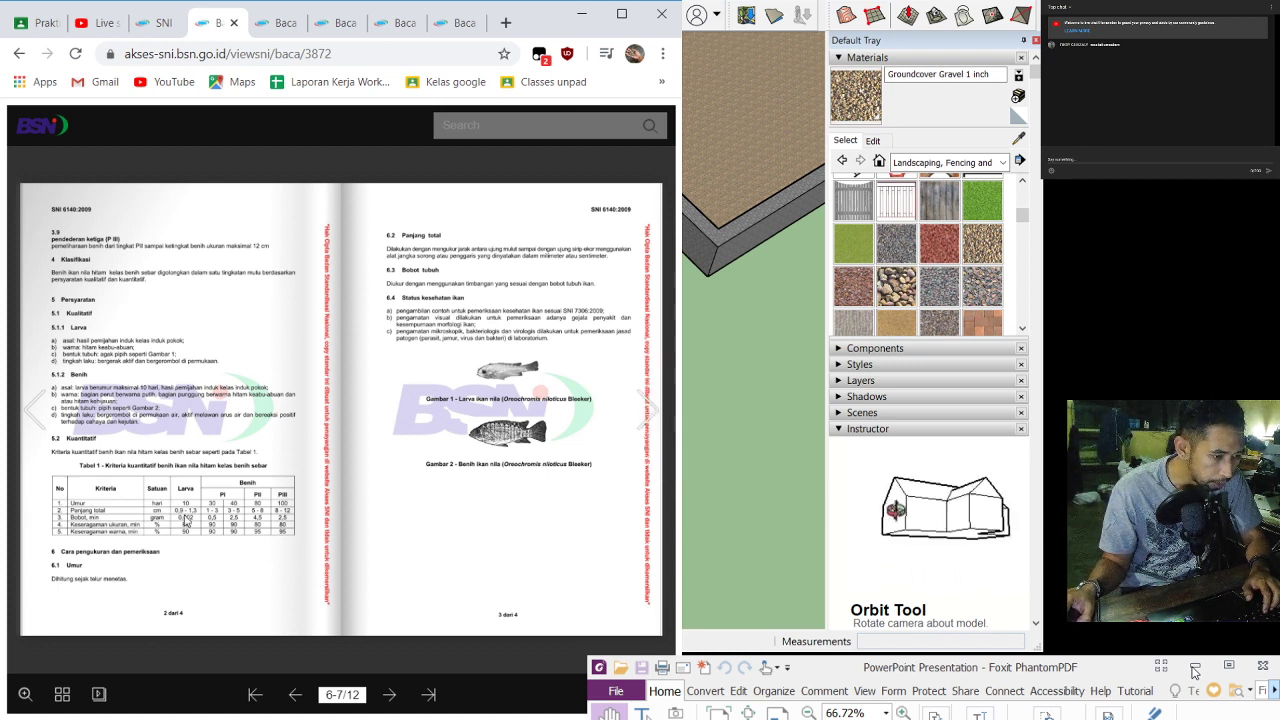
pyautogui.click(25, 692)
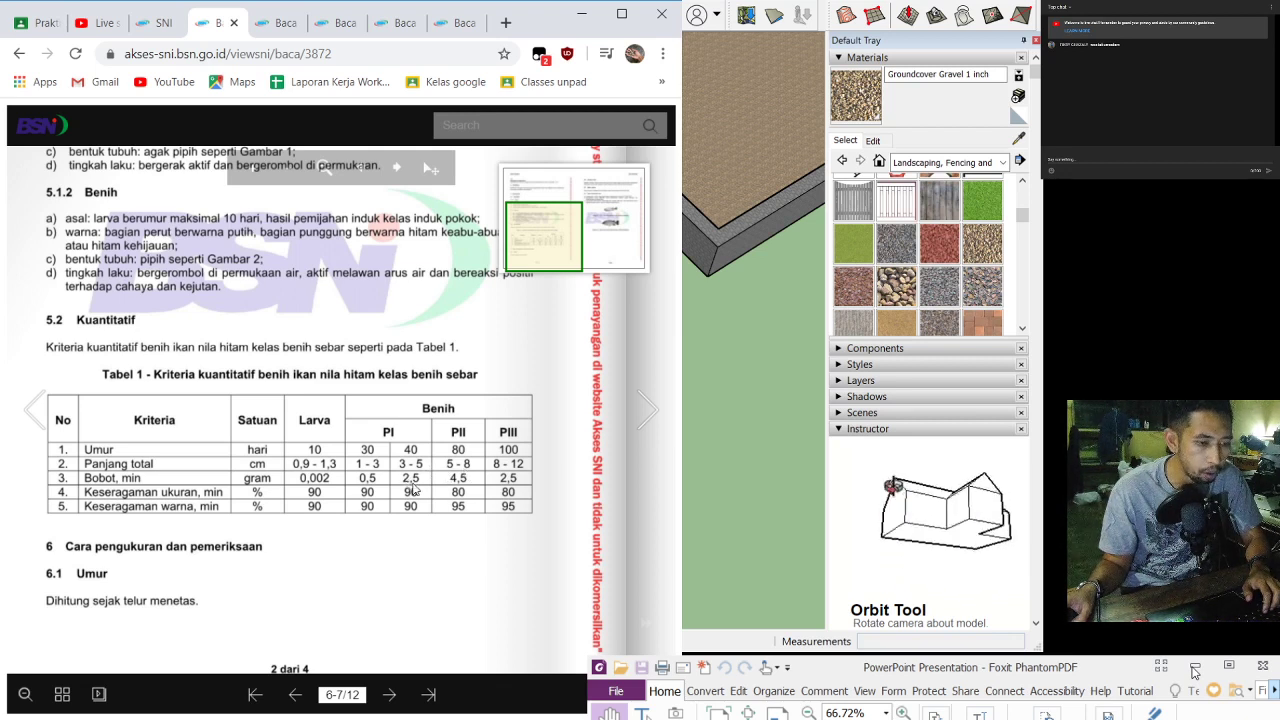
# Step: Return to the Excel workbook and enter 2 in cell O15
pyautogui.click(586, 22)
pyautogui.press('Return')
pyautogui.click(456, 462)
pyautogui.write('2')
# Step: Enter a formula in P15 that multiplies N15 by O15
pyautogui.click(526, 456)
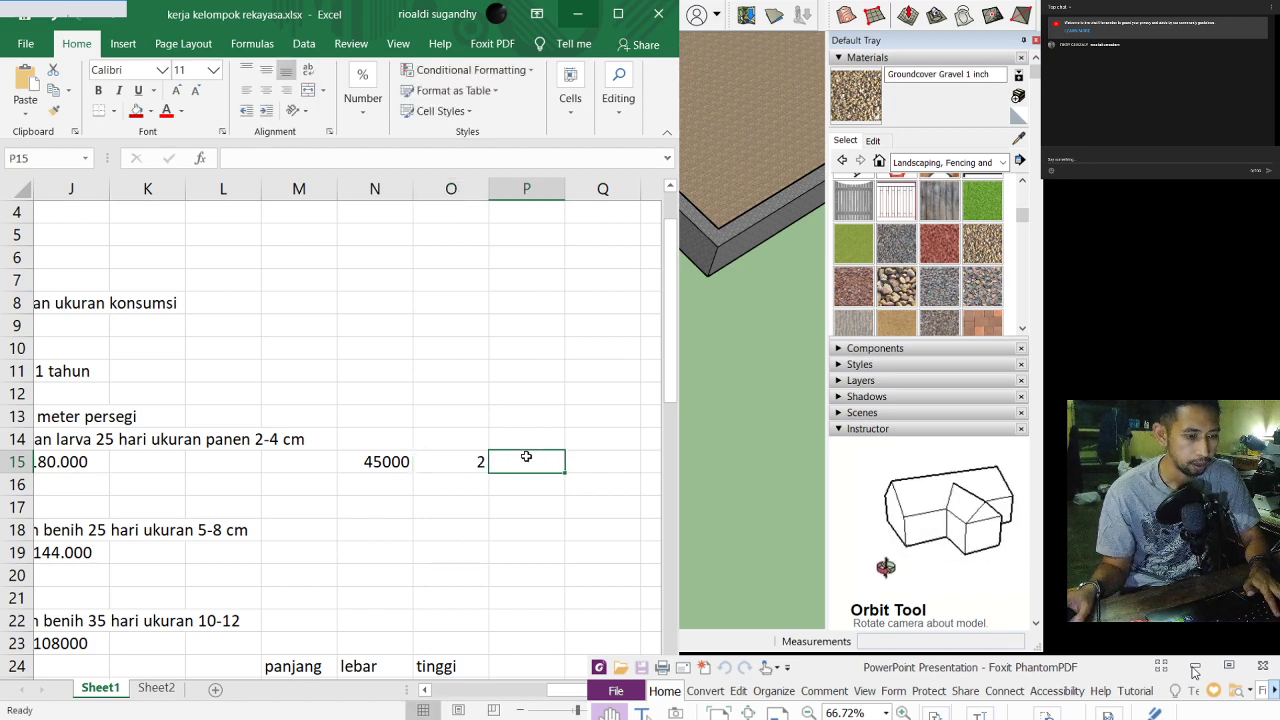
pyautogui.write('=')
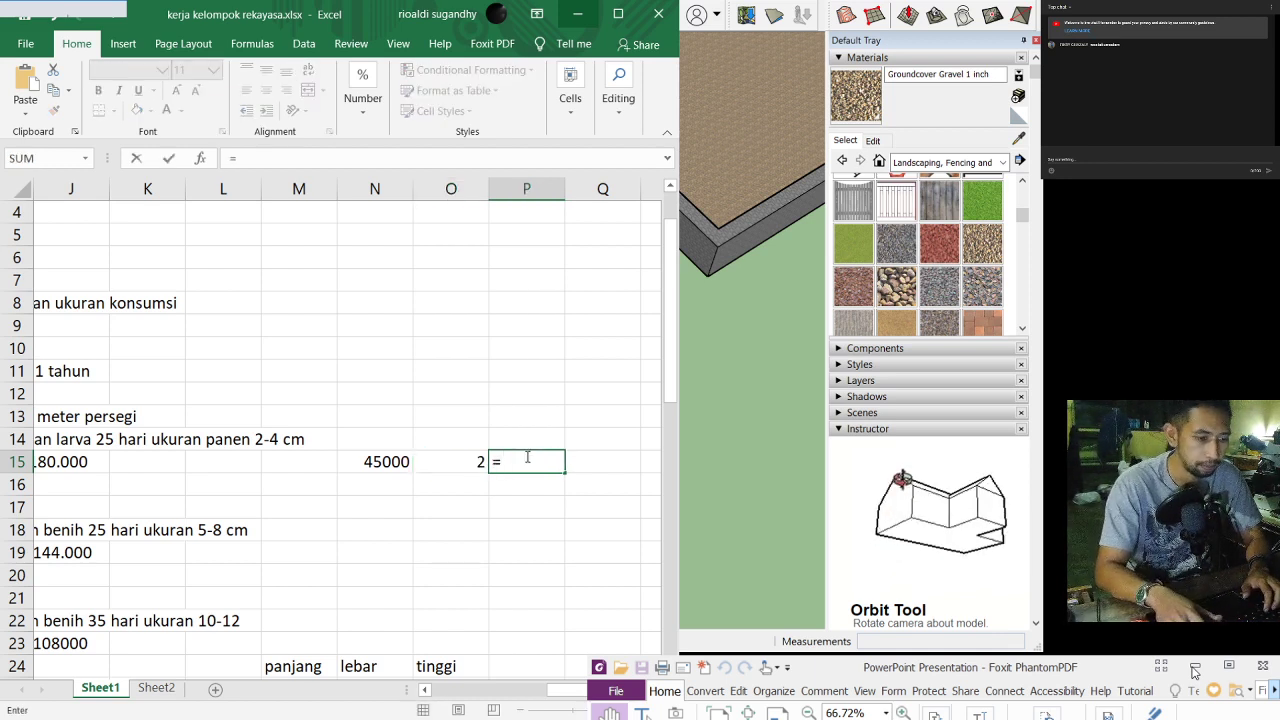
pyautogui.press('Left')
pyautogui.press('Left')
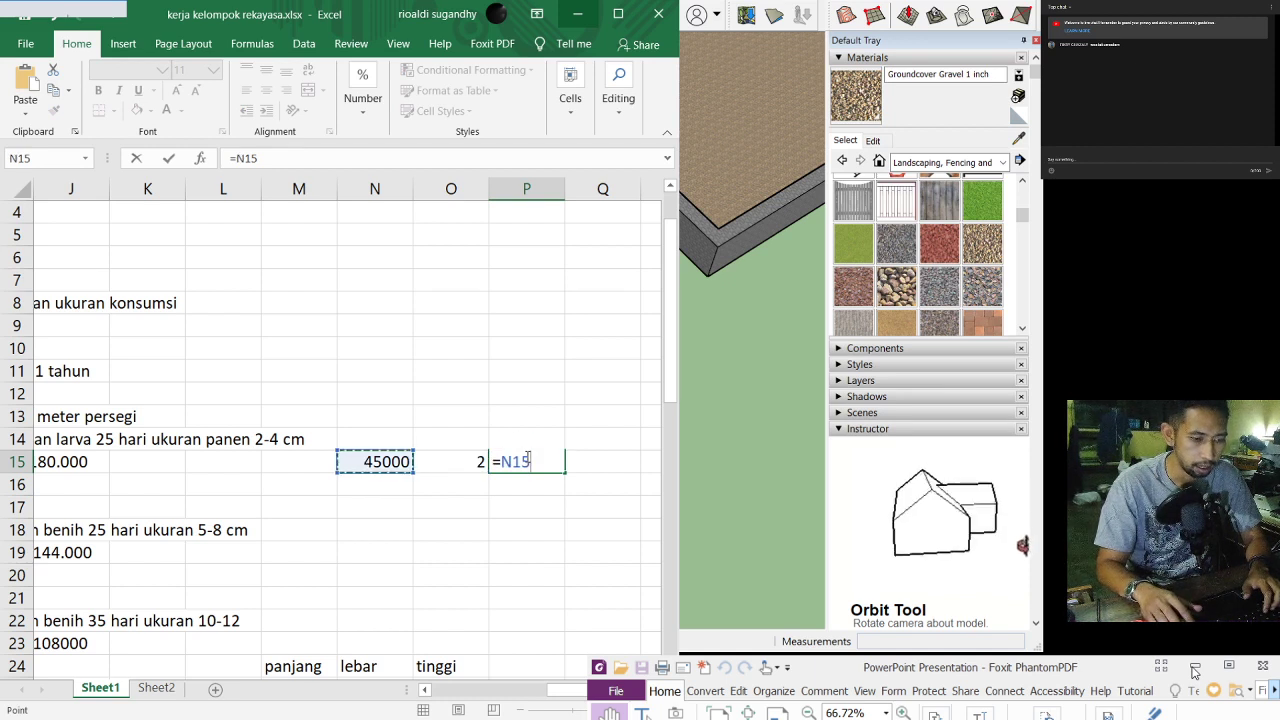
pyautogui.write('*')
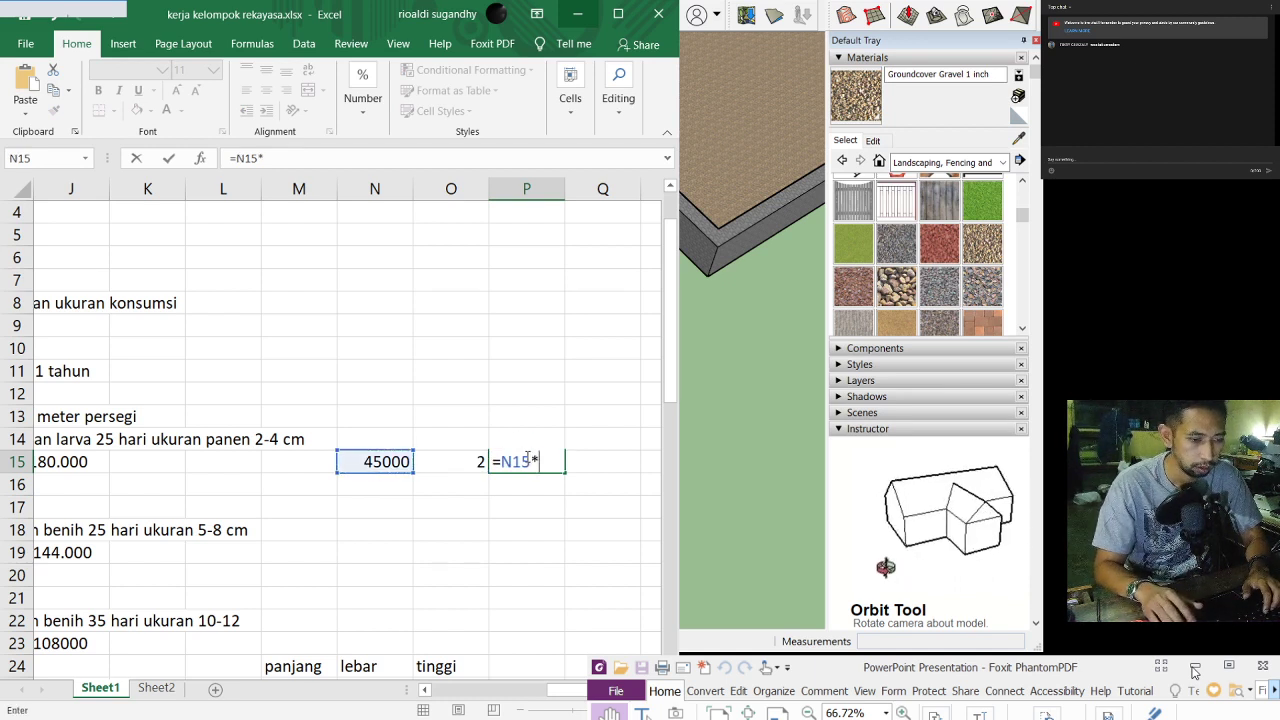
pyautogui.press('Left')
pyautogui.press('Return')
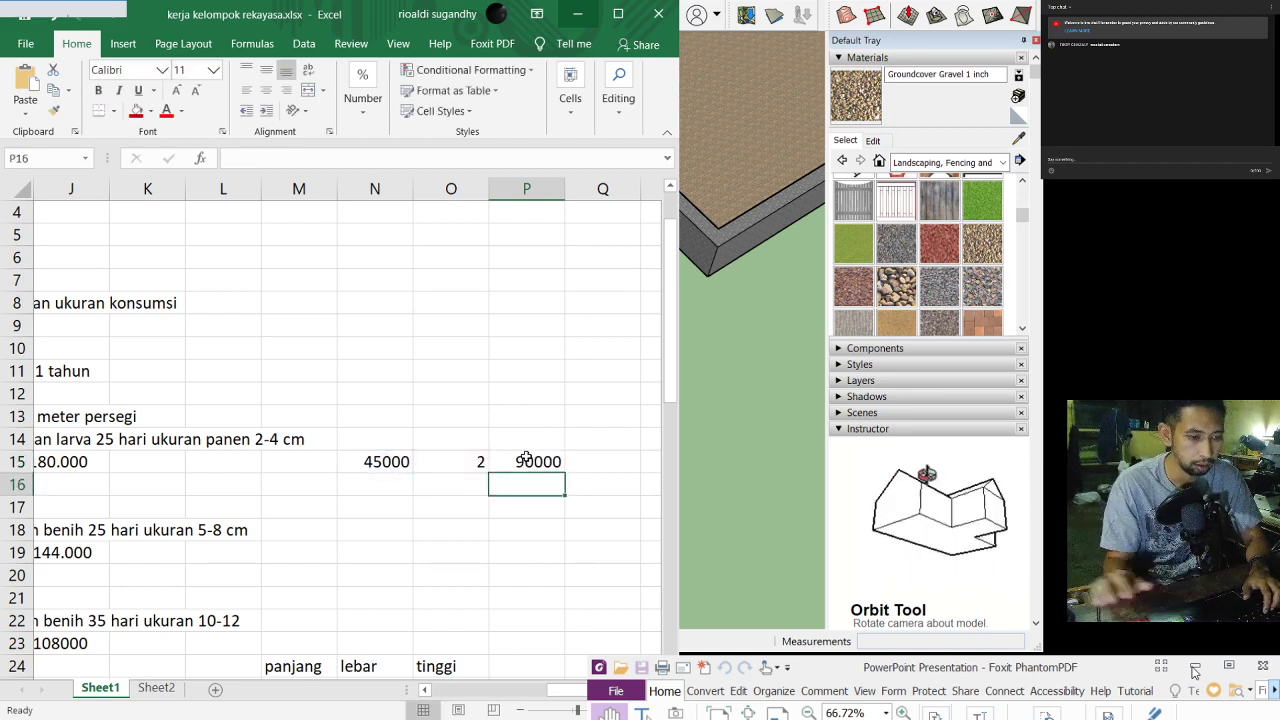
# Step: Change the formula in P15 to =(N15*O15)/1000
pyautogui.click(526, 458)
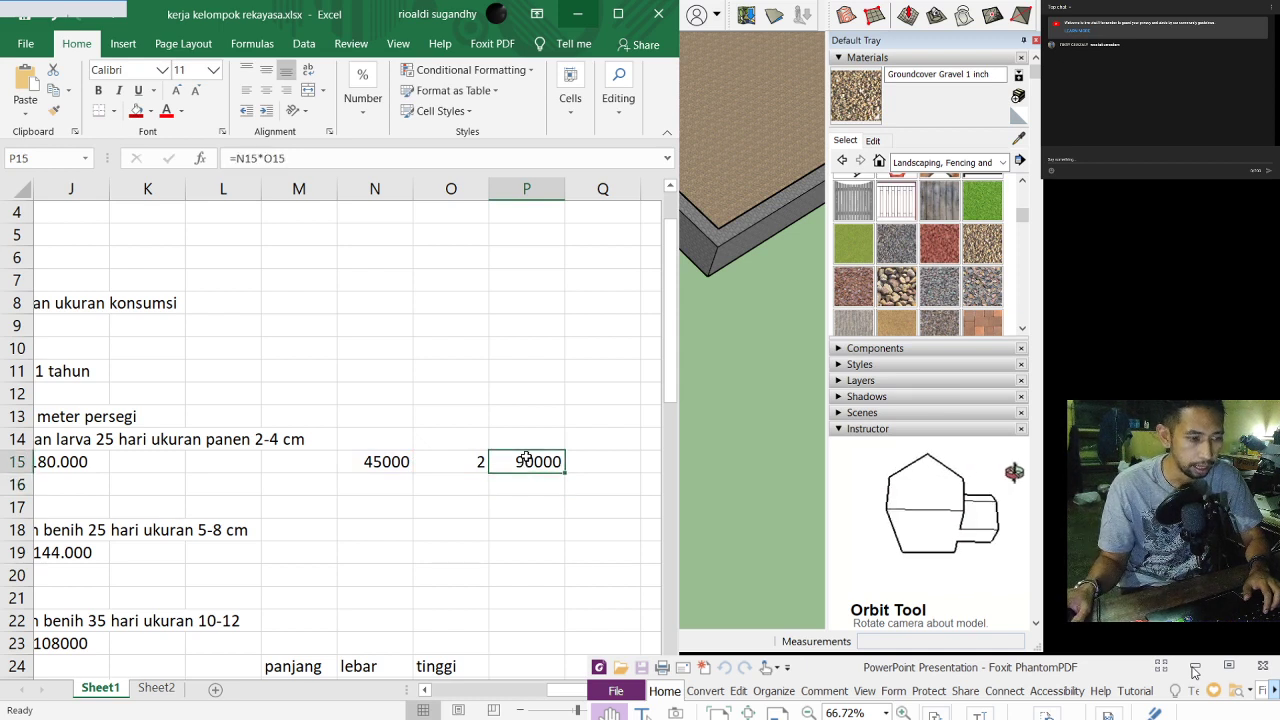
pyautogui.click(292, 158)
pyautogui.write(')')
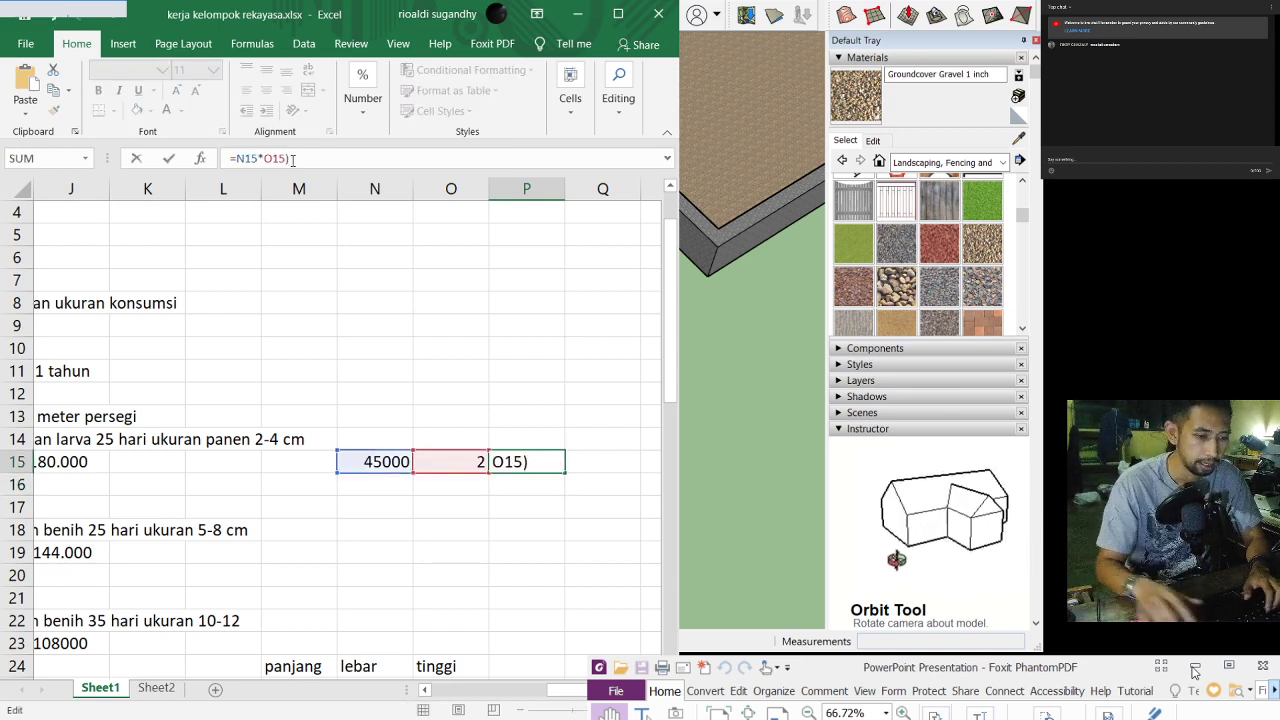
pyautogui.click(236, 158)
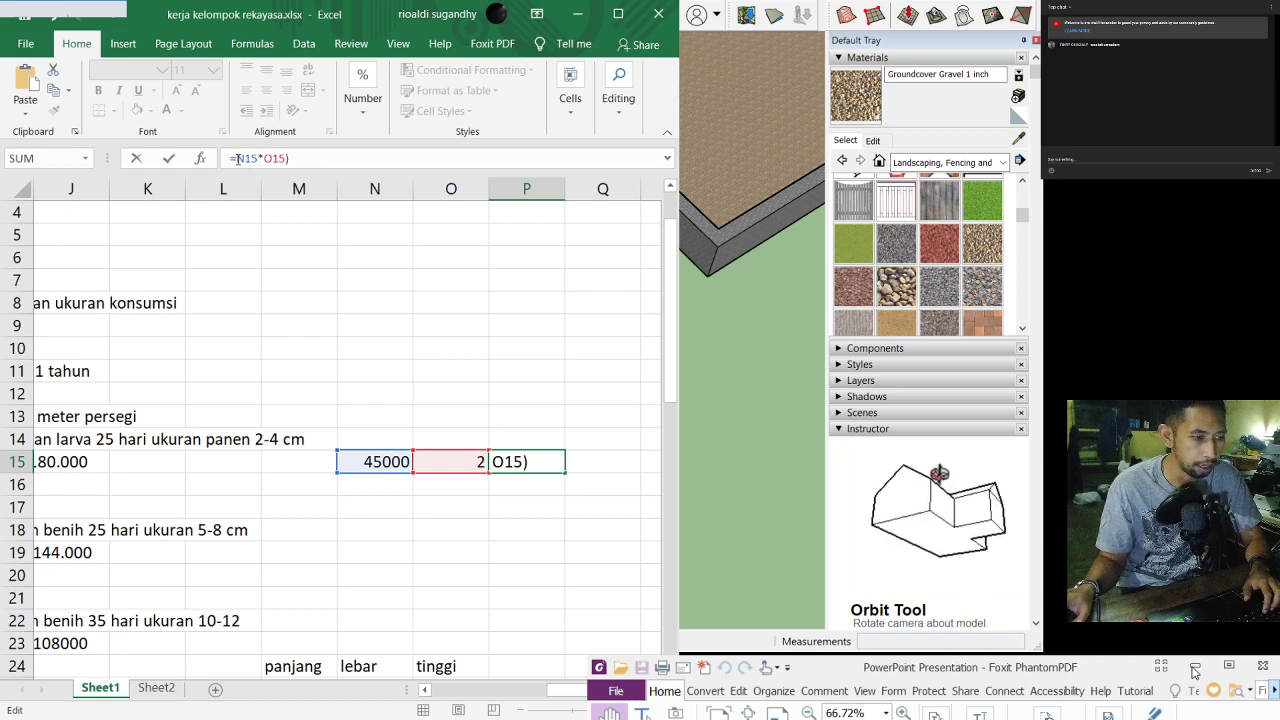
pyautogui.write('(')
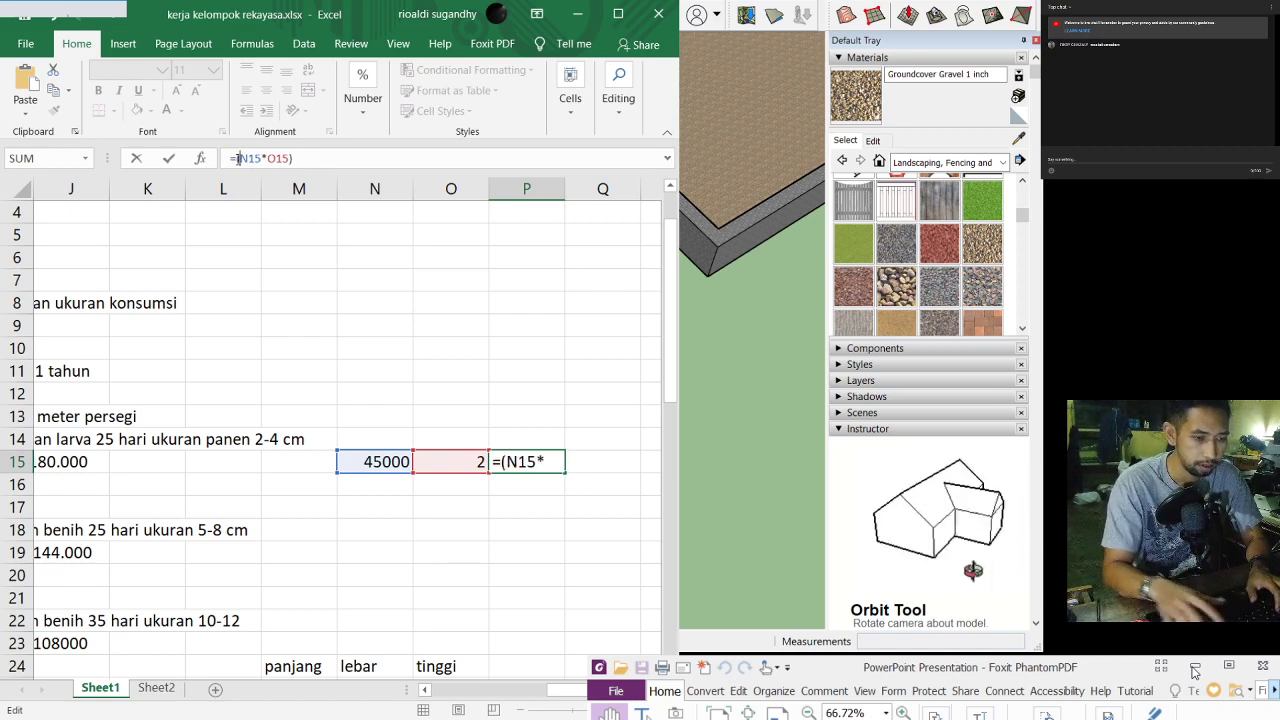
pyautogui.click(298, 158)
pyautogui.write('/1000')
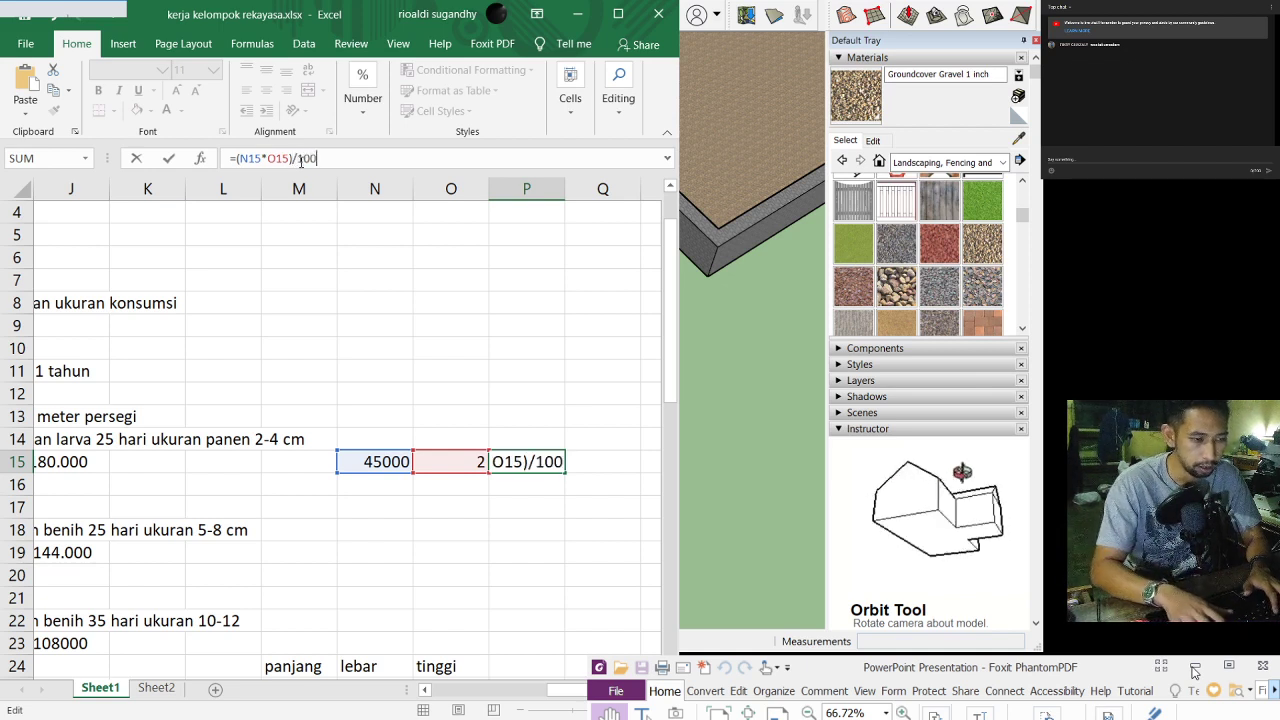
pyautogui.press('Return')
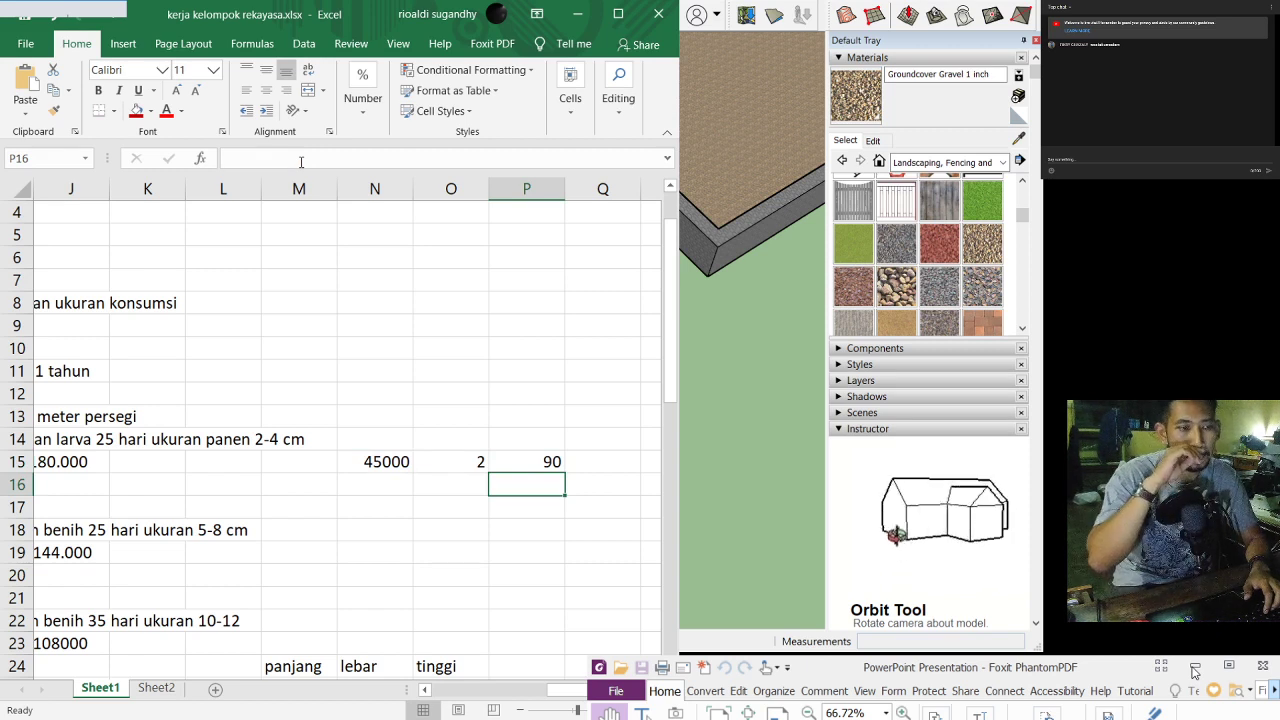
# Step: Enter the volume formula =3*1*0,7 in cell P12, using a decimal comma
pyautogui.click(544, 400)
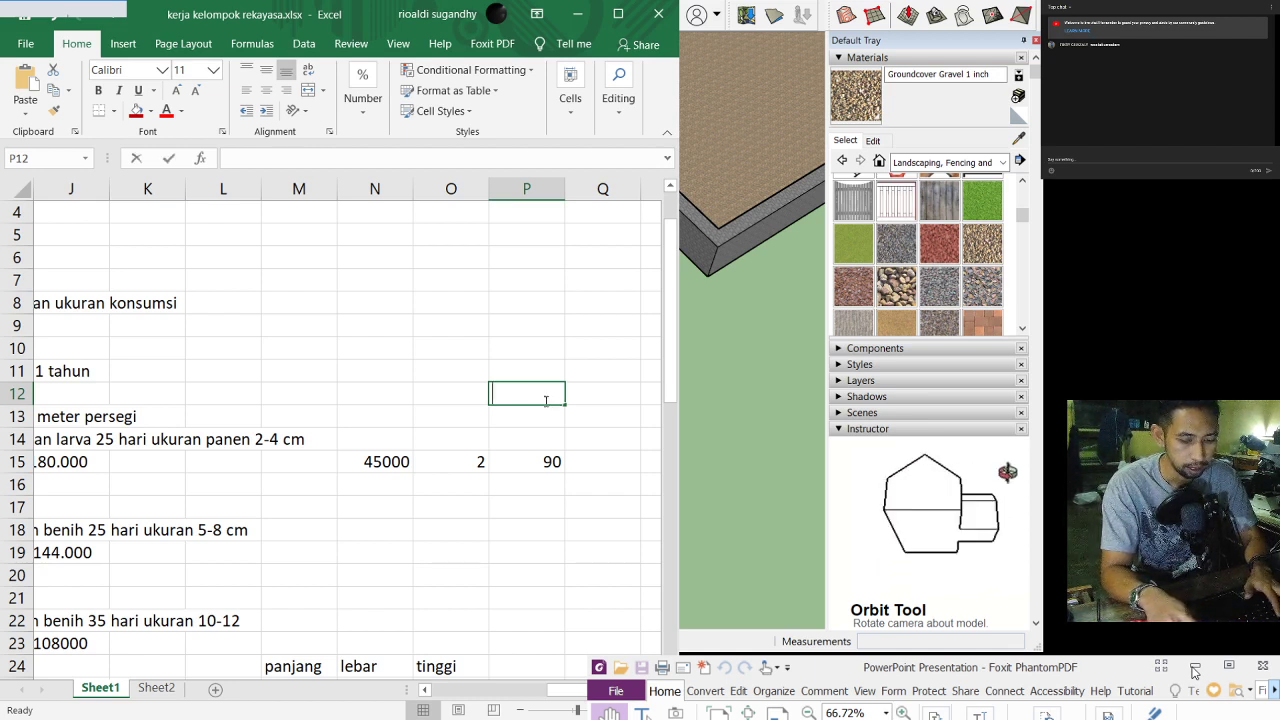
pyautogui.write('=3*1*0.7')
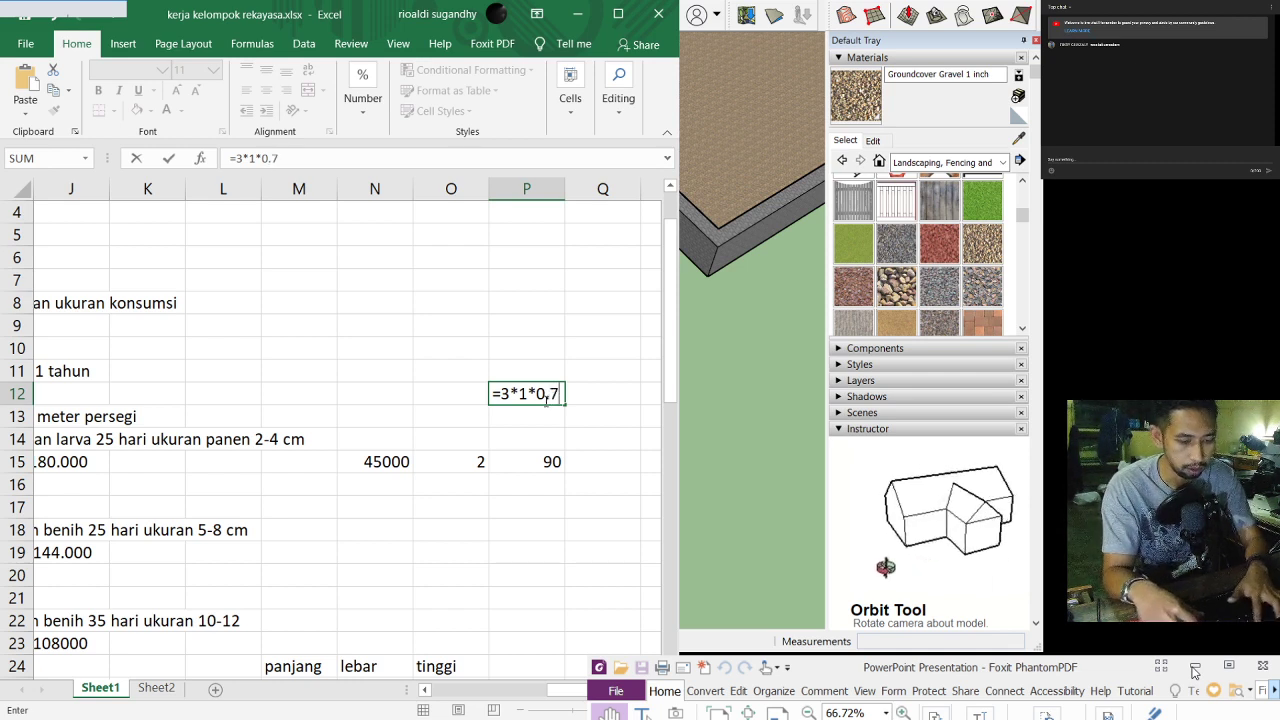
pyautogui.press('Return')
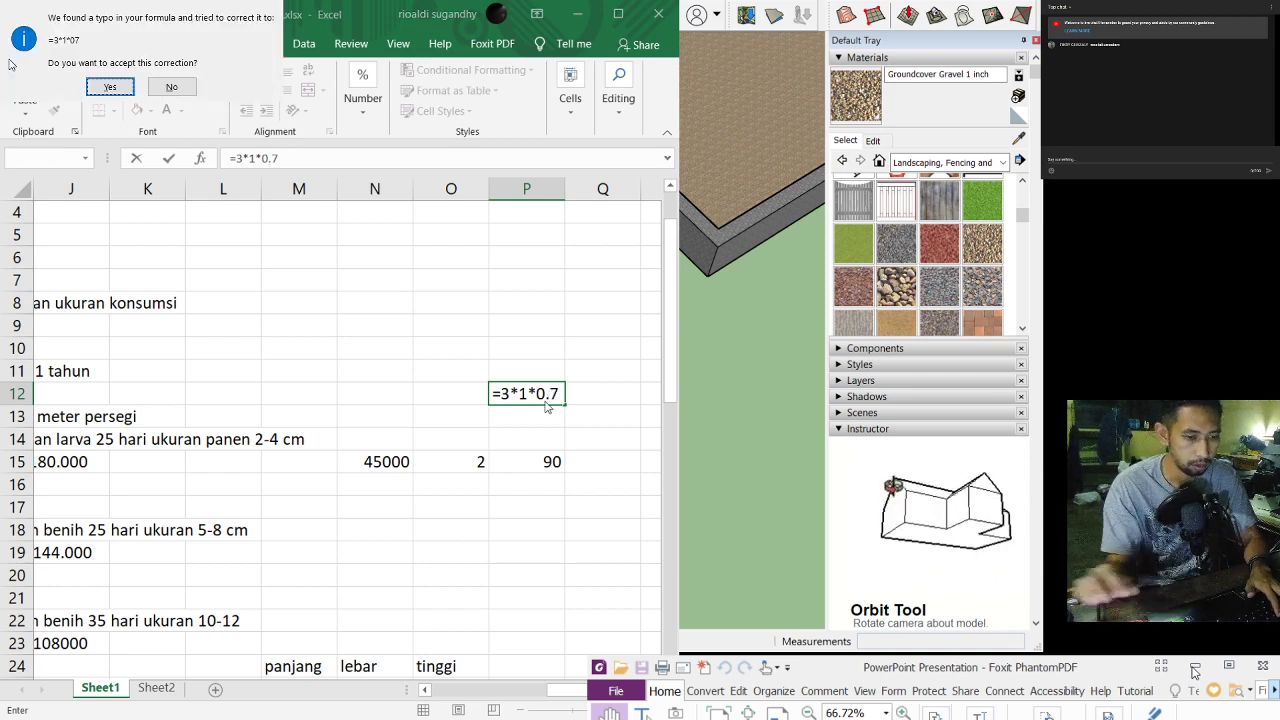
pyautogui.press('Escape')
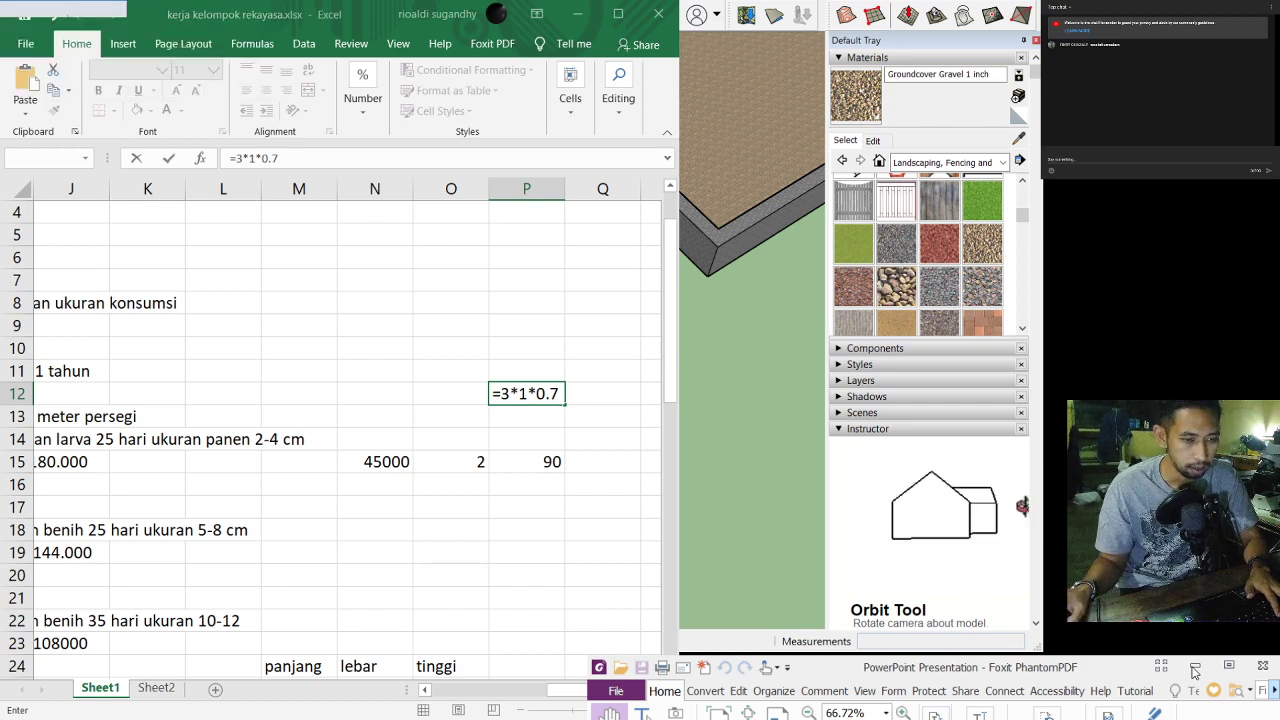
pyautogui.press('Return')
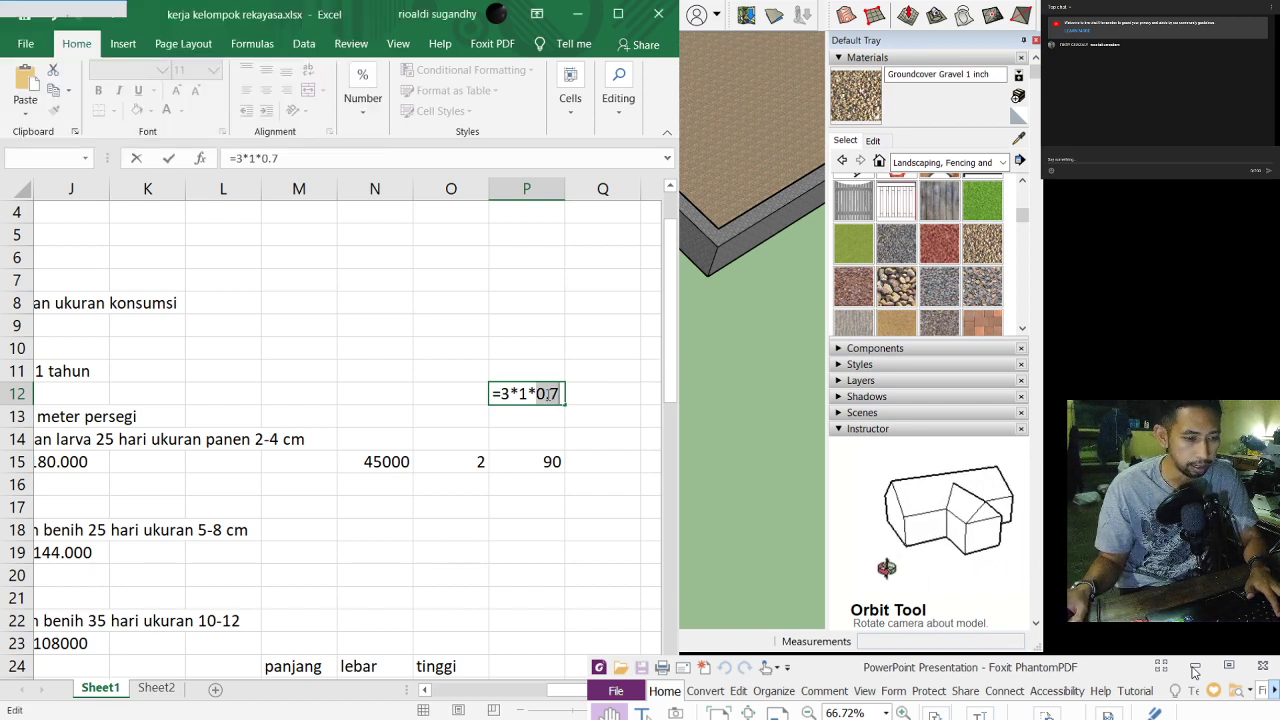
pyautogui.press('Right')
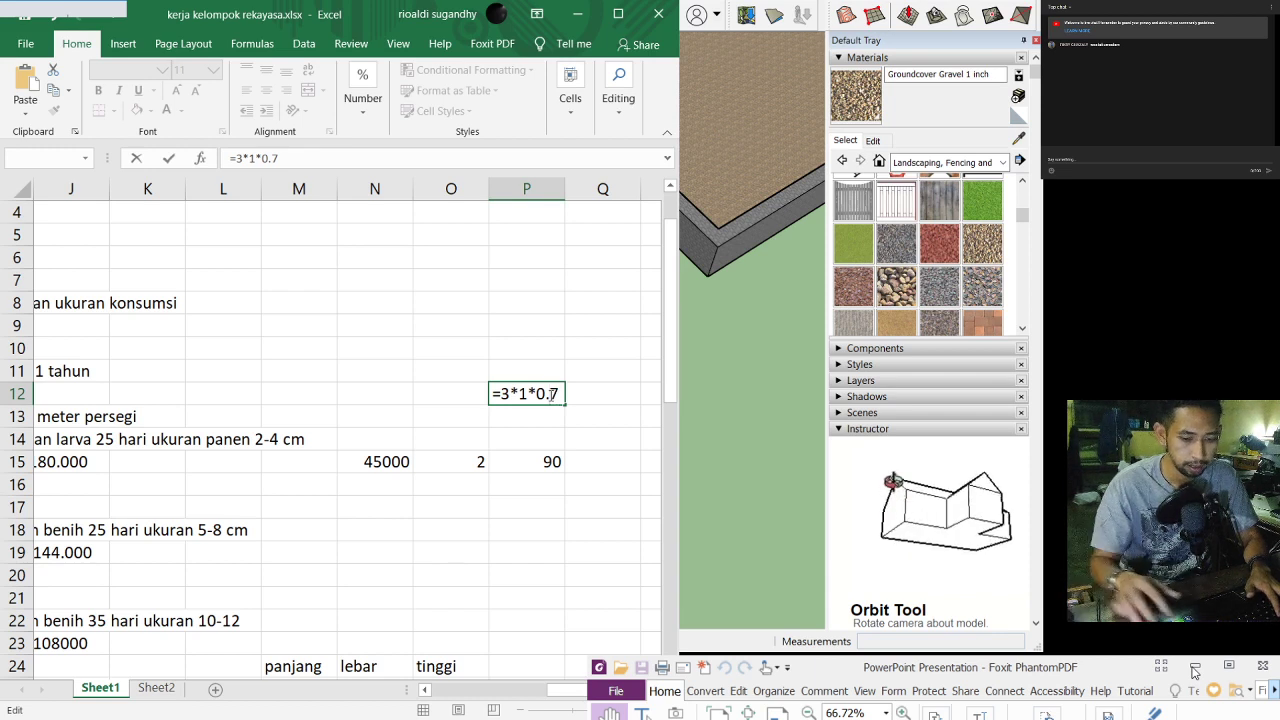
pyautogui.press('Return')
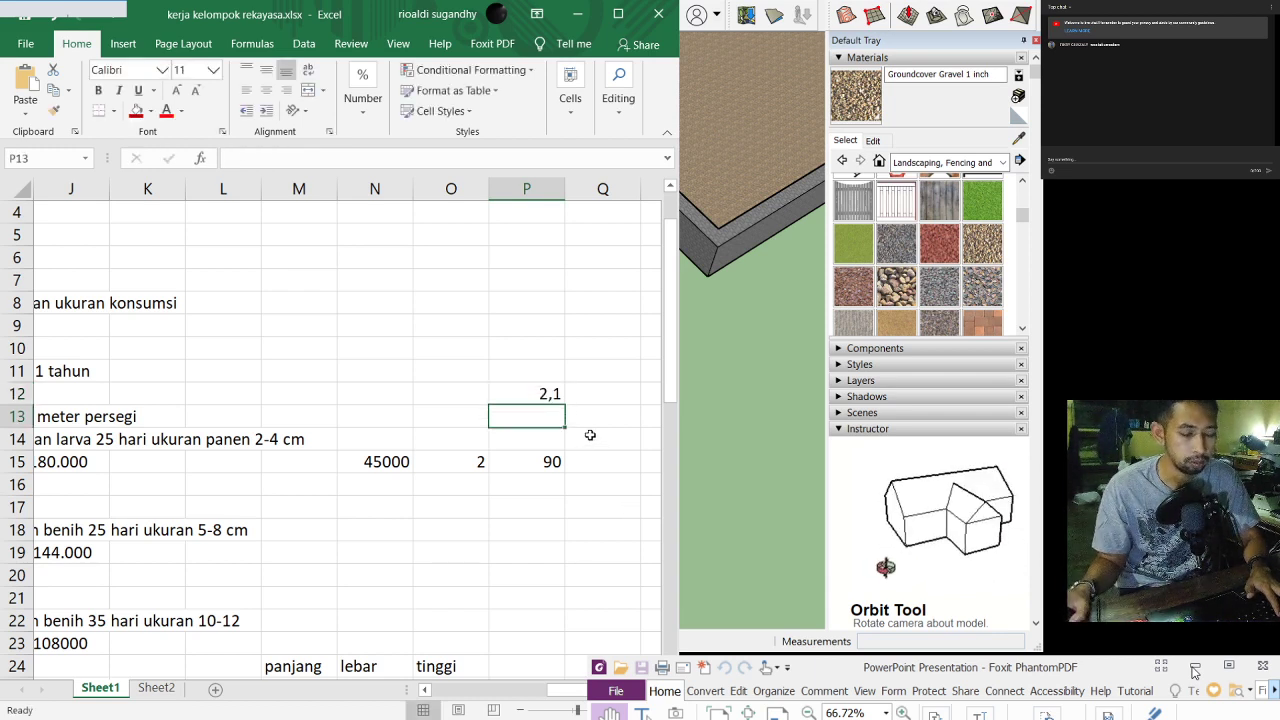
# Step: Label the volume in P12 by entering kubik in cell Q12
pyautogui.click(588, 394)
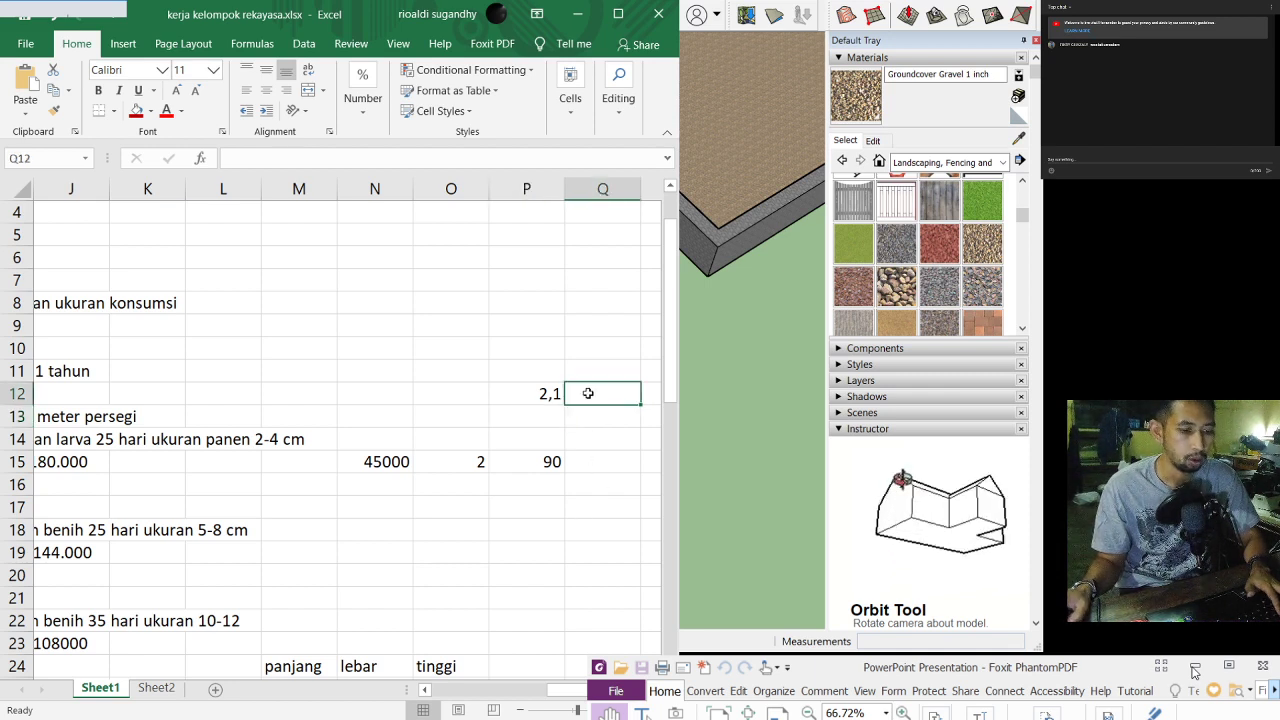
pyautogui.write('kubik')
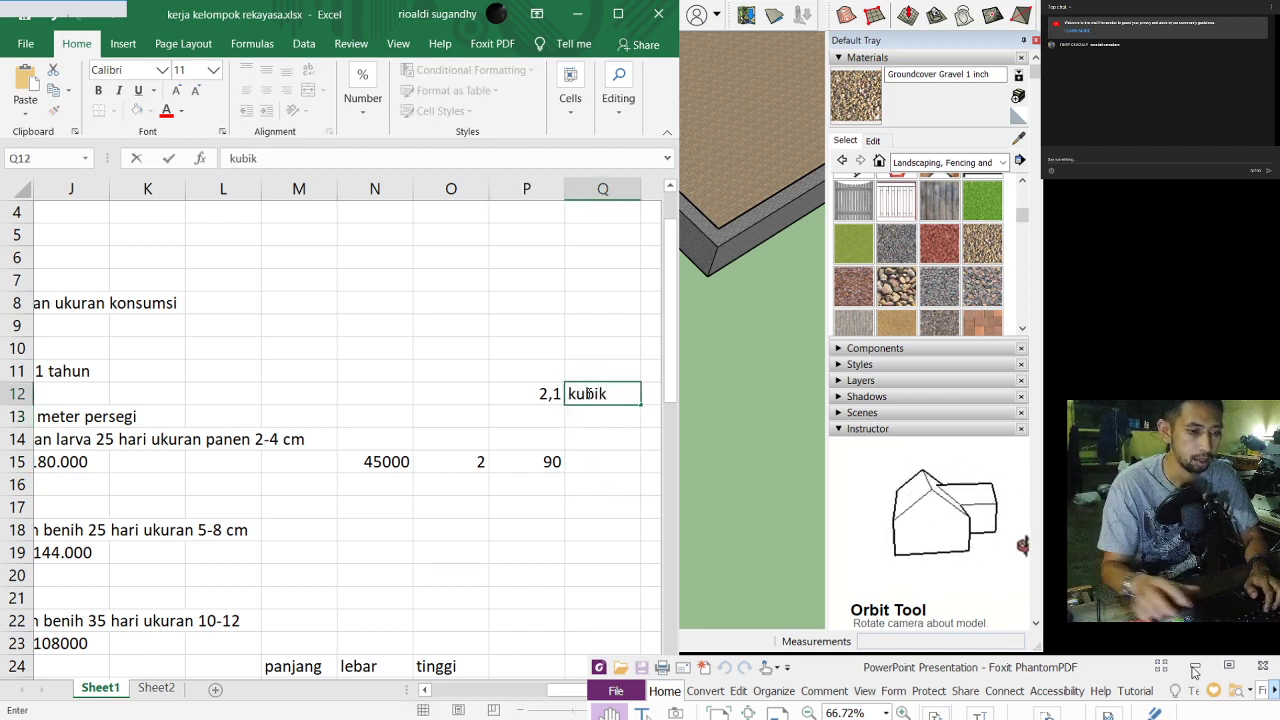
pyautogui.press('Return')
pyautogui.click(594, 457)
pyautogui.click(603, 416)
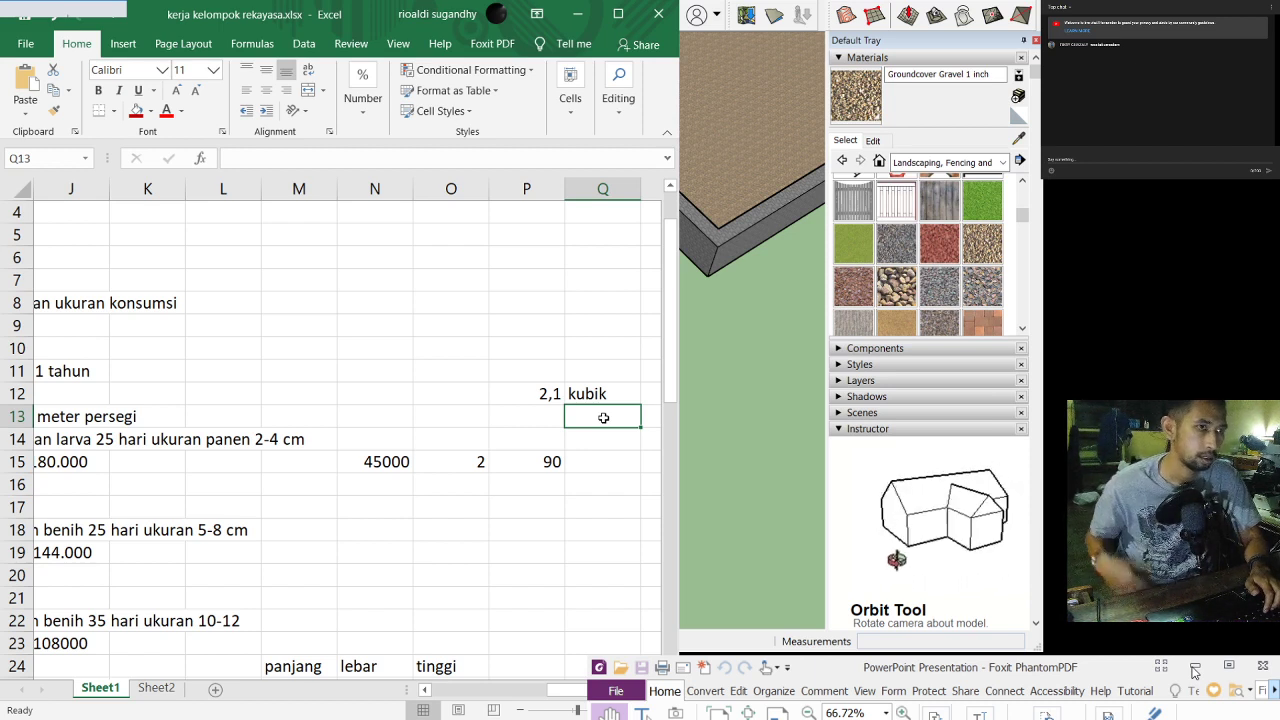
pyautogui.click(548, 407)
pyautogui.click(542, 397)
pyautogui.click(579, 419)
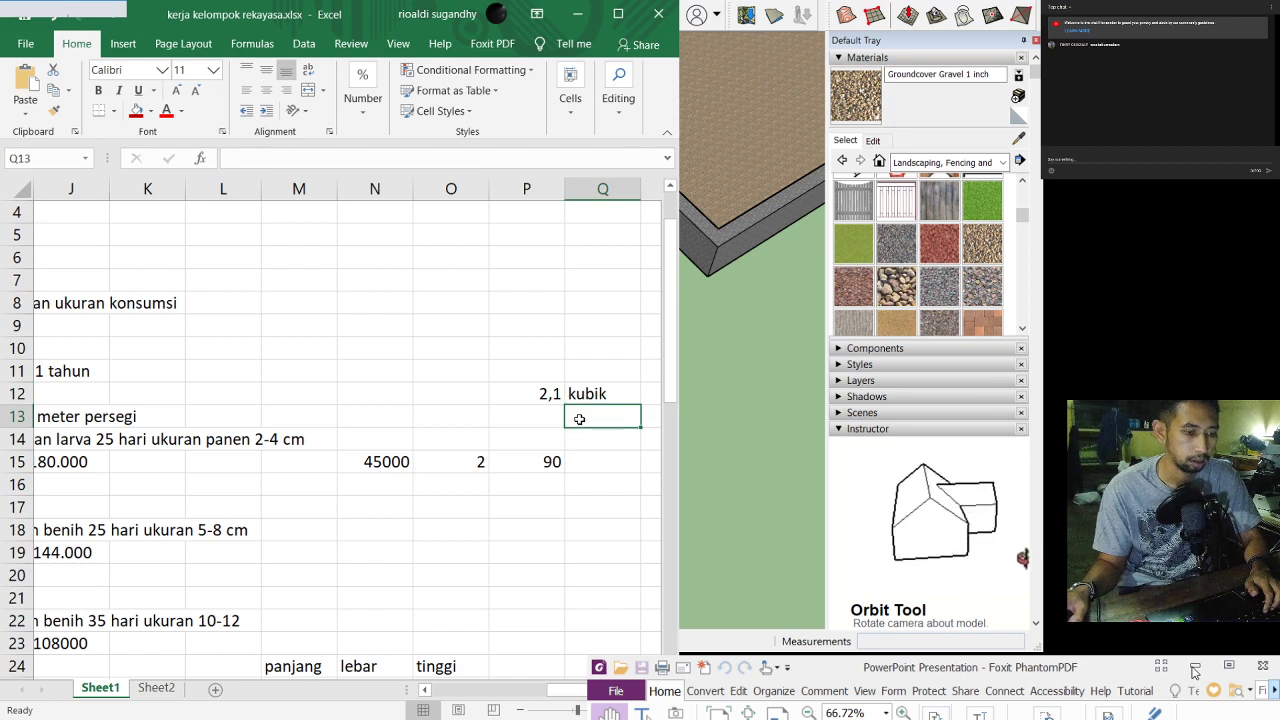
pyautogui.click(552, 397)
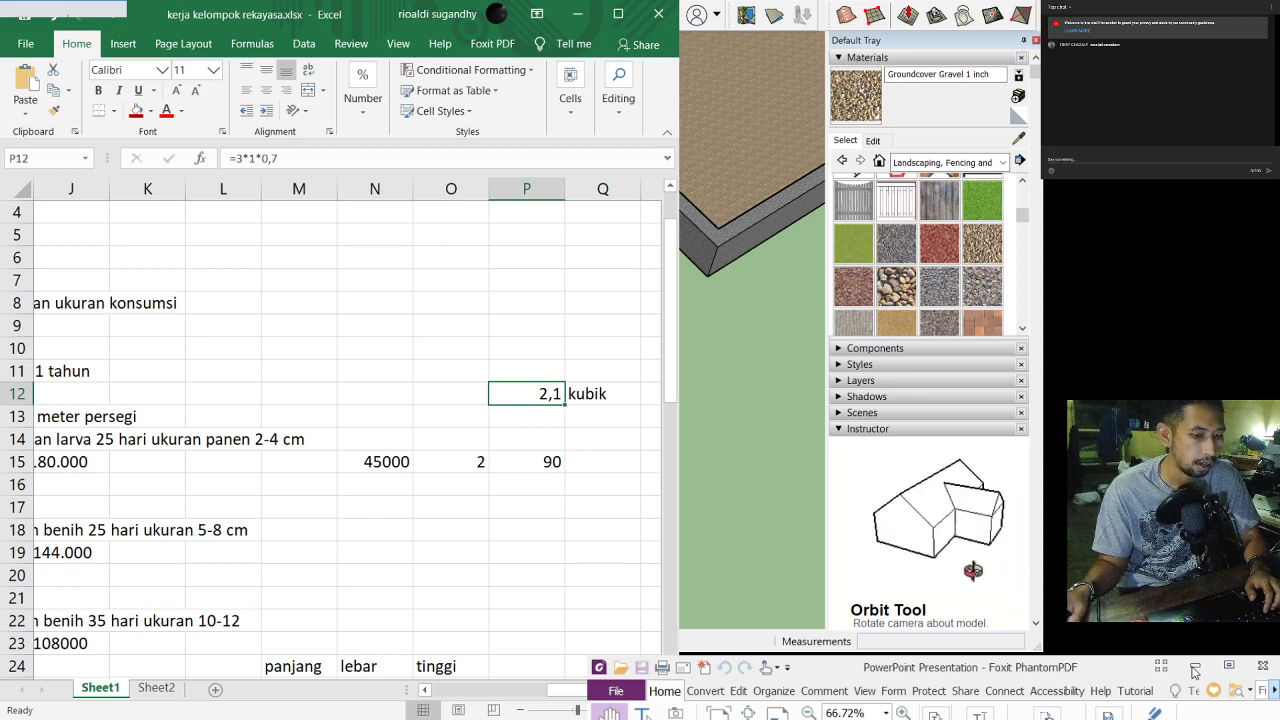
# Step: Switch to SketchUp and paint the unpainted pond's steps, floor and walls with Granite Light Gray from the Stone materials
pyautogui.moveTo(723, 528)
pyautogui.mouseDown()
pyautogui.moveTo(669, 566)
pyautogui.moveTo(647, 522)
pyautogui.moveTo(621, 530)
pyautogui.moveTo(686, 406)
pyautogui.moveTo(631, 434)
pyautogui.moveTo(662, 467)
pyautogui.moveTo(580, 408)
pyautogui.moveTo(586, 423)
pyautogui.moveTo(523, 437)
pyautogui.moveTo(296, 439)
pyautogui.moveTo(700, 440)
pyautogui.moveTo(586, 514)
pyautogui.moveTo(666, 477)
pyautogui.moveTo(661, 427)
pyautogui.moveTo(623, 423)
pyautogui.moveTo(551, 457)
pyautogui.moveTo(566, 490)
pyautogui.moveTo(446, 474)
pyautogui.moveTo(454, 503)
pyautogui.moveTo(609, 546)
pyautogui.moveTo(508, 460)
pyautogui.moveTo(340, 511)
pyautogui.moveTo(414, 506)
pyautogui.moveTo(386, 506)
pyautogui.moveTo(406, 509)
pyautogui.moveTo(342, 413)
pyautogui.mouseUp()
pyautogui.moveTo(409, 323)
pyautogui.mouseDown()
pyautogui.moveTo(503, 294)
pyautogui.moveTo(450, 347)
pyautogui.moveTo(660, 369)
pyautogui.moveTo(540, 380)
pyautogui.moveTo(737, 443)
pyautogui.moveTo(674, 451)
pyautogui.moveTo(589, 431)
pyautogui.moveTo(610, 393)
pyautogui.moveTo(606, 417)
pyautogui.moveTo(517, 303)
pyautogui.moveTo(580, 400)
pyautogui.moveTo(606, 367)
pyautogui.moveTo(586, 337)
pyautogui.moveTo(775, 180)
pyautogui.mouseUp()
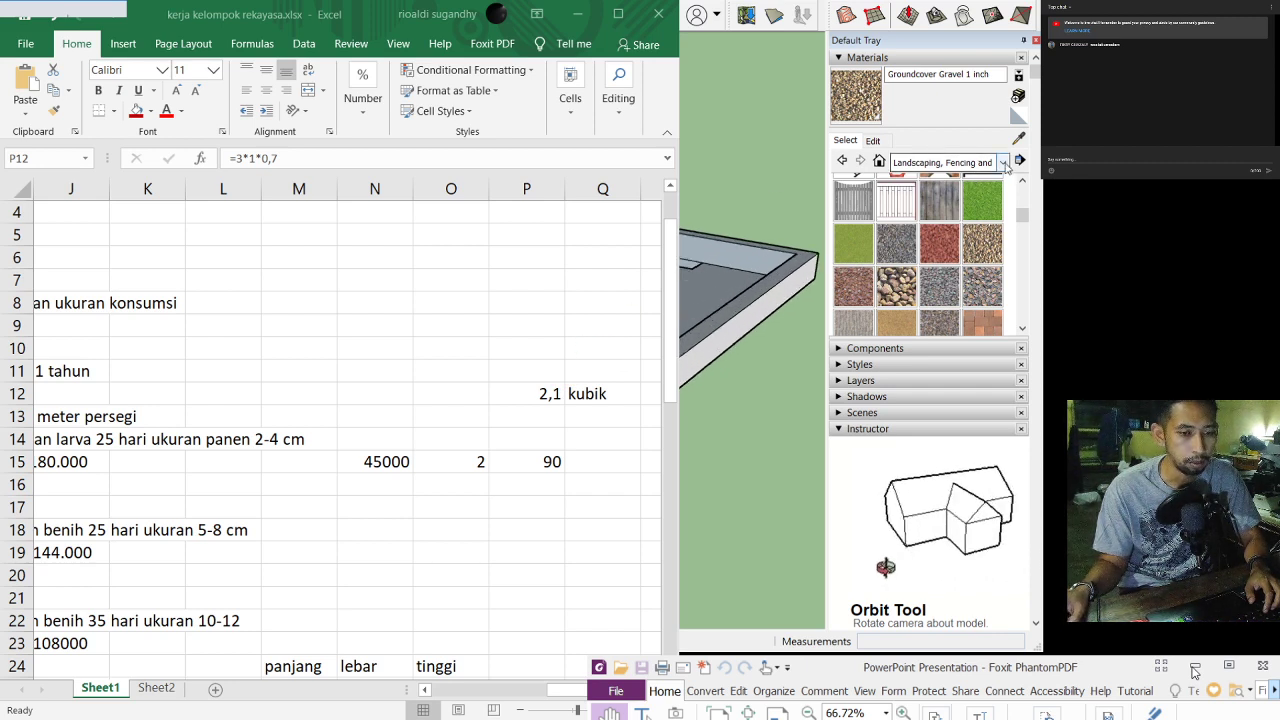
pyautogui.click(1004, 163)
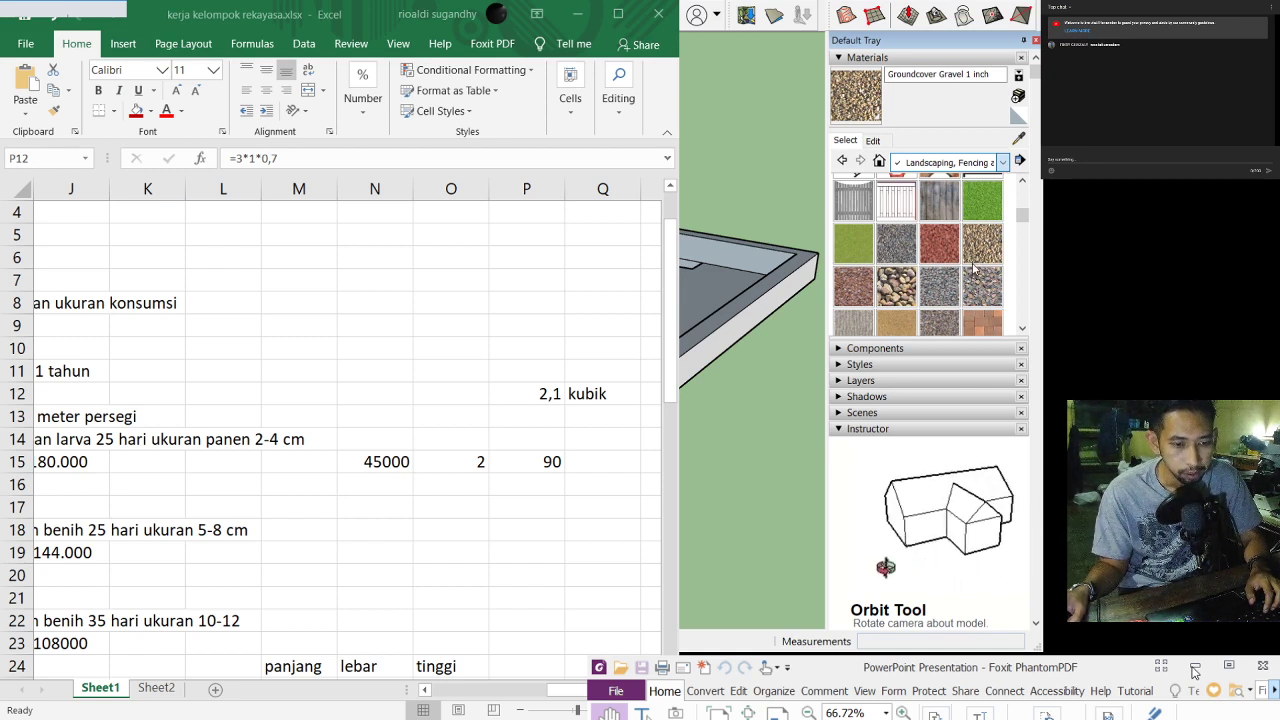
pyautogui.click(949, 314)
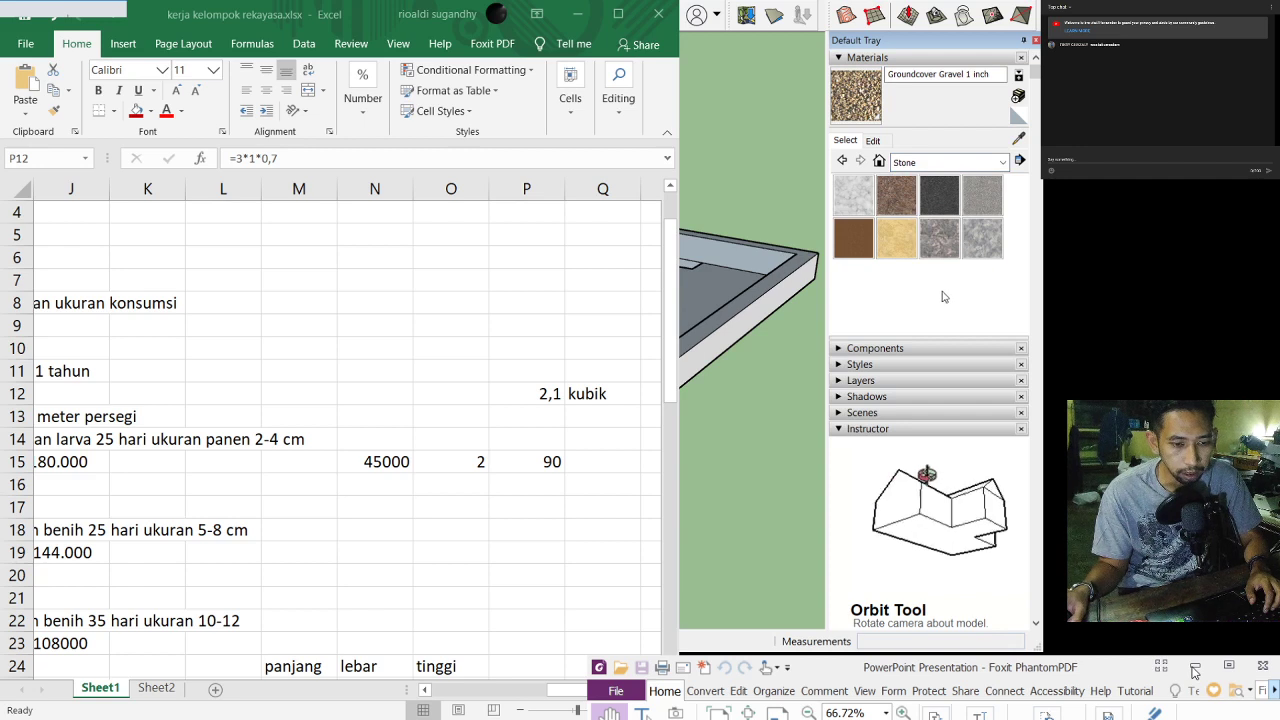
pyautogui.click(972, 208)
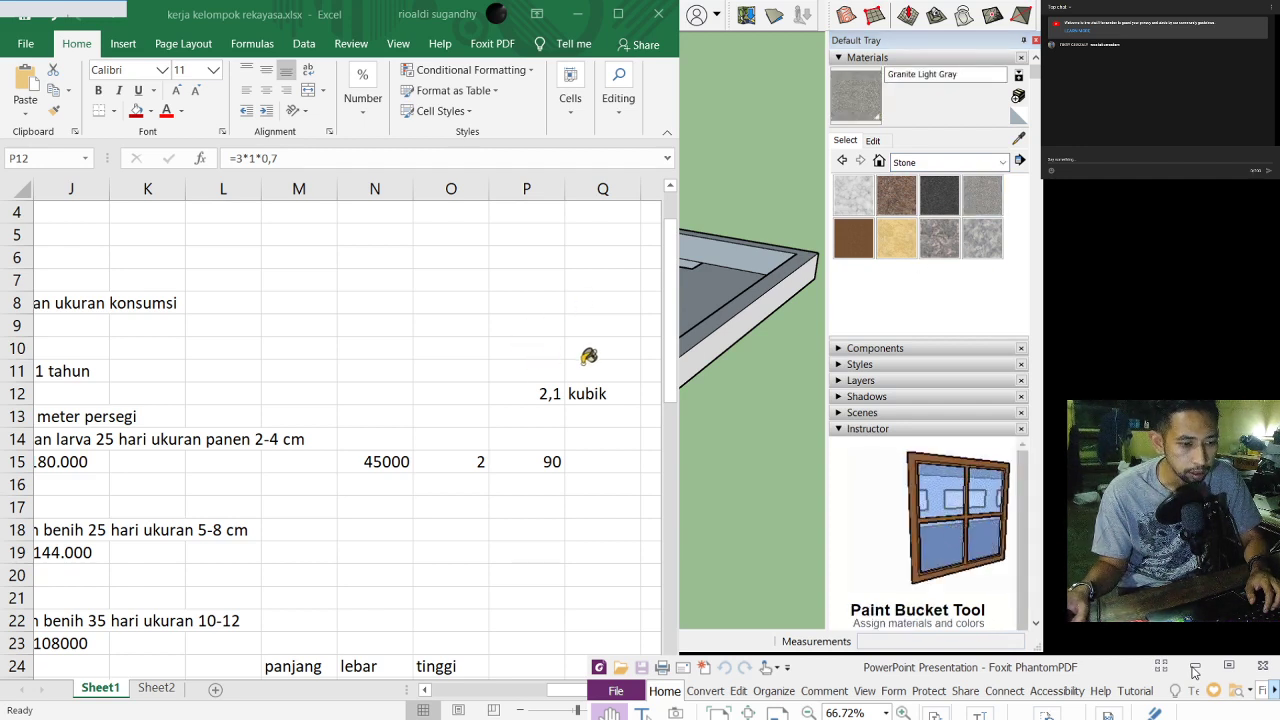
pyautogui.scroll(5, 660, 297)
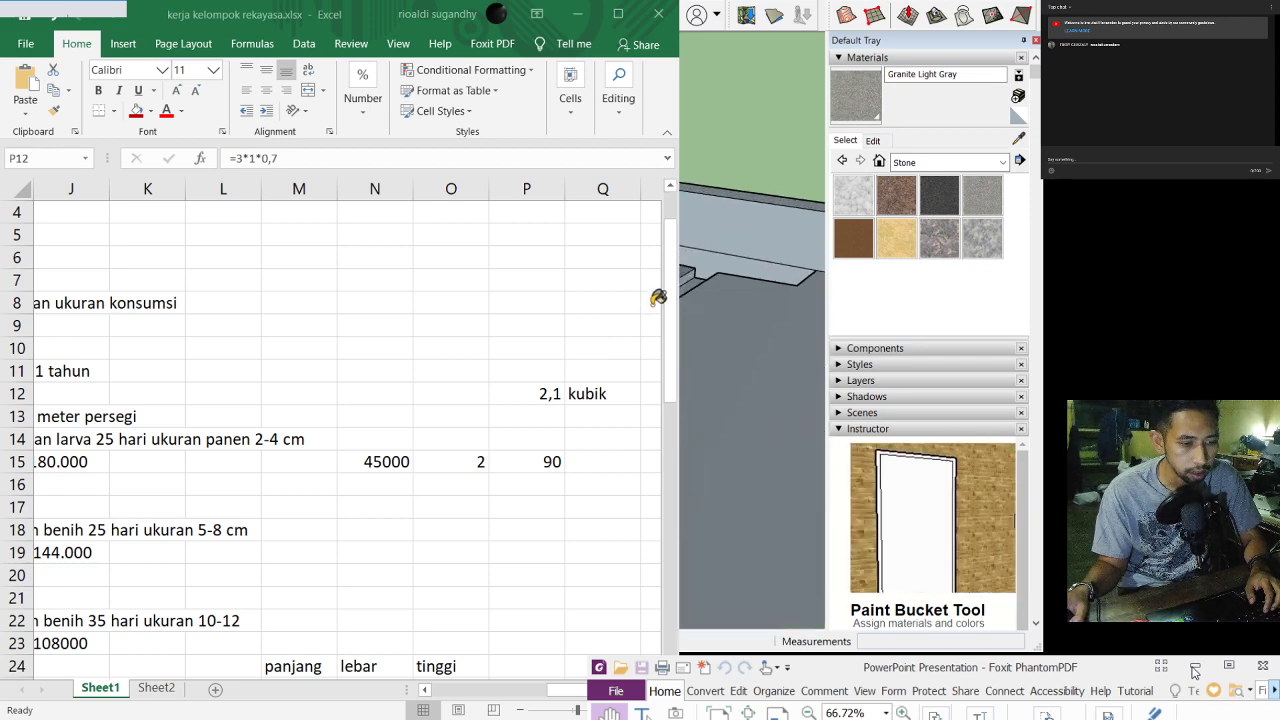
pyautogui.scroll(2, 658, 297)
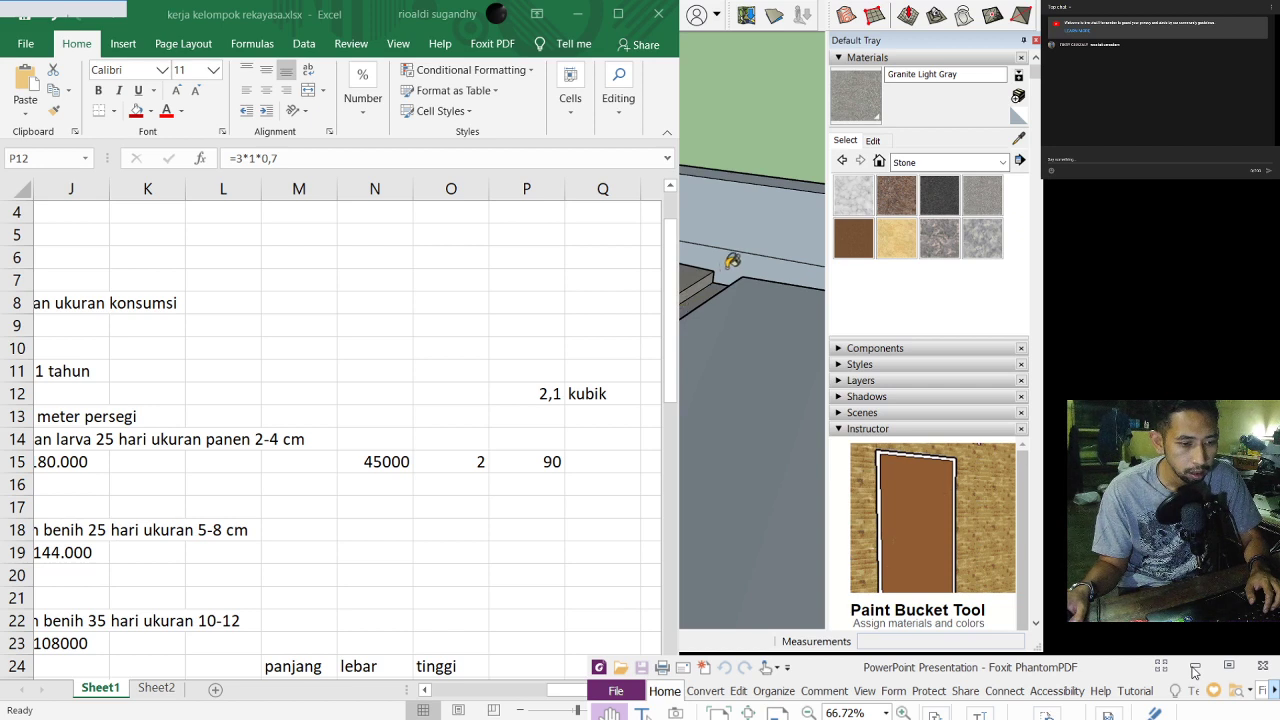
pyautogui.scroll(-2, 720, 310)
pyautogui.moveTo(708, 355); pyautogui.dragTo(755, 392, button='middle')
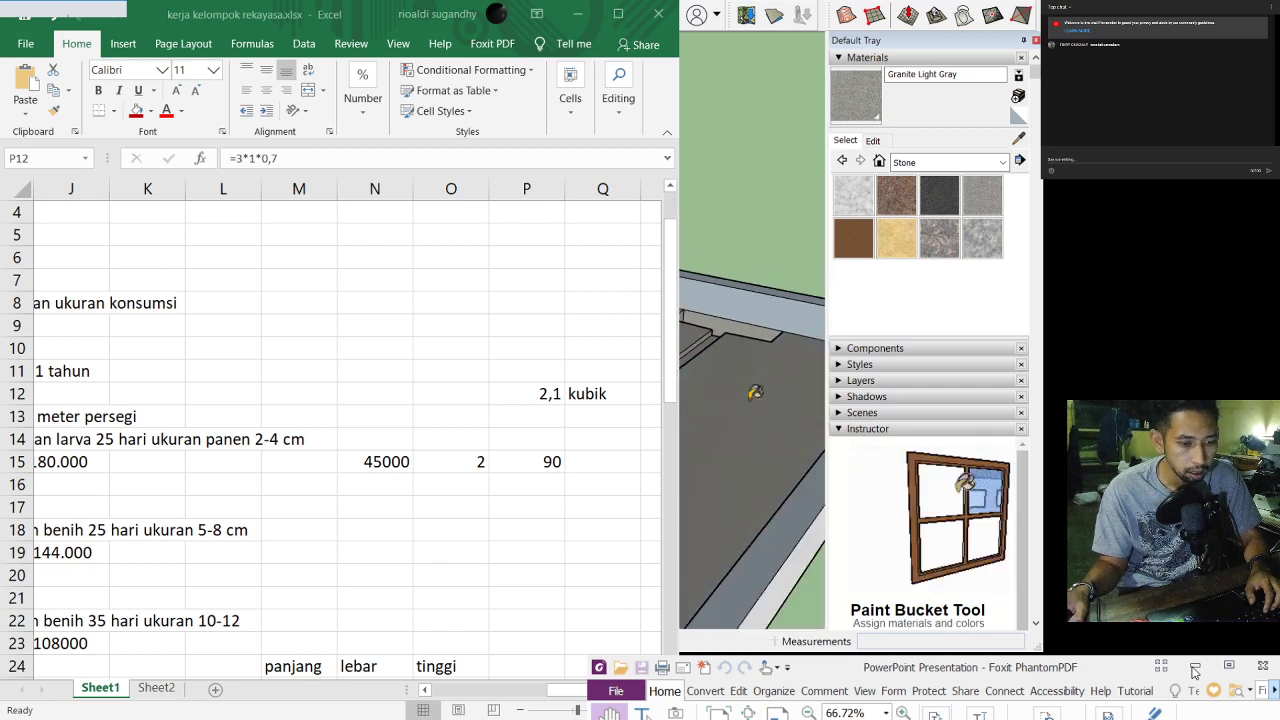
pyautogui.click(735, 305)
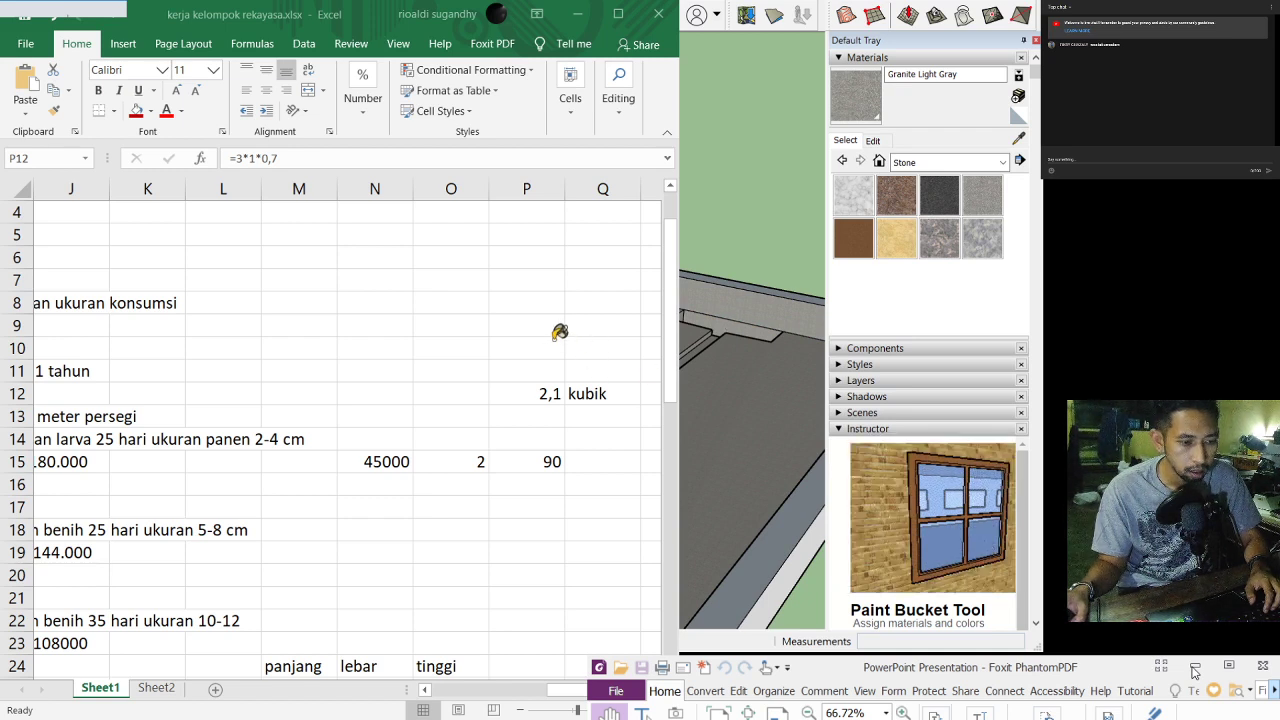
pyautogui.scroll(-3, 675, 372)
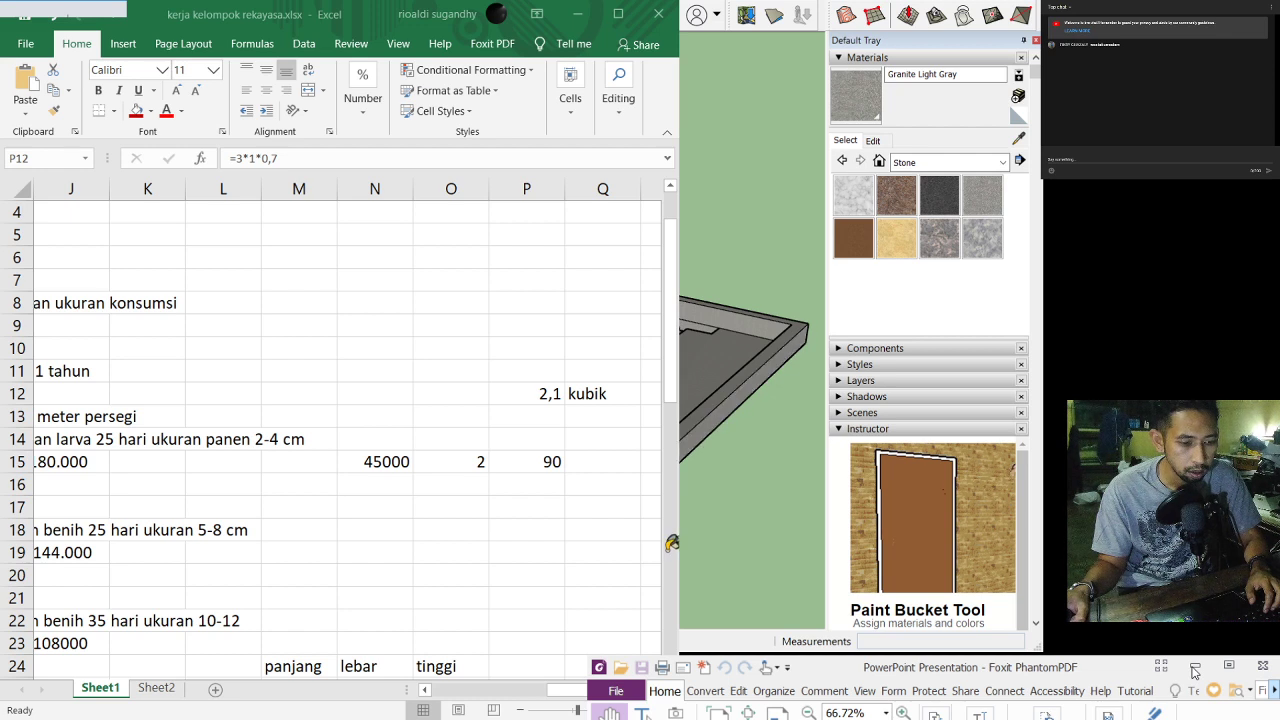
# Step: Examine the granite-painted pond's inner walls and floor and the neighbouring ponds from several angles
pyautogui.moveTo(678, 372)
pyautogui.mouseDown(button='middle')
pyautogui.moveTo(657, 314)
pyautogui.moveTo(418, 363)
pyautogui.mouseUp(button='middle')
pyautogui.moveTo(493, 490)
pyautogui.mouseDown(button='middle')
pyautogui.moveTo(320, 437)
pyautogui.moveTo(486, 463)
pyautogui.mouseUp(button='middle')
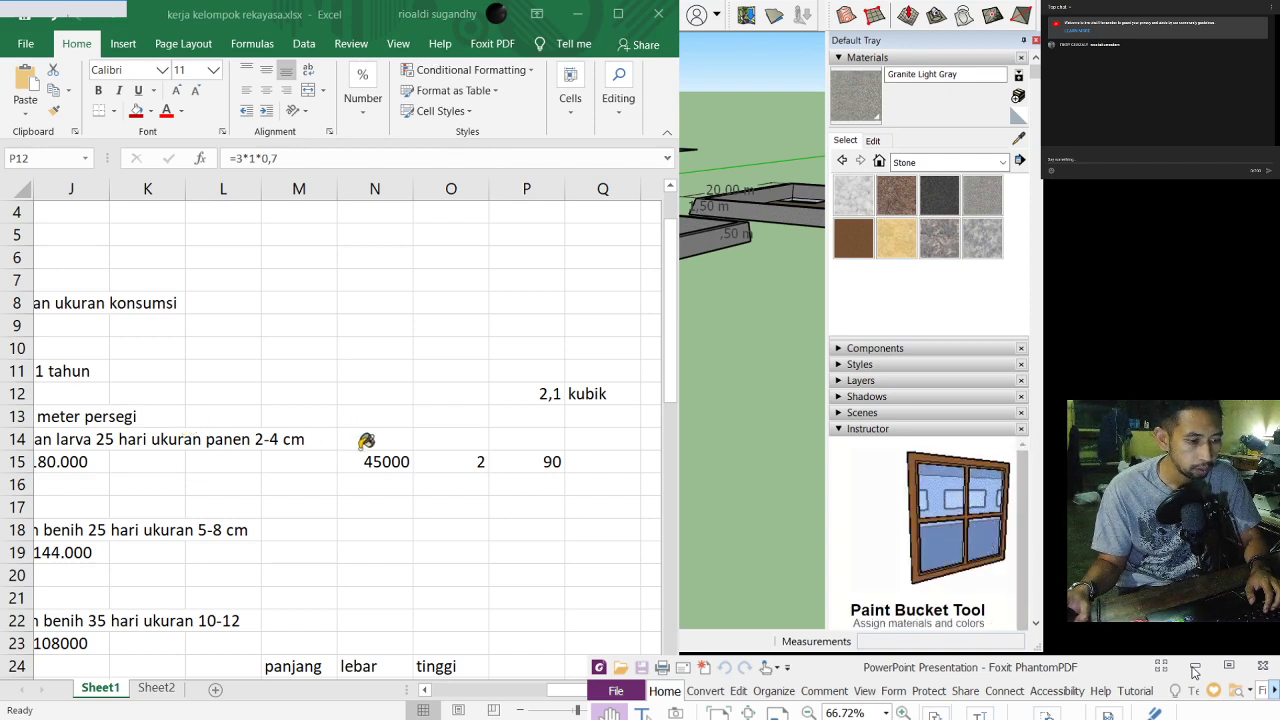
pyautogui.scroll(1, 224, 373)
pyautogui.scroll(4, 235, 370)
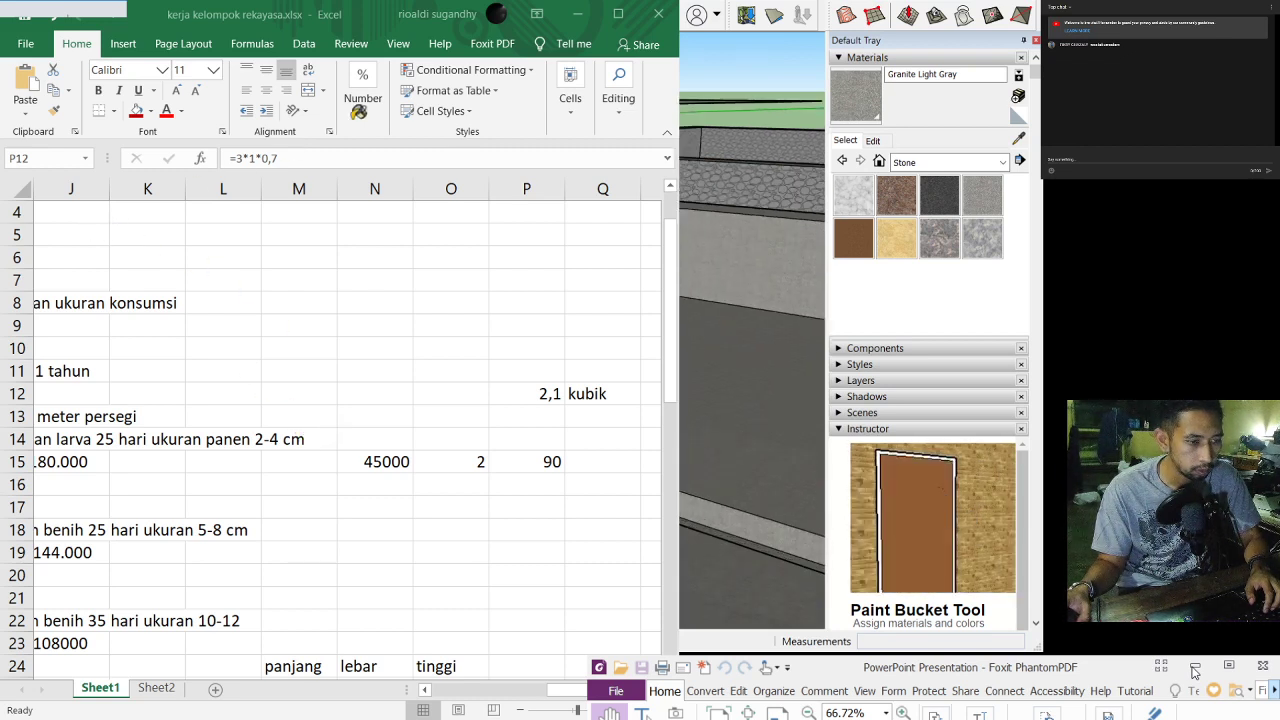
pyautogui.press('h')
pyautogui.moveTo(430, 200)
pyautogui.mouseDown()
pyautogui.moveTo(374, 320)
pyautogui.moveTo(463, 337)
pyautogui.moveTo(509, 486)
pyautogui.moveTo(480, 500)
pyautogui.mouseUp()
pyautogui.moveTo(382, 536)
pyautogui.mouseDown()
pyautogui.moveTo(411, 486)
pyautogui.moveTo(409, 377)
pyautogui.mouseUp()
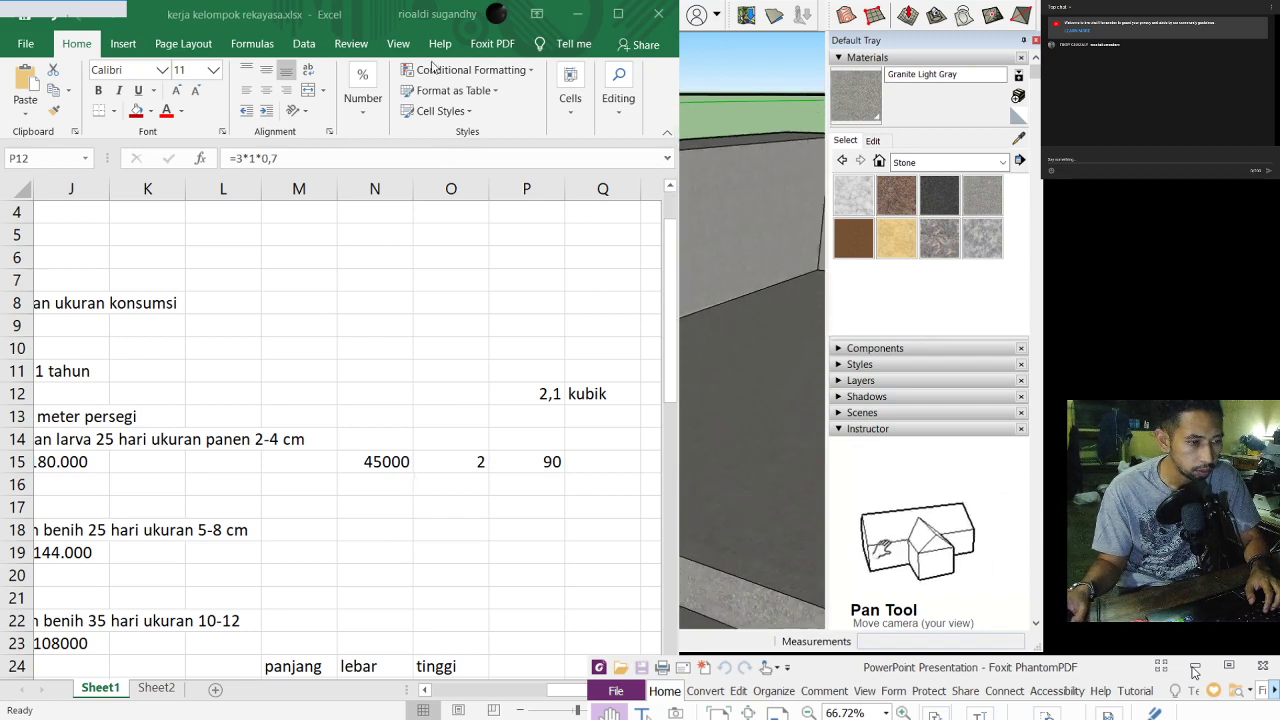
pyautogui.press('b')
pyautogui.moveTo(347, 492)
pyautogui.mouseDown(button='middle')
pyautogui.moveTo(400, 468)
pyautogui.moveTo(423, 480)
pyautogui.mouseUp(button='middle')
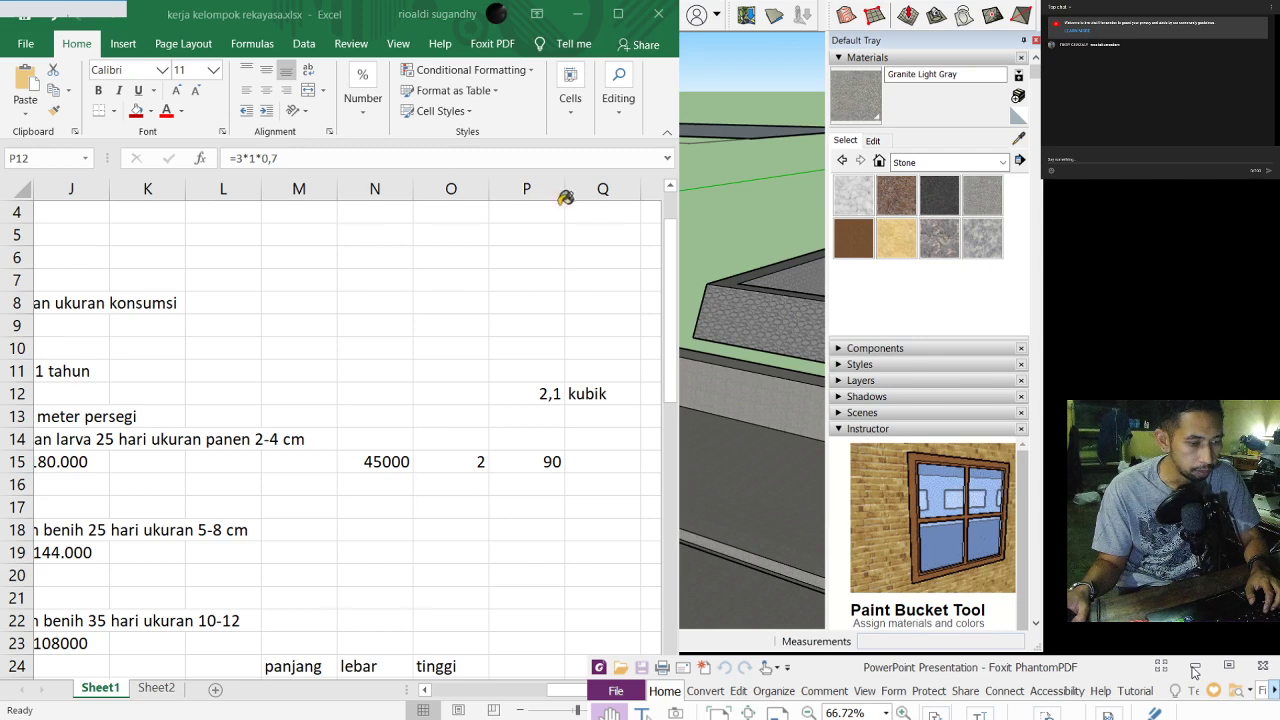
pyautogui.moveTo(520, 600)
pyautogui.mouseDown(button='middle')
pyautogui.moveTo(523, 611)
pyautogui.moveTo(471, 640)
pyautogui.moveTo(271, 623)
pyautogui.moveTo(473, 264)
pyautogui.mouseUp(button='middle')
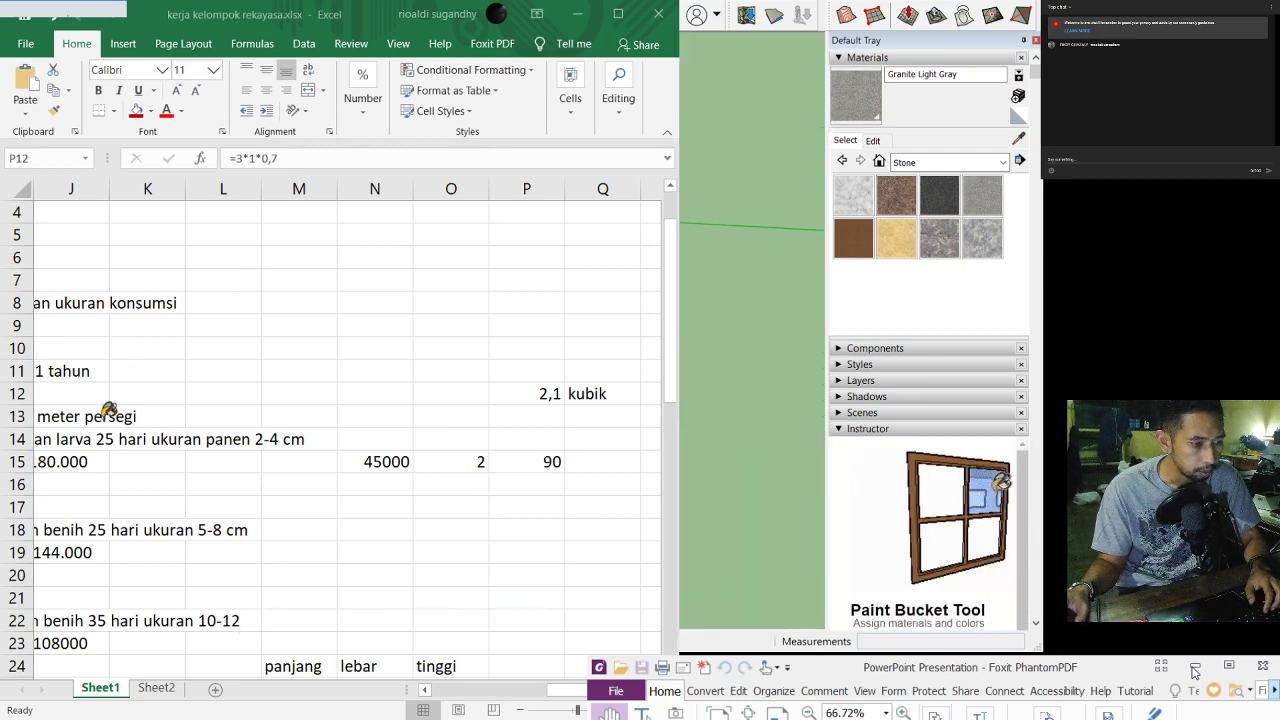
pyautogui.moveTo(320, 457)
pyautogui.mouseDown(button='middle')
pyautogui.moveTo(111, 386)
pyautogui.moveTo(315, 532)
pyautogui.mouseUp(button='middle')
pyautogui.scroll(5, 314, 534)
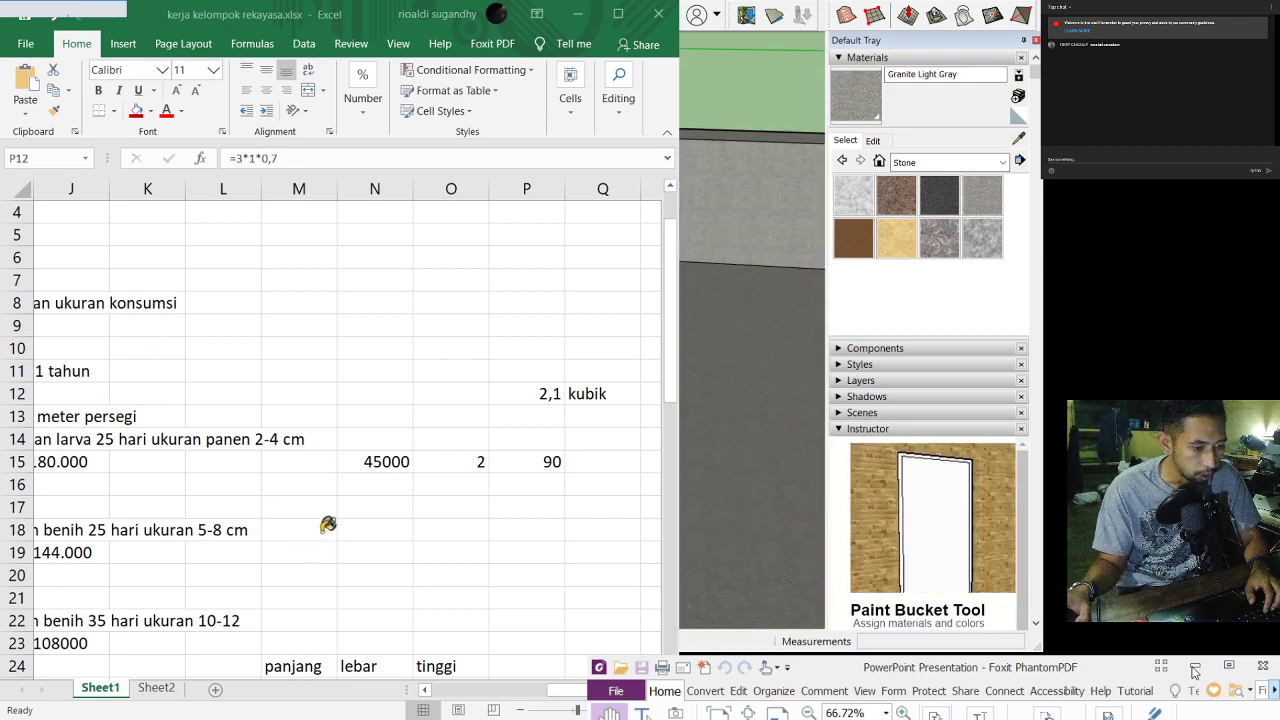
pyautogui.scroll(5, 345, 503)
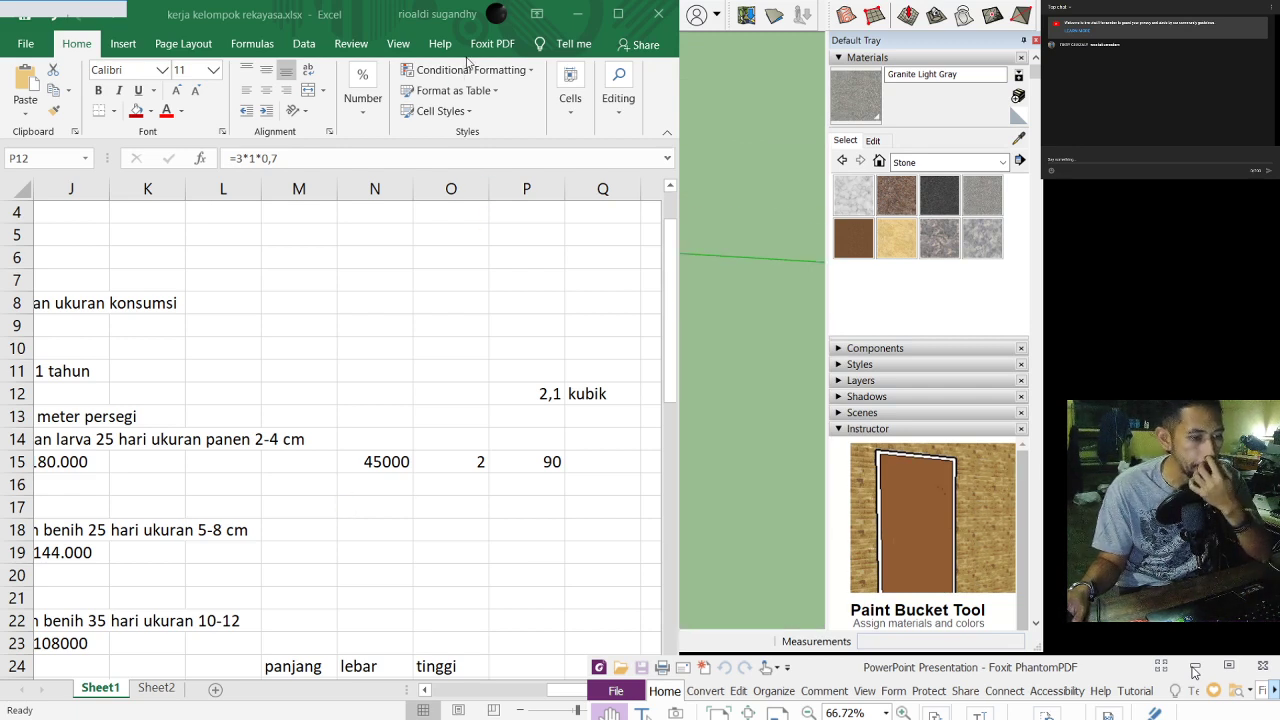
pyautogui.moveTo(517, 489)
pyautogui.keyDown('shift'); pyautogui.mouseDown(button='middle')
pyautogui.moveTo(409, 306)
pyautogui.moveTo(324, 209)
pyautogui.mouseUp(button='middle'); pyautogui.keyUp('shift')
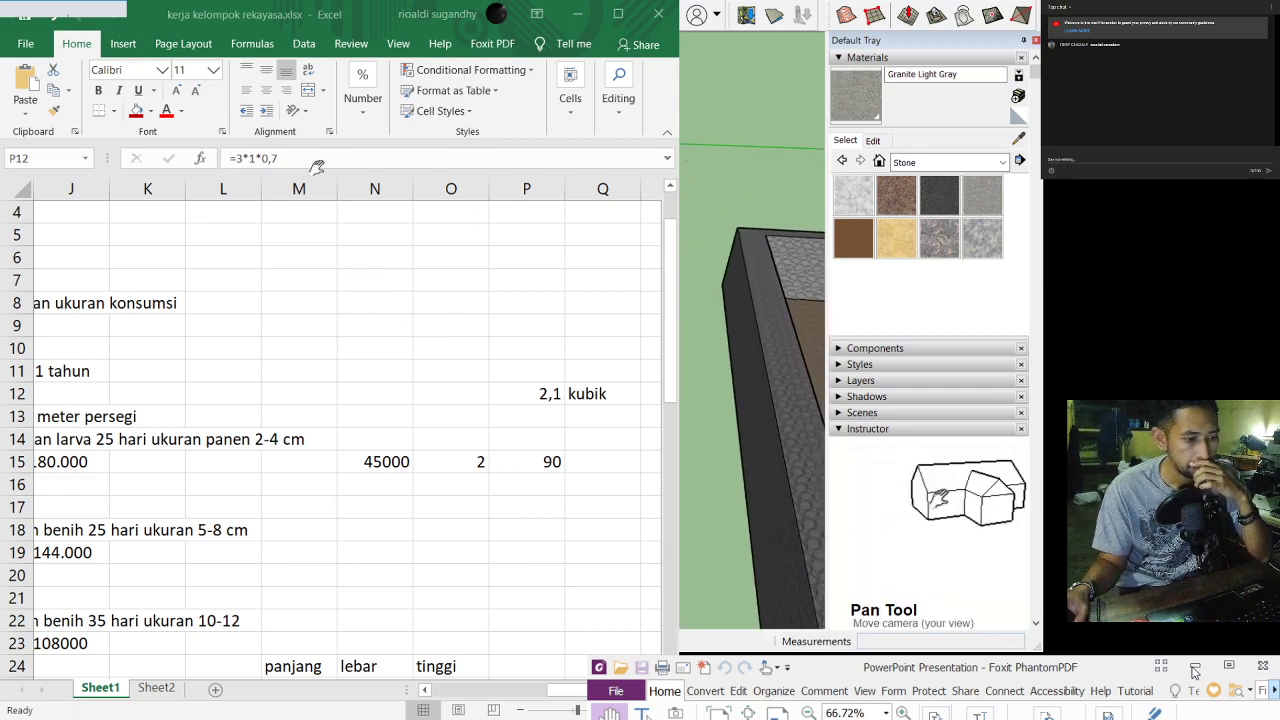
# Step: Paint the unpainted underside of the pond, including its outer wall, drain pit, channel and floor faces, with Granite Light Gray
pyautogui.press('b')
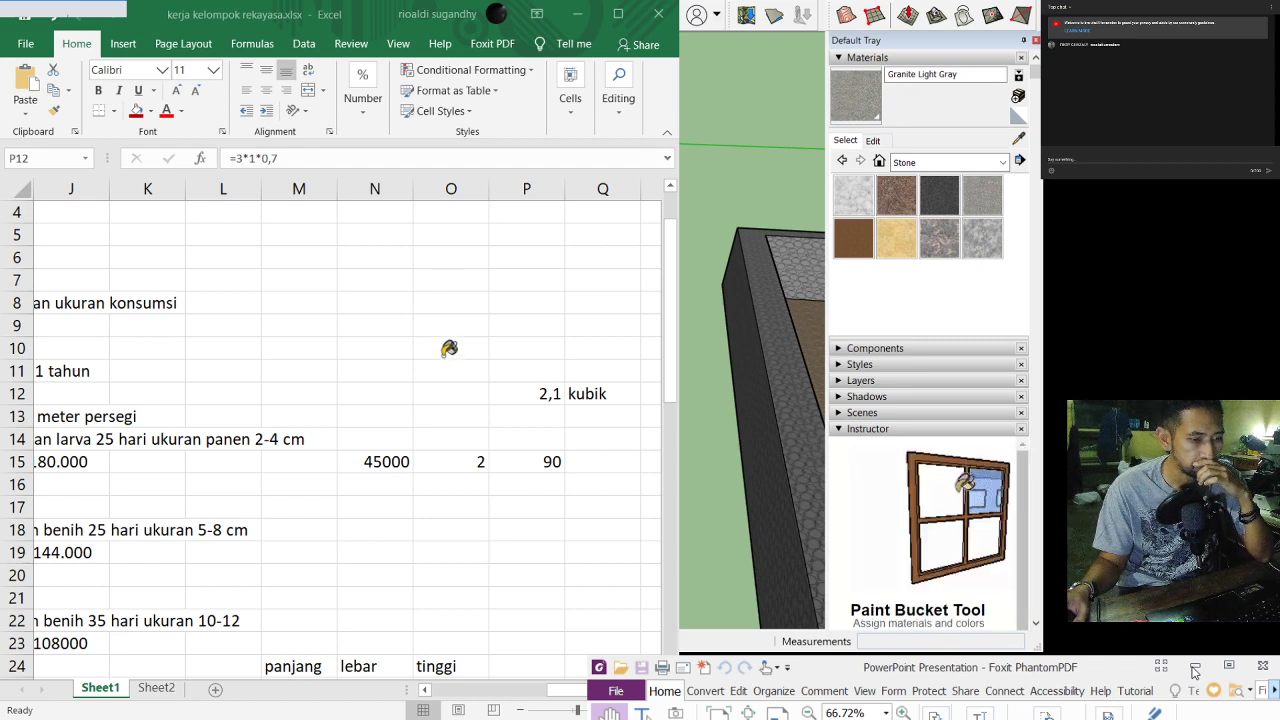
pyautogui.scroll(3, 447, 347)
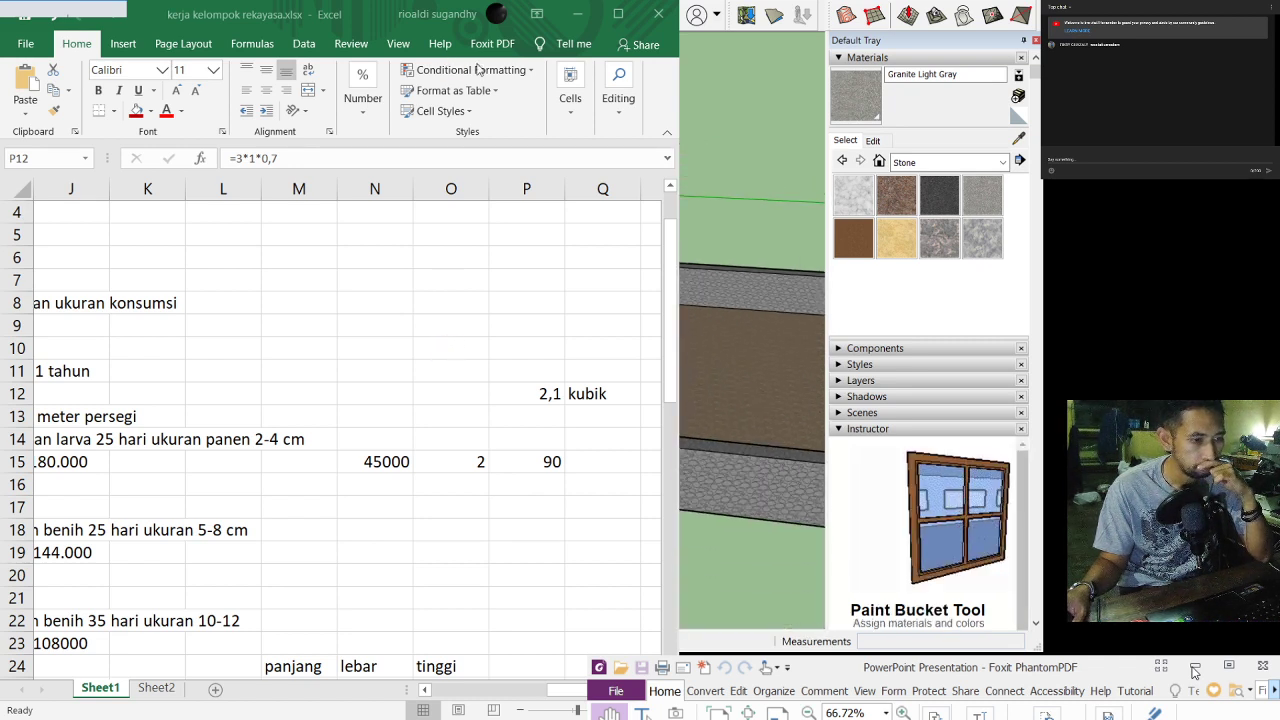
pyautogui.press('o')
pyautogui.moveTo(342, 413)
pyautogui.mouseDown()
pyautogui.moveTo(626, 434)
pyautogui.moveTo(561, 367)
pyautogui.moveTo(671, 357)
pyautogui.moveTo(463, 274)
pyautogui.moveTo(505, 297)
pyautogui.mouseUp()
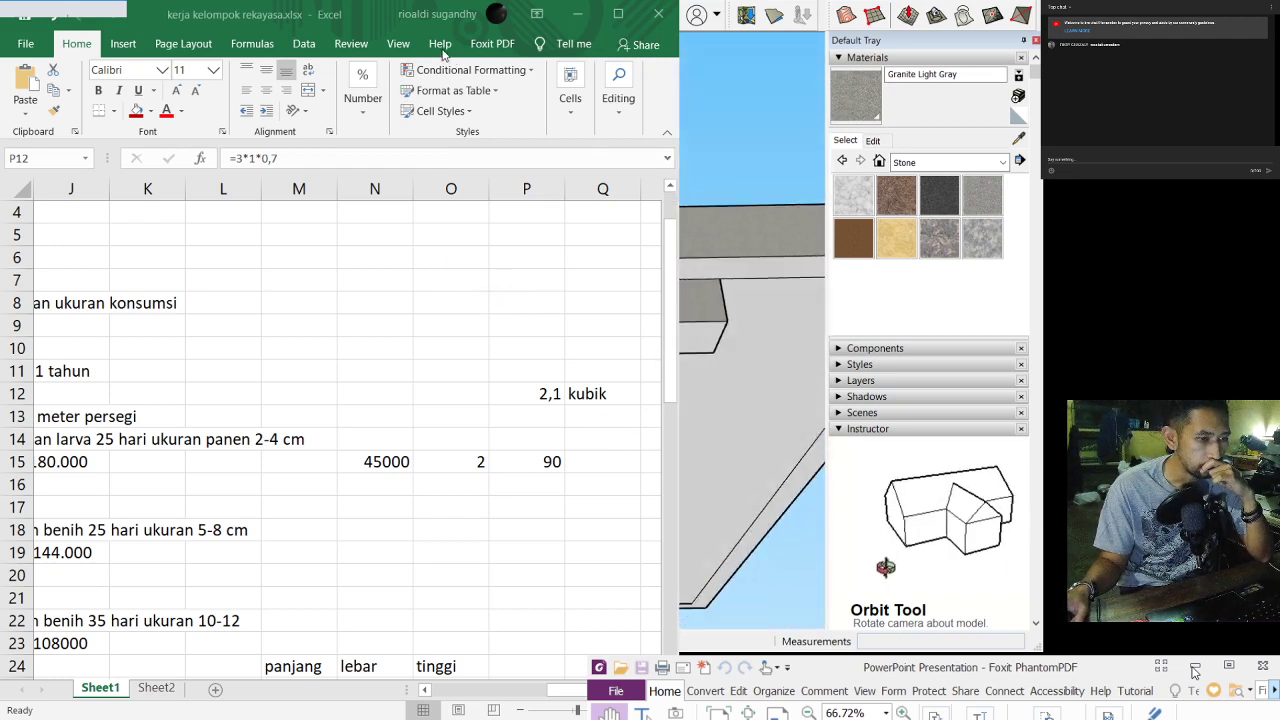
pyautogui.press('b')
pyautogui.click(411, 351)
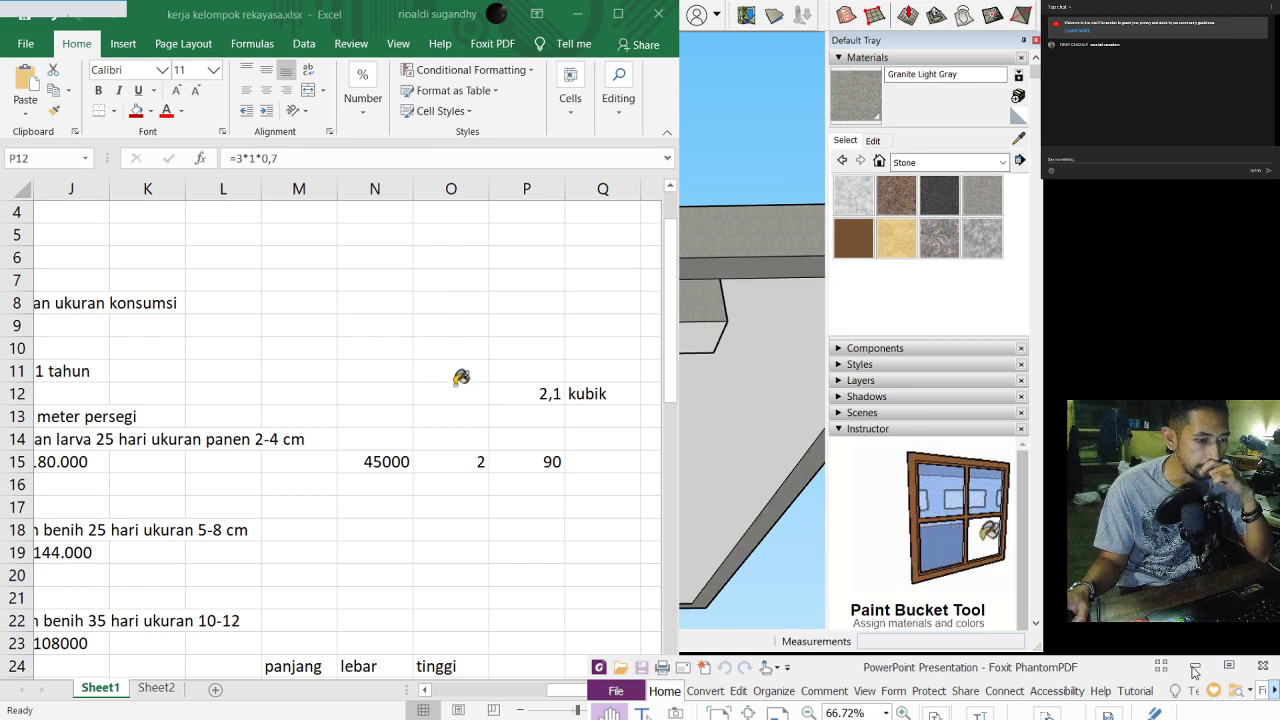
pyautogui.click(571, 451)
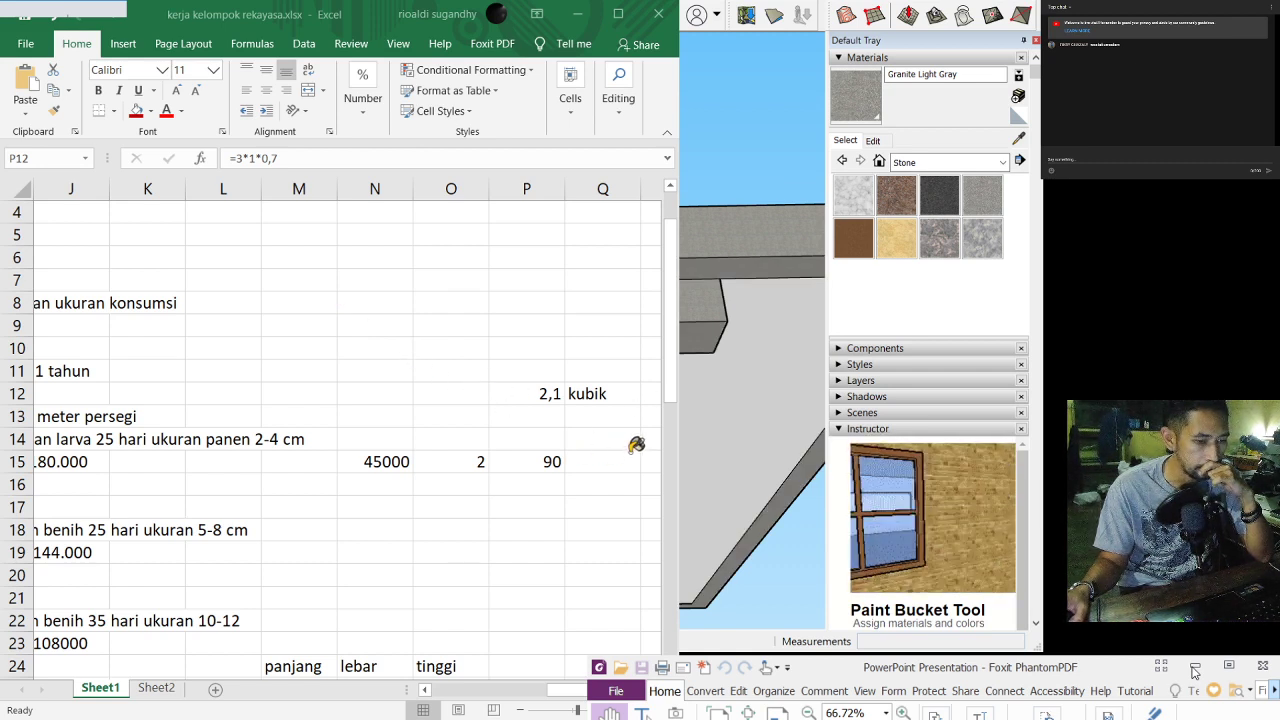
pyautogui.click(707, 407)
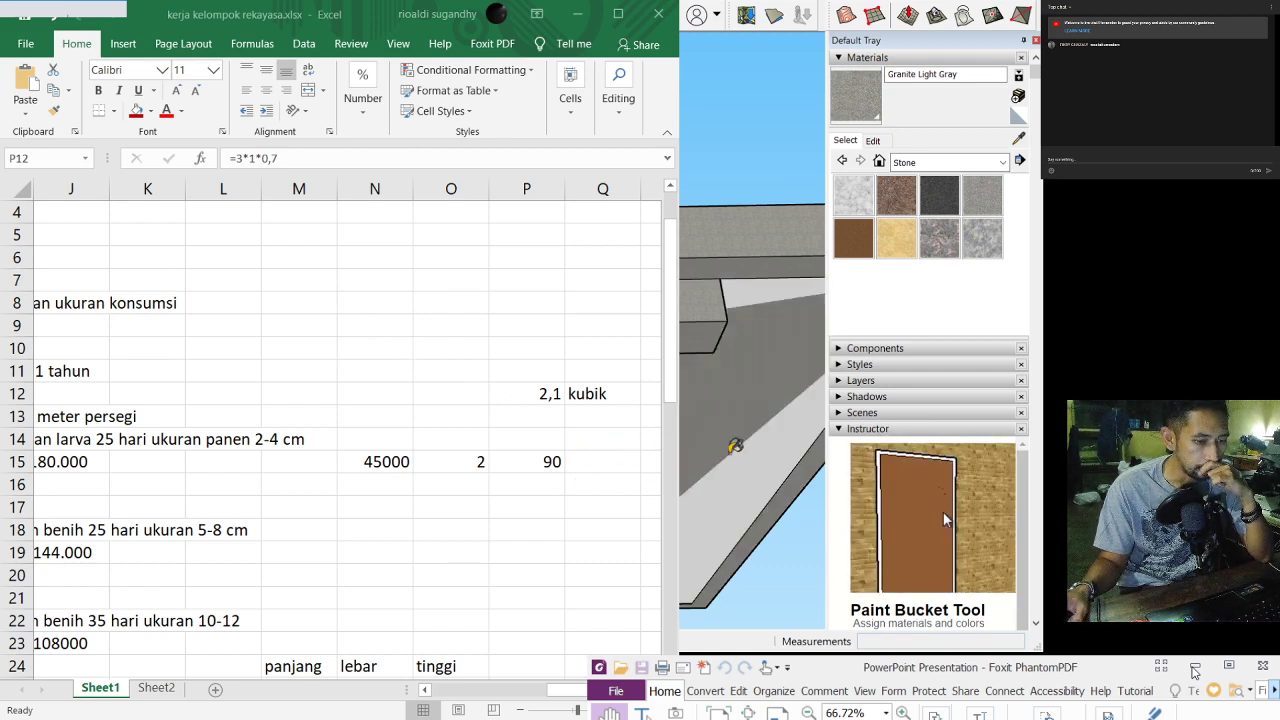
pyautogui.click(757, 491)
pyautogui.click(752, 298)
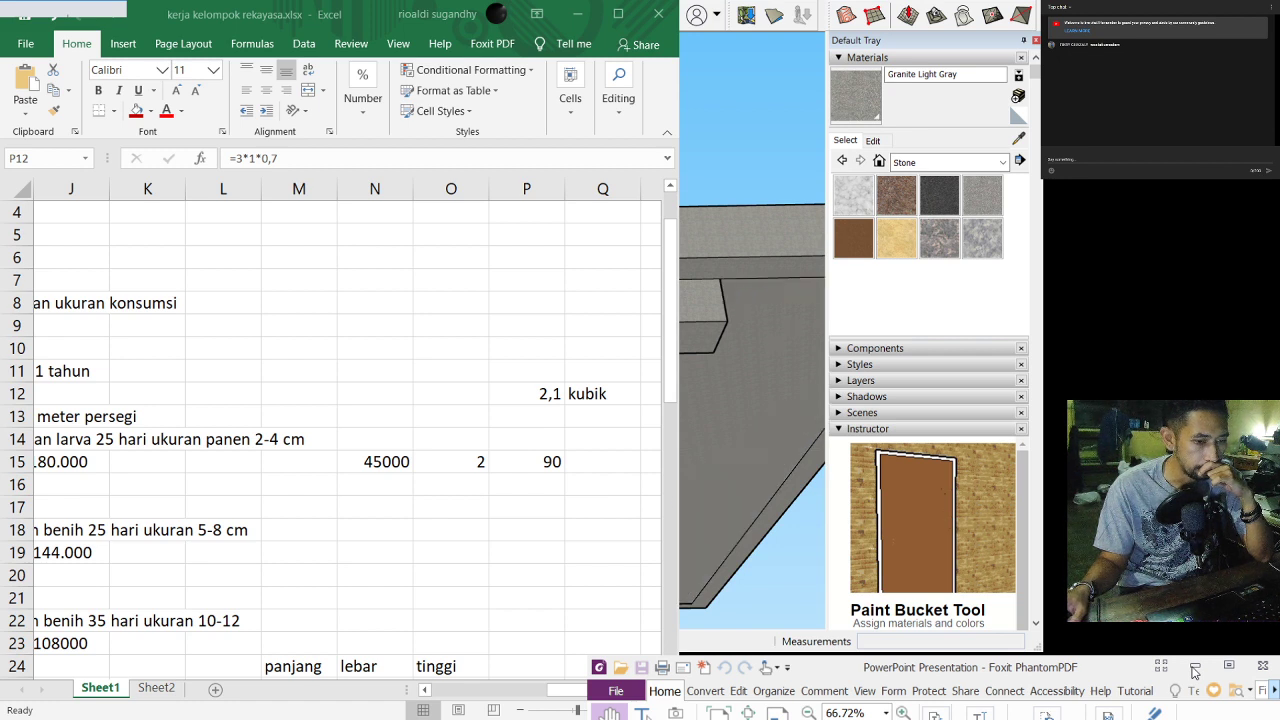
# Step: Examine the granite-painted pond from several angles and distances to check its painted faces
pyautogui.scroll(3, 630, 456)
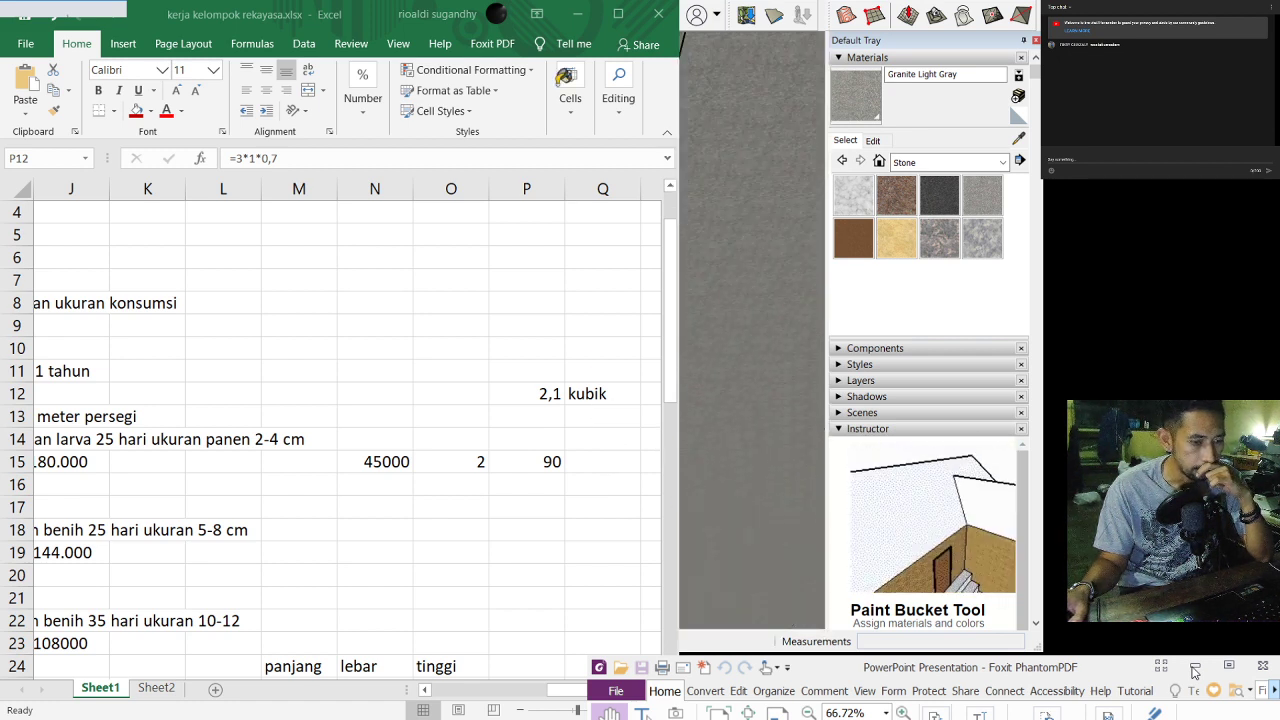
pyautogui.moveTo(708, 286); pyautogui.dragTo(690, 322, button='middle')
pyautogui.moveTo(447, 55); pyautogui.dragTo(617, 229, button='middle')
pyautogui.moveTo(476, 60)
pyautogui.mouseDown(button='middle')
pyautogui.moveTo(529, 260)
pyautogui.moveTo(283, 223)
pyautogui.moveTo(589, 260)
pyautogui.moveTo(517, 284)
pyautogui.moveTo(470, 46)
pyautogui.moveTo(612, 98)
pyautogui.moveTo(660, 240)
pyautogui.moveTo(634, 156)
pyautogui.moveTo(640, 112)
pyautogui.moveTo(590, 76)
pyautogui.moveTo(637, 234)
pyautogui.moveTo(754, 391)
pyautogui.moveTo(683, 251)
pyautogui.moveTo(672, 275)
pyautogui.moveTo(594, 280)
pyautogui.moveTo(726, 260)
pyautogui.moveTo(601, 249)
pyautogui.moveTo(471, 143)
pyautogui.mouseUp(button='middle')
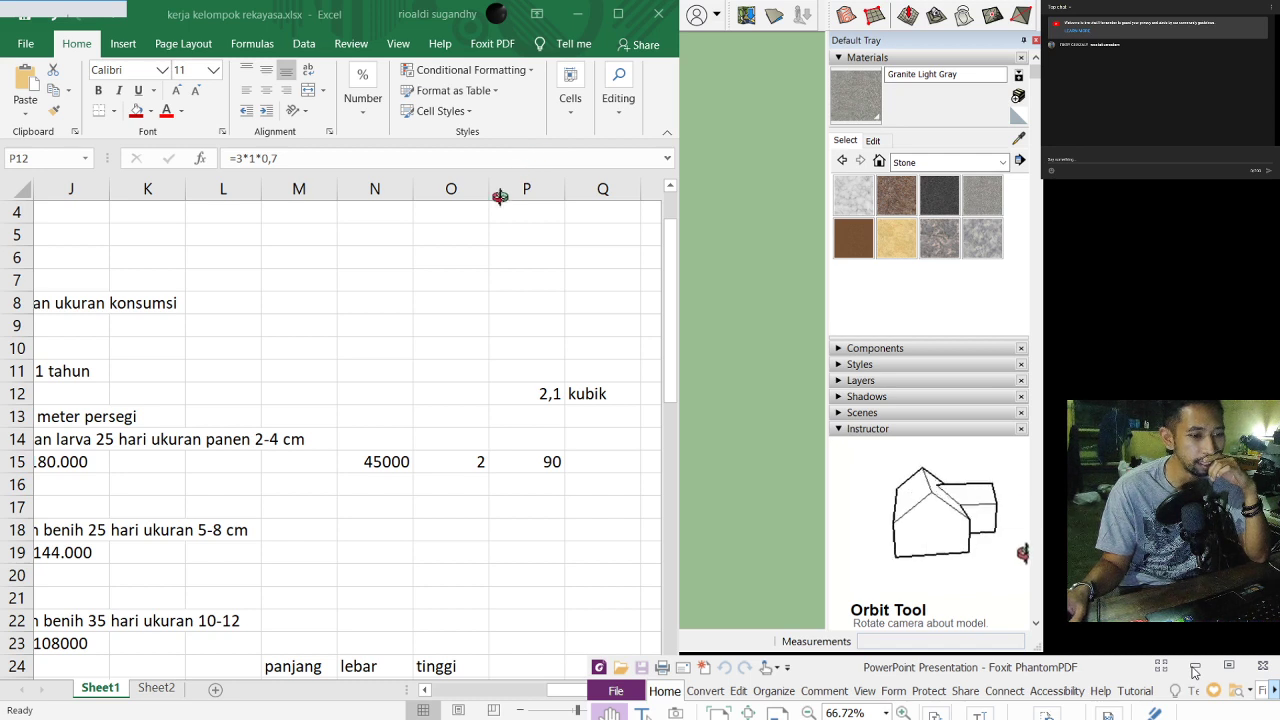
pyautogui.moveTo(537, 155); pyautogui.dragTo(581, 170)
pyautogui.press('b')
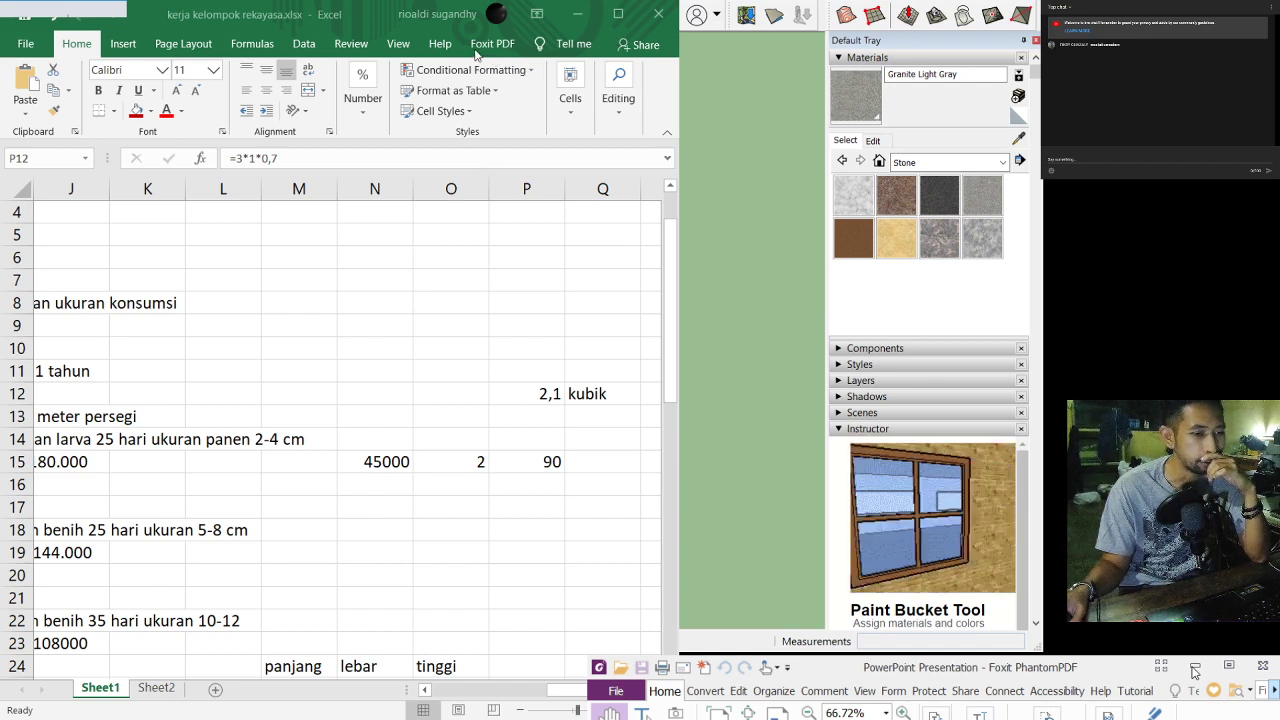
pyautogui.press('o')
pyautogui.moveTo(354, 271)
pyautogui.mouseDown()
pyautogui.moveTo(586, 283)
pyautogui.moveTo(619, 272)
pyautogui.moveTo(134, 260)
pyautogui.mouseUp()
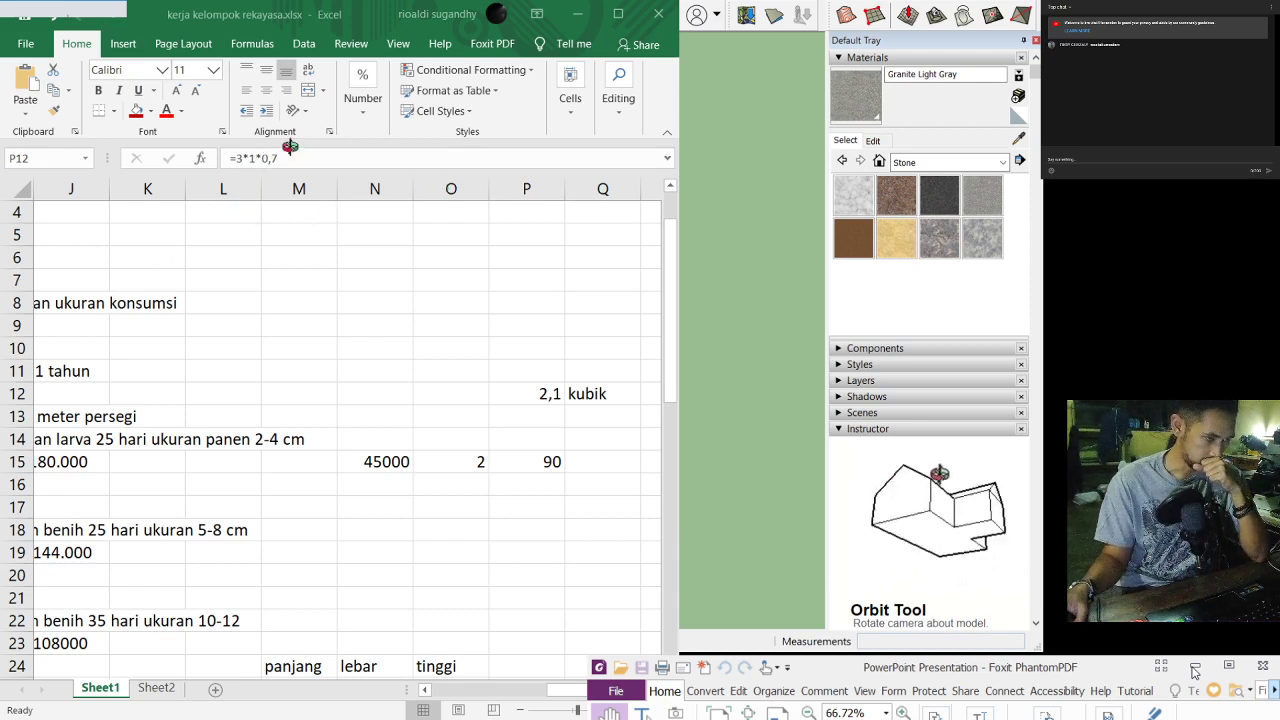
pyautogui.moveTo(443, 263)
pyautogui.mouseDown()
pyautogui.moveTo(594, 327)
pyautogui.moveTo(437, 317)
pyautogui.moveTo(361, 303)
pyautogui.moveTo(366, 289)
pyautogui.mouseUp()
pyautogui.press('h')
pyautogui.moveTo(435, 185); pyautogui.dragTo(617, 235)
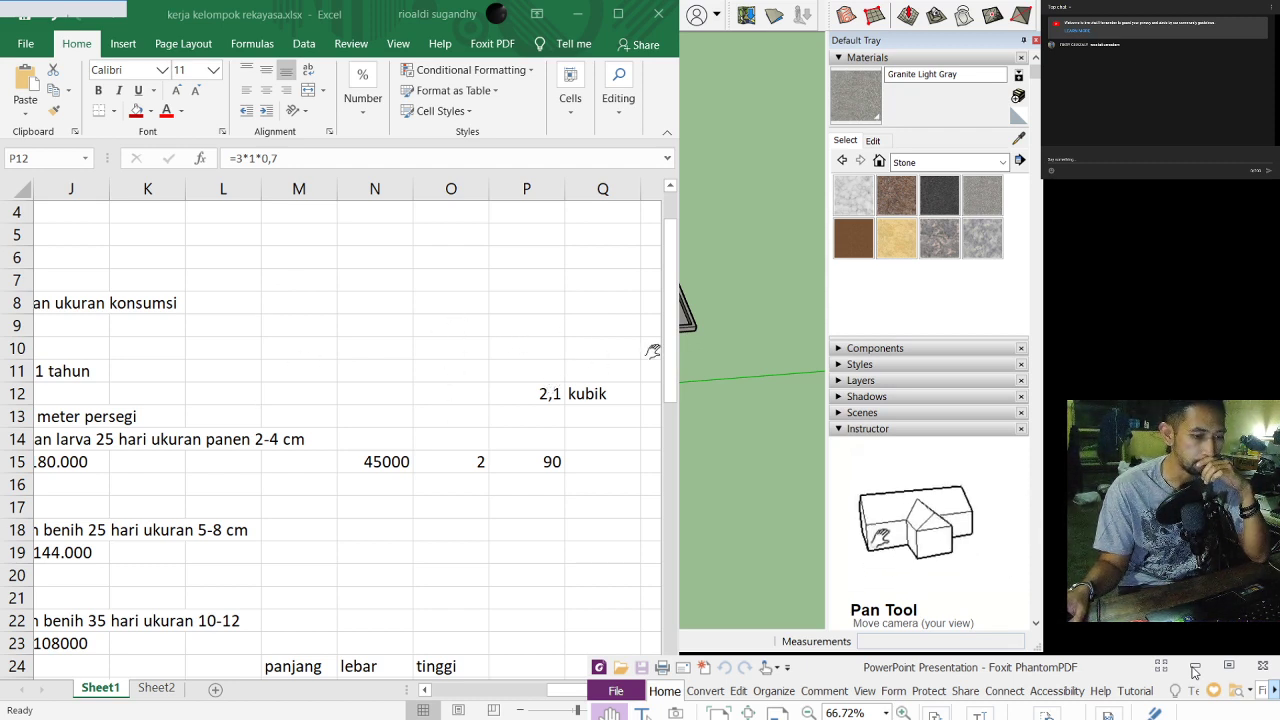
pyautogui.moveTo(657, 223); pyautogui.dragTo(577, 260)
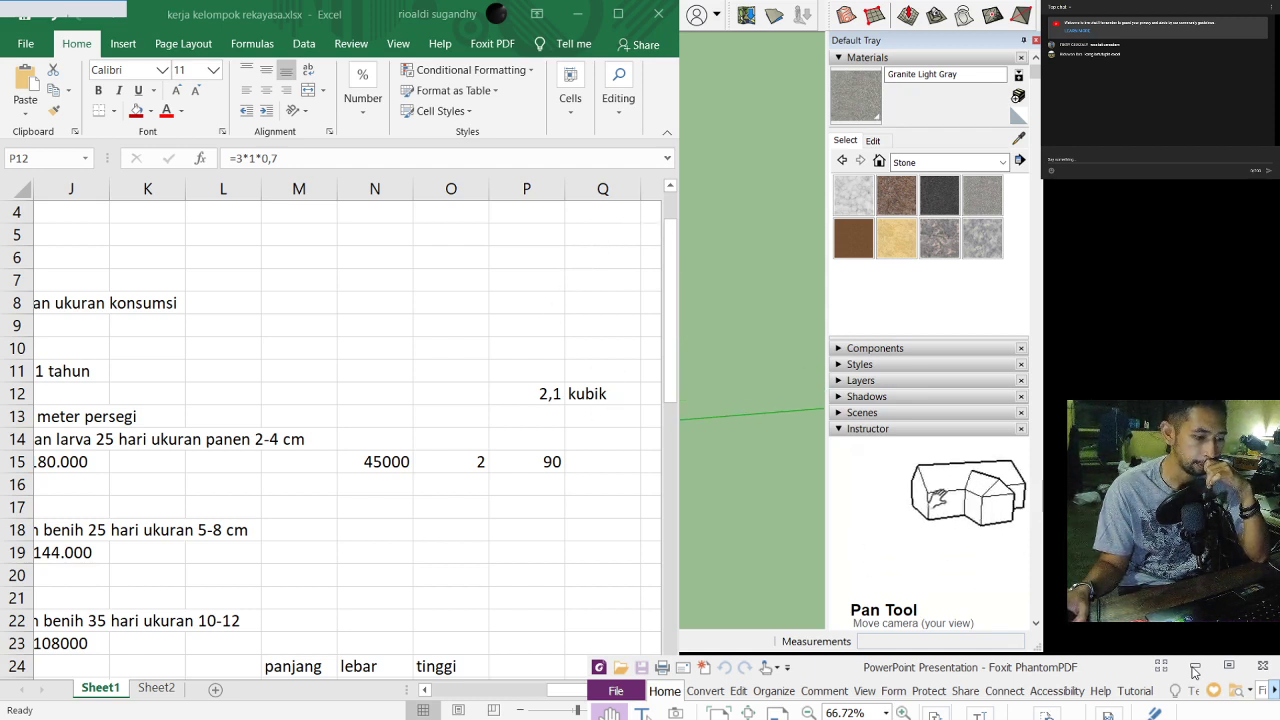
# Step: Switch to Excel and review the facility list, comparing the Pendederan 2 and Pendederan 3 entries in cells C30 and C31
pyautogui.hotkey('alt', 'Tab')
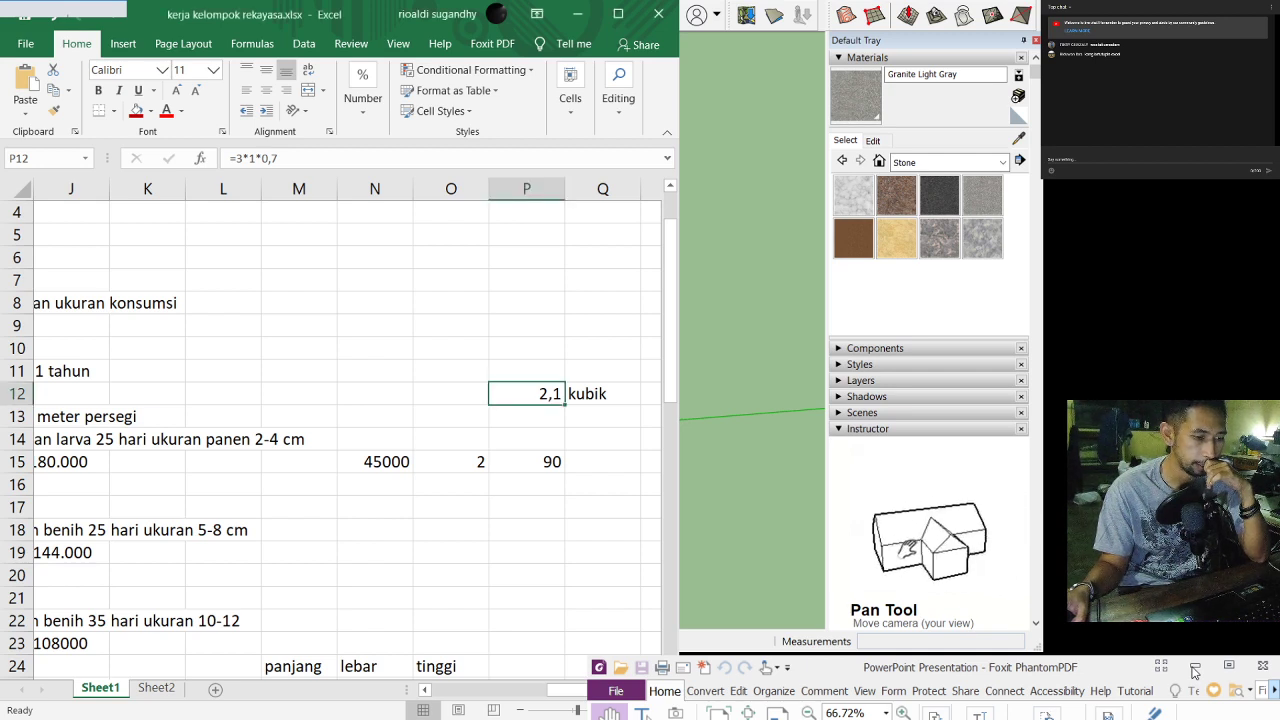
pyautogui.click(434, 550)
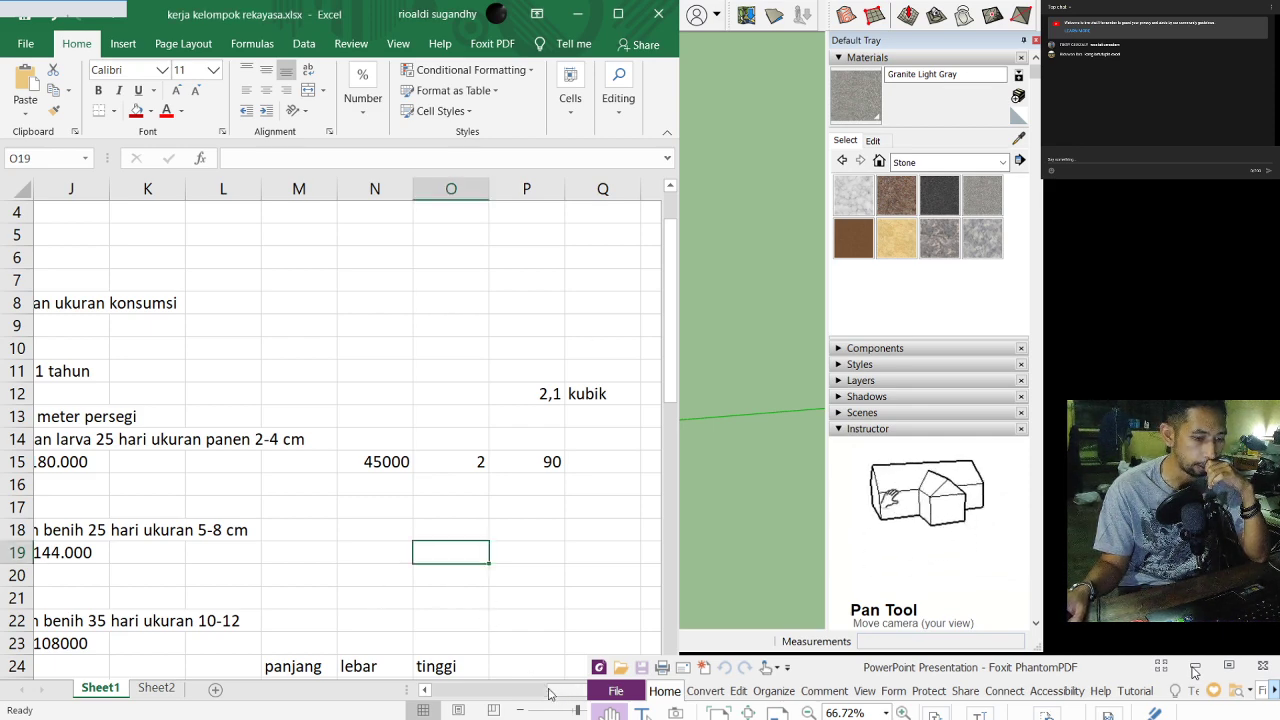
pyautogui.hscroll(-10, 329, 554)
pyautogui.scroll(-5, 294, 472)
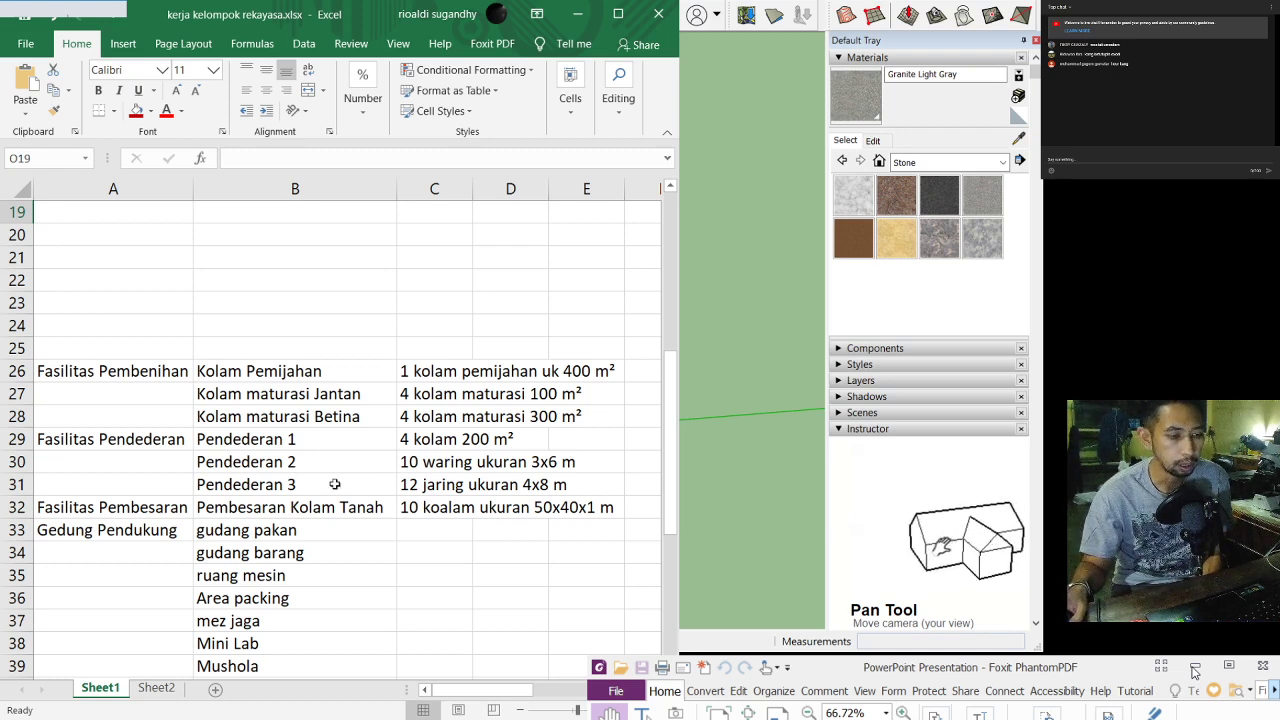
pyautogui.click(430, 465)
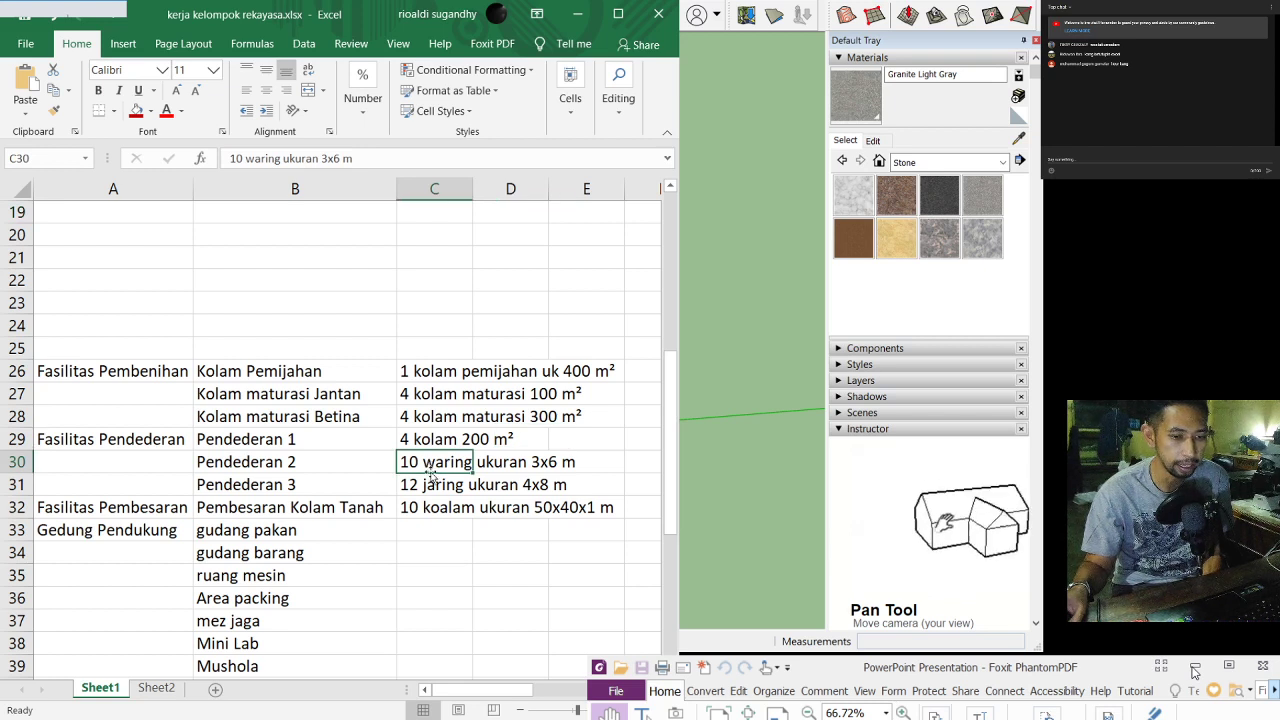
pyautogui.click(428, 486)
pyautogui.click(434, 463)
pyautogui.click(438, 484)
pyautogui.click(436, 466)
pyautogui.click(440, 484)
pyautogui.click(436, 464)
pyautogui.click(440, 484)
pyautogui.click(452, 463)
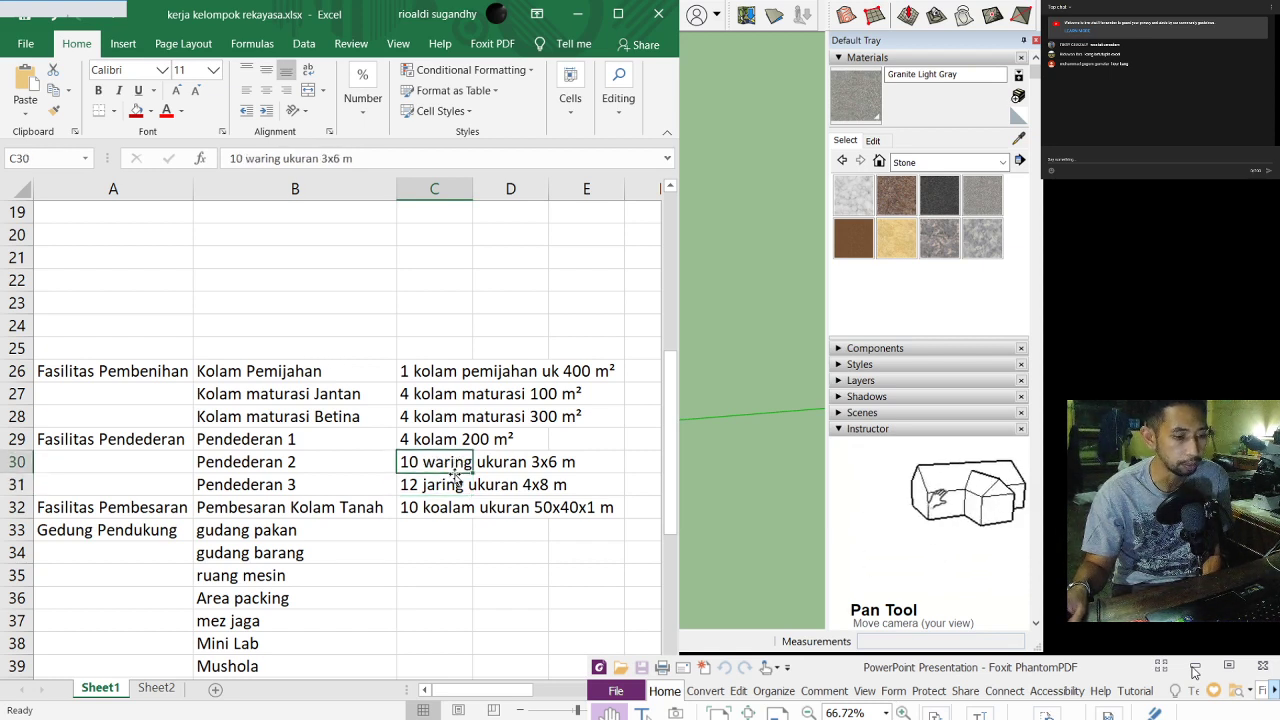
pyautogui.click(446, 484)
pyautogui.click(450, 465)
pyautogui.click(455, 486)
pyautogui.click(594, 603)
pyautogui.moveTo(517, 692); pyautogui.dragTo(543, 692)
pyautogui.click(279, 620)
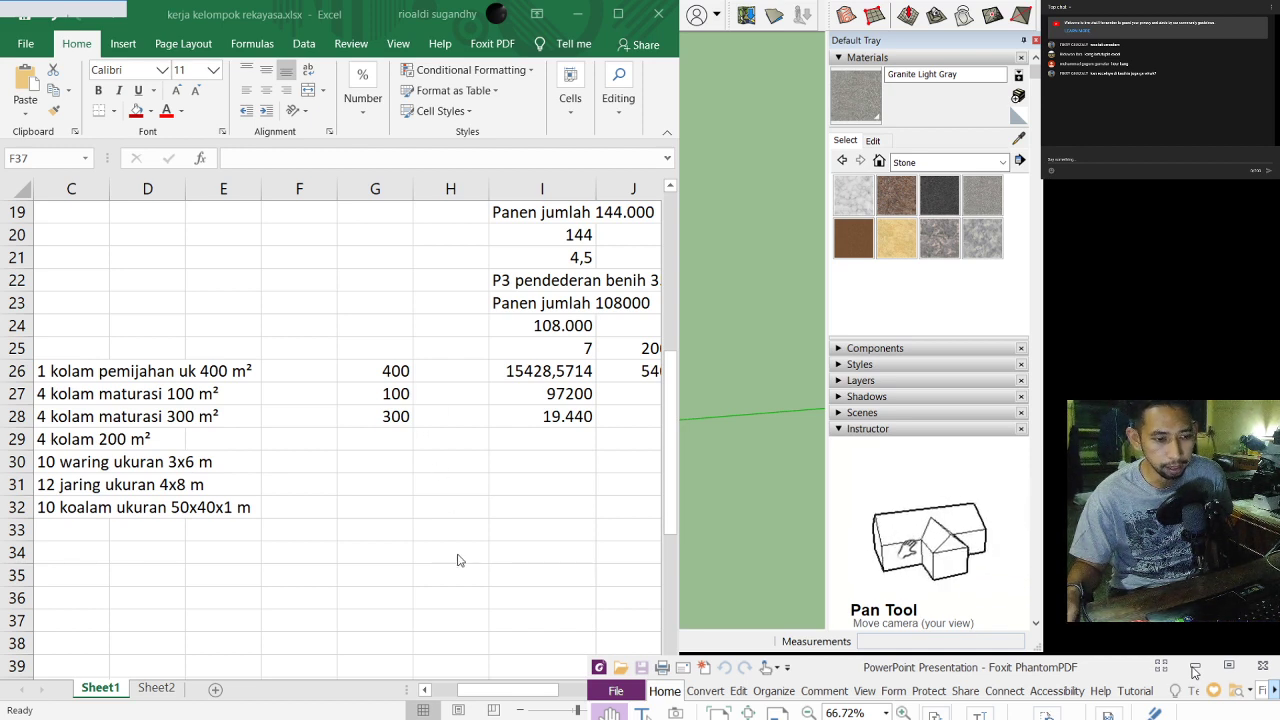
# Step: Switch to SketchUp and inspect the granite pond's drain pit and central channel up close, then the whole pond
pyautogui.hotkey('alt', 'Tab')
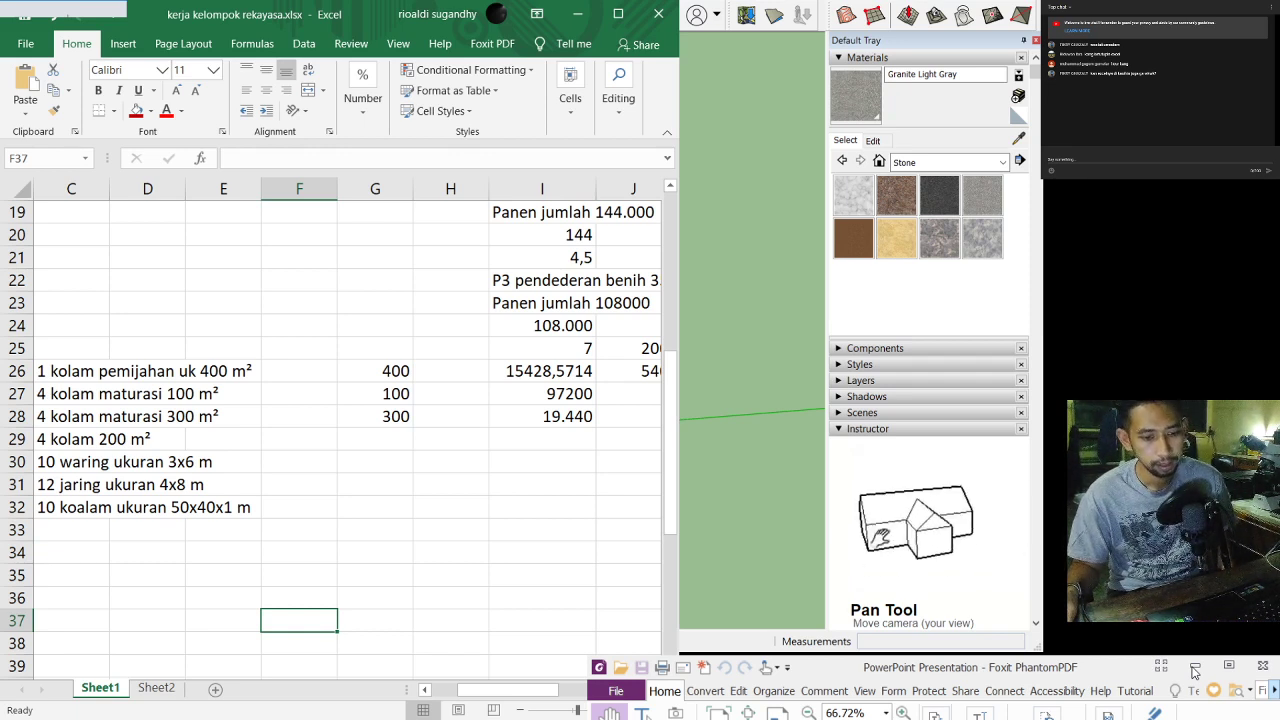
pyautogui.hotkey('alt', 'Tab')
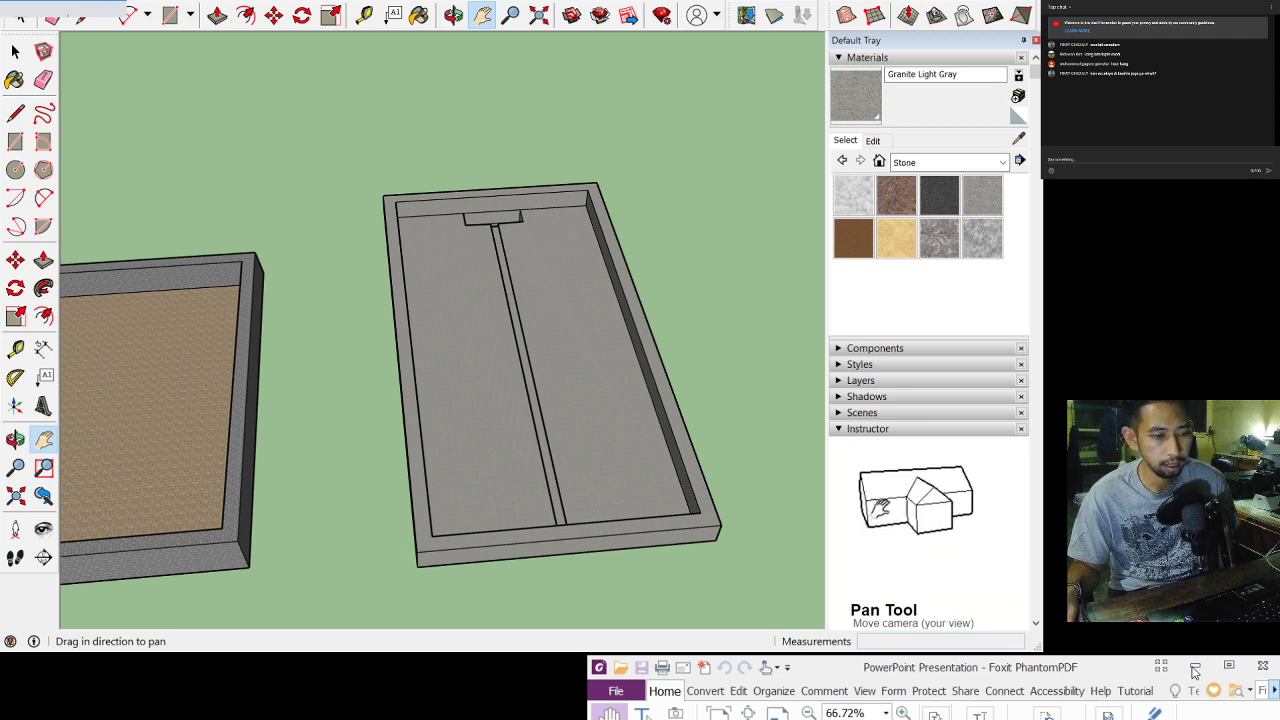
pyautogui.scroll(2, 610, 395)
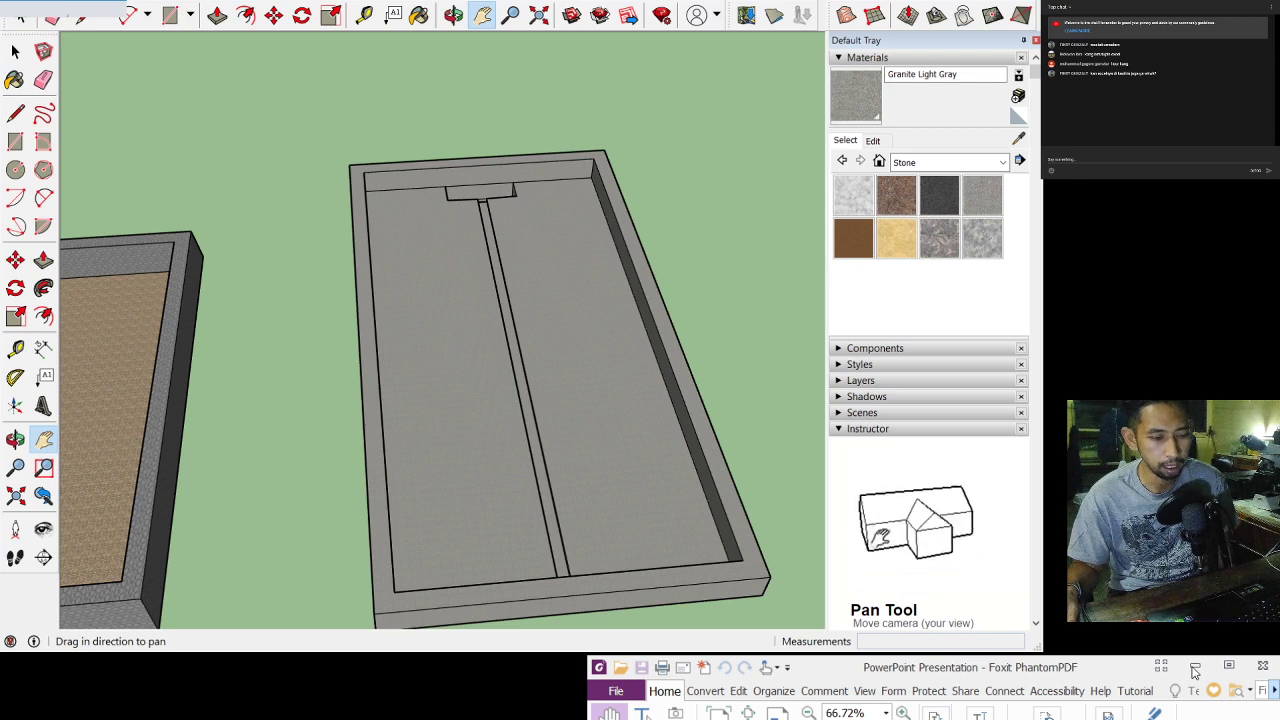
pyautogui.scroll(6, 480, 195)
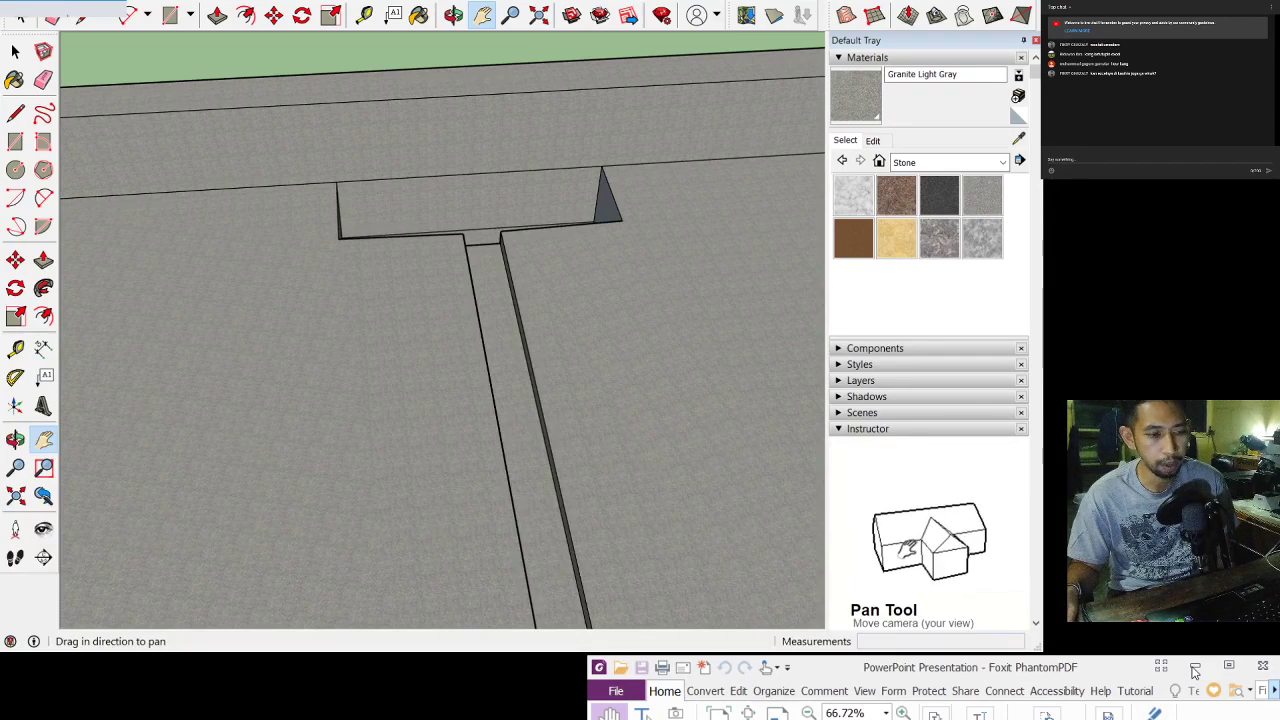
pyautogui.scroll(-4, 440, 340)
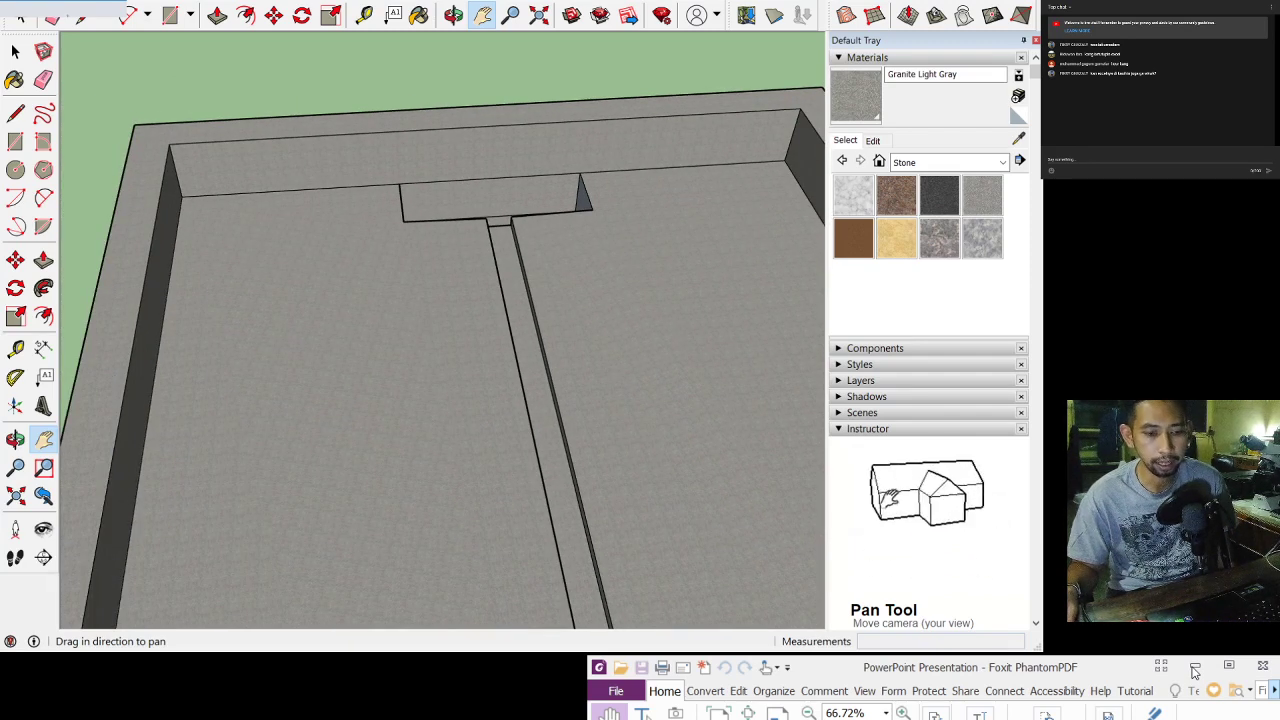
pyautogui.scroll(-4, 584, 200)
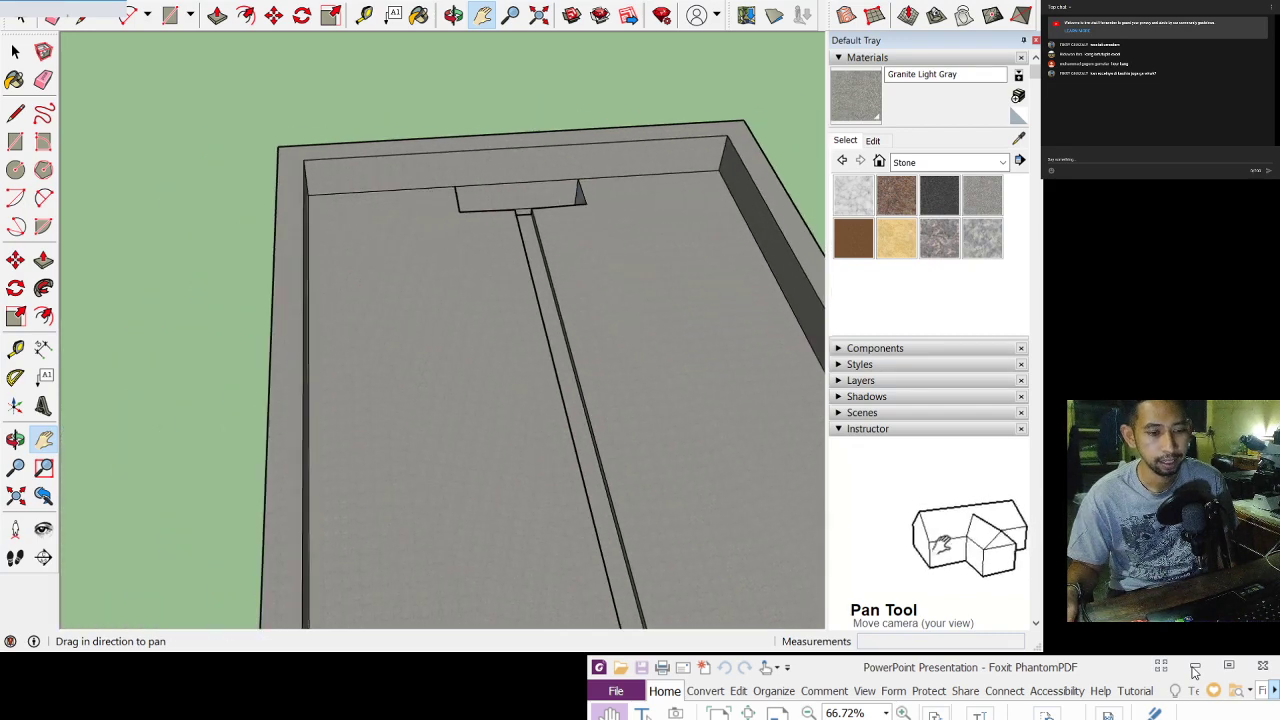
pyautogui.moveTo(509, 214)
pyautogui.mouseDown(button='middle')
pyautogui.moveTo(566, 294)
pyautogui.moveTo(510, 217)
pyautogui.moveTo(508, 456)
pyautogui.mouseUp(button='middle')
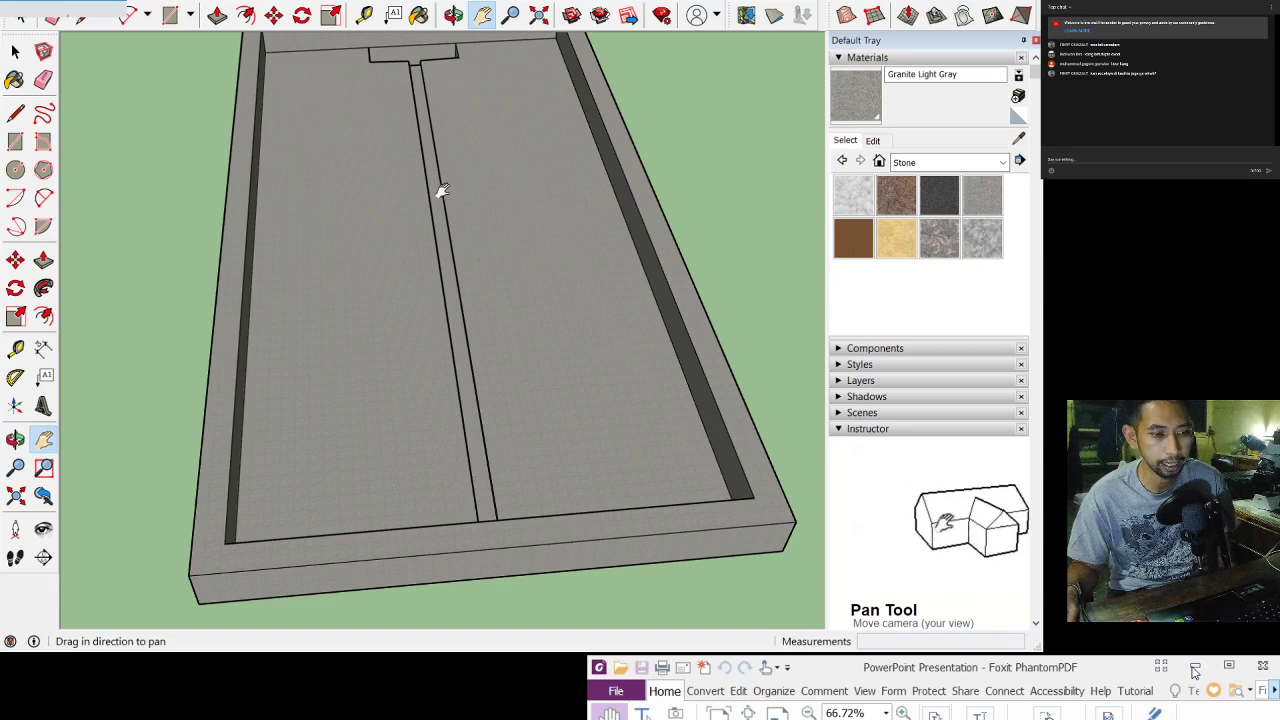
pyautogui.scroll(-3, 297, 163)
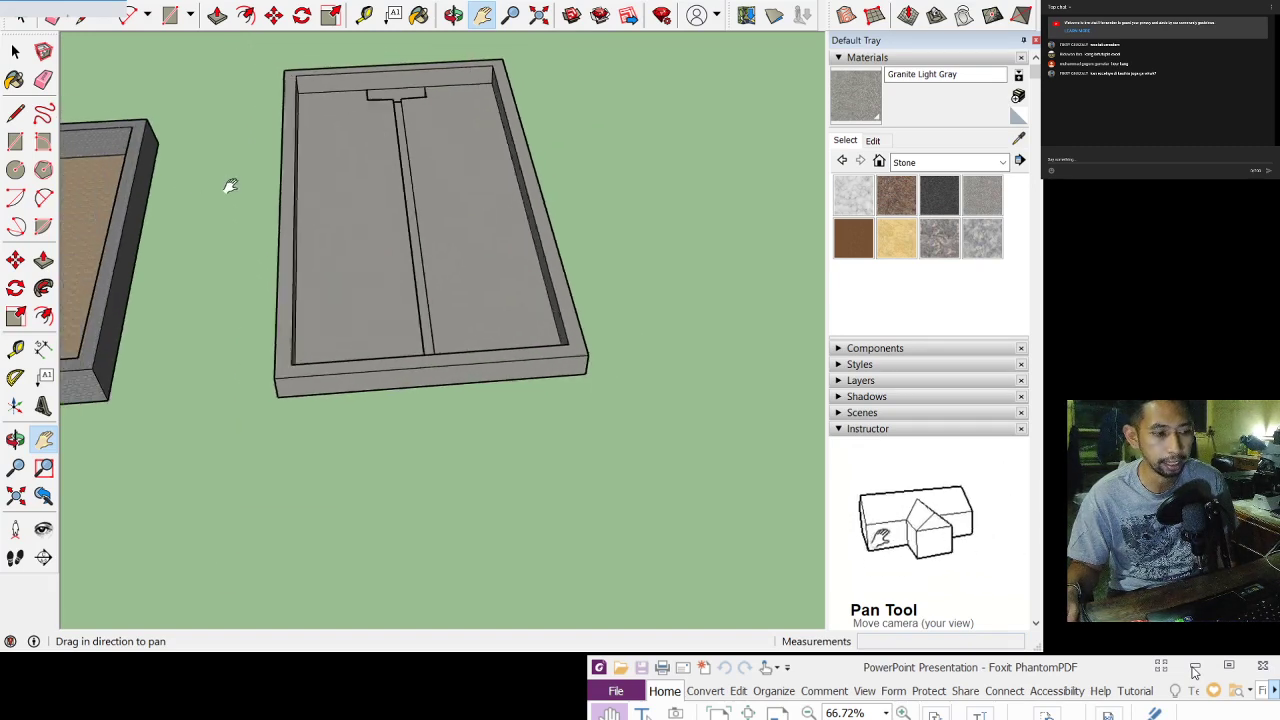
# Step: Compare the two brown-floored ponds with the granite pond, ending on a close view of the granite pond's floor
pyautogui.scroll(3, 199, 284)
pyautogui.scroll(-3, 206, 269)
pyautogui.moveTo(206, 269); pyautogui.dragTo(210, 285, button='middle')
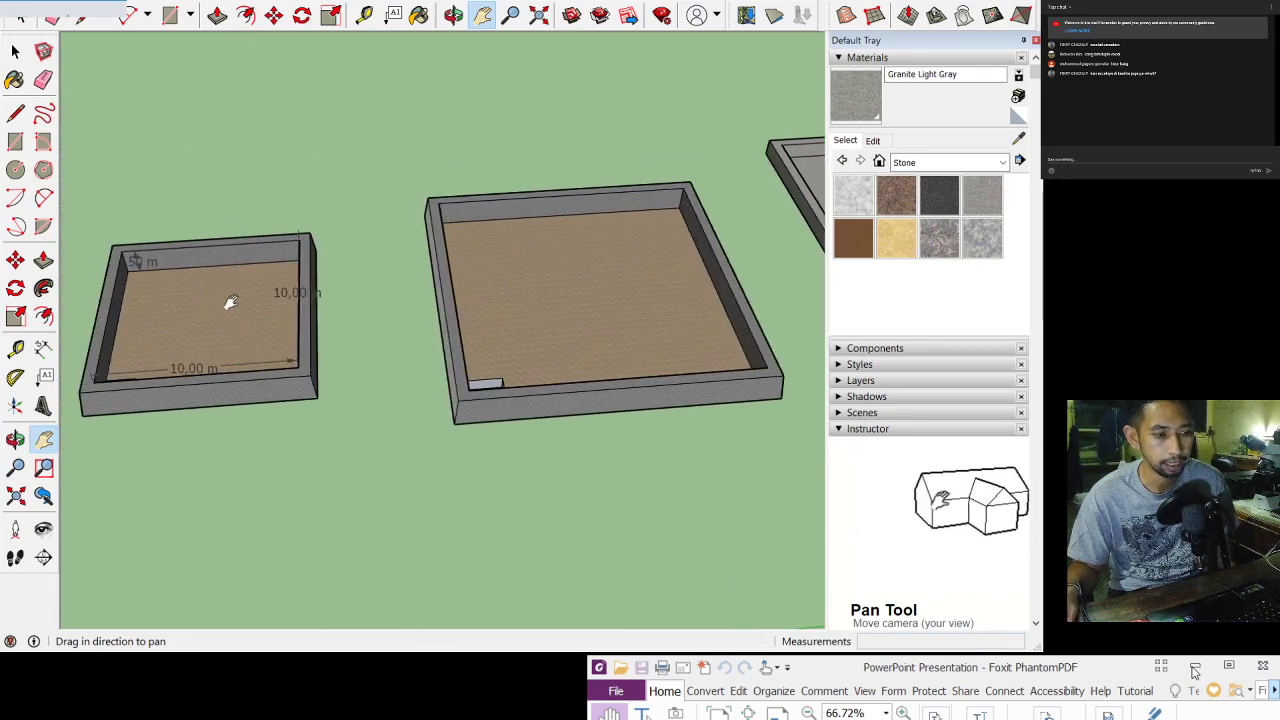
pyautogui.moveTo(214, 283); pyautogui.dragTo(449, 240)
pyautogui.moveTo(543, 251); pyautogui.dragTo(383, 257)
pyautogui.moveTo(569, 240); pyautogui.dragTo(479, 255, button='middle')
pyautogui.moveTo(536, 232); pyautogui.dragTo(289, 306)
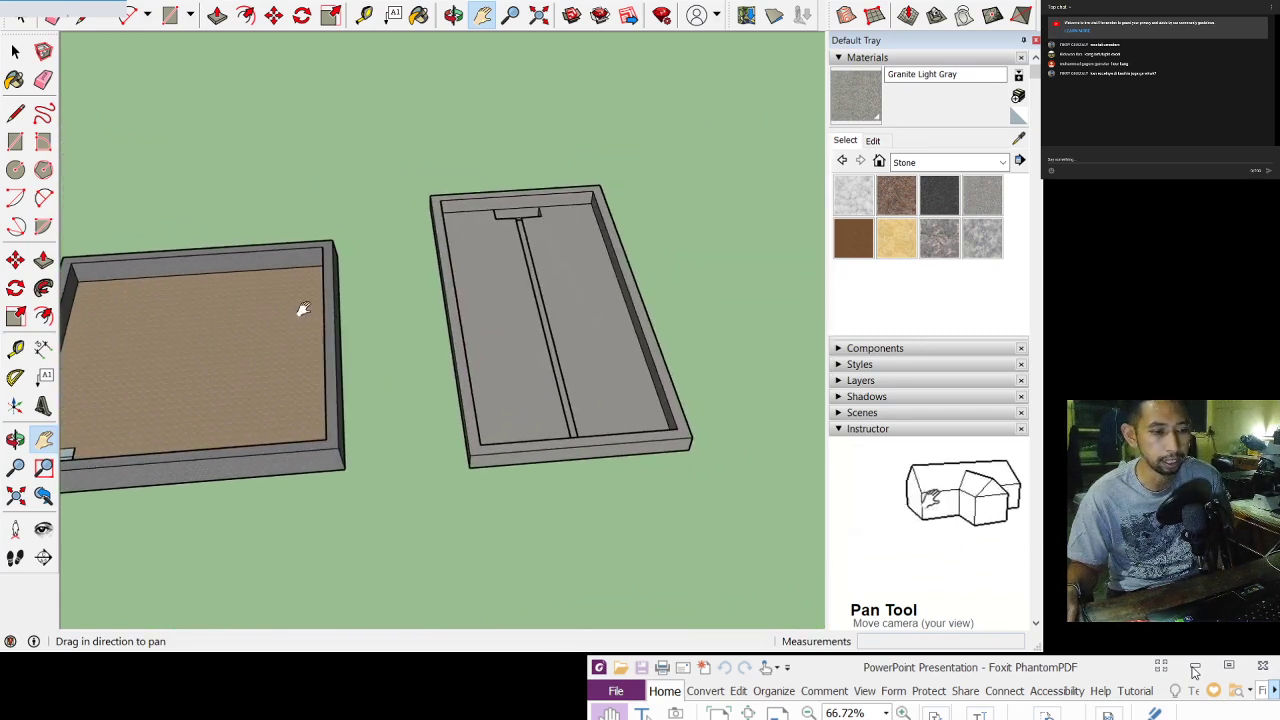
pyautogui.scroll(6, 535, 275)
pyautogui.moveTo(537, 265); pyautogui.dragTo(443, 191)
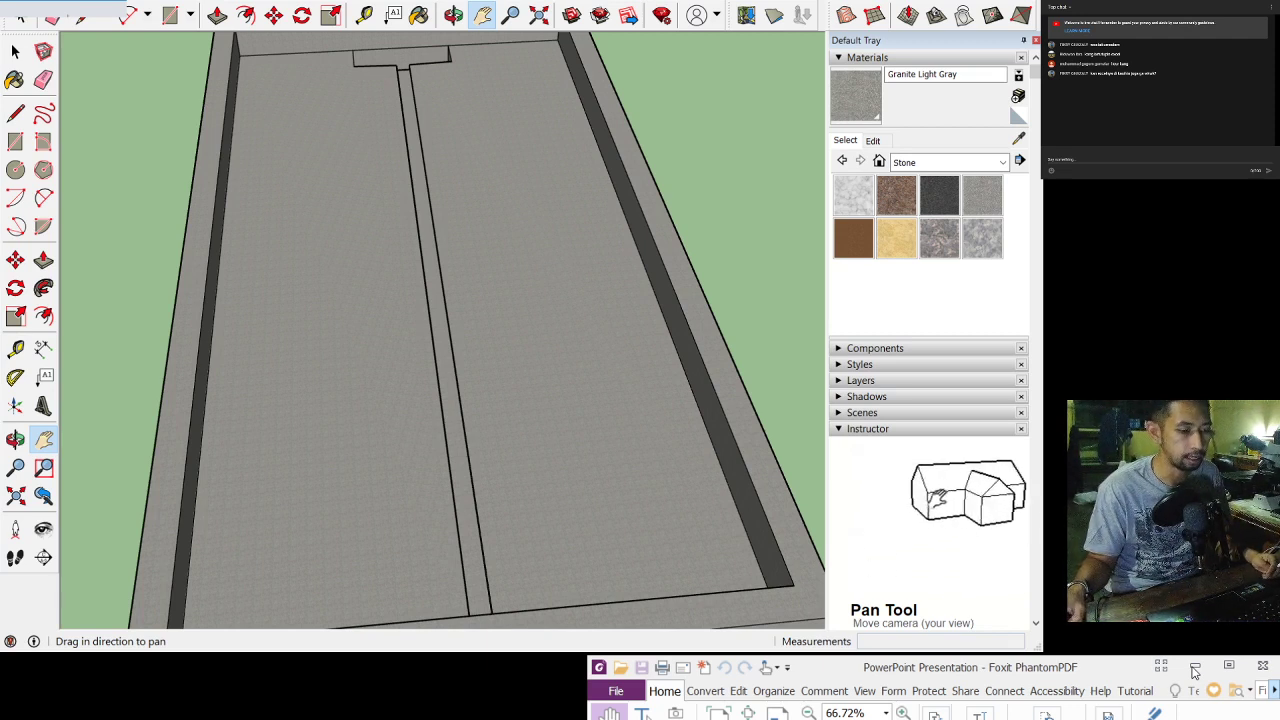
# Step: Switch to Excel and review the nursery and pond-dimension calculations, checking the formula in cell P15
pyautogui.hotkey('alt', 'Tab')
pyautogui.moveTo(432, 482); pyautogui.dragTo(345, 541)
pyautogui.click(450, 482)
pyautogui.click(505, 462)
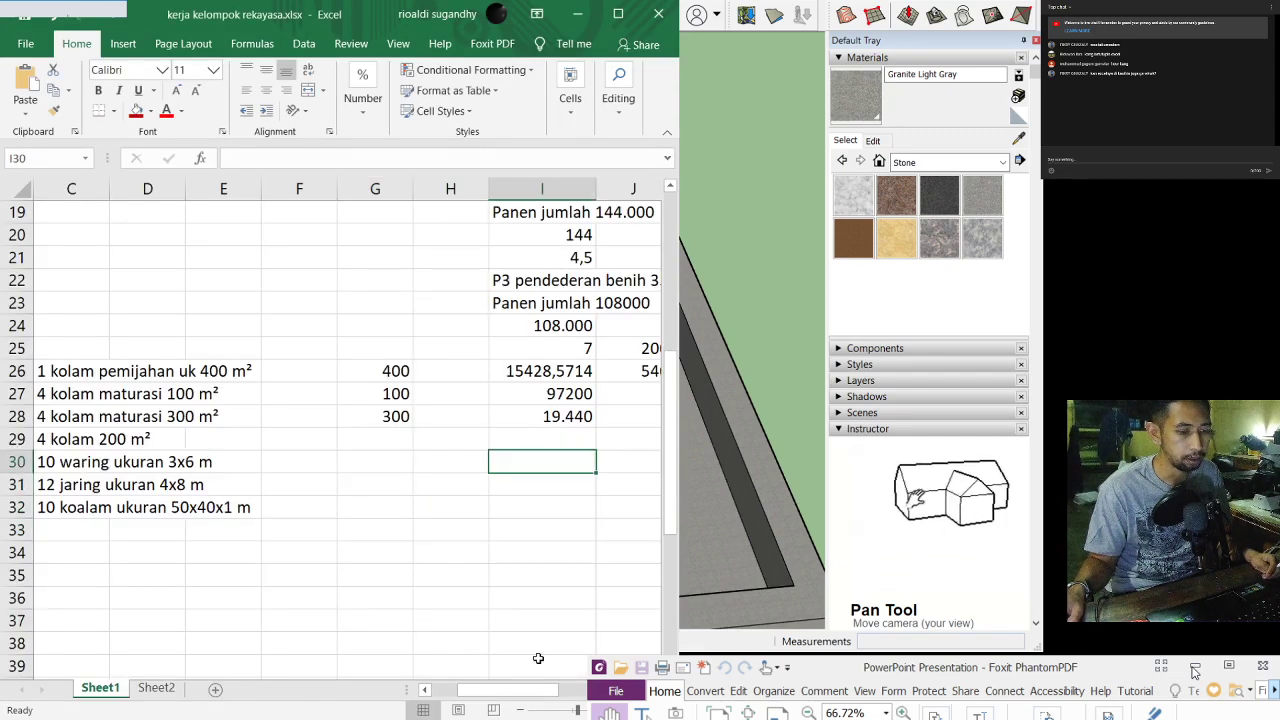
pyautogui.hscroll(4, 638, 388)
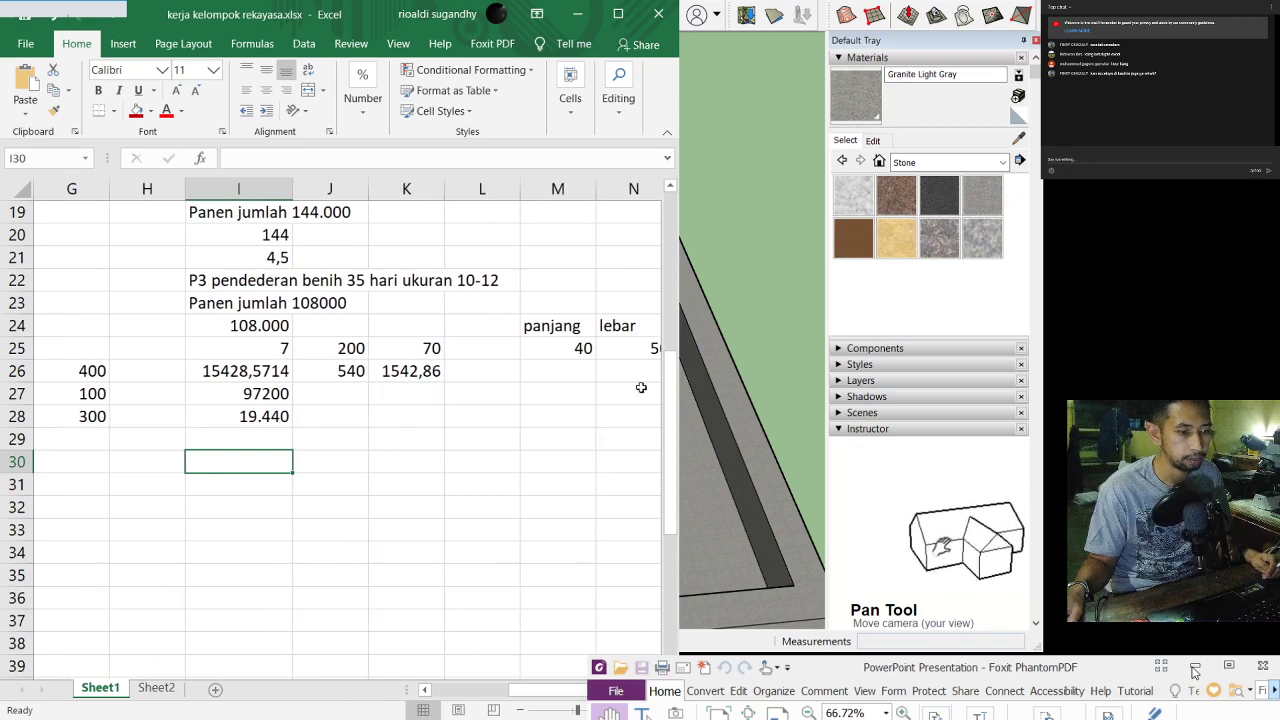
pyautogui.scroll(3, 672, 410)
pyautogui.scroll(1, 340, 420)
pyautogui.hscroll(3, 340, 420)
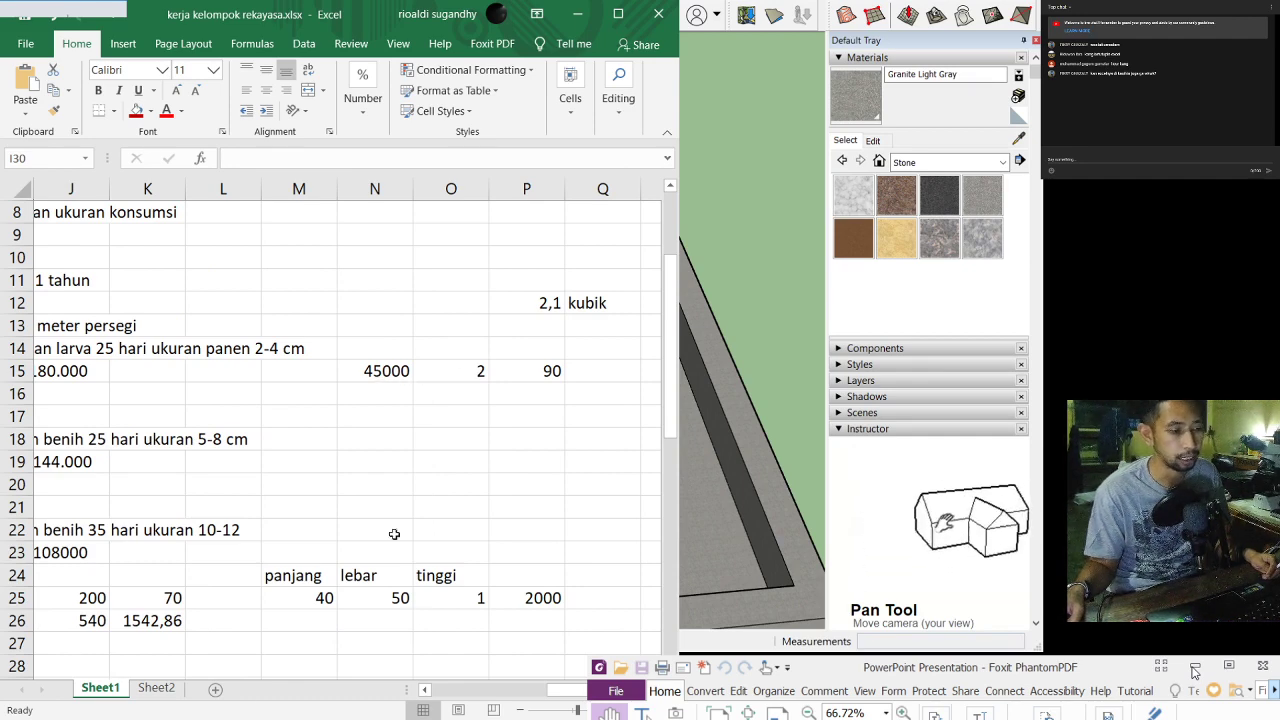
pyautogui.moveTo(570, 690)
pyautogui.mouseDown()
pyautogui.moveTo(552, 690)
pyautogui.moveTo(580, 690)
pyautogui.mouseUp()
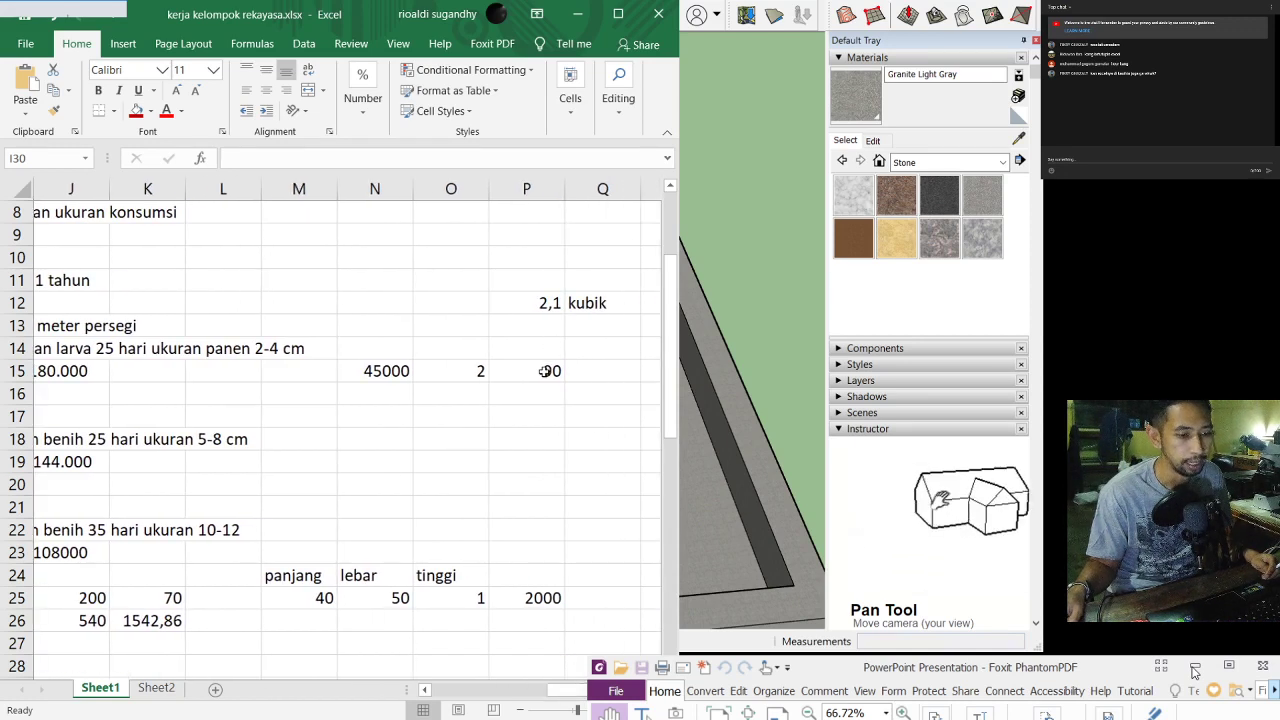
pyautogui.click(546, 371)
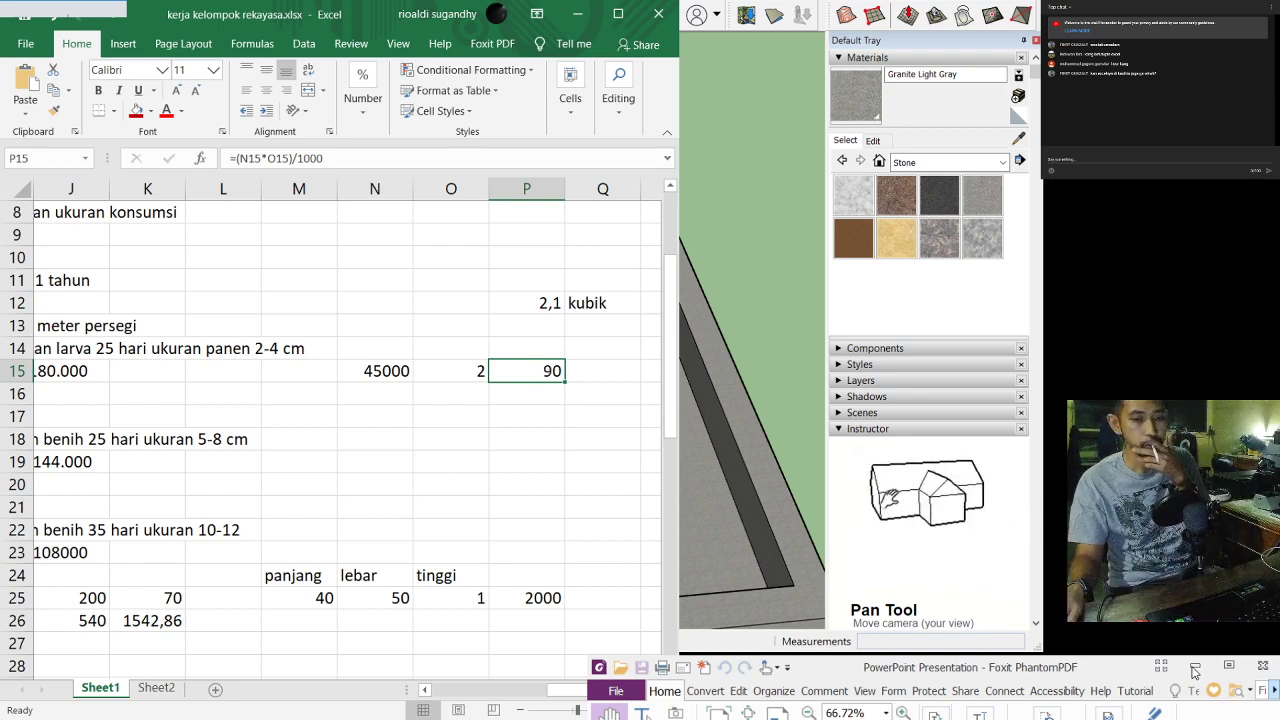
# Step: Review the Excel facility list in rows 26 to 40, covering the hatchery, nursery, grow-out and supporting building entries
pyautogui.click(1193, 672)
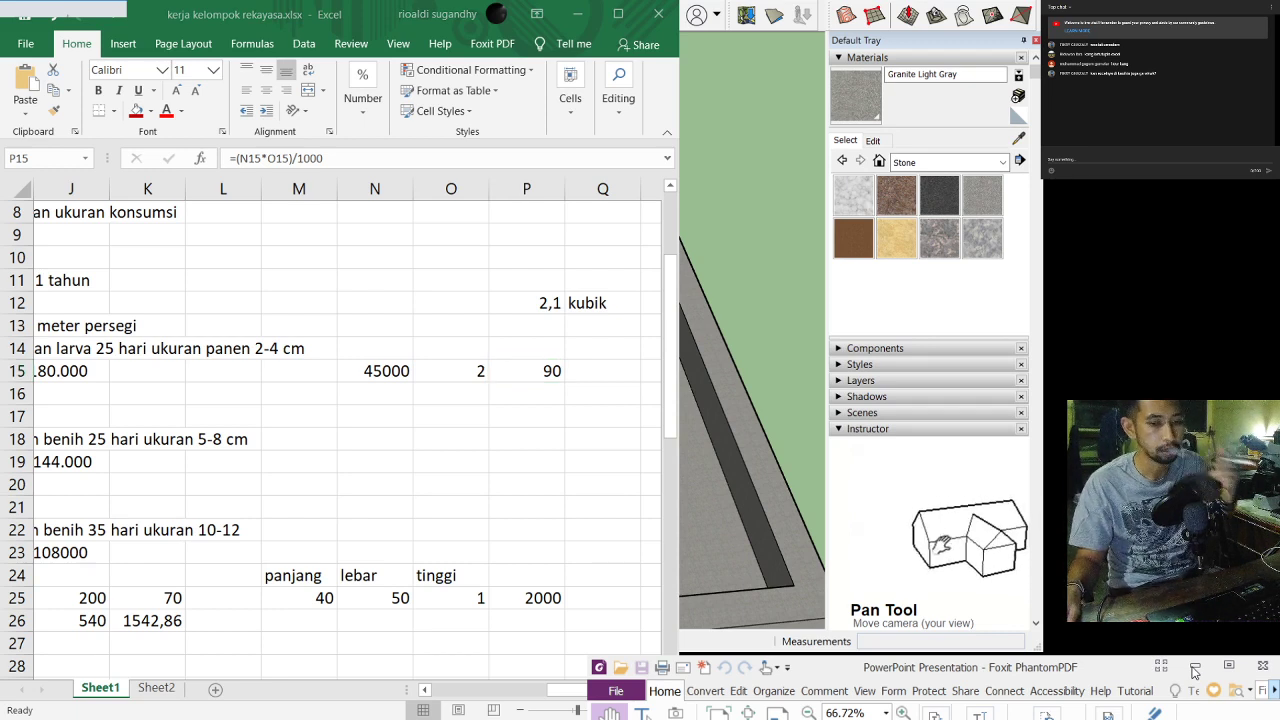
pyautogui.click(578, 14)
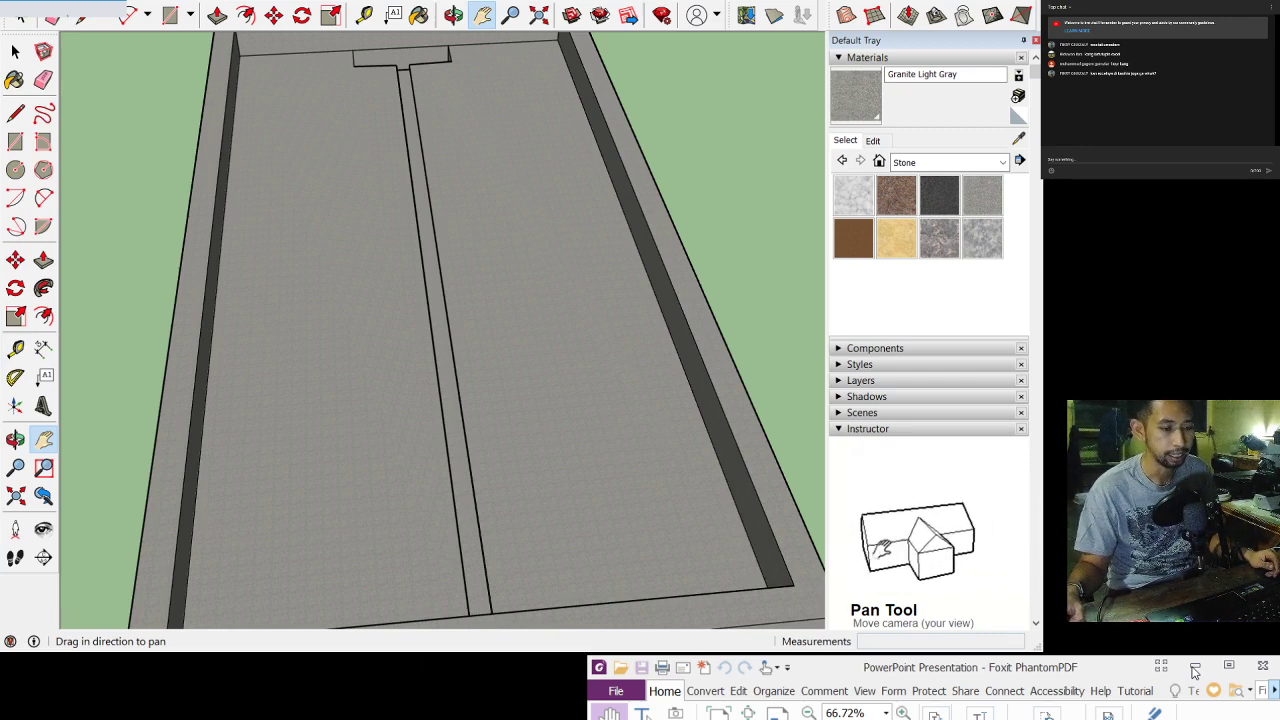
pyautogui.hotkey('alt', 'Tab')
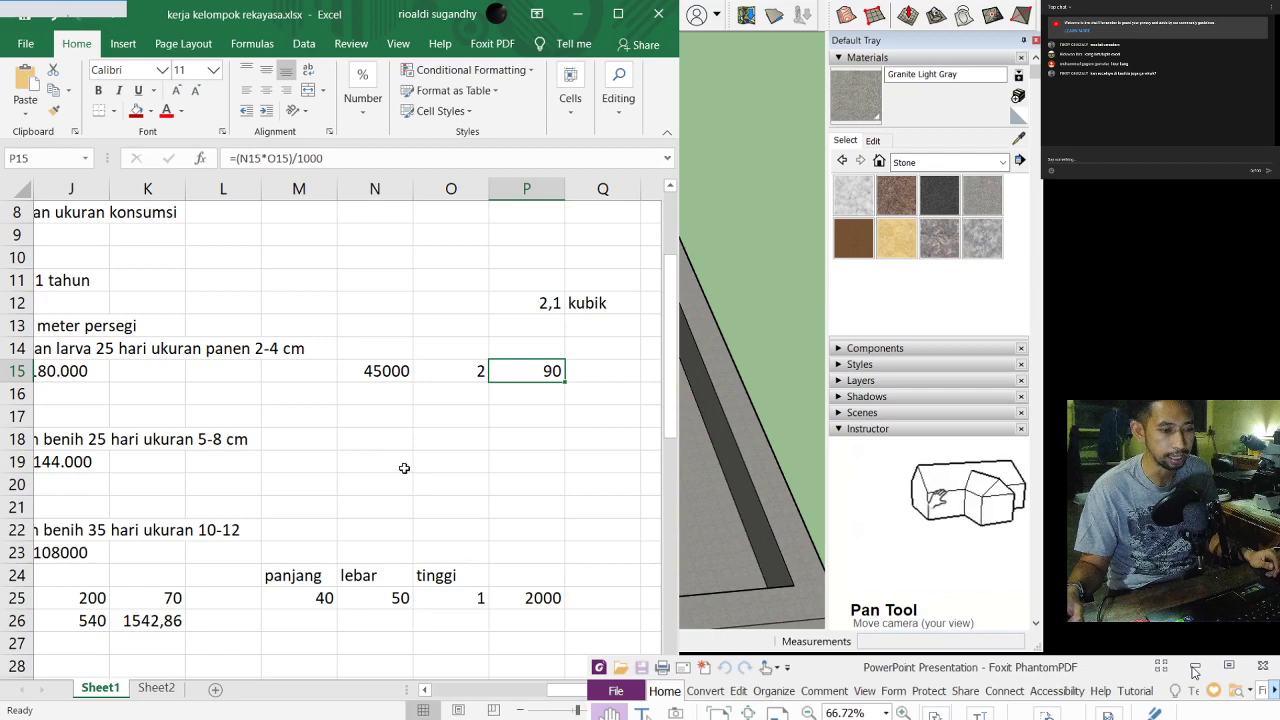
pyautogui.click(450, 484)
pyautogui.moveTo(583, 691); pyautogui.dragTo(468, 690)
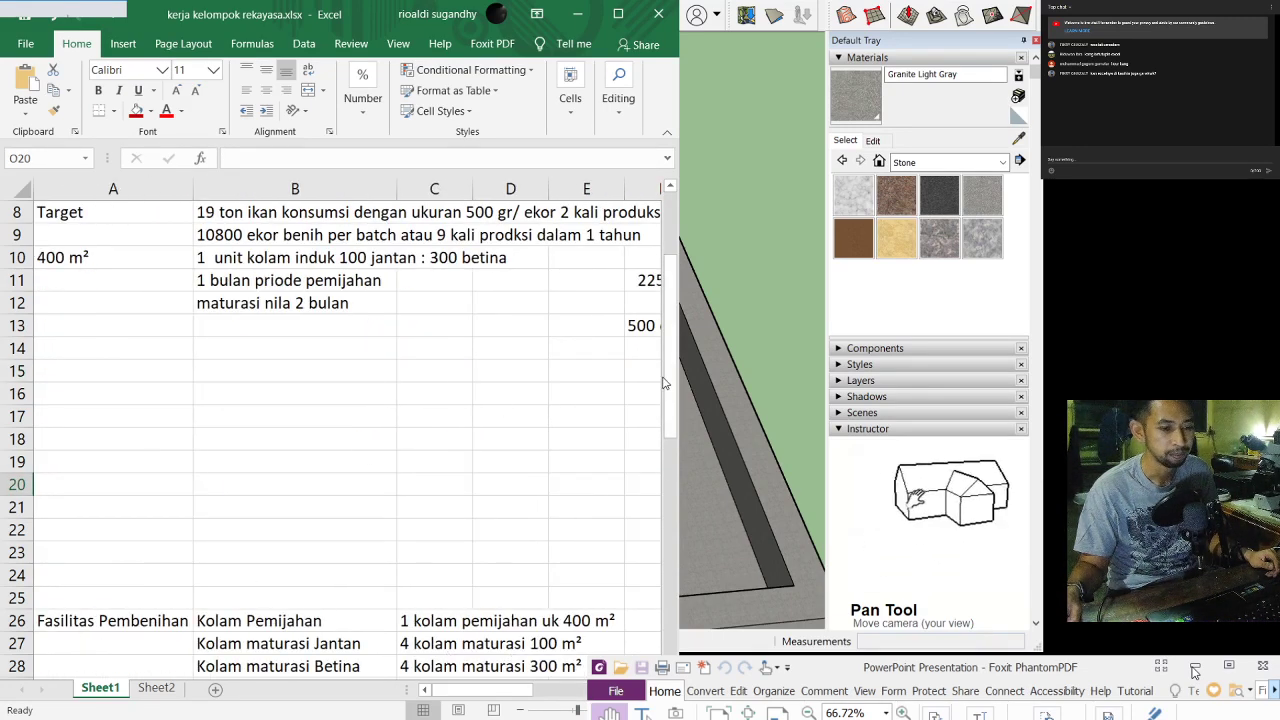
pyautogui.moveTo(671, 376); pyautogui.dragTo(654, 512)
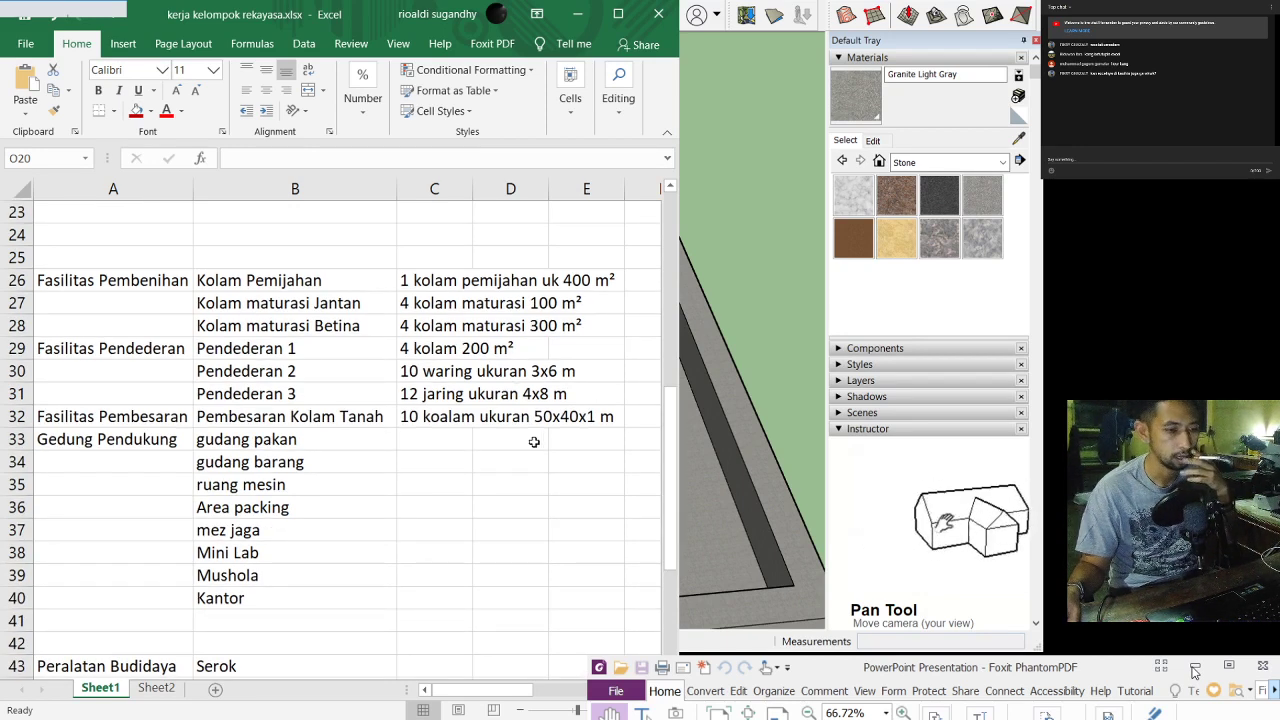
# Step: Switch to SketchUp and inspect the 20 m pond, examining its stepped corner pit up close and its full floor
pyautogui.click(576, 16)
pyautogui.hotkey('shift', 'z')
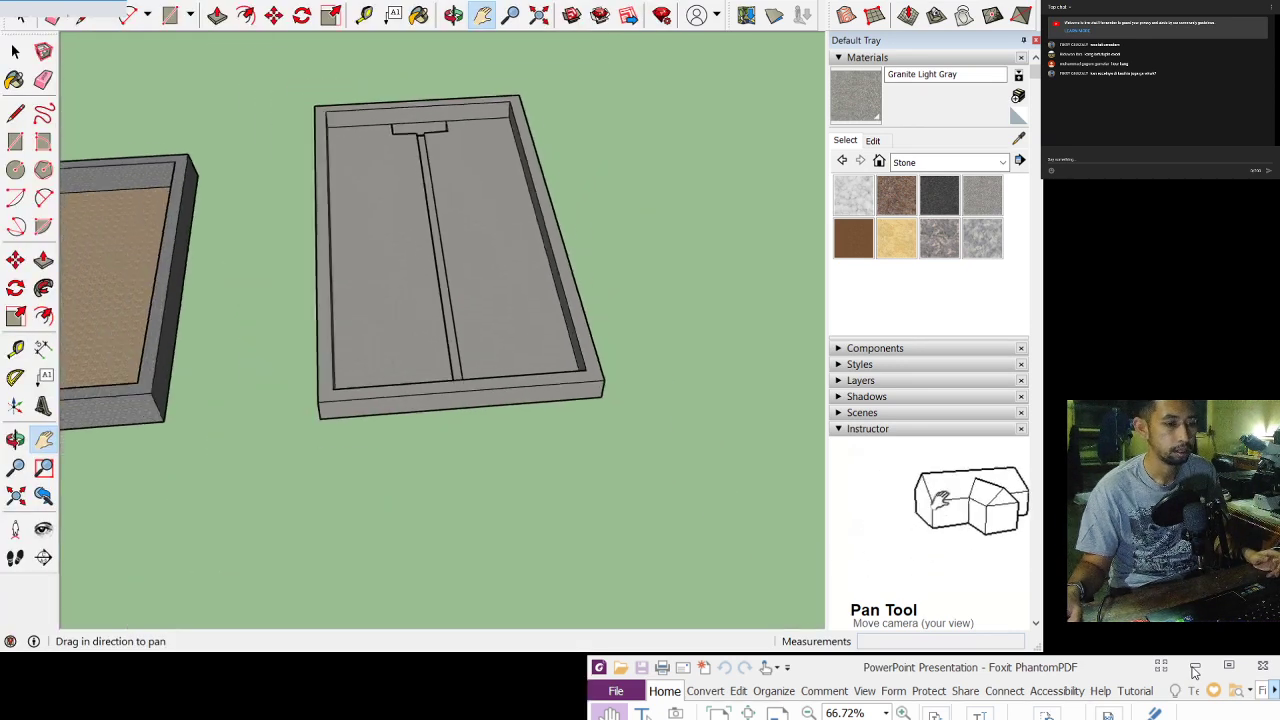
pyautogui.moveTo(345, 136)
pyautogui.mouseDown()
pyautogui.moveTo(543, 157)
pyautogui.moveTo(600, 149)
pyautogui.moveTo(582, 160)
pyautogui.mouseUp()
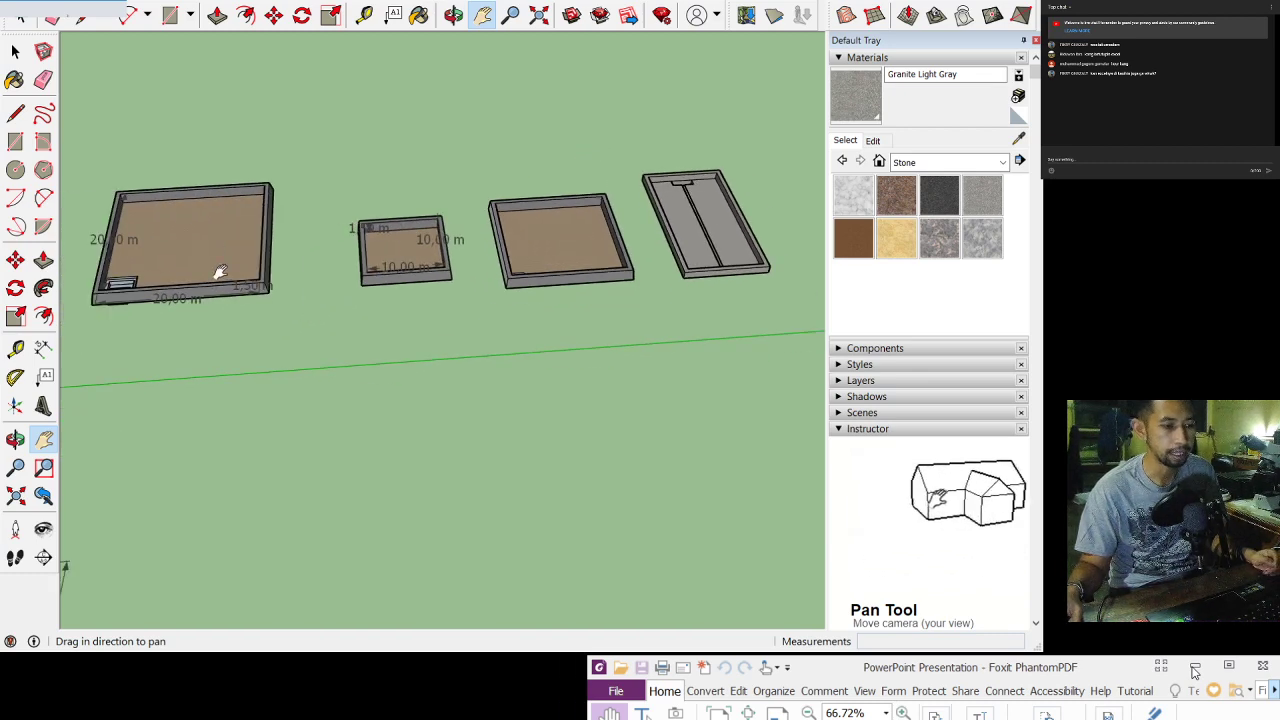
pyautogui.scroll(8, 160, 257)
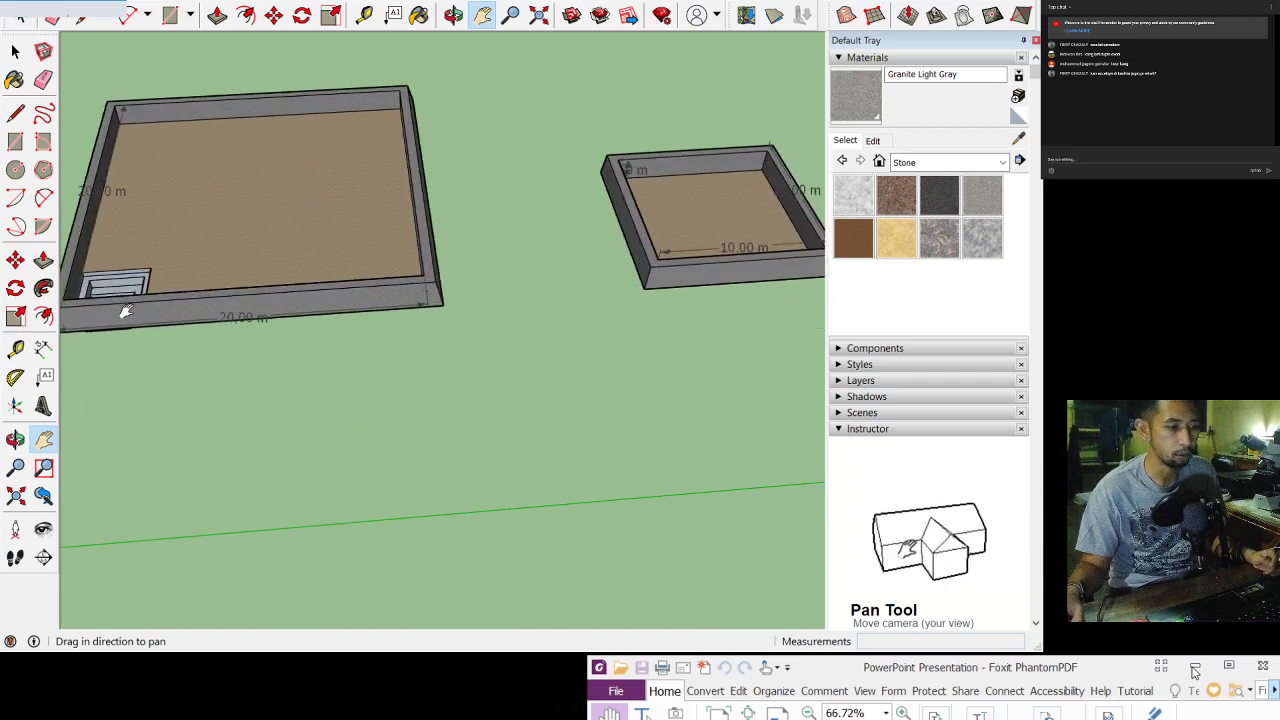
pyautogui.scroll(-3, 142, 252)
pyautogui.moveTo(300, 251); pyautogui.dragTo(474, 277)
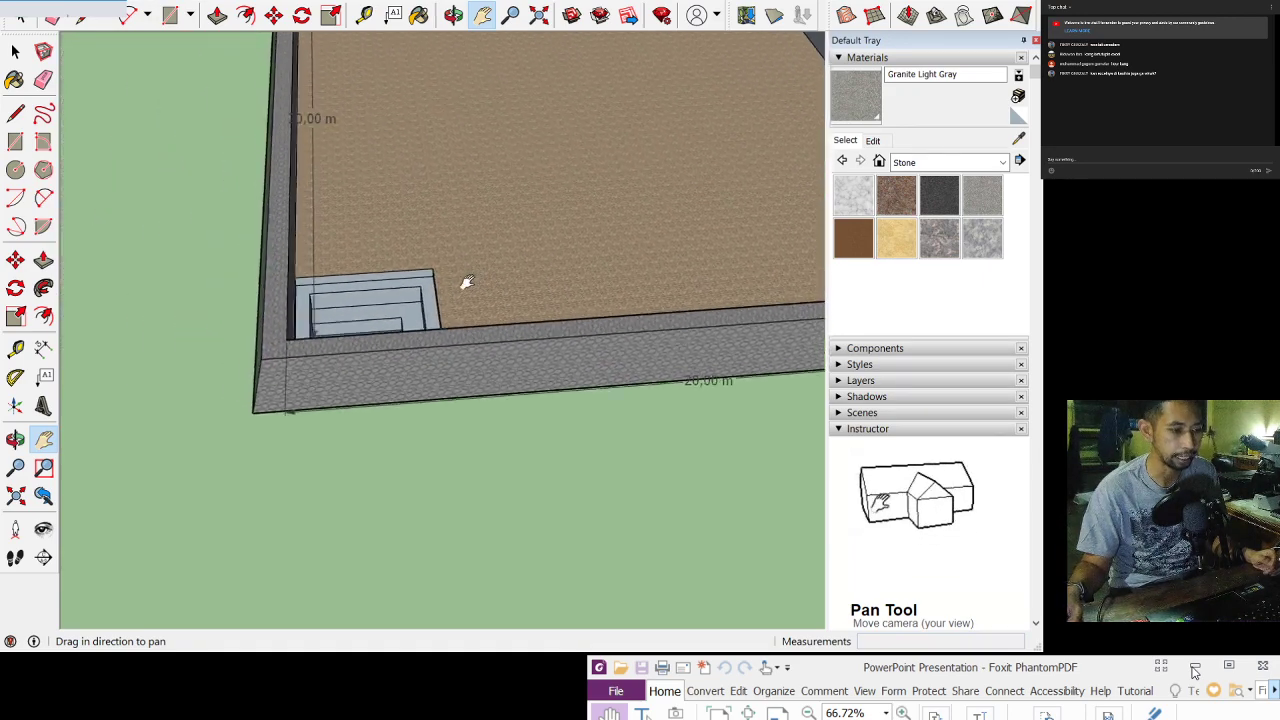
pyautogui.scroll(6, 354, 306)
pyautogui.scroll(2, 351, 318)
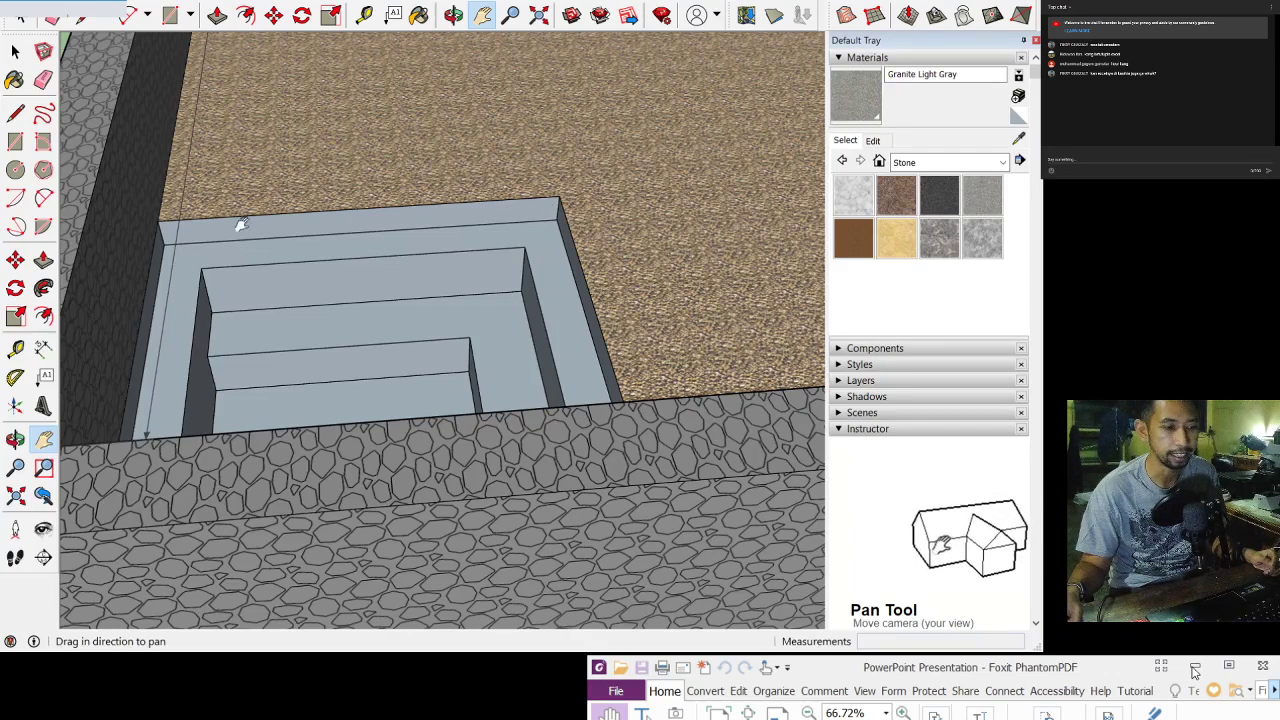
pyautogui.scroll(-5, 577, 217)
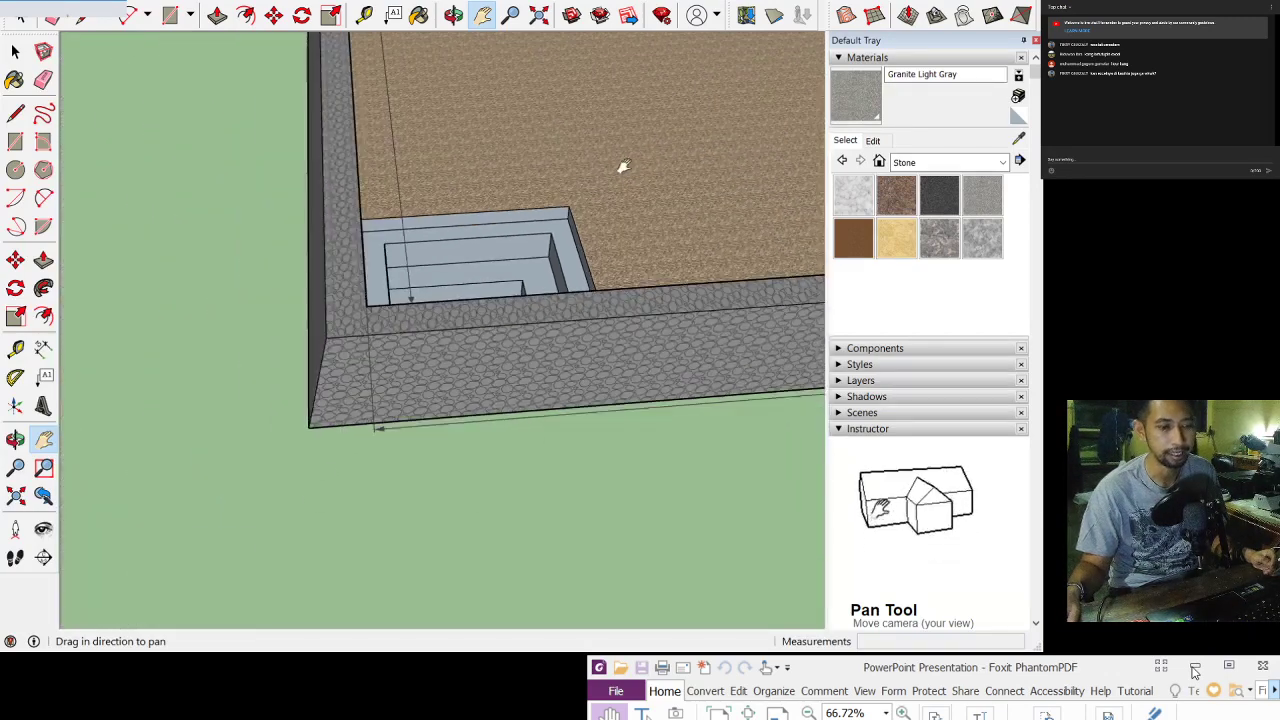
pyautogui.scroll(7, 506, 240)
pyautogui.scroll(-4, 598, 233)
pyautogui.scroll(-1, 306, 360)
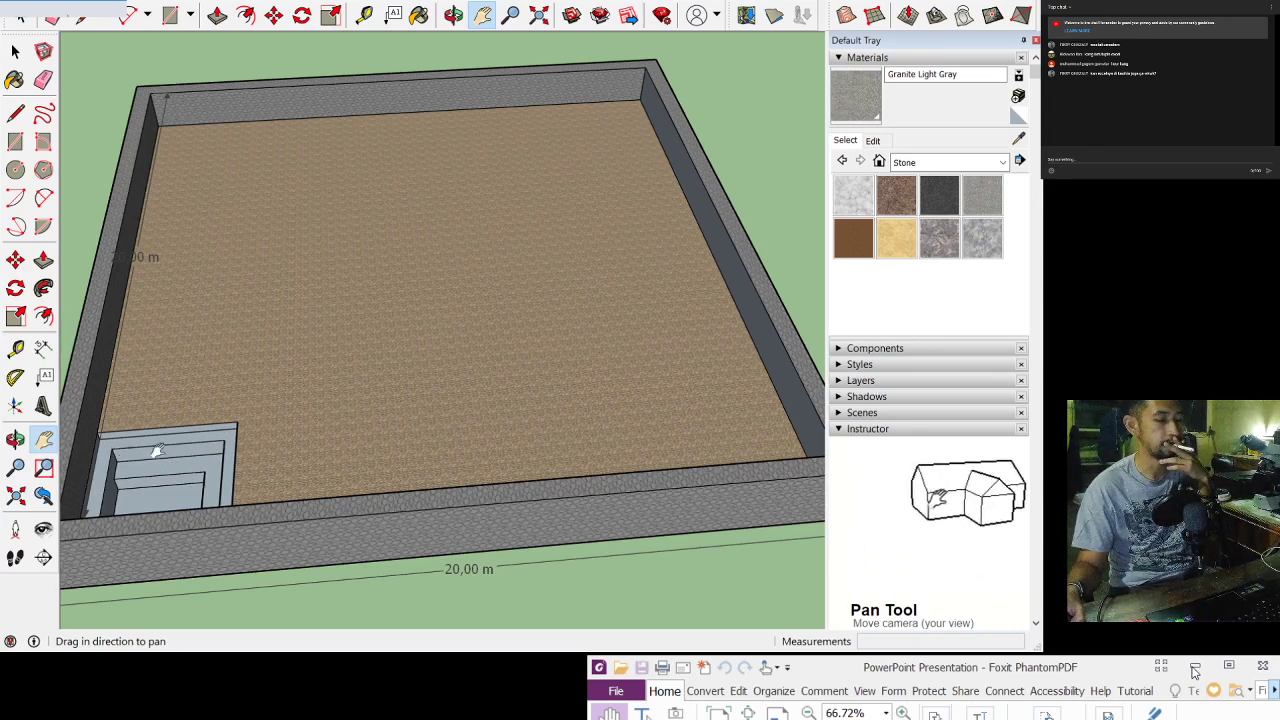
pyautogui.scroll(-5, 400, 389)
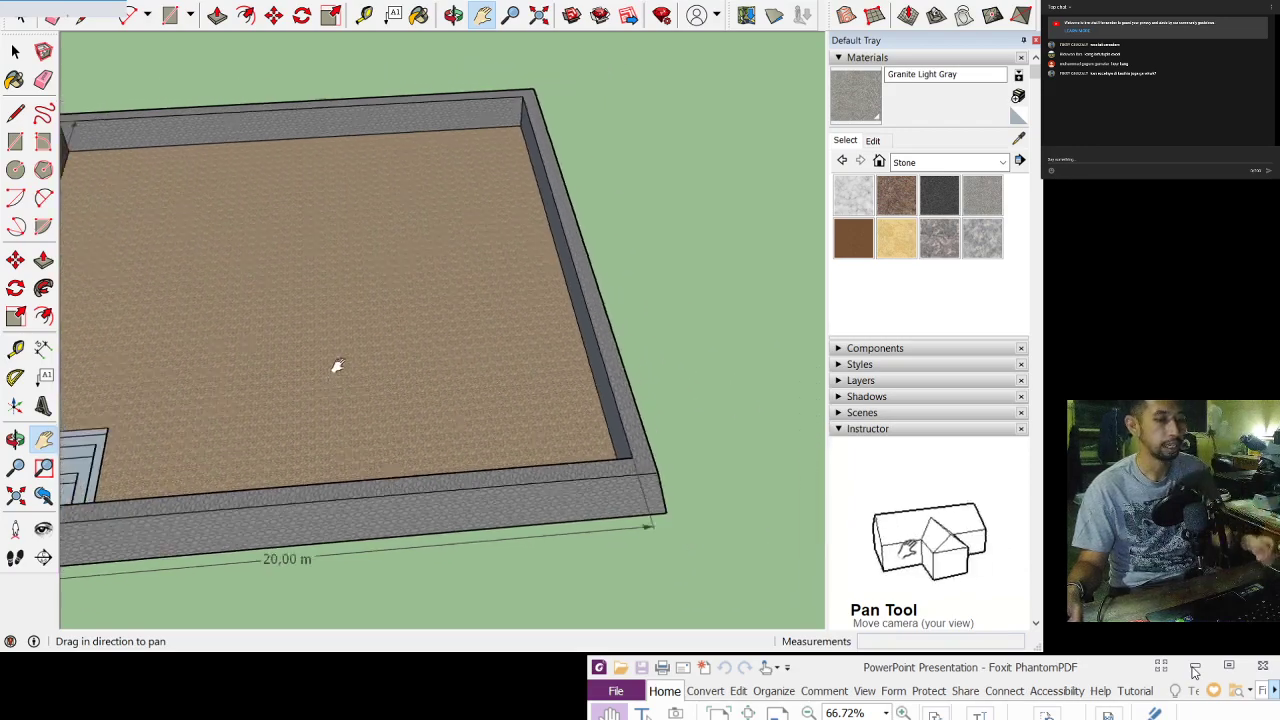
# Step: Examine the recessed corner pit of the 10 m pond up close from several angles
pyautogui.moveTo(422, 341); pyautogui.dragTo(366, 377)
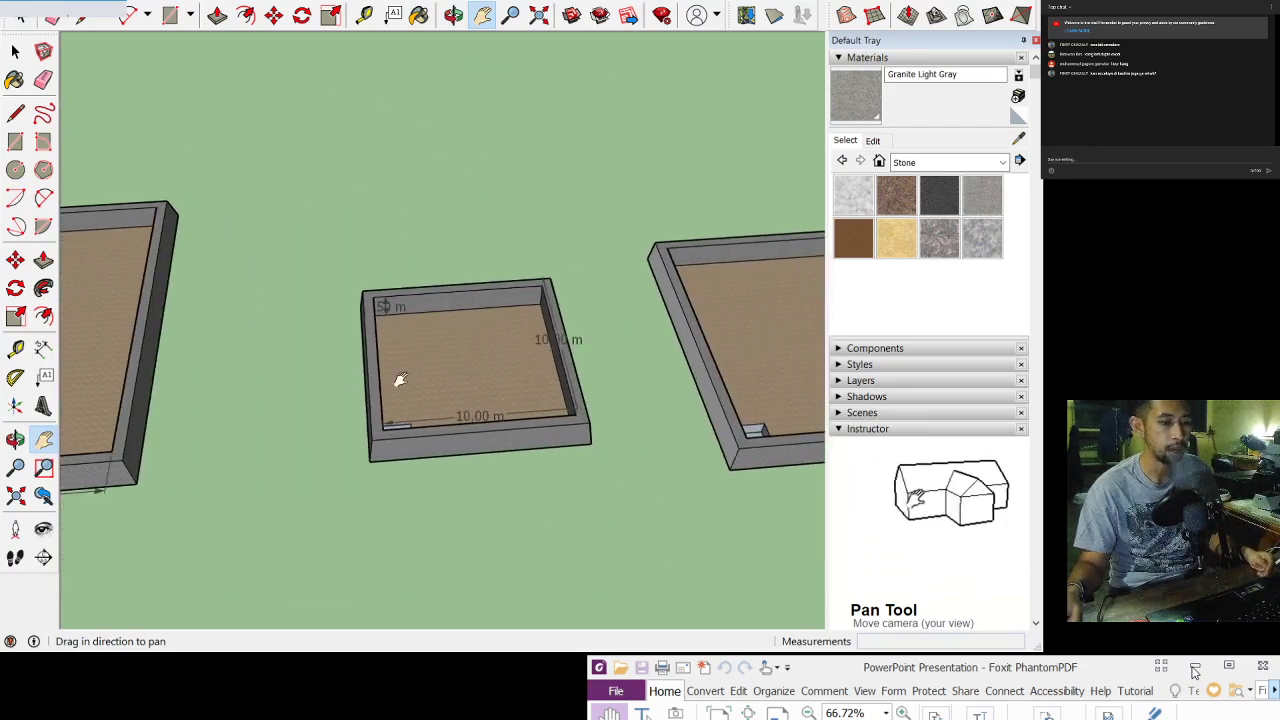
pyautogui.scroll(3, 430, 415)
pyautogui.scroll(4, 400, 414)
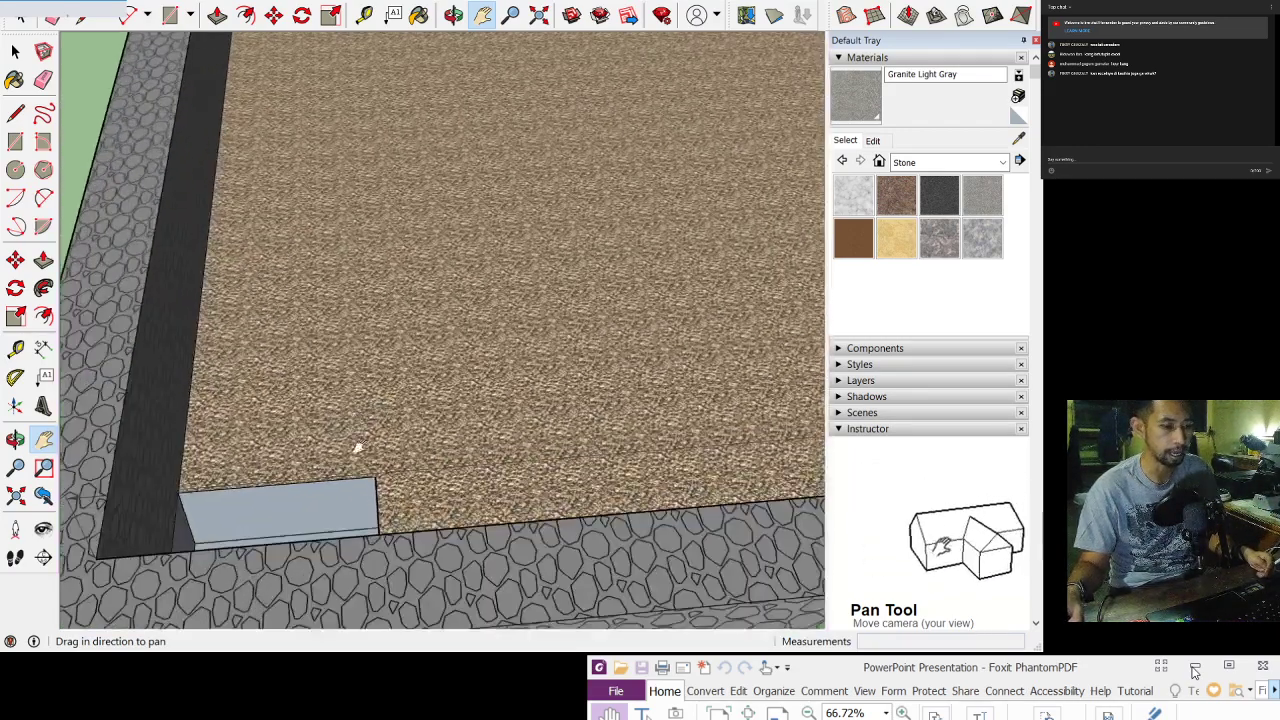
pyautogui.scroll(2, 314, 508)
pyautogui.moveTo(343, 368); pyautogui.dragTo(422, 440, button='middle')
pyautogui.click(455, 15)
pyautogui.moveTo(430, 380); pyautogui.dragTo(645, 395)
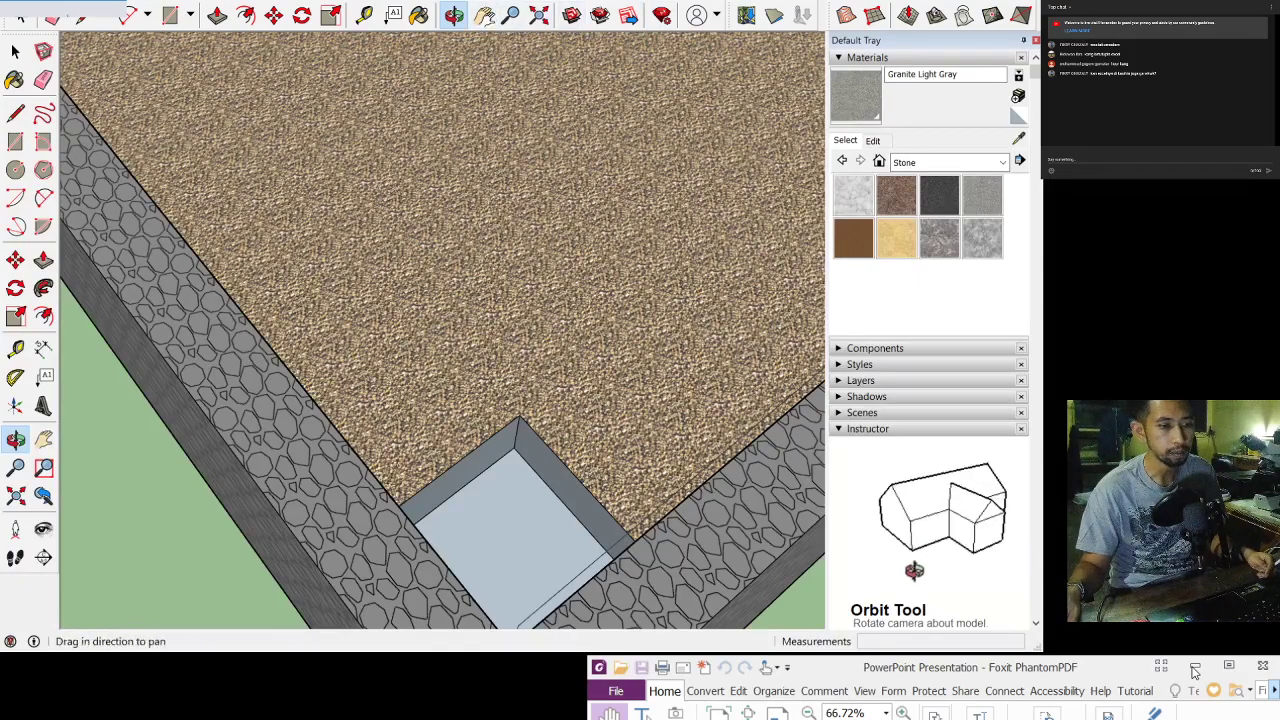
# Step: Examine the corner pit and outer walls of the brown-floored pond beside the granite pond, then compare the neighbouring ponds
pyautogui.click(482, 15)
pyautogui.moveTo(440, 350); pyautogui.dragTo(166, 571)
pyautogui.moveTo(330, 330); pyautogui.dragTo(68, 566)
pyautogui.moveTo(456, 324); pyautogui.dragTo(250, 492)
pyautogui.scroll(-3, 250, 460)
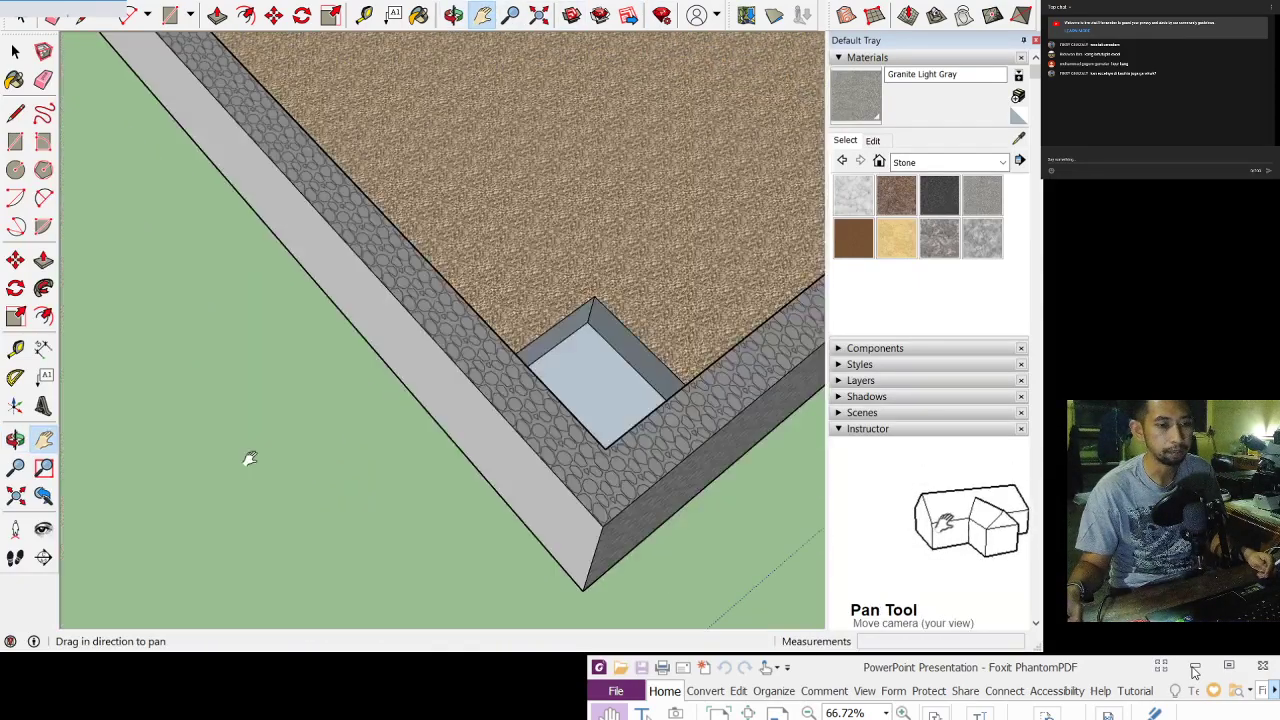
pyautogui.moveTo(660, 337); pyautogui.dragTo(403, 437)
pyautogui.scroll(-3, 388, 477)
pyautogui.scroll(-5, 386, 472)
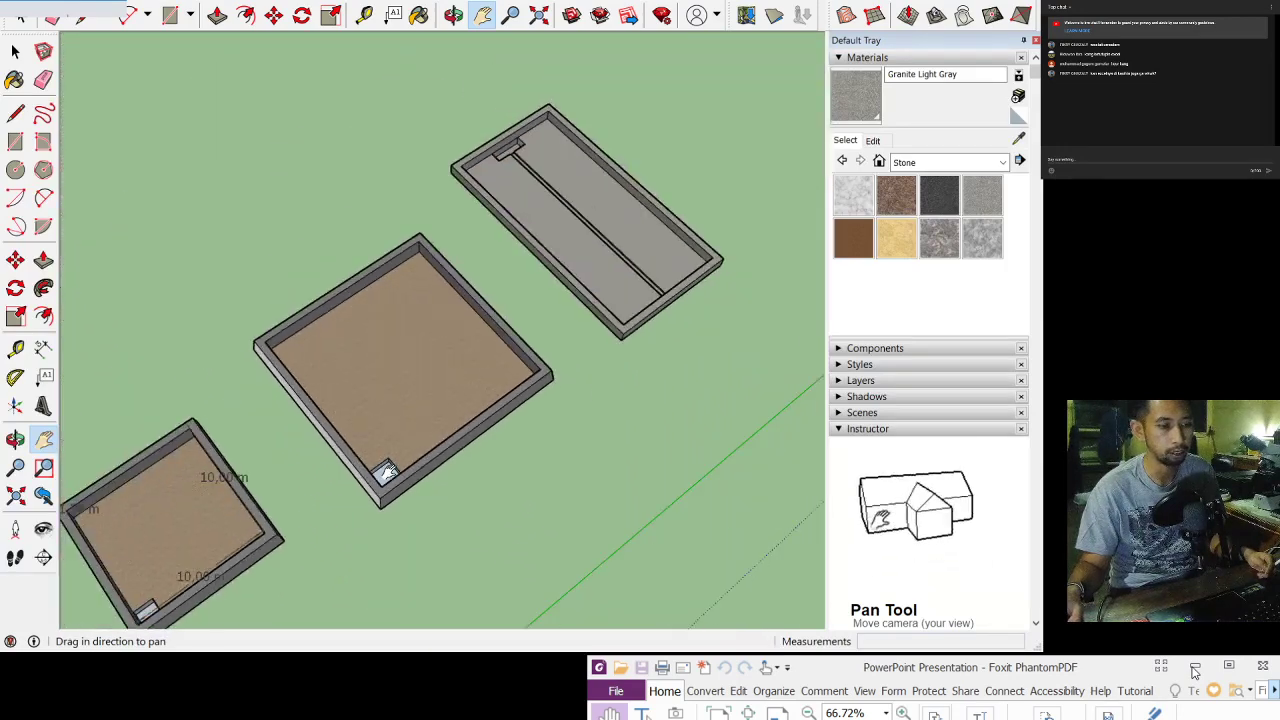
pyautogui.moveTo(289, 434); pyautogui.dragTo(366, 369)
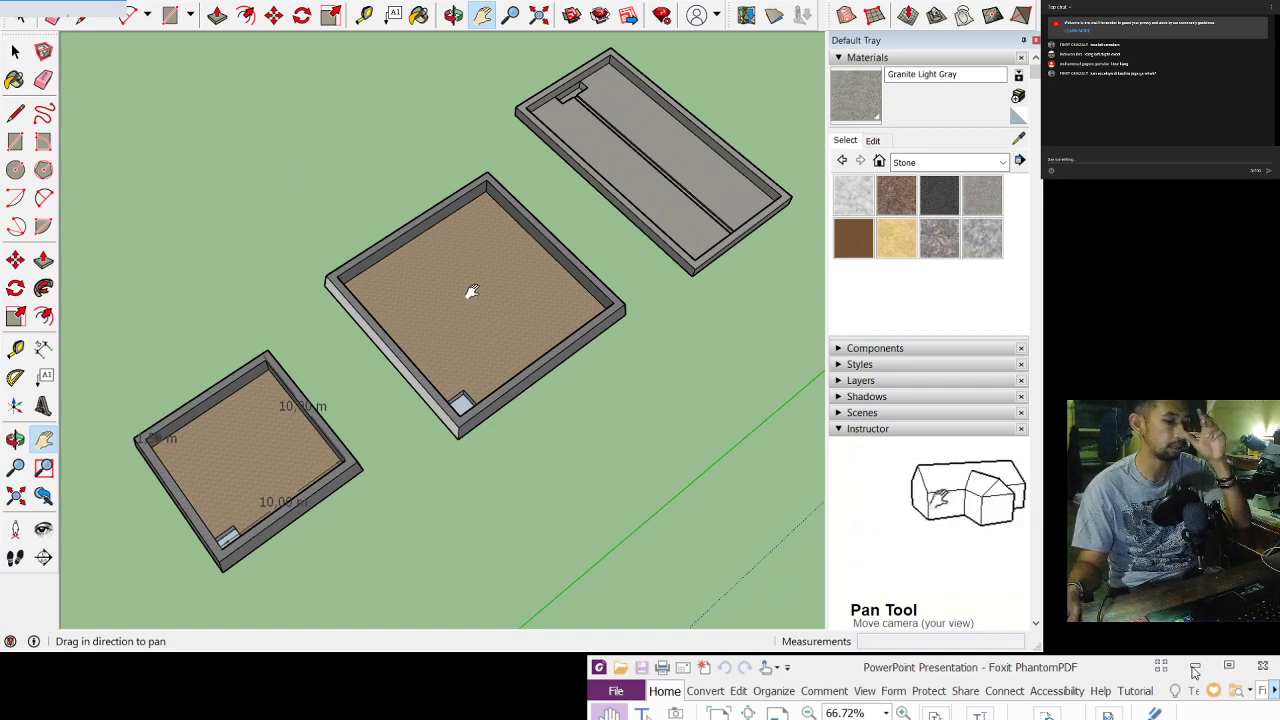
# Step: Check the Granite Light Gray material's color and texture settings, then return to the Stone collection for the pond's unpainted outer wall
pyautogui.scroll(6, 390, 347)
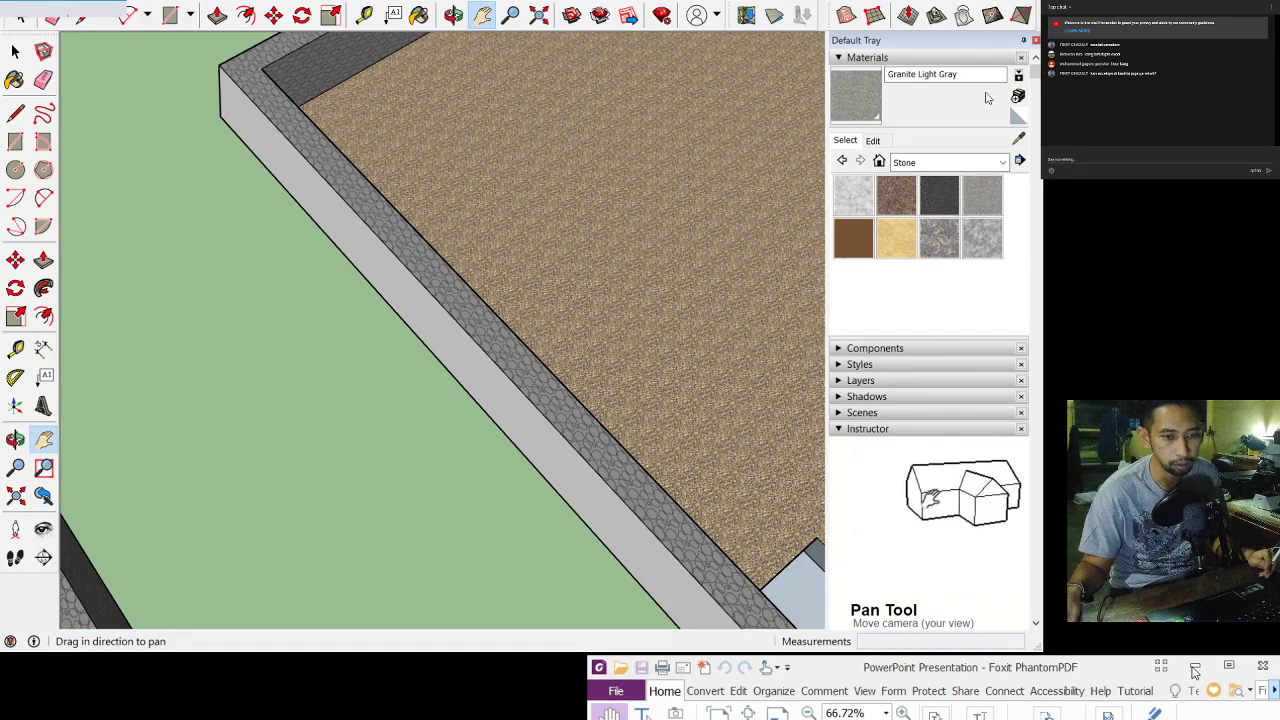
pyautogui.click(879, 143)
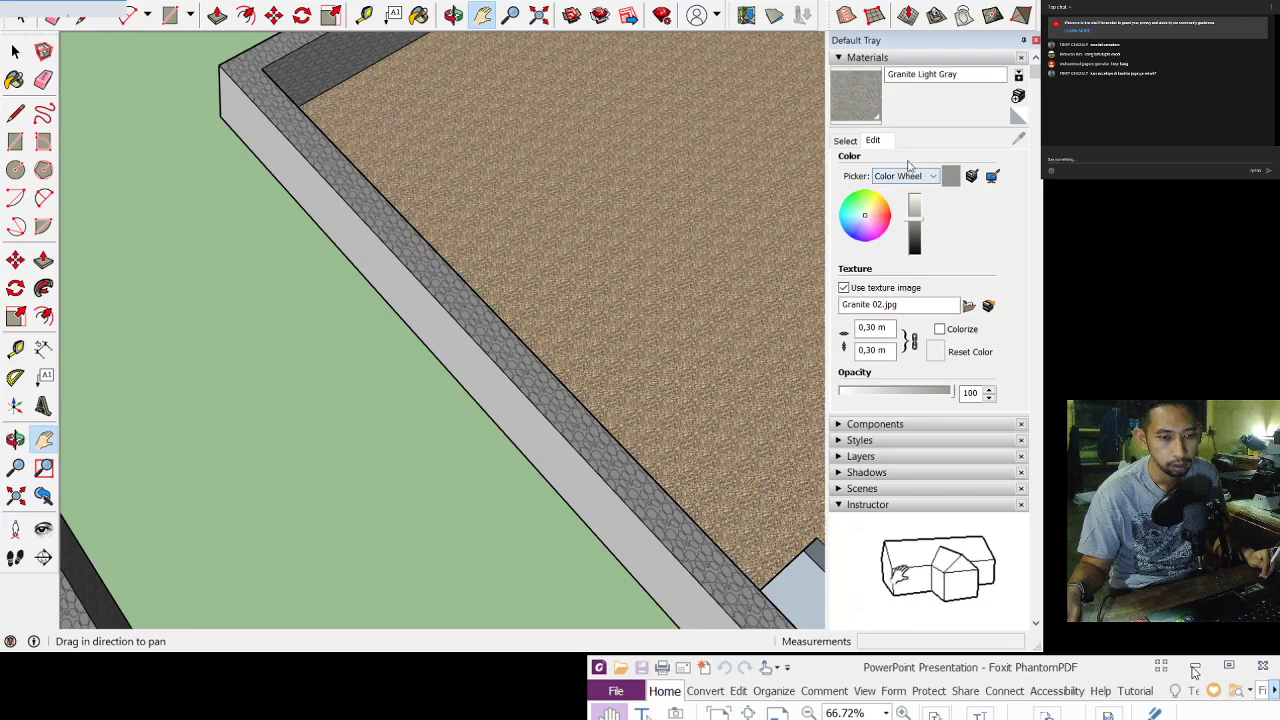
pyautogui.click(846, 141)
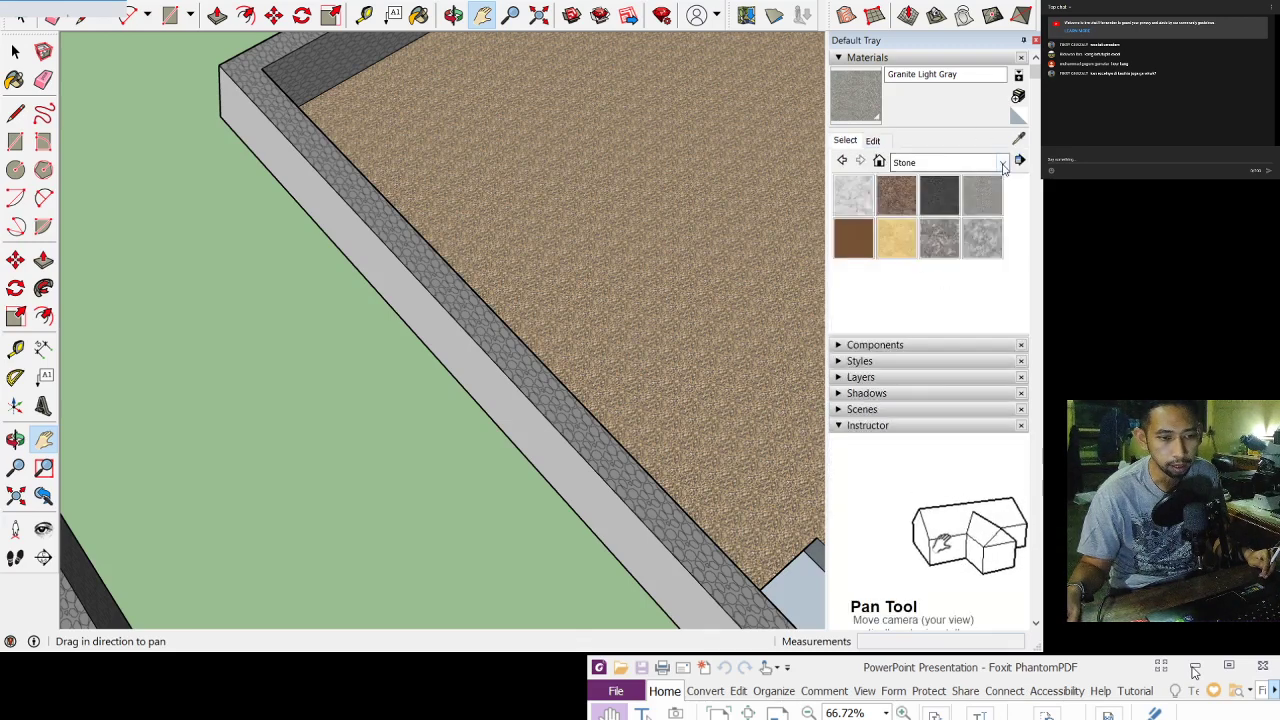